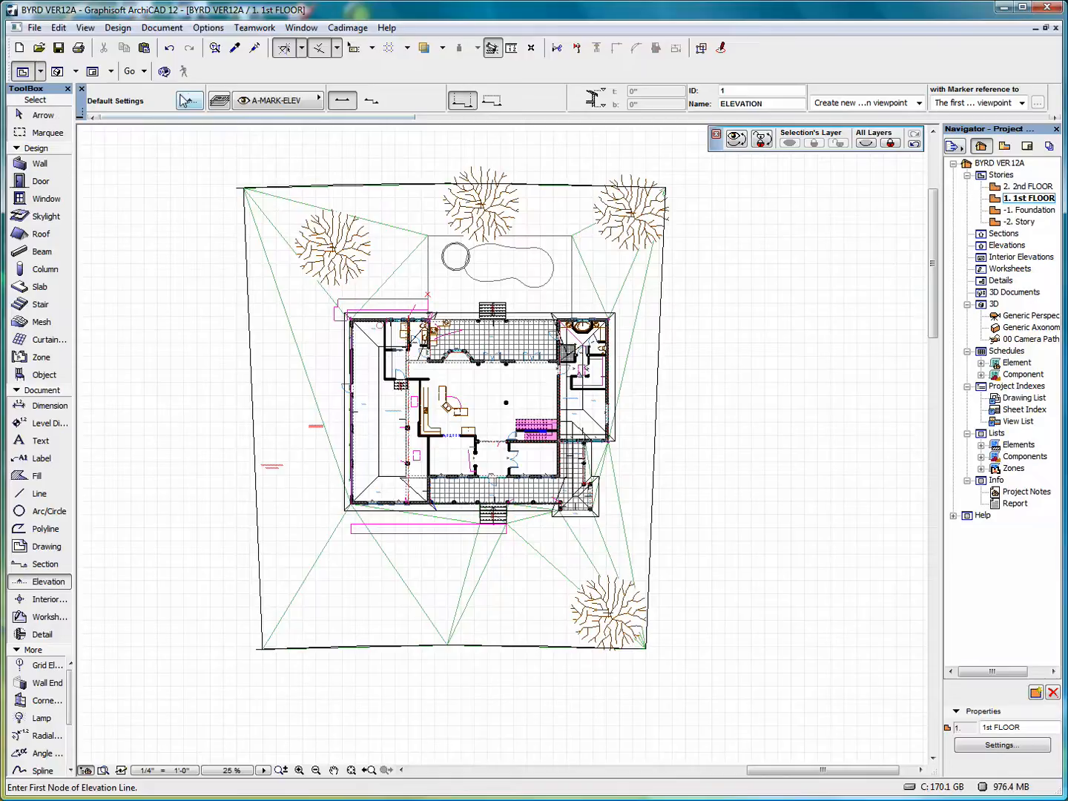
scroll(175, 102, down, 3)
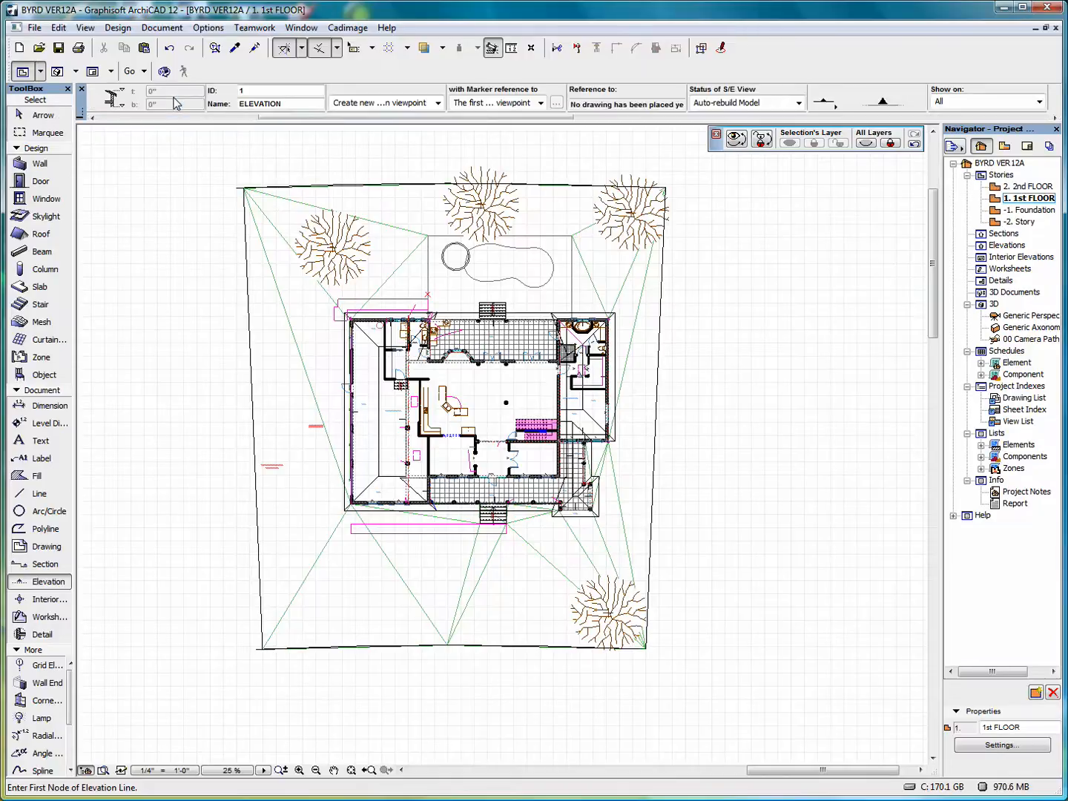
scroll(176, 102, down, 5)
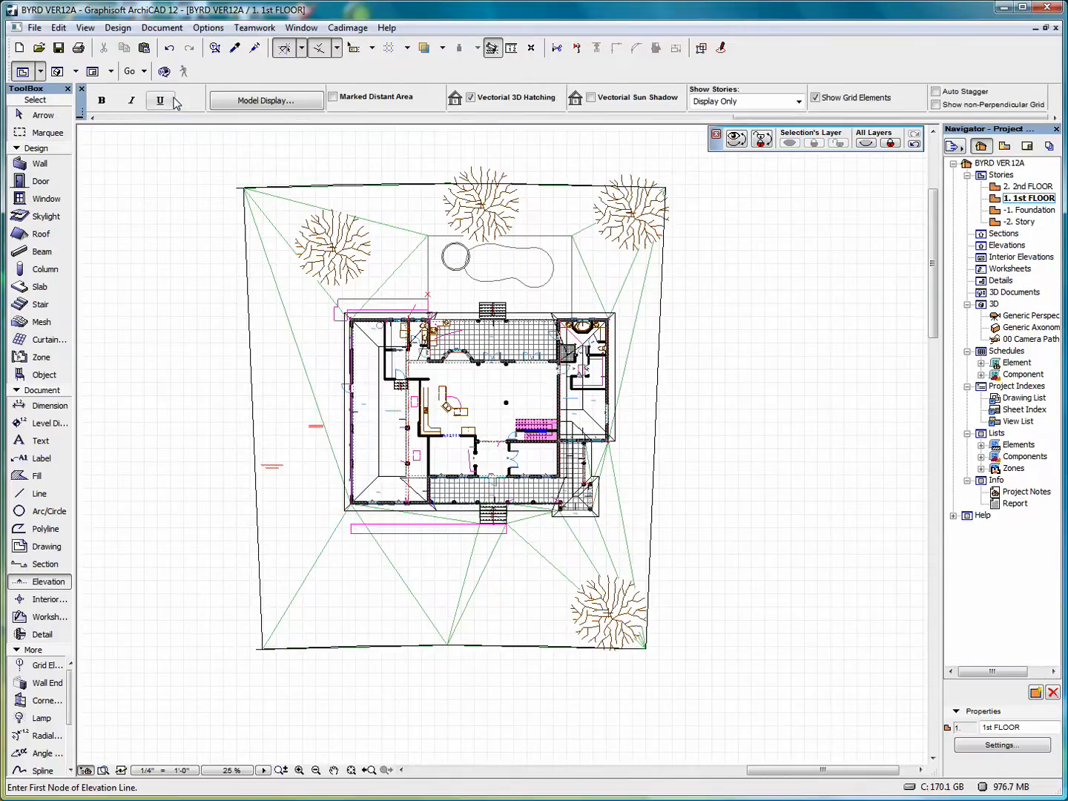
scroll(175, 101, up, 8)
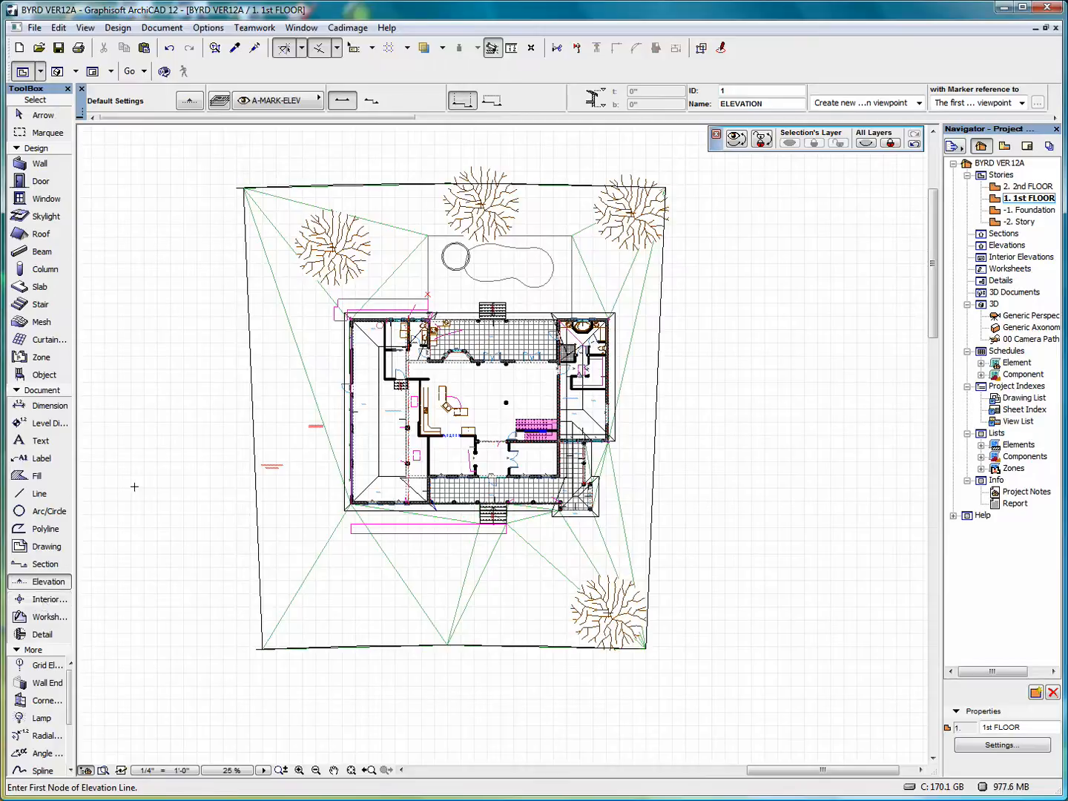
In the Elevation tool's default settings, set the reference ID to EXEL001 and the name to FRONT ELEVATION
click(190, 102)
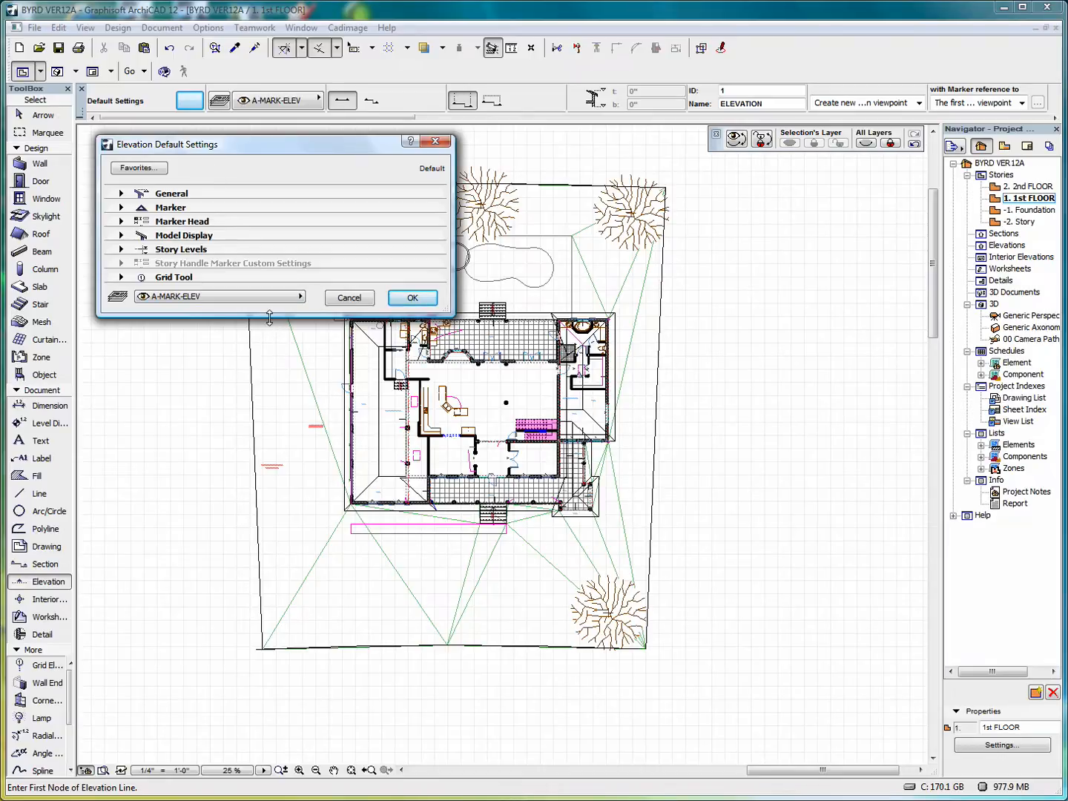
drag(275, 317, 240, 748)
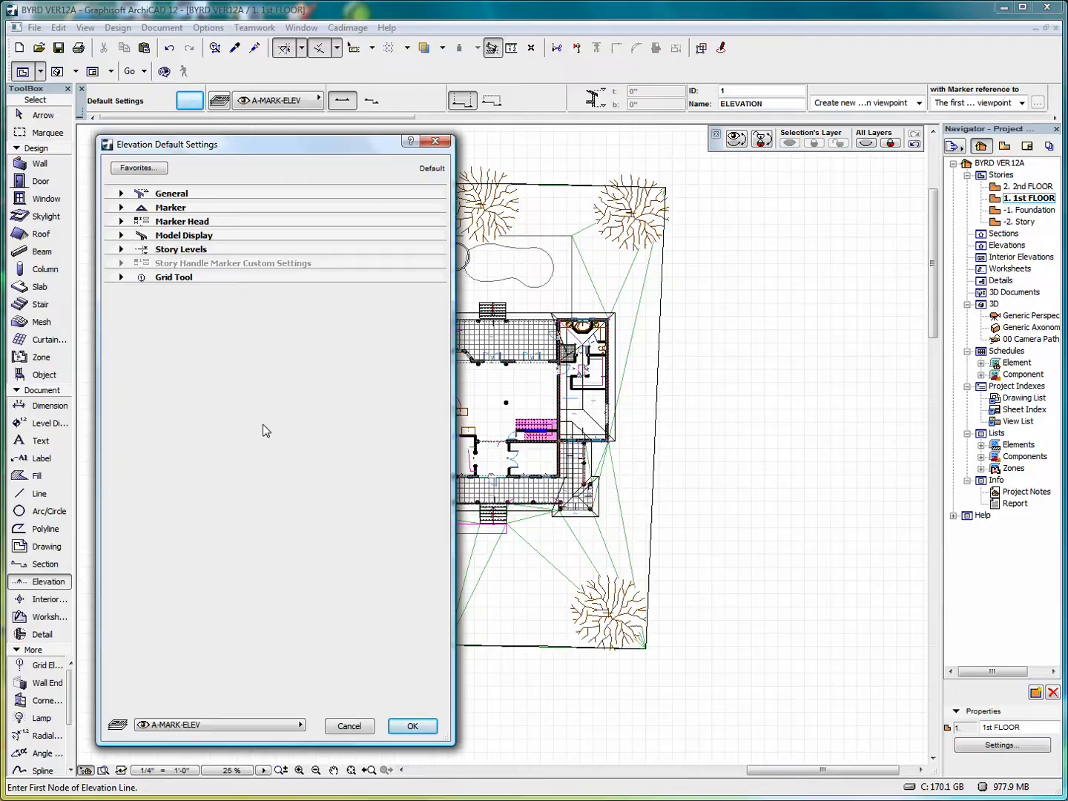
click(122, 193)
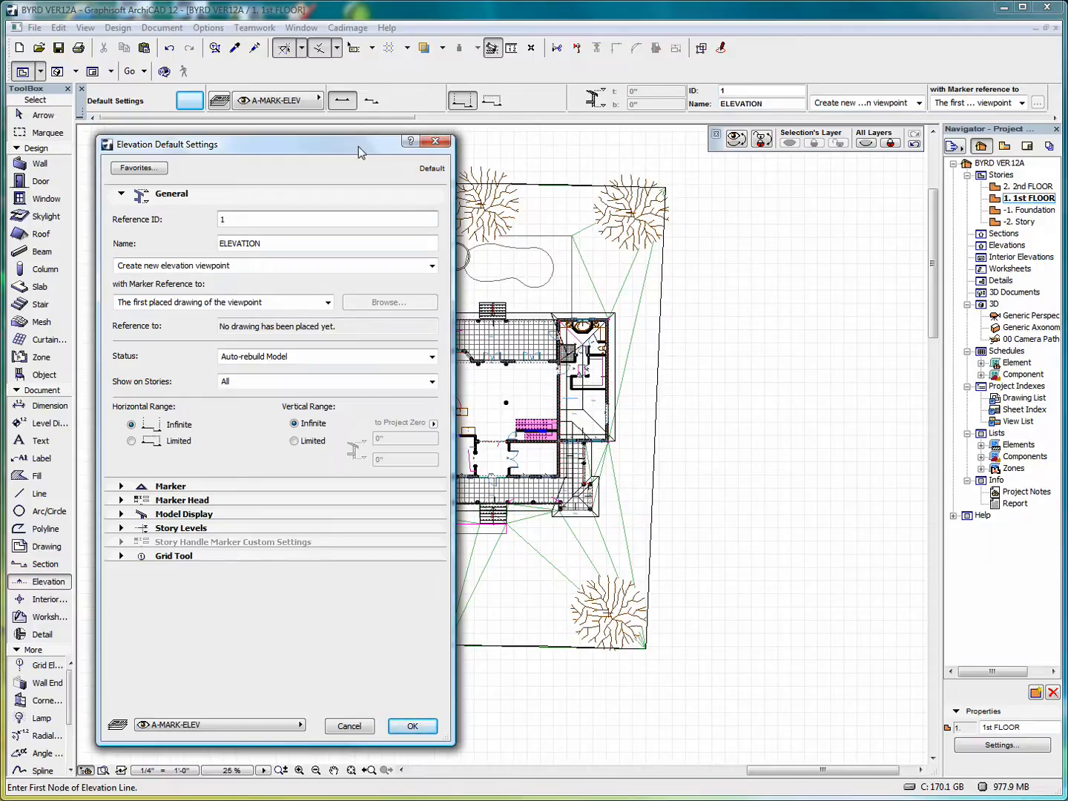
text(ex)
key(BackSpace)
key(BackSpace)
text(EXEL00)
click(220, 244)
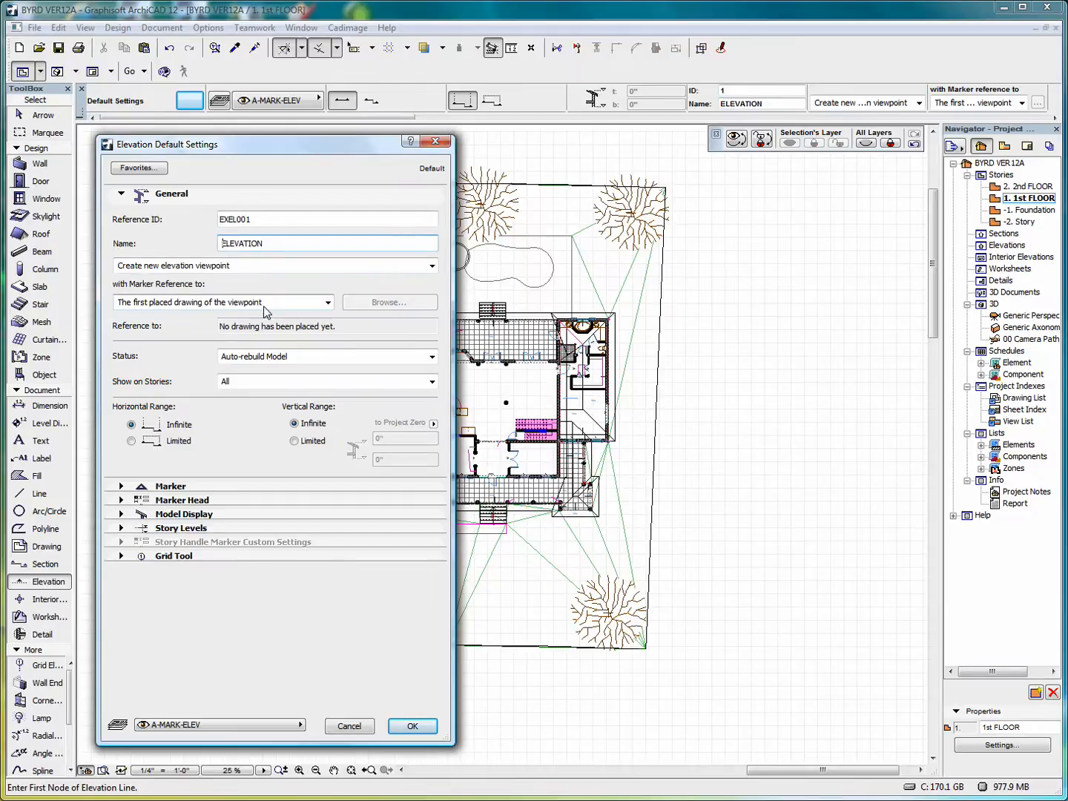
text(FRONT)
Review the available options for viewpoint creation, marker reference and status in the elevation's general settings
click(432, 265)
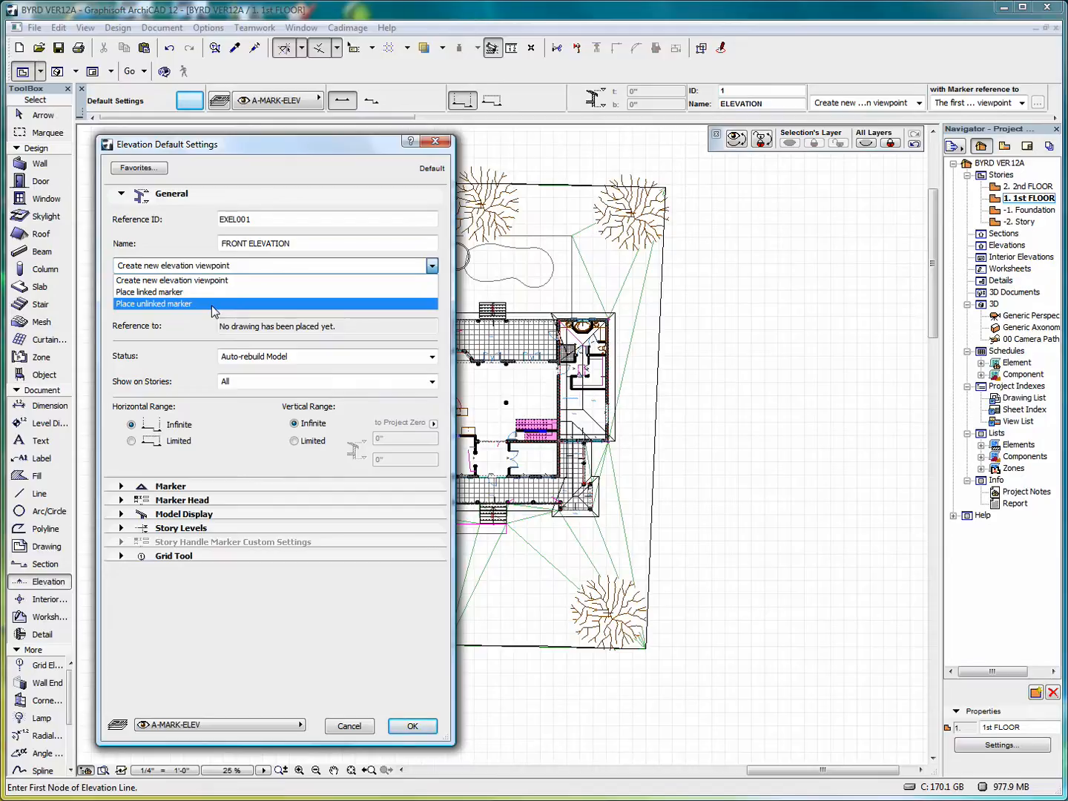
click(432, 267)
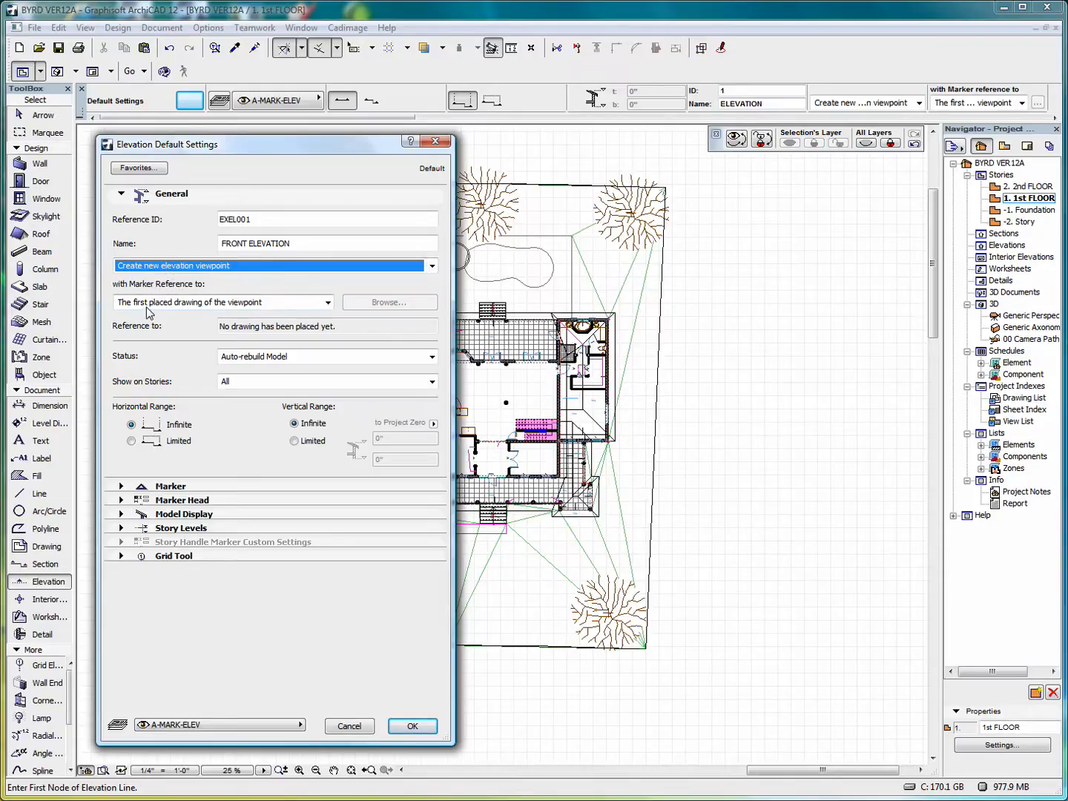
click(328, 303)
click(328, 302)
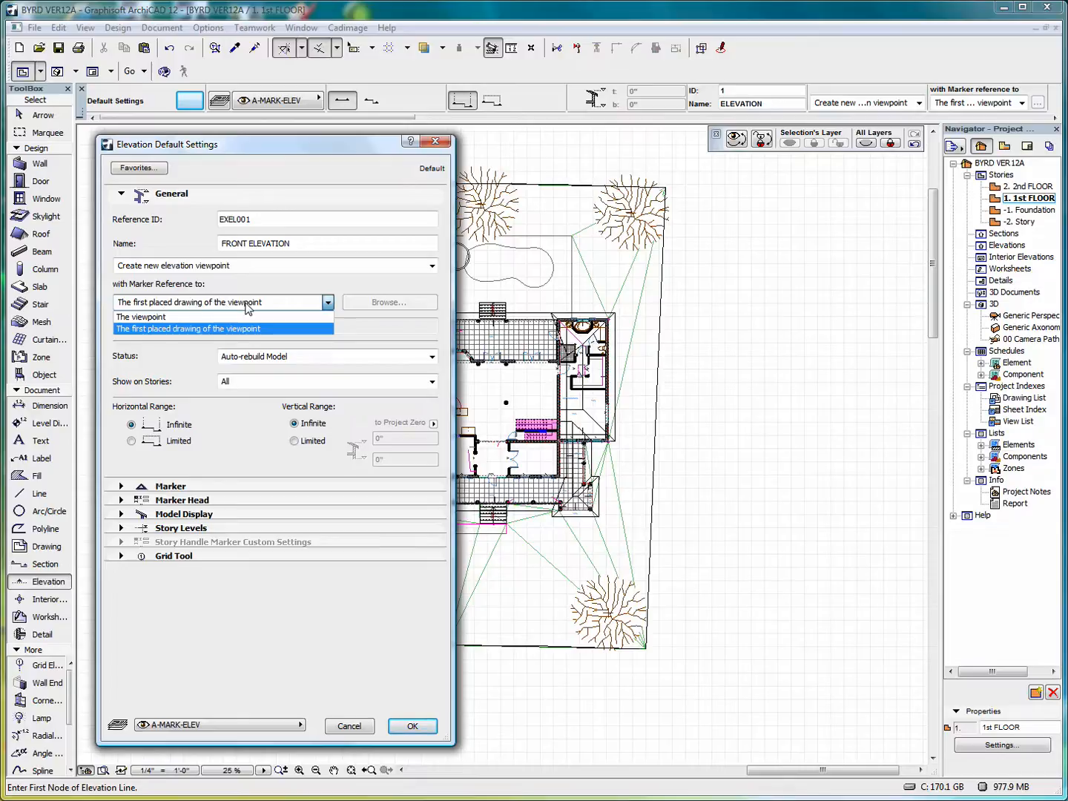
click(327, 303)
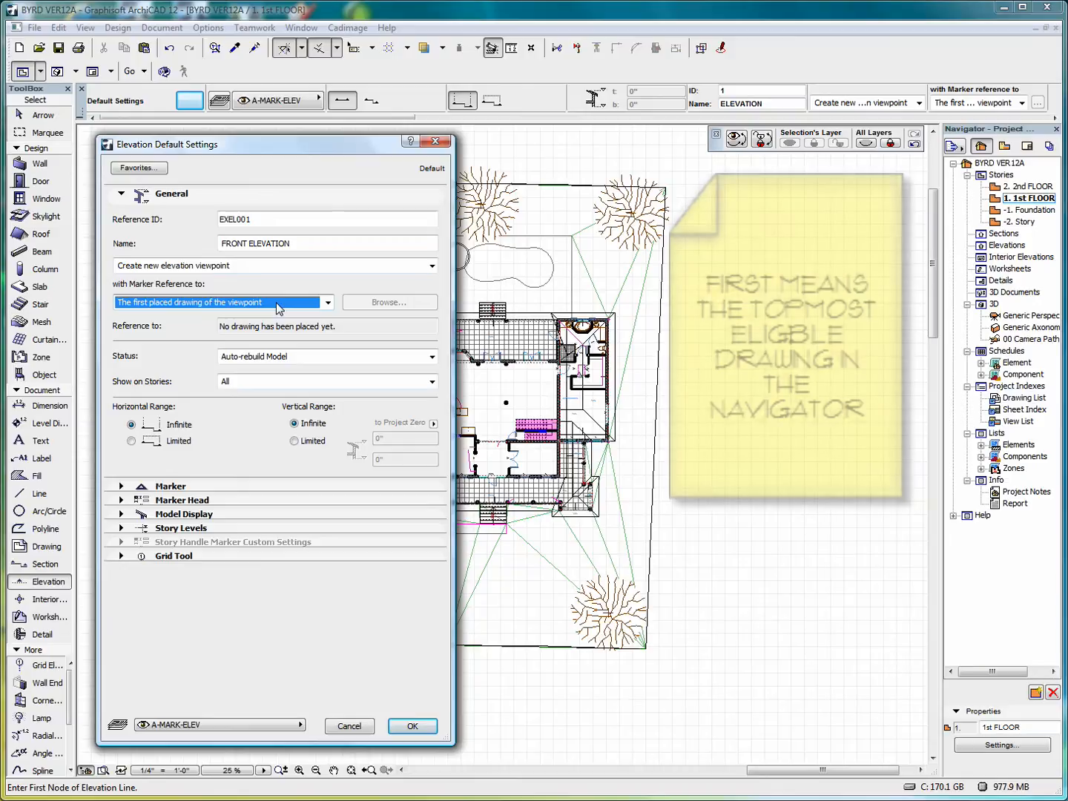
click(432, 358)
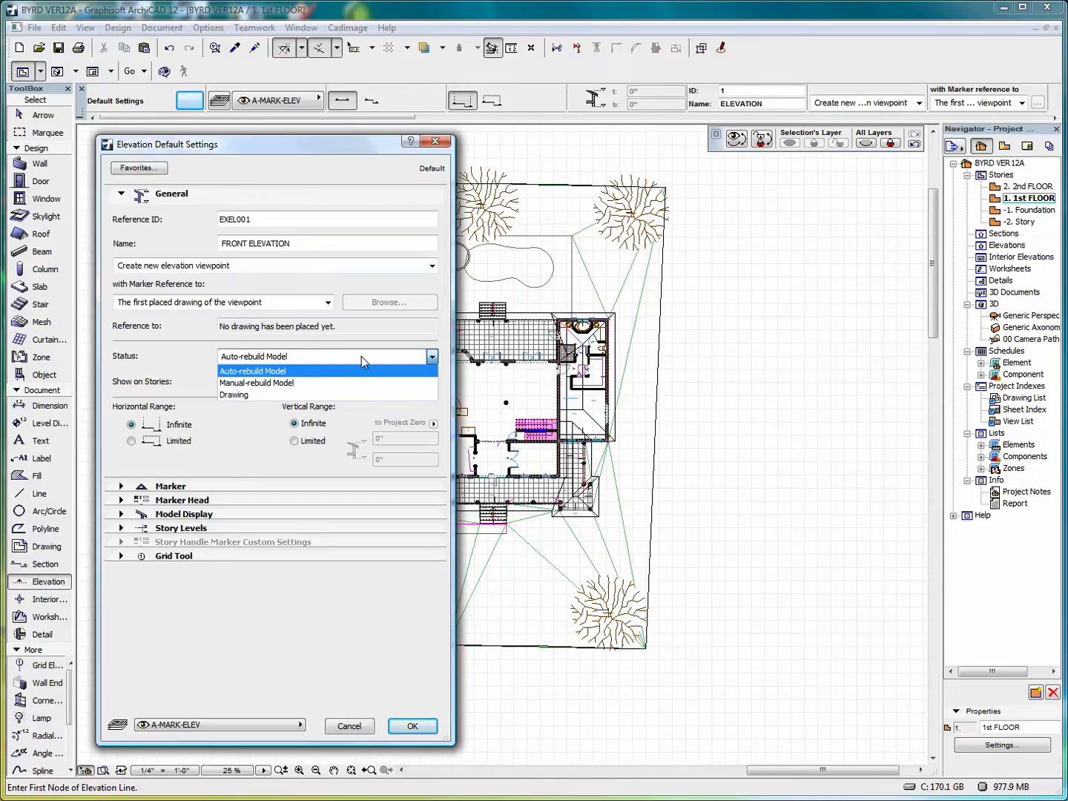
click(432, 360)
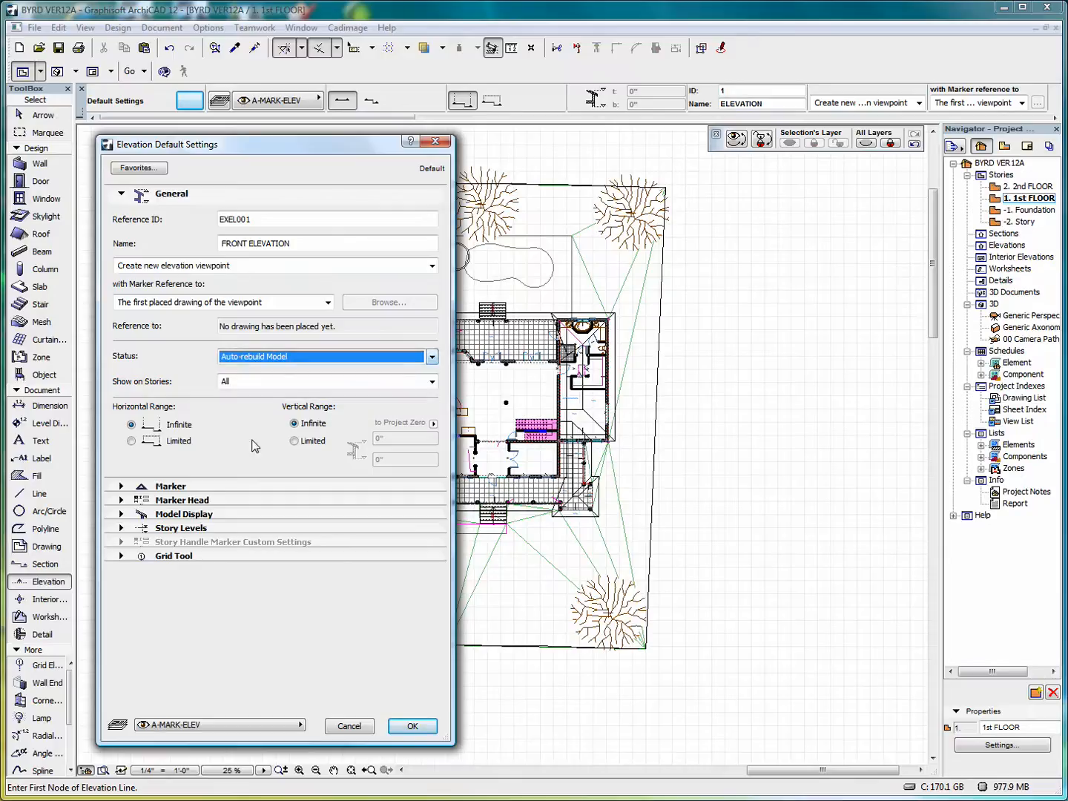
Try the Limited option for the horizontal and vertical ranges, returning both to Infinite
click(131, 441)
click(132, 424)
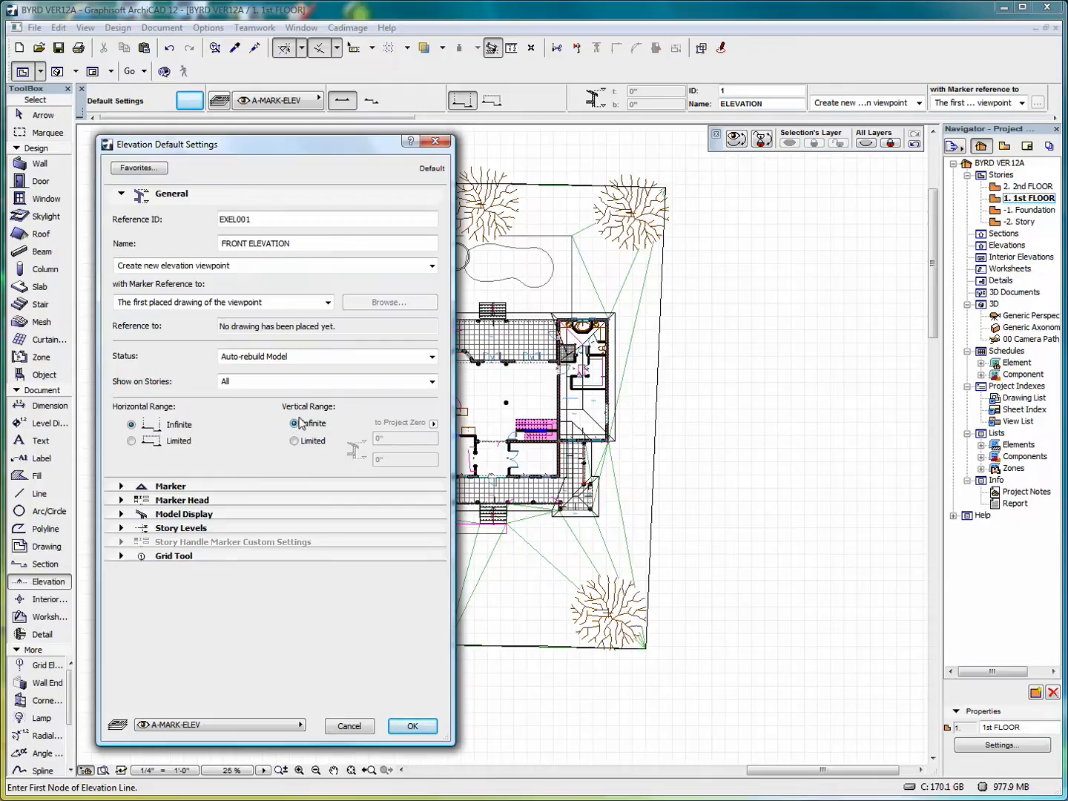
click(294, 425)
click(294, 441)
click(294, 424)
Set the elevation marker to use marker heads at the ends of the line instead of the middle
click(122, 194)
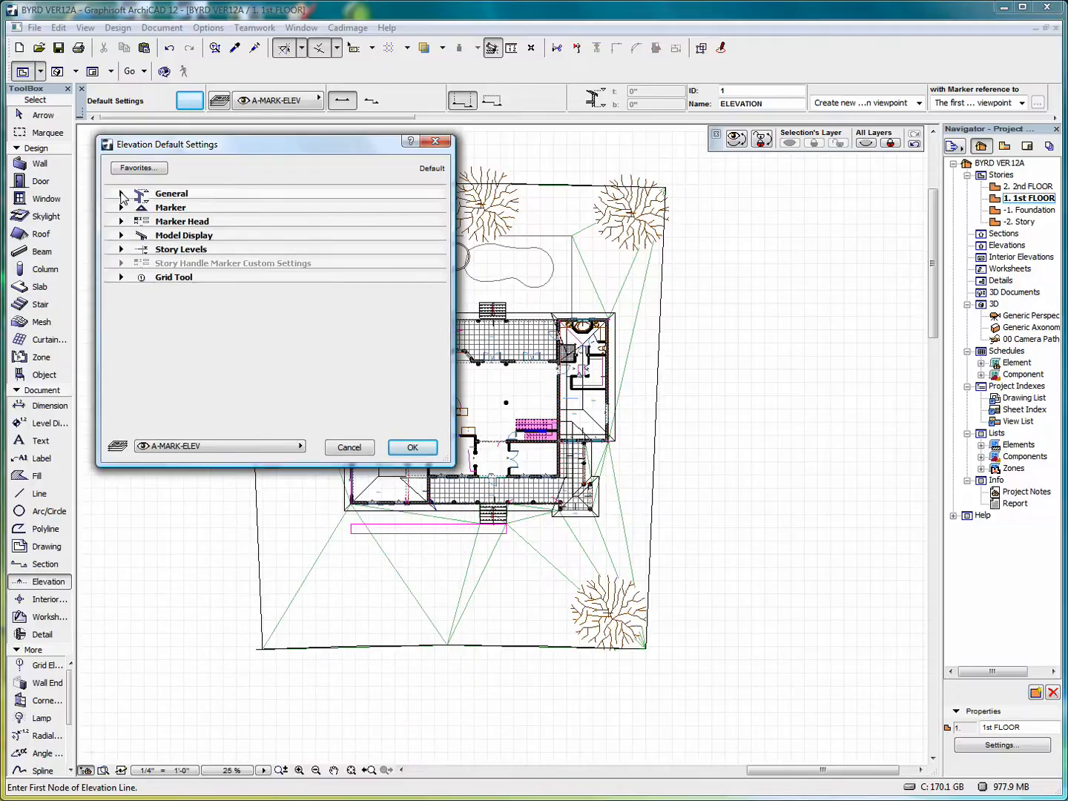
click(122, 208)
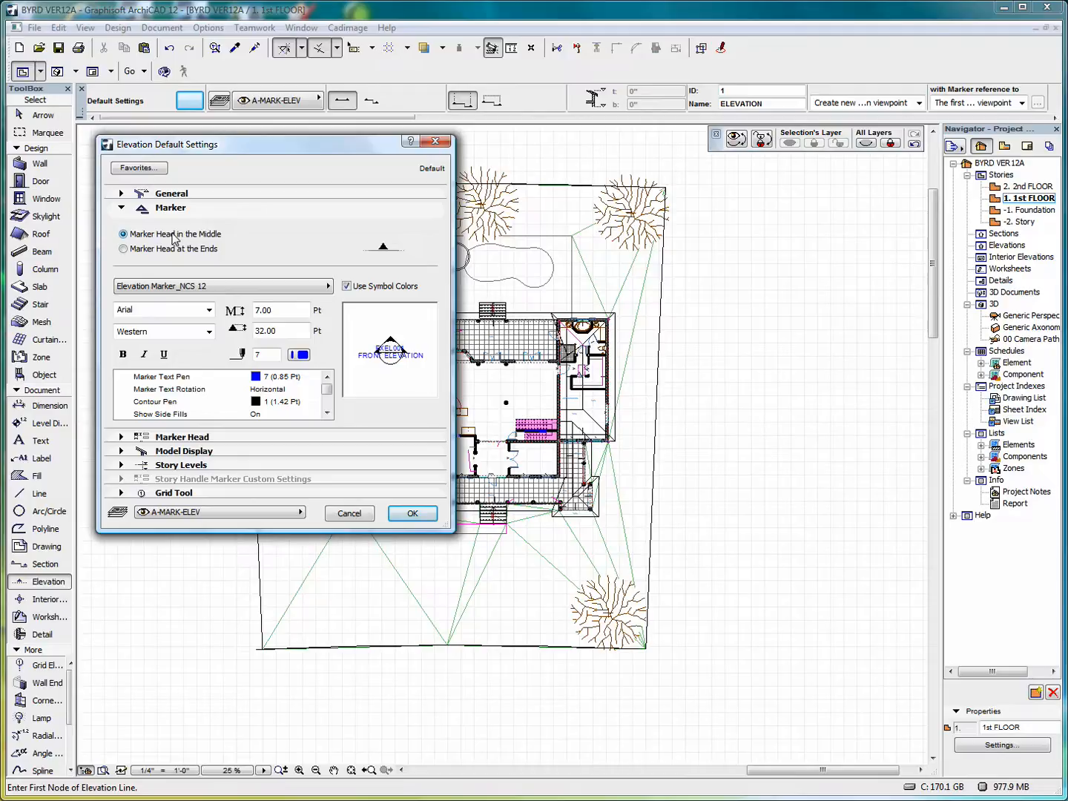
click(123, 249)
click(342, 249)
Try the No Marker, Built-in Elevation Marker and Elevation Marker 12 marker types
click(317, 289)
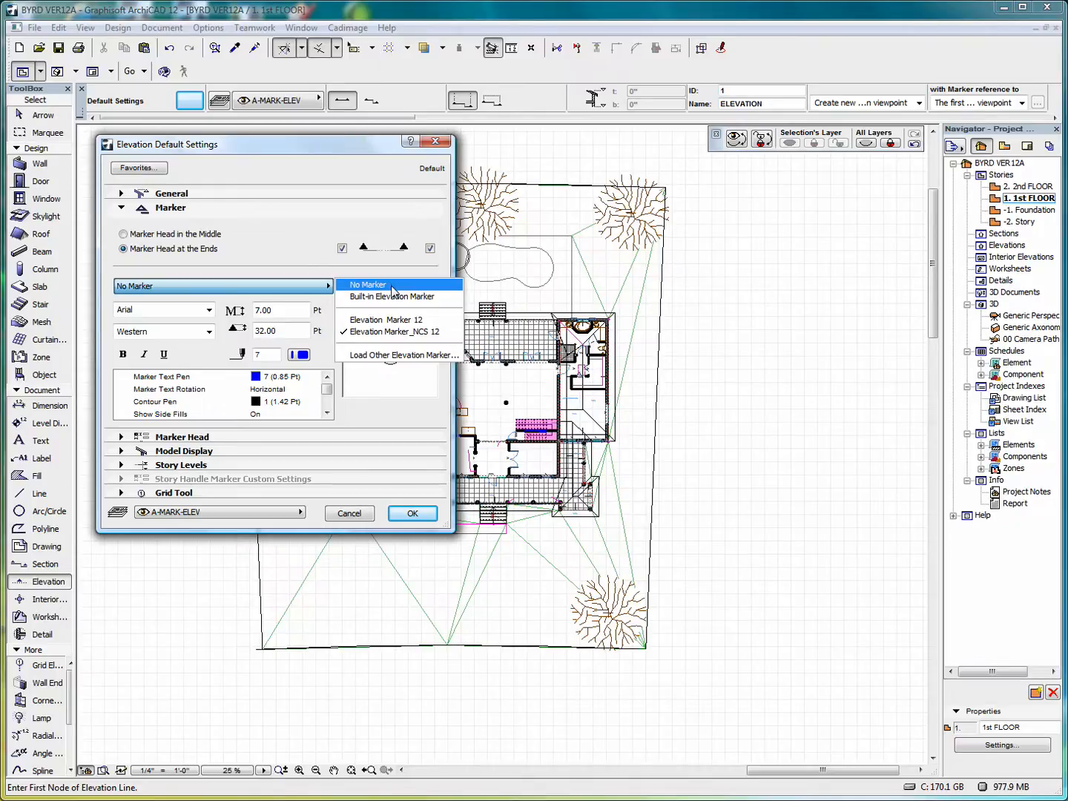
click(392, 288)
click(306, 288)
click(358, 297)
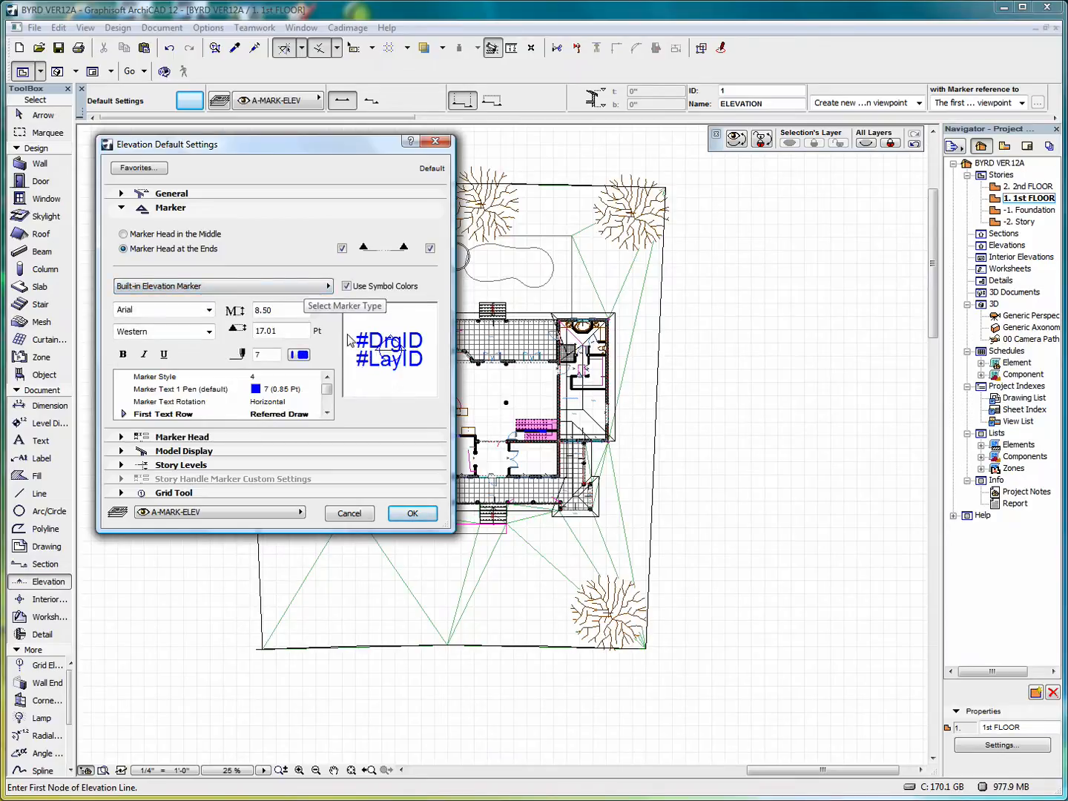
click(318, 290)
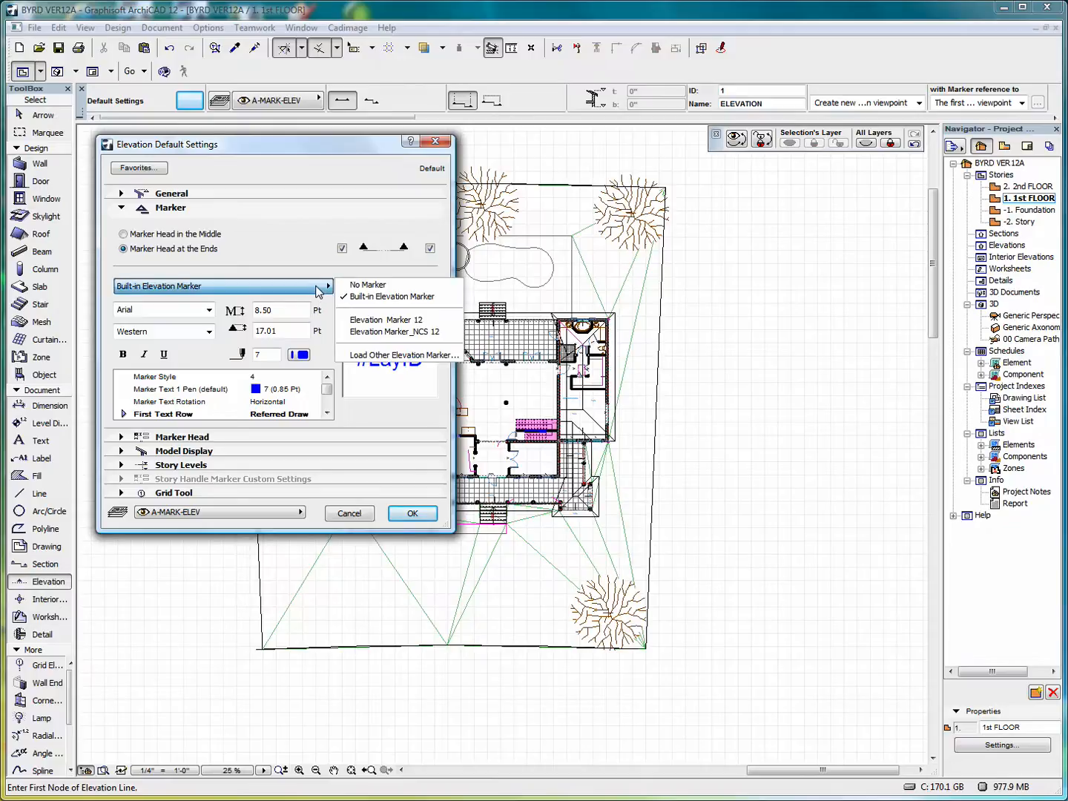
click(380, 320)
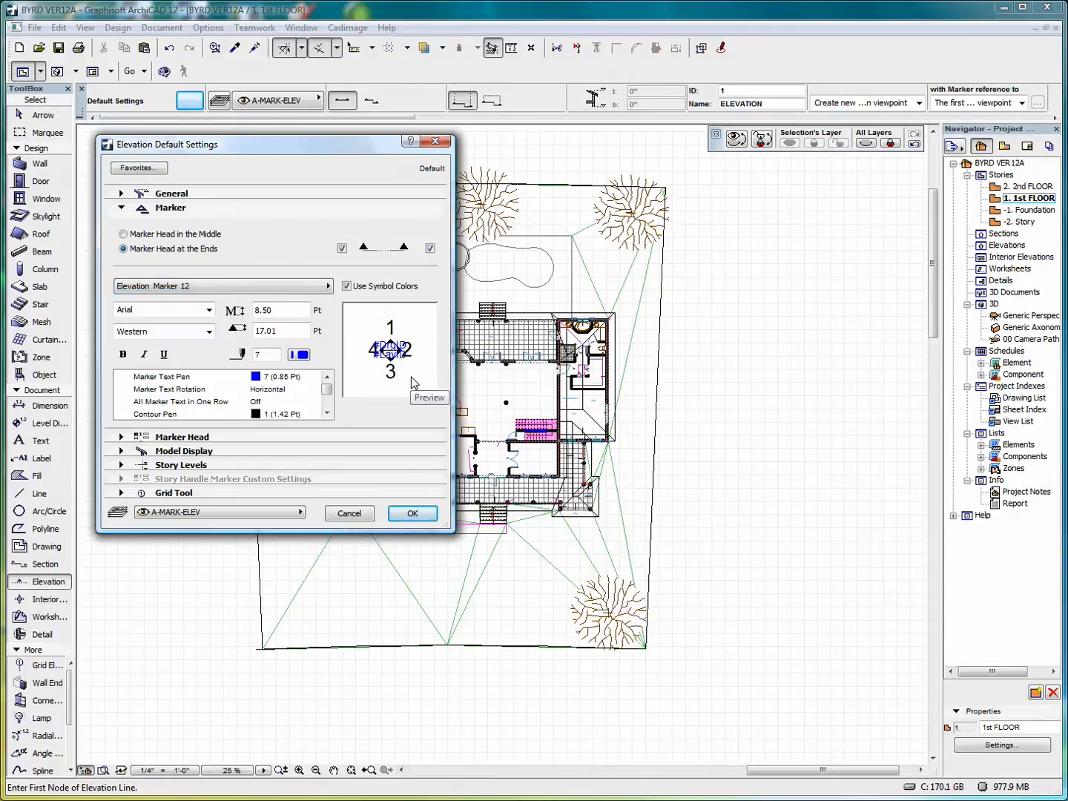
Set the marker type to Elevation Marker_NCS 12
click(297, 291)
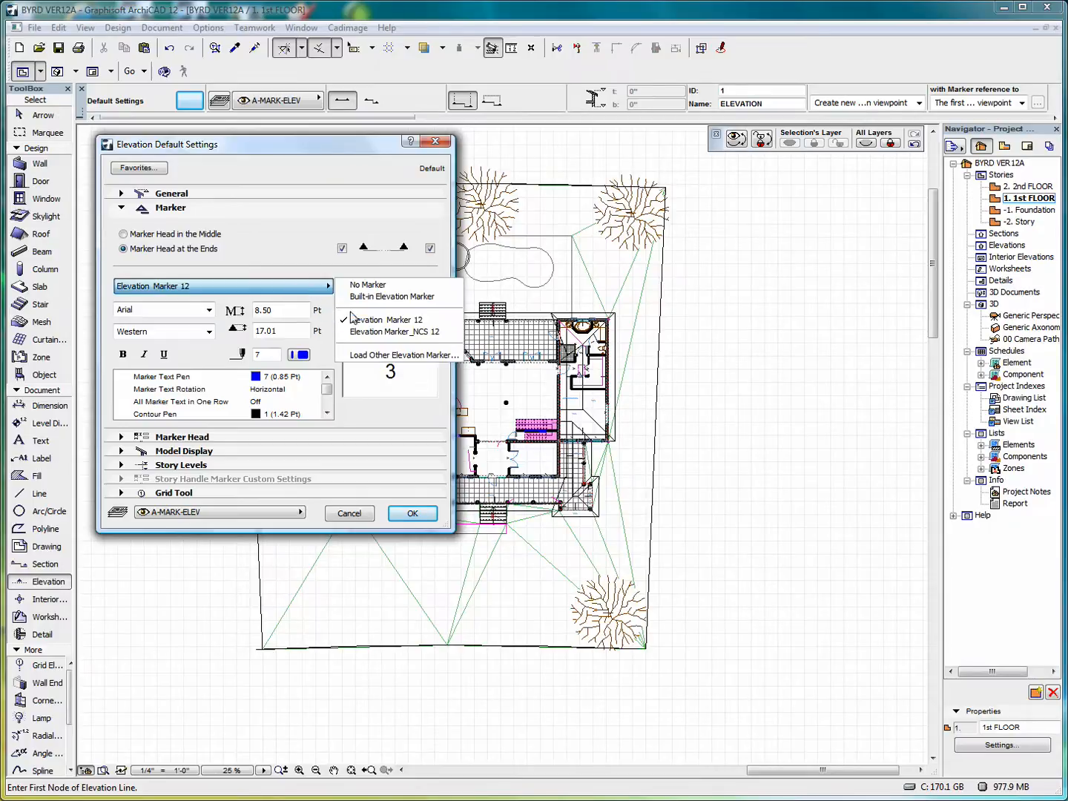
click(384, 338)
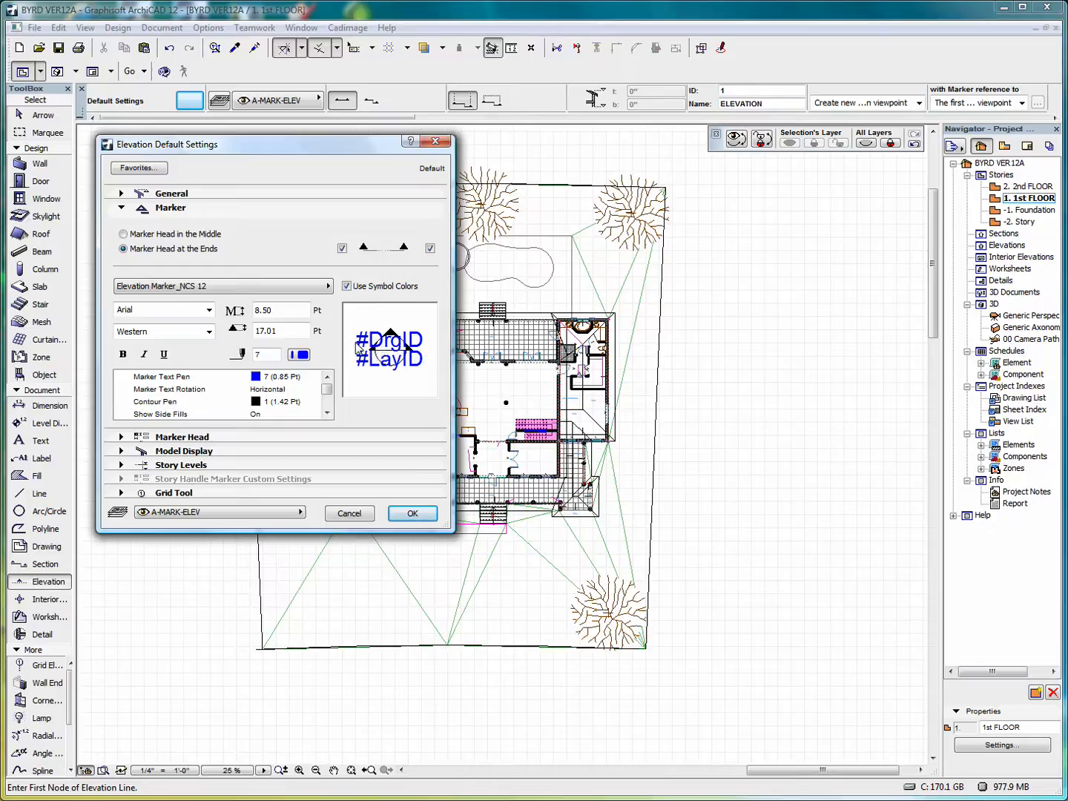
click(314, 290)
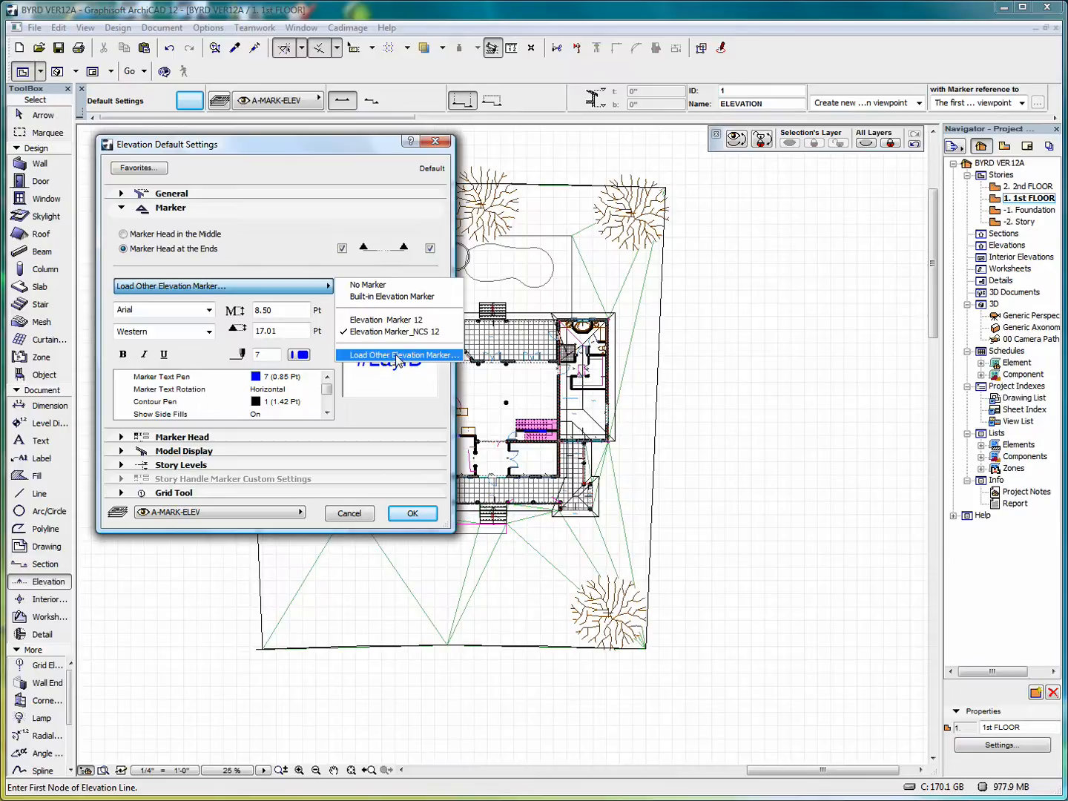
click(300, 287)
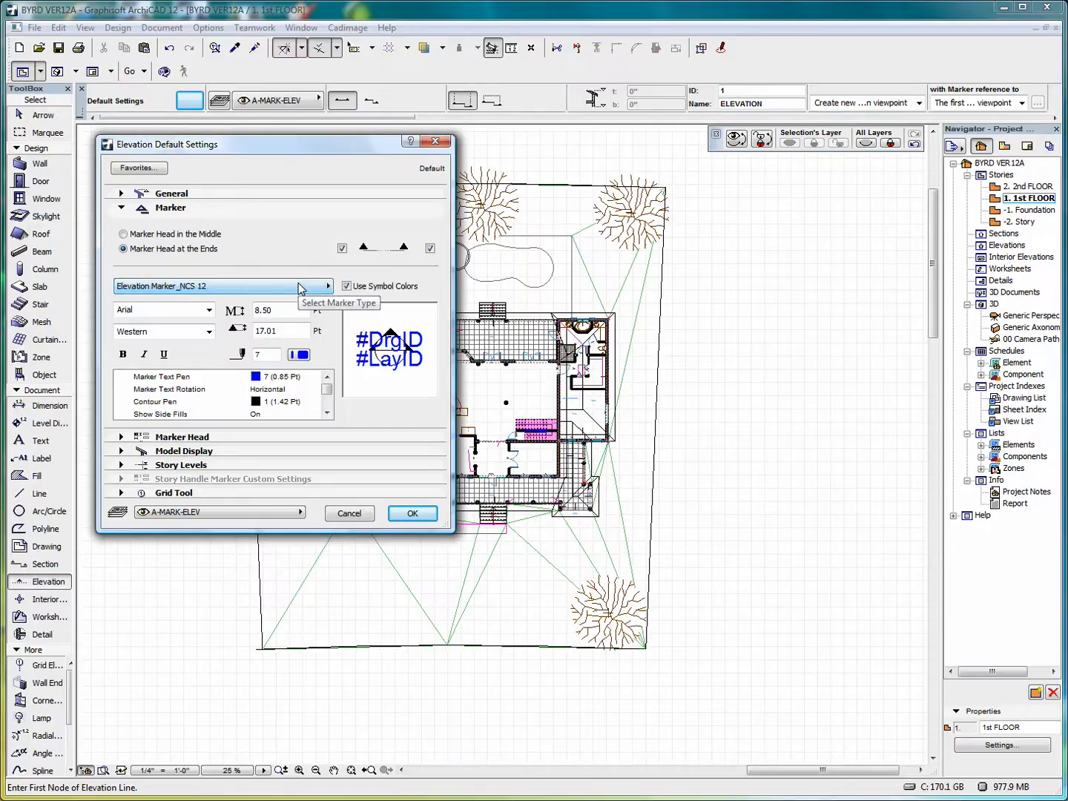
Review the marker's font choices, text pen colors and marker text rotation options
click(209, 310)
click(209, 311)
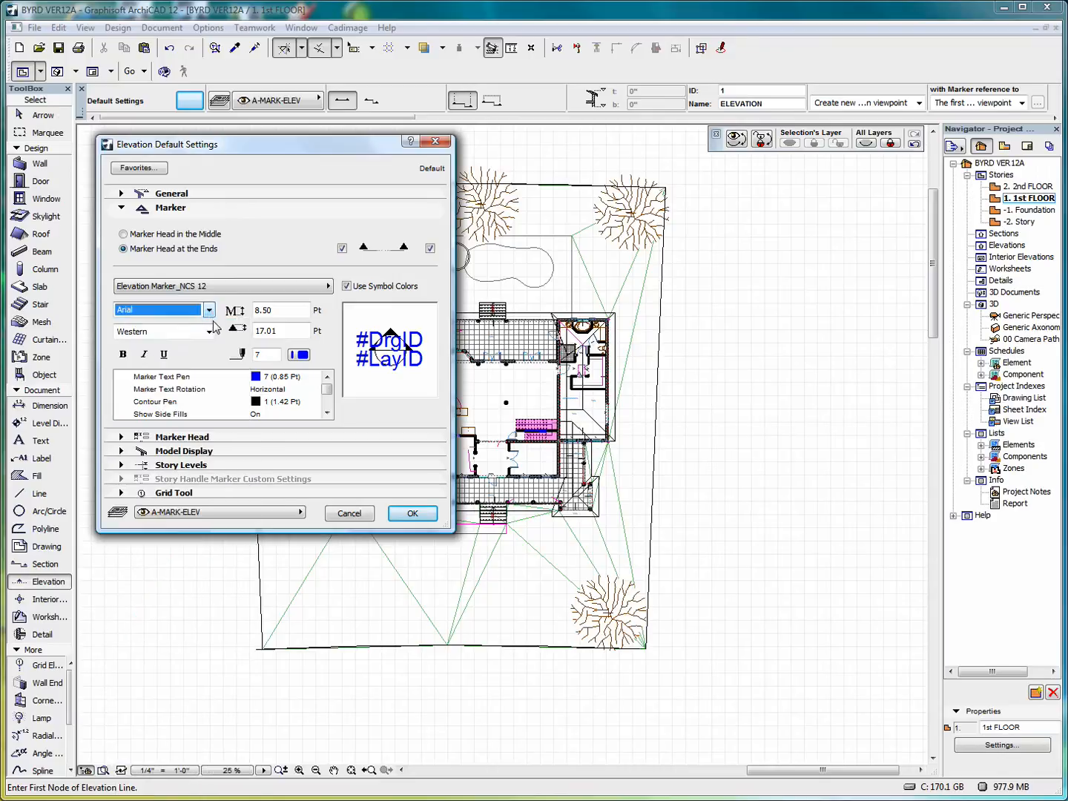
click(299, 355)
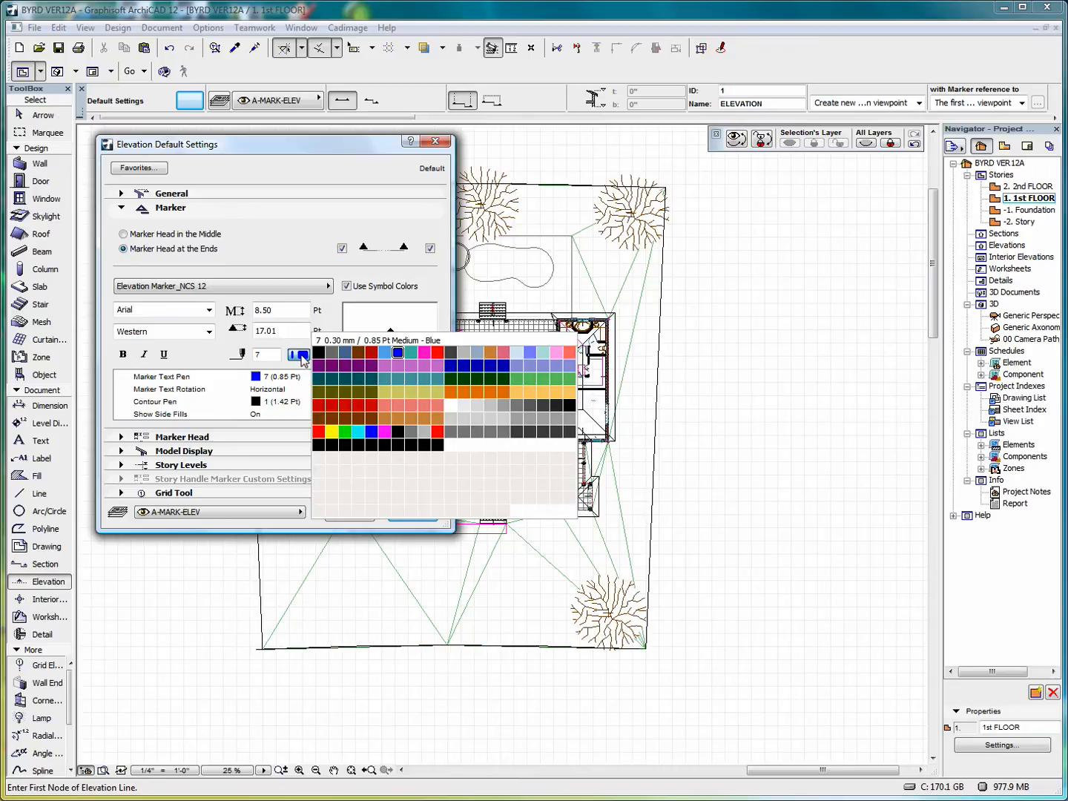
click(302, 360)
click(328, 380)
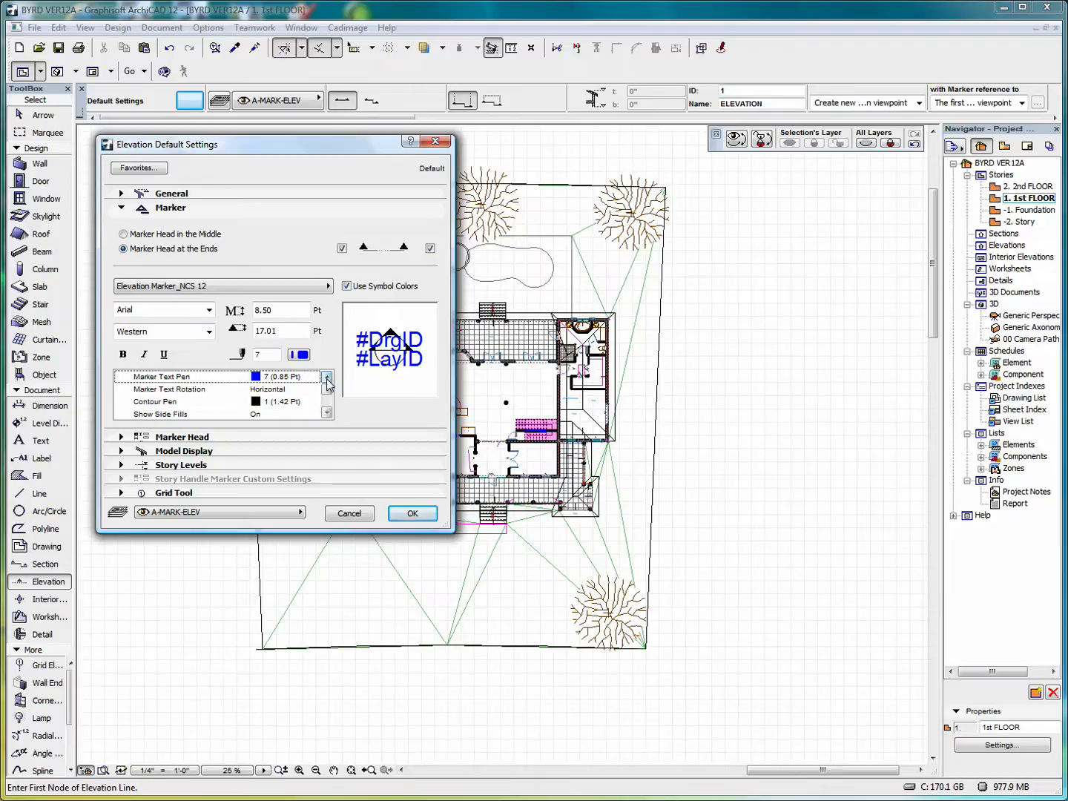
click(328, 379)
click(328, 378)
click(328, 378)
click(273, 393)
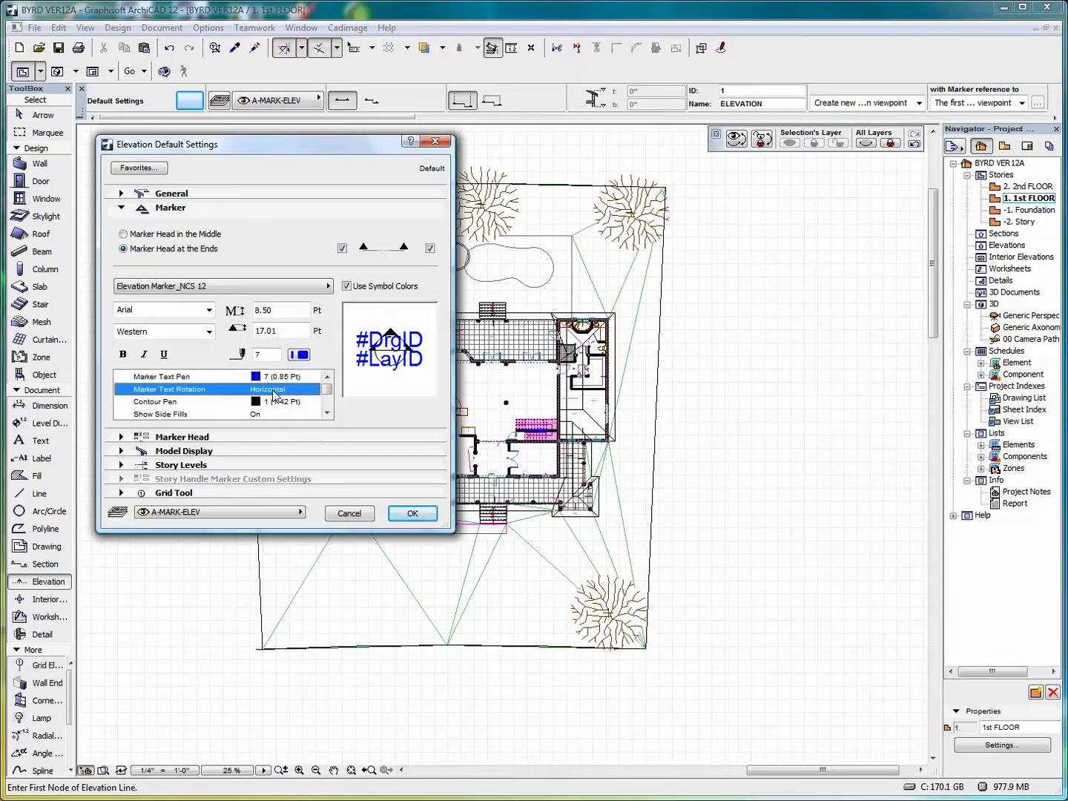
click(315, 390)
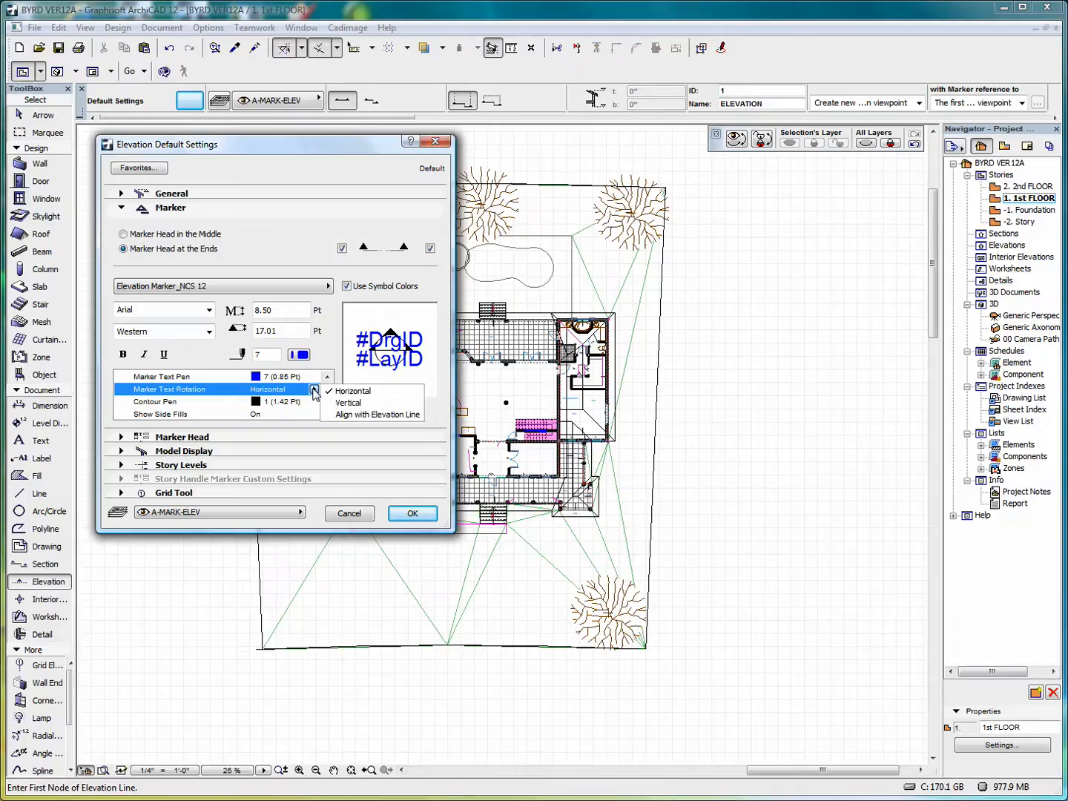
click(315, 391)
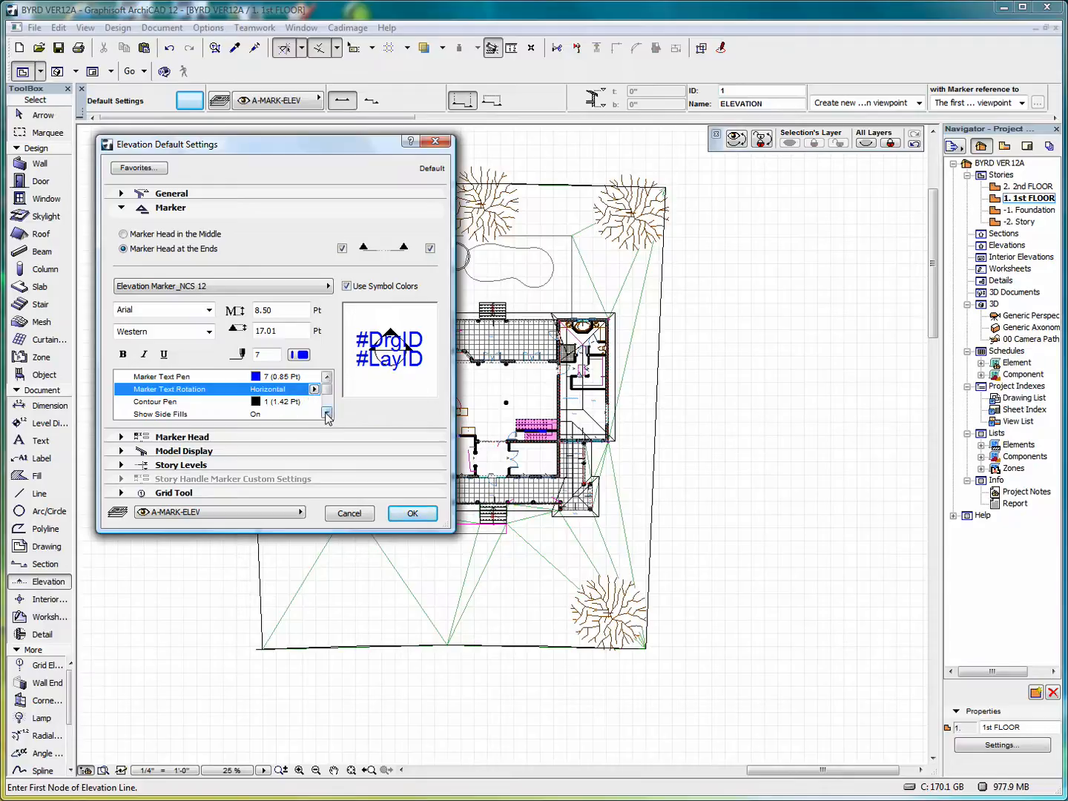
Toggle the marker's Show Side Fills setting off and back on
click(327, 413)
click(327, 413)
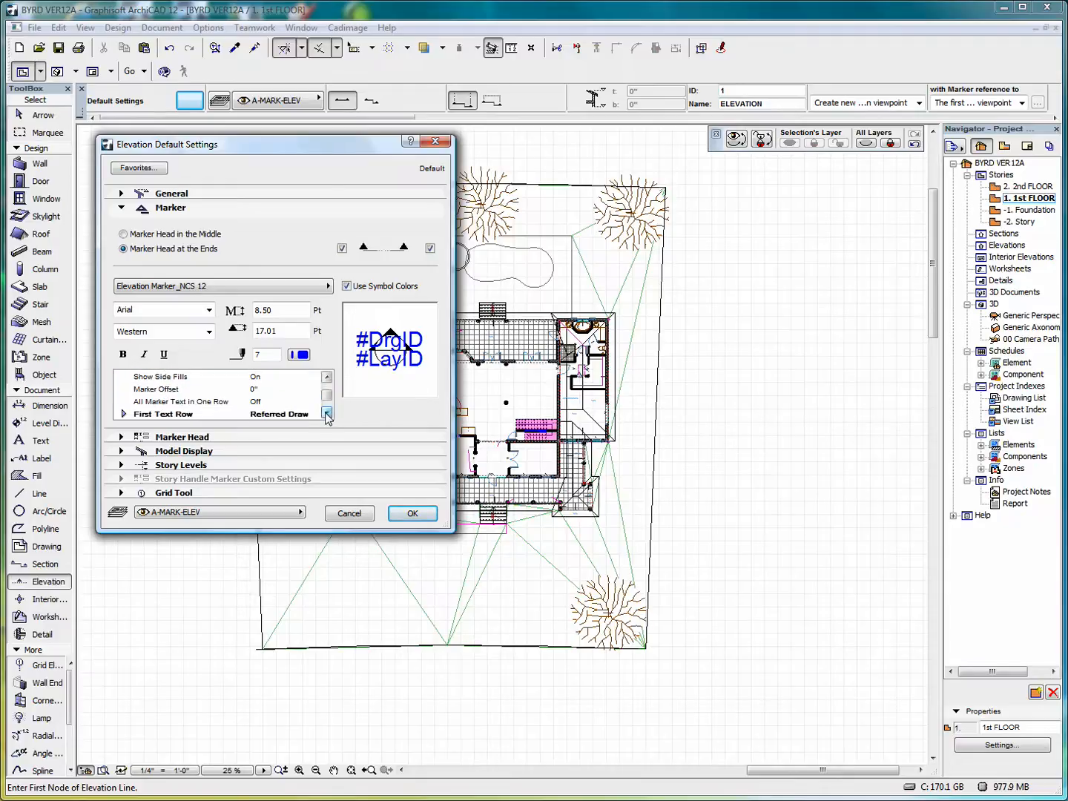
click(256, 380)
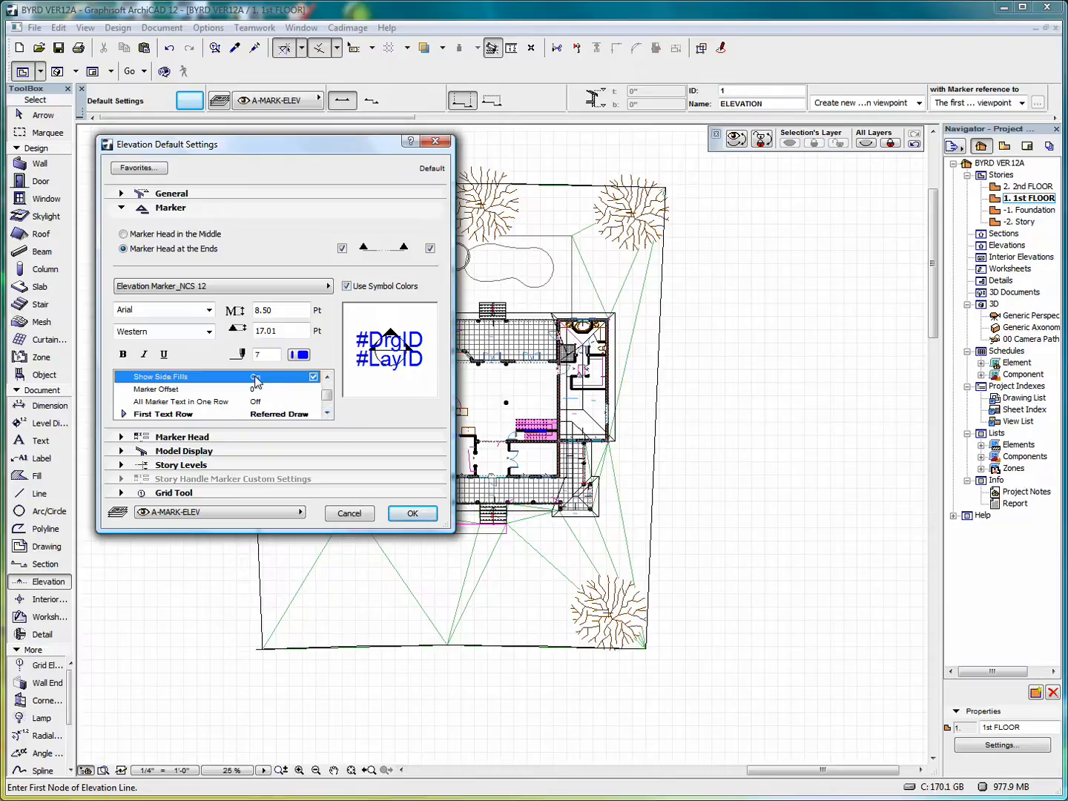
click(313, 377)
click(313, 377)
Review the marker's First Text Row options, including Show Reference ID, Show Section Name and Show Drawing ID
click(326, 412)
click(327, 413)
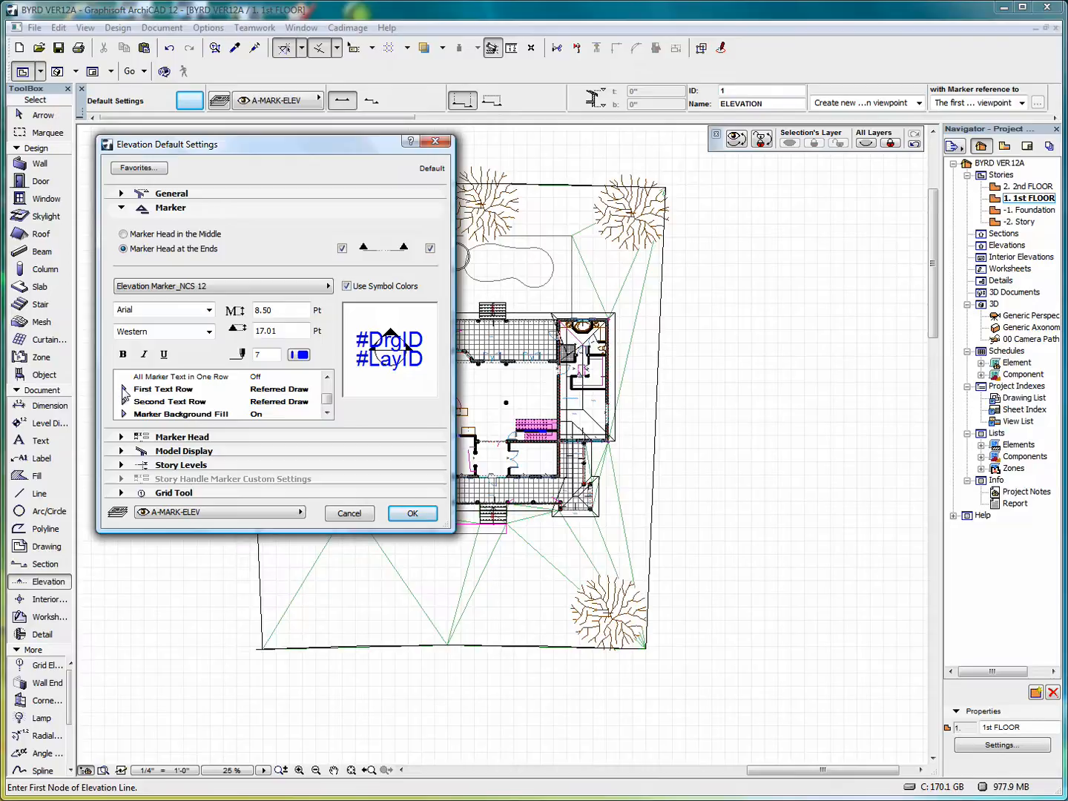
click(124, 389)
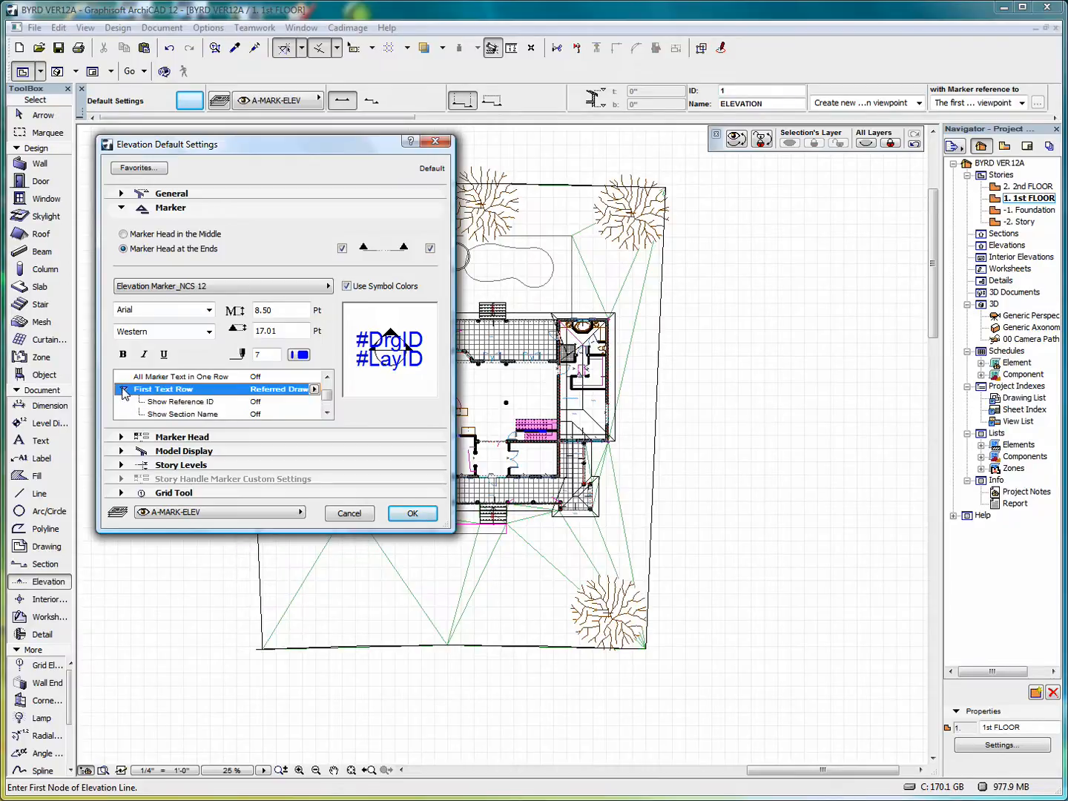
click(327, 414)
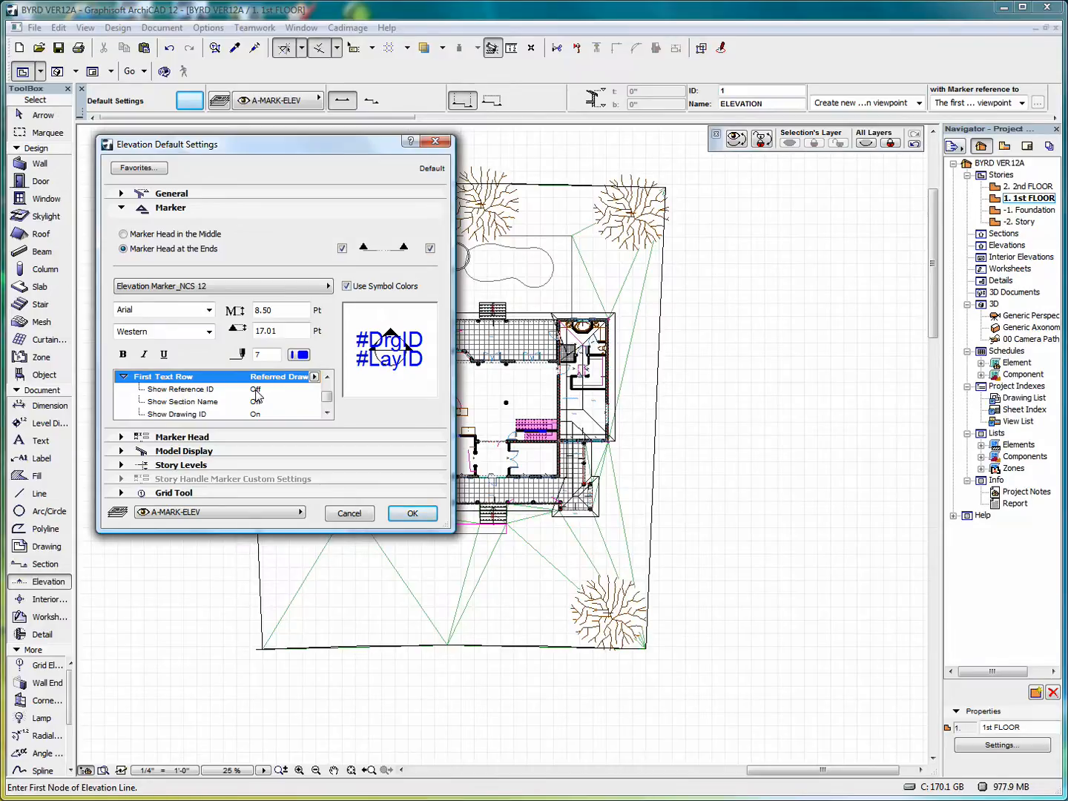
click(256, 390)
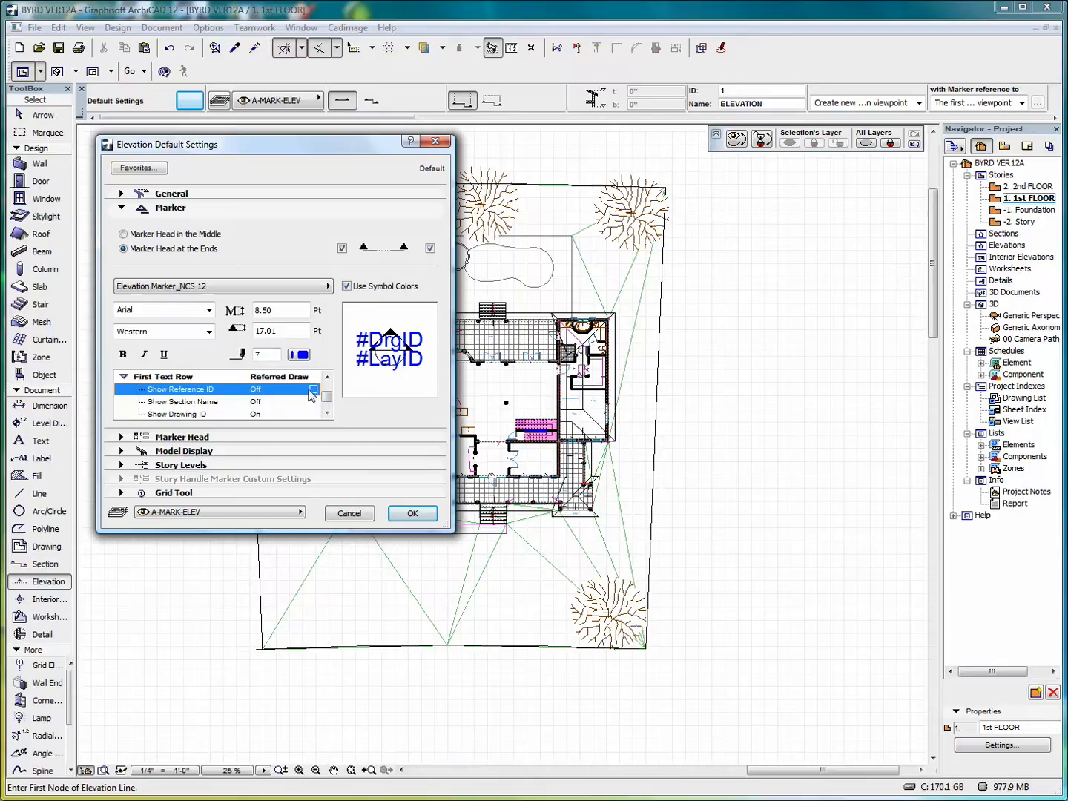
click(256, 403)
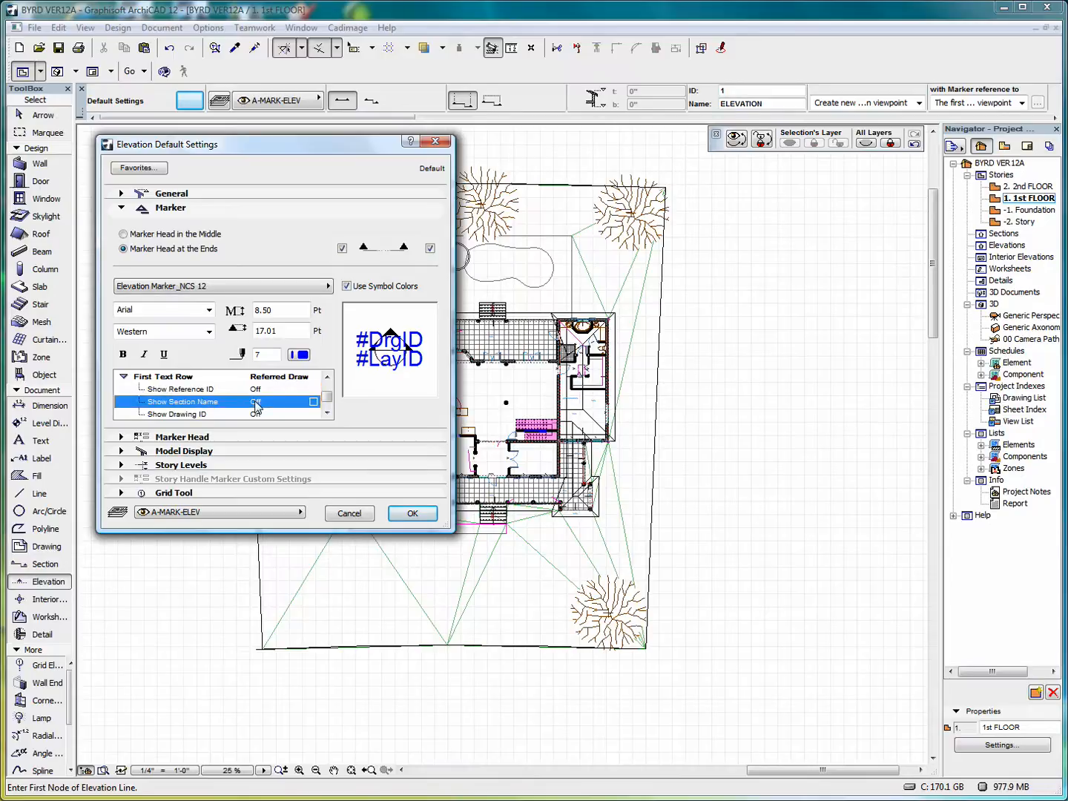
click(327, 415)
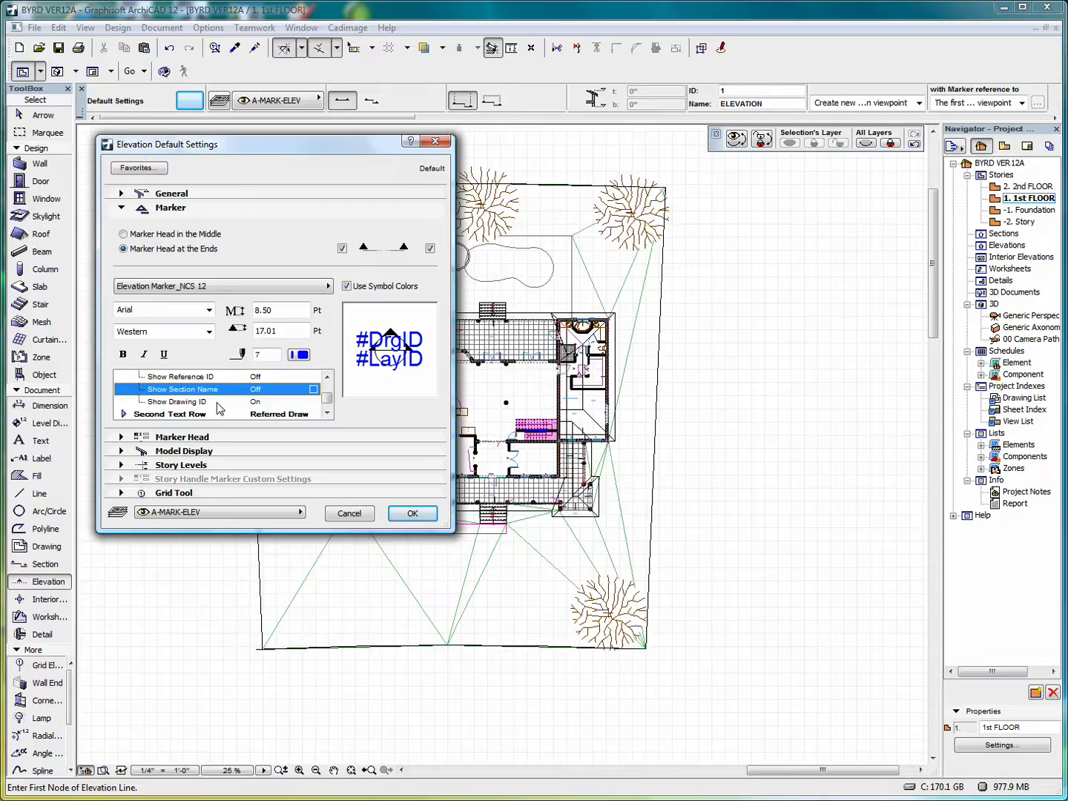
Review the marker's Second Text Row options, including Show Section Name and Show Layout ID
click(327, 413)
click(327, 413)
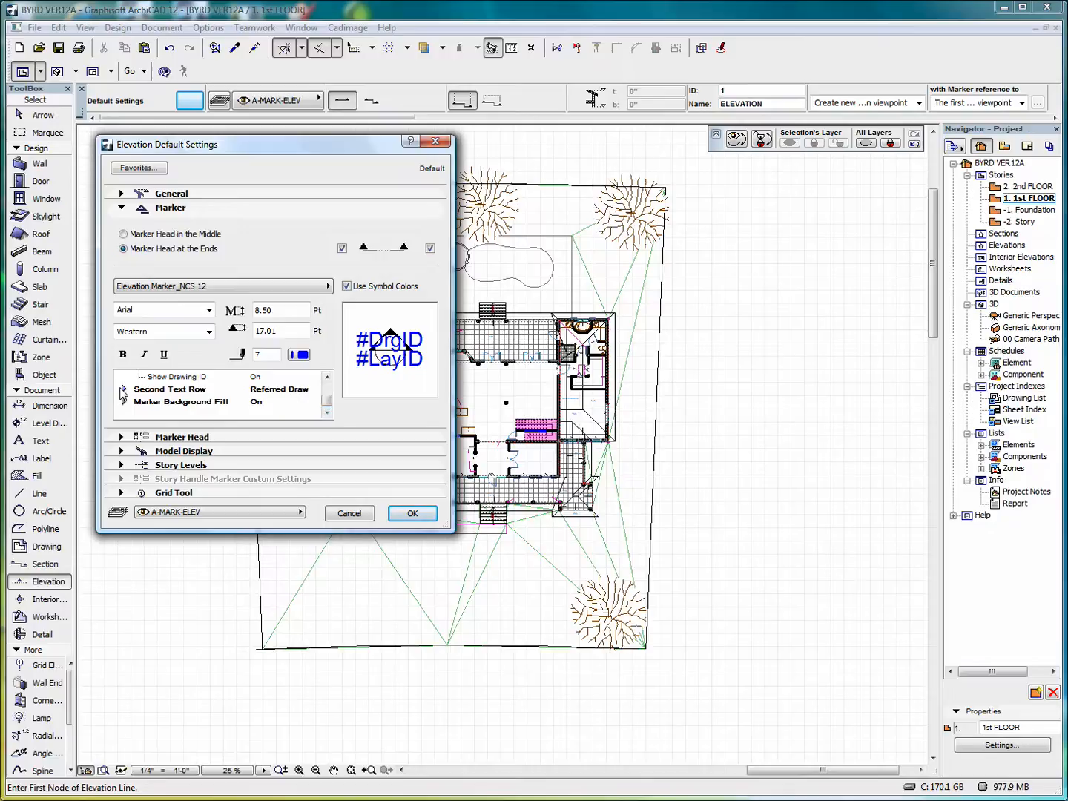
click(123, 389)
click(326, 413)
click(327, 413)
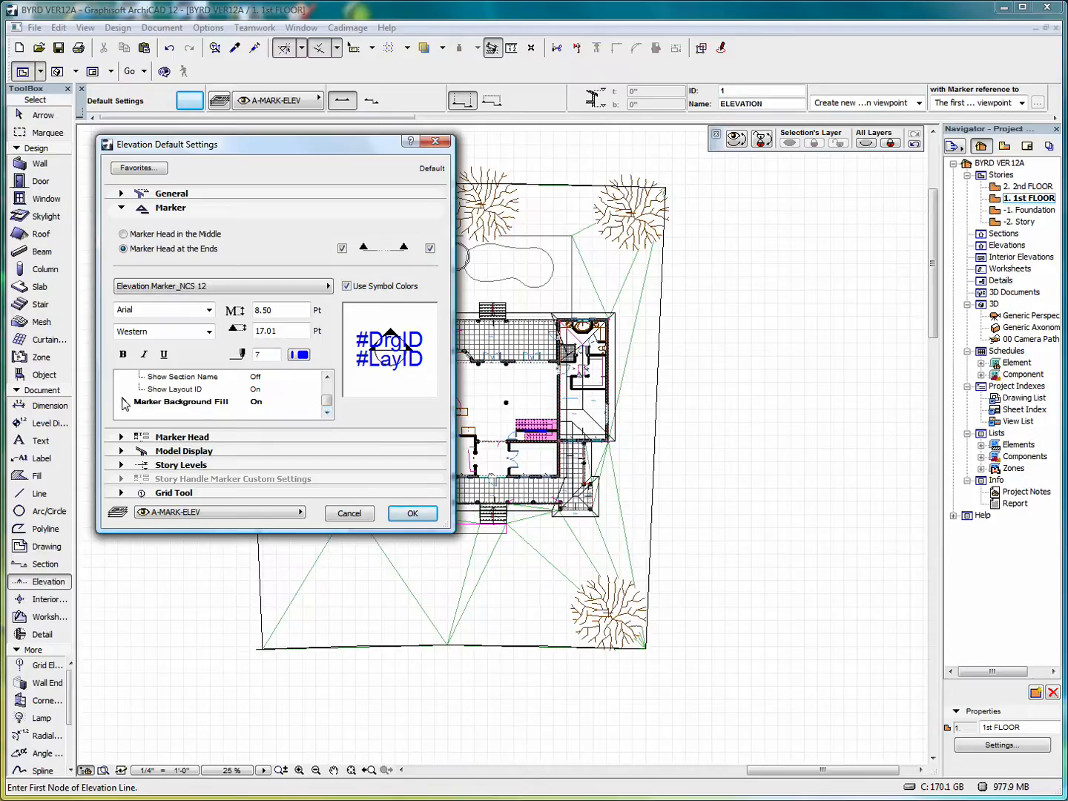
Review the Marker Background Fill's pen settings and its list of available fill patterns
click(123, 401)
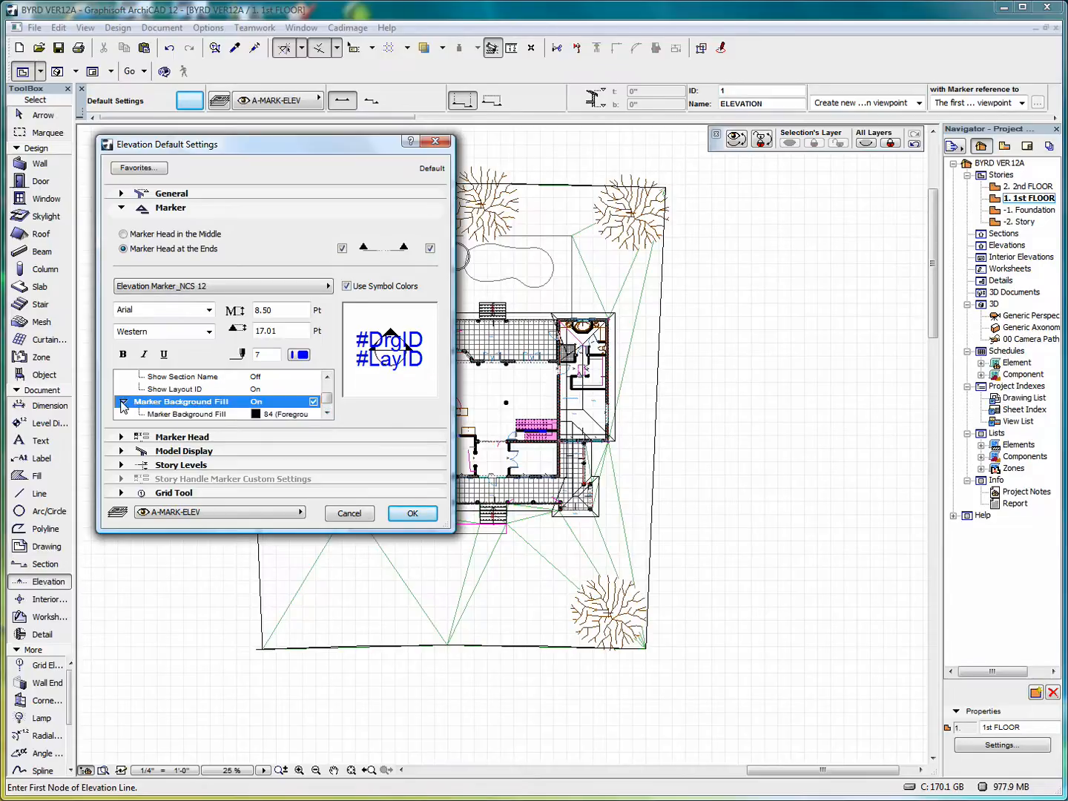
click(327, 414)
click(327, 413)
click(326, 414)
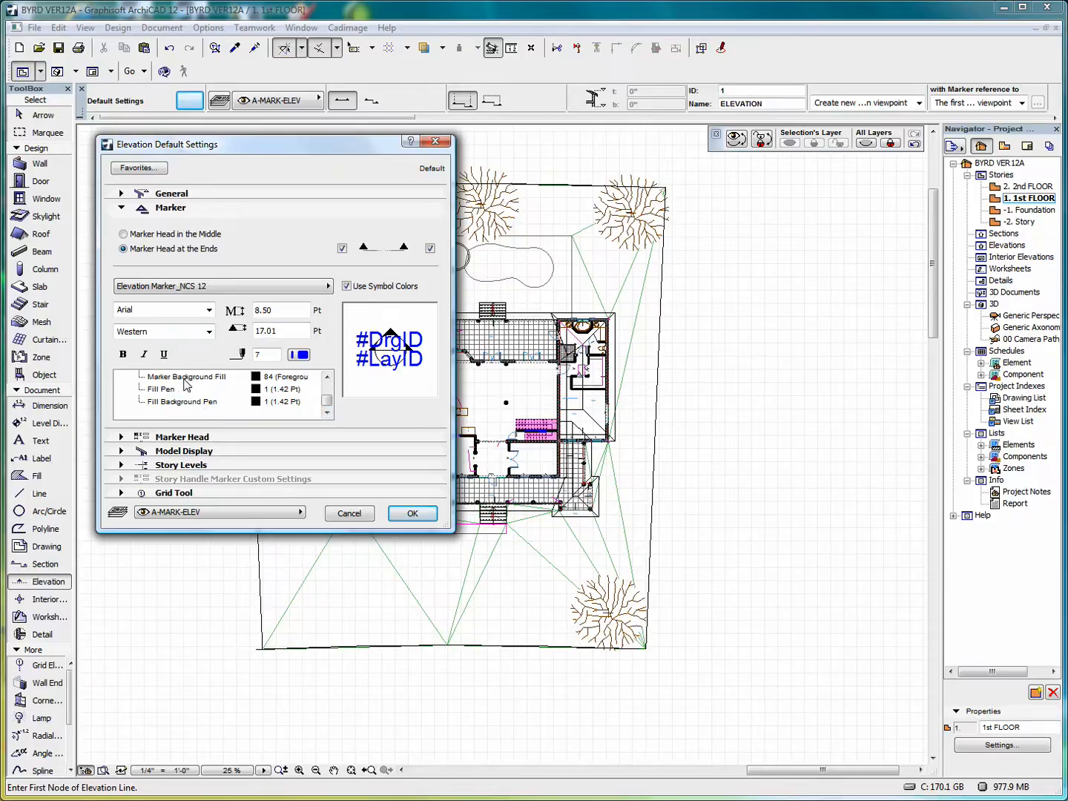
click(283, 377)
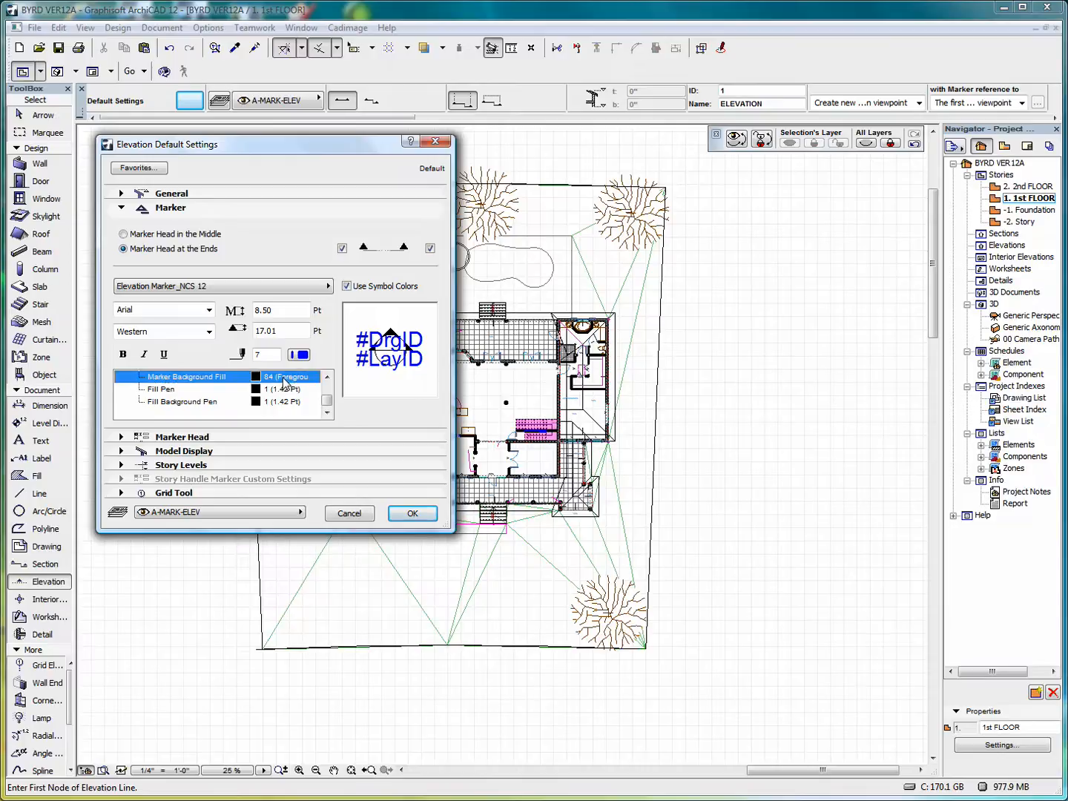
click(315, 378)
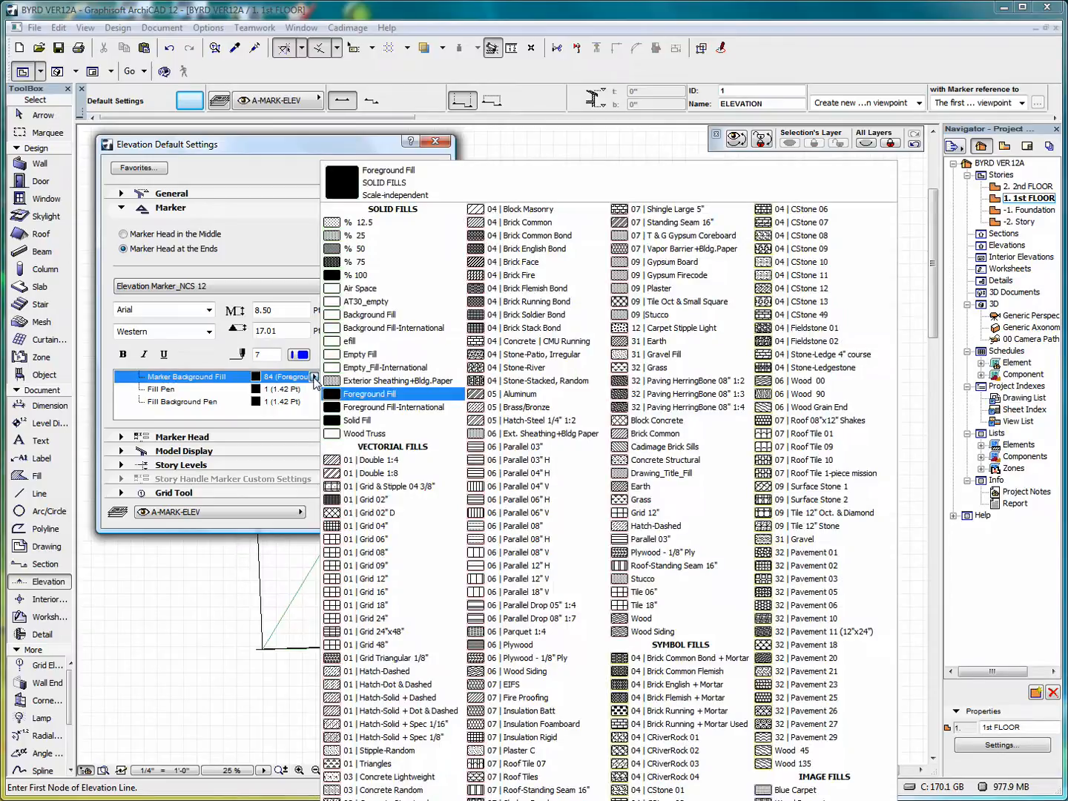
click(316, 379)
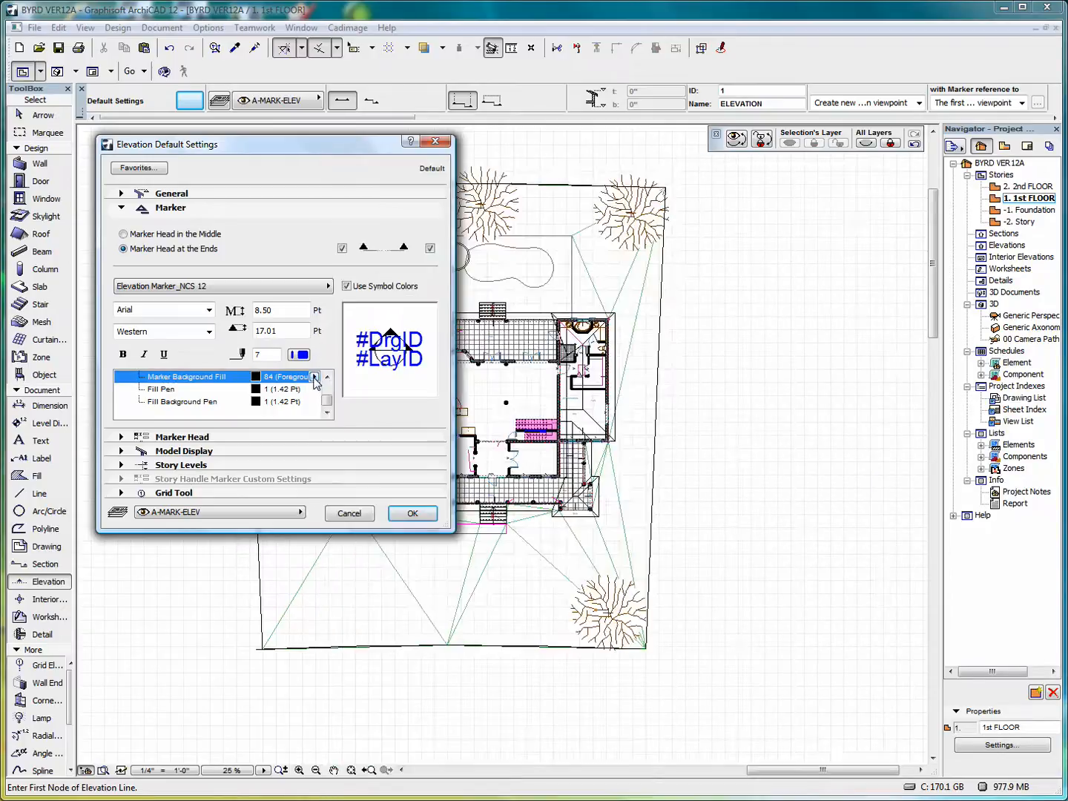
Review the Marker Head fill, pen and text row settings, including the text row's content choices
click(123, 209)
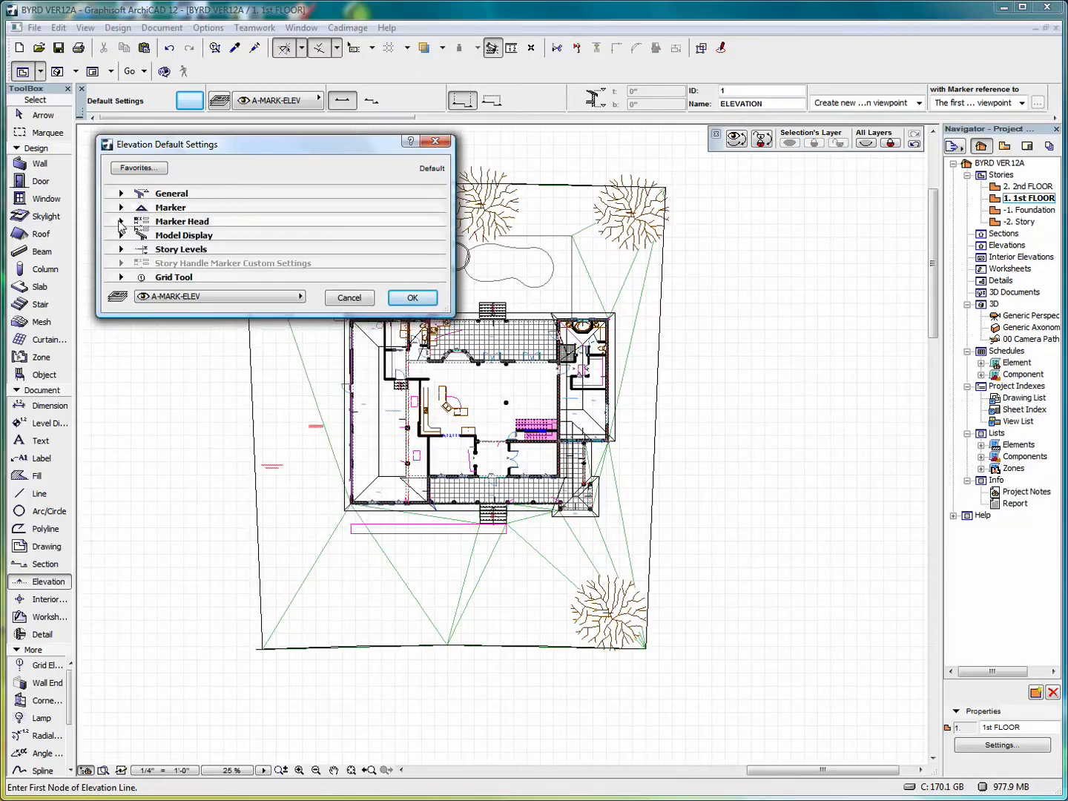
click(122, 222)
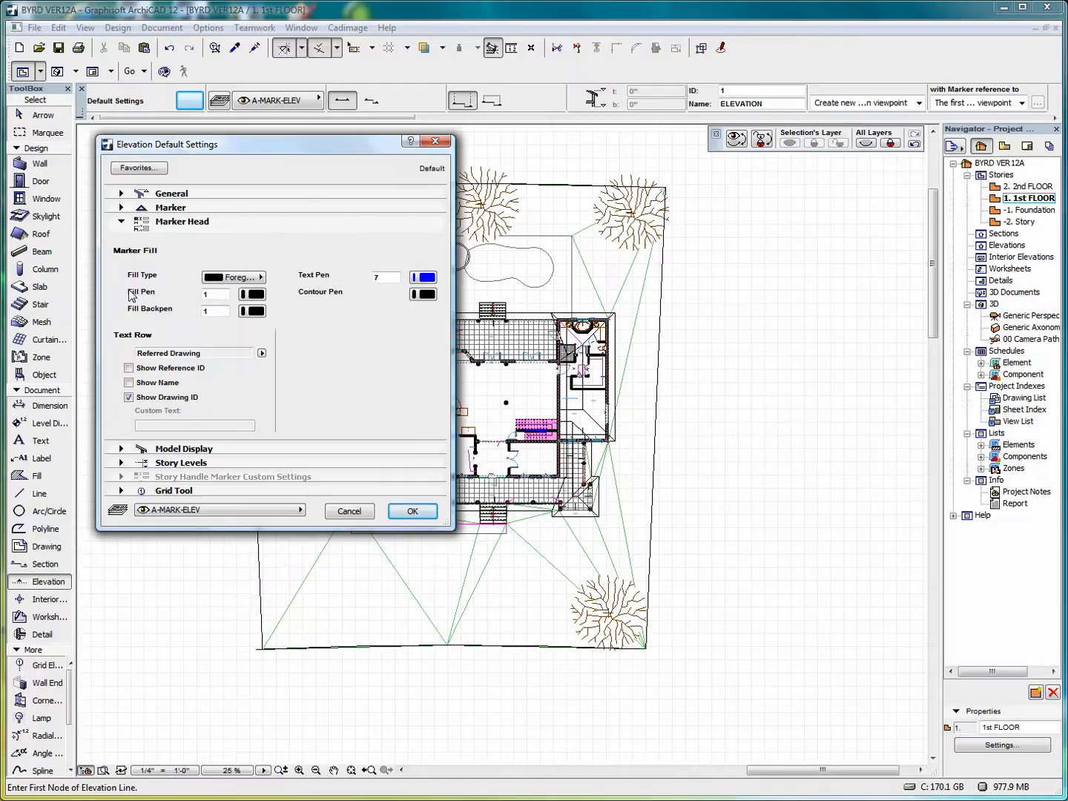
click(261, 354)
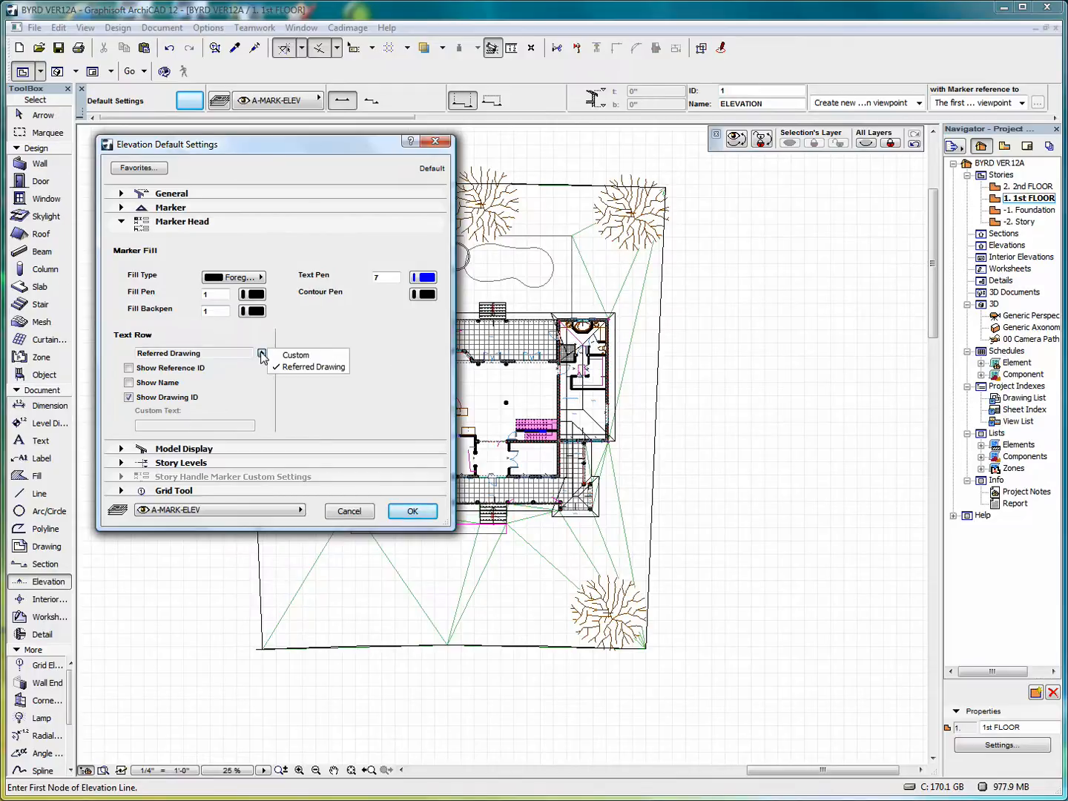
Review the Fill Uncut Surfaces choices in the Model Display settings
click(185, 449)
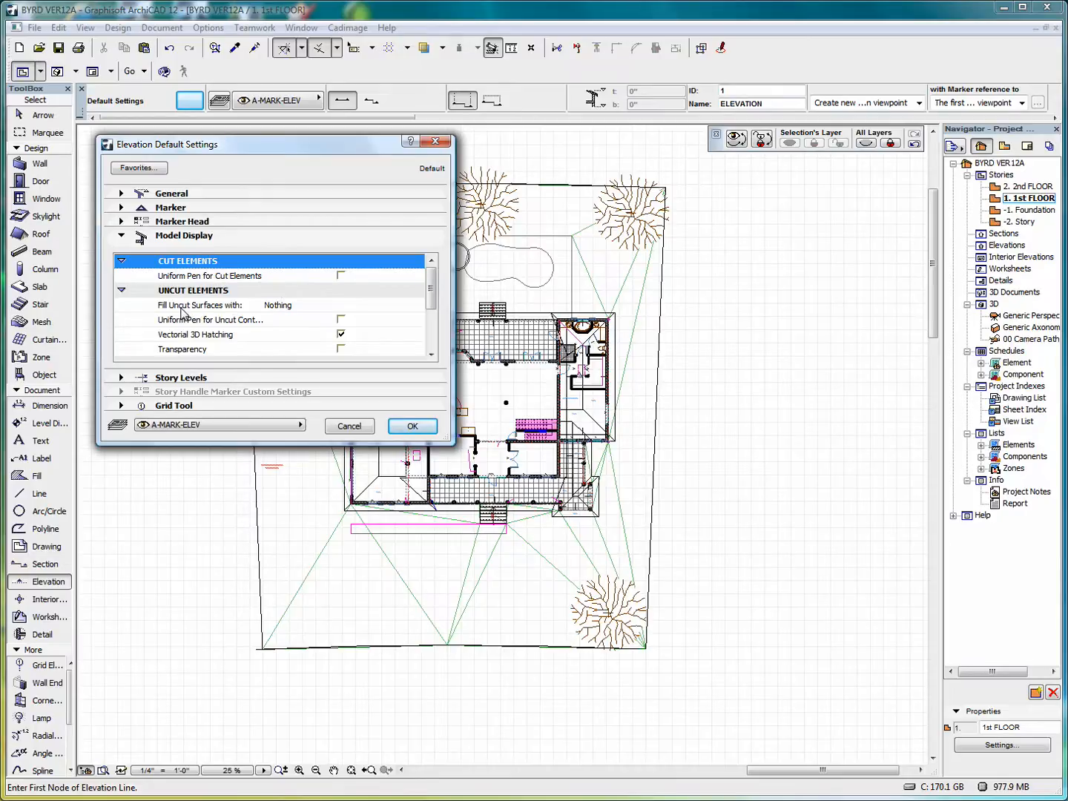
click(182, 311)
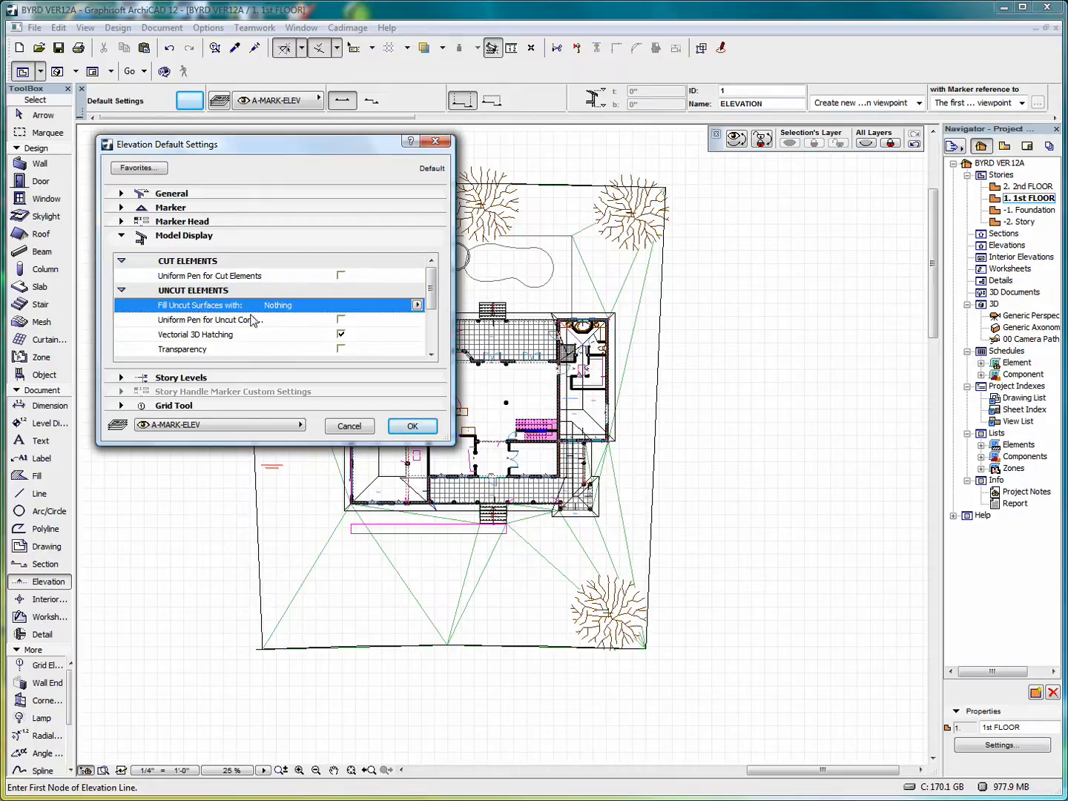
click(418, 305)
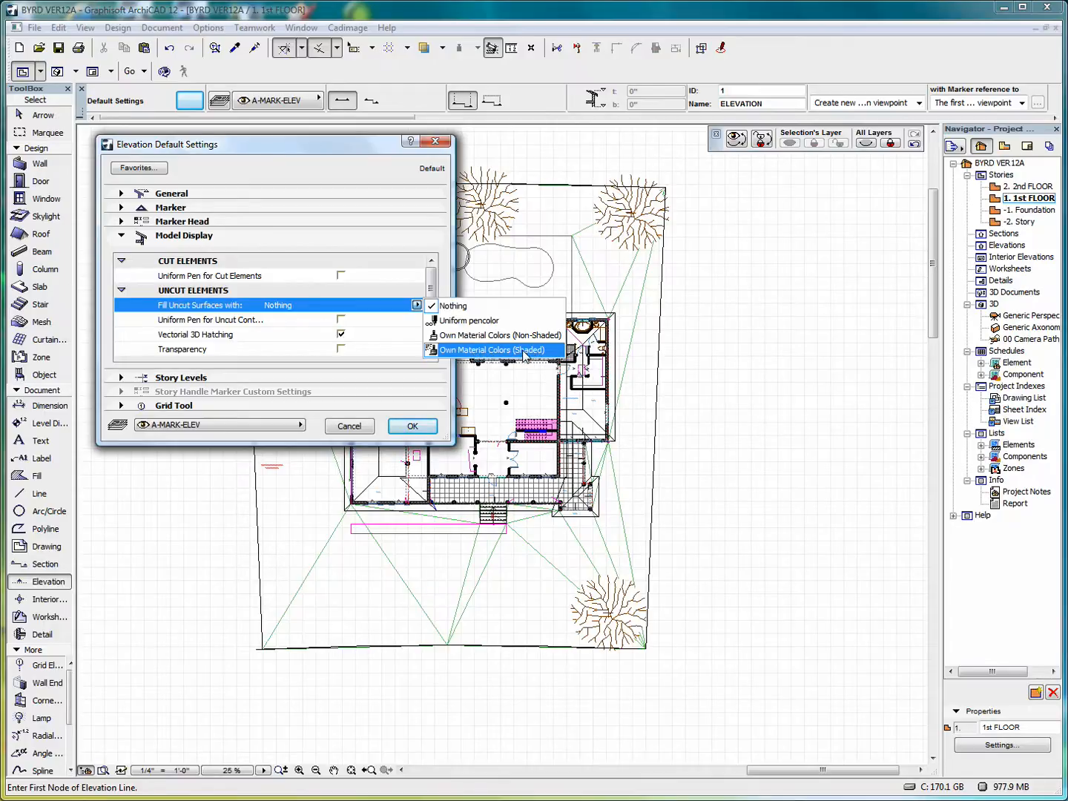
click(297, 328)
Enable the uniform pen for uncut contours and look through the available Uncut Contours Pen colors
click(341, 320)
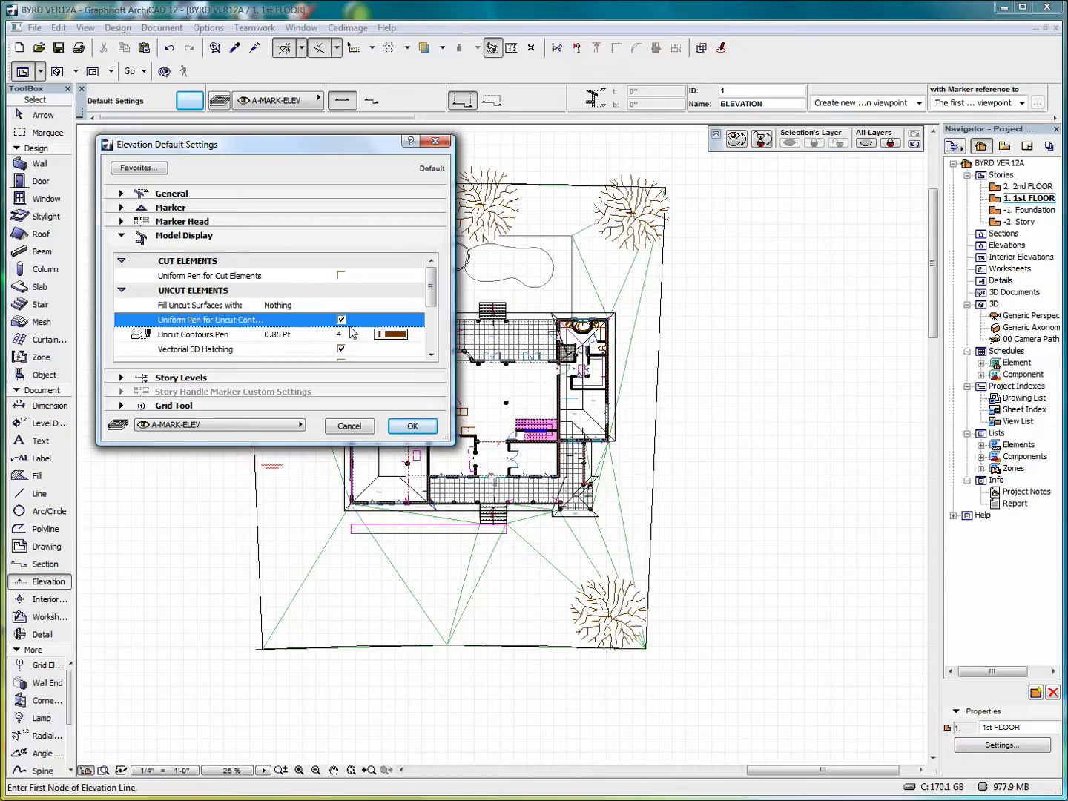
click(398, 334)
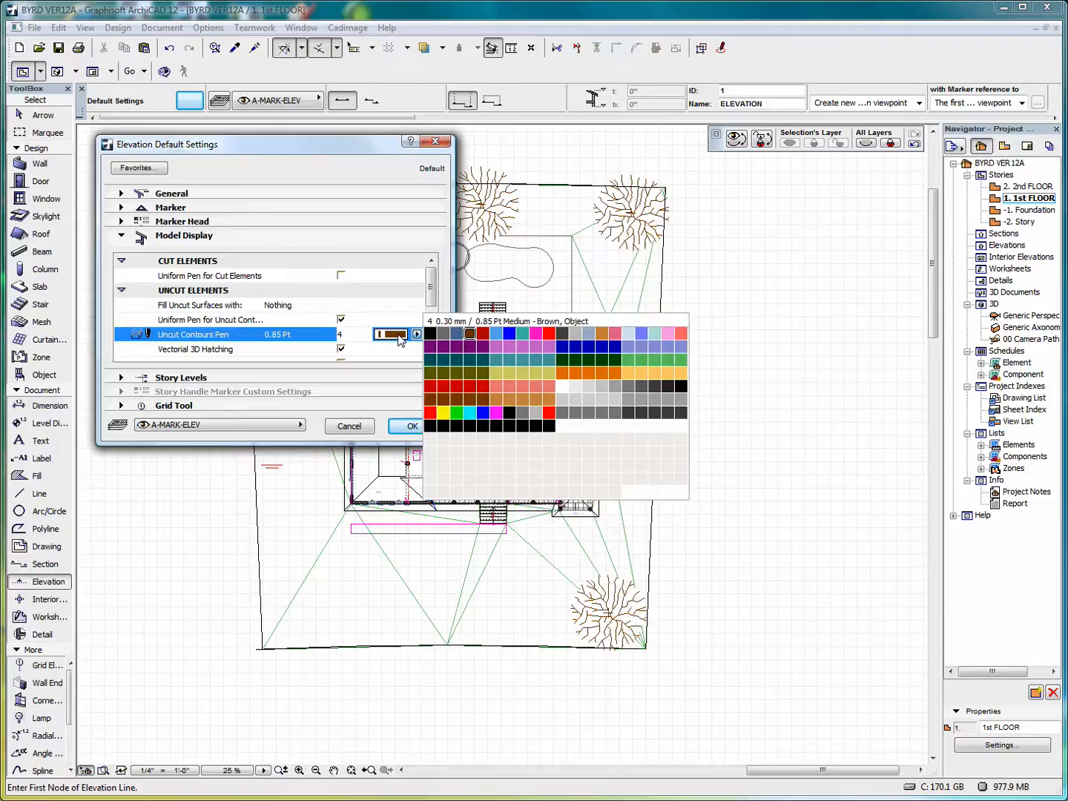
click(399, 336)
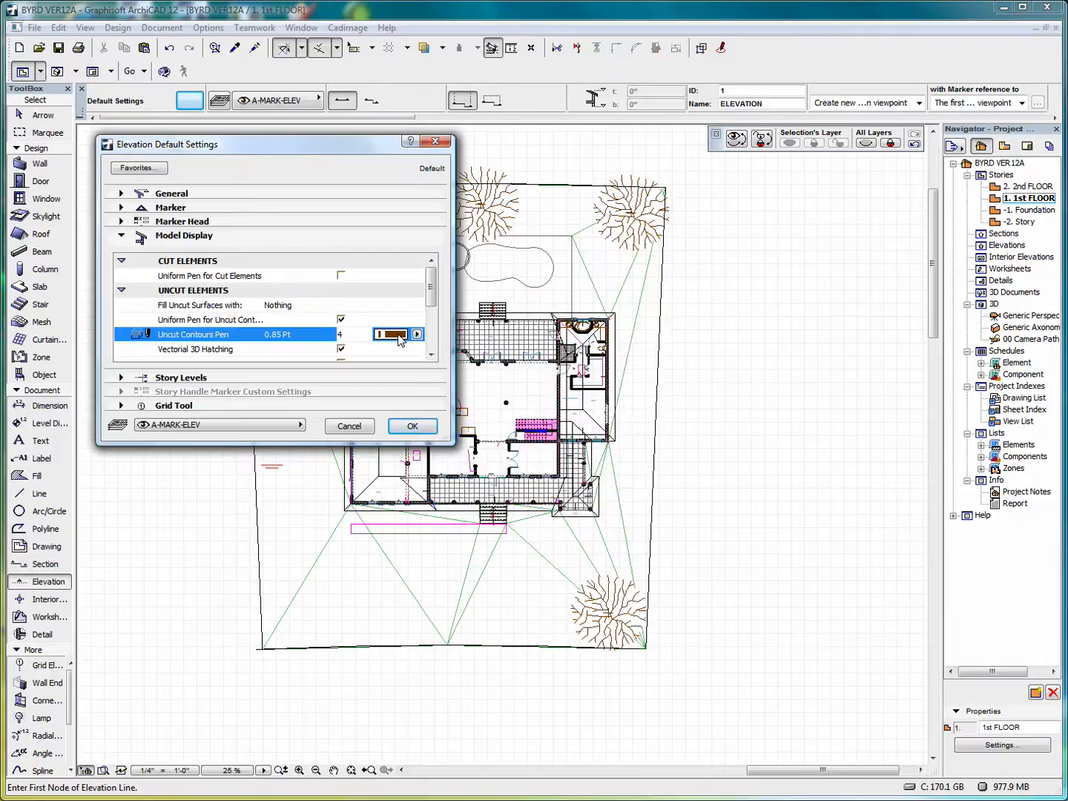
Toggle Vectorial 3D Hatching off and back on, and Transparency on and back off
click(342, 350)
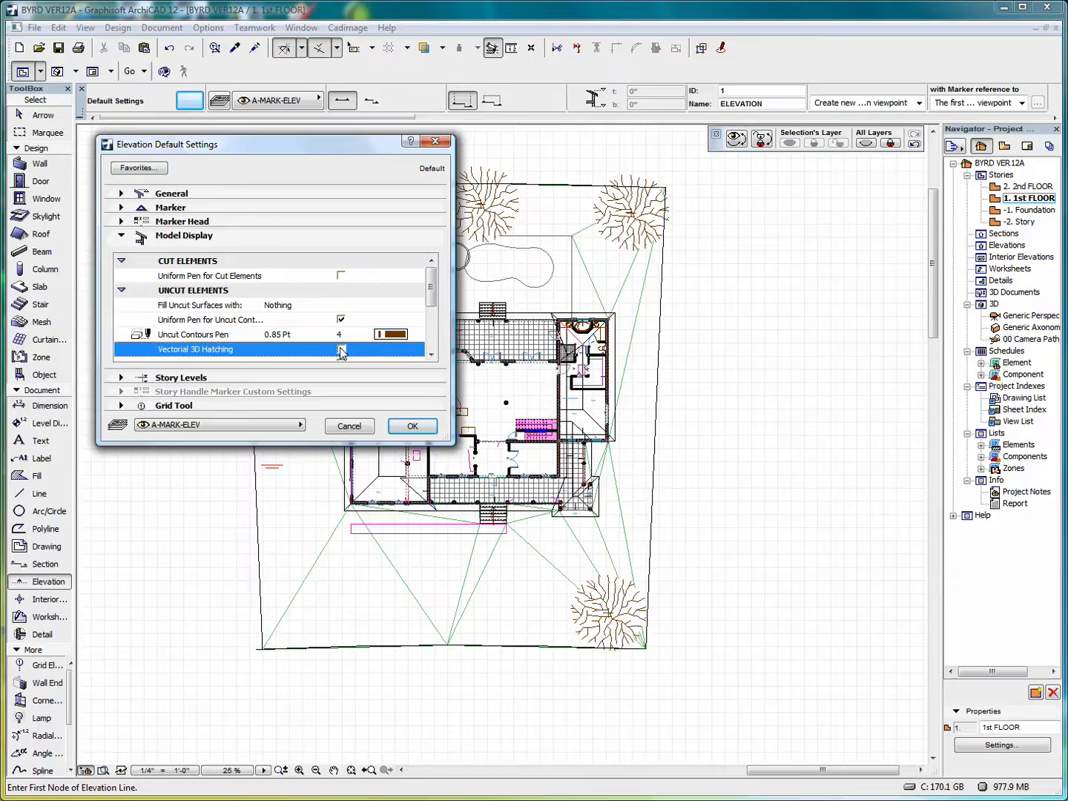
click(341, 350)
click(431, 354)
click(431, 354)
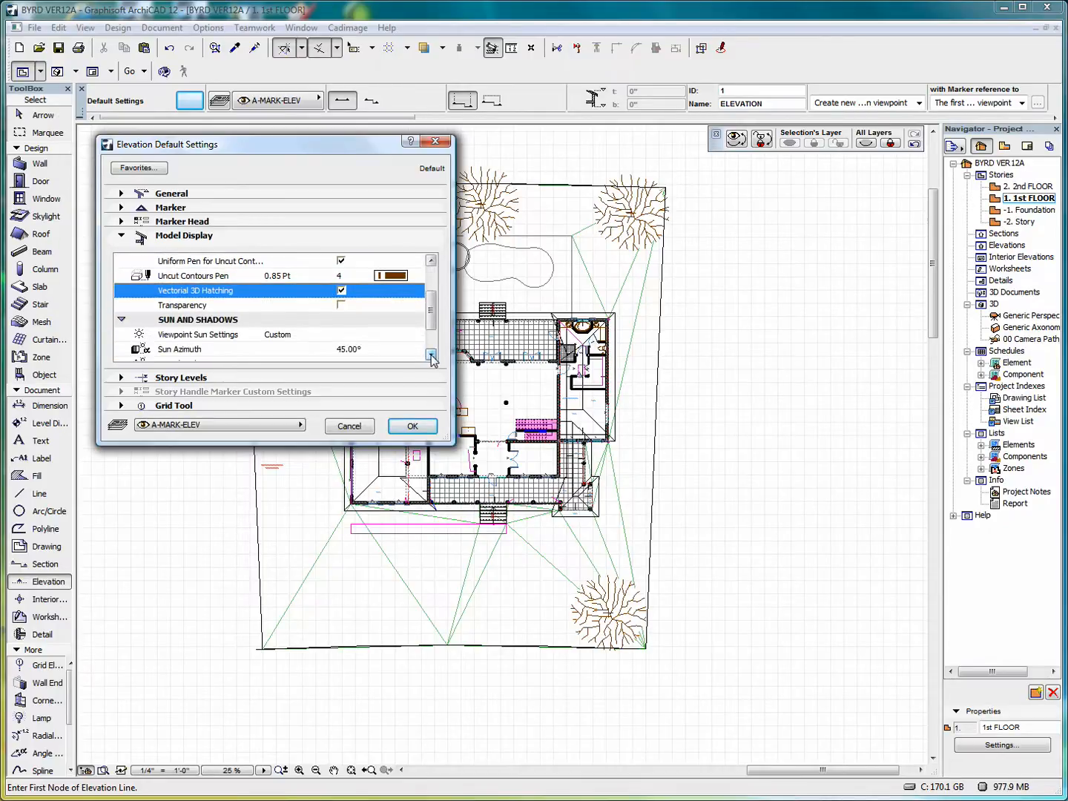
click(341, 306)
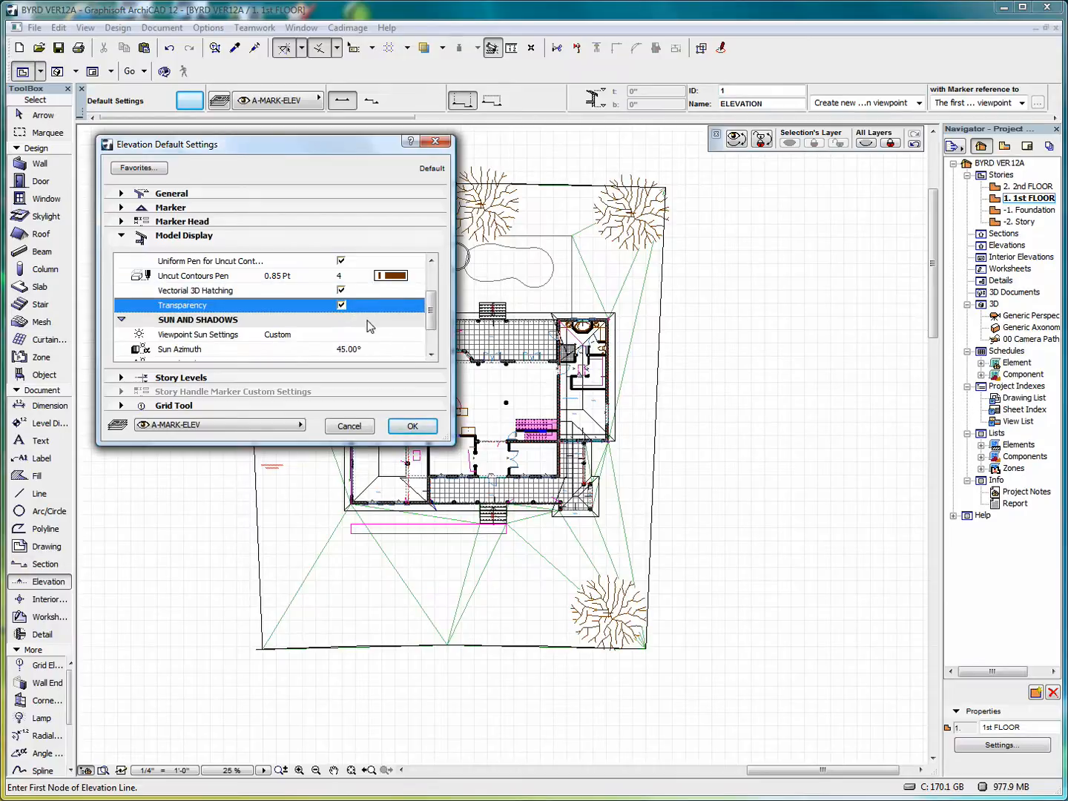
scroll(423, 343, down, 3)
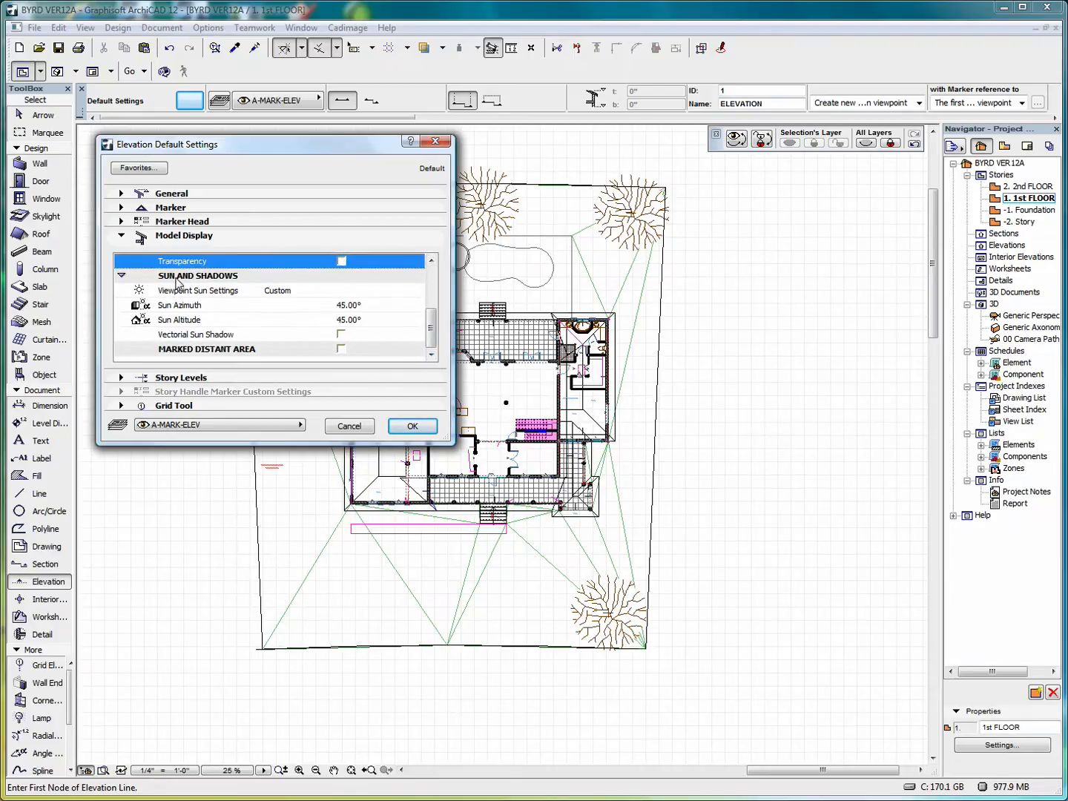
Review the Viewpoint Sun Settings choices under Sun and Shadows
click(178, 292)
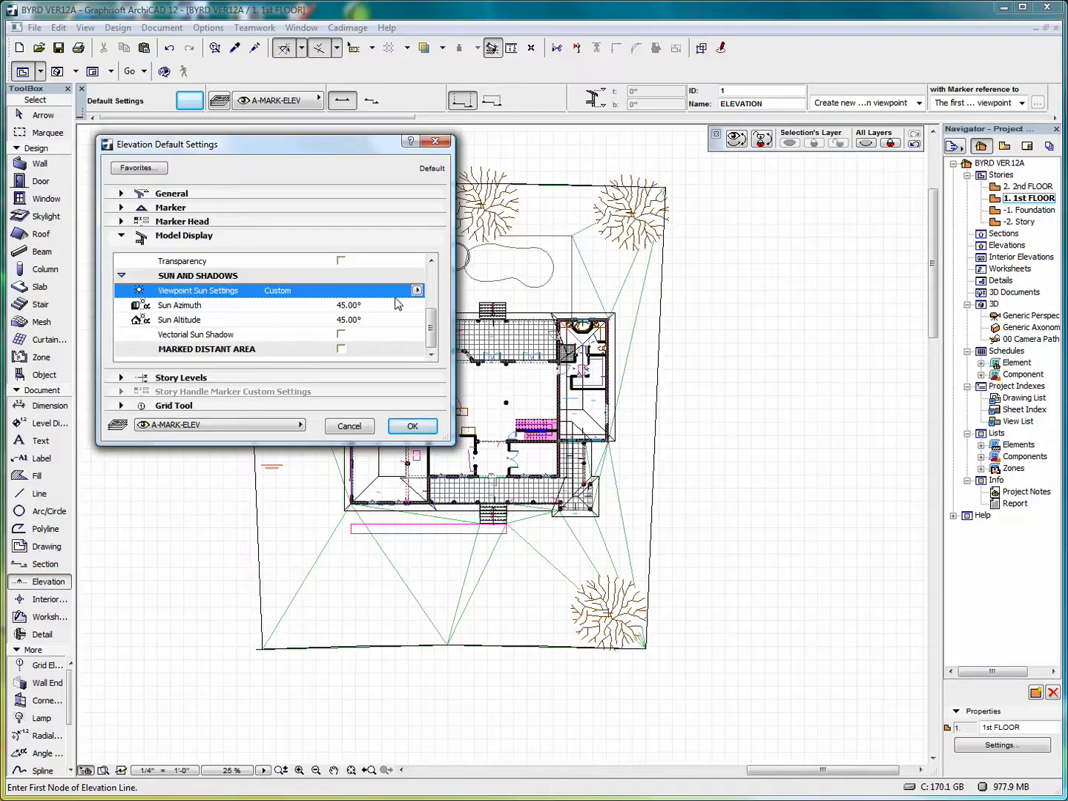
click(417, 290)
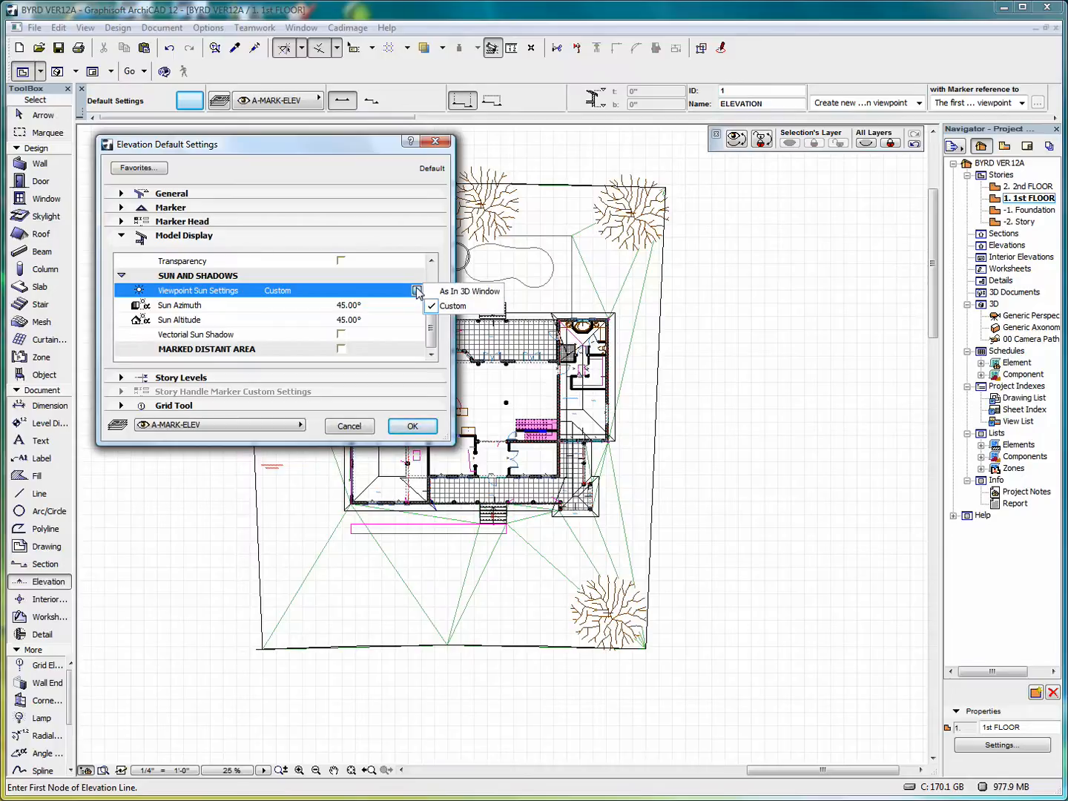
click(417, 290)
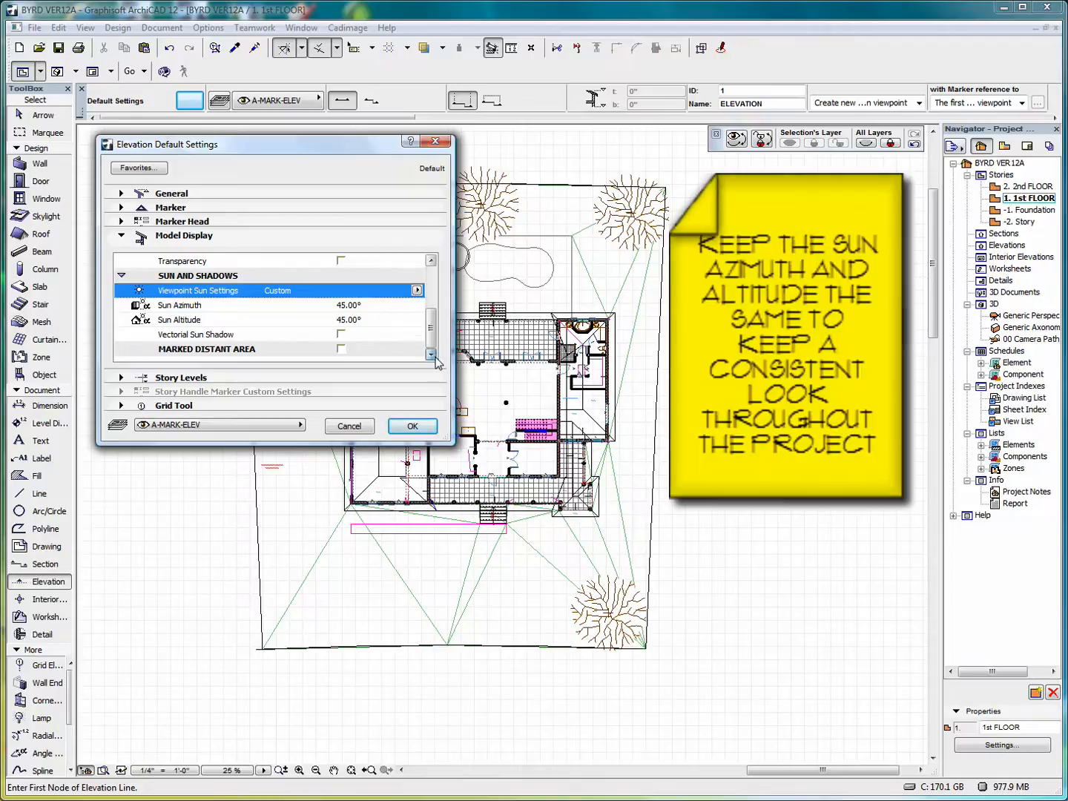
Turn on Vectorial Sun Shadow to see its shadow fill and pen options, and turn it off again
click(342, 336)
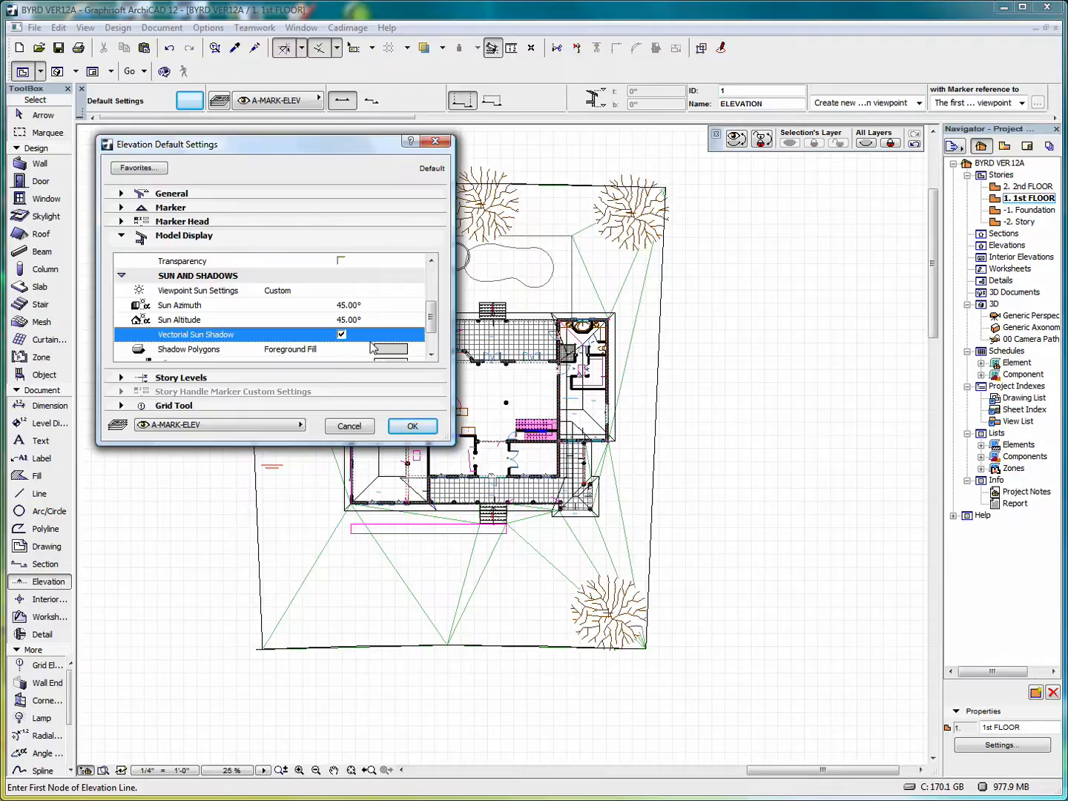
click(431, 354)
click(431, 355)
click(431, 354)
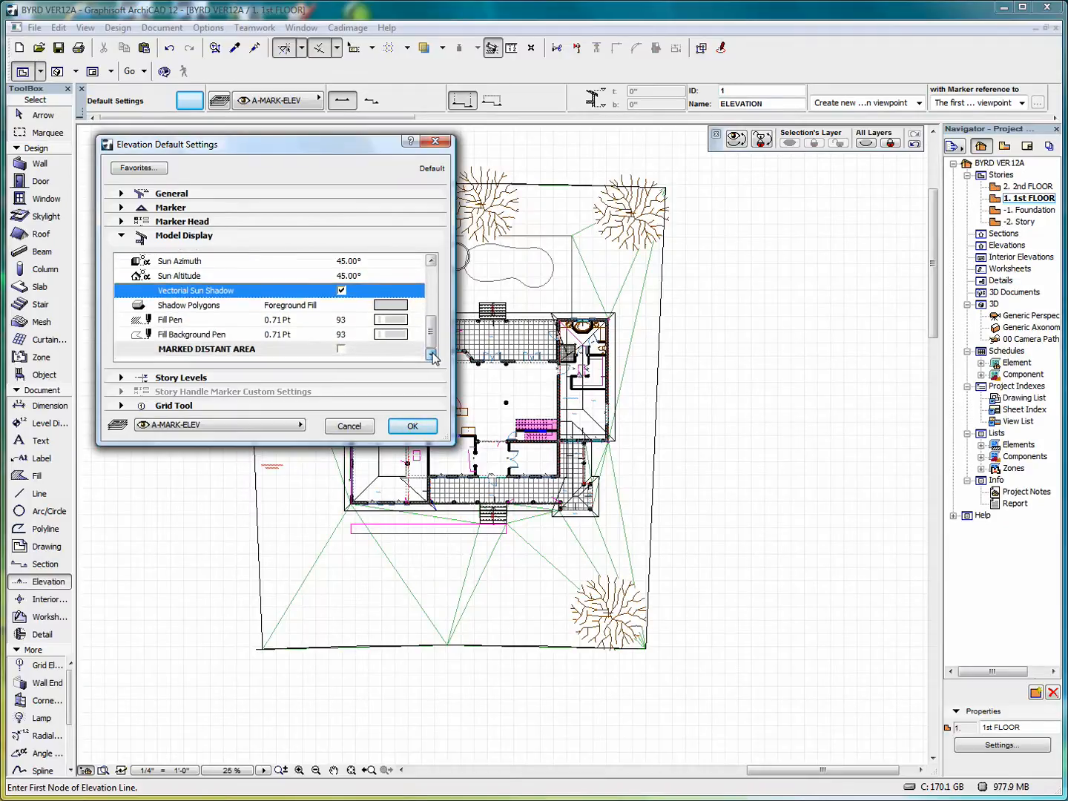
click(341, 289)
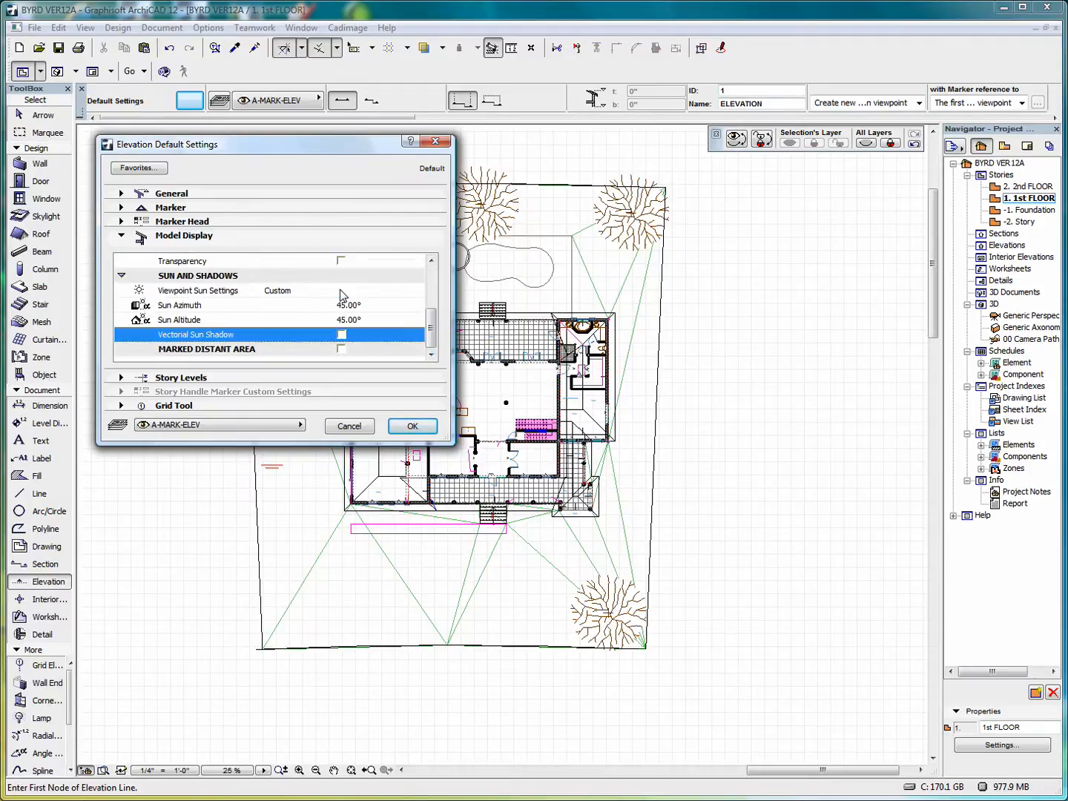
Turn on Vectorial Sun Shadow and review the fill choices for Shadow Polygons, keeping Foreground Fill
click(341, 336)
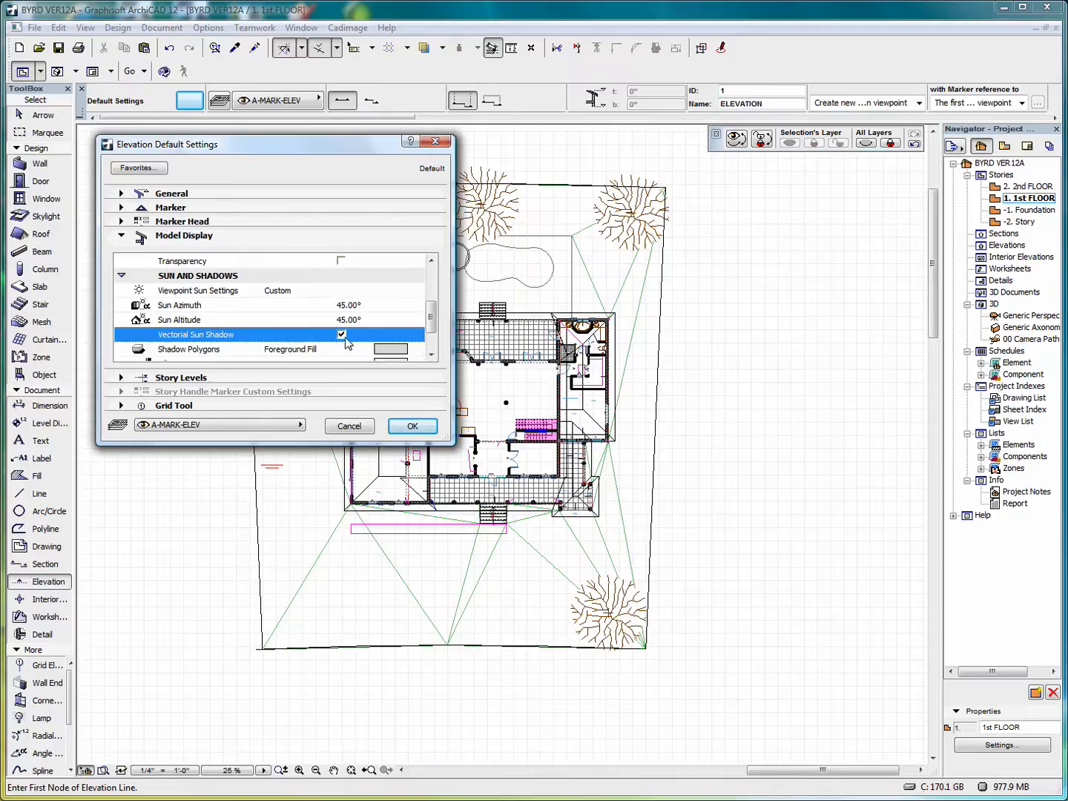
click(431, 355)
click(432, 355)
click(432, 355)
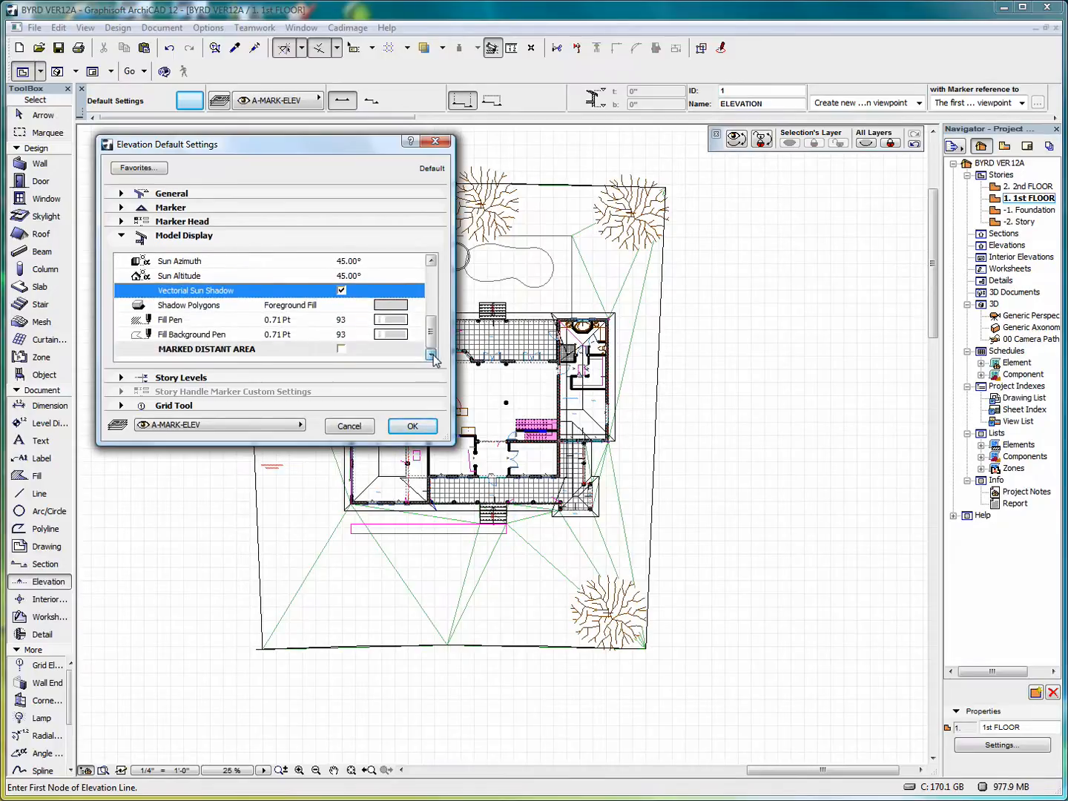
click(357, 312)
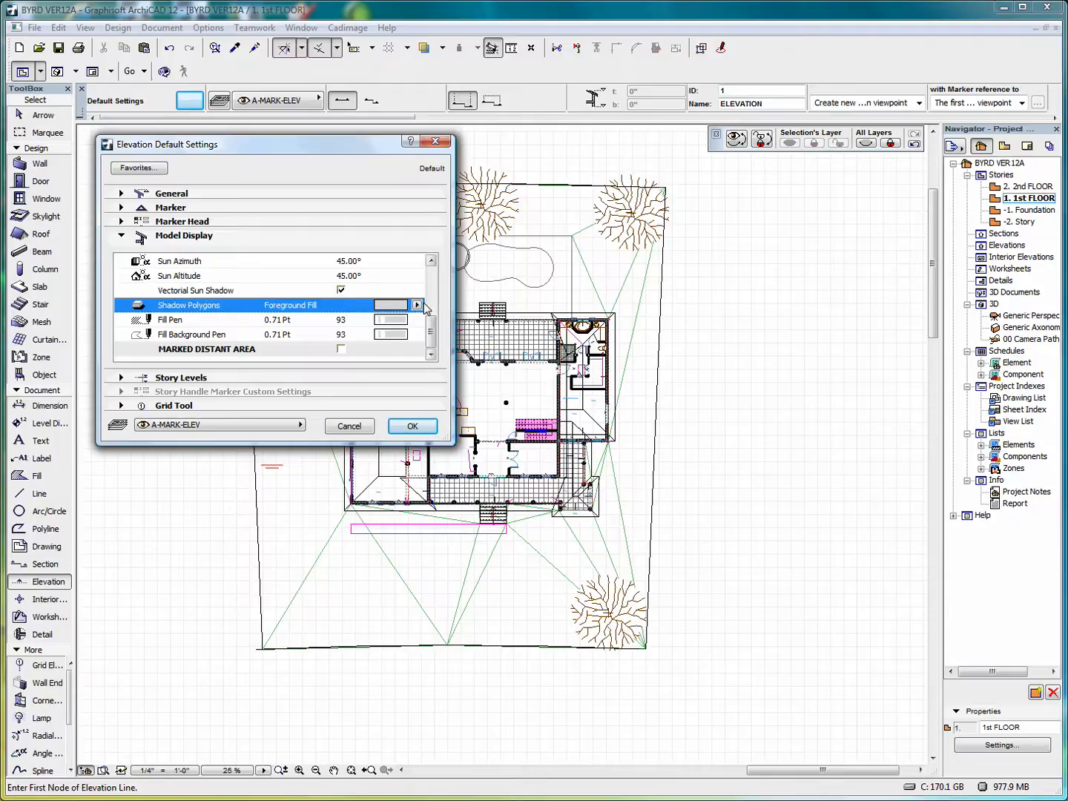
click(415, 306)
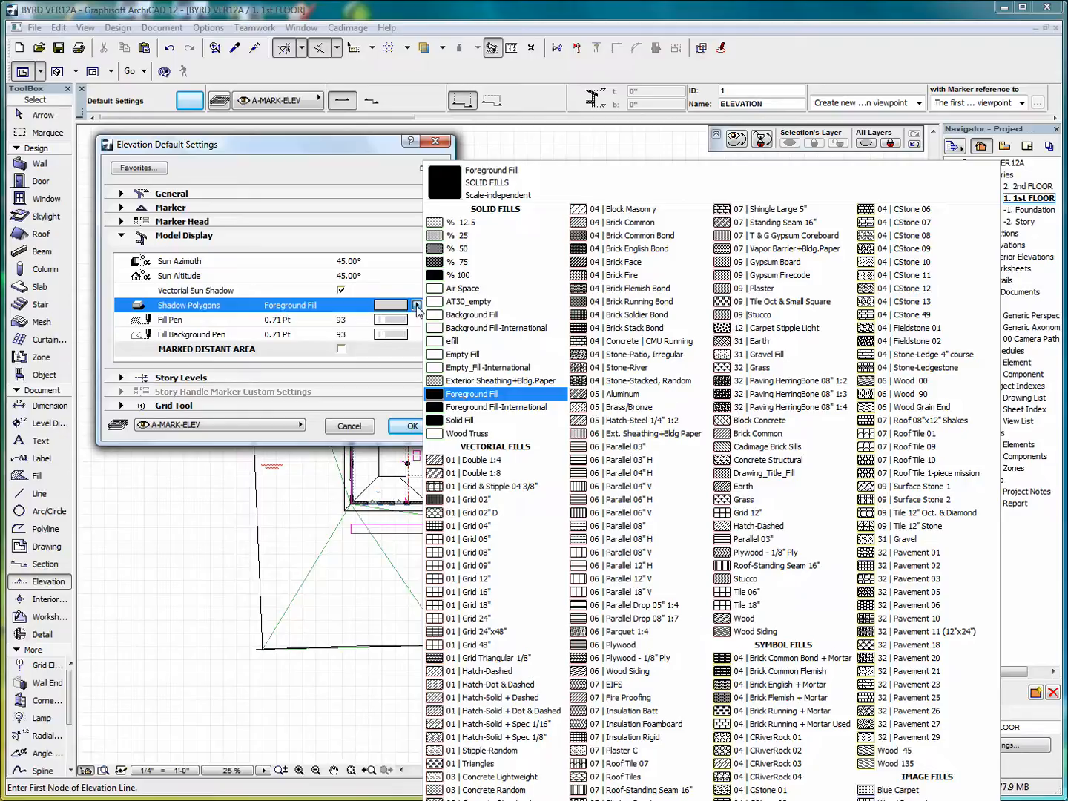
click(417, 307)
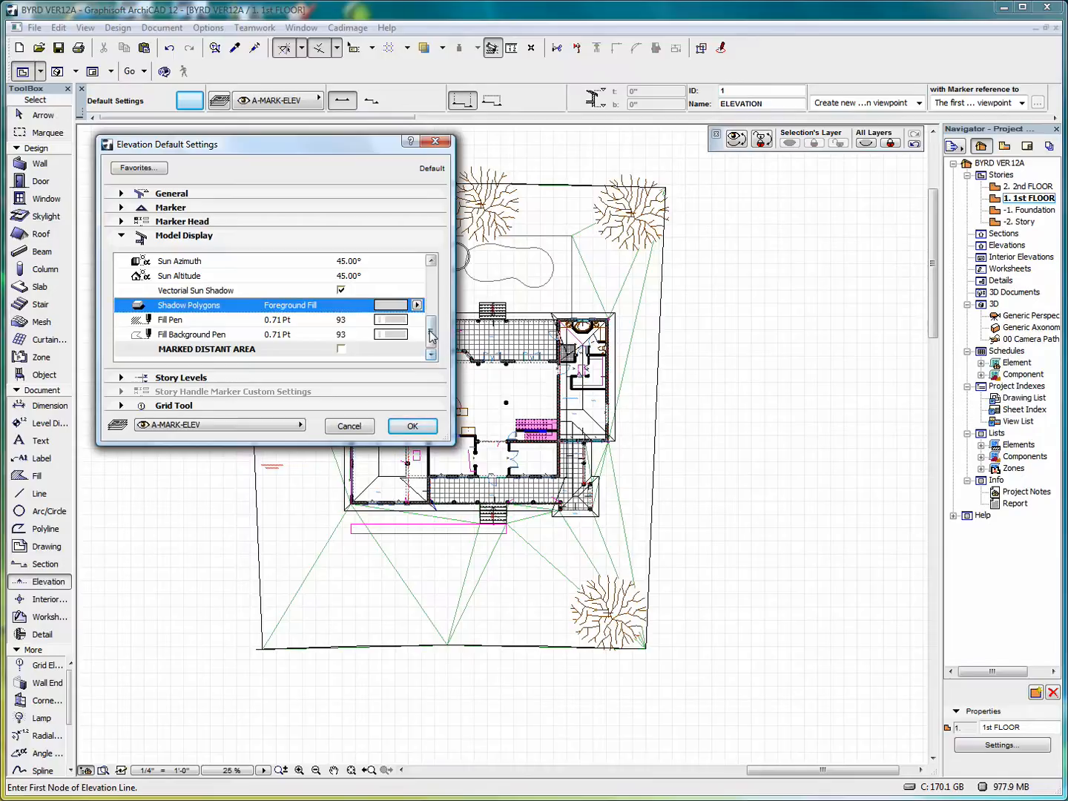
Turn on Marked Distant Area and review its Fill Uncut Surfaces choices, keeping Nothing
click(341, 350)
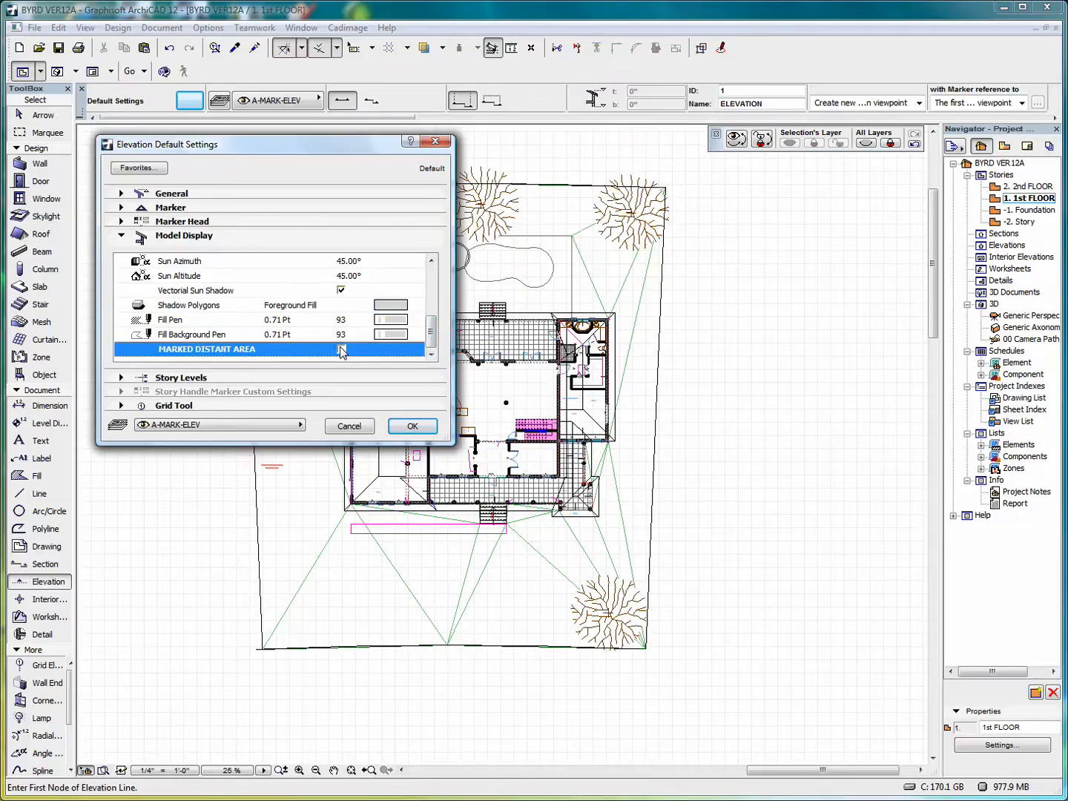
click(431, 356)
click(431, 356)
click(431, 355)
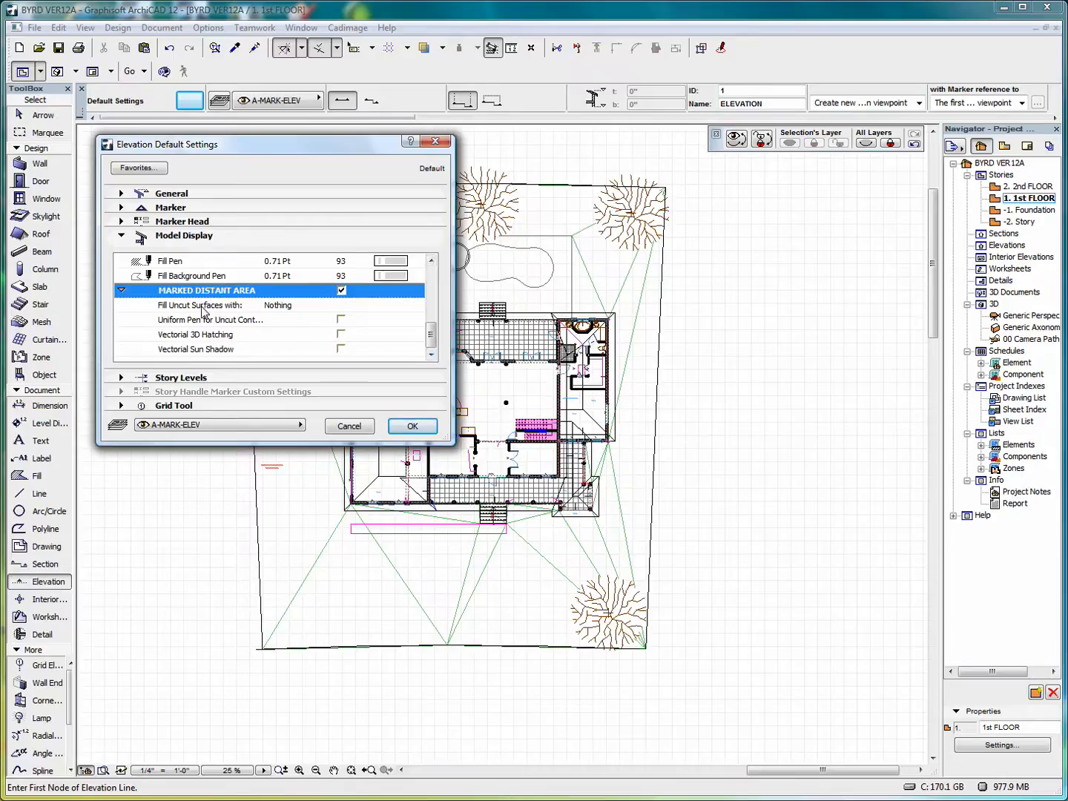
click(362, 305)
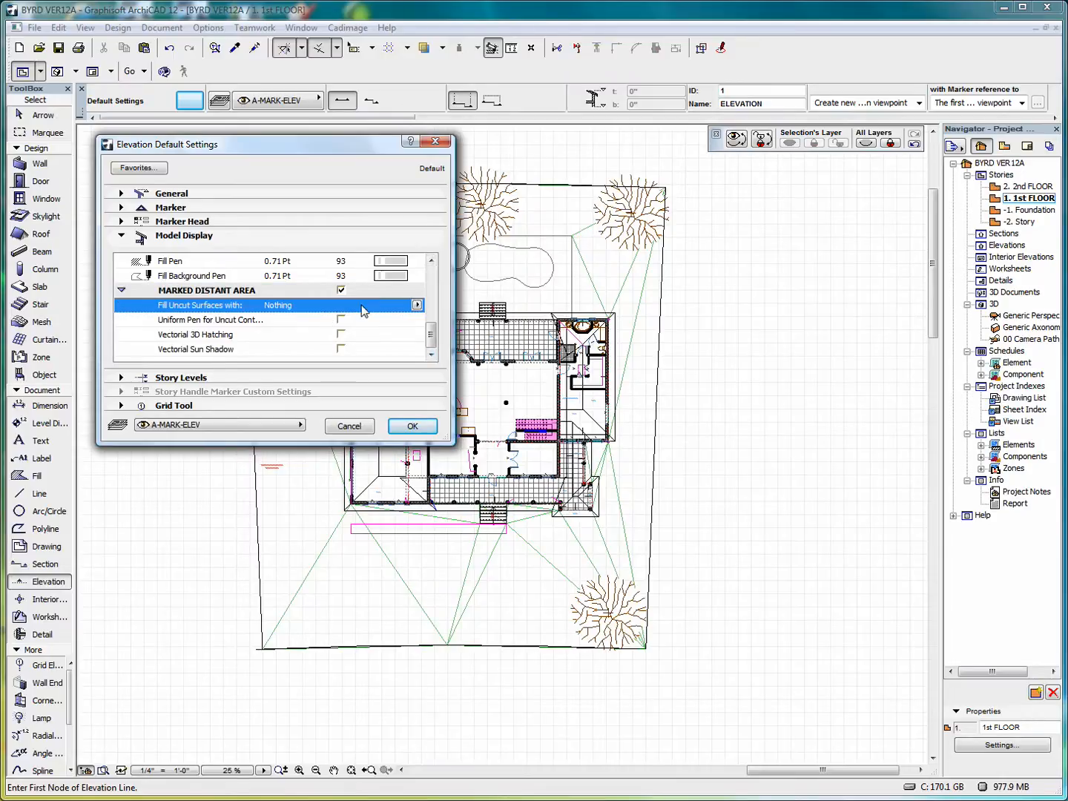
click(417, 306)
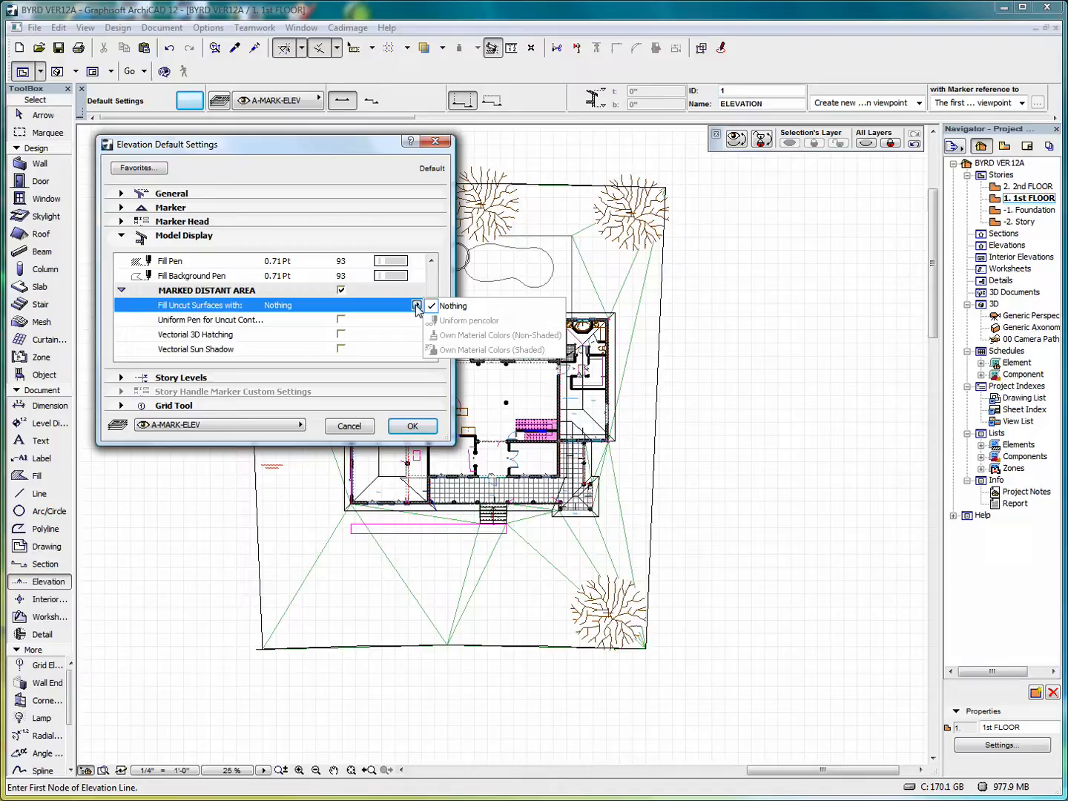
click(416, 307)
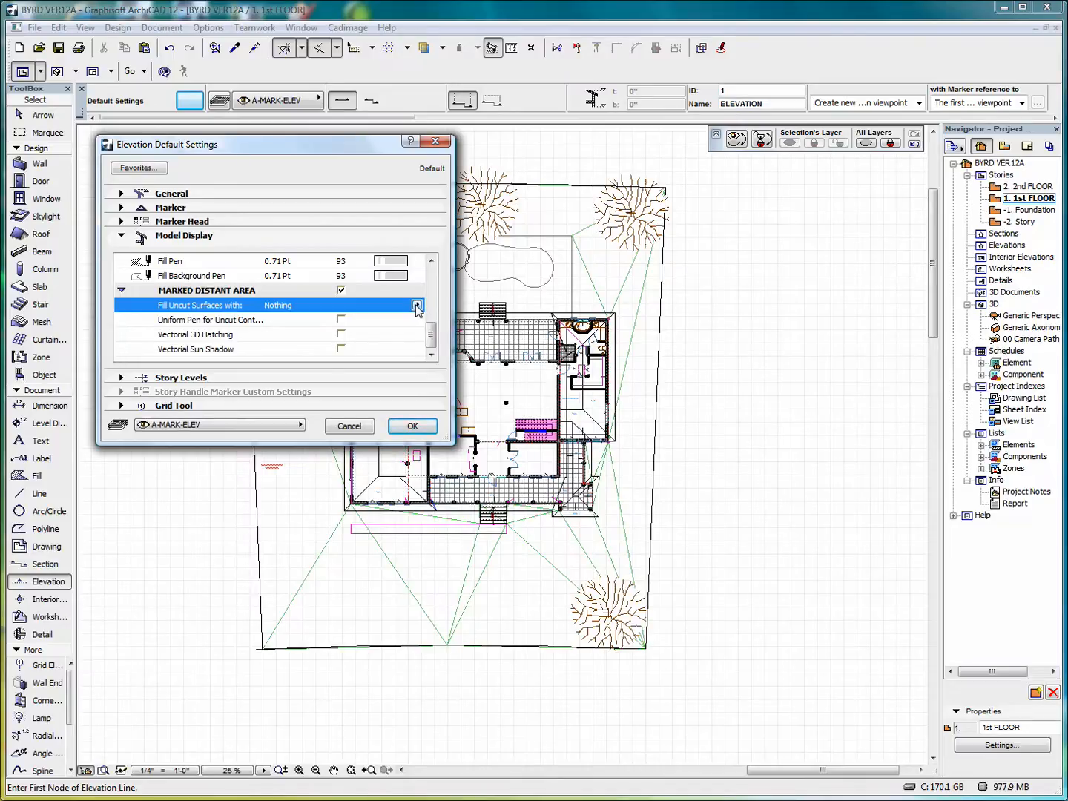
Enable the uniform pen for uncut contours in the Marked Distant Area, leaving Vectorial 3D Hatching and Vectorial Sun Shadow off there
click(341, 321)
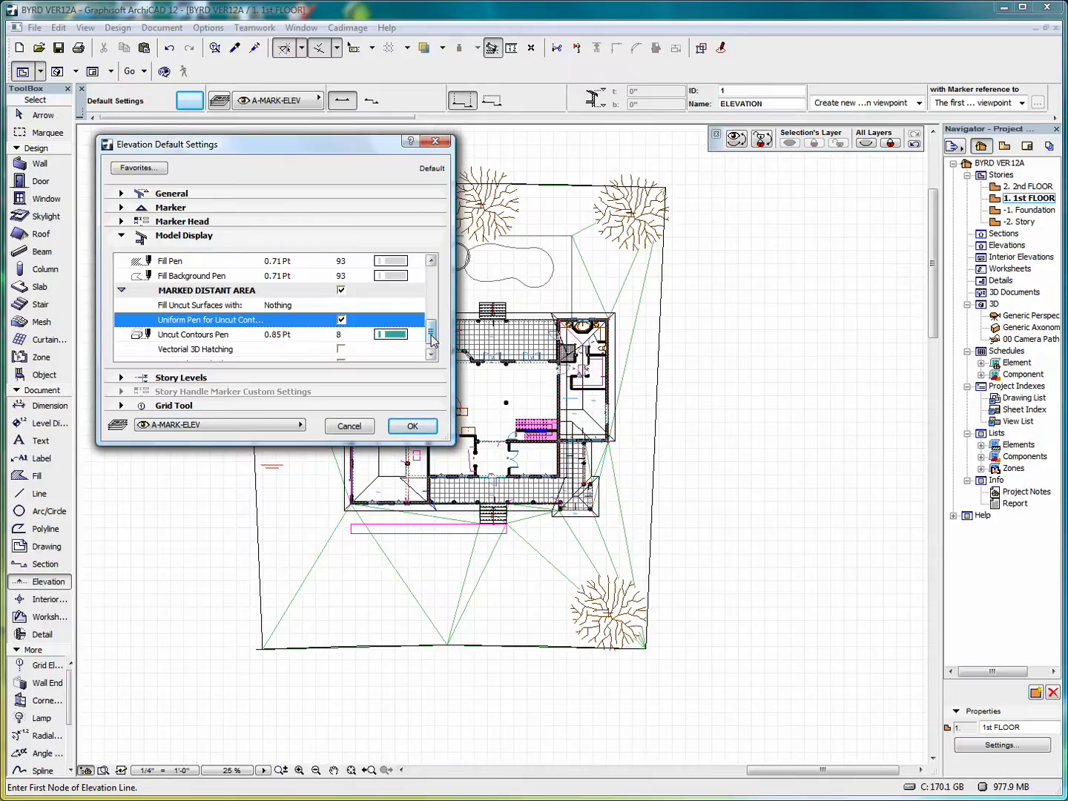
drag(431, 335, 430, 348)
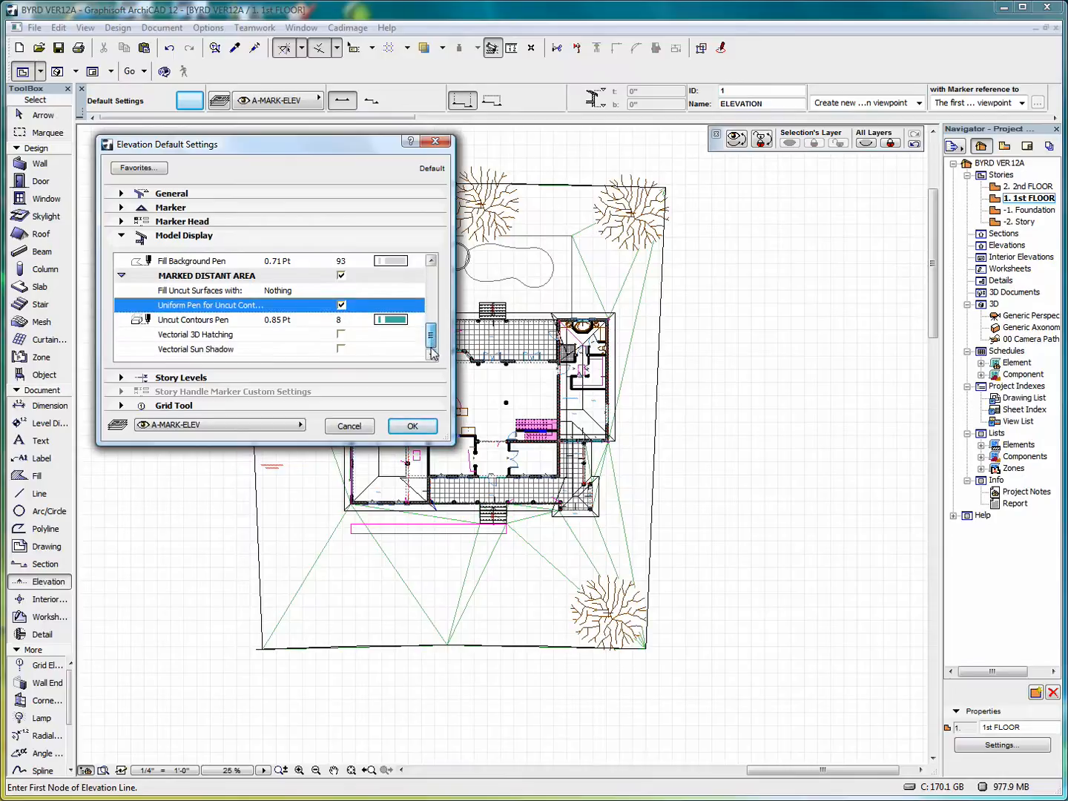
click(342, 336)
click(342, 335)
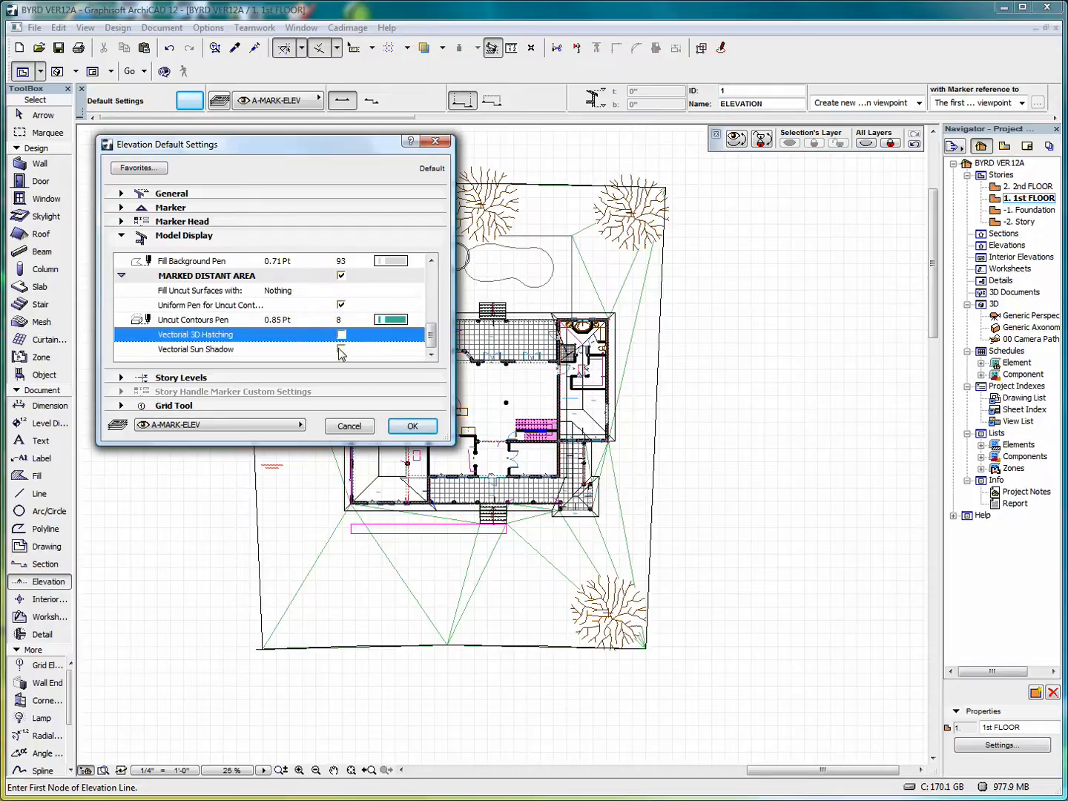
click(341, 349)
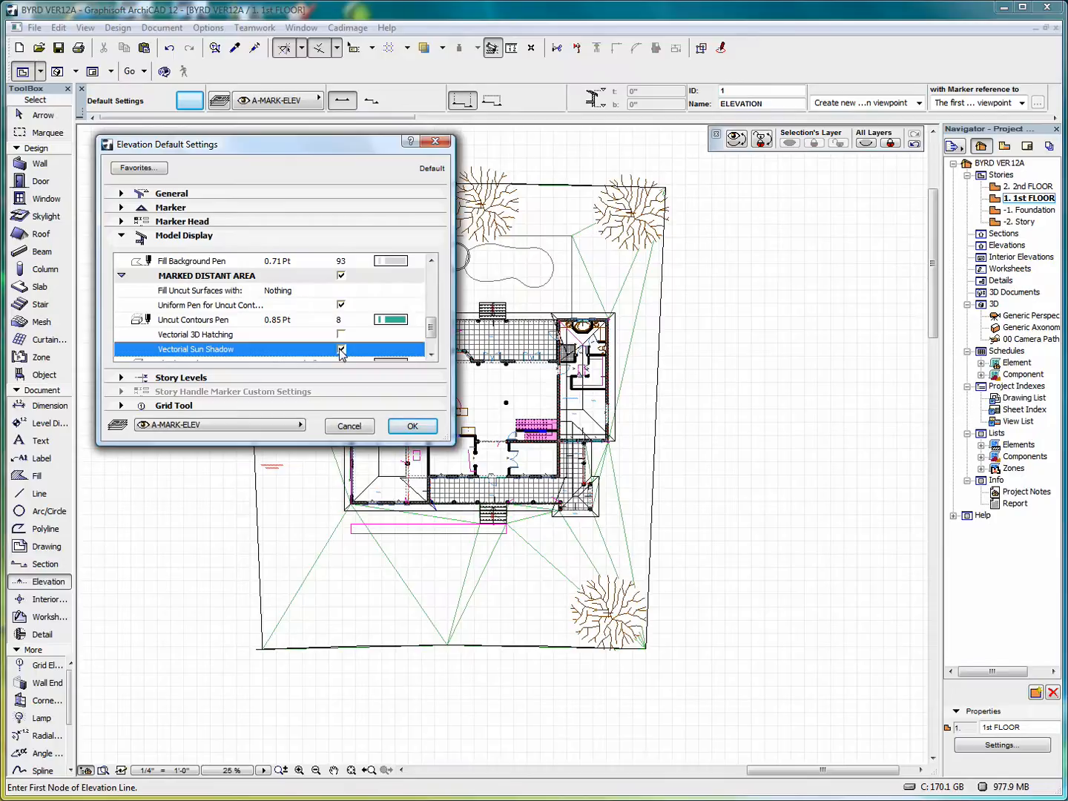
click(341, 350)
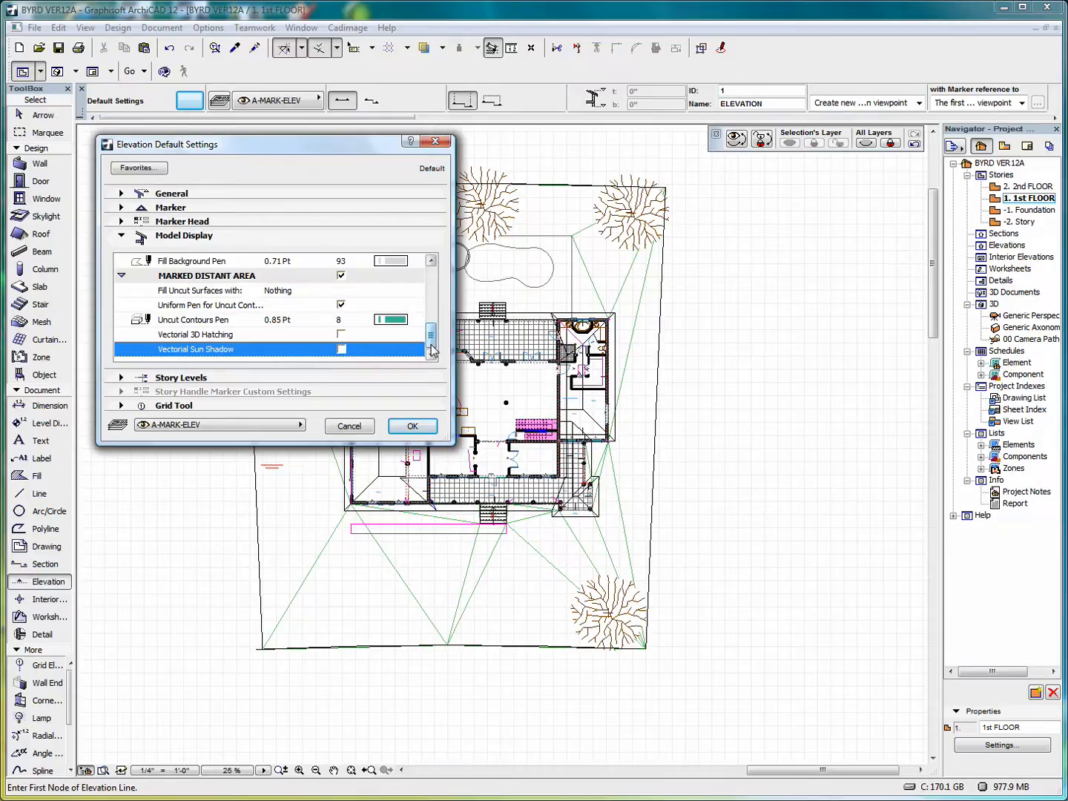
mouse_move(431, 338)
mouse_down()
mouse_move(436, 276)
mouse_move(430, 349)
mouse_up()
drag(433, 341, 434, 281)
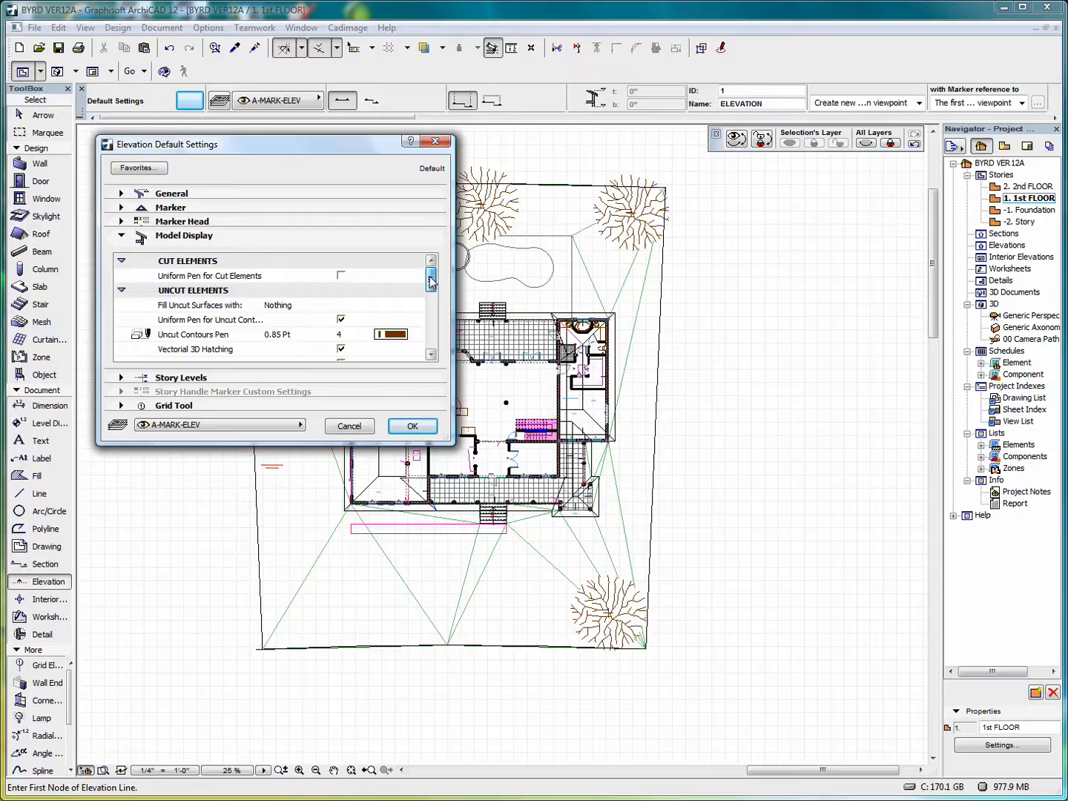
mouse_move(431, 279)
mouse_down()
mouse_move(432, 349)
mouse_move(436, 283)
mouse_up()
mouse_move(433, 280)
mouse_down()
mouse_move(435, 346)
mouse_move(436, 282)
mouse_up()
Review the Story Levels display options and line types, keeping Display Only and Dot & Dashed
click(178, 378)
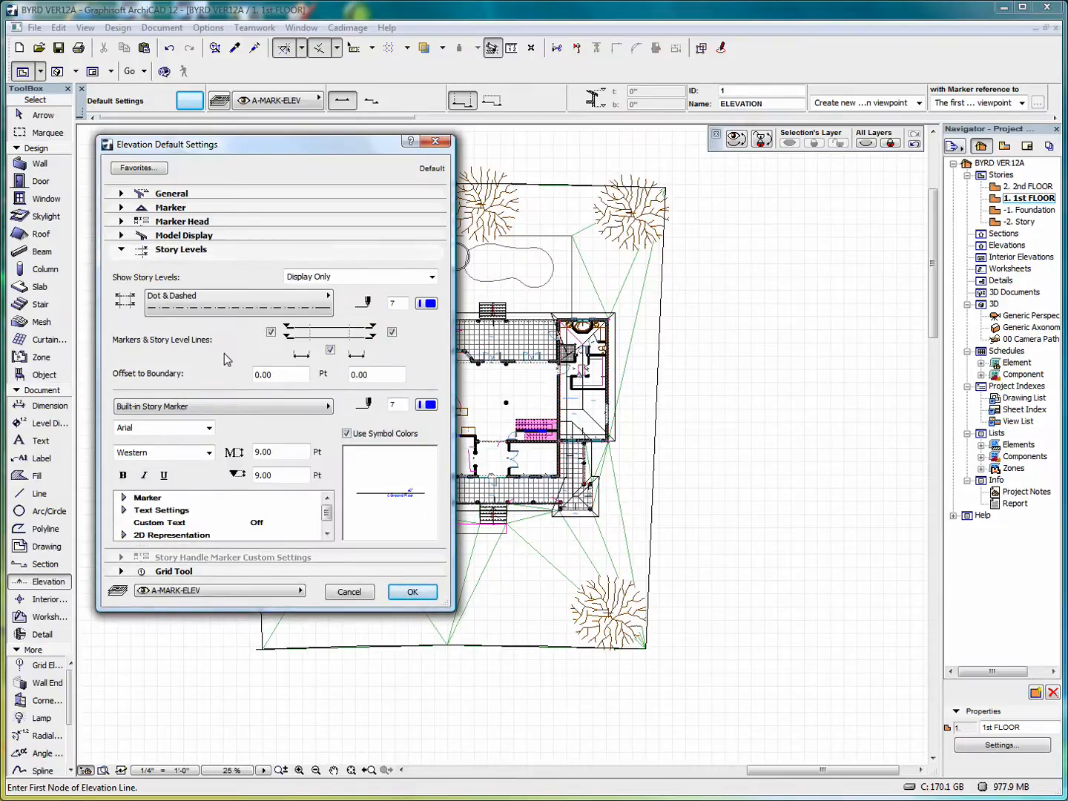
click(431, 278)
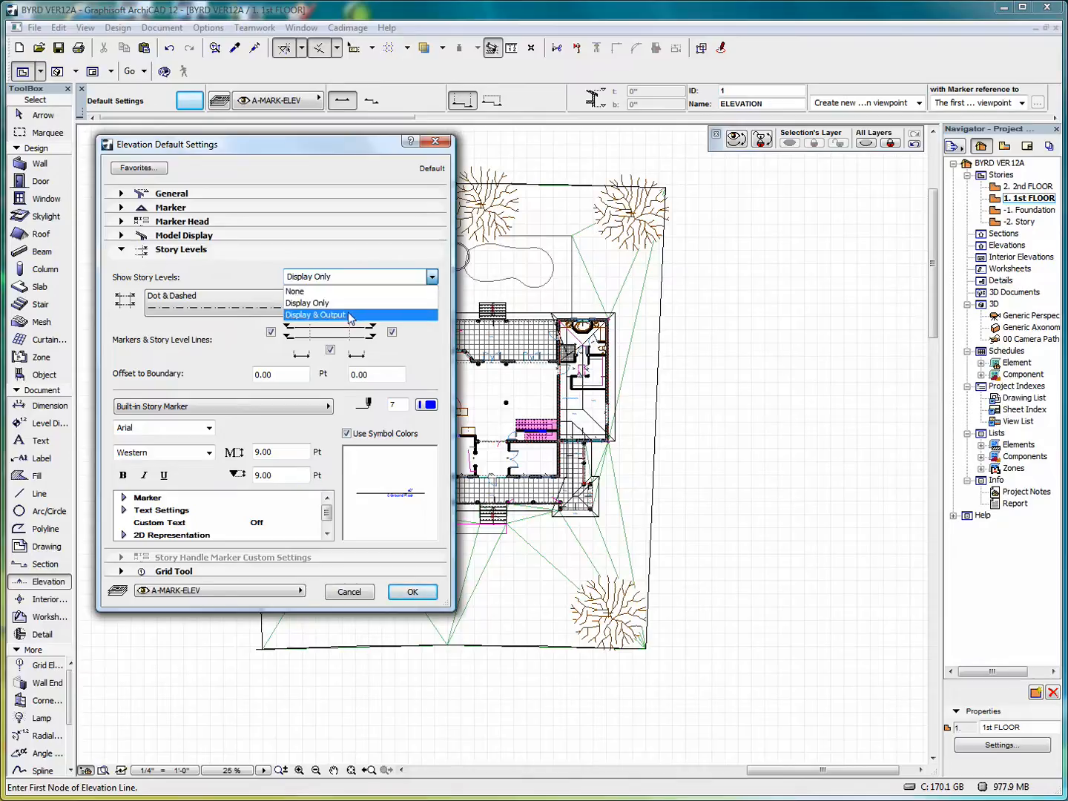
click(432, 277)
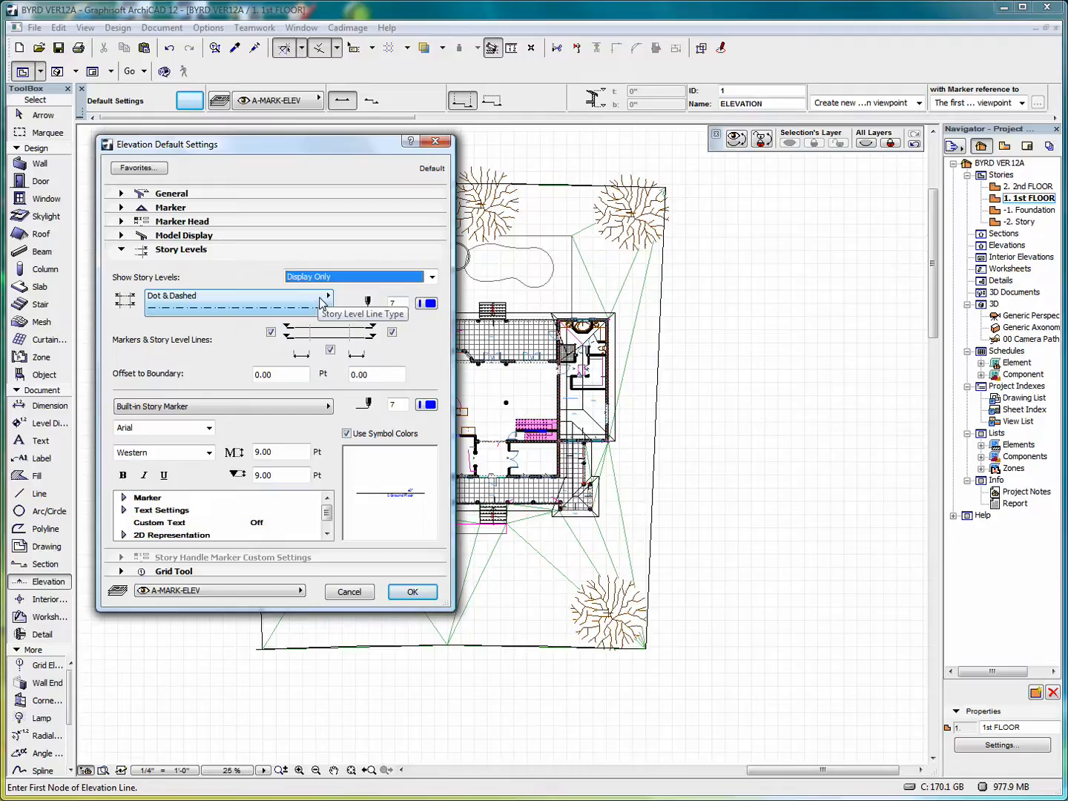
click(321, 302)
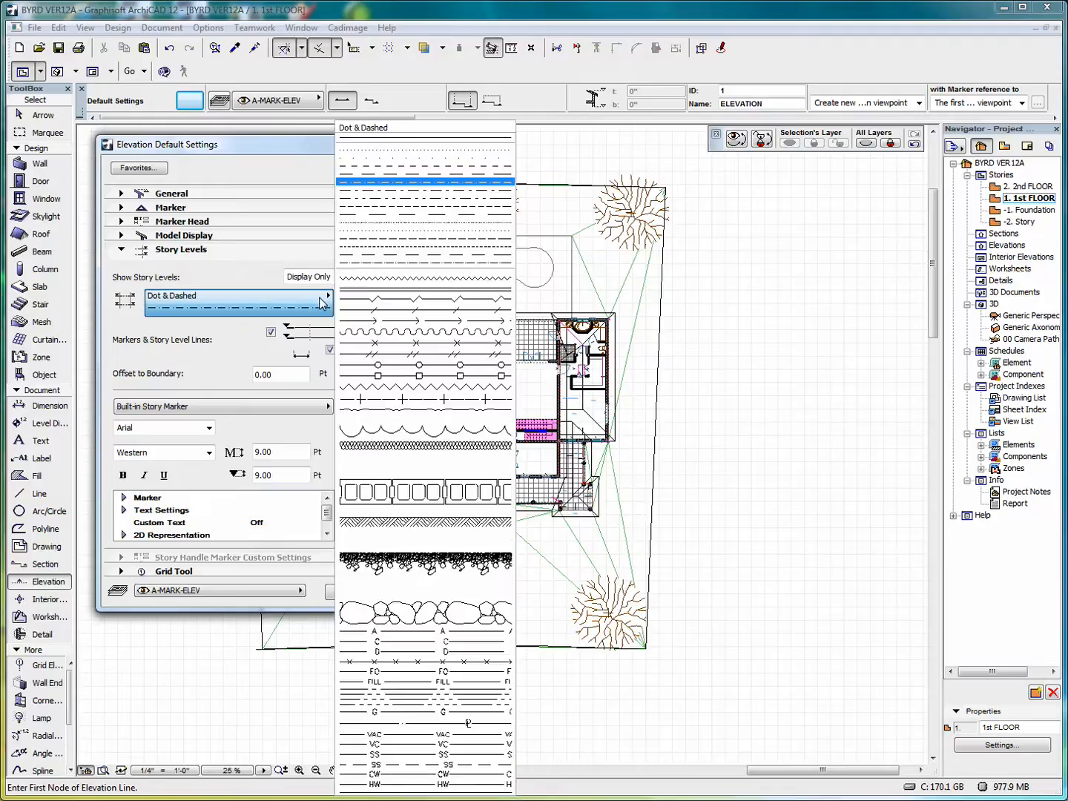
click(310, 303)
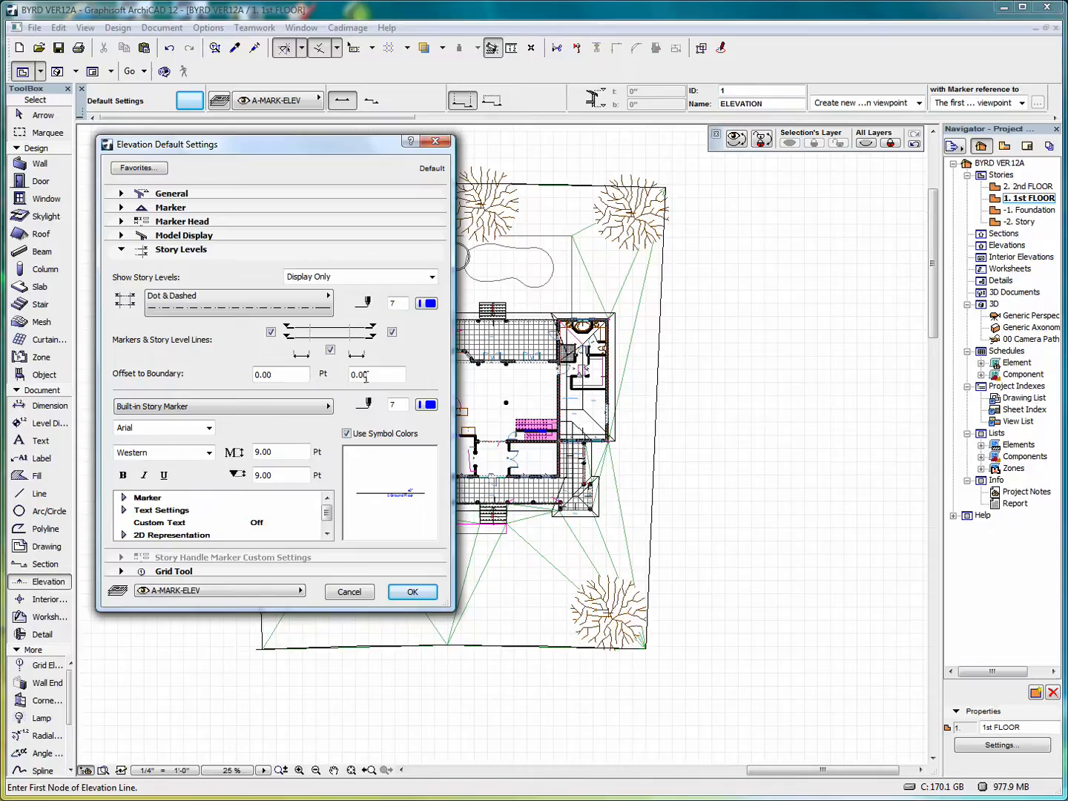
Review the story marker choices and the marker's detailed settings, keeping Built-in Story Marker
click(289, 414)
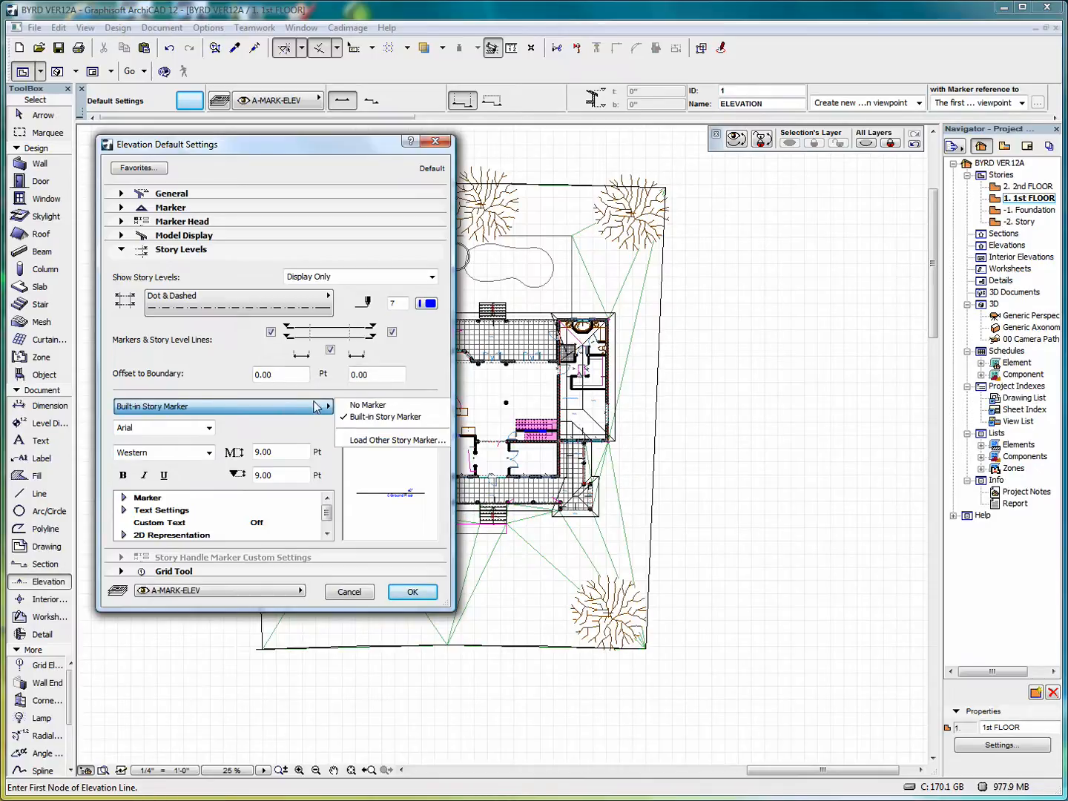
click(306, 408)
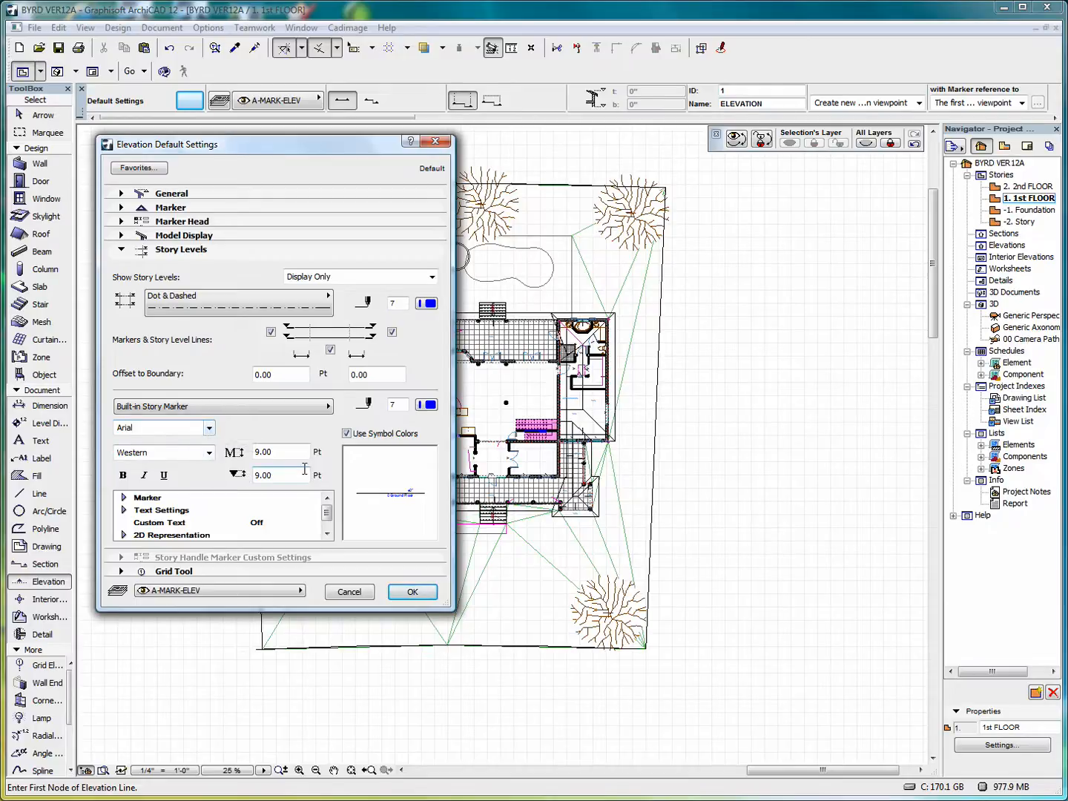
click(328, 512)
mouse_move(330, 511)
mouse_down()
mouse_move(329, 526)
mouse_move(328, 494)
mouse_move(329, 523)
mouse_up()
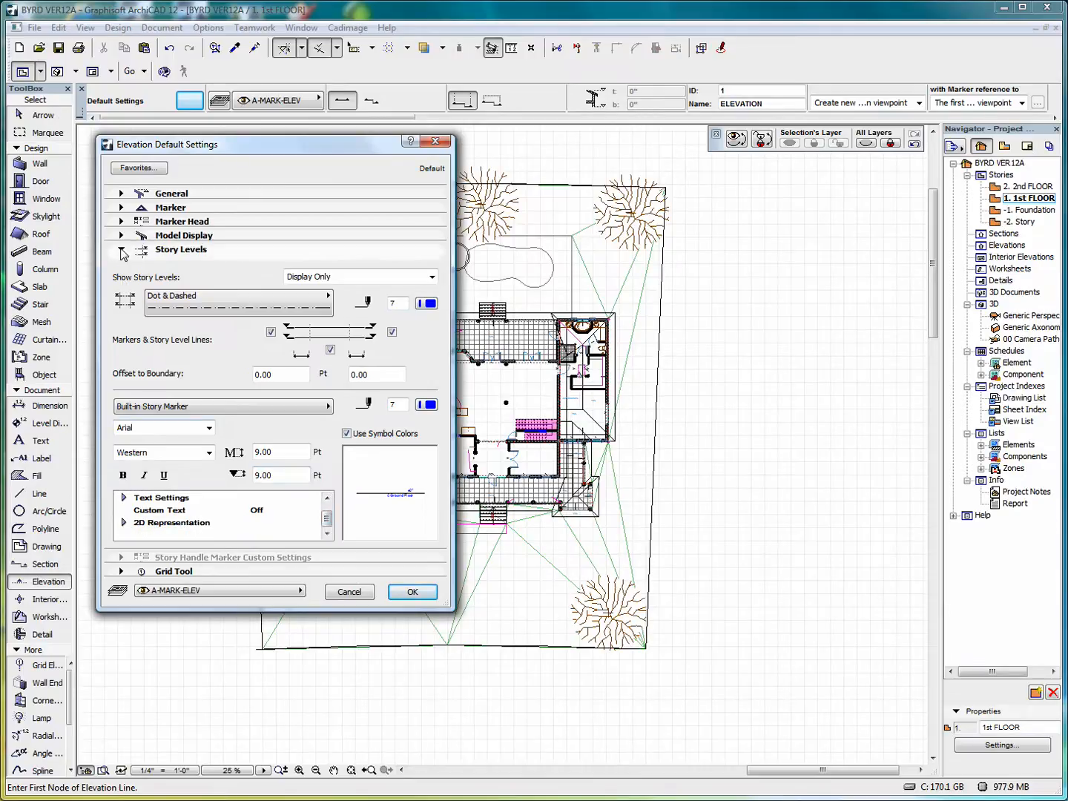
click(121, 250)
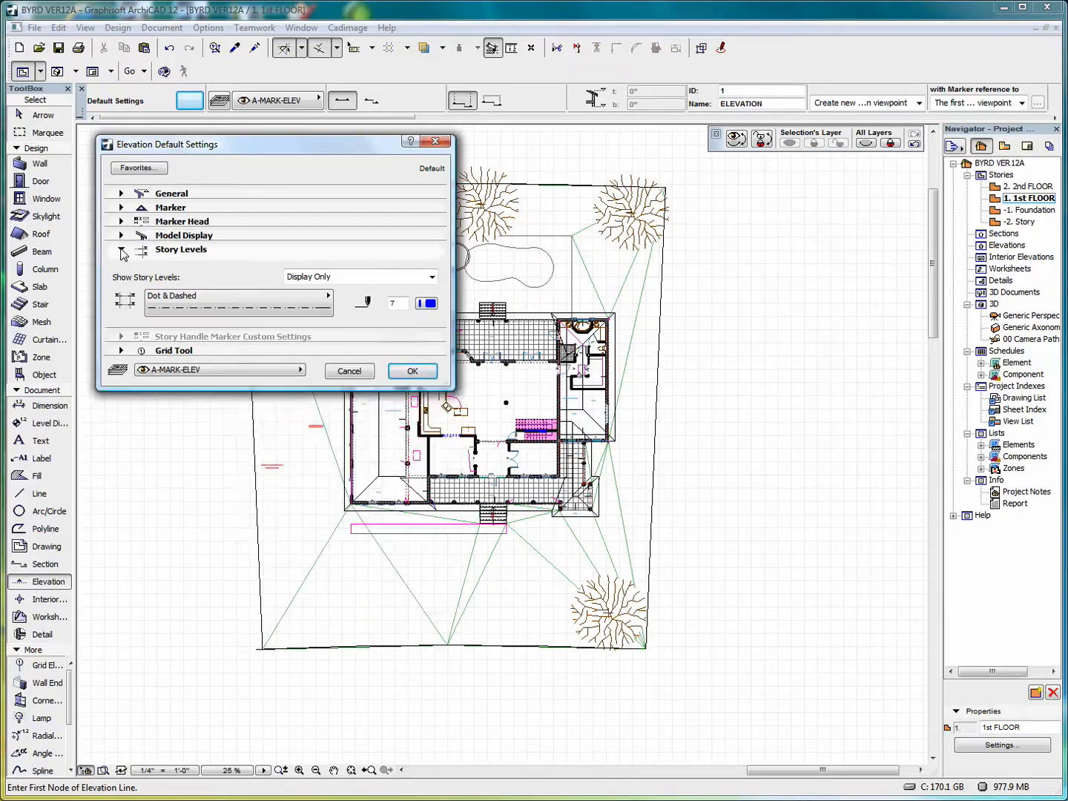
Review the Grid Tool settings and available layers, keep the A-MARK-ELEV layer, and accept the elevation default settings
click(121, 277)
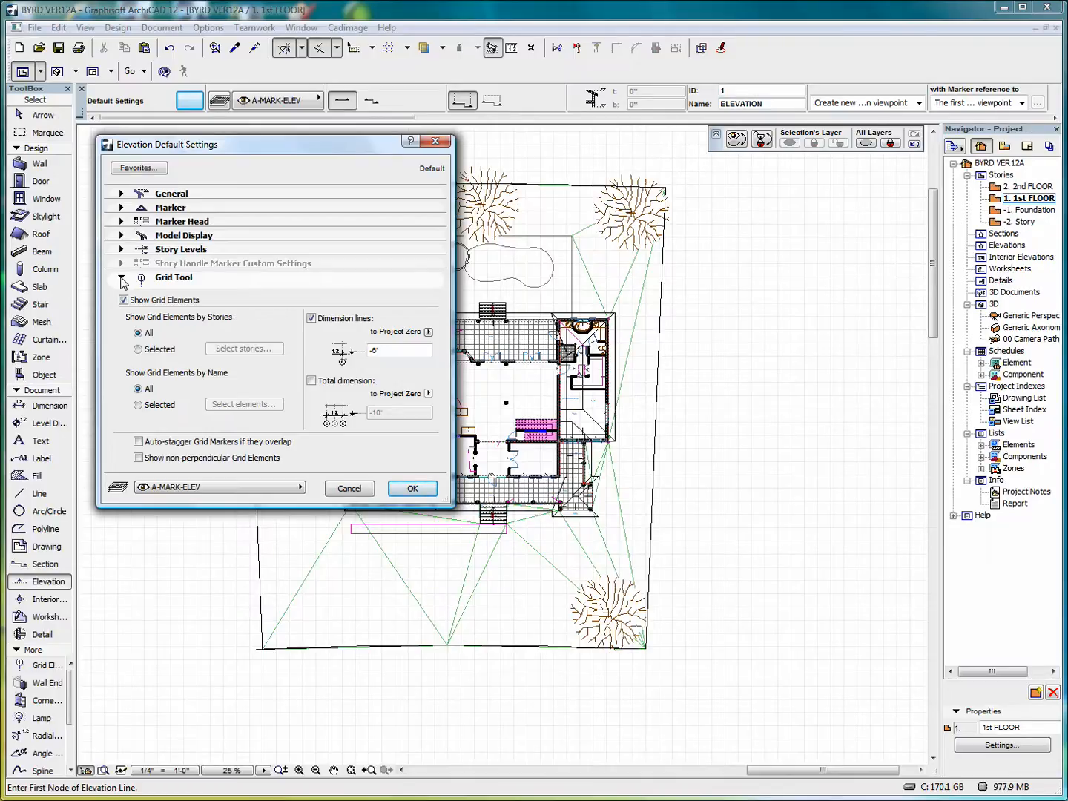
click(121, 278)
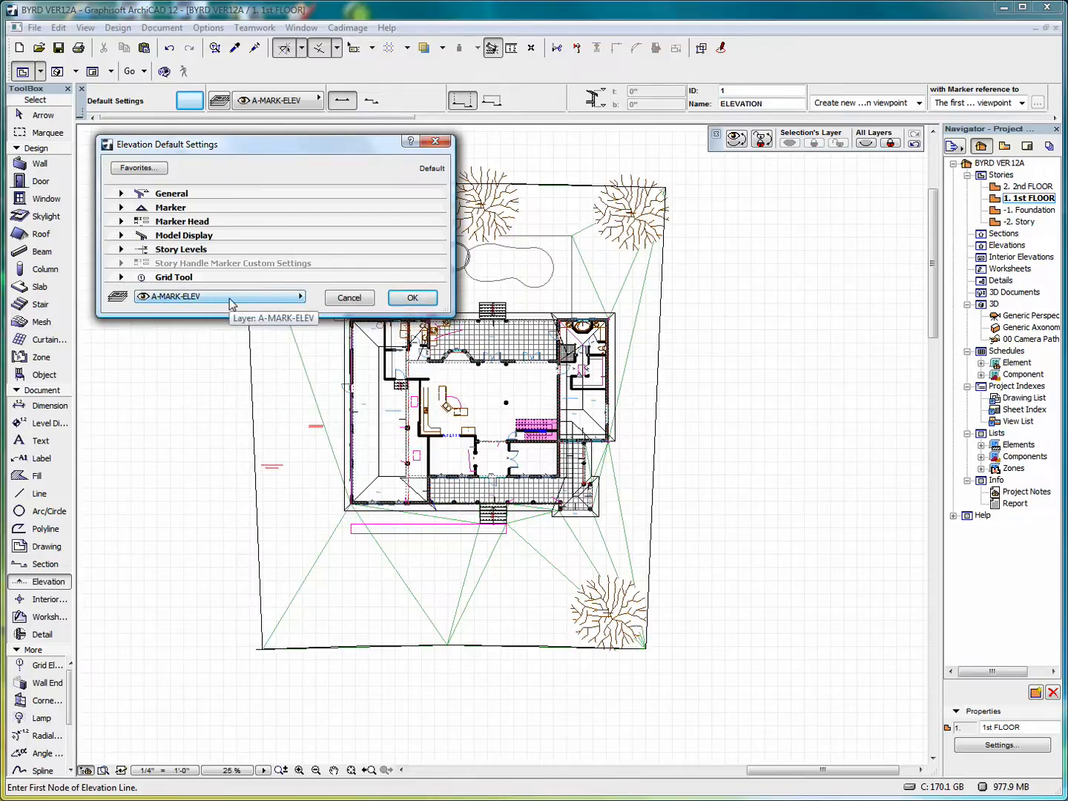
click(232, 300)
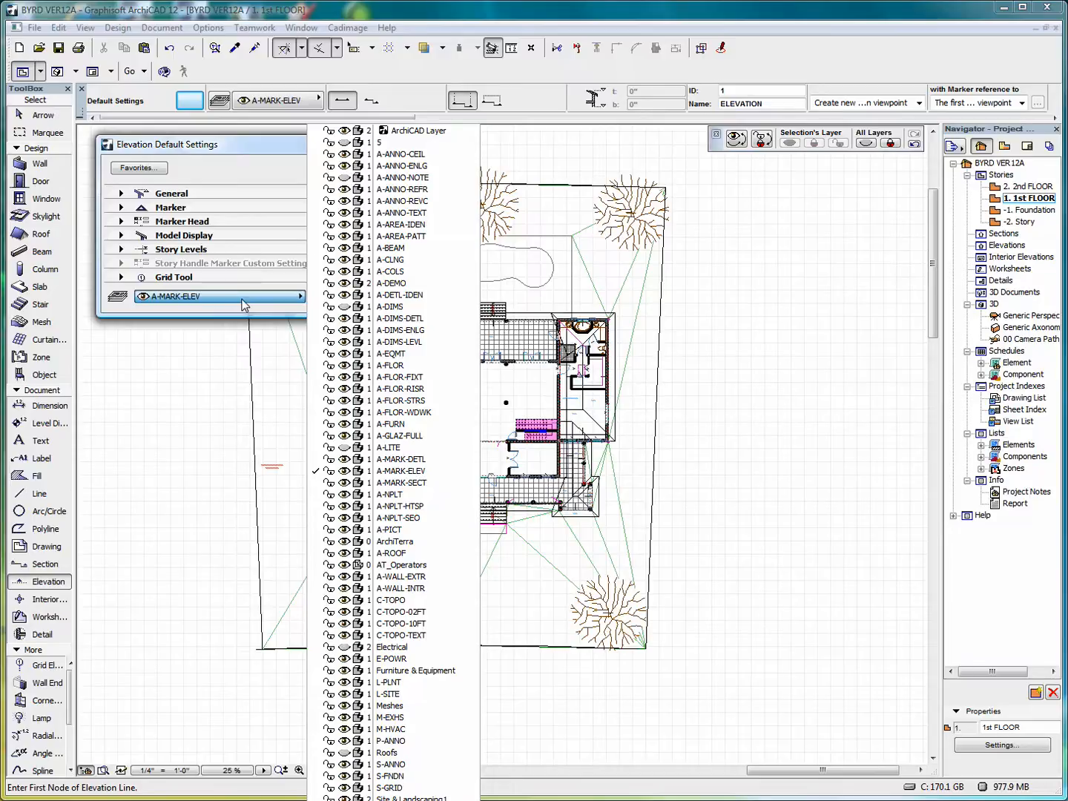
click(243, 301)
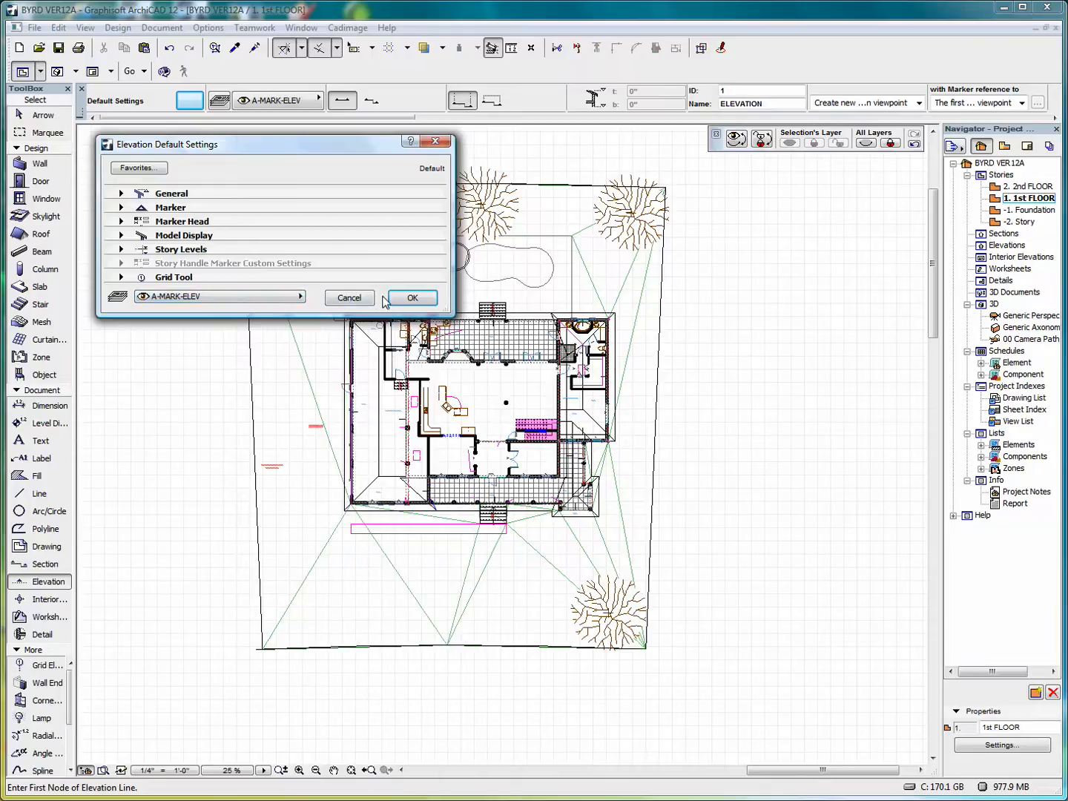
click(413, 298)
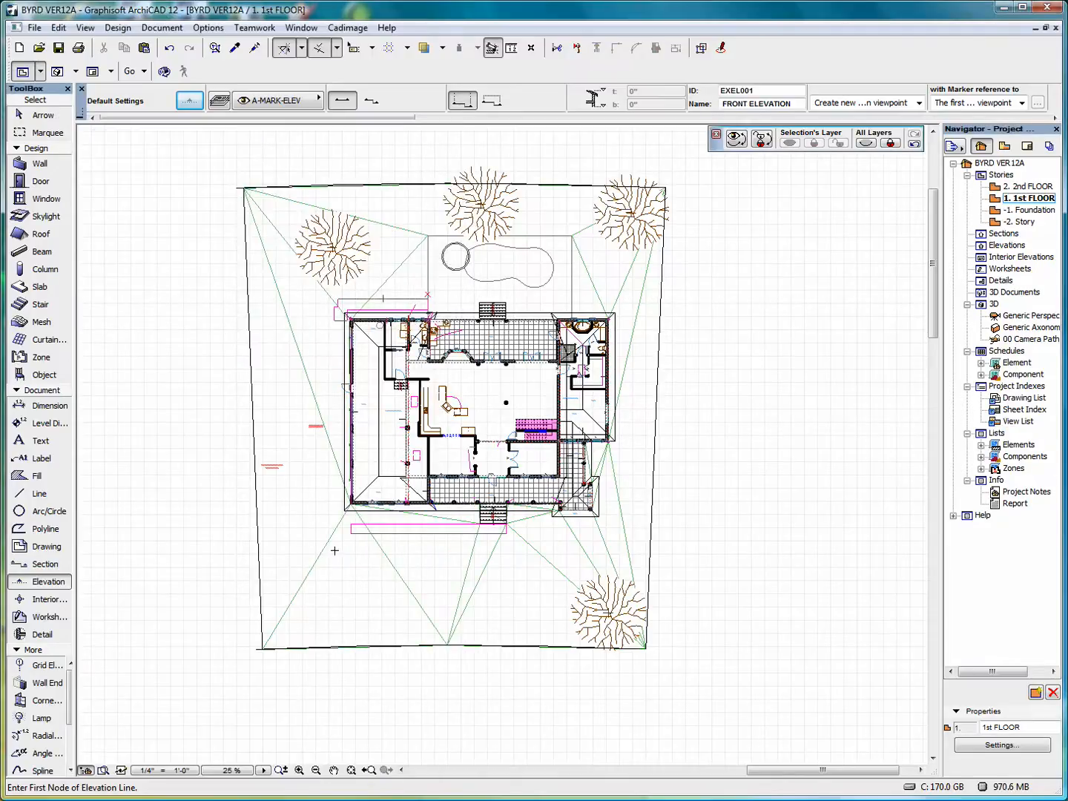
Draw a horizontal elevation line across the site in front of the house, facing the house with its depth limit just behind it
click(294, 553)
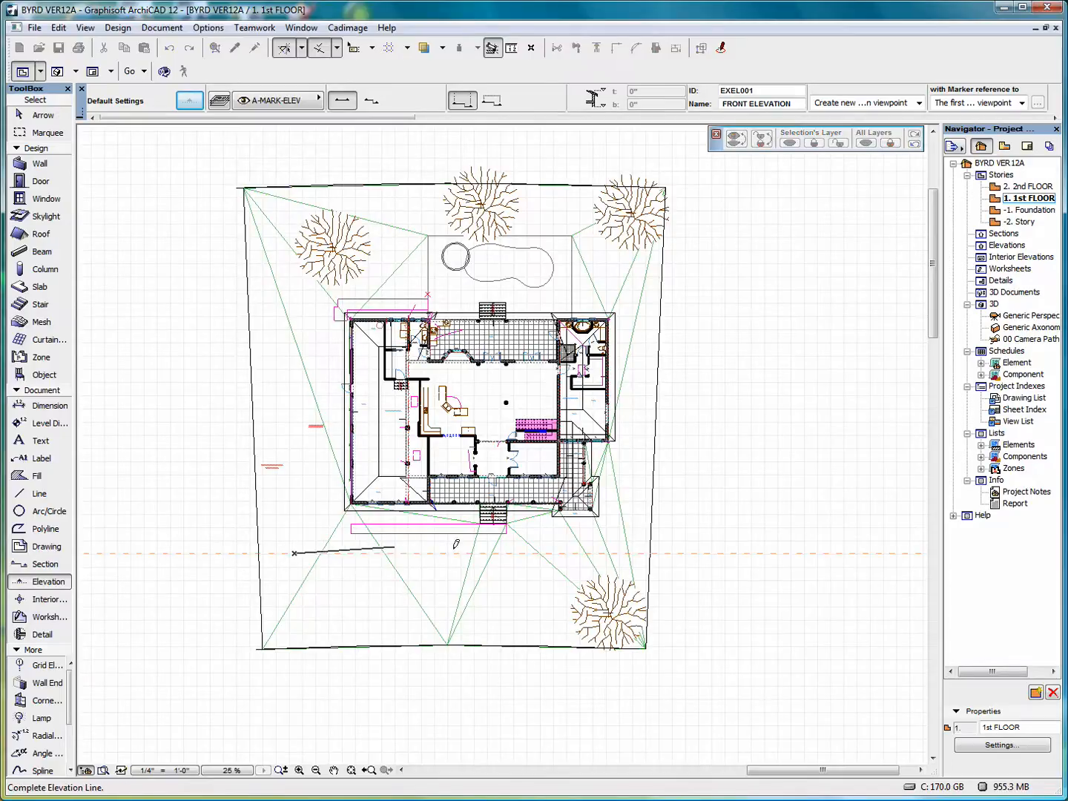
click(638, 554)
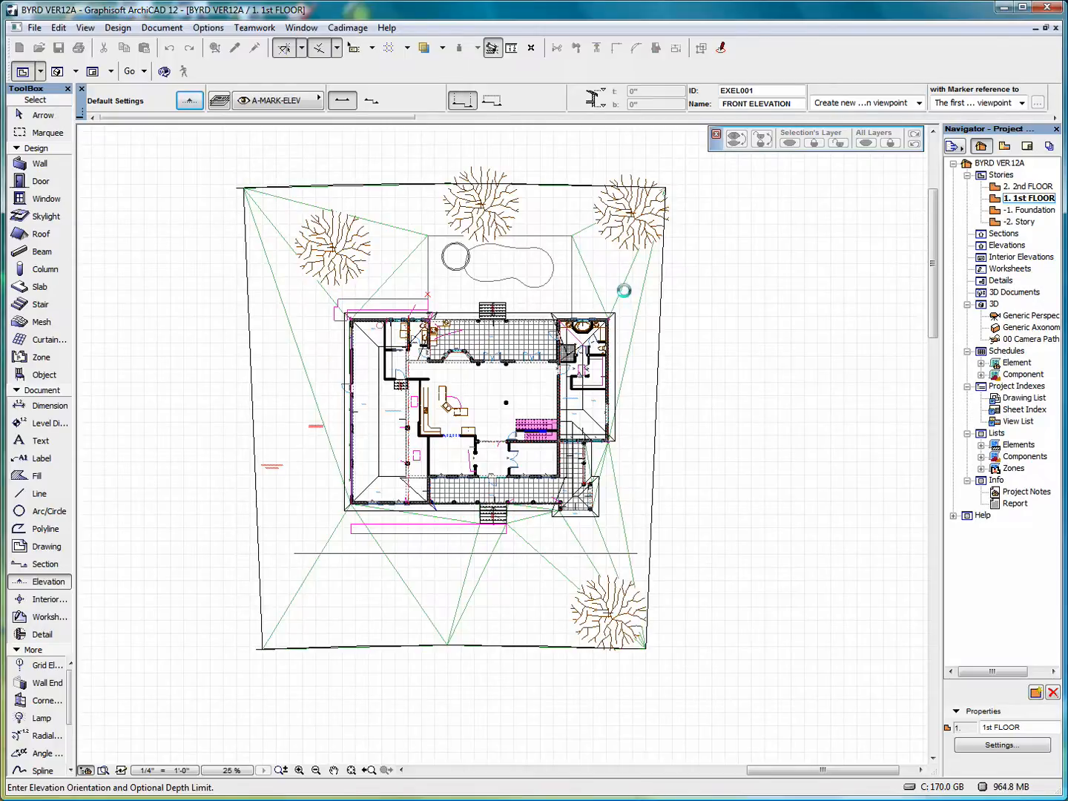
click(625, 291)
Inspect the marker at the end of the new elevation line and the line's extent on the first-floor plan
click(38, 115)
scroll(491, 616, up, 3)
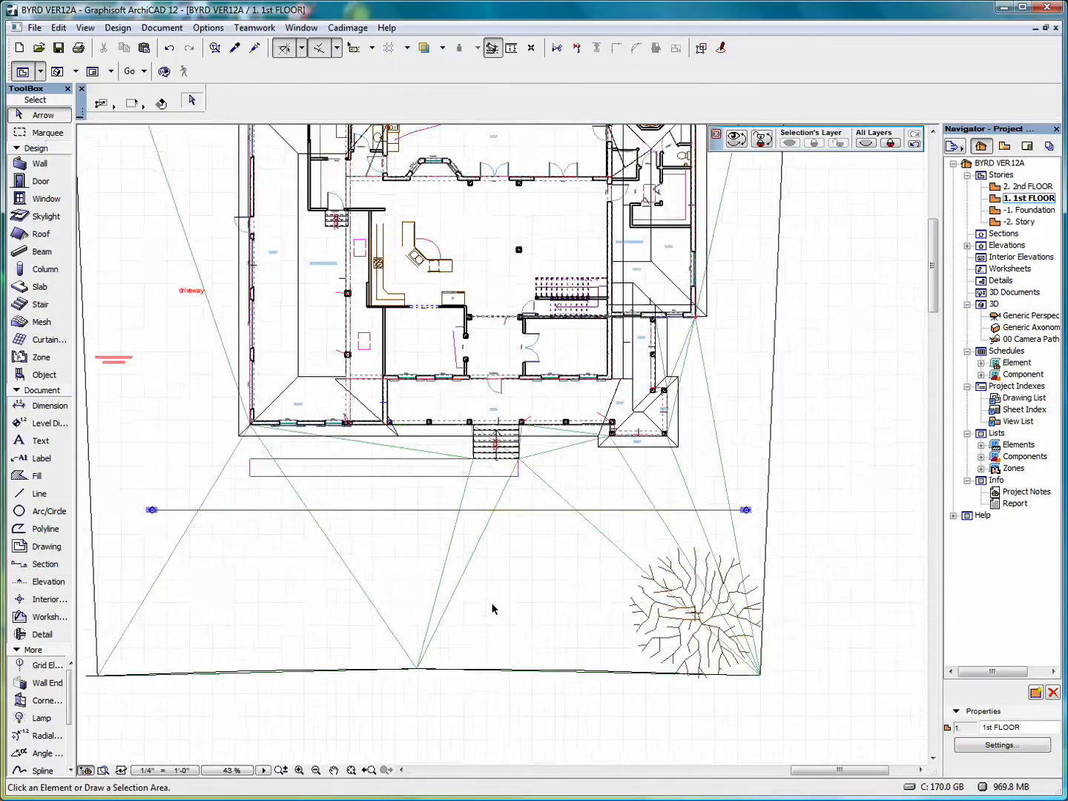
scroll(821, 513, up, 5)
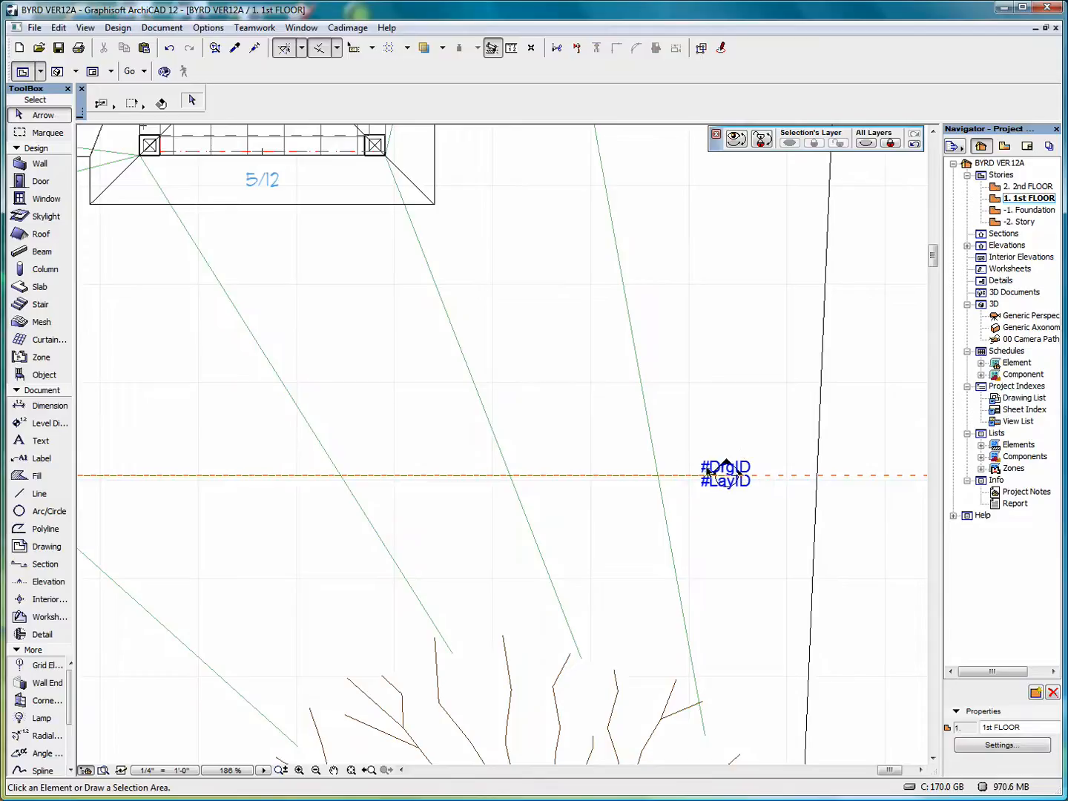
scroll(687, 481, down, 7)
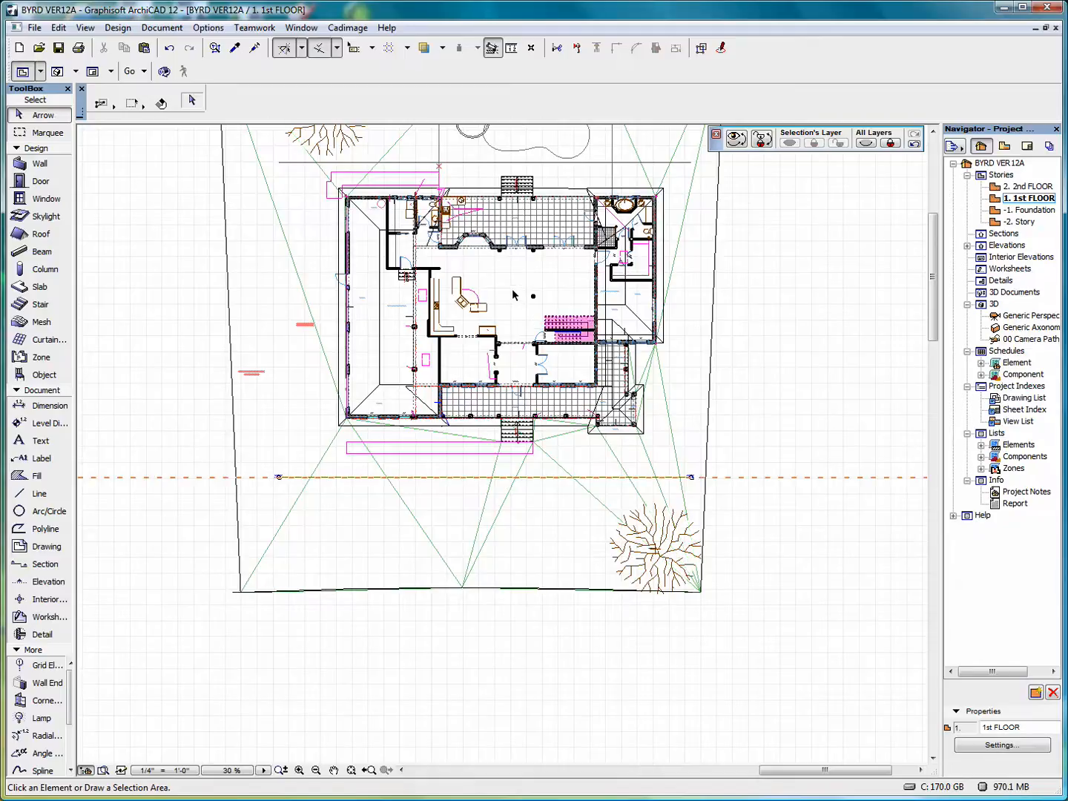
Select the elevation line in front of the house and review its marker, story, text and model display settings
mouse_move(513, 294)
middle_down()
mouse_move(518, 451)
mouse_move(517, 427)
middle_up()
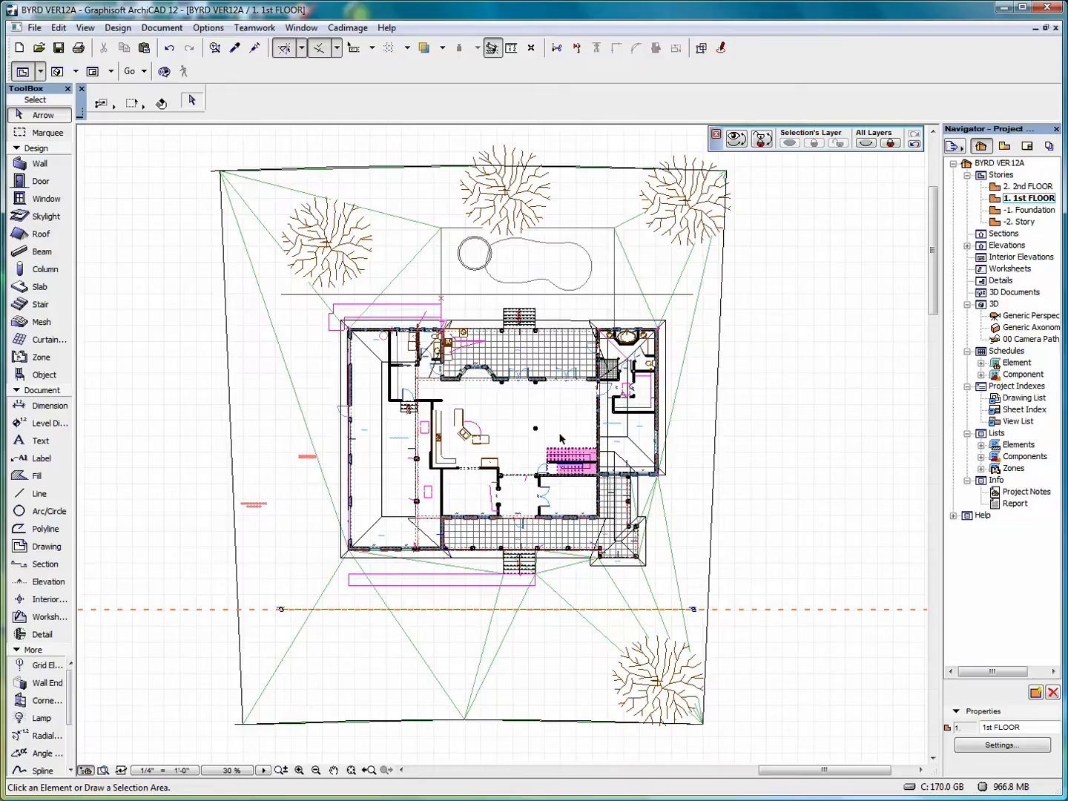
click(288, 609)
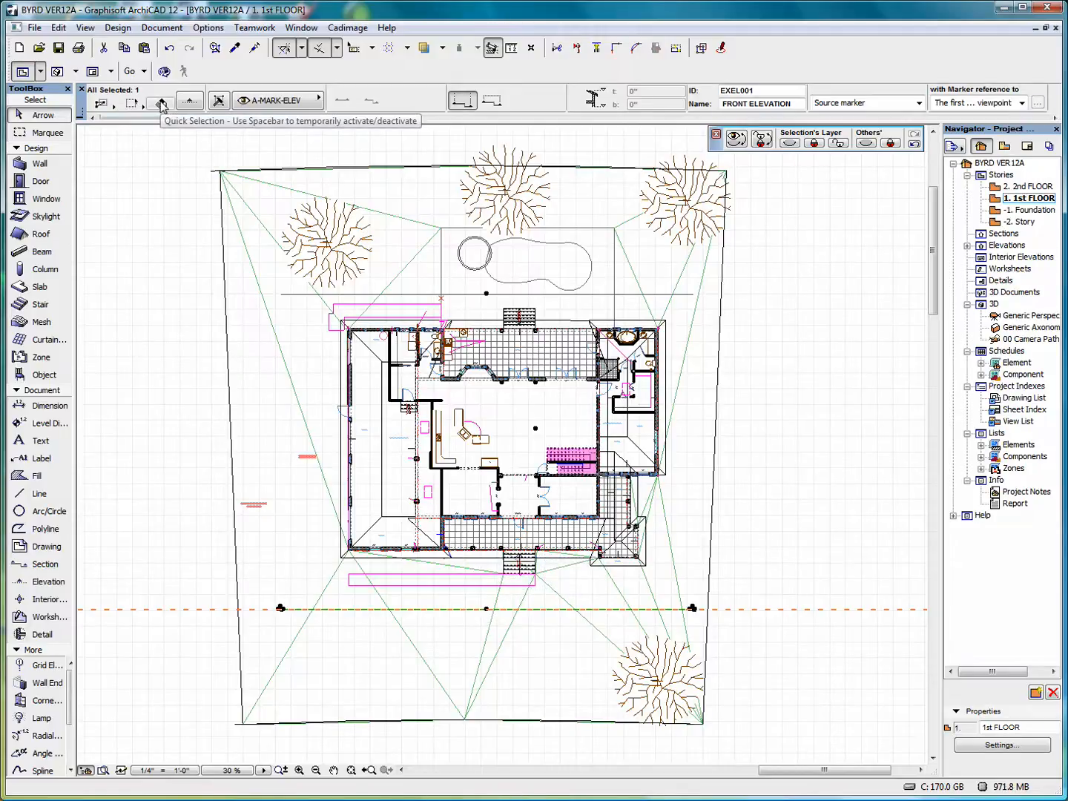
scroll(161, 101, down, 1)
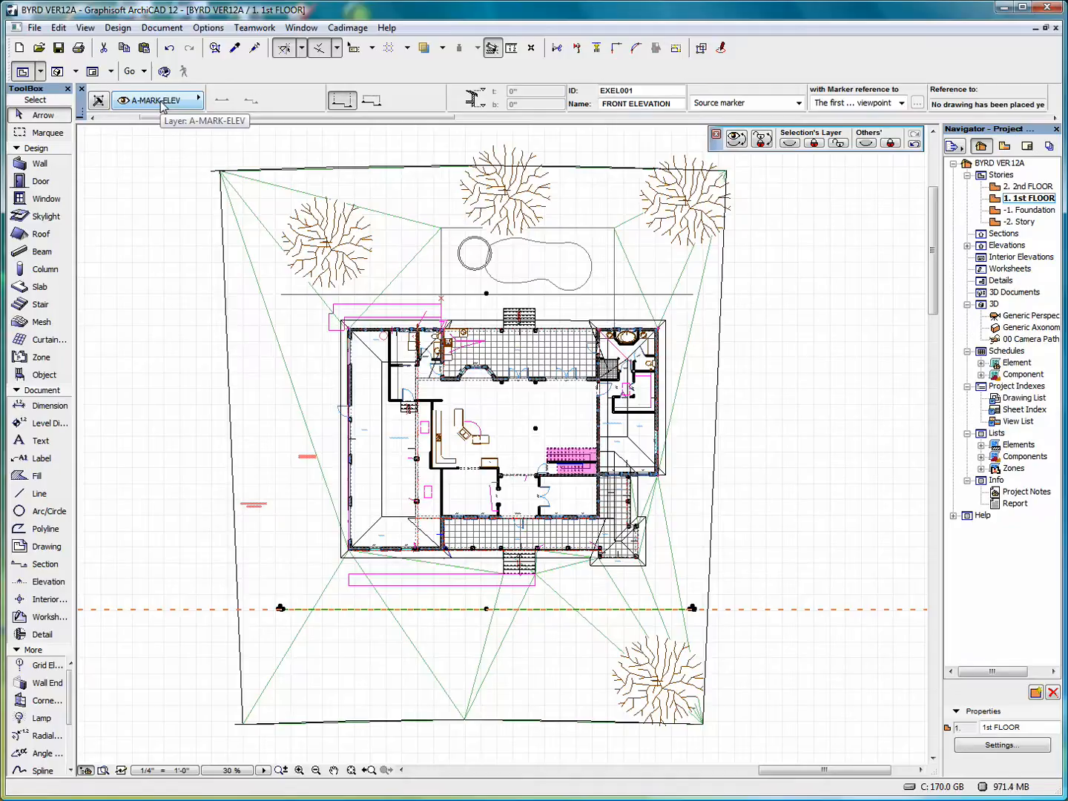
scroll(161, 102, down, 1)
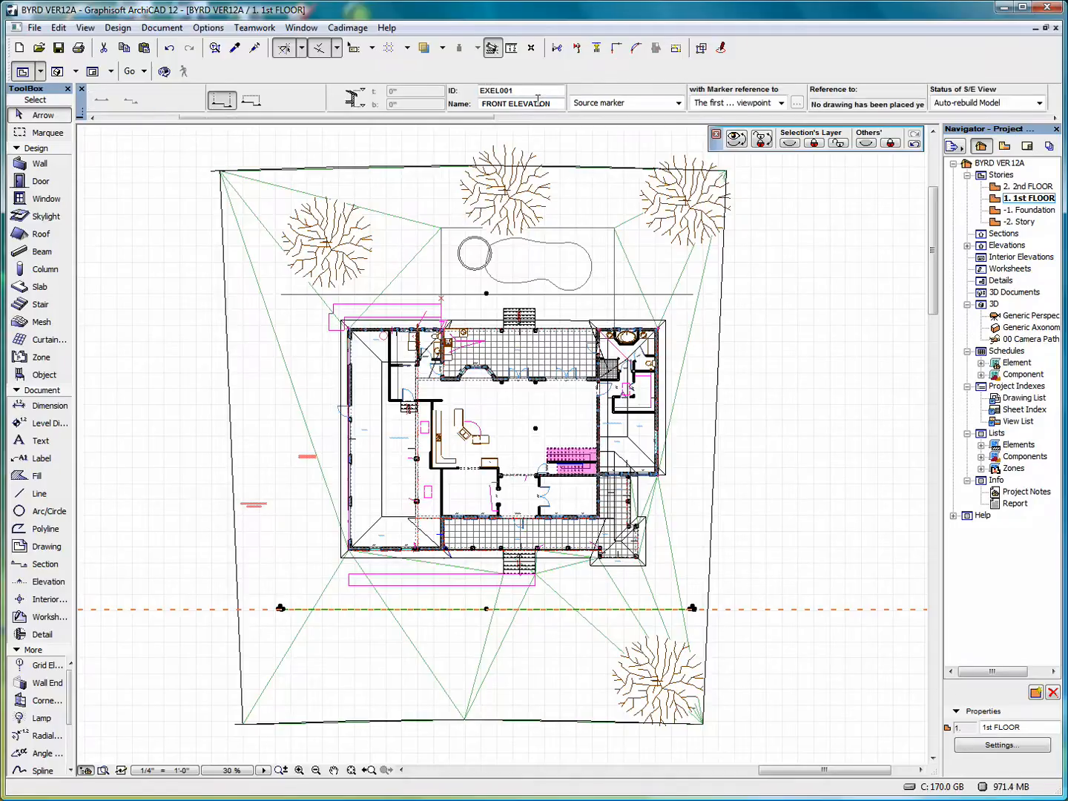
scroll(538, 101, up, 2)
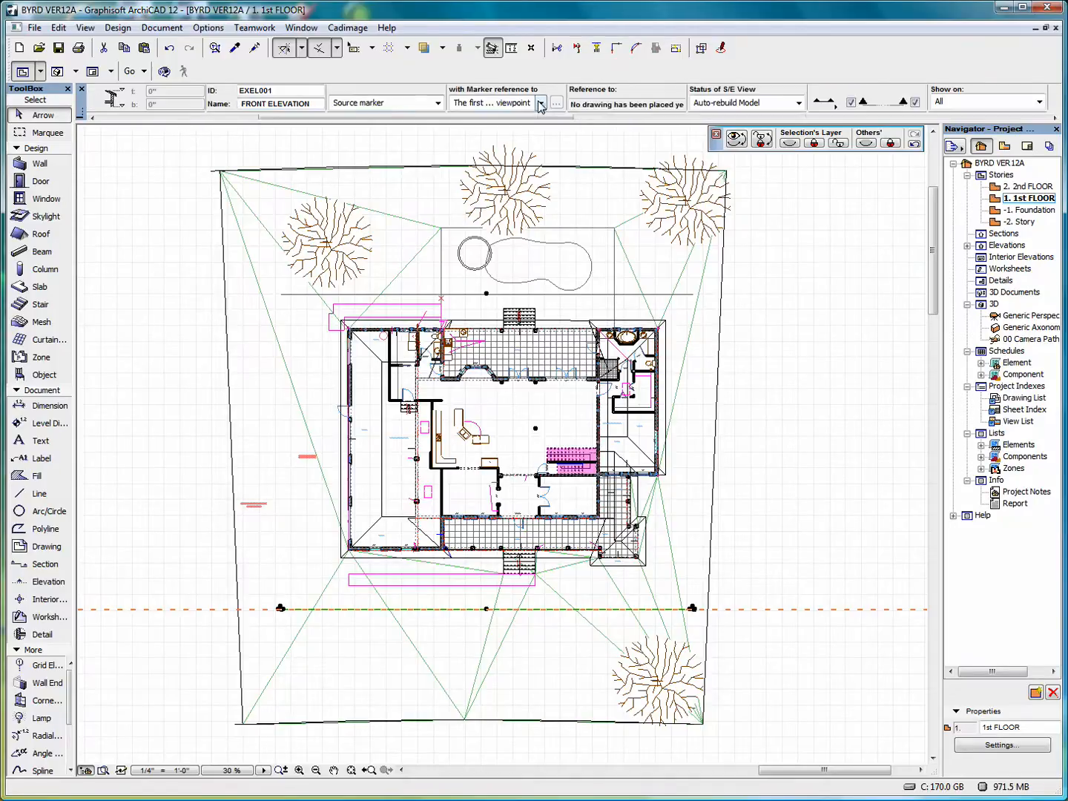
scroll(539, 104, down, 2)
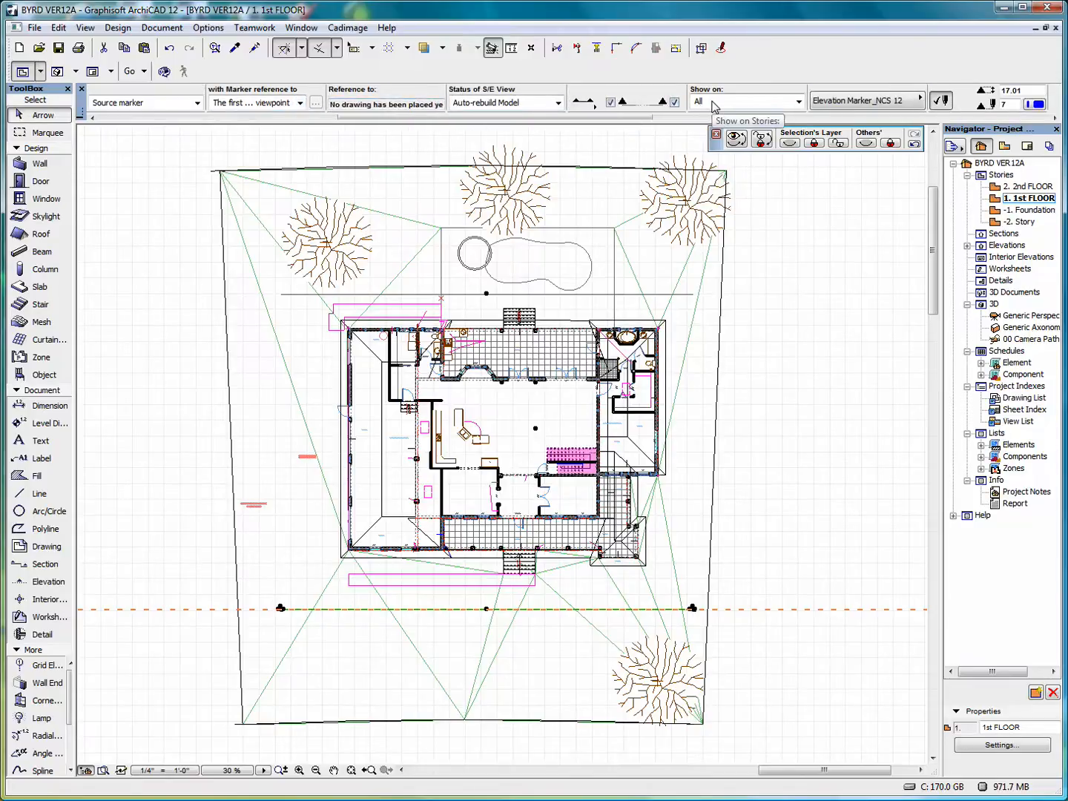
scroll(712, 106, down, 2)
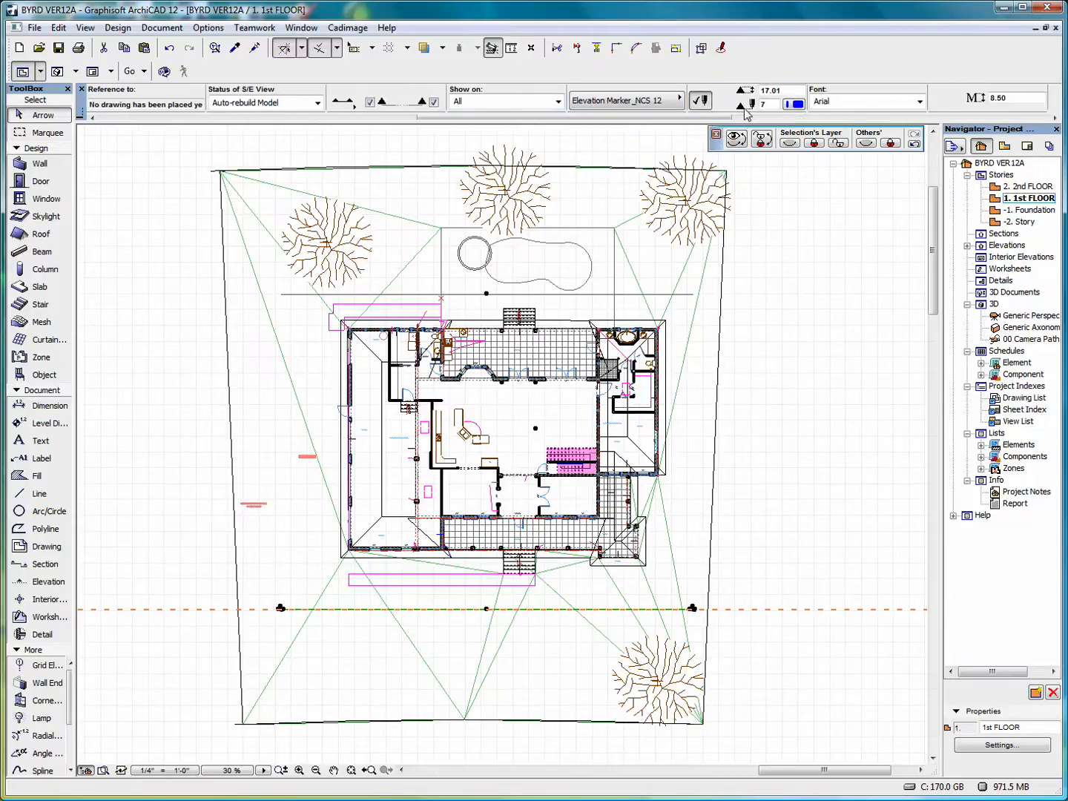
scroll(748, 110, down, 2)
scroll(771, 102, down, 5)
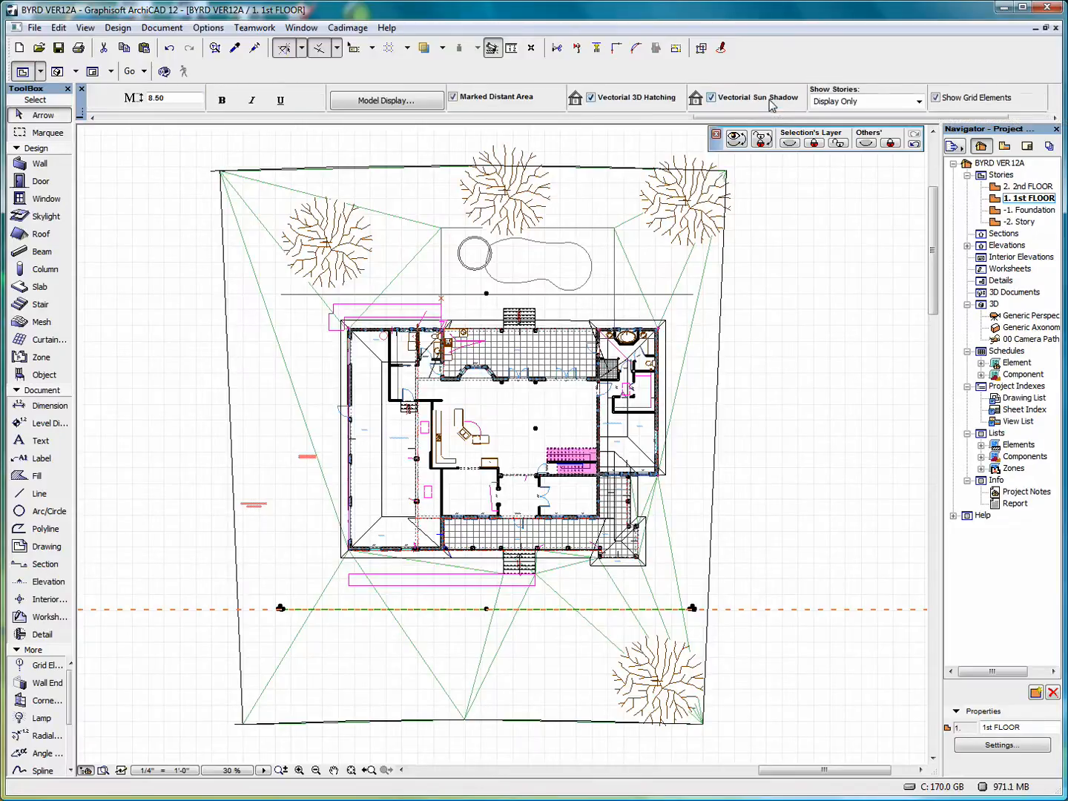
scroll(772, 105, down, 1)
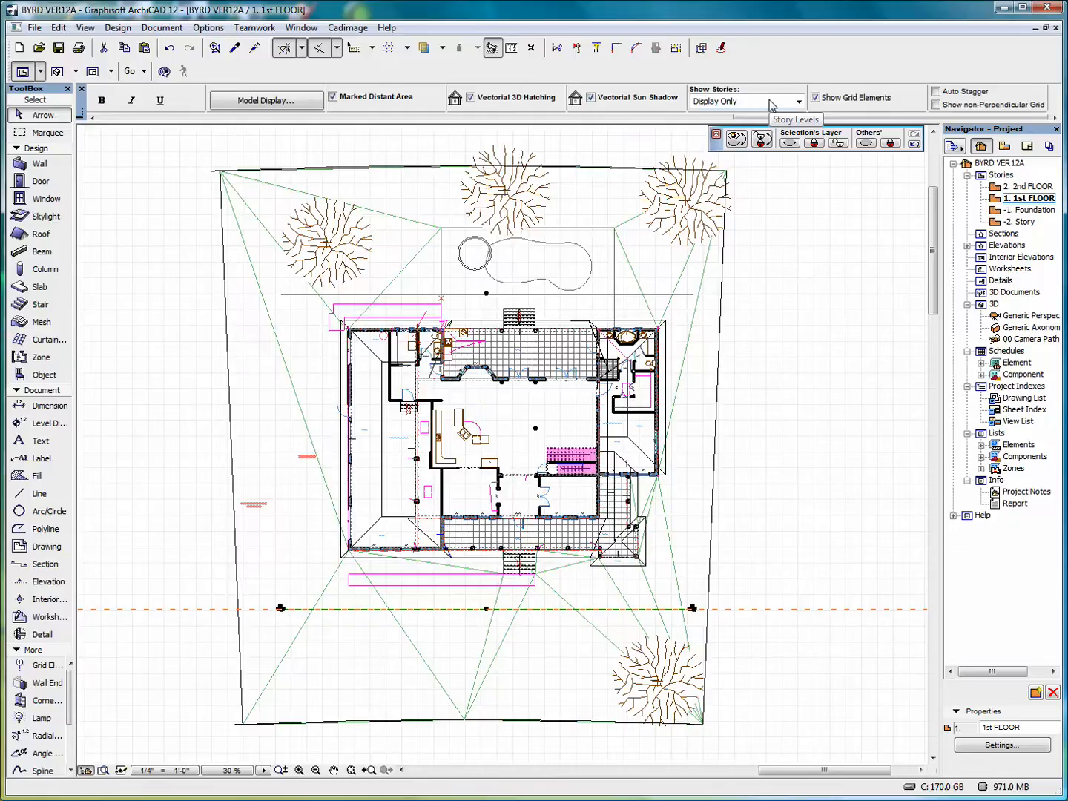
scroll(772, 106, up, 8)
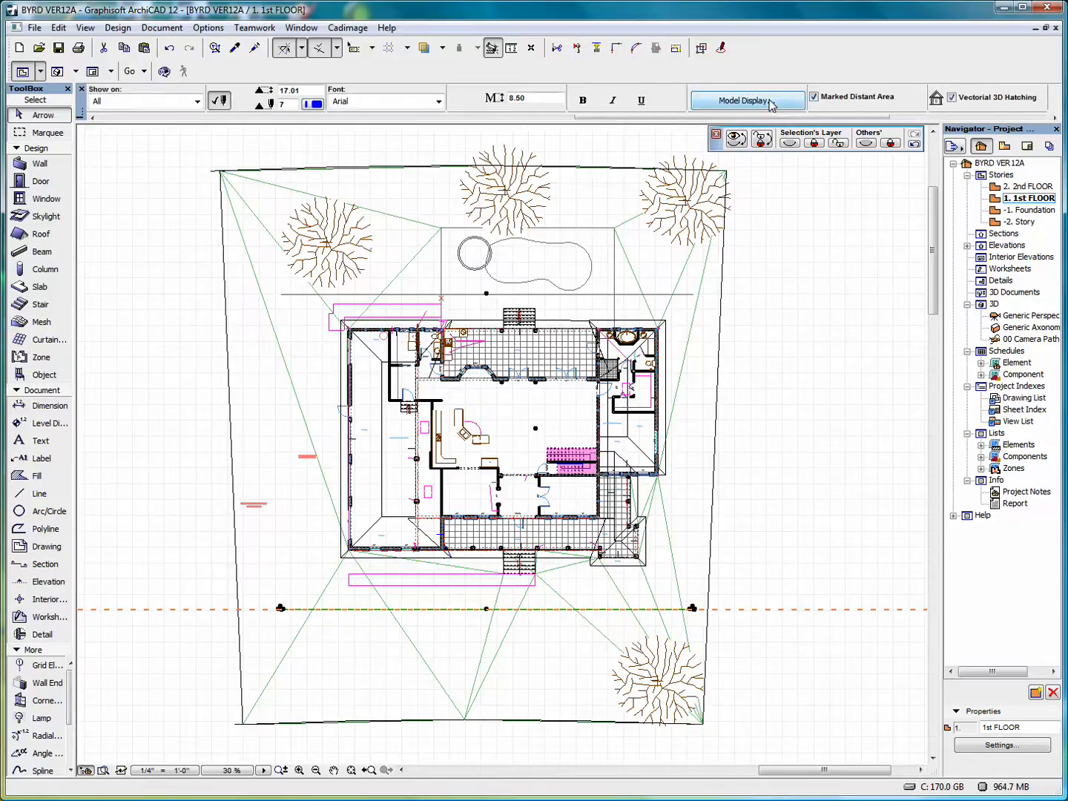
scroll(772, 106, up, 3)
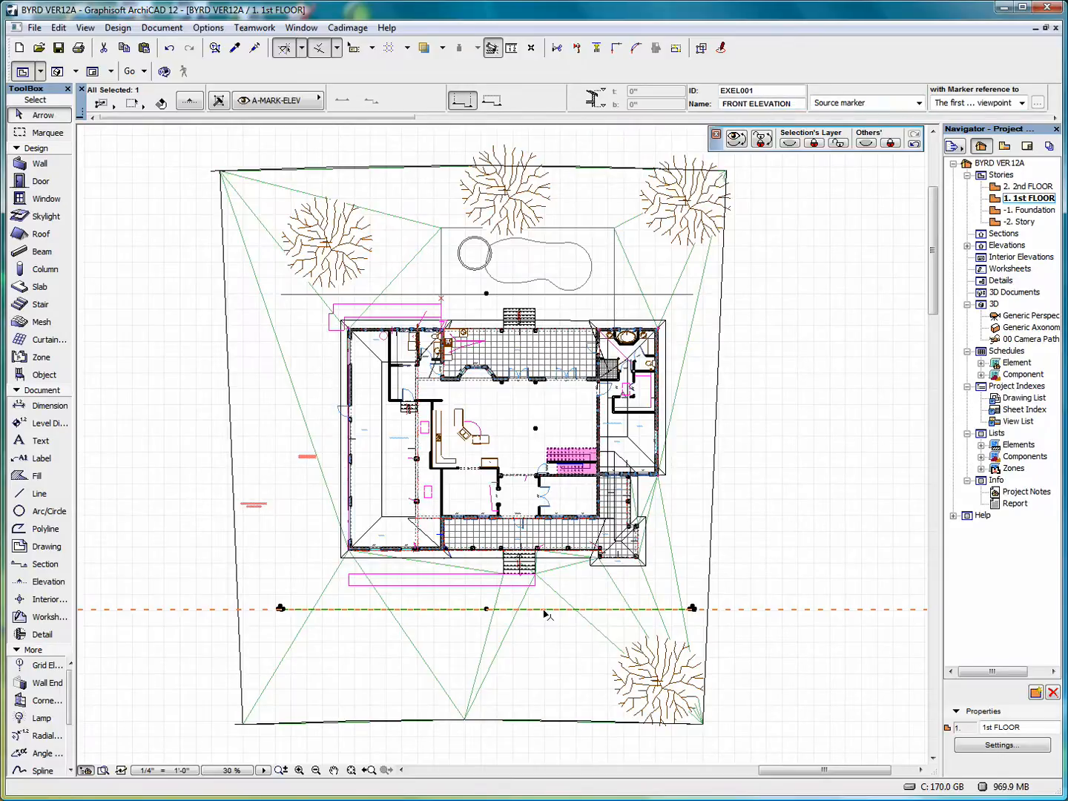
Open the front elevation view from the selected line and check its full name in the project map
right_click(798, 459)
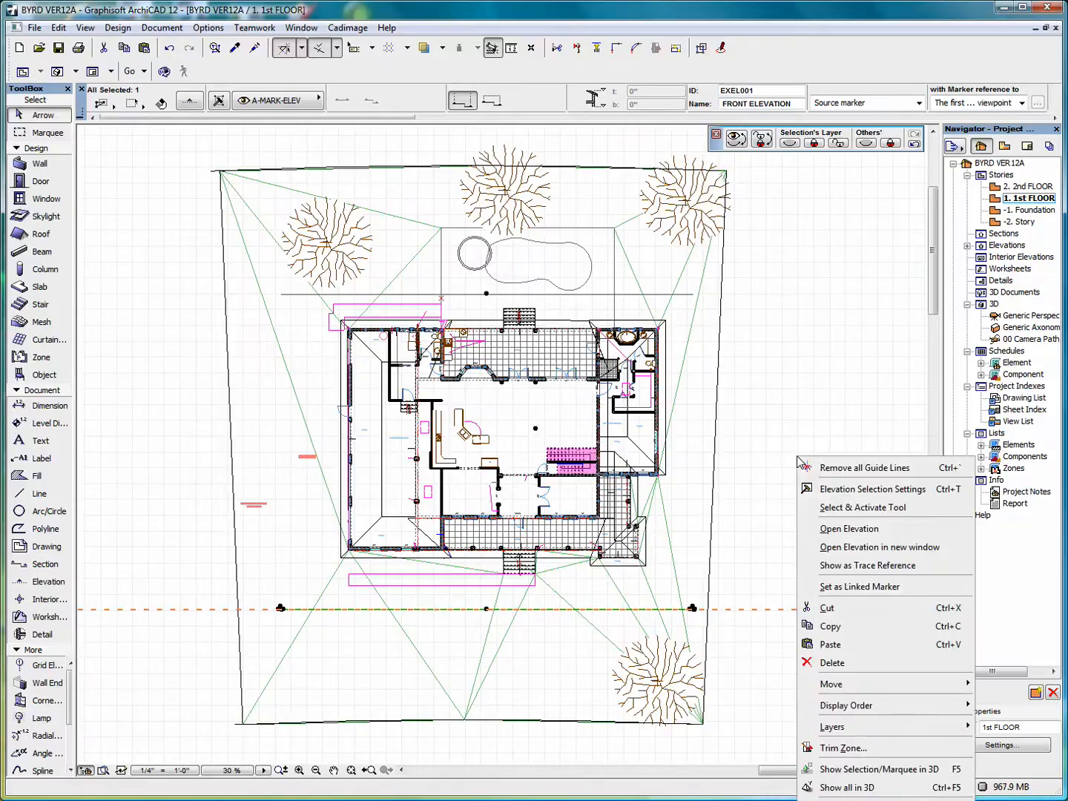
click(861, 530)
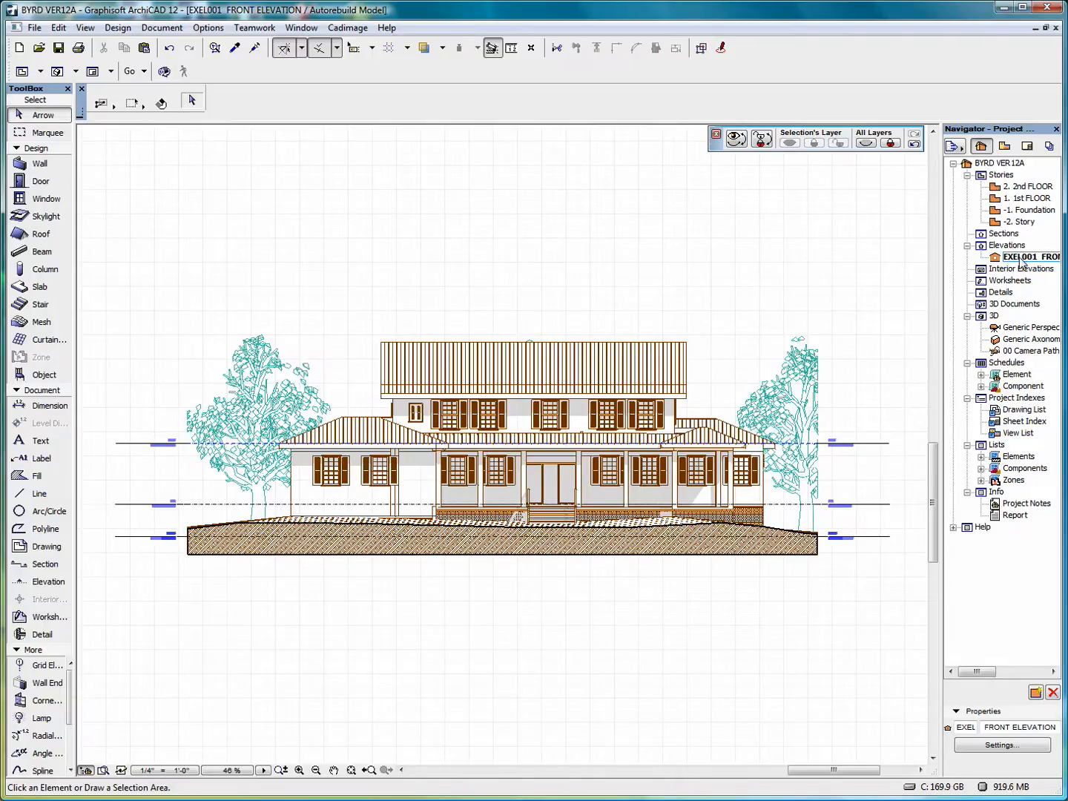
drag(1064, 272, 1067, 271)
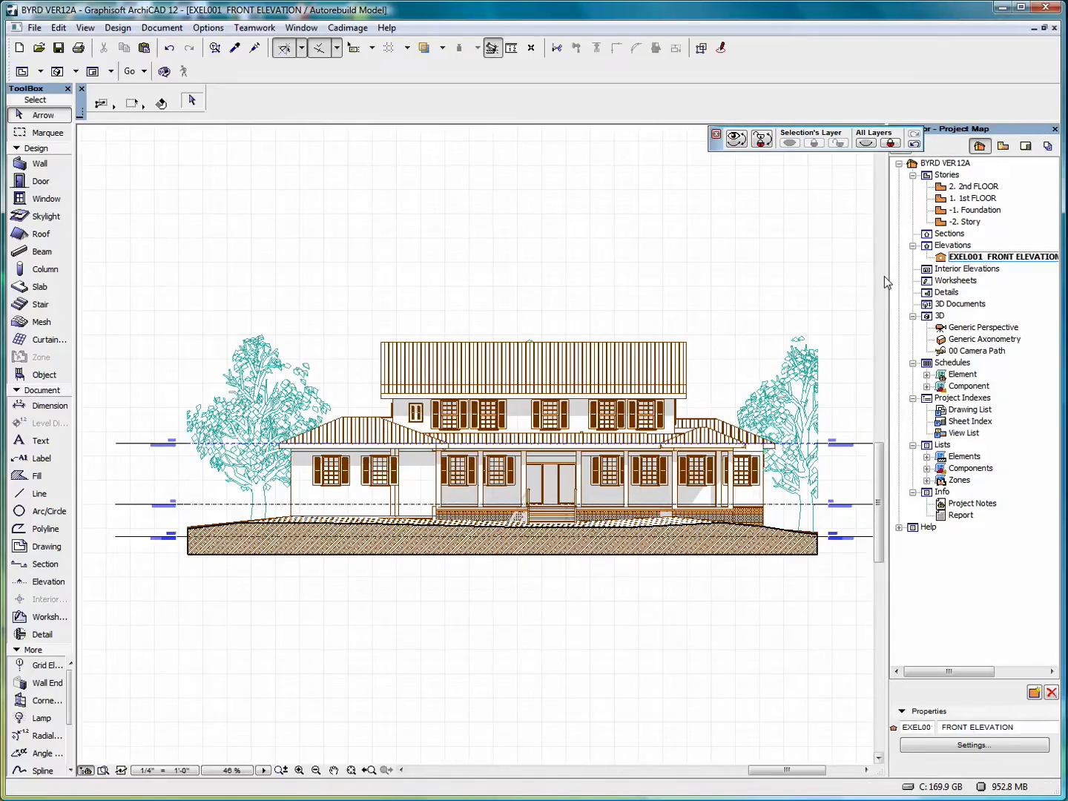
drag(888, 277, 941, 272)
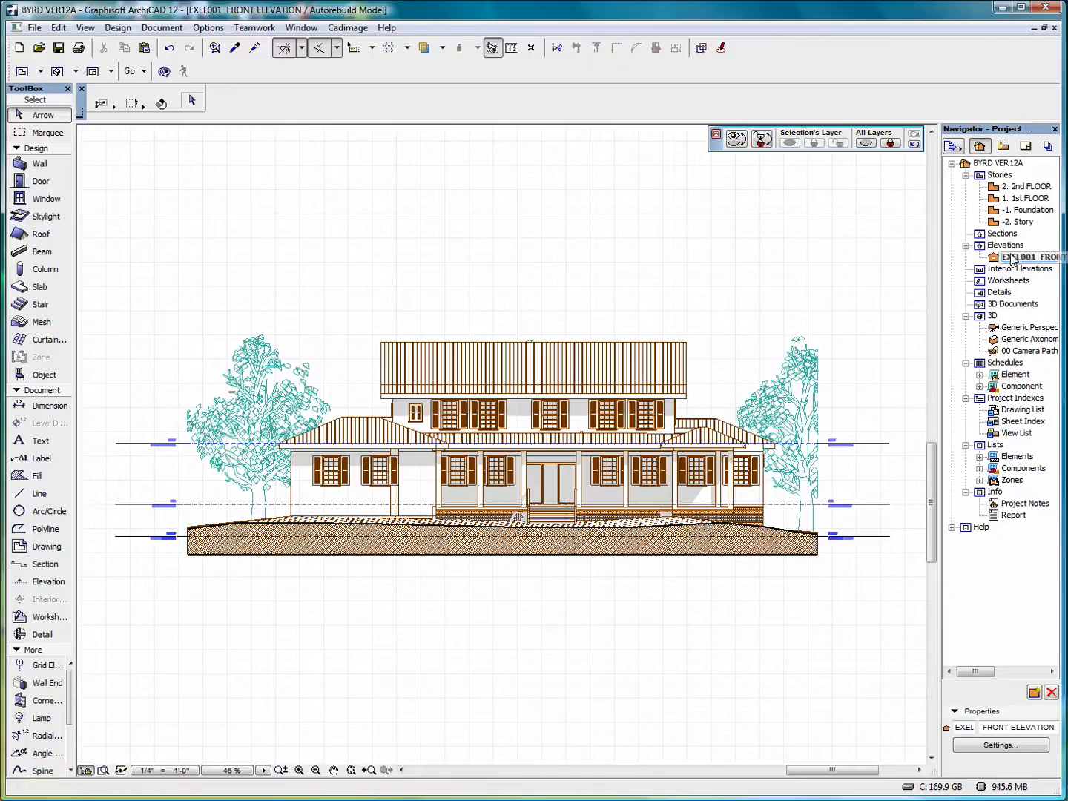
Return to the 1st floor plan and draw a horizontal elevation line behind the house, facing it, with the depth limit just past the front elevation line
double_click(1027, 198)
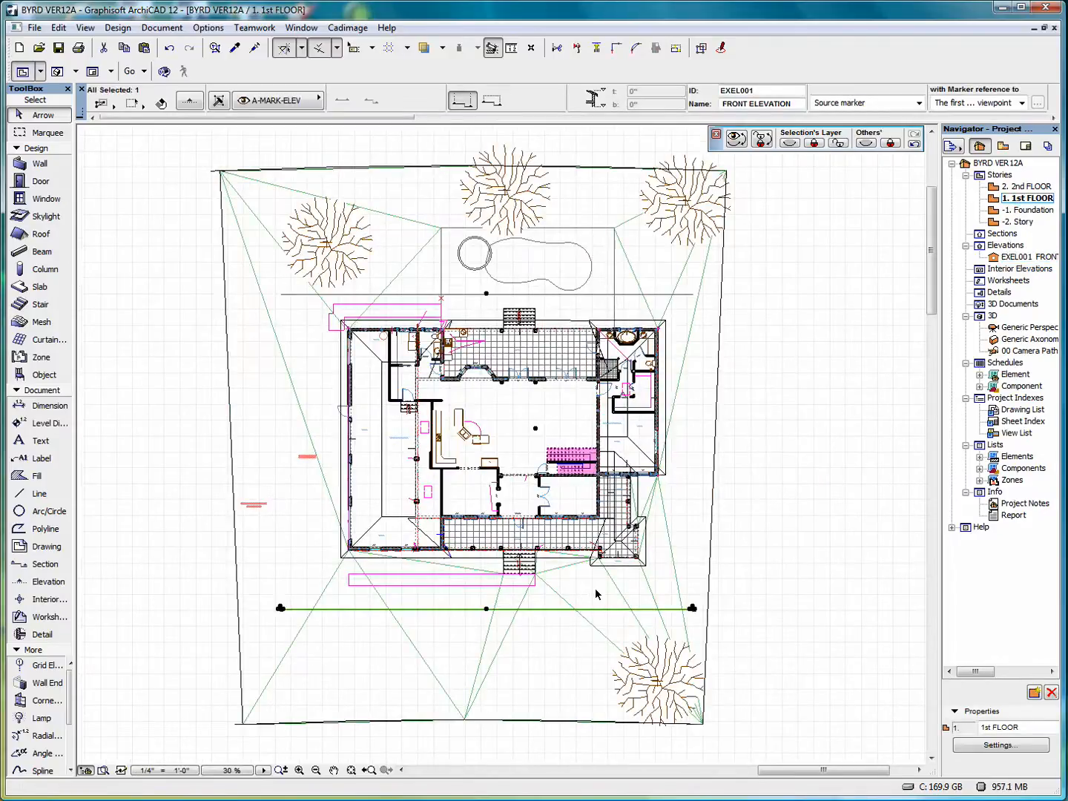
click(702, 435)
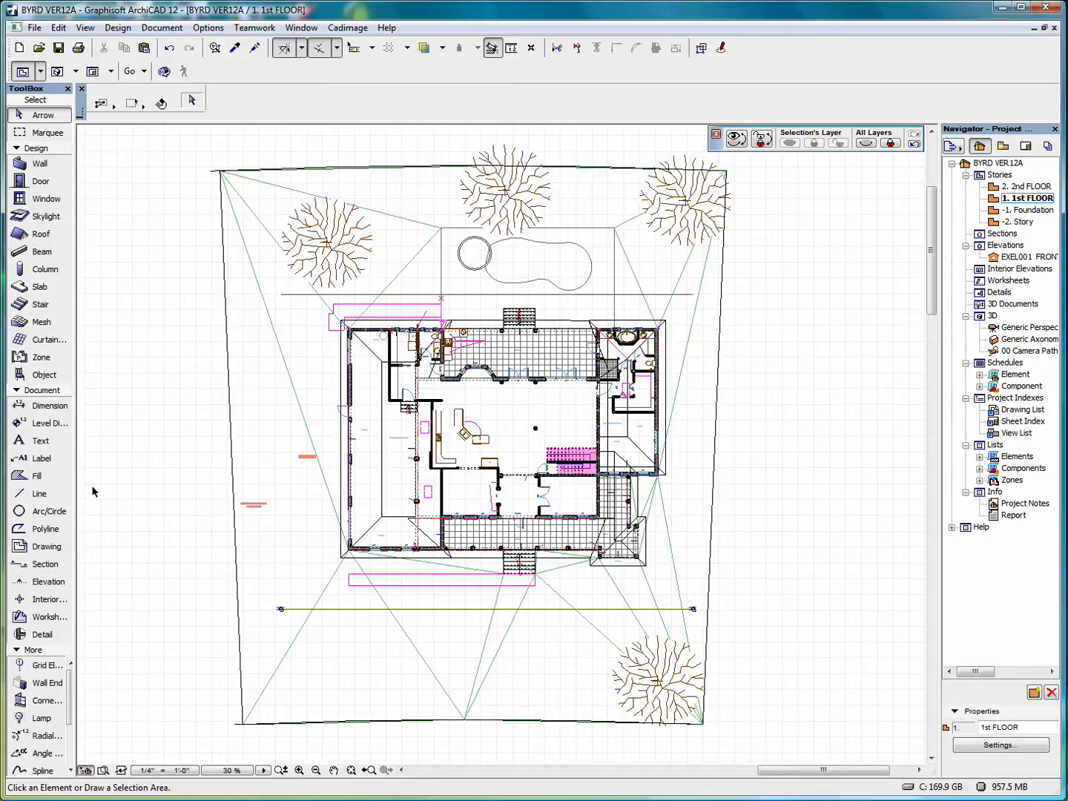
click(40, 584)
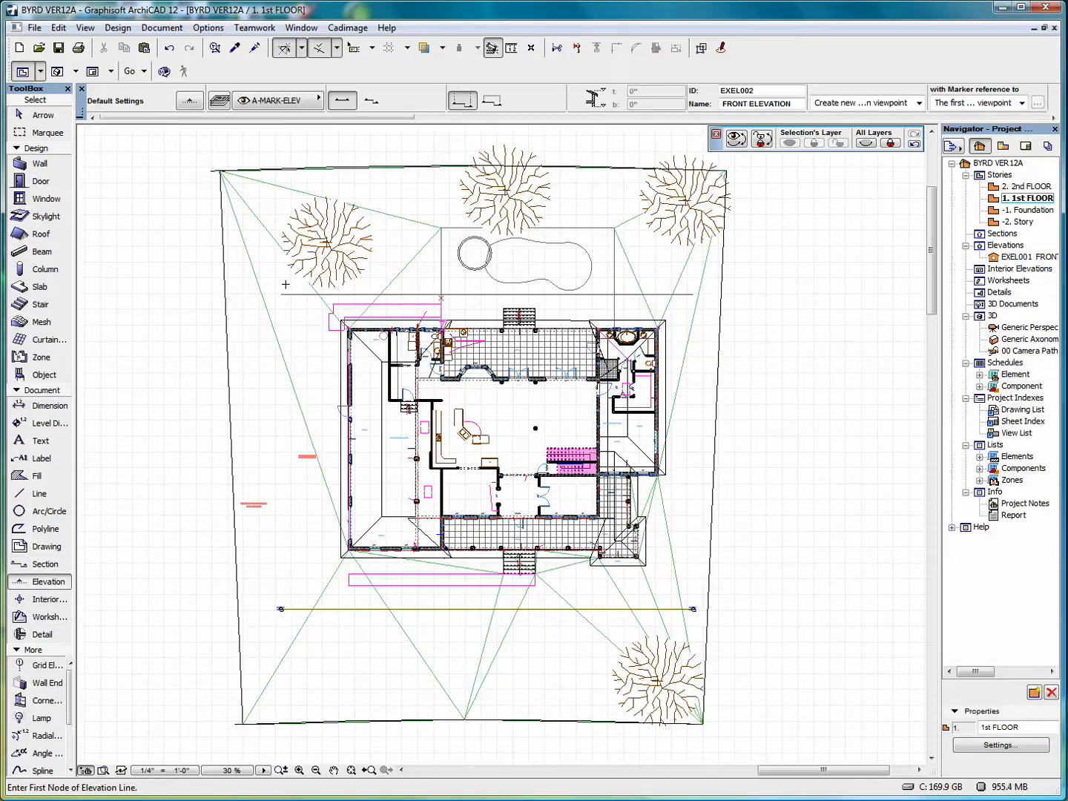
click(198, 280)
click(751, 280)
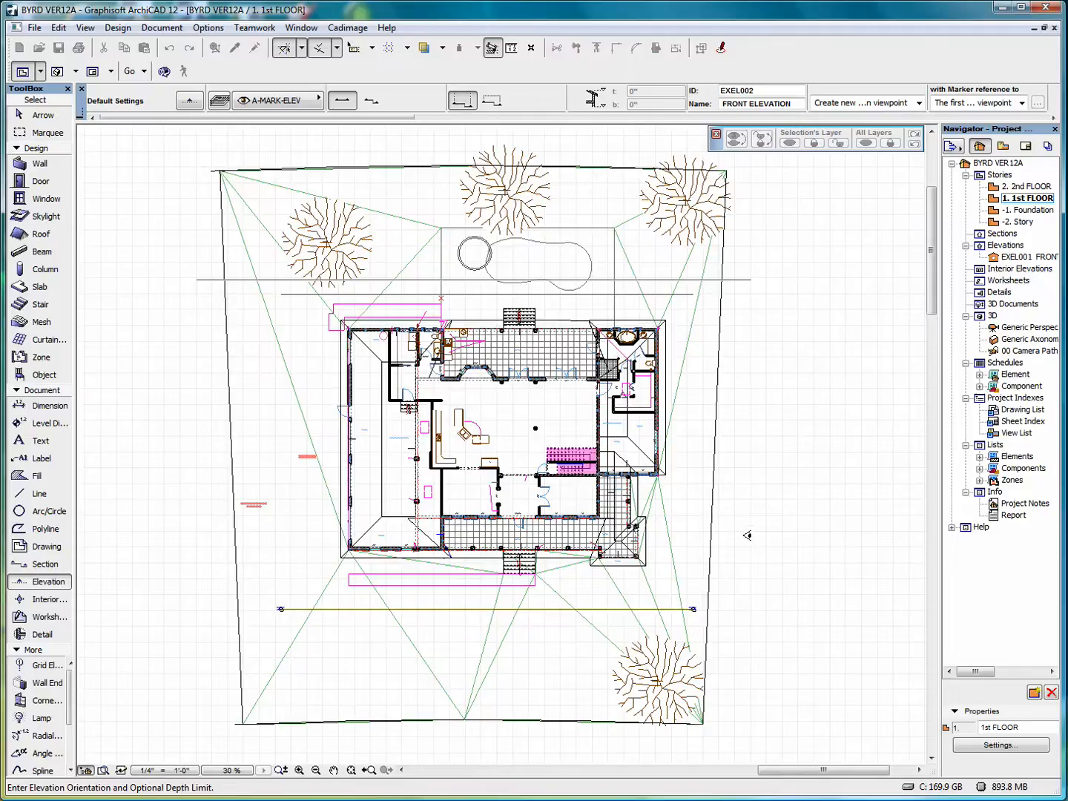
click(737, 613)
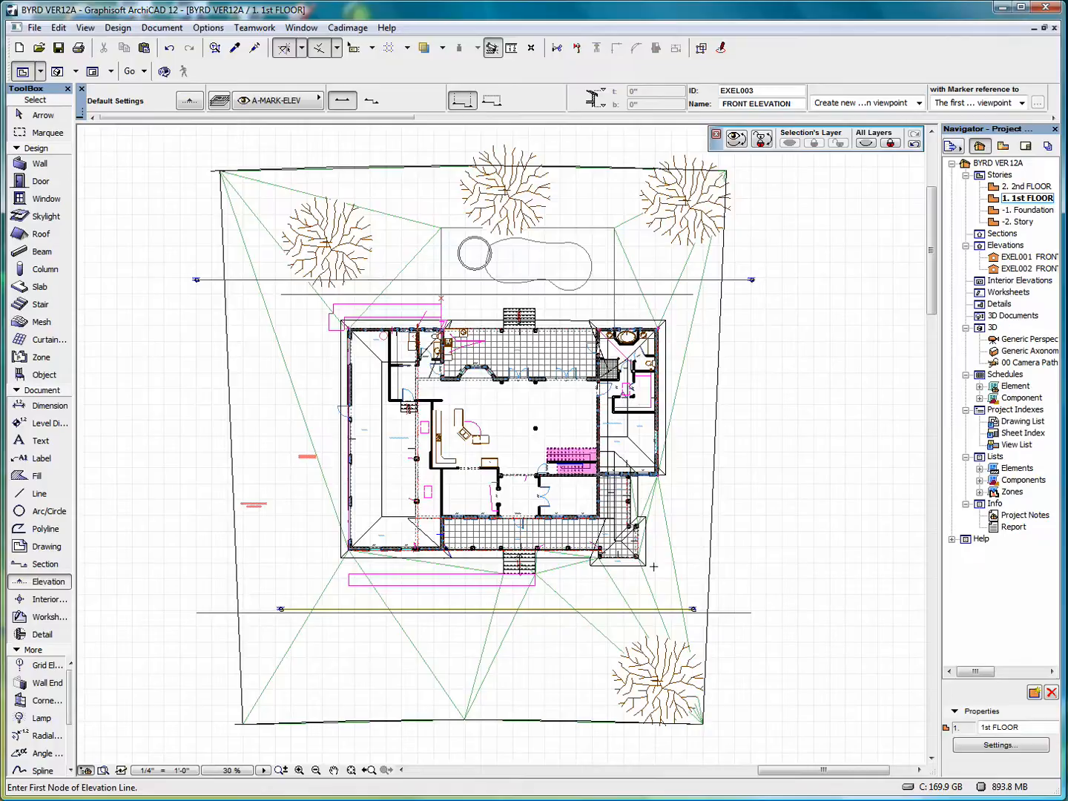
Draw a vertical elevation line along the house's right side, facing the house, with its depth limit beyond the site's left boundary
click(680, 750)
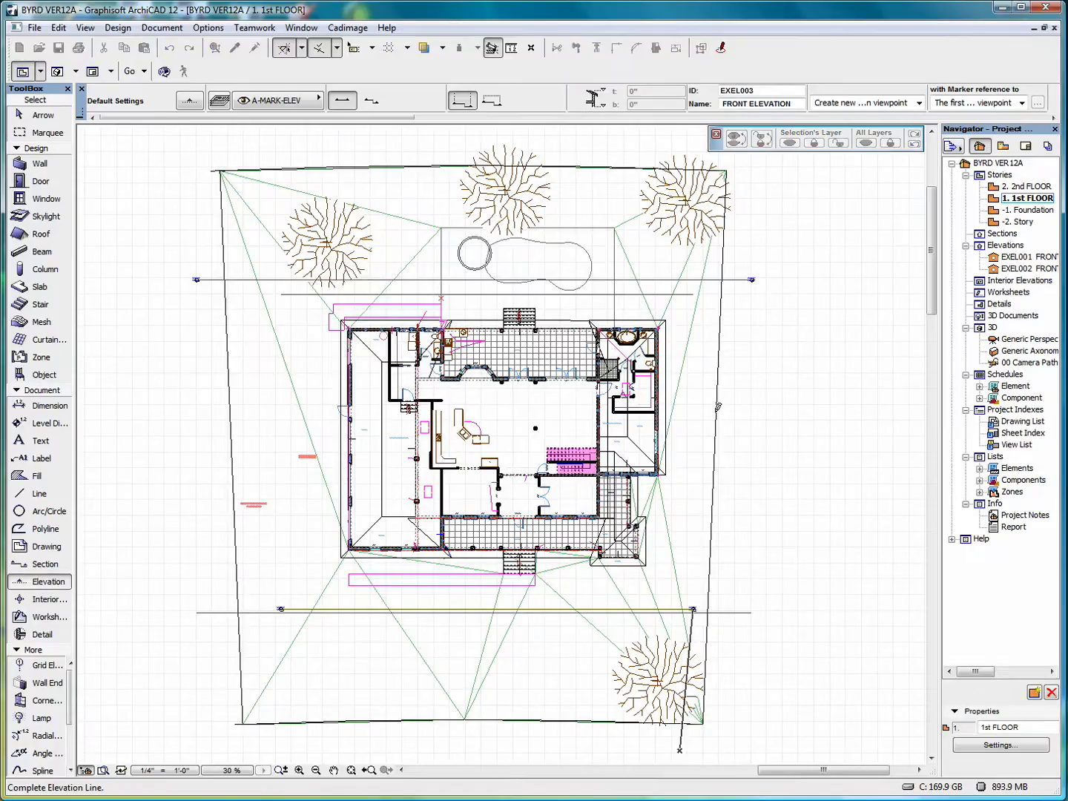
click(681, 137)
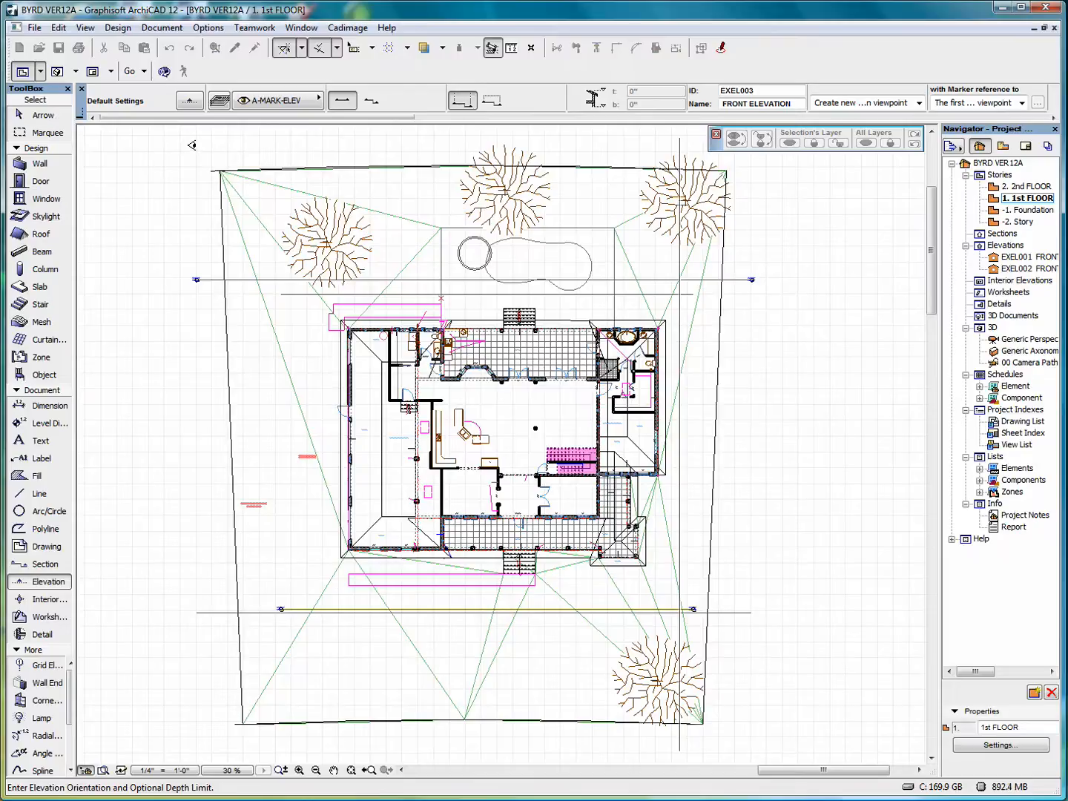
click(191, 146)
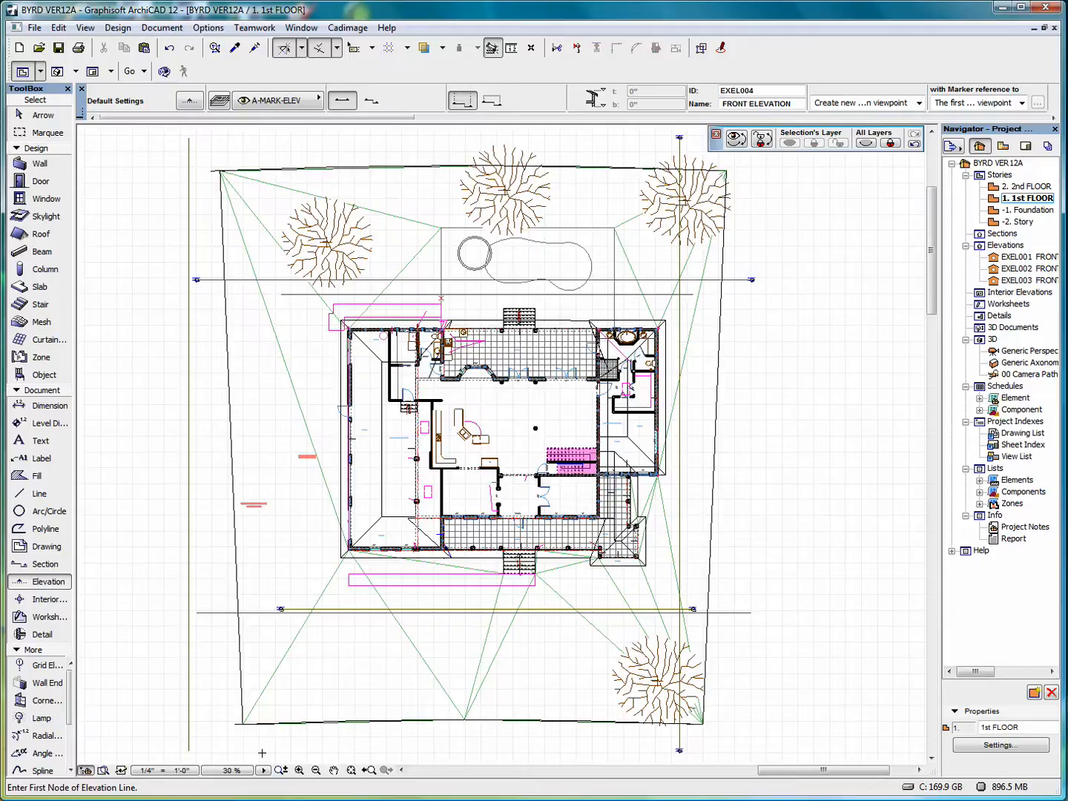
Draw a vertical elevation line outside the site's left boundary, facing the house, with its depth limit short of the house
click(176, 750)
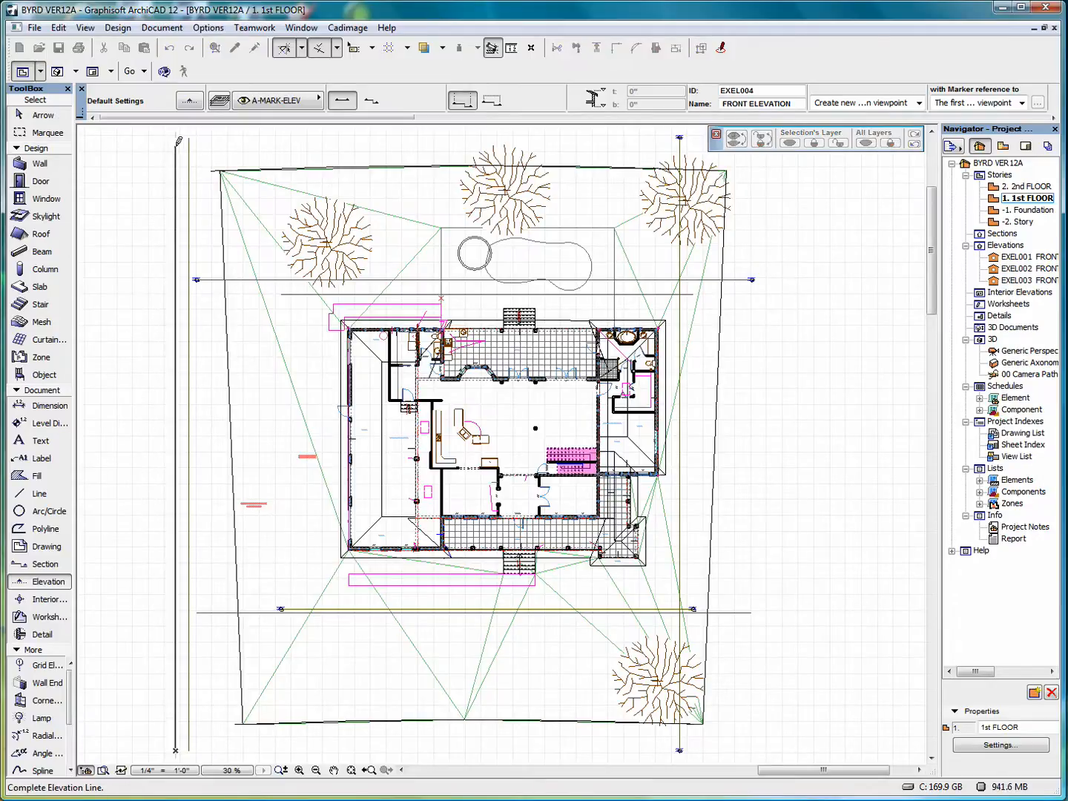
click(175, 146)
click(237, 141)
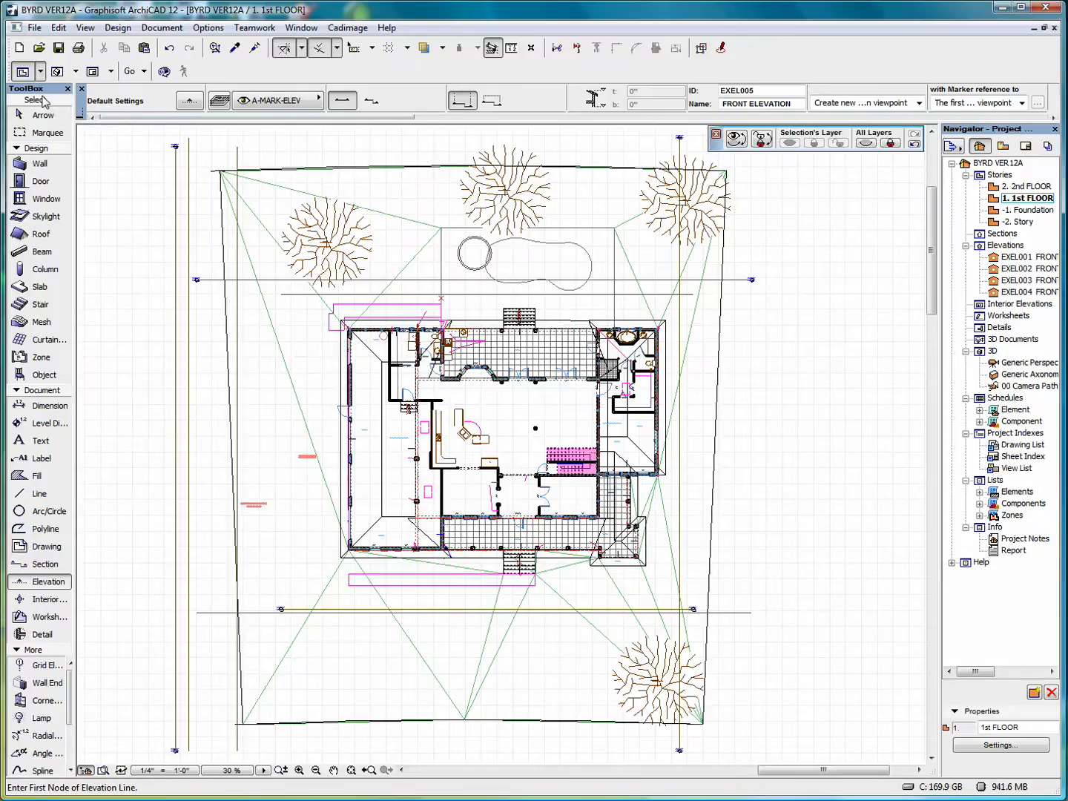
Move the left elevation line's depth limit across the house to just beyond the site's right boundary
click(51, 121)
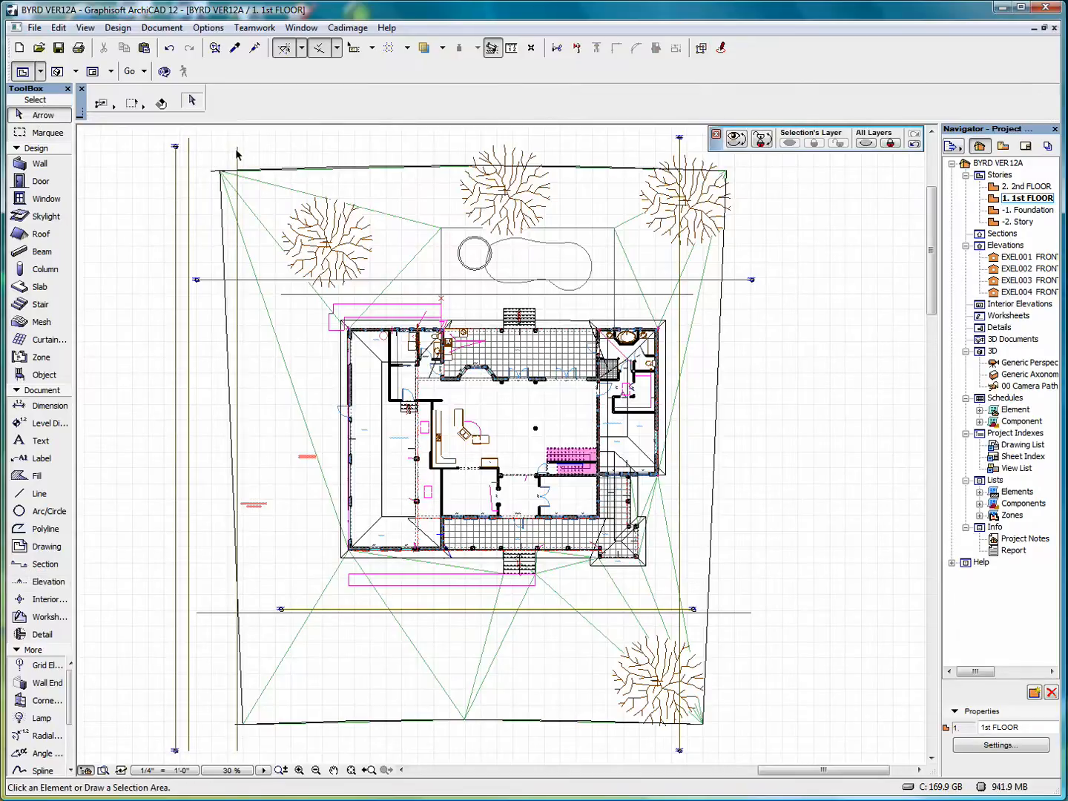
click(176, 146)
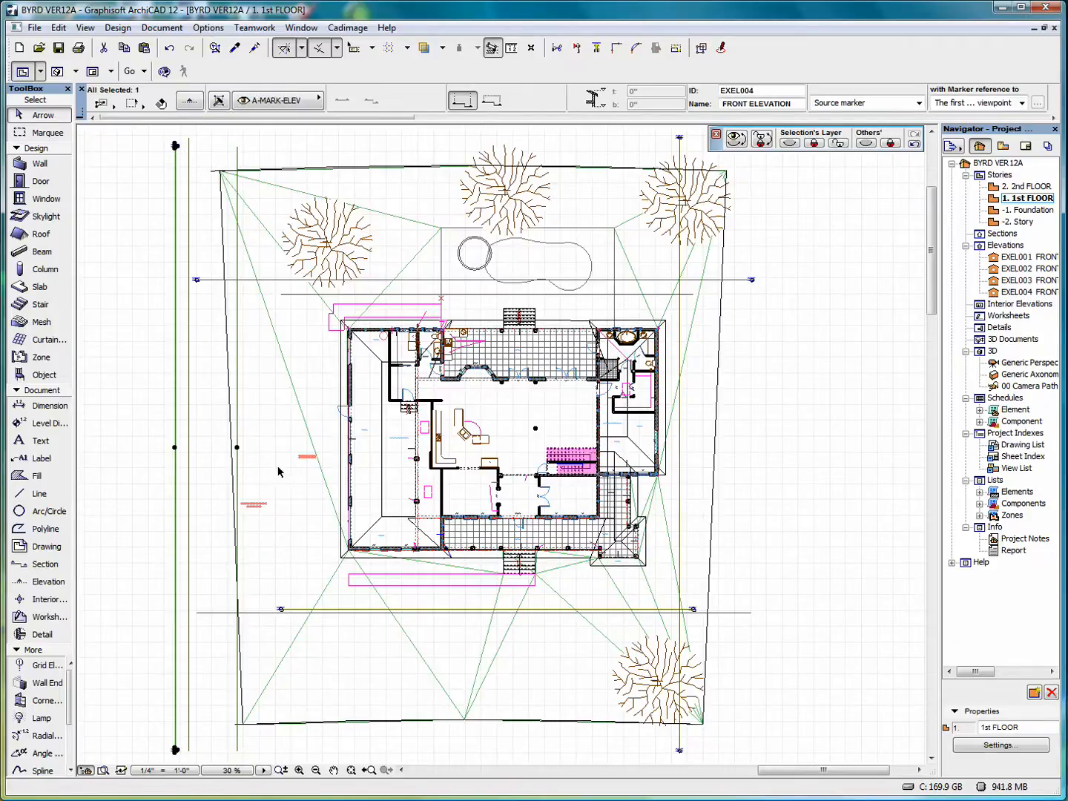
click(238, 449)
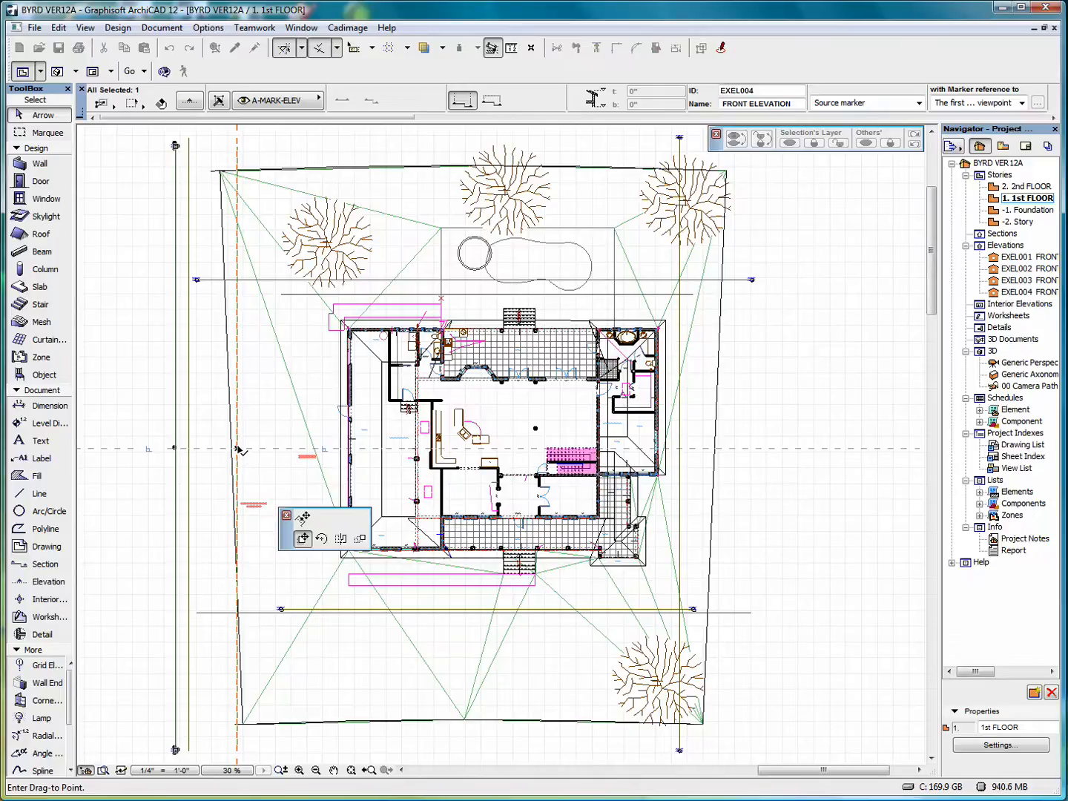
click(238, 449)
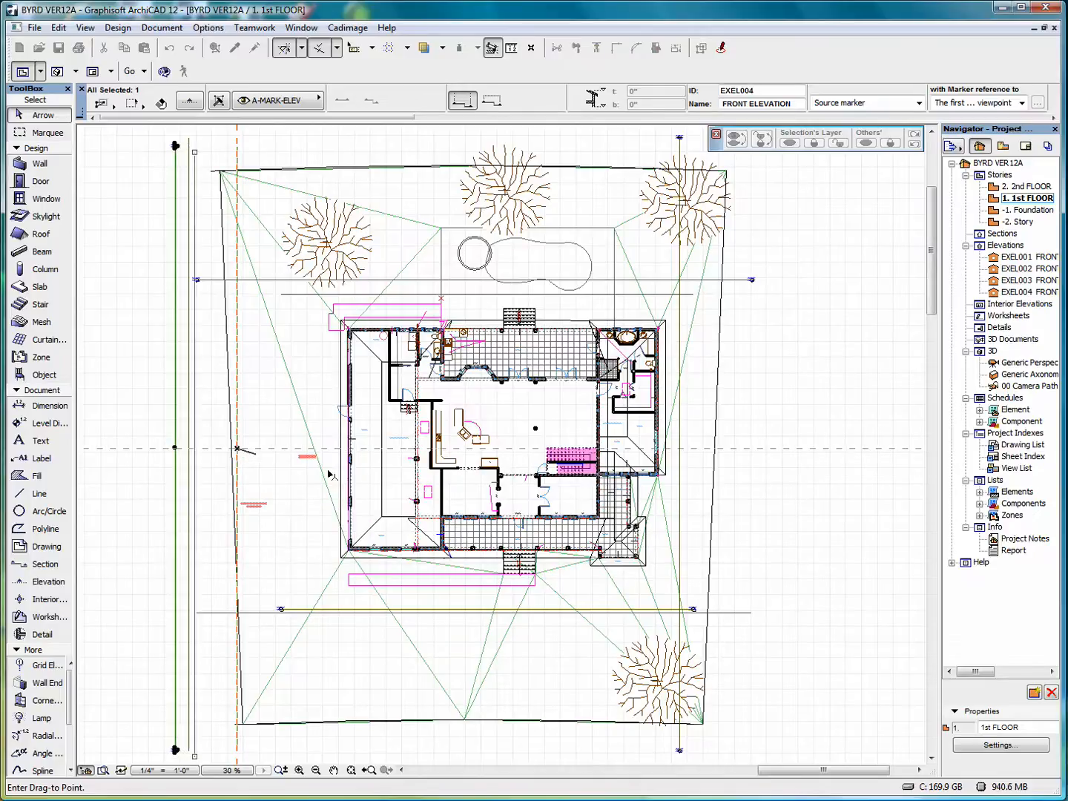
drag(322, 426, 304, 382)
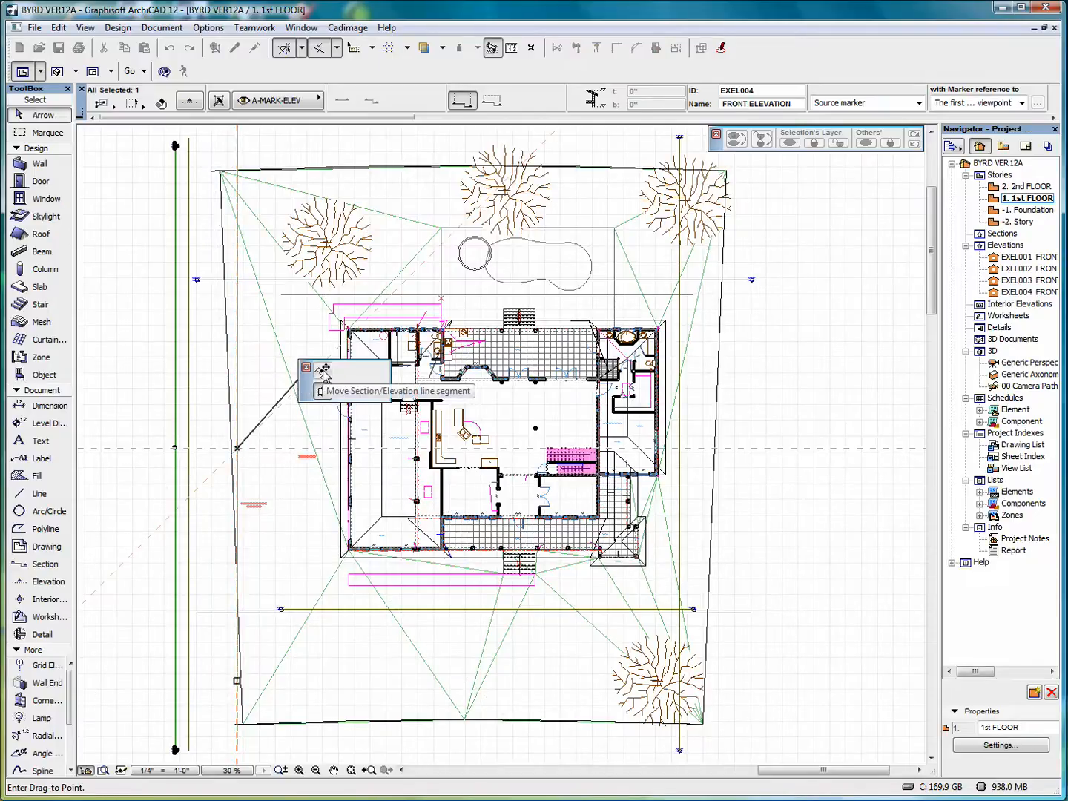
click(324, 371)
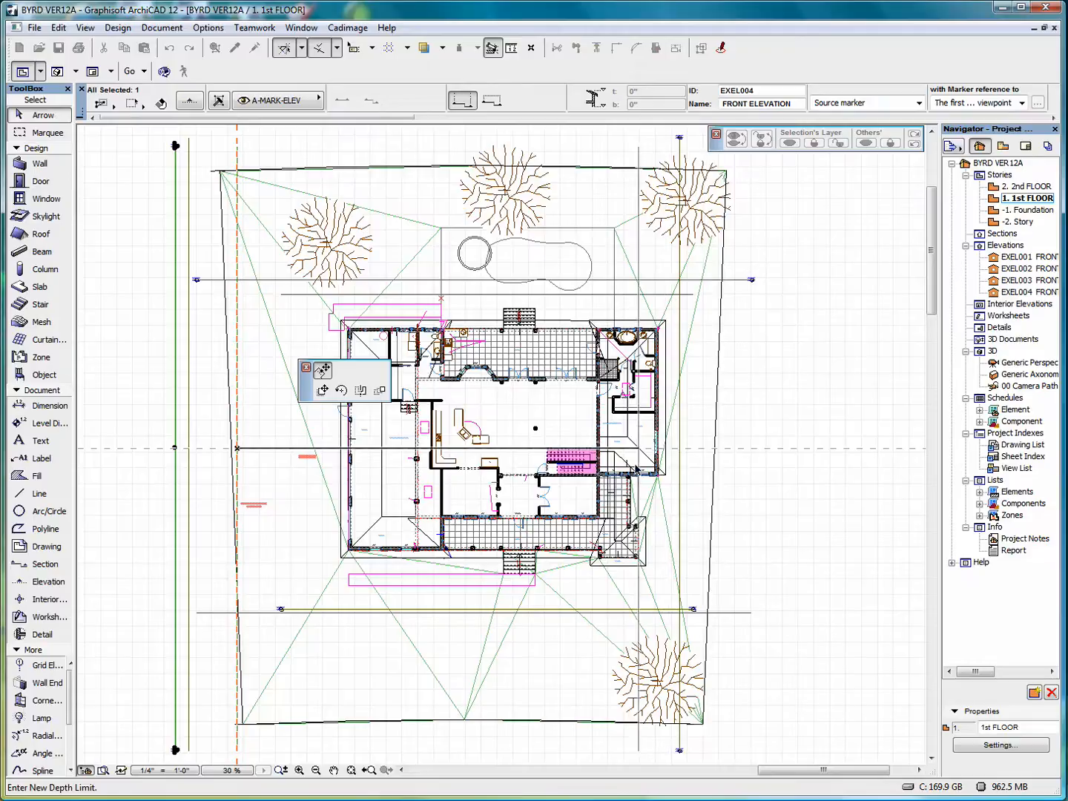
click(735, 473)
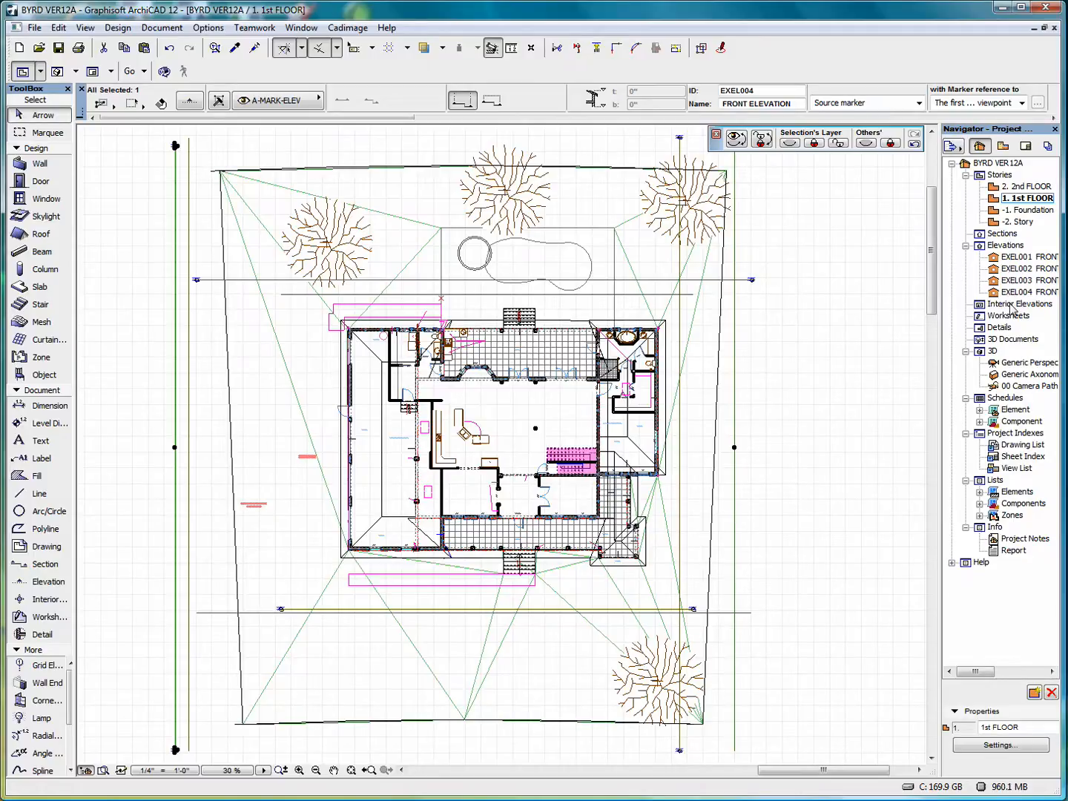
Rename elevation EXEL002 to REAR ELEVATION
click(1022, 270)
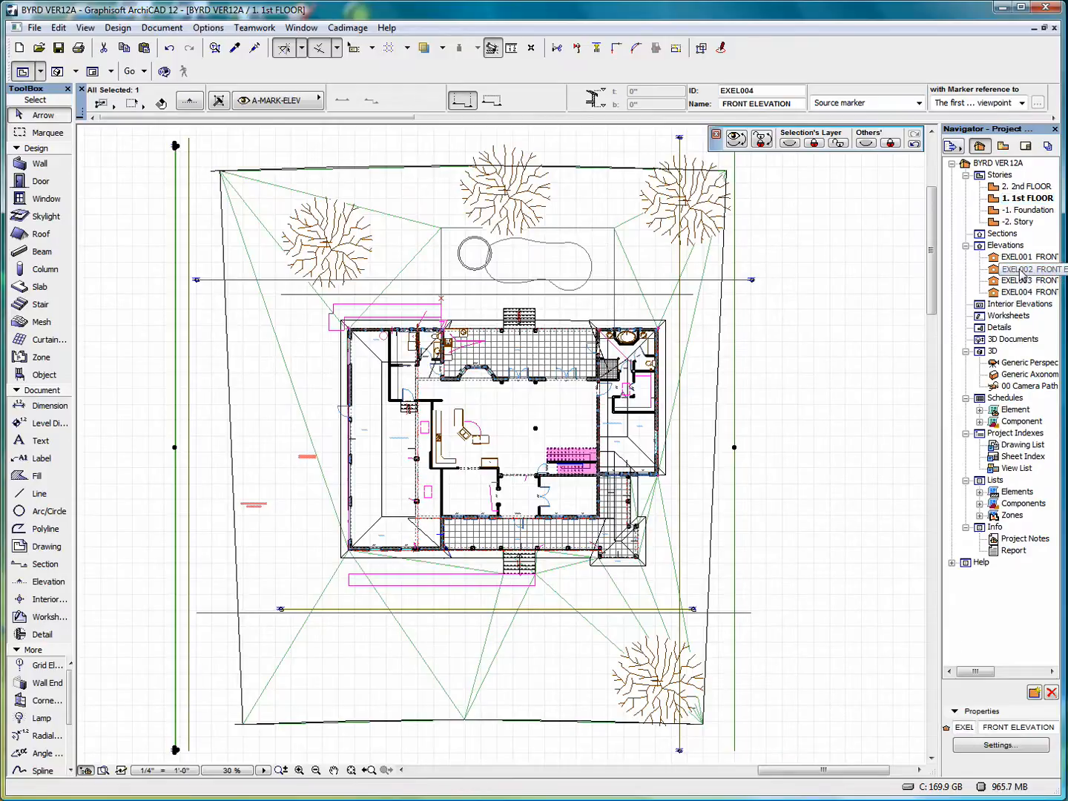
right_click(1022, 273)
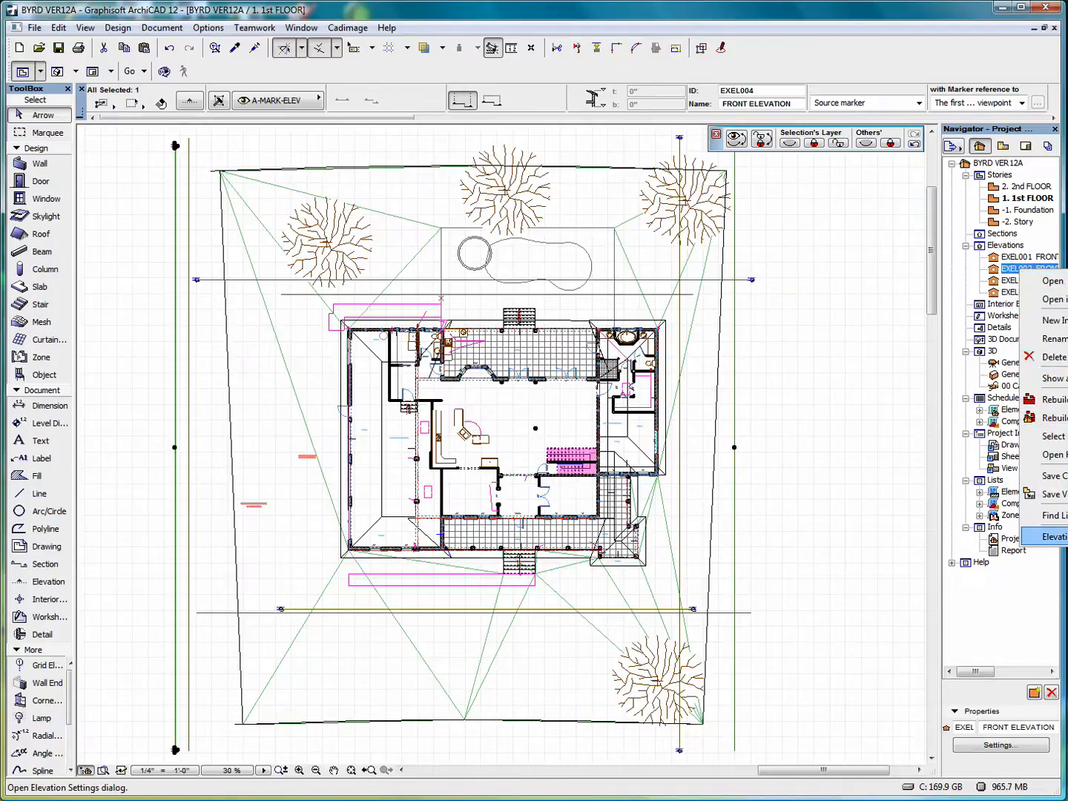
click(1052, 337)
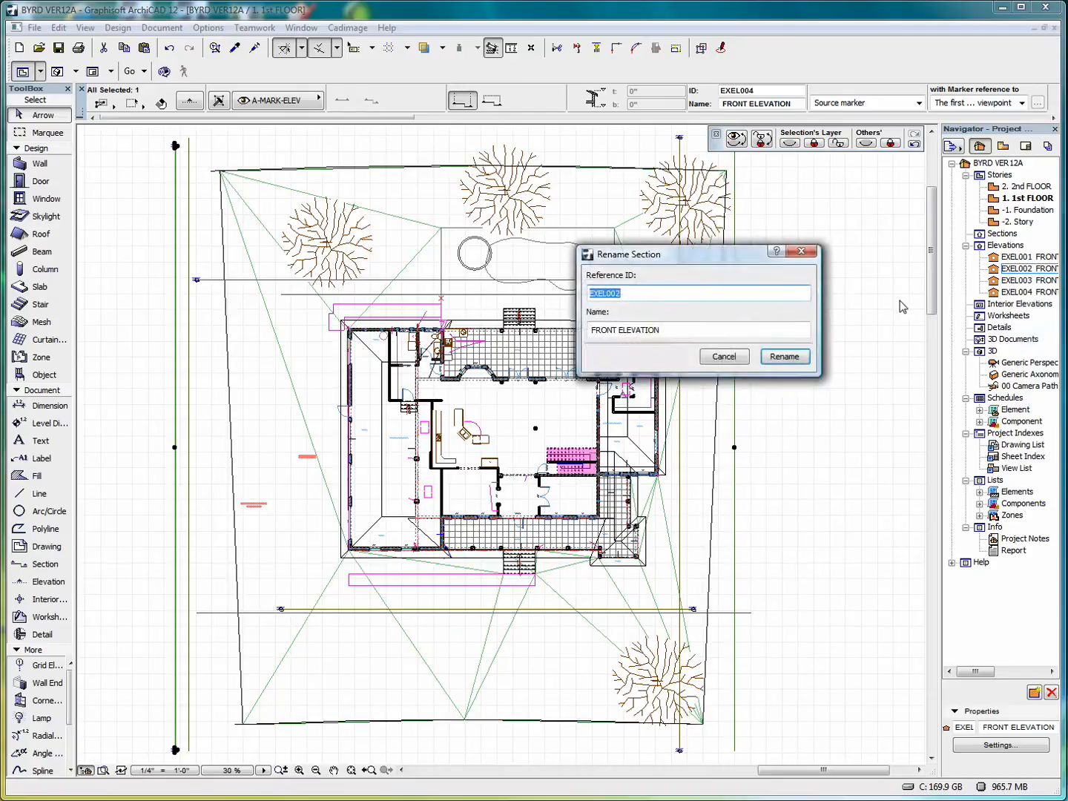
double_click(616, 330)
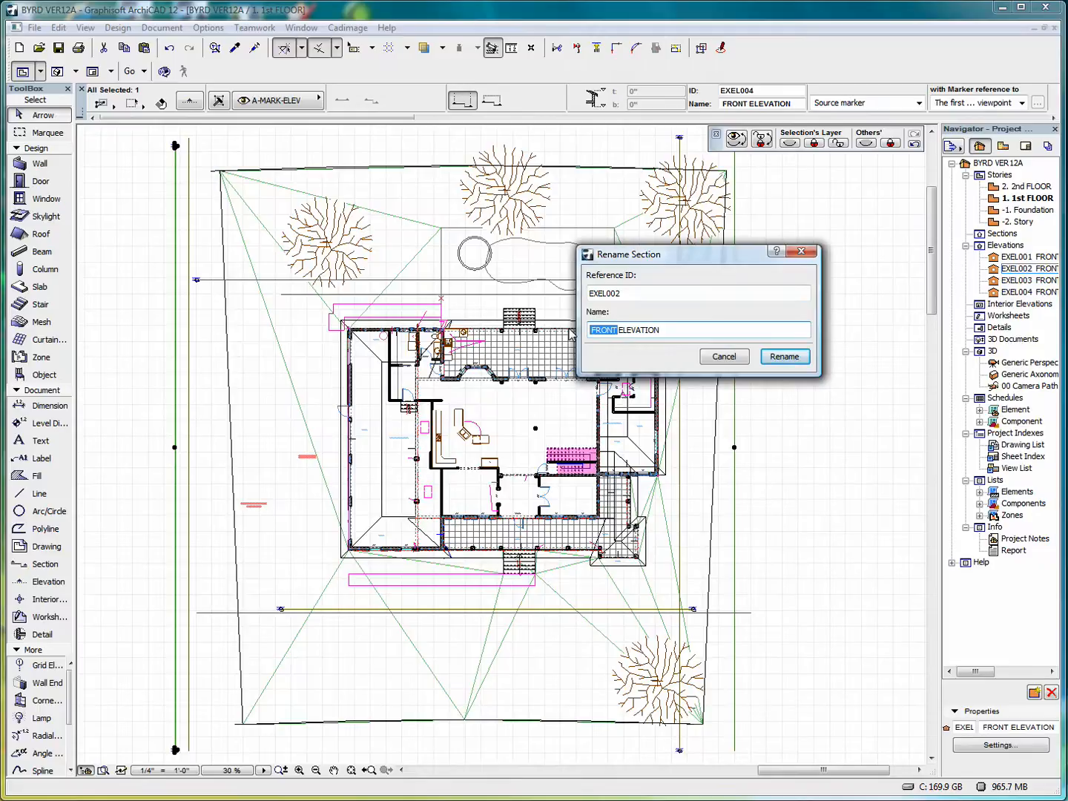
text(REAR)
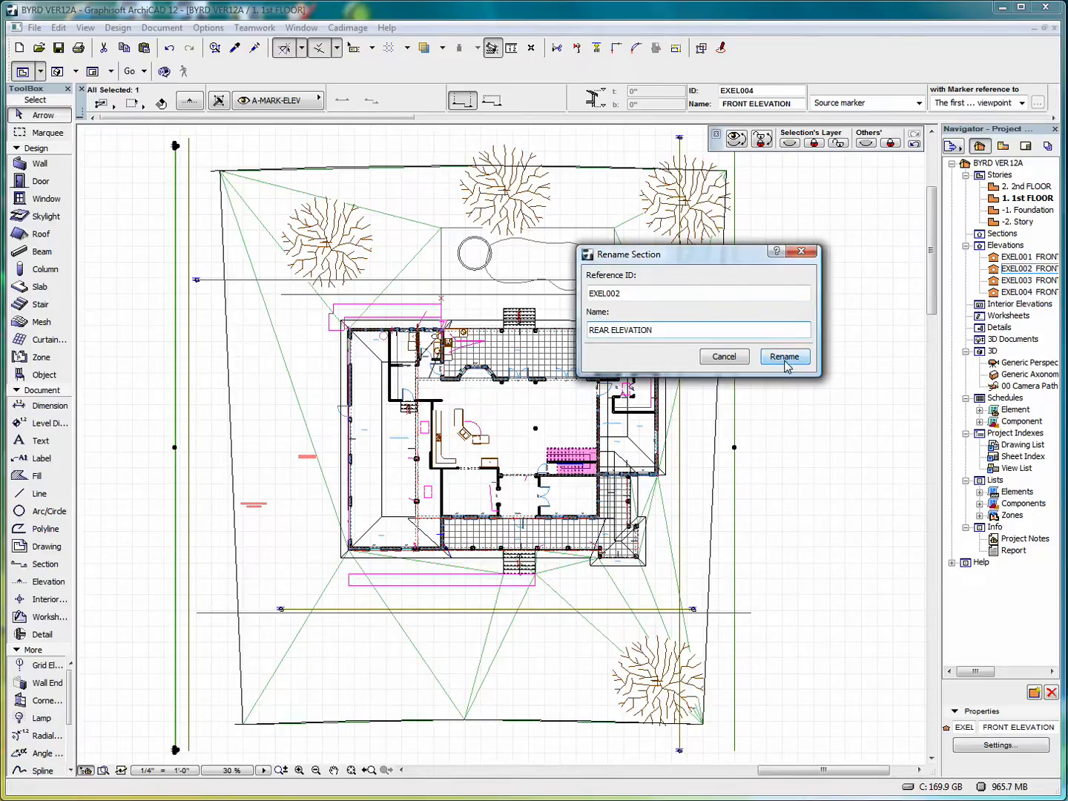
click(786, 362)
Rename elevation EXEL003 to RIGHT SIDE ELEVATION
right_click(1031, 282)
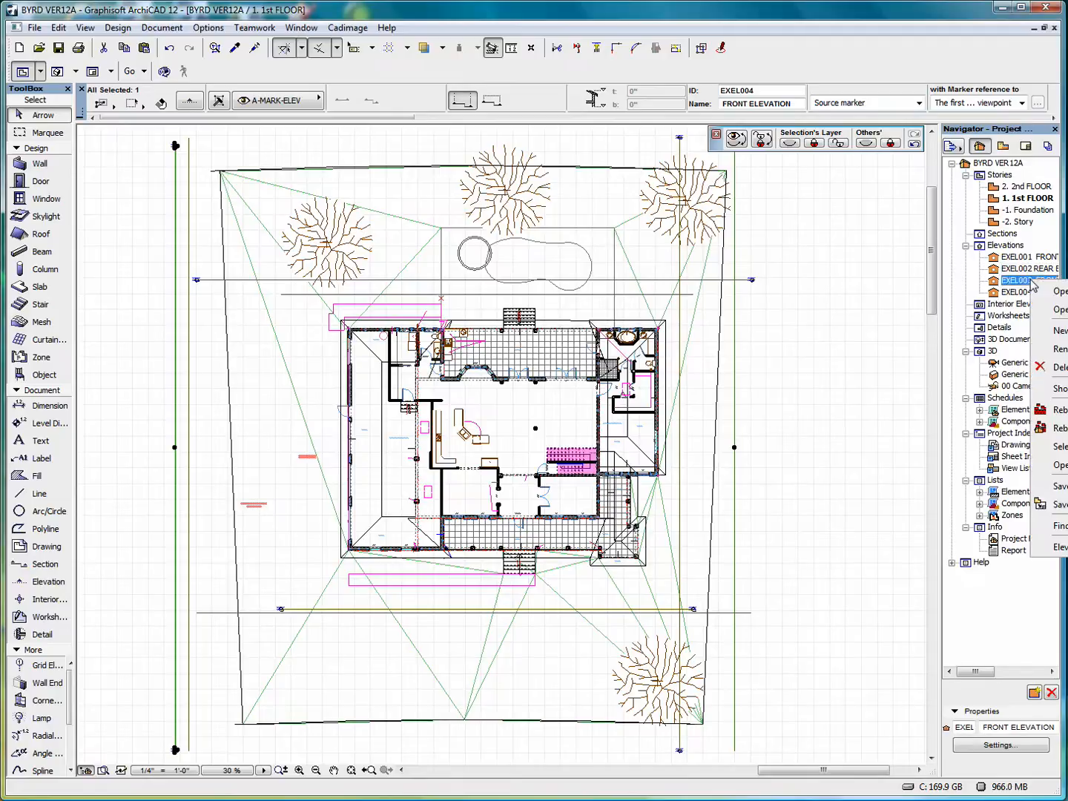
click(1059, 349)
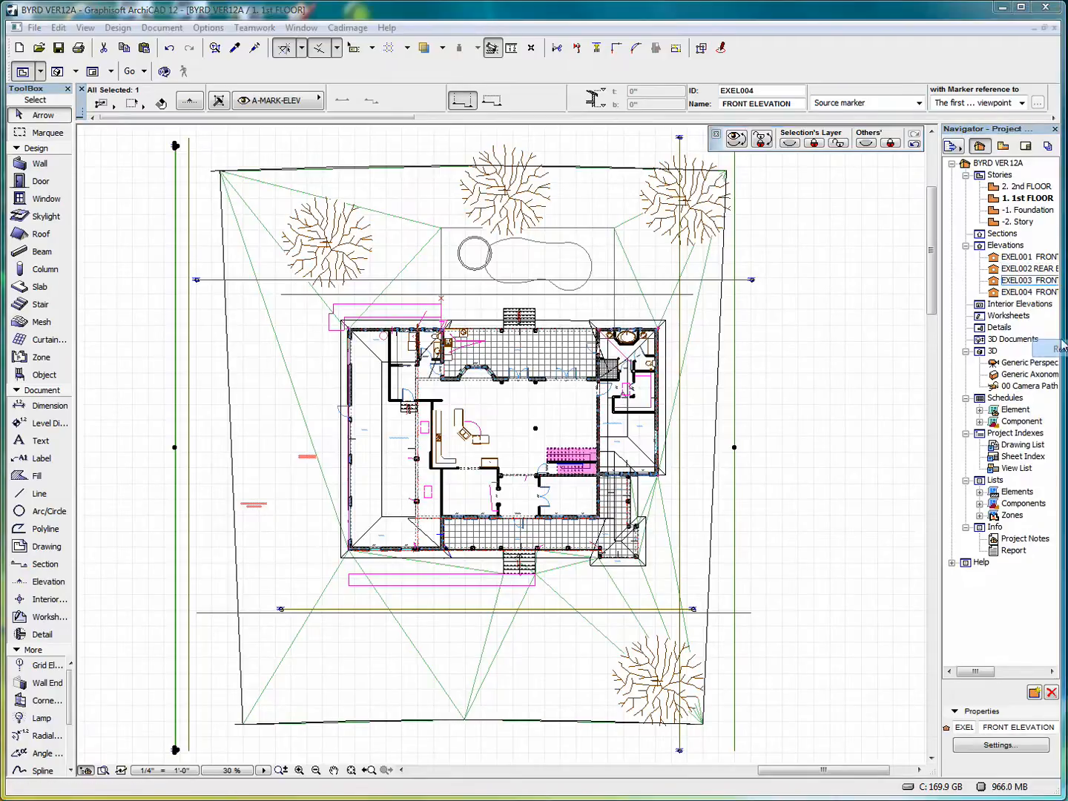
drag(616, 331, 573, 331)
text(RIGHT S)
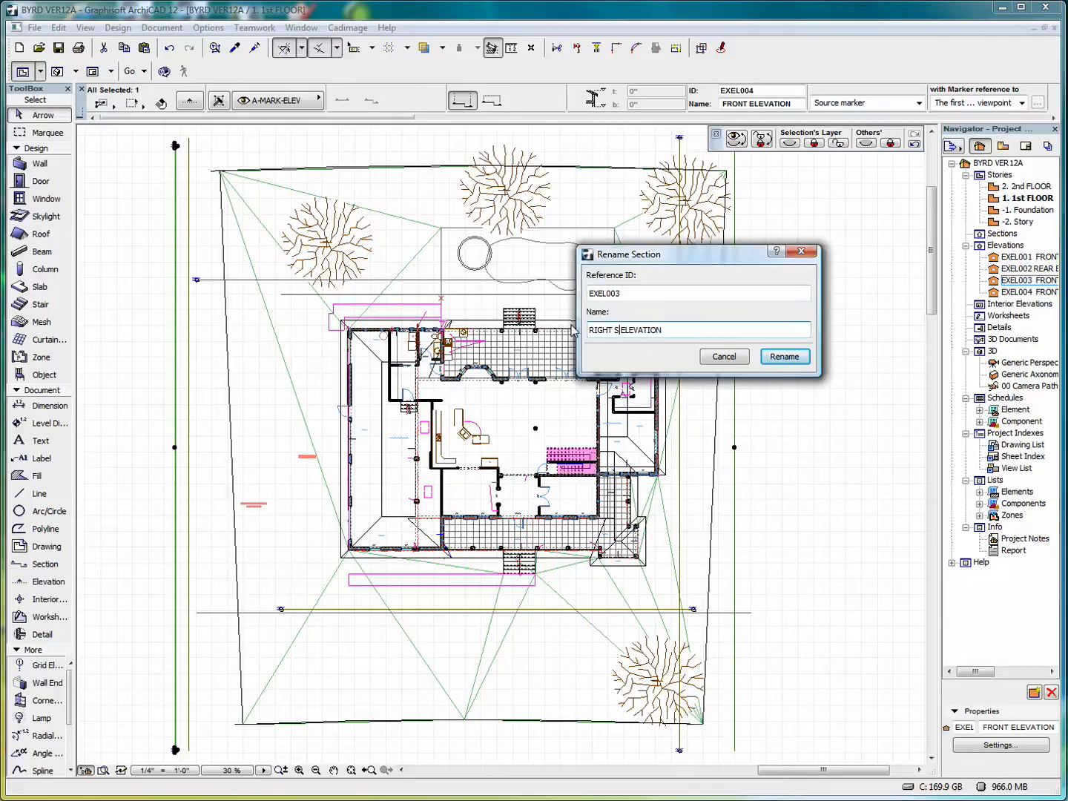
text(IDE)
click(784, 358)
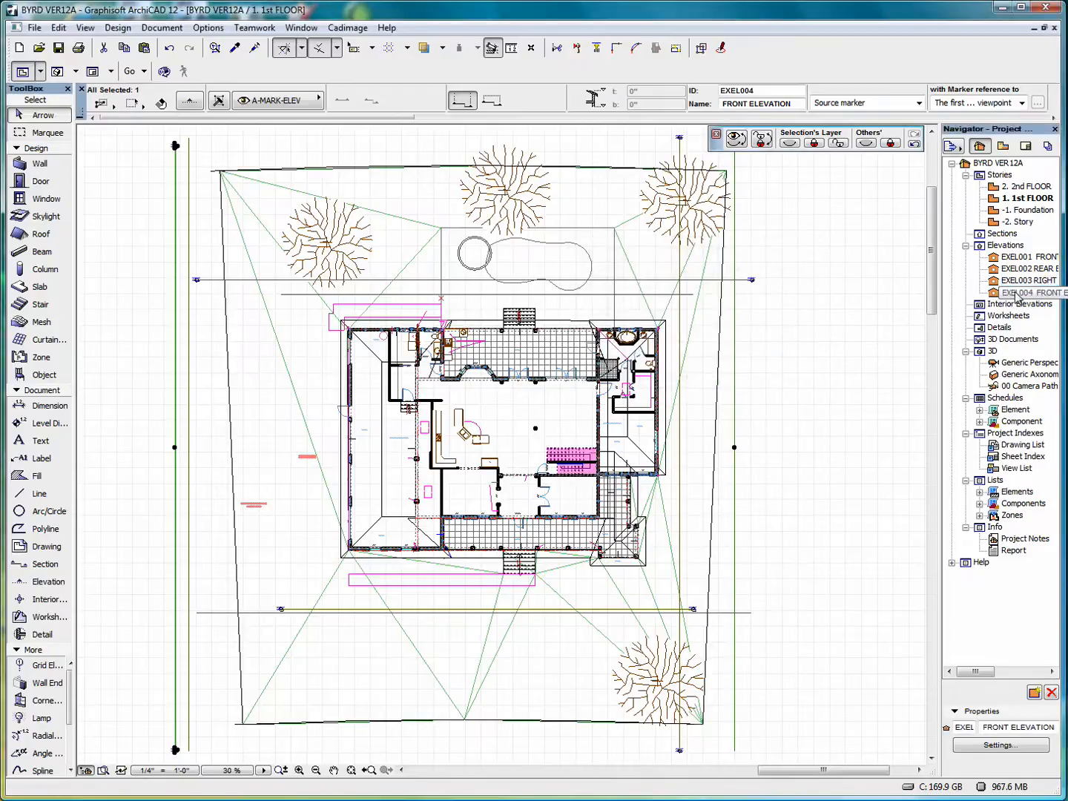
Rename elevation EXEL004 to LEFT SIDE ELEVATION
right_click(1016, 293)
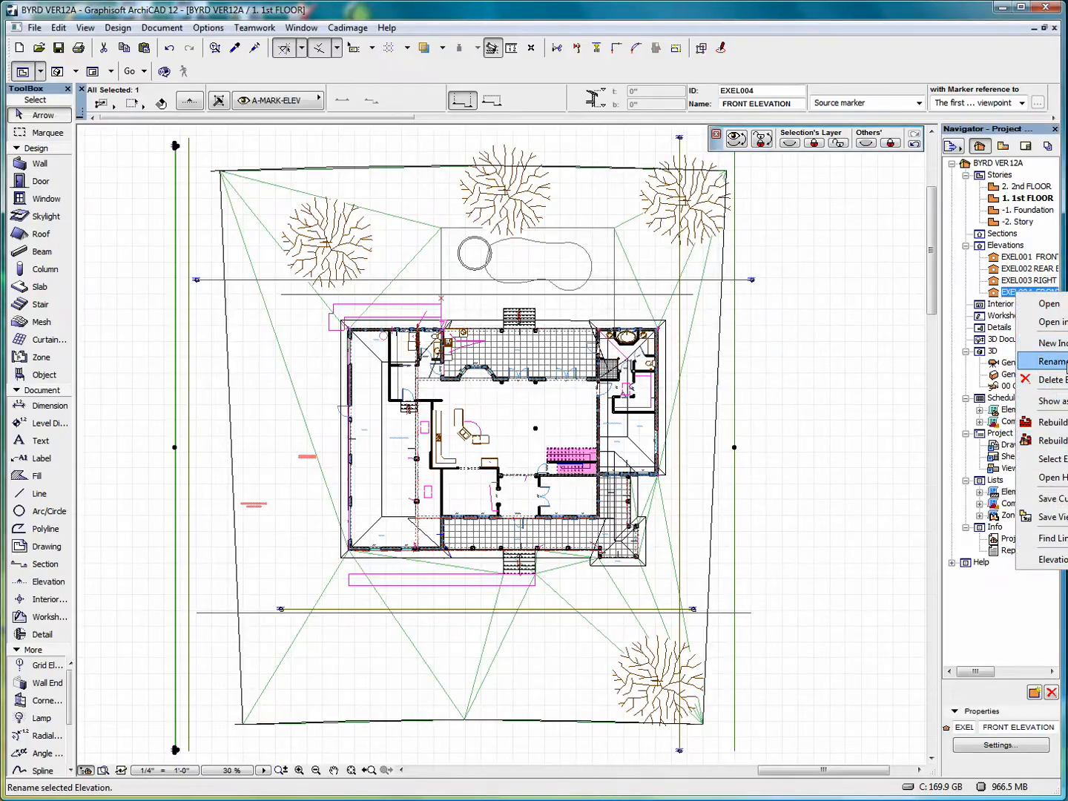
click(1042, 361)
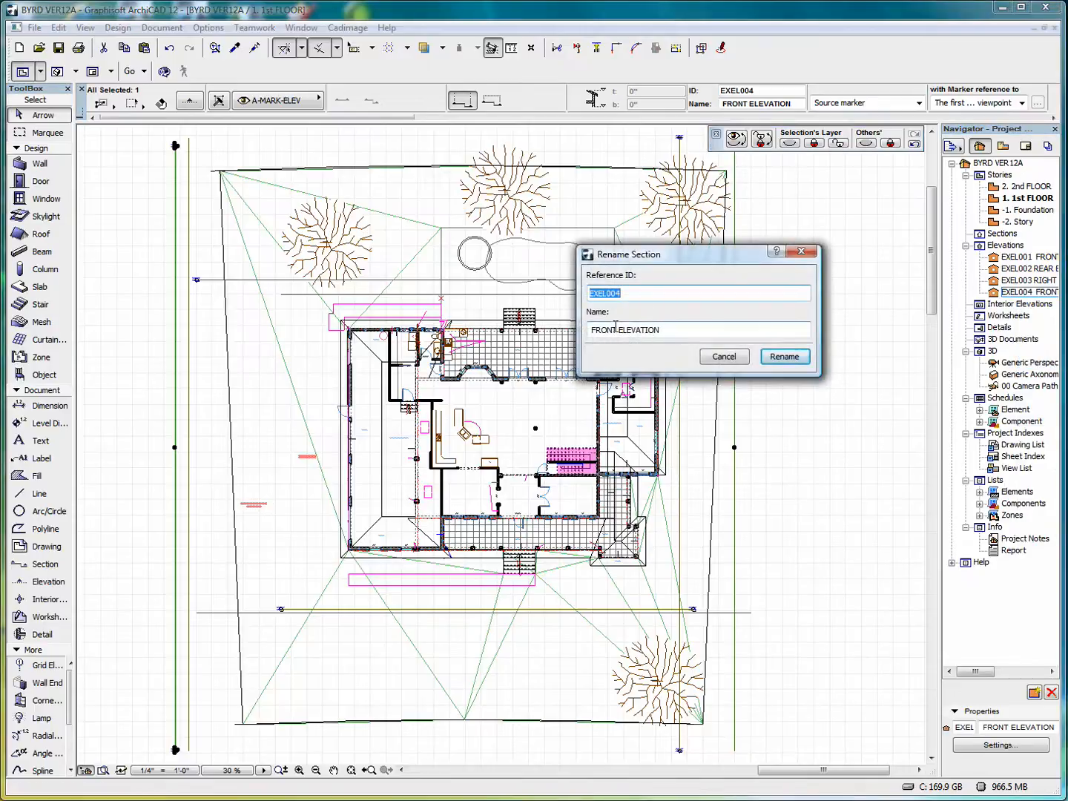
double_click(605, 330)
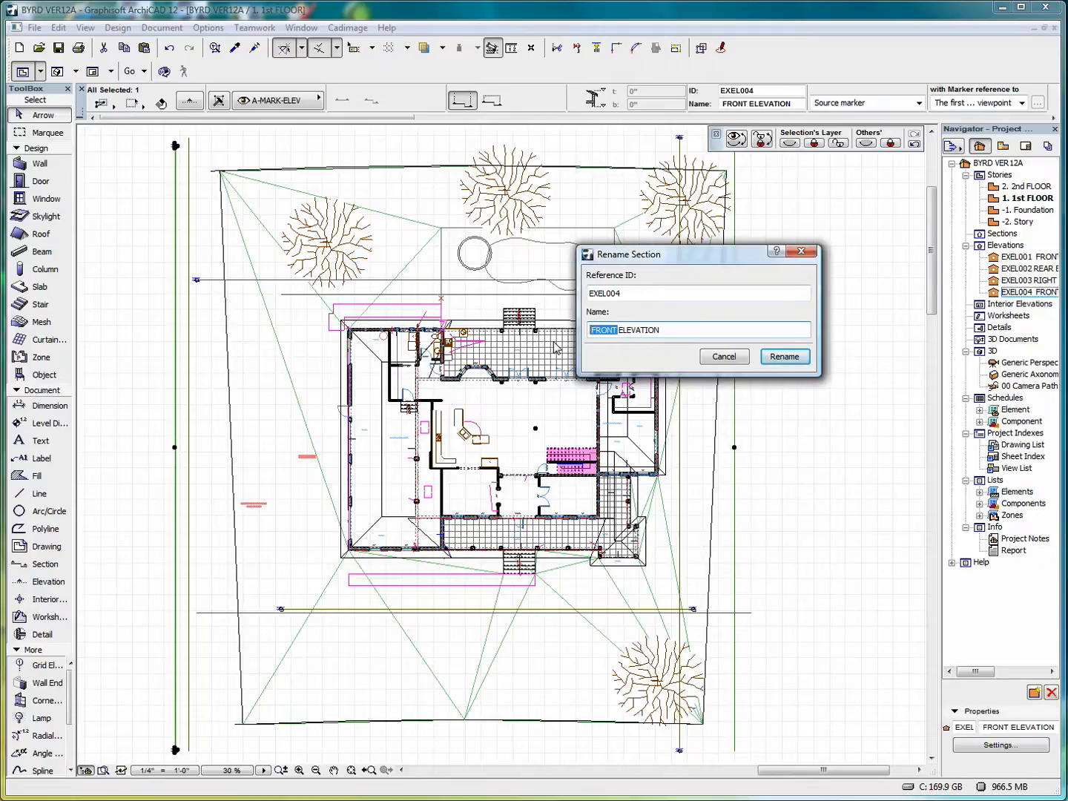
text(LEFT SIDE)
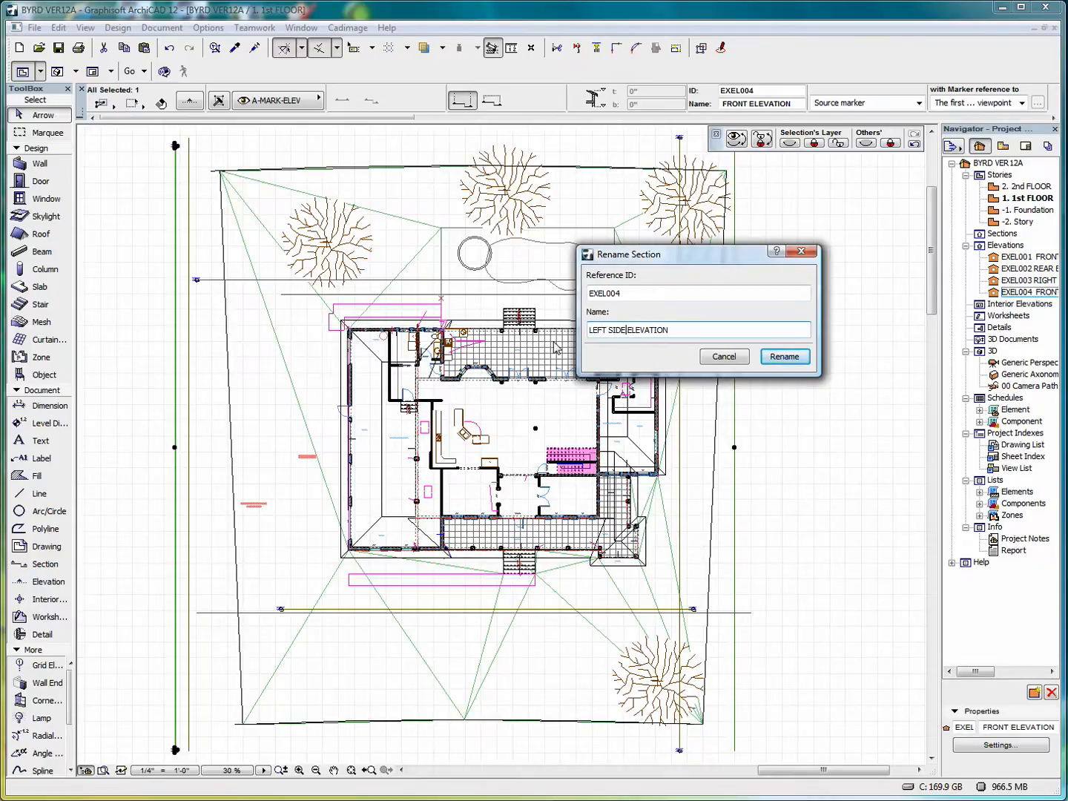
click(785, 358)
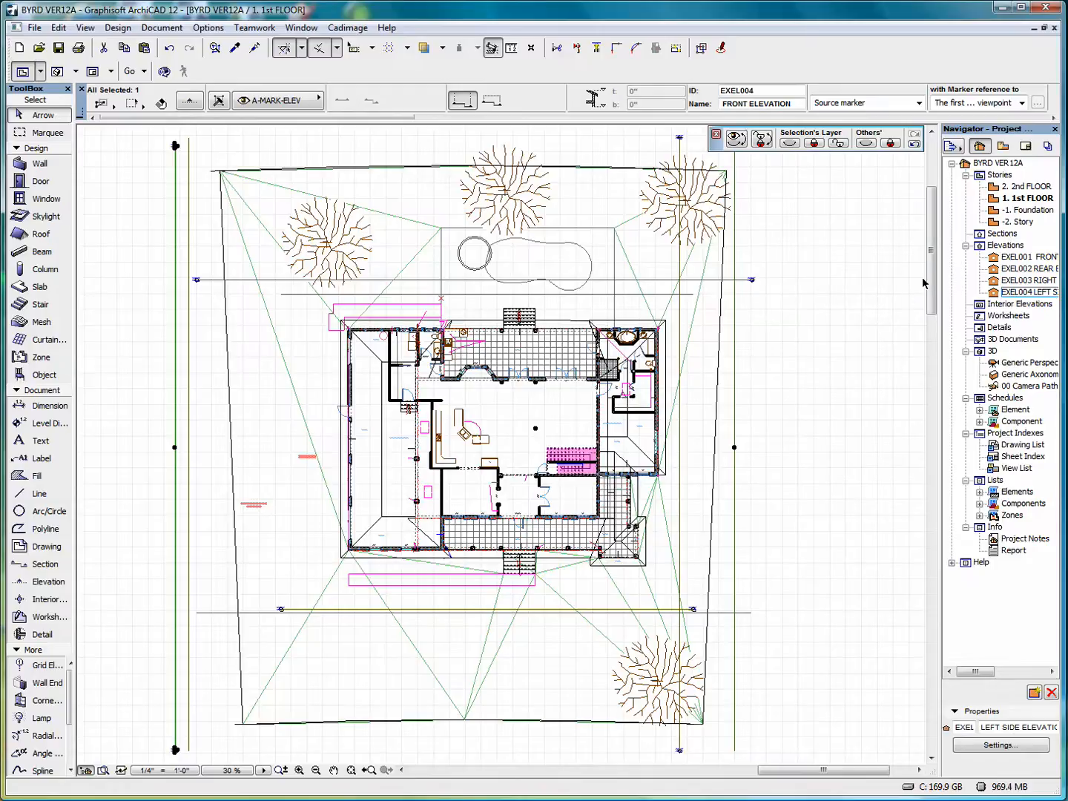
In the layout book, rename layout A-201 to FRONT ELEVATION
click(1027, 147)
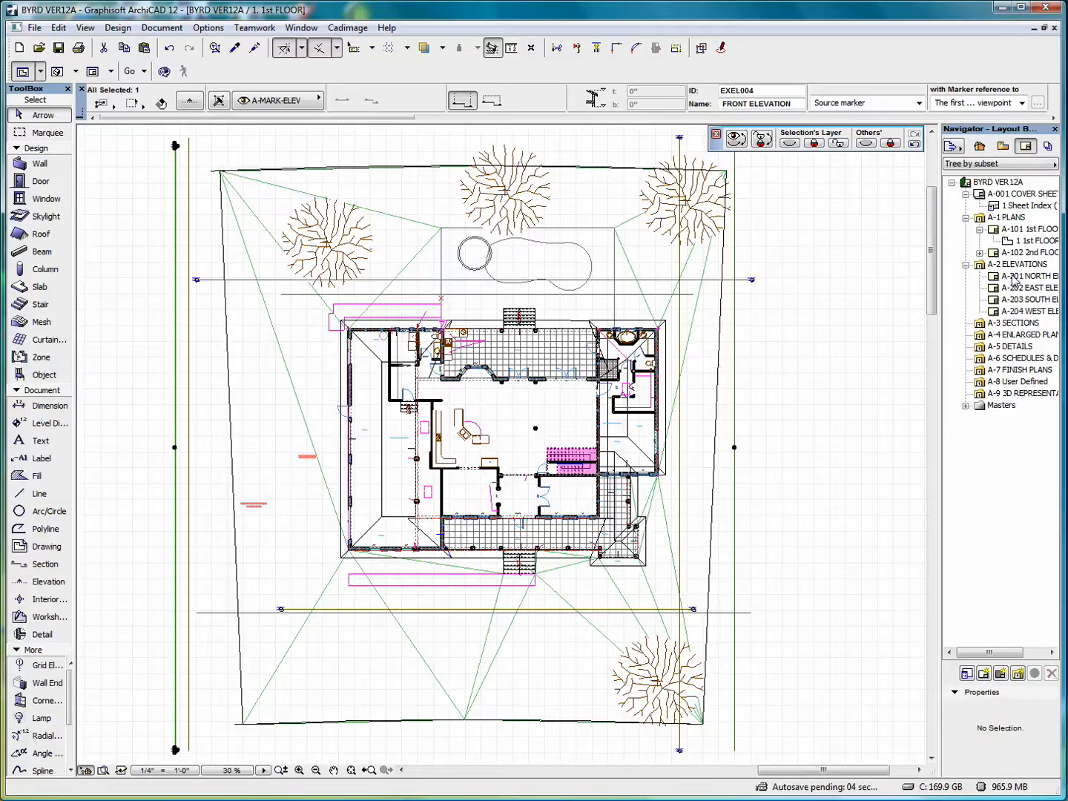
right_click(1018, 279)
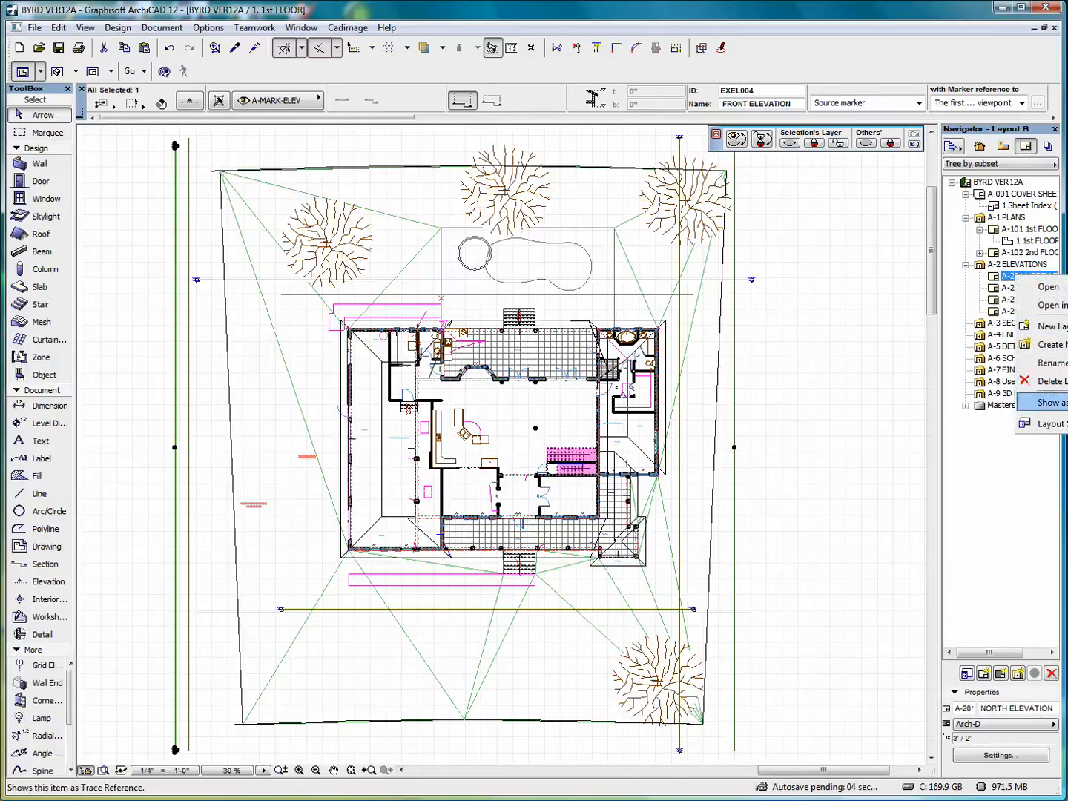
click(1050, 362)
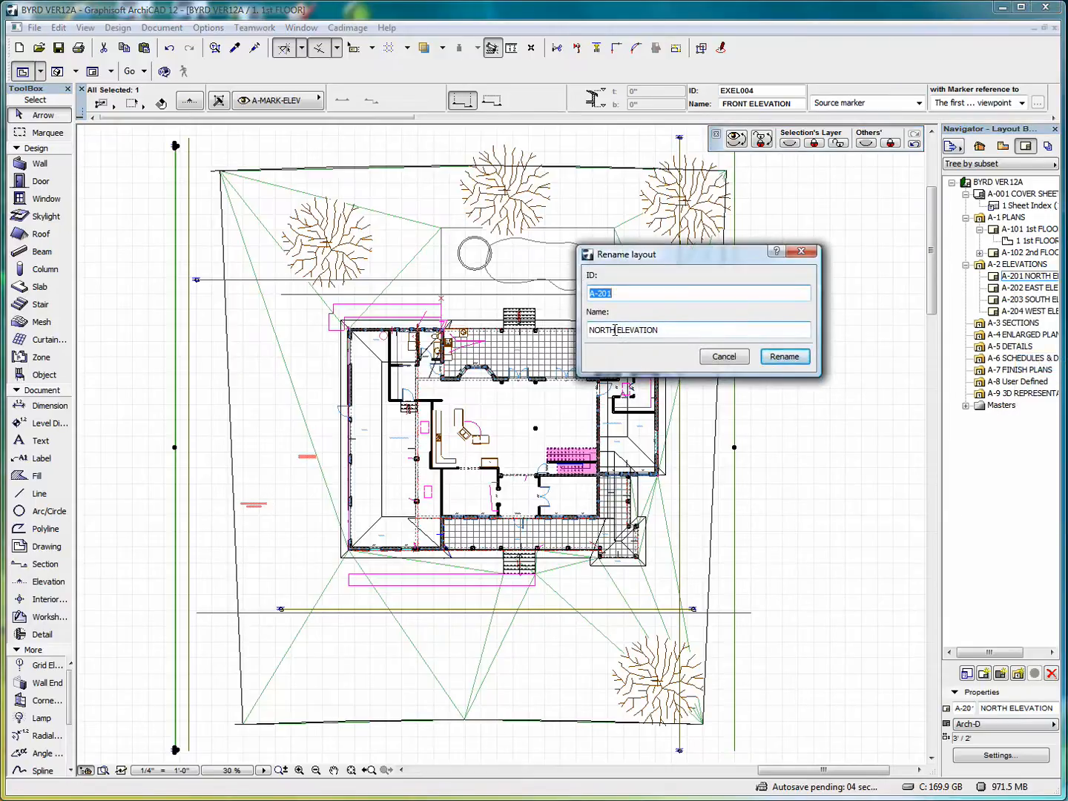
drag(615, 330, 576, 332)
text(FRO)
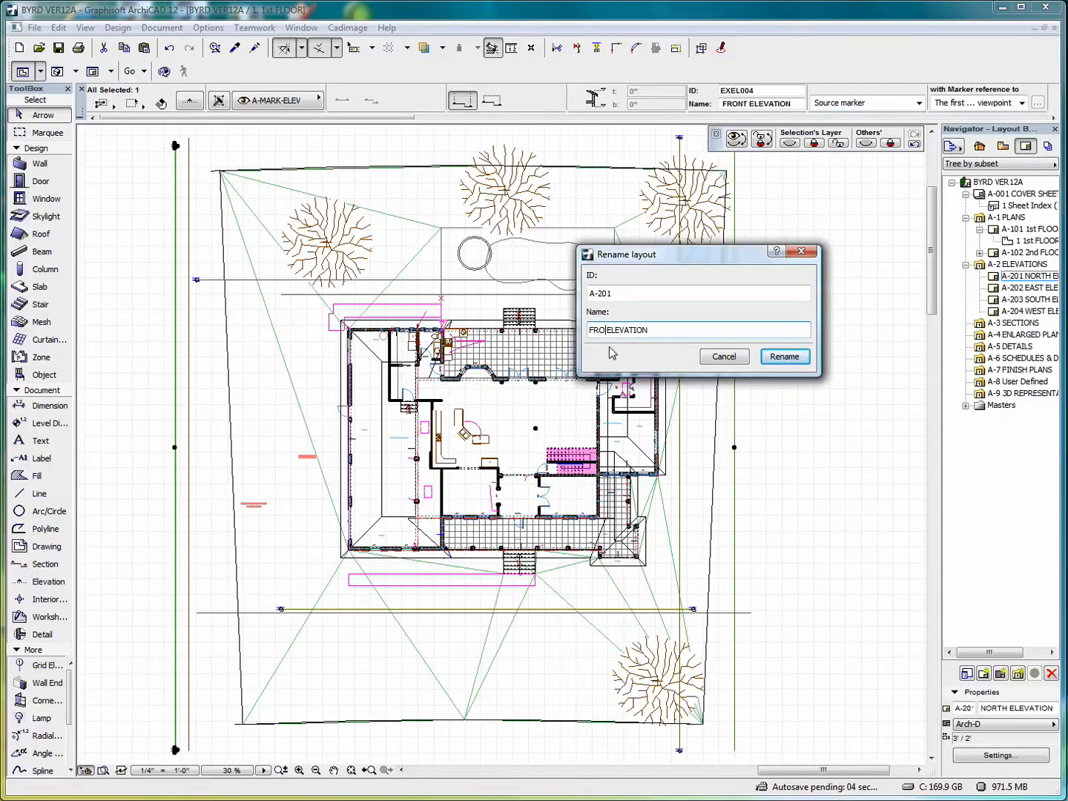
text(N)
text(T)
click(788, 358)
Rename layout A-202 to REAR ELEVATION
right_click(1041, 289)
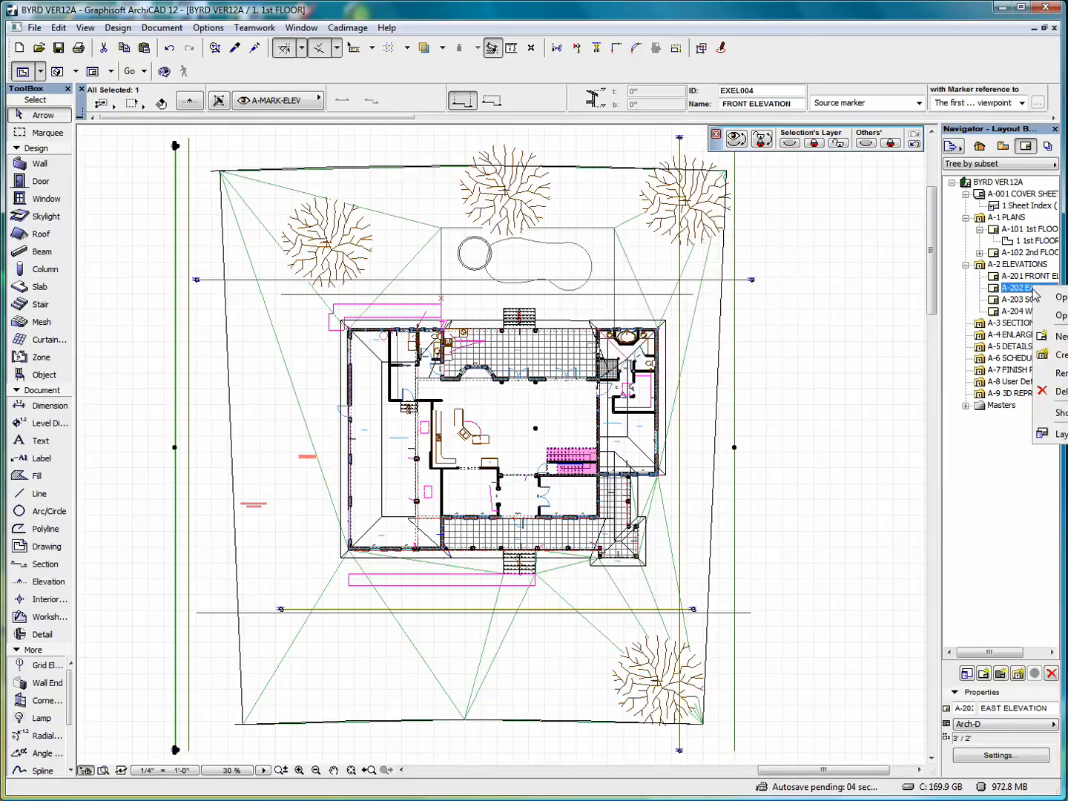
click(1057, 374)
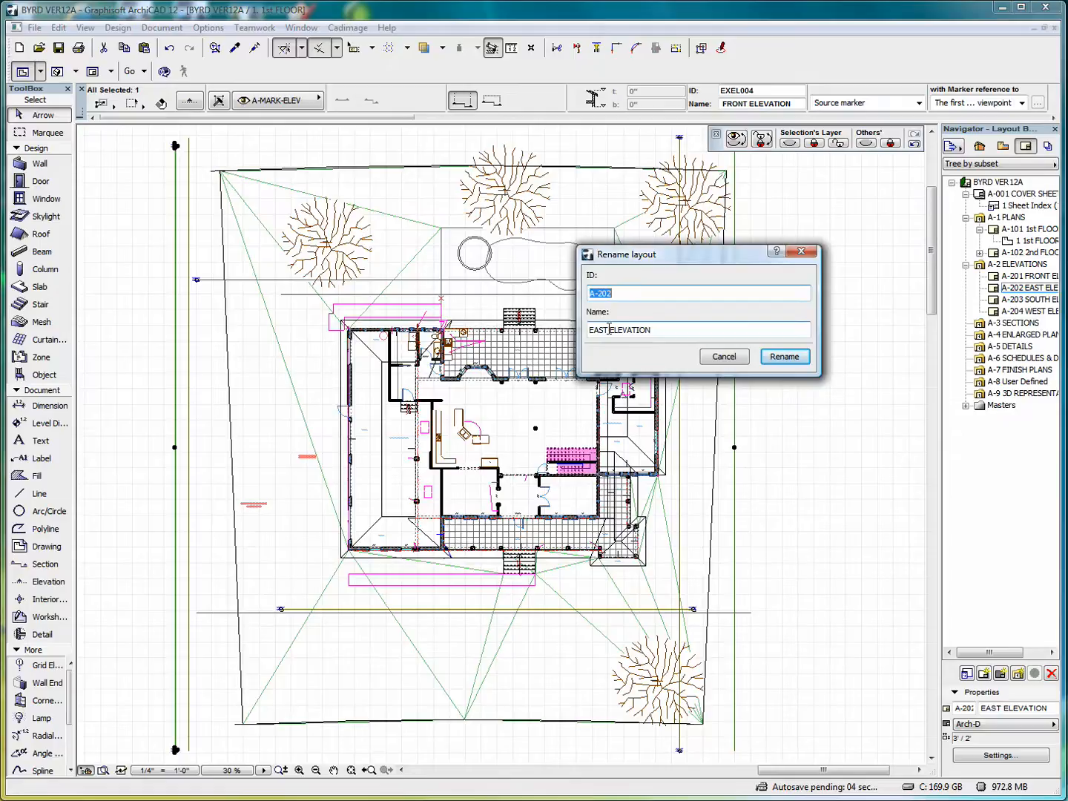
drag(609, 330, 572, 329)
text(REAR)
click(783, 358)
Rename layout A-203 to RIGHT SIDE ELEVATION
click(1023, 301)
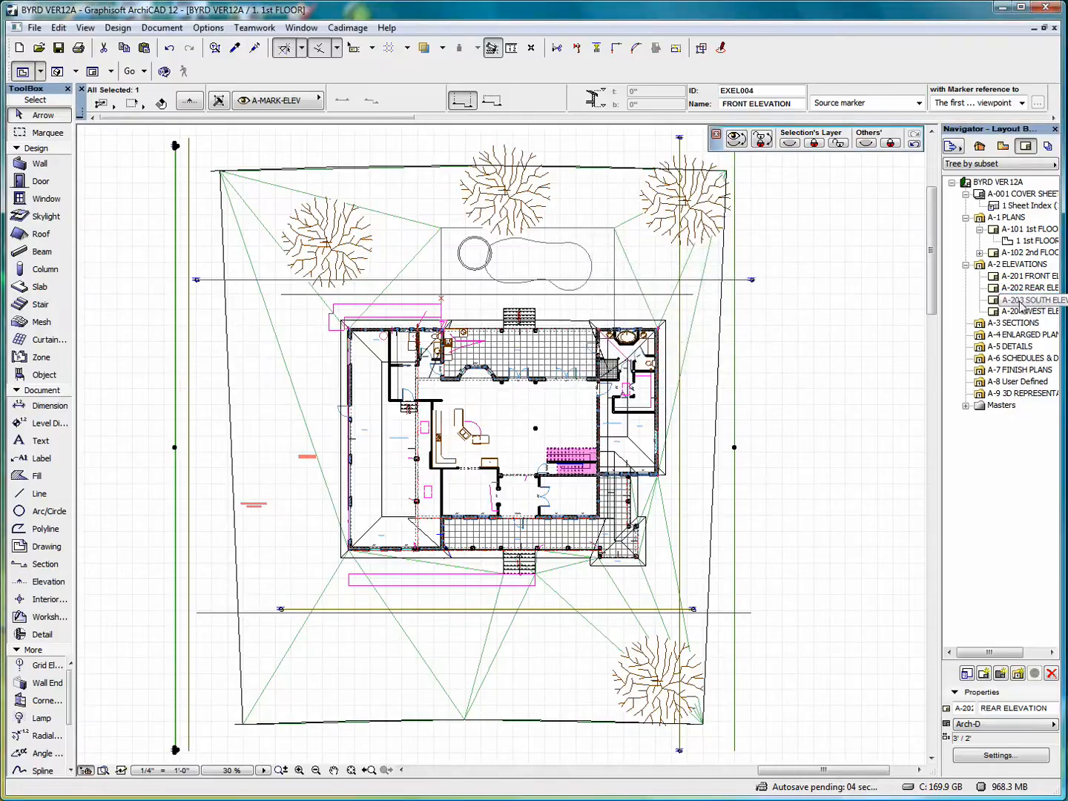
right_click(1022, 300)
click(1038, 389)
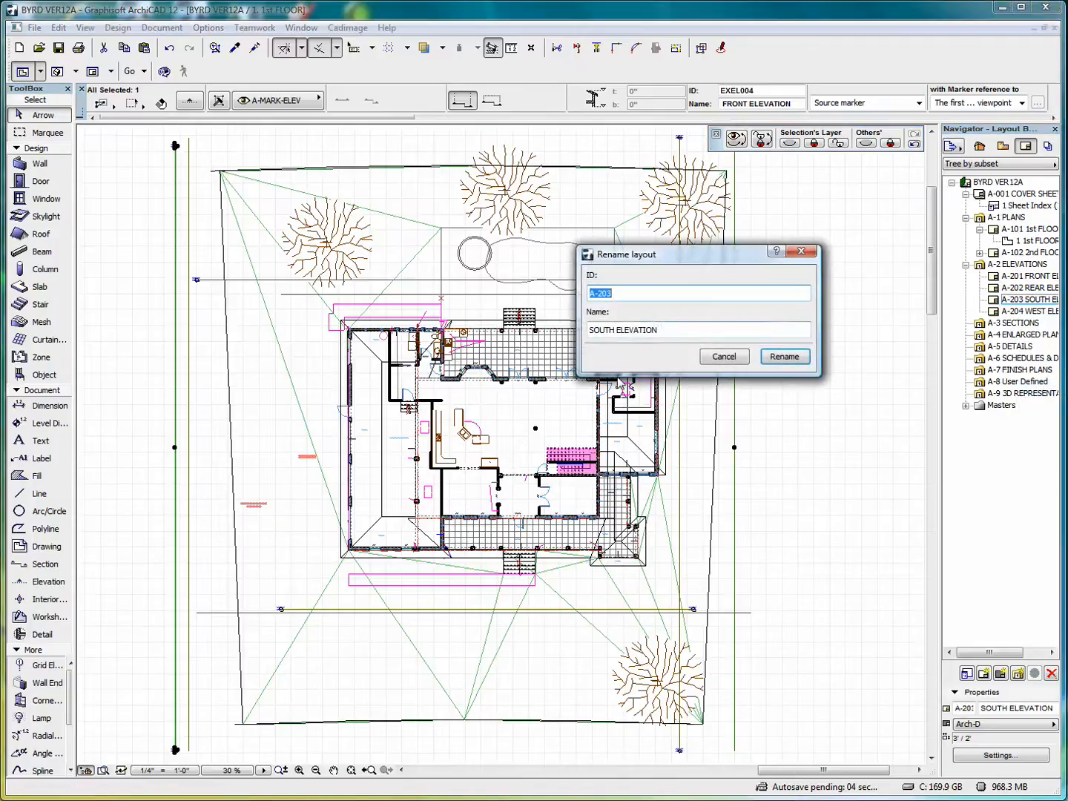
double_click(614, 329)
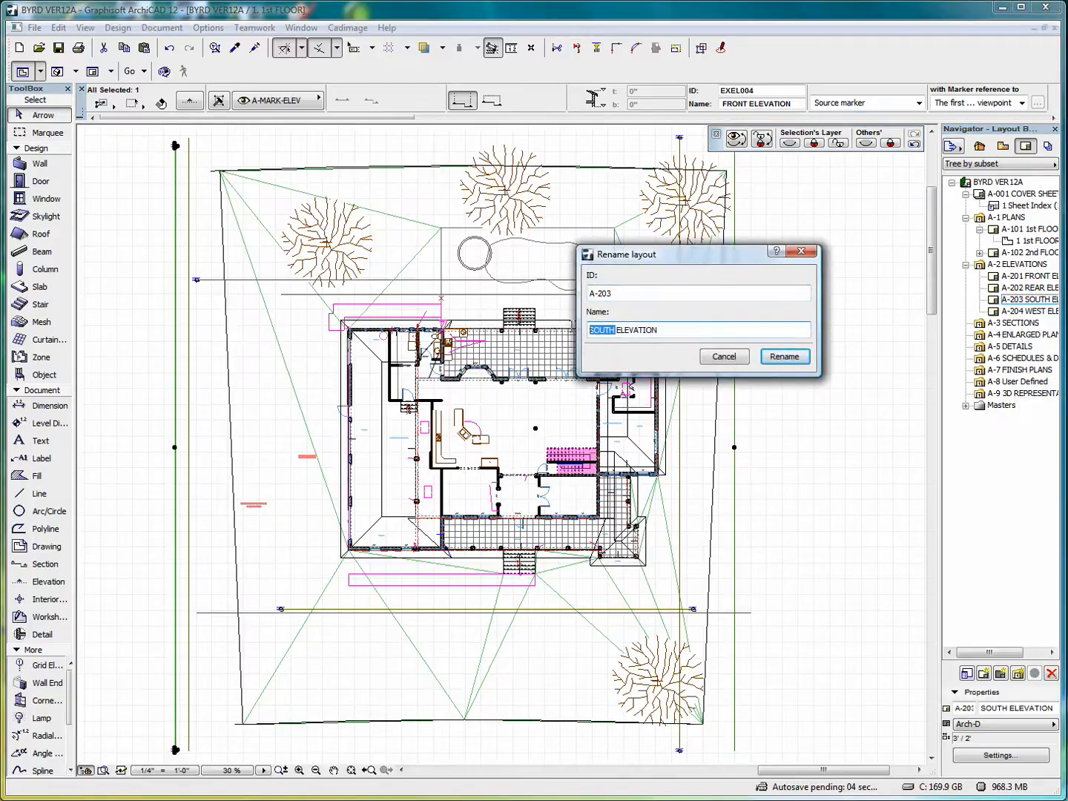
text(RIGHT SIDE)
click(785, 357)
Rename layout A-204 to LEFT SIDE ELEVATION
click(1019, 312)
right_click(1019, 314)
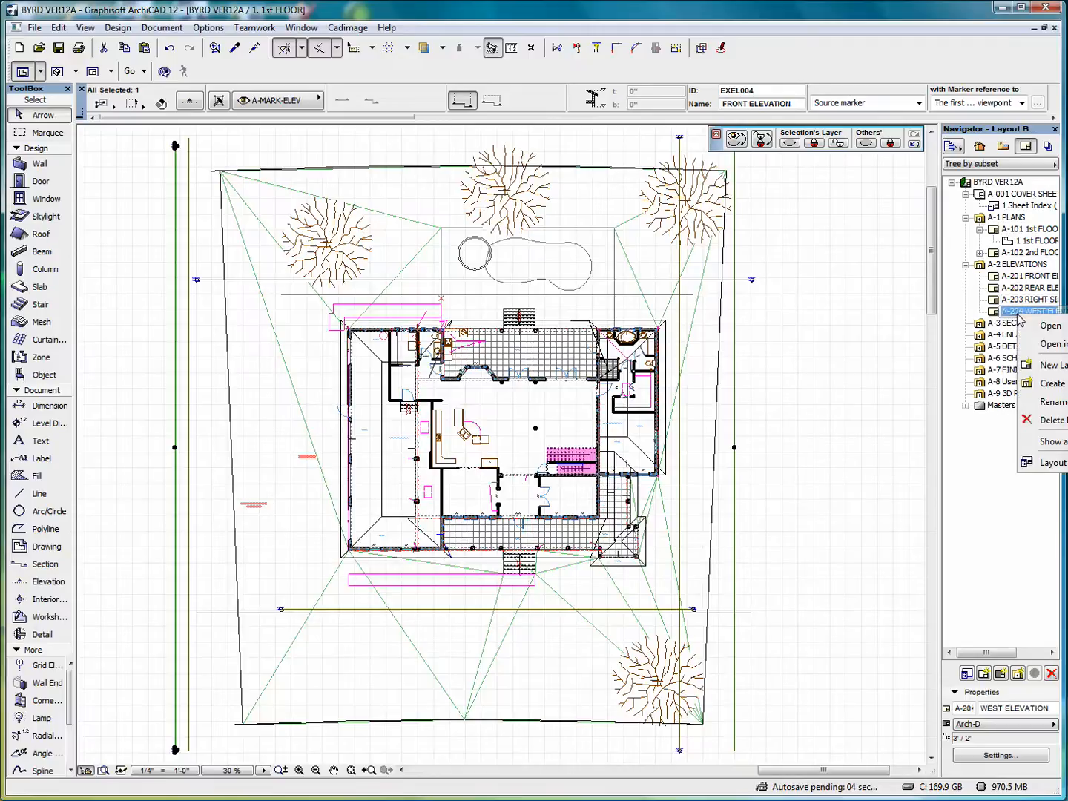
click(1050, 401)
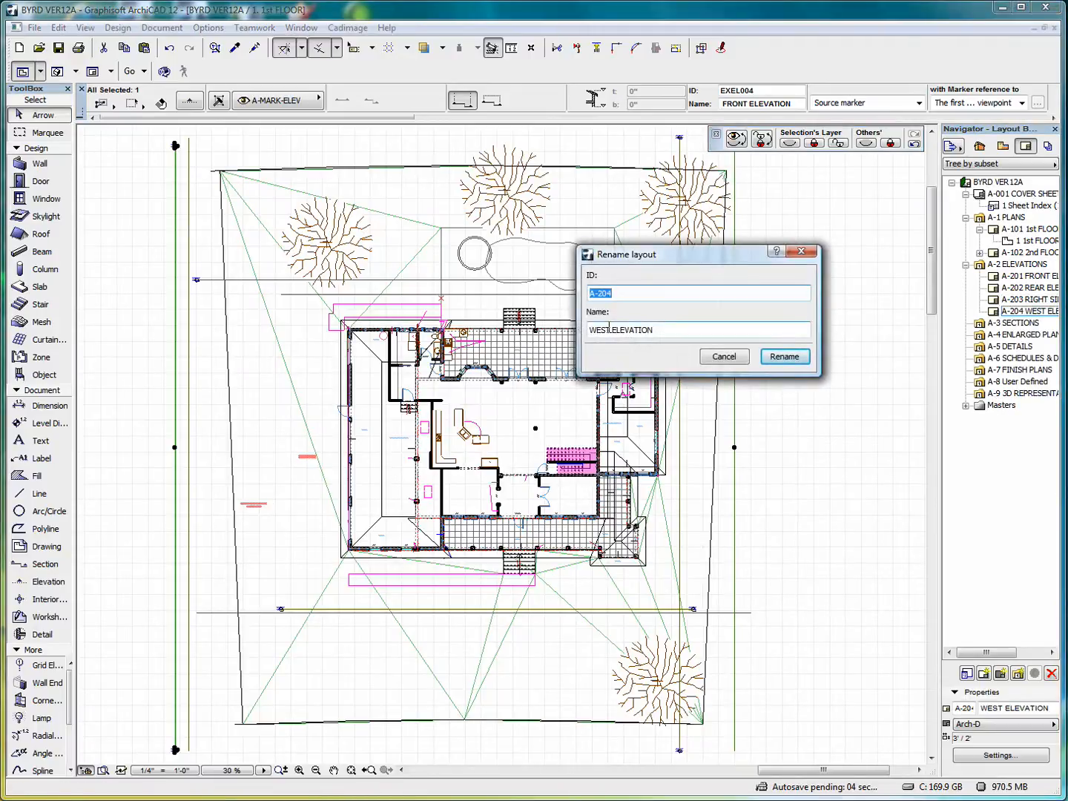
drag(609, 329, 590, 330)
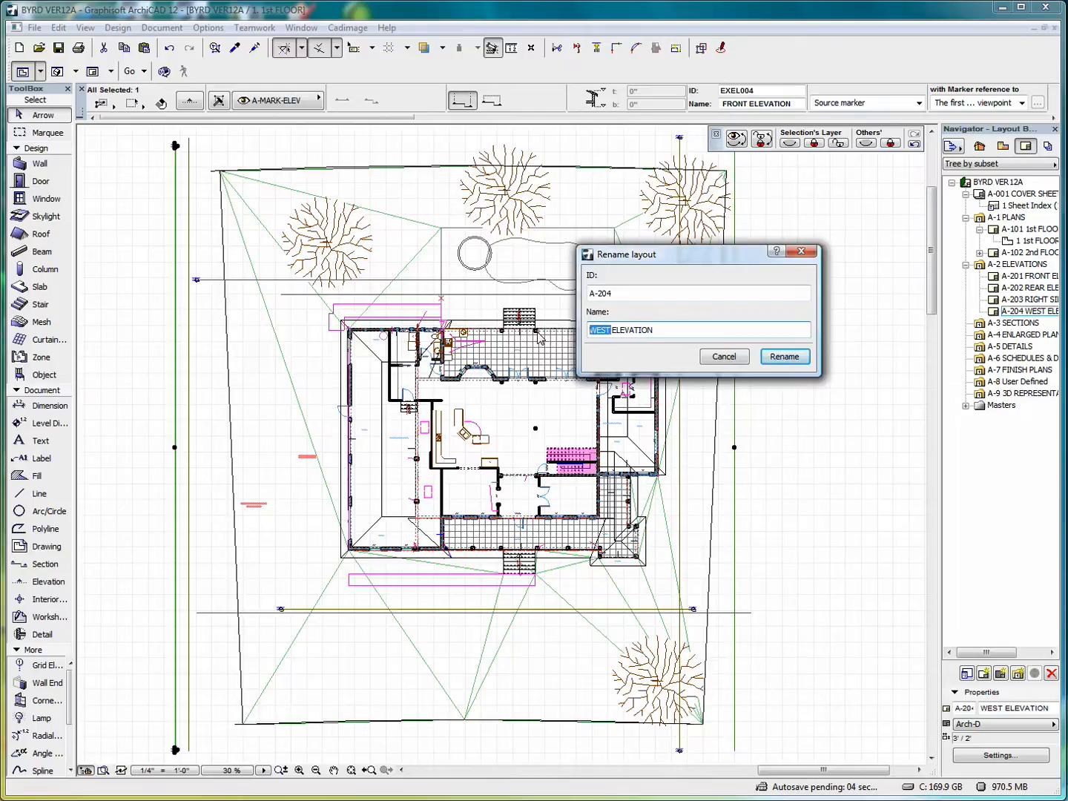
text(LEFT SIDE)
click(785, 357)
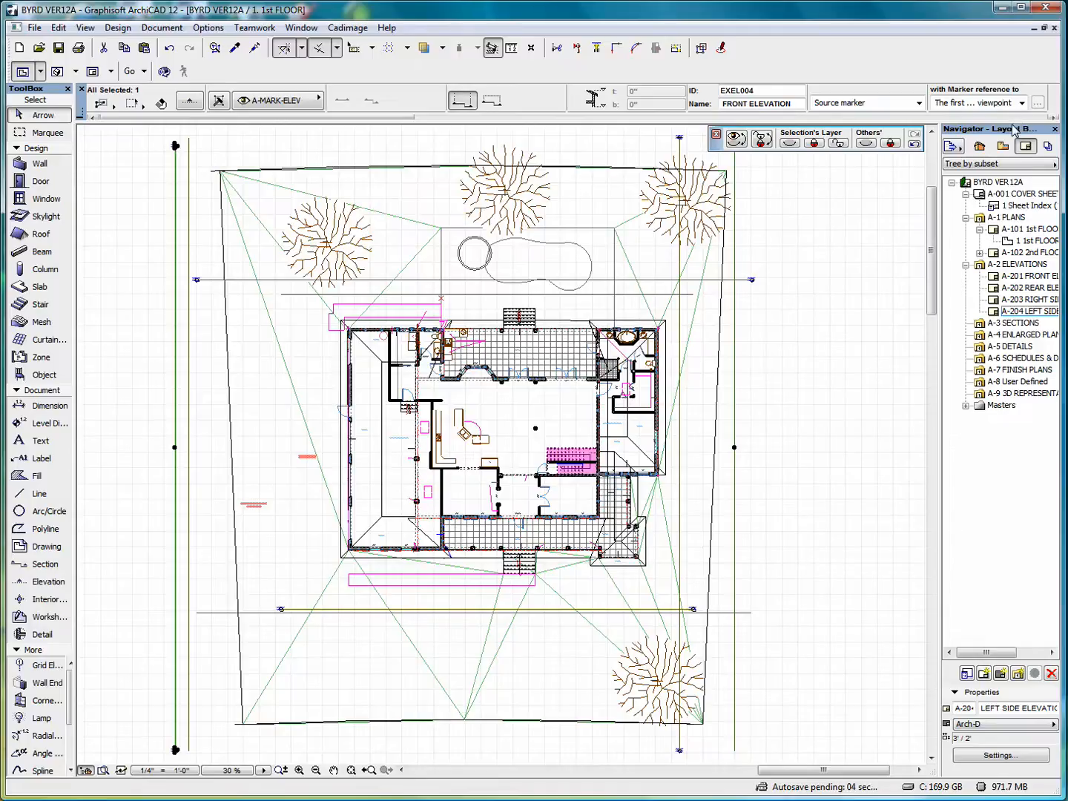
Open the A-201 FRONT ELEVATION layout and place the saved EXEL001 front elevation view from the view map on the sheet
double_click(1025, 280)
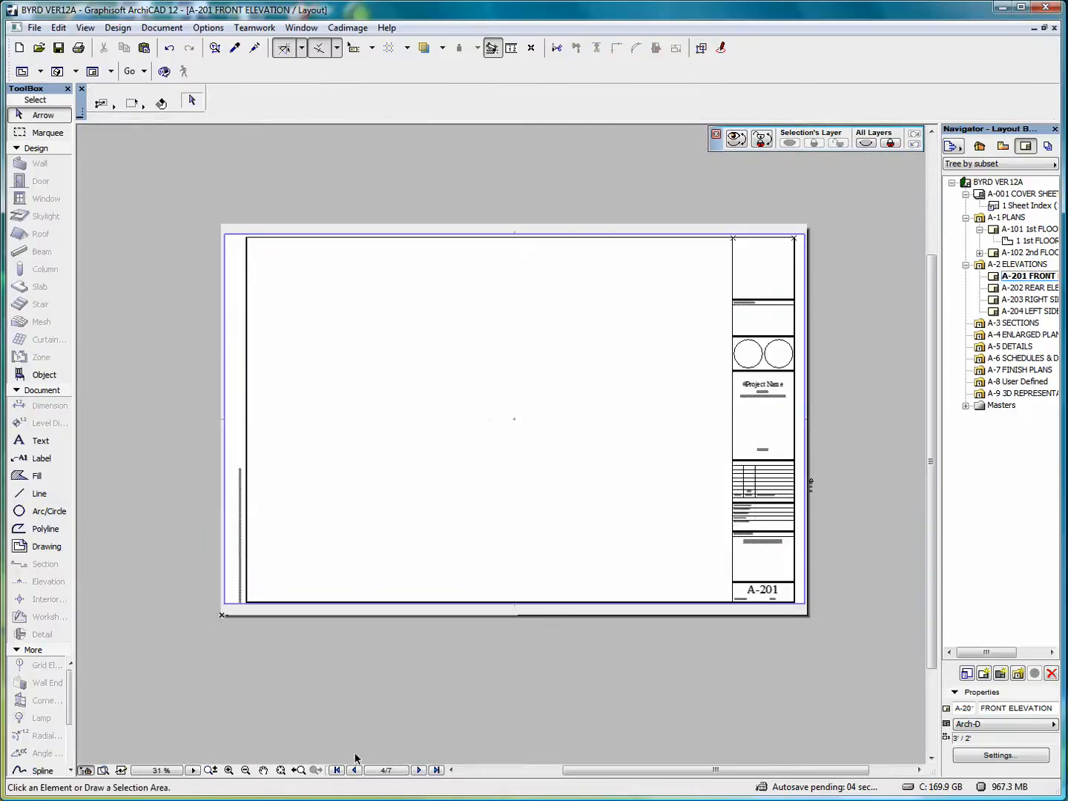
click(281, 772)
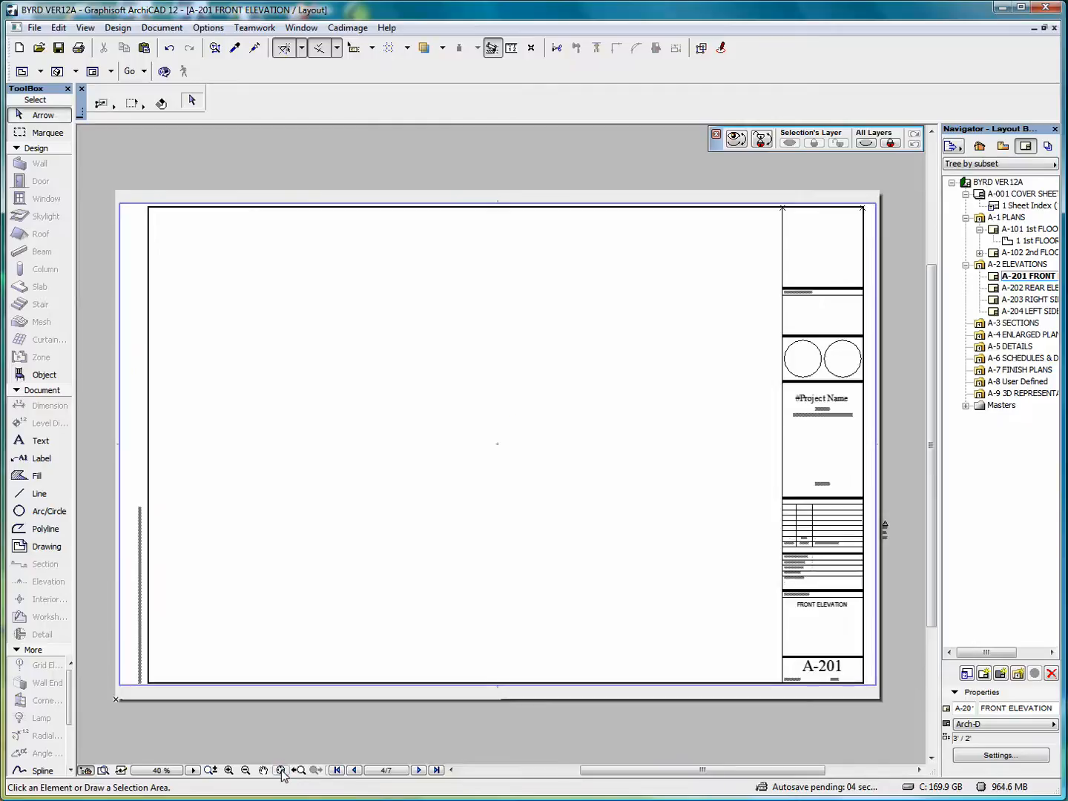
click(1003, 146)
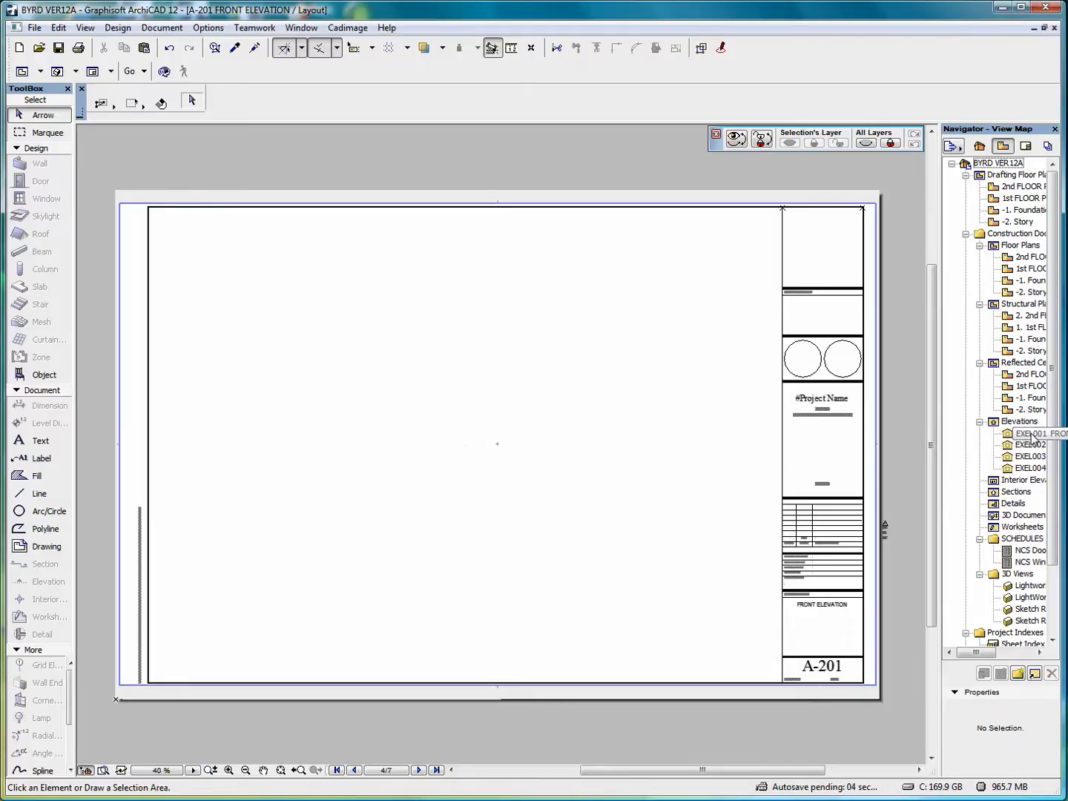
drag(1031, 436, 451, 473)
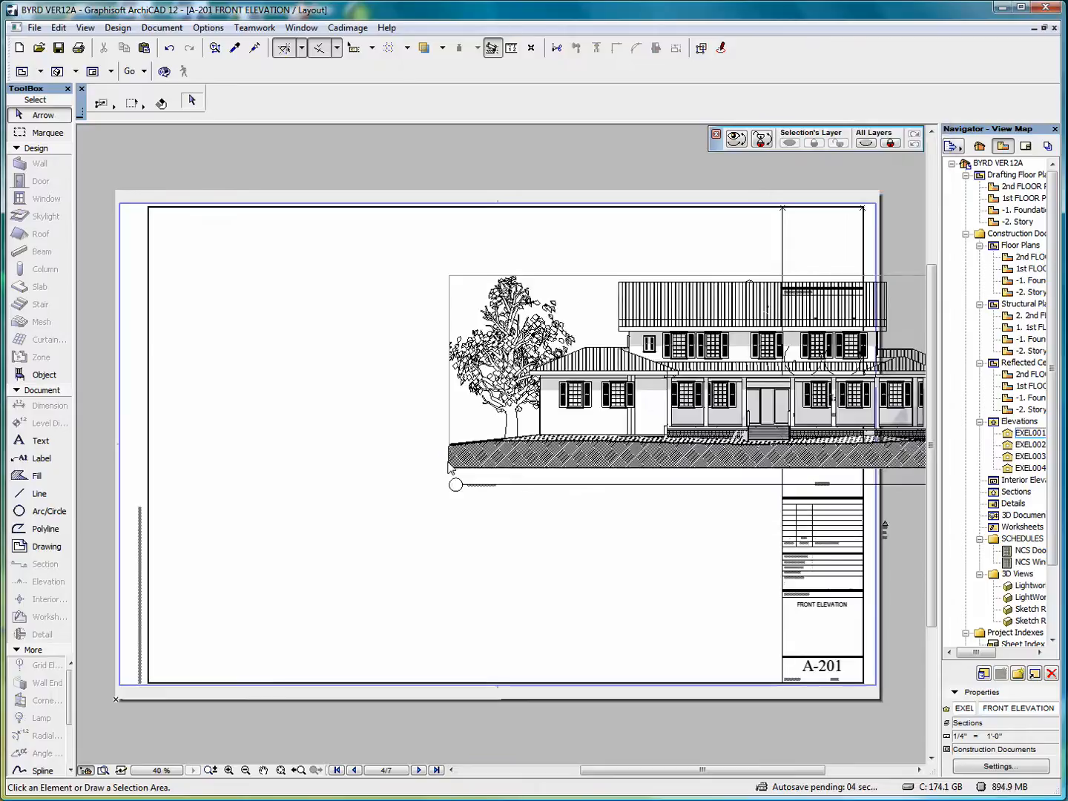
Move the front elevation drawing so it sits centred on the sheet, clear of the title block
click(454, 280)
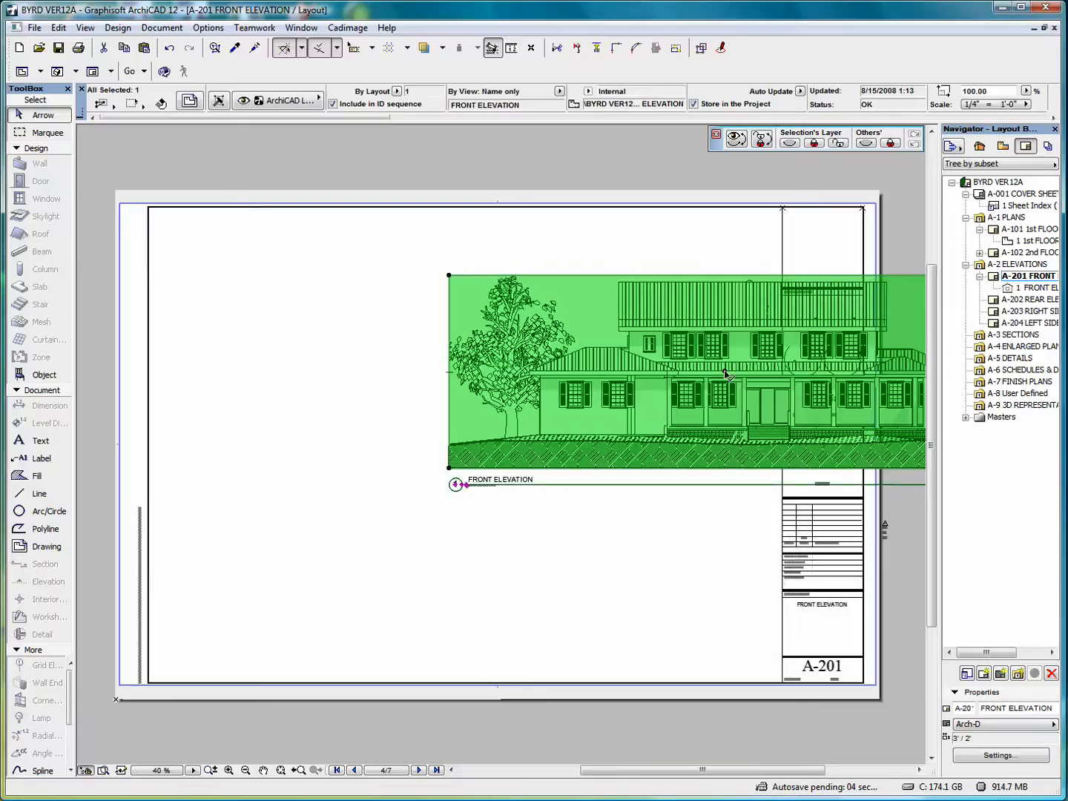
click(726, 373)
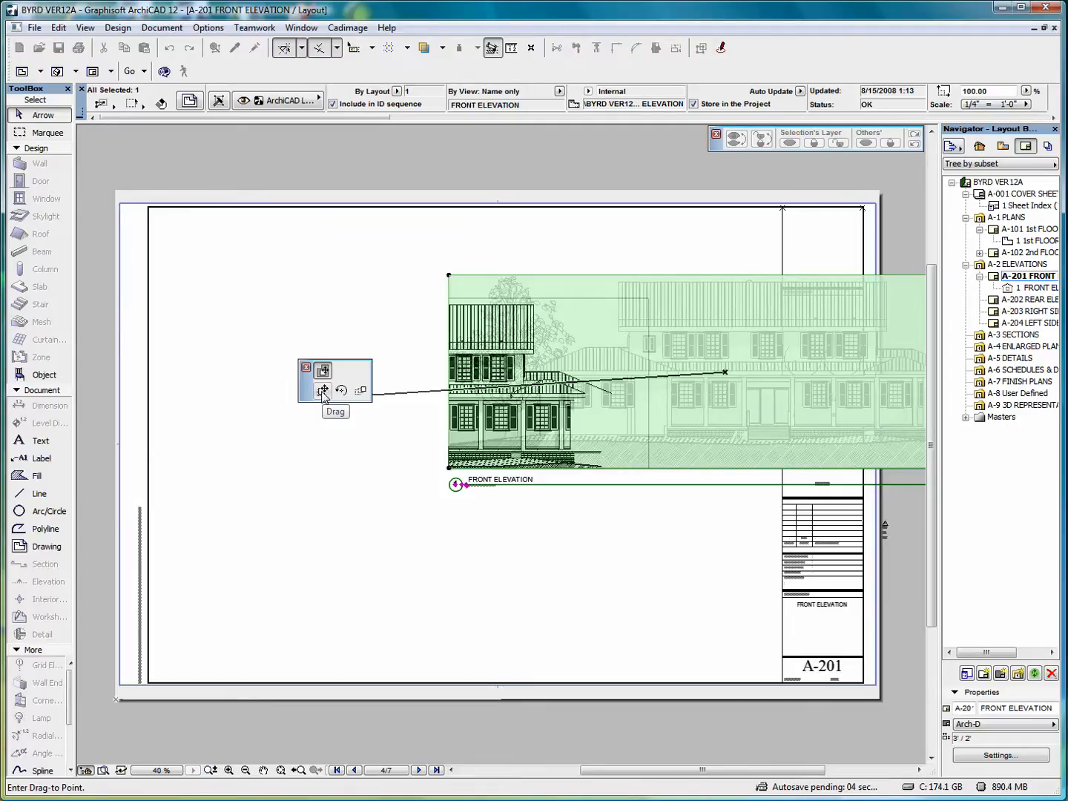
click(323, 391)
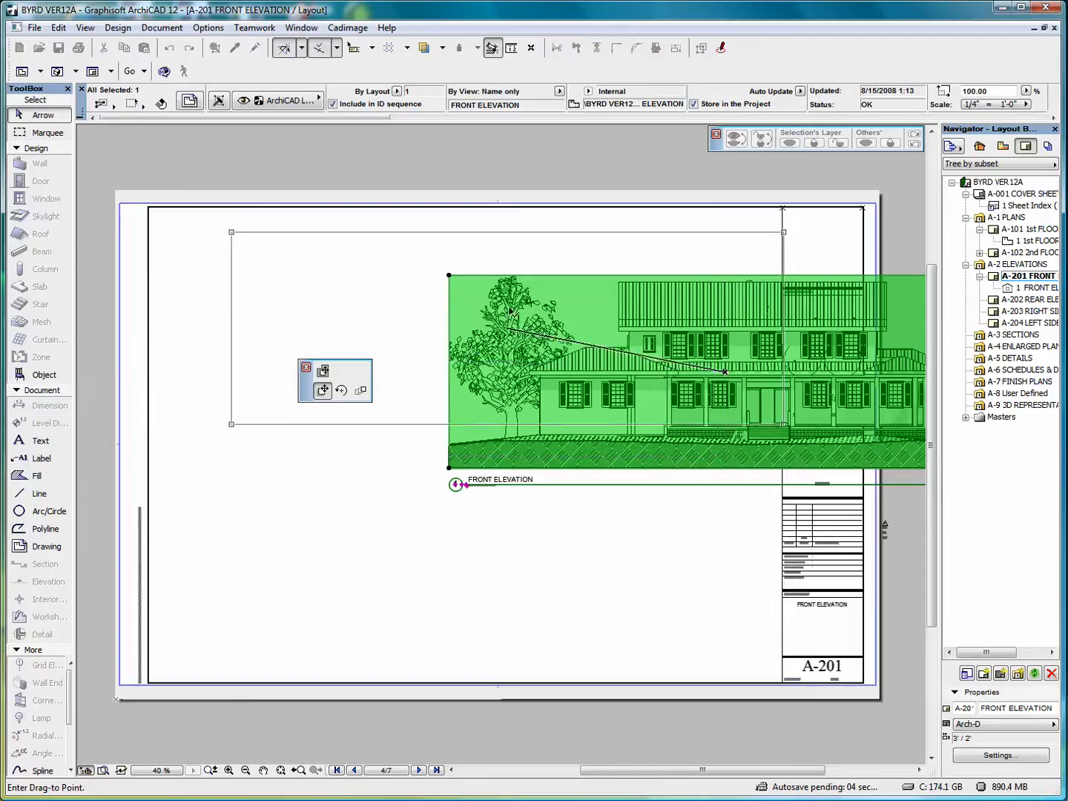
click(470, 437)
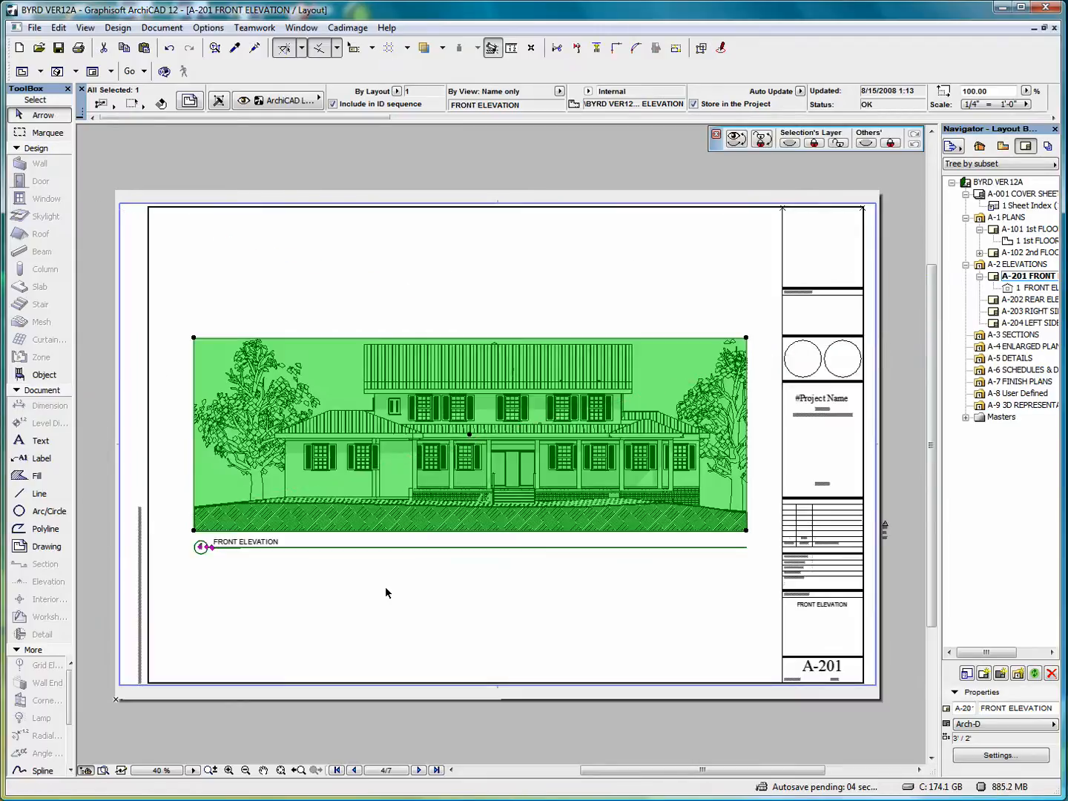
Open the A-202 REAR ELEVATION layout and place the saved EXEL002 rear elevation view from the view map on the sheet
key(Escape)
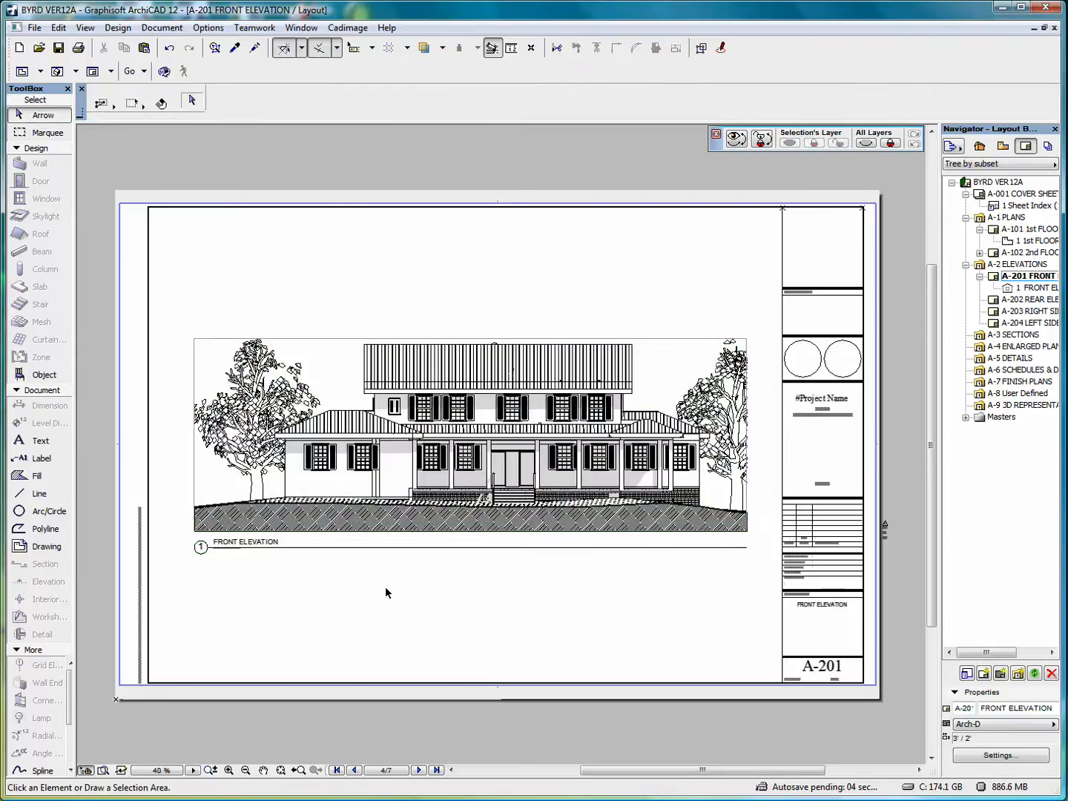
click(1018, 301)
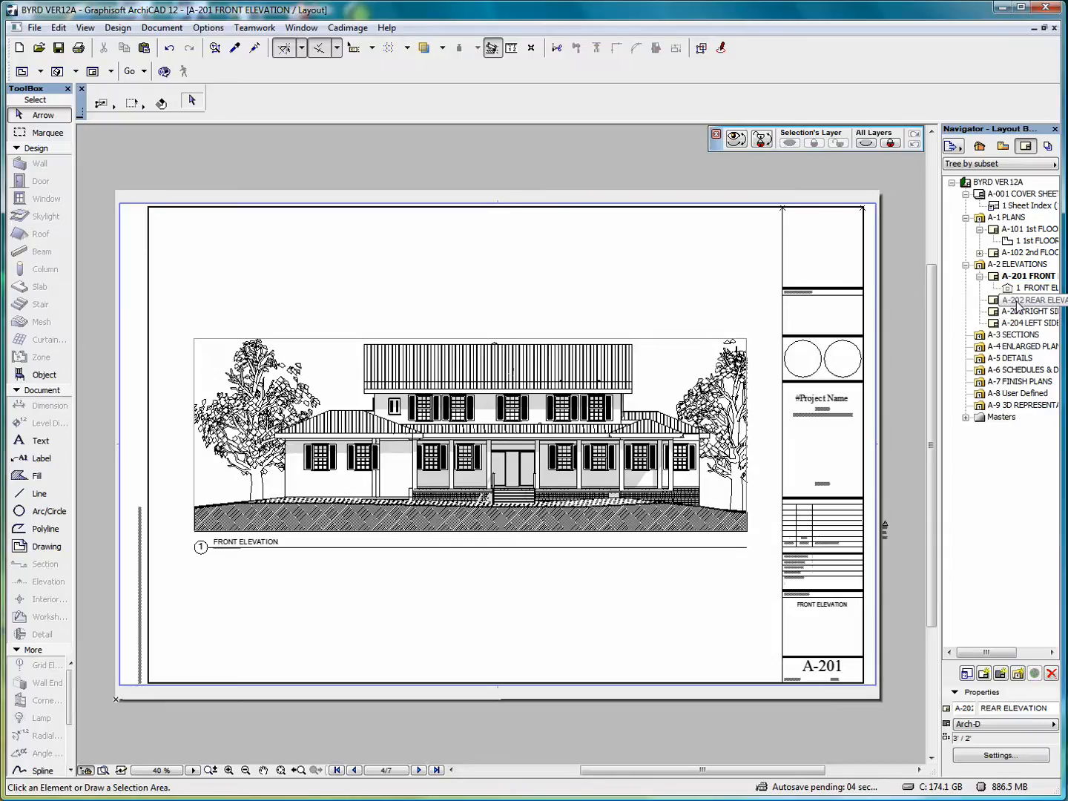
double_click(1018, 302)
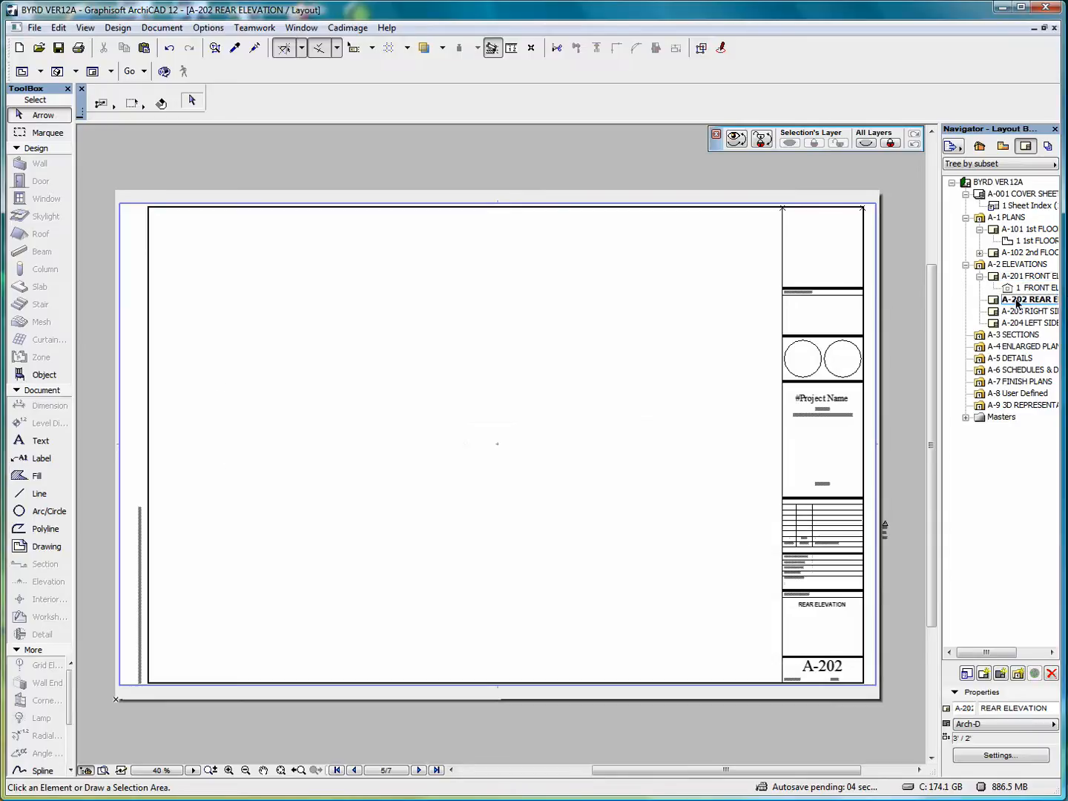
click(1004, 146)
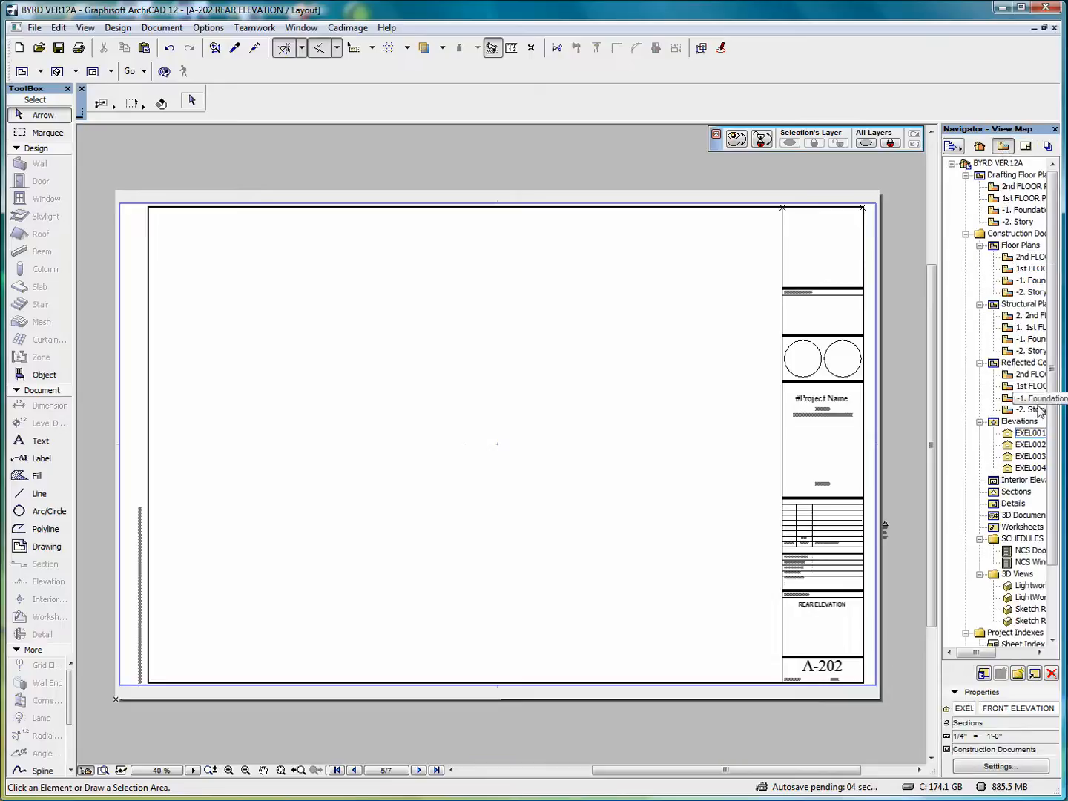
drag(1031, 449, 170, 523)
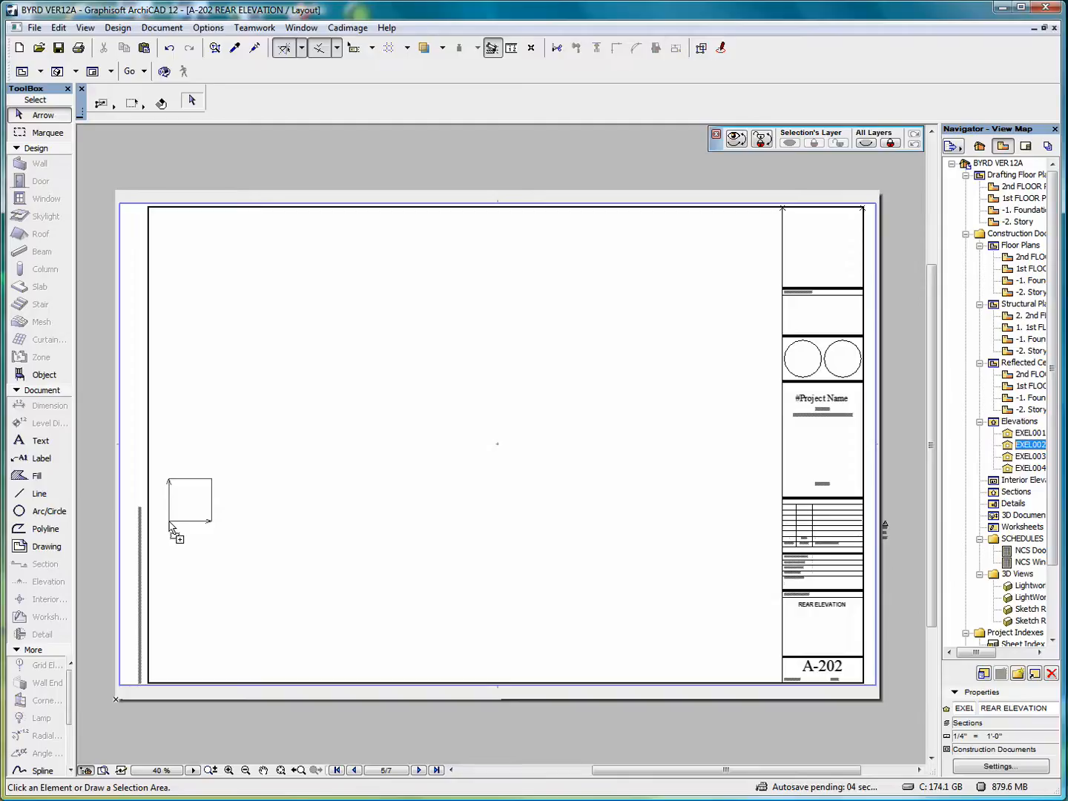
mouse_move(170, 525)
mouse_down()
mouse_move(176, 518)
mouse_move(165, 516)
mouse_up()
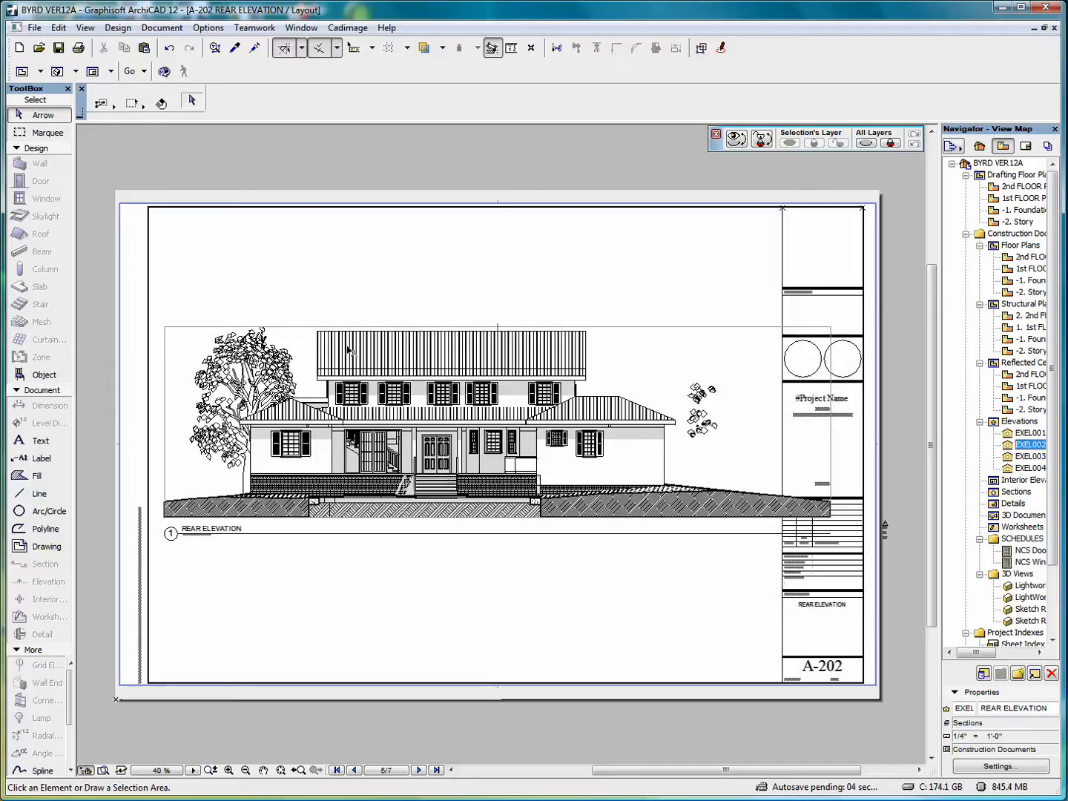
Crop the rear elevation drawing's frame on its right side, just past the house, so it clears the title block
click(832, 332)
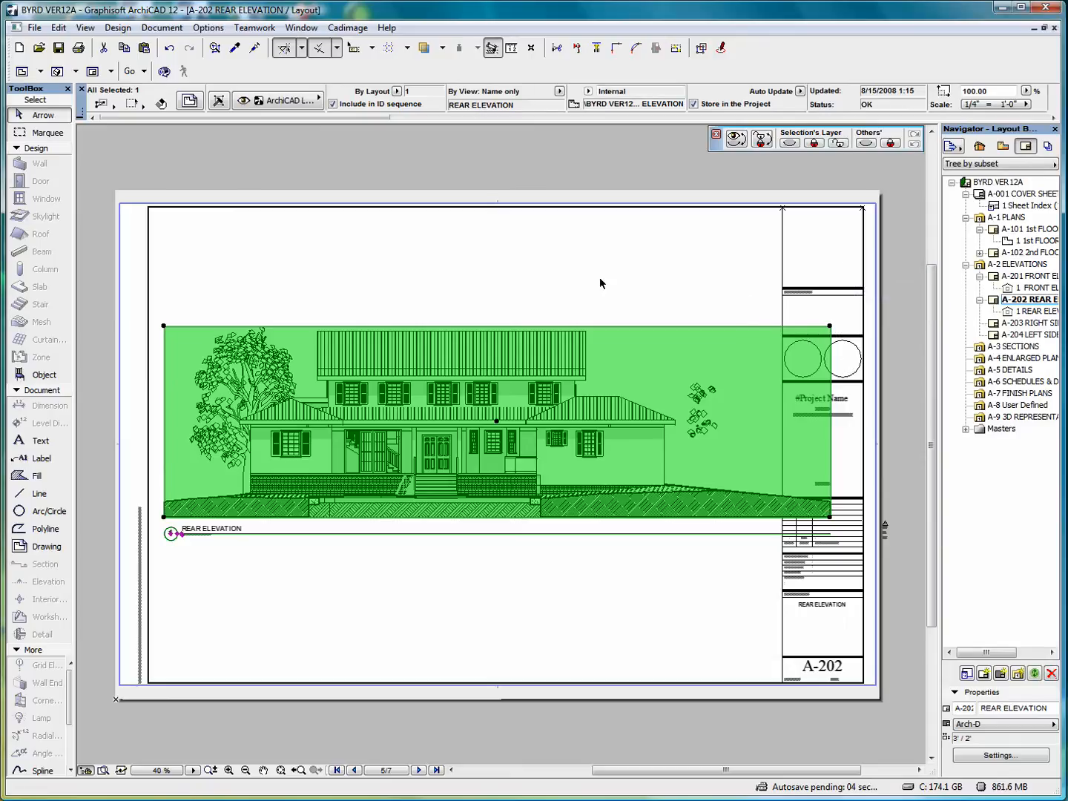
click(832, 328)
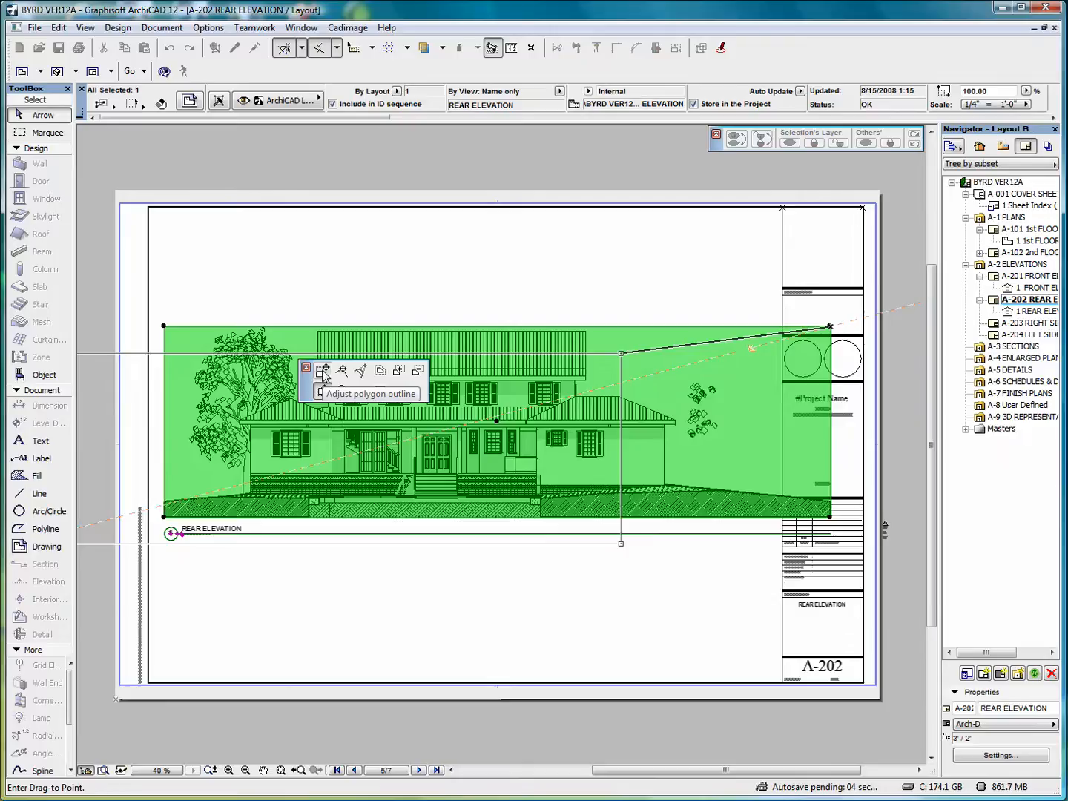
click(323, 371)
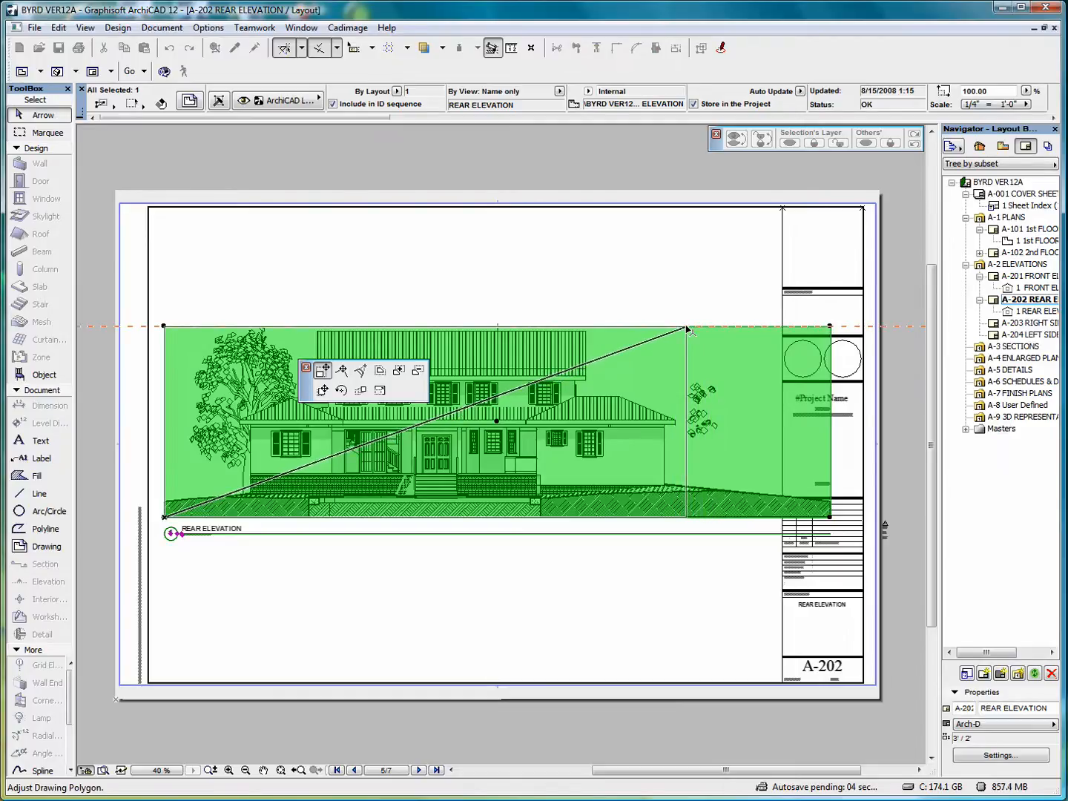
click(687, 328)
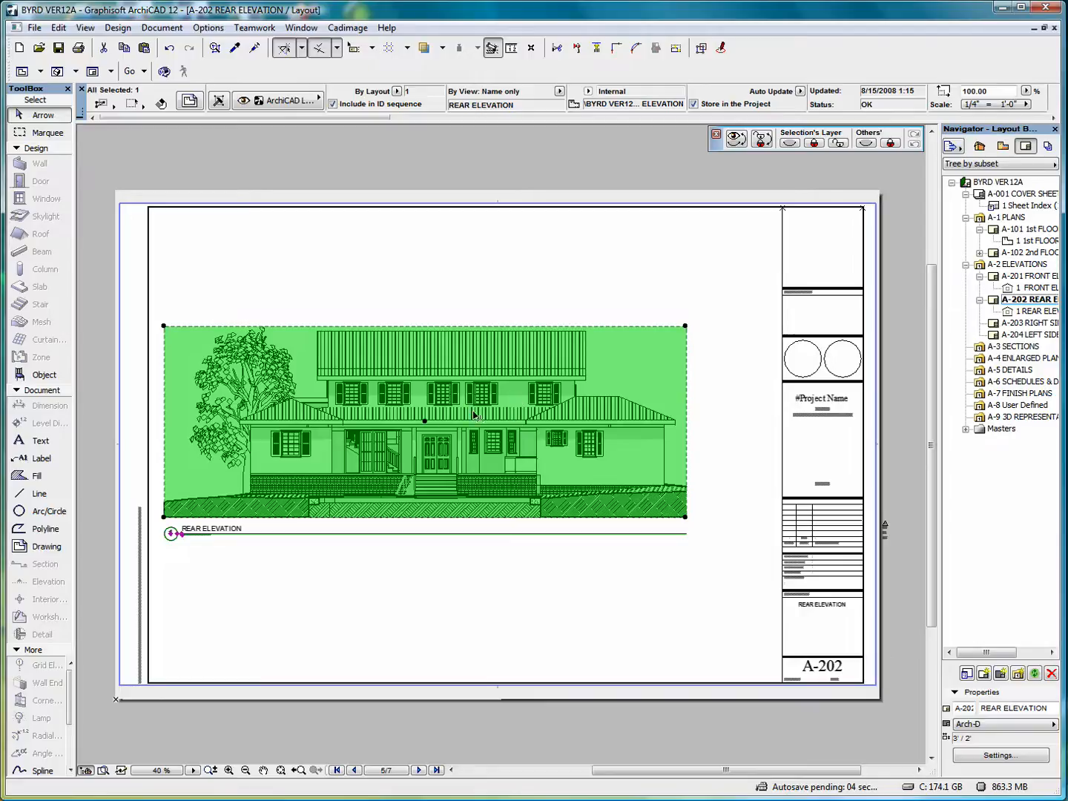
Move the cropped rear elevation drawing so it sits centred between the sheet border and the title block, and deselect it
click(425, 422)
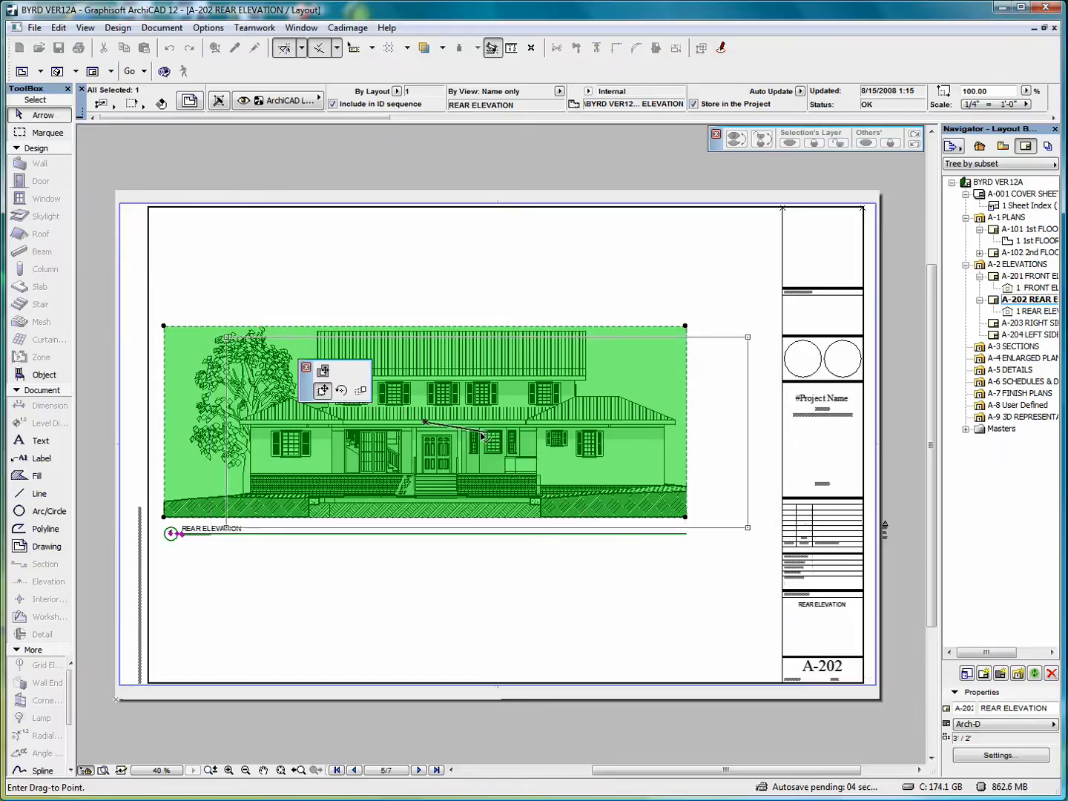
click(470, 432)
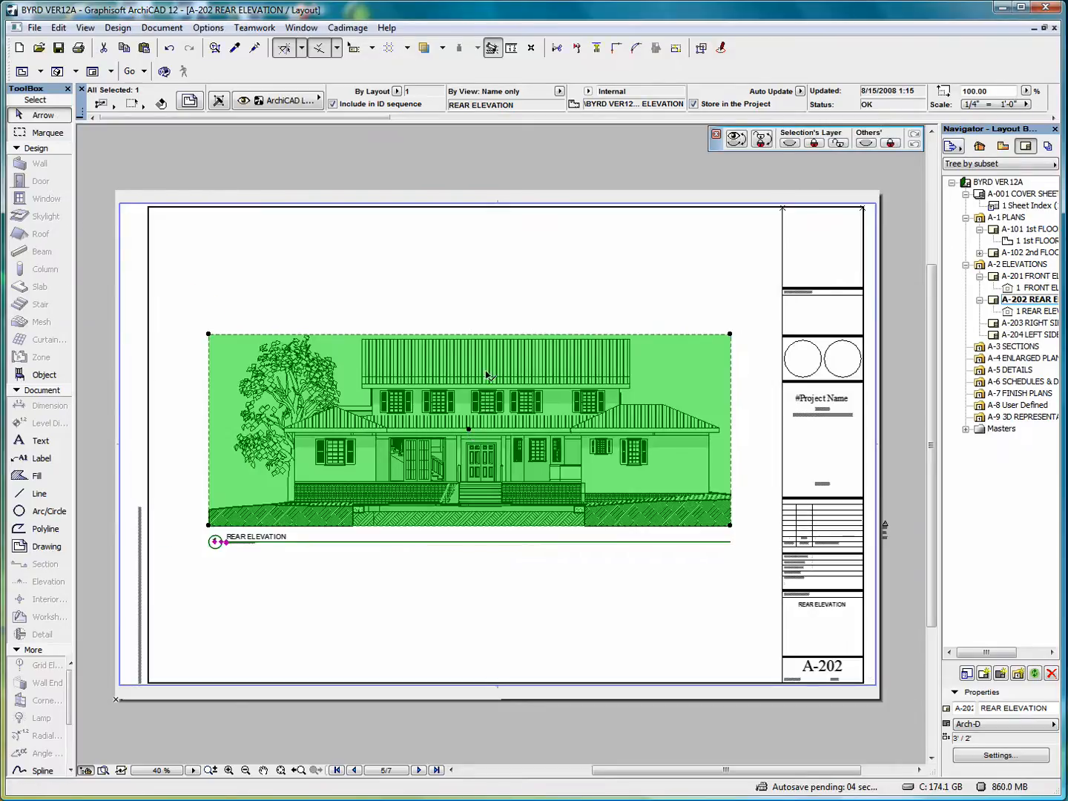
click(482, 295)
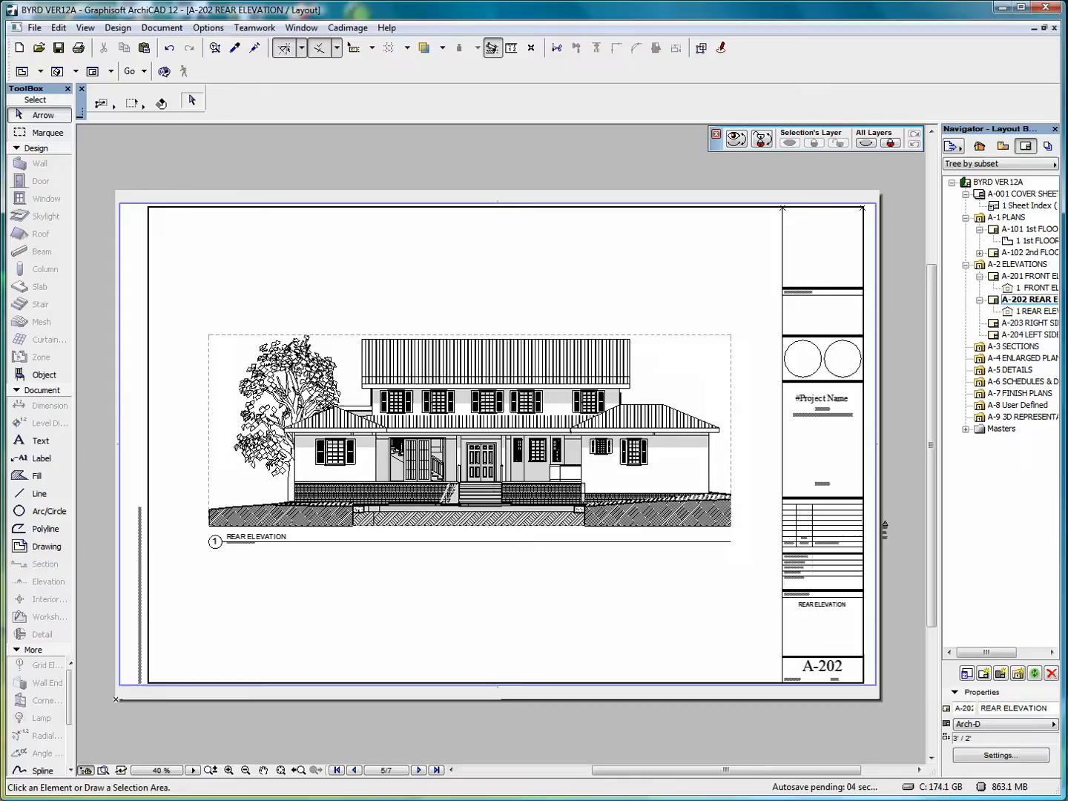
Open the A-203 RIGHT SIDE ELEVATION layout and place the saved EXEL003 right side elevation view on the sheet
click(1033, 325)
double_click(1032, 325)
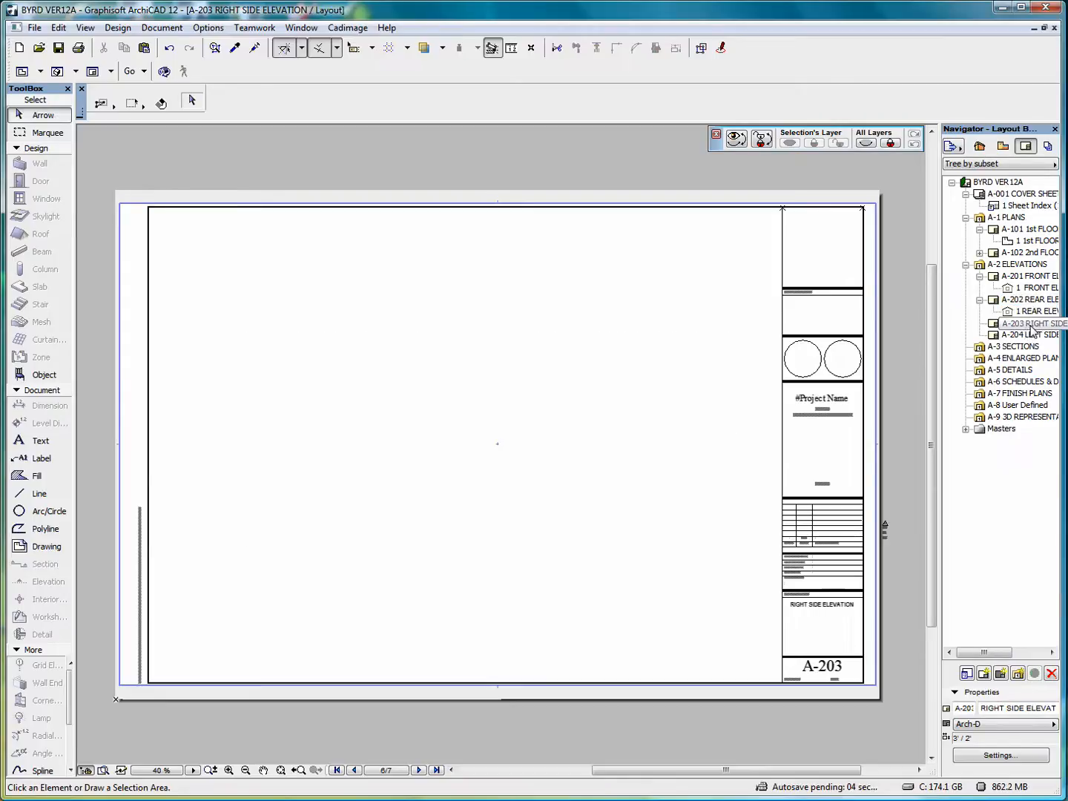
click(1003, 146)
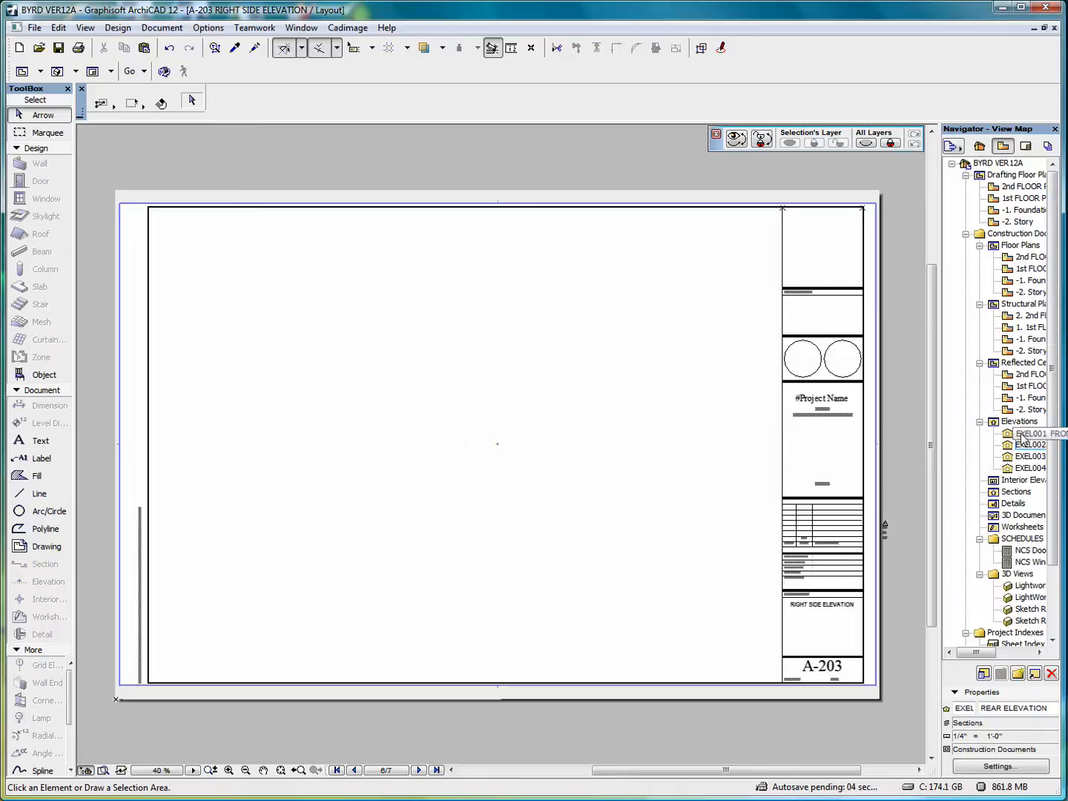
drag(1022, 460, 162, 551)
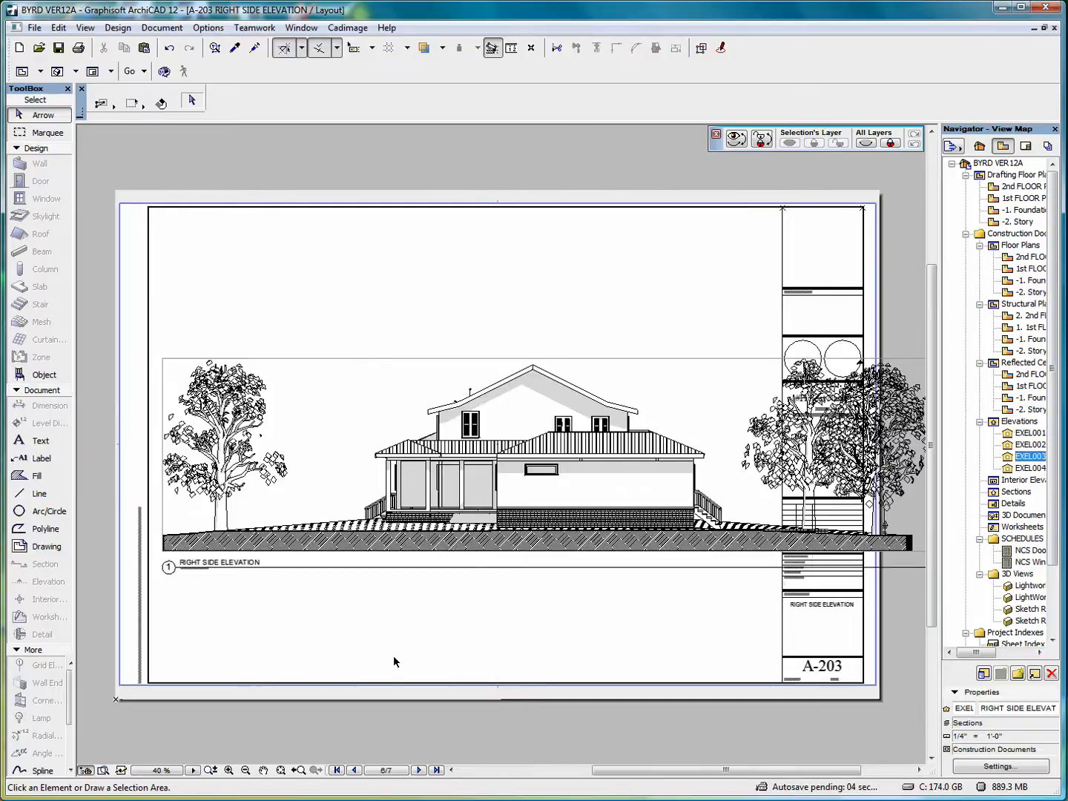
Set the right side elevation drawing's scale to 3/16" = 1'-0" and move it to the upper half of the sheet
click(164, 356)
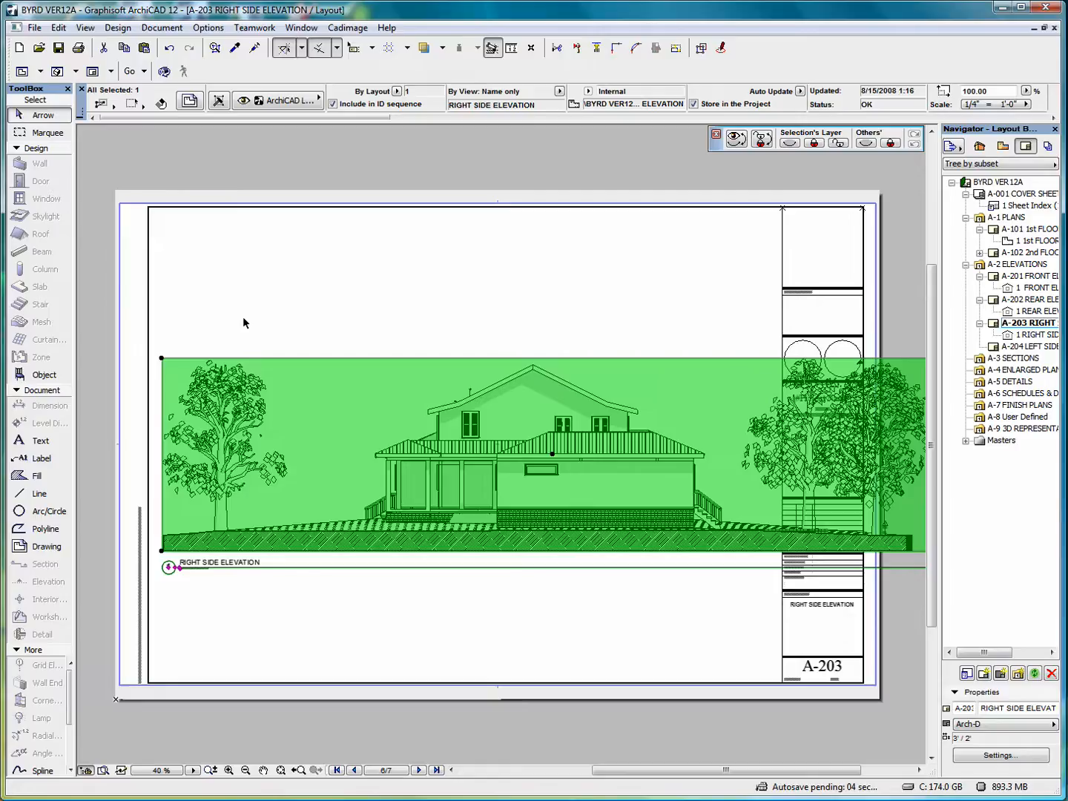
right_click(346, 269)
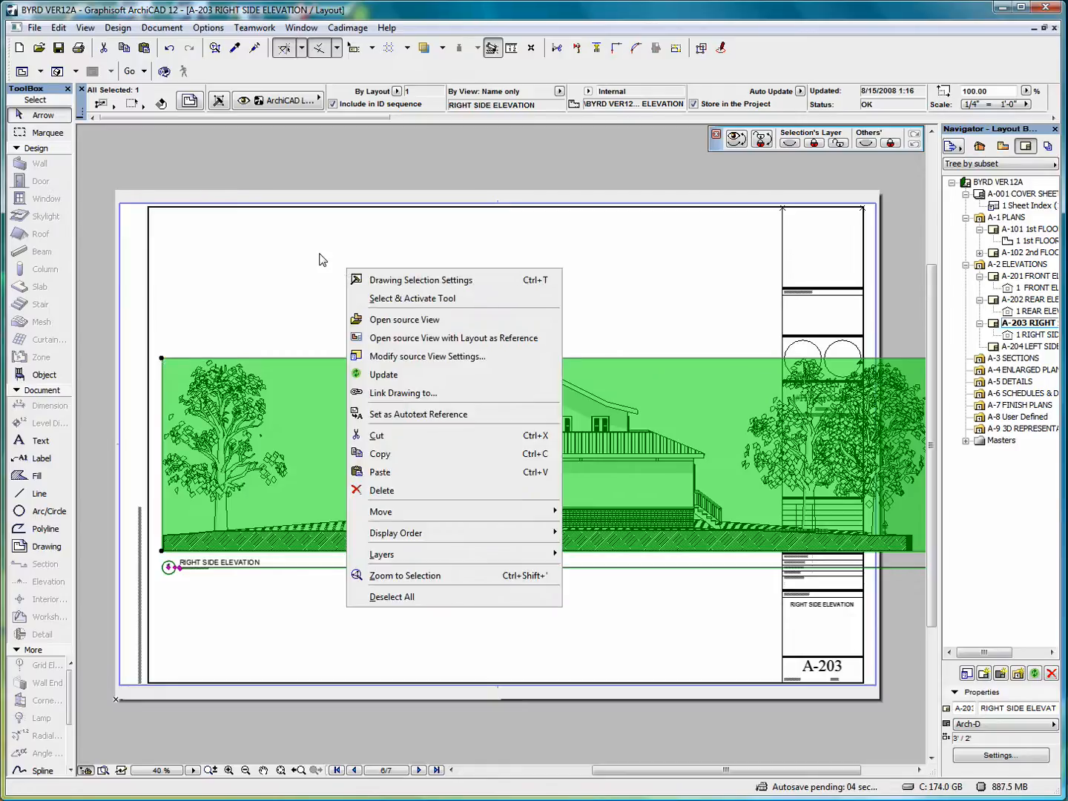
click(429, 282)
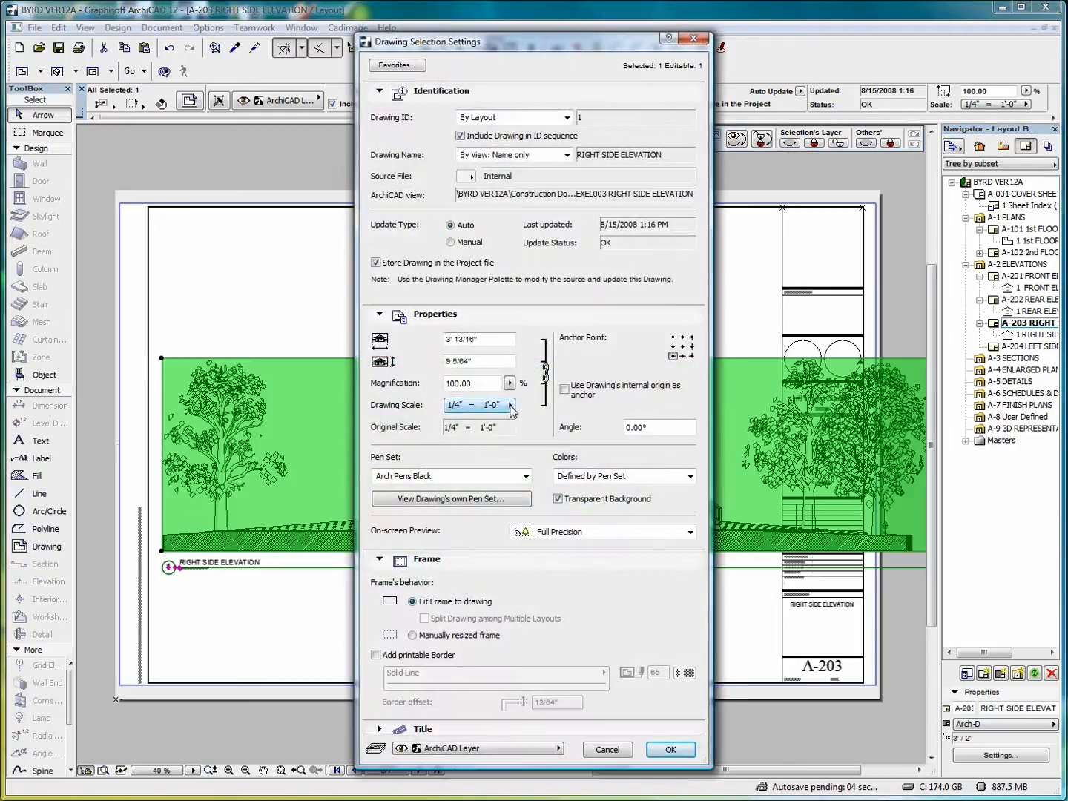
click(510, 408)
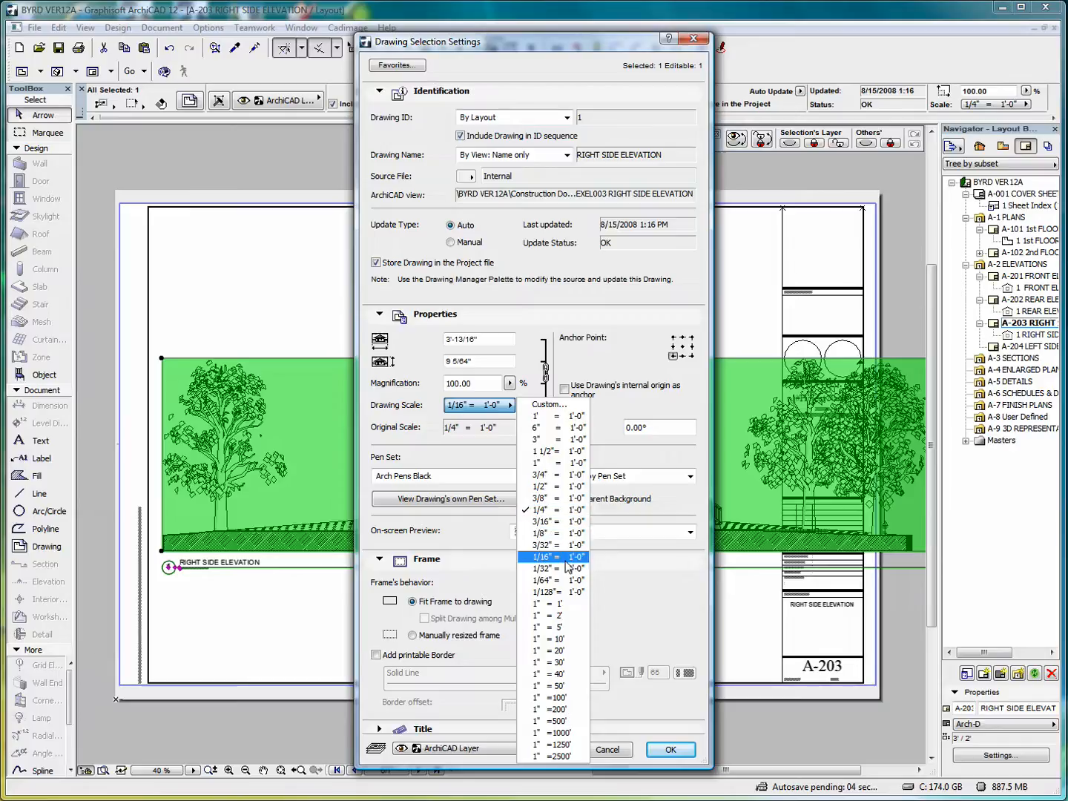
click(558, 522)
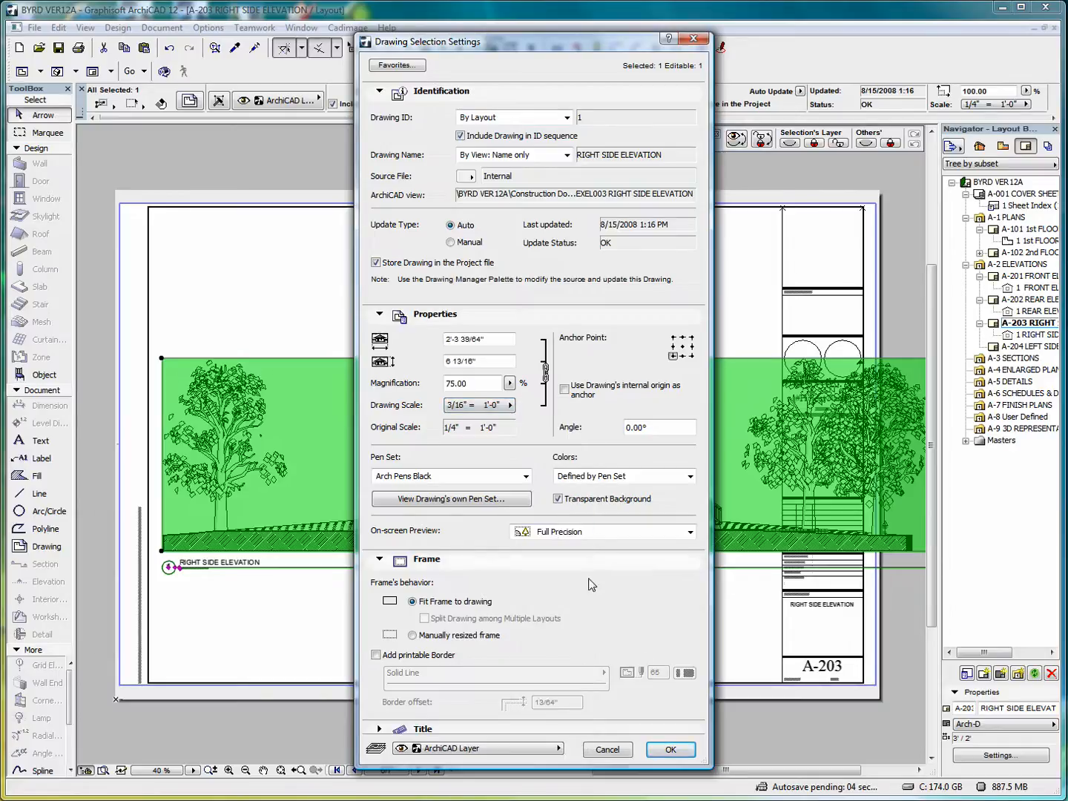
click(670, 751)
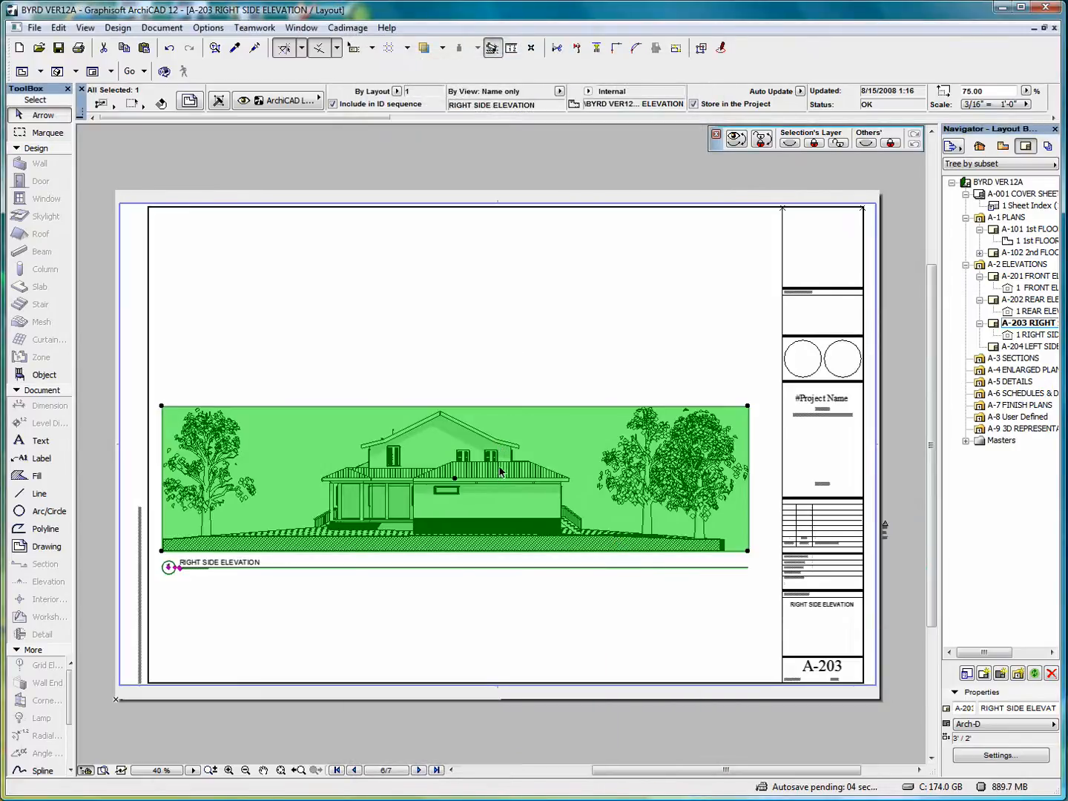
click(455, 479)
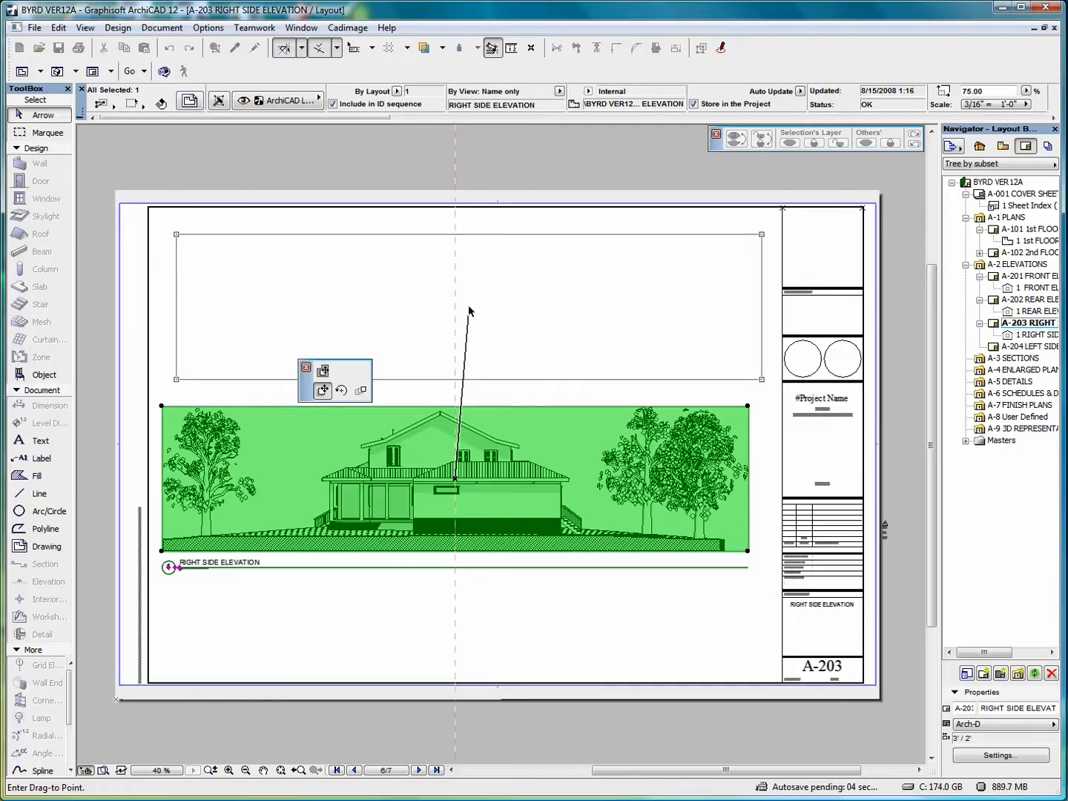
click(469, 312)
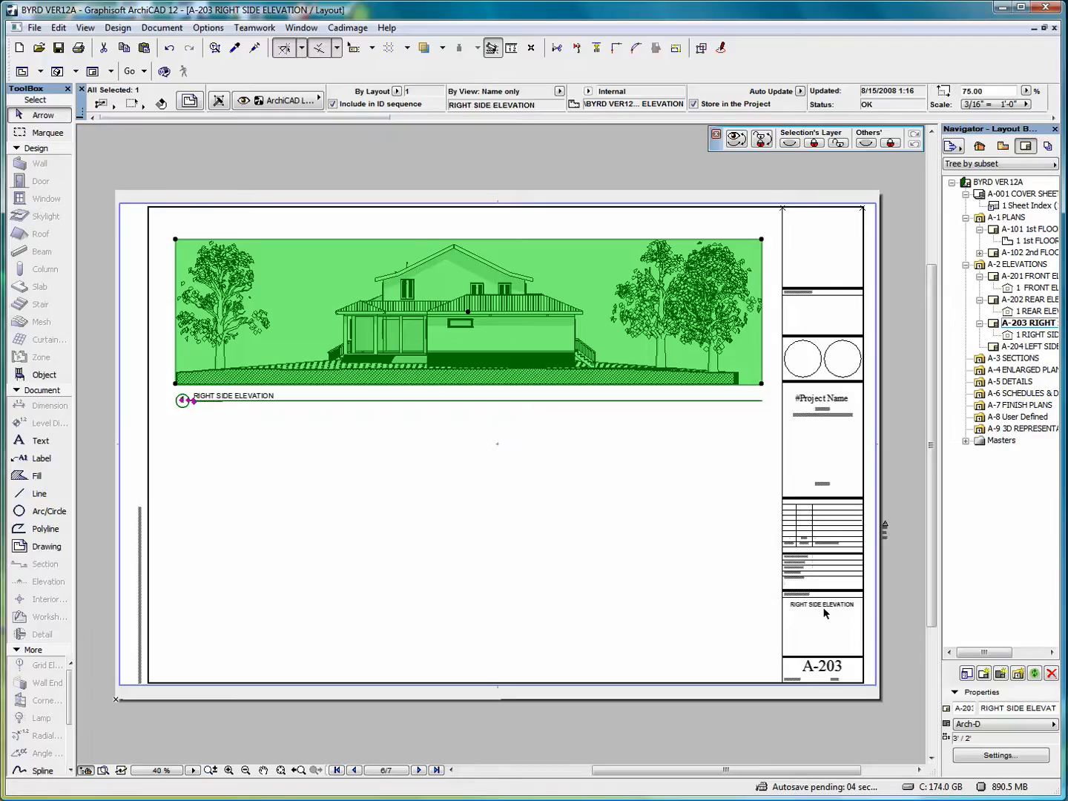
Place the saved EXEL004 left side elevation view on the lower part of the A-203 sheet
click(1003, 146)
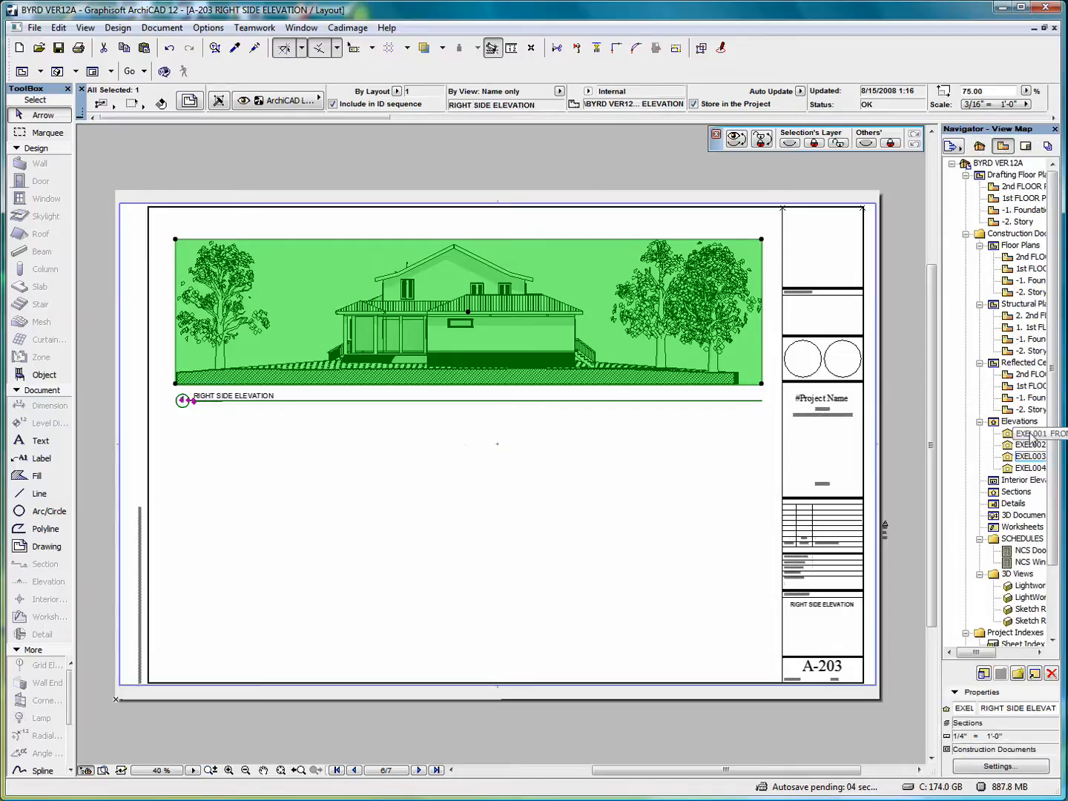
drag(1026, 470, 163, 676)
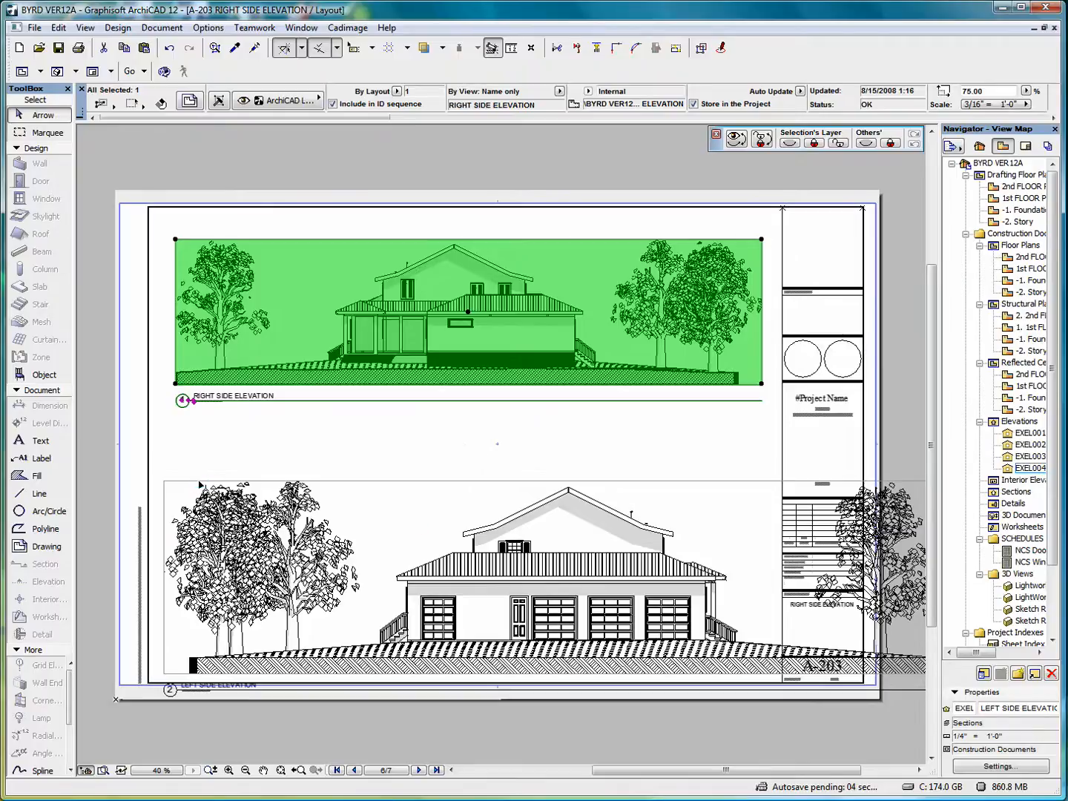
Set the left side elevation drawing's scale to 3/16" = 1'-0" and move it directly below the right side elevation, clear of the border
click(307, 449)
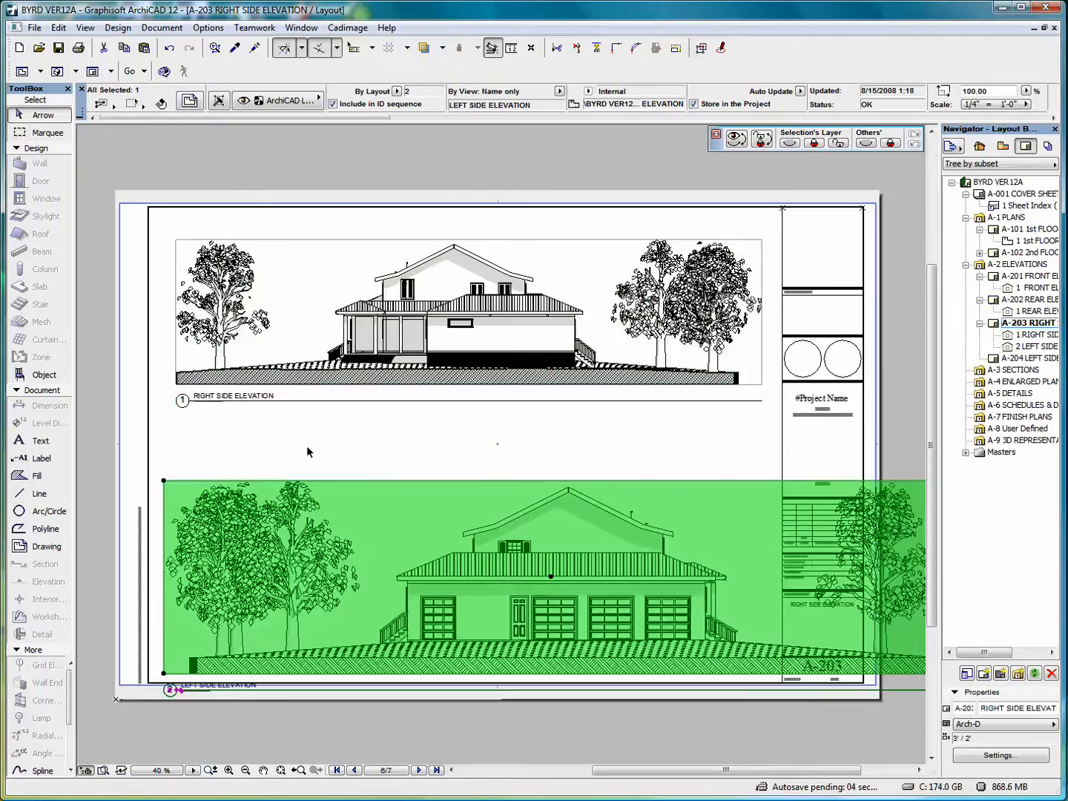
right_click(307, 446)
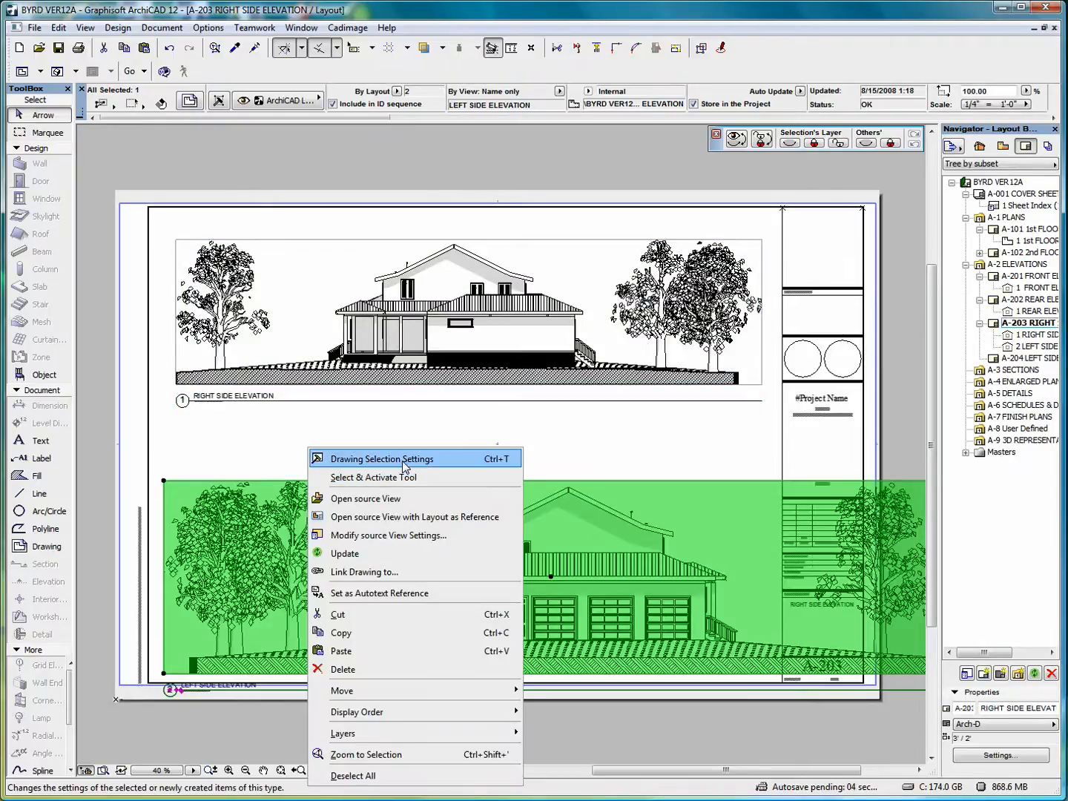
click(402, 459)
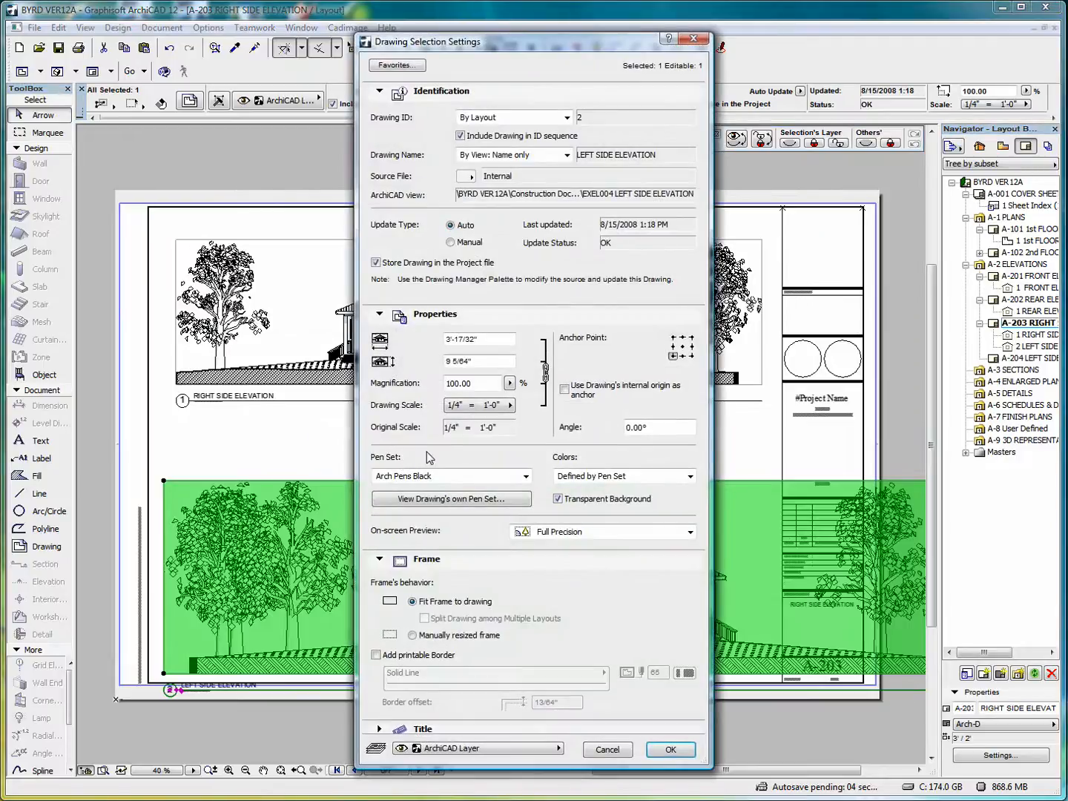
click(487, 411)
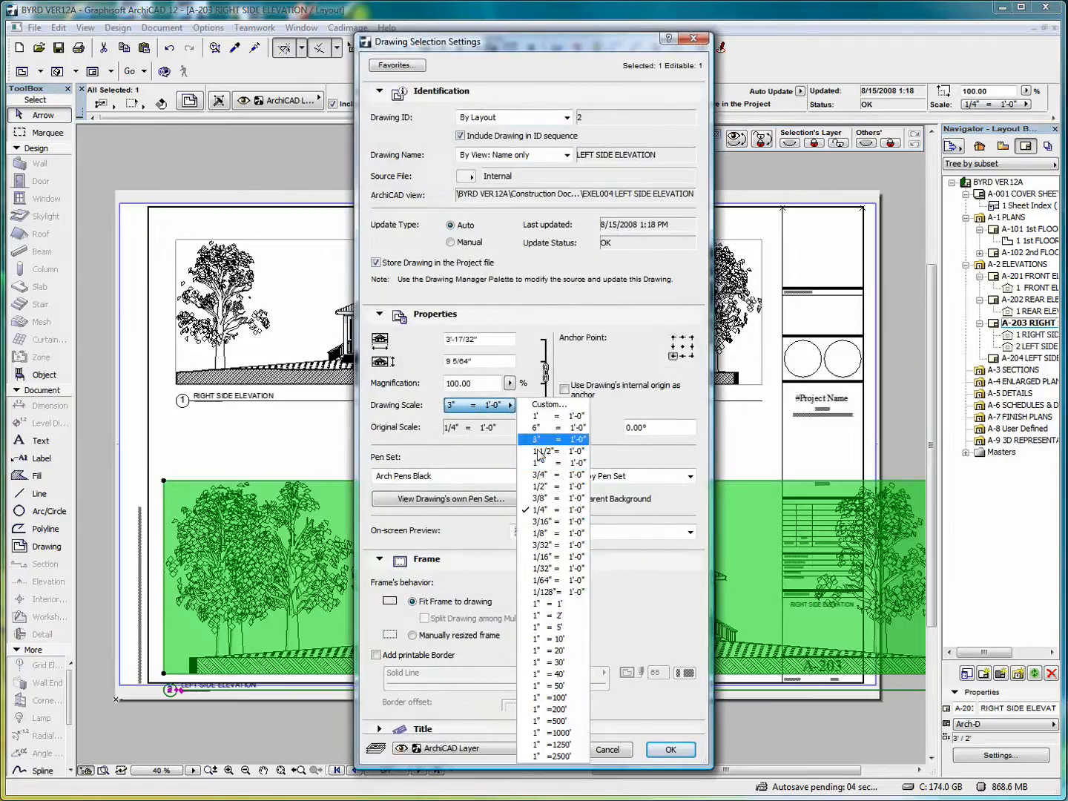
click(552, 527)
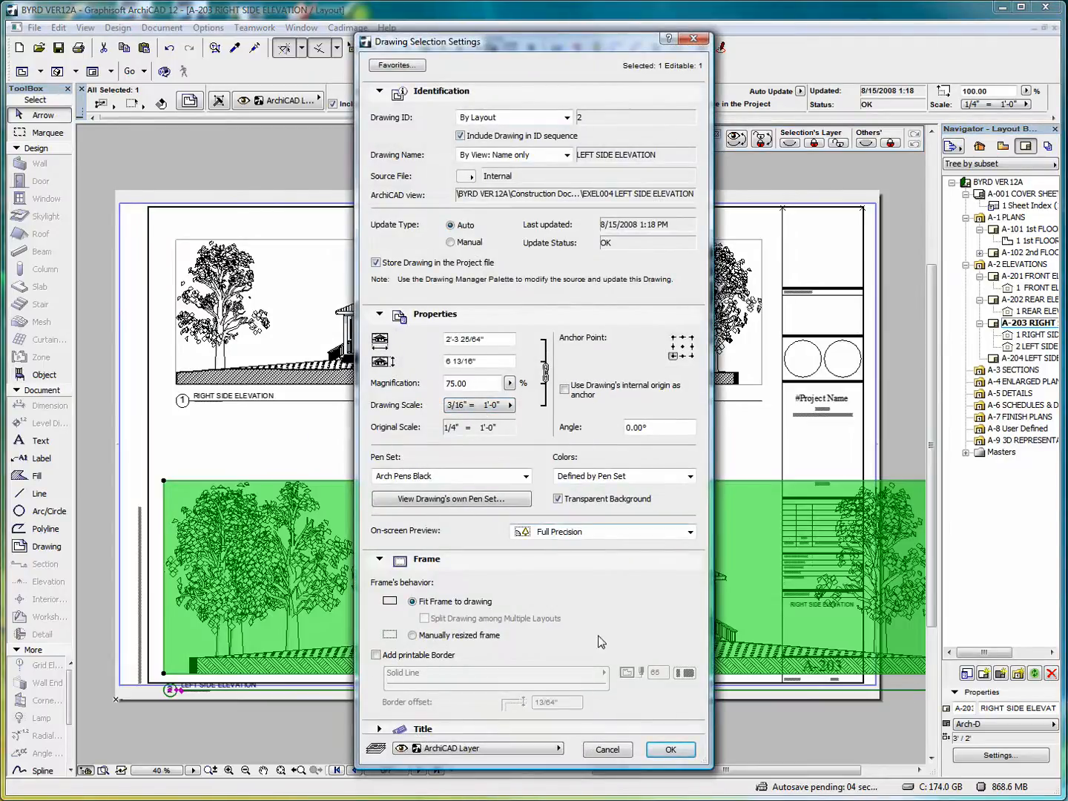
click(672, 751)
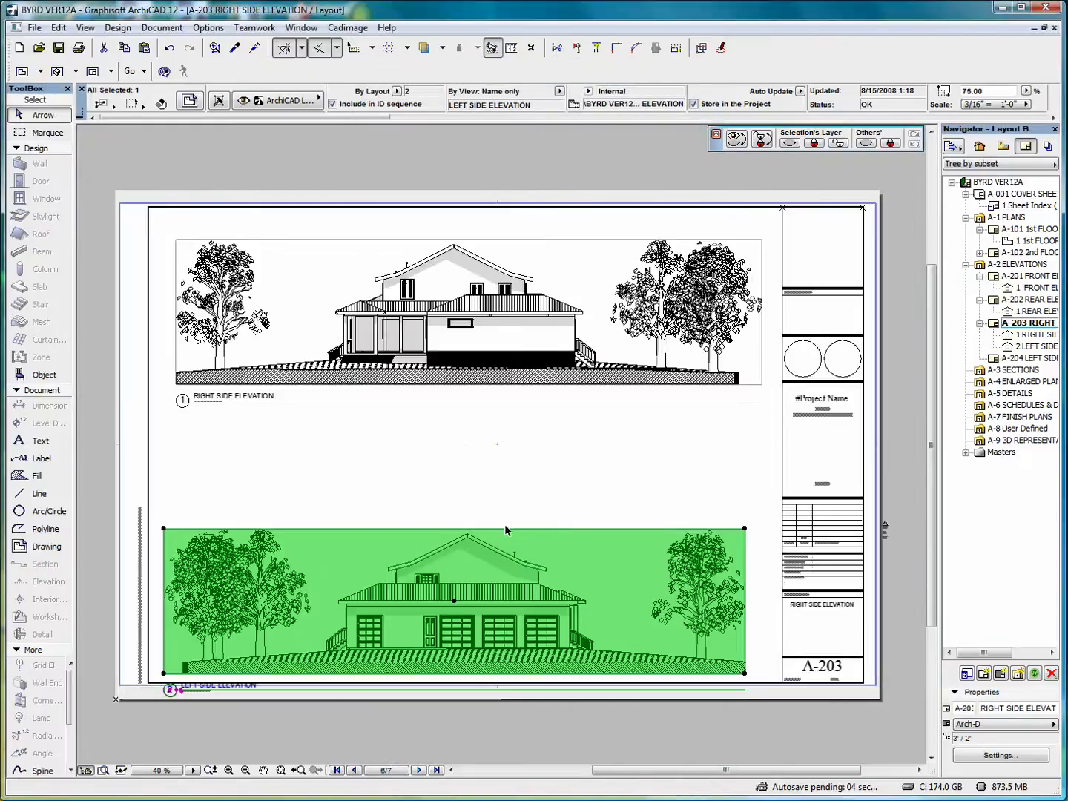
click(455, 601)
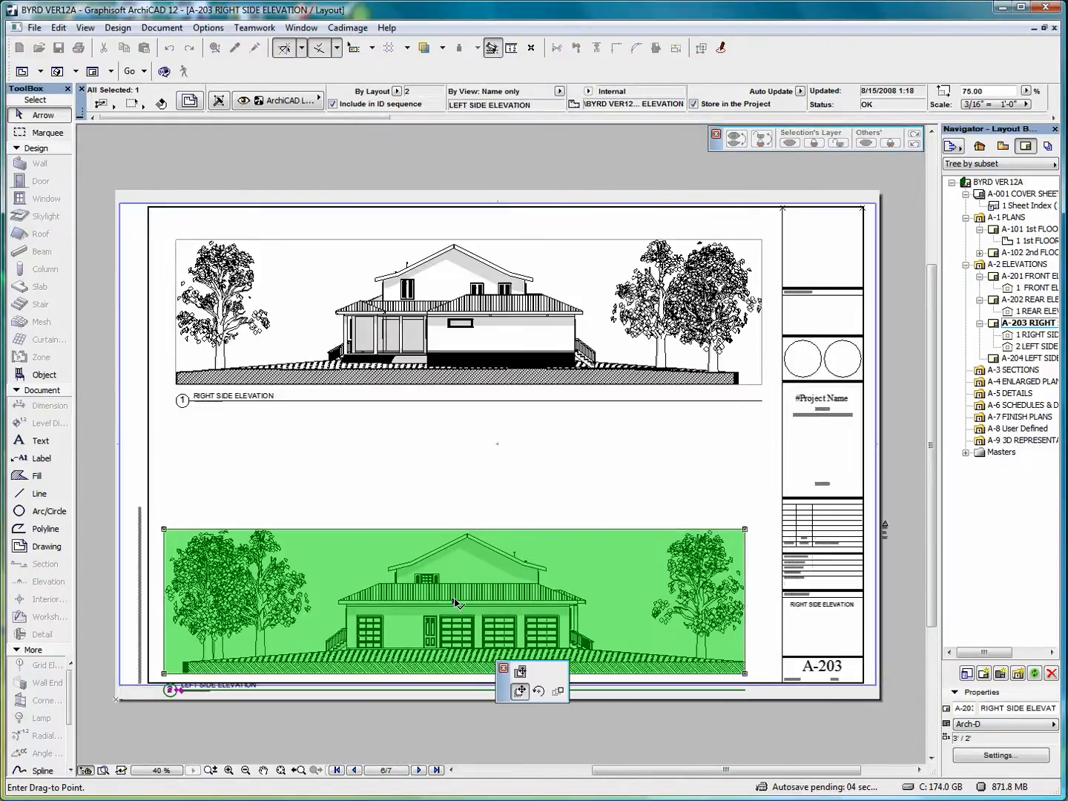
click(472, 514)
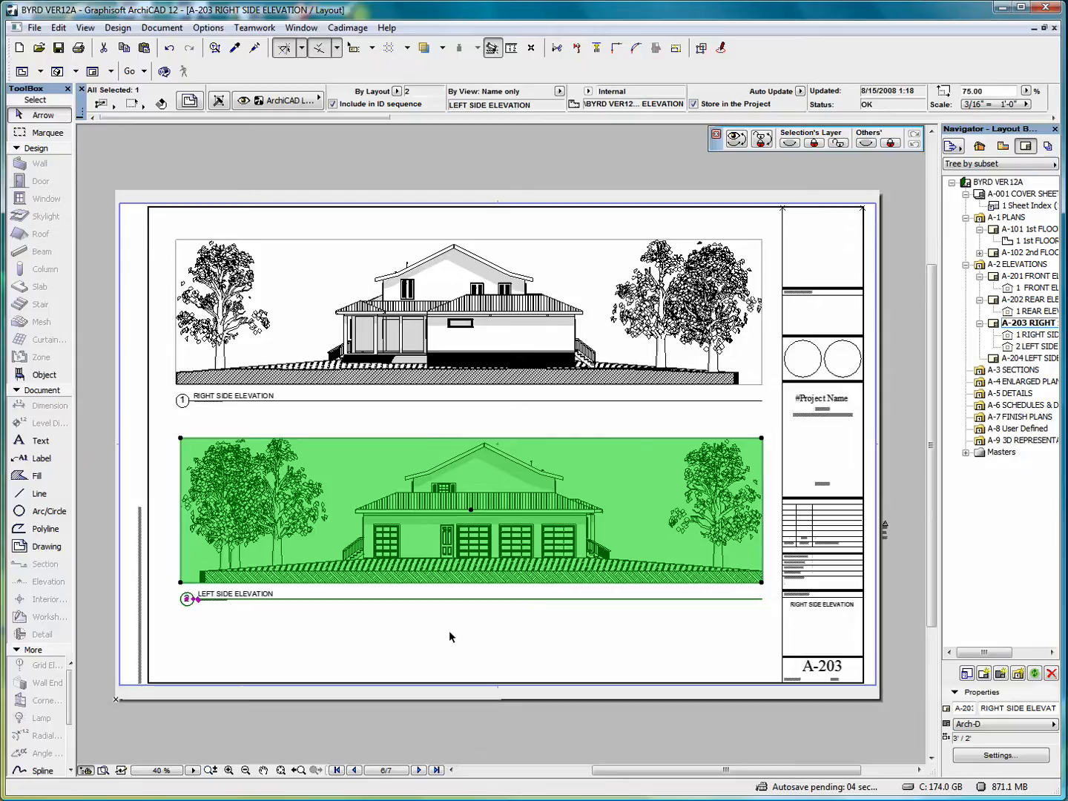
Examine the front elevation marker's sheet reference on the 1st FLOOR plan, and view the A-201 and A-203 layouts for comparison
click(980, 148)
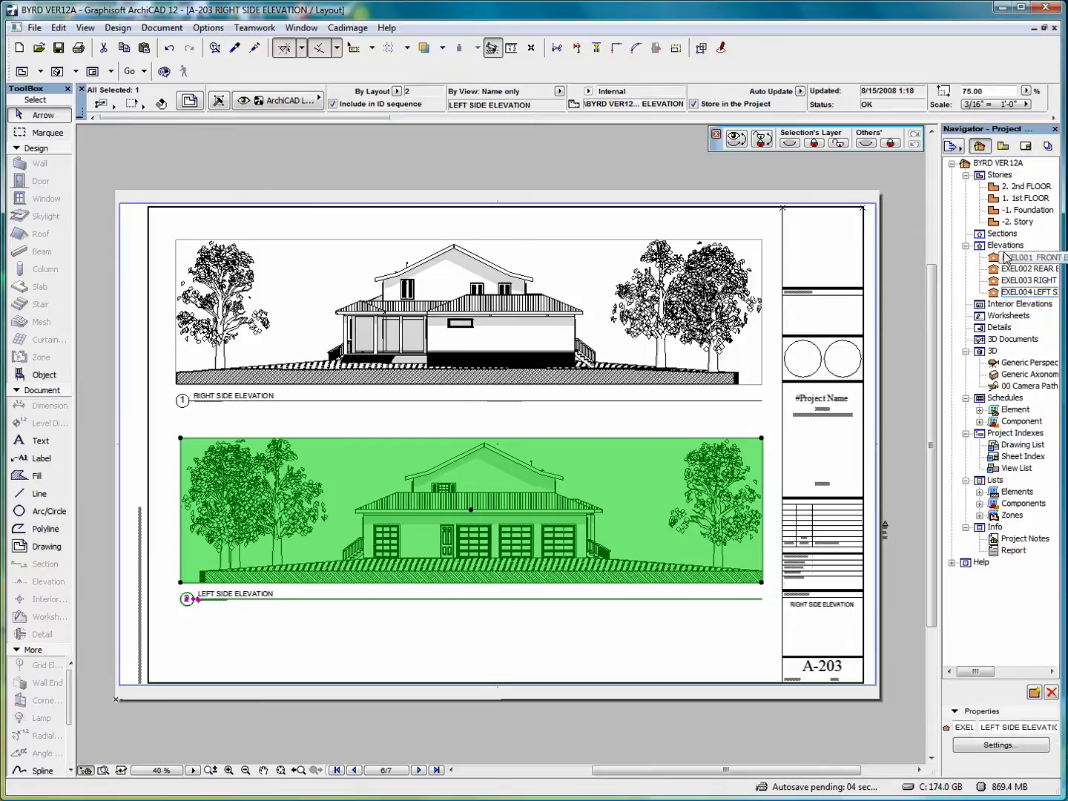
double_click(1009, 198)
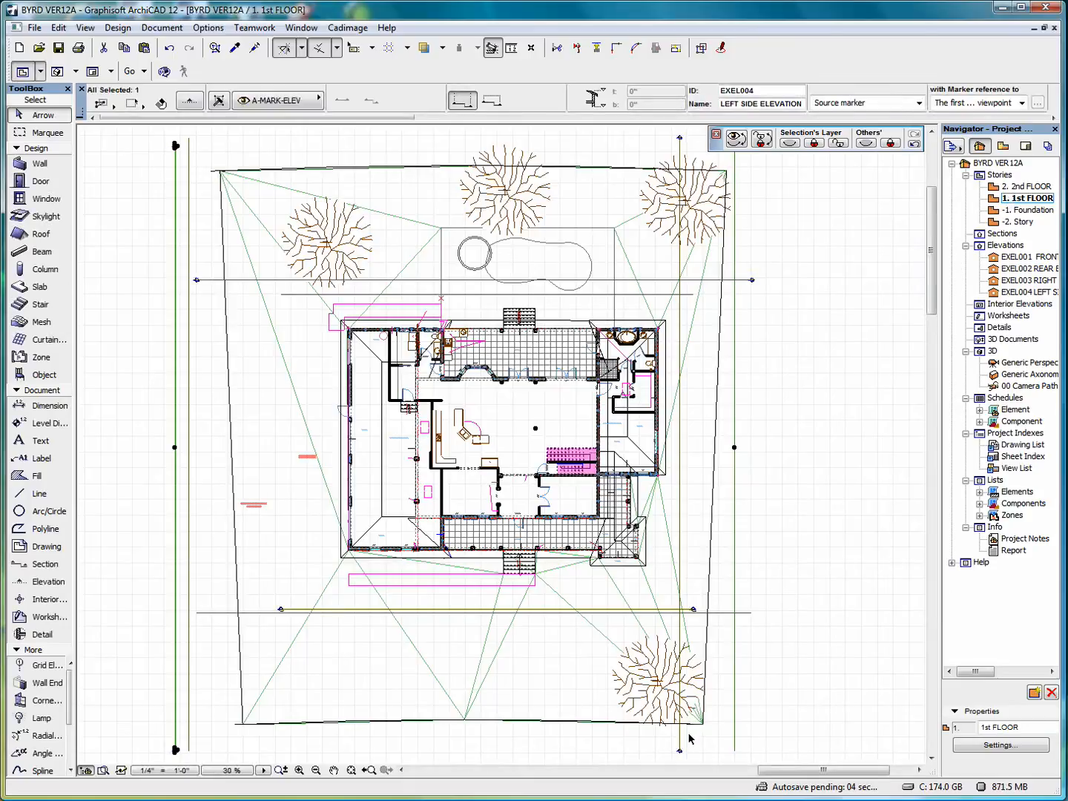
scroll(689, 739, up, 8)
scroll(690, 394, up, 6)
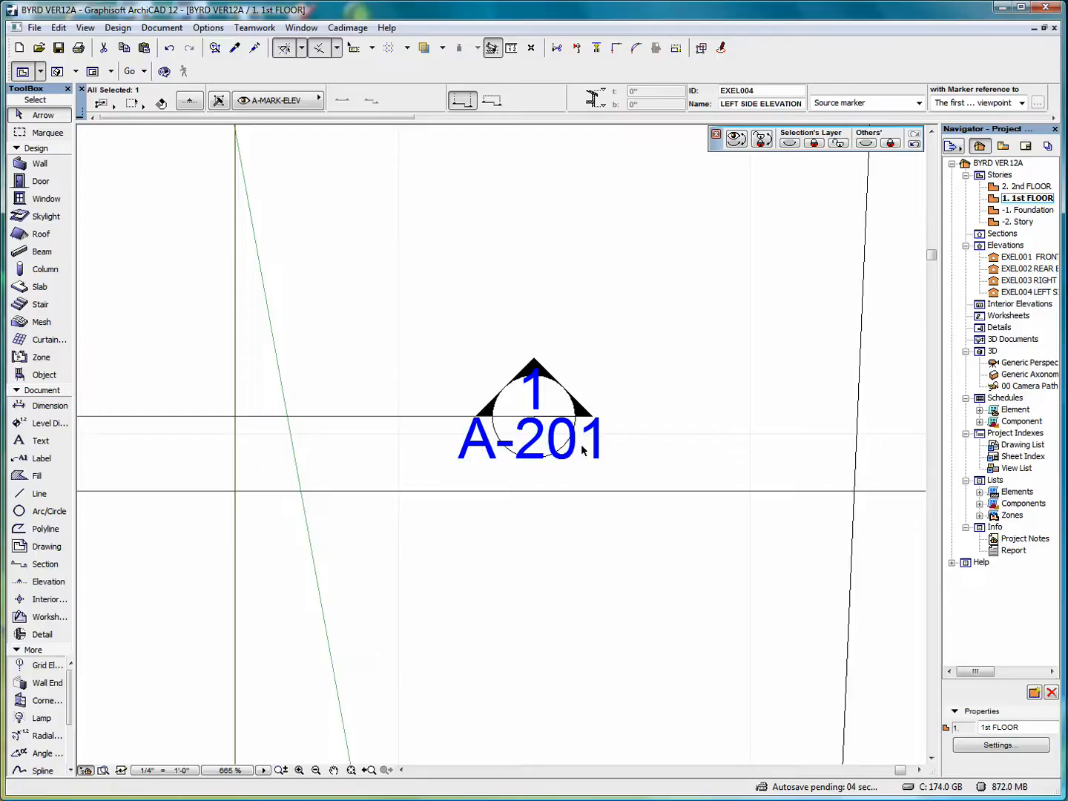
click(1028, 149)
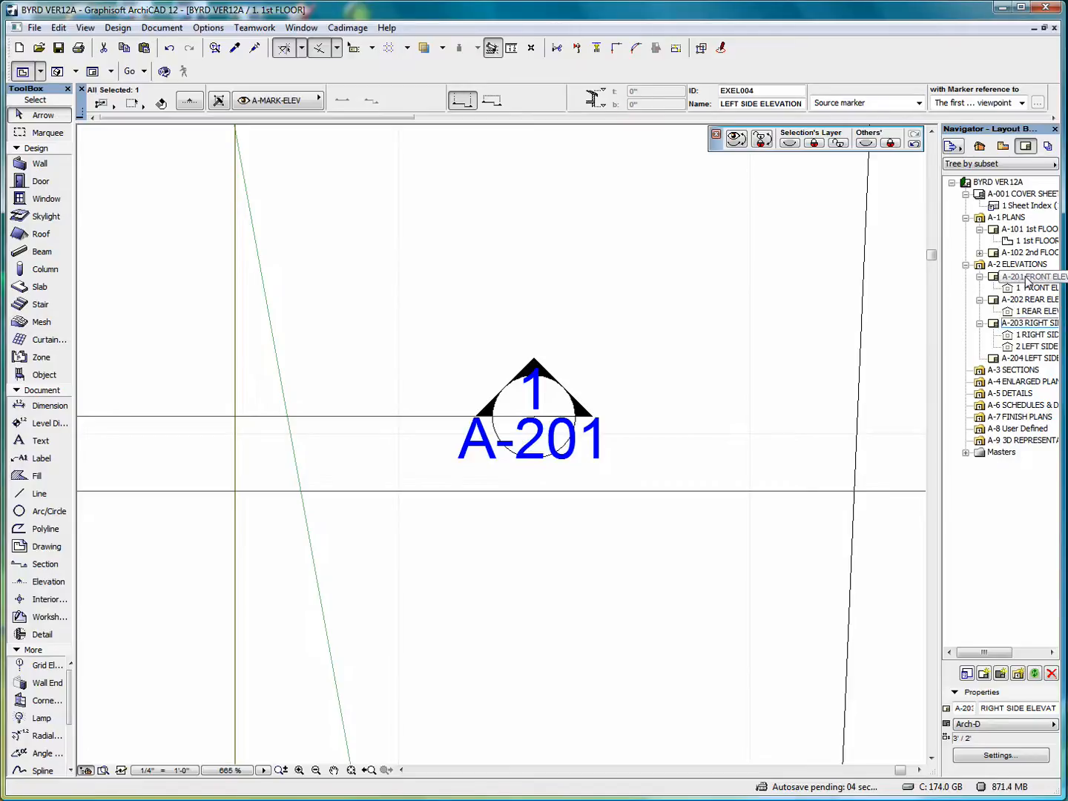
double_click(1027, 278)
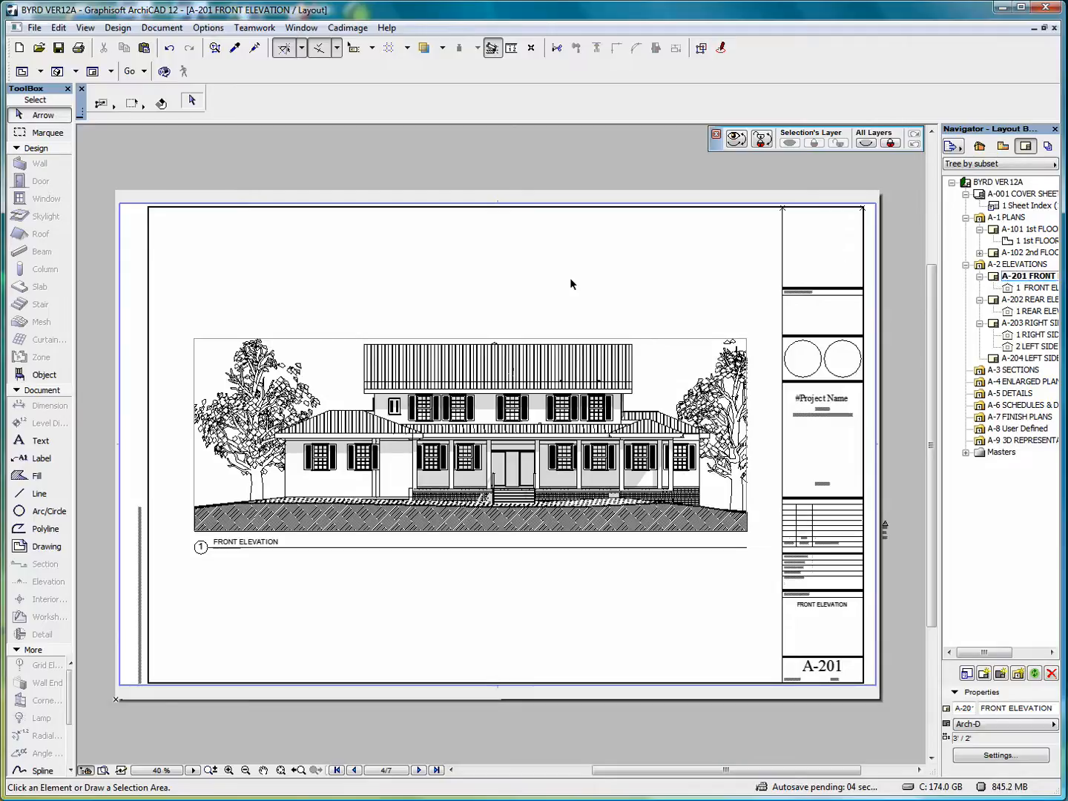
double_click(1021, 328)
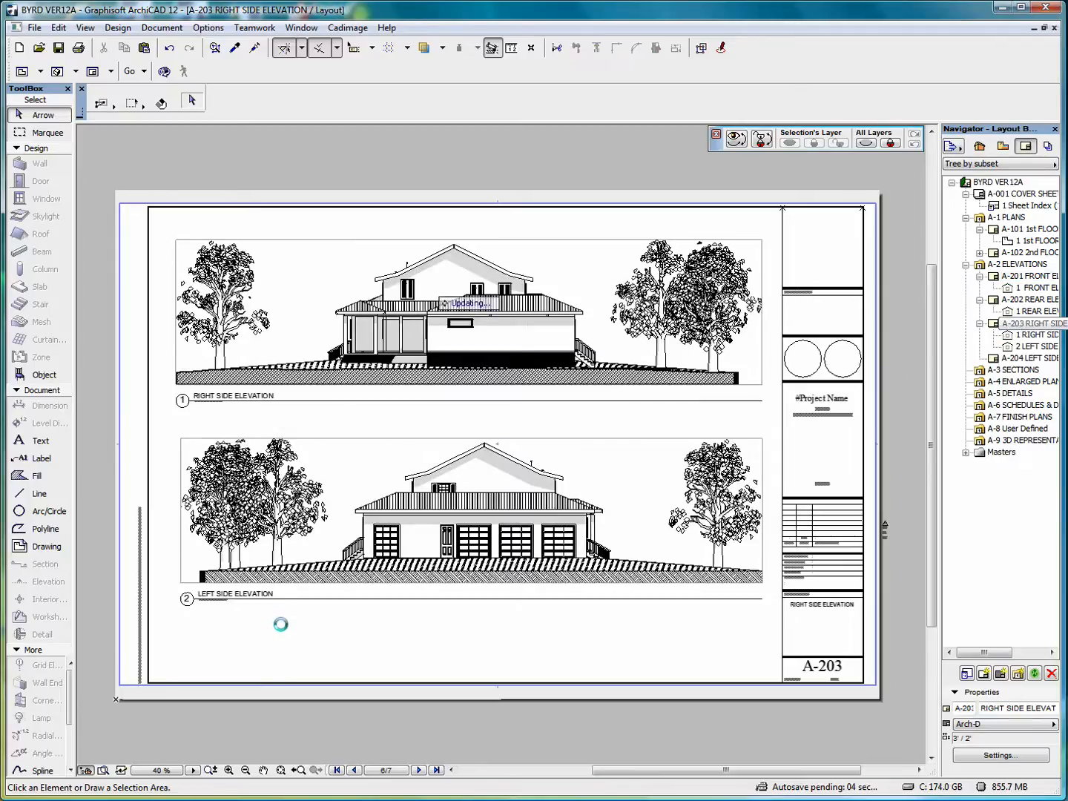
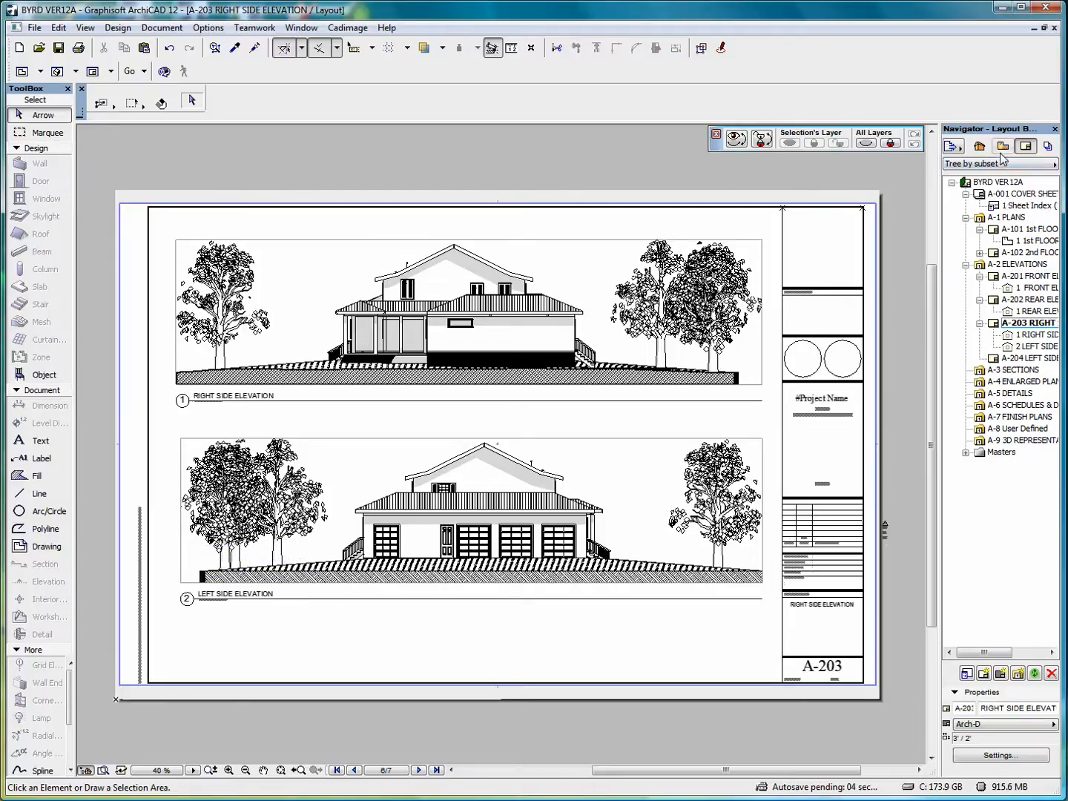
Return to the 1st FLOOR plan and examine the drawing and sheet number in the left side elevation marker
click(980, 147)
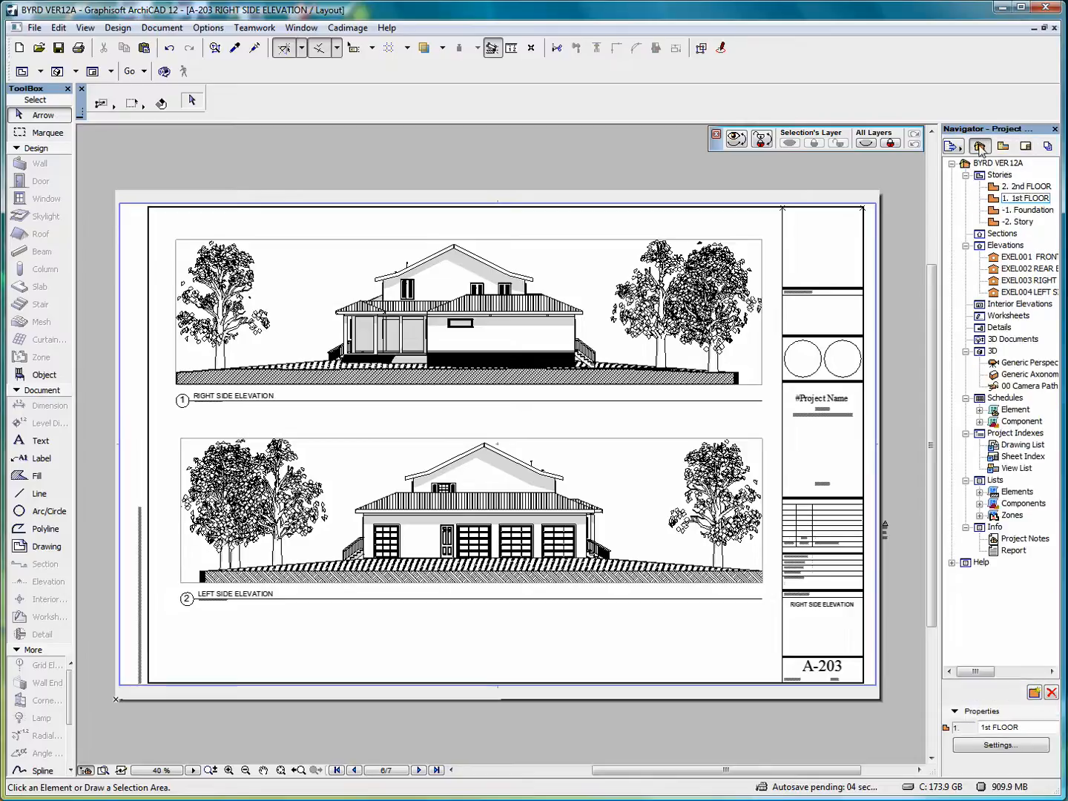
double_click(1014, 202)
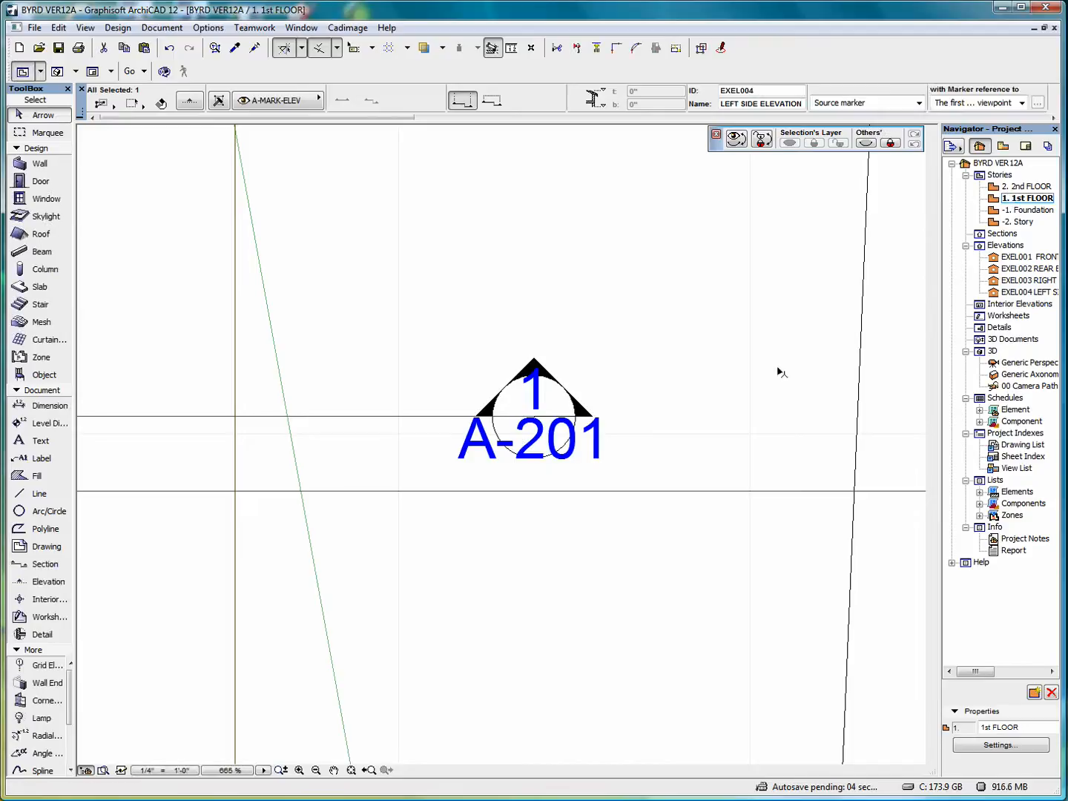
click(351, 770)
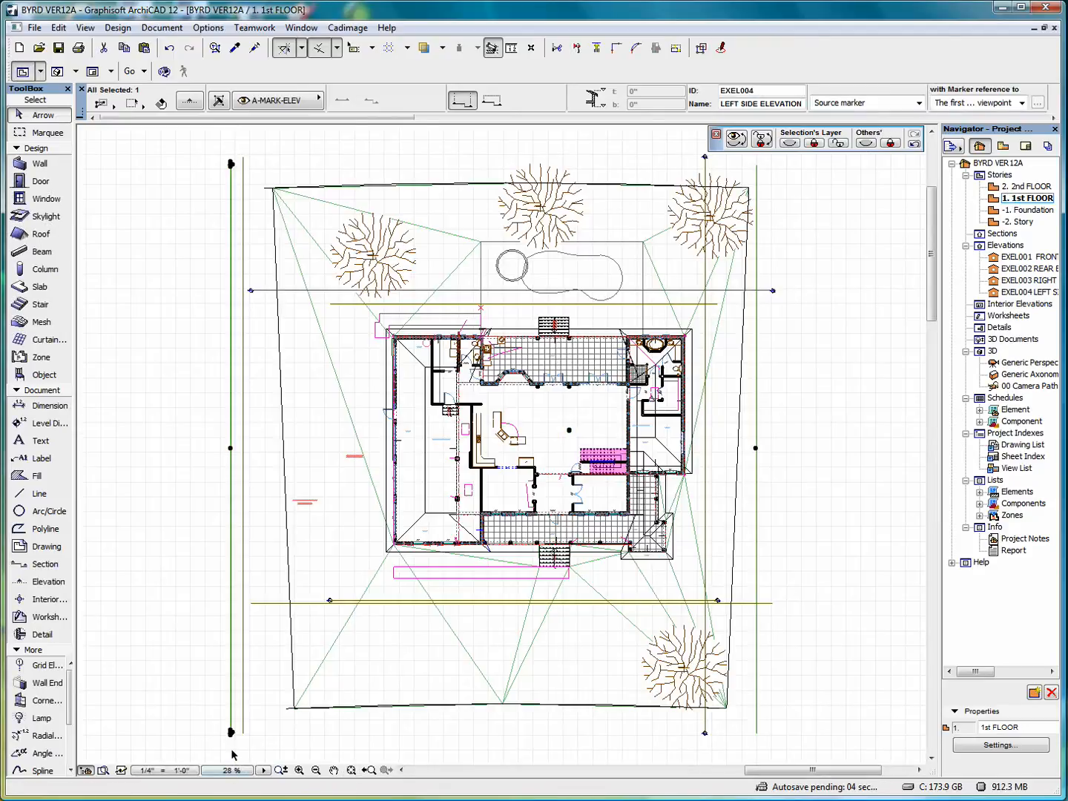
scroll(233, 738, up, 8)
scroll(232, 729, up, 3)
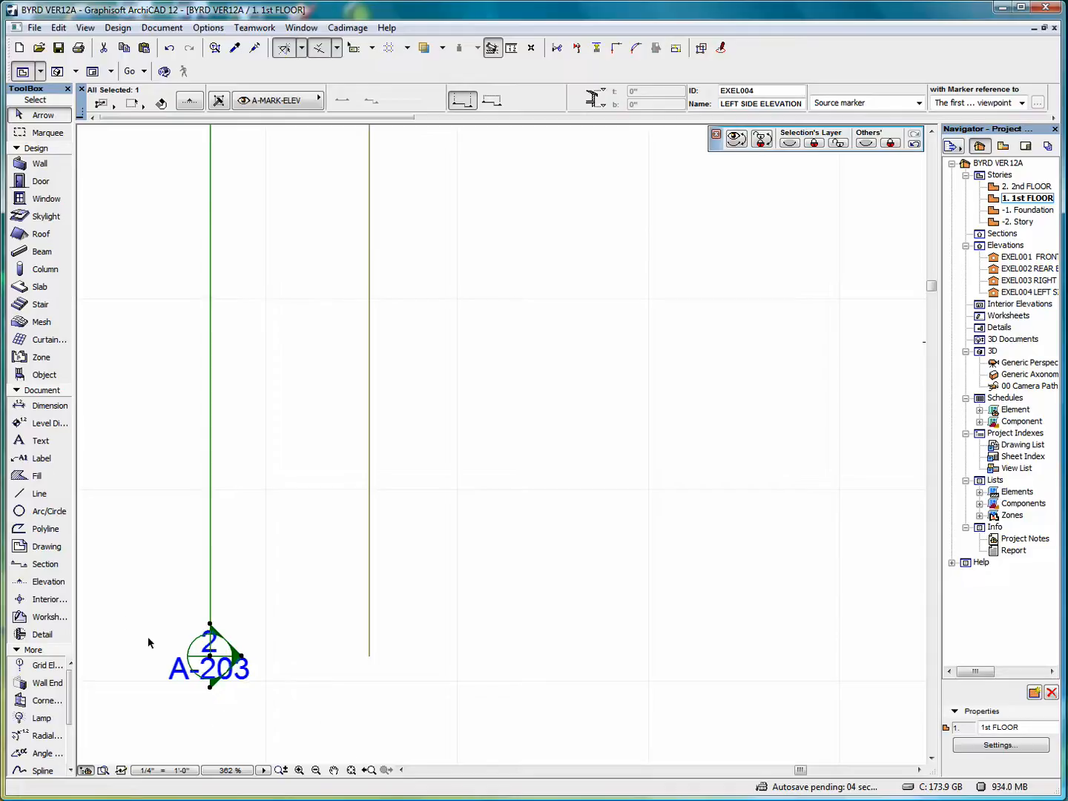
click(351, 770)
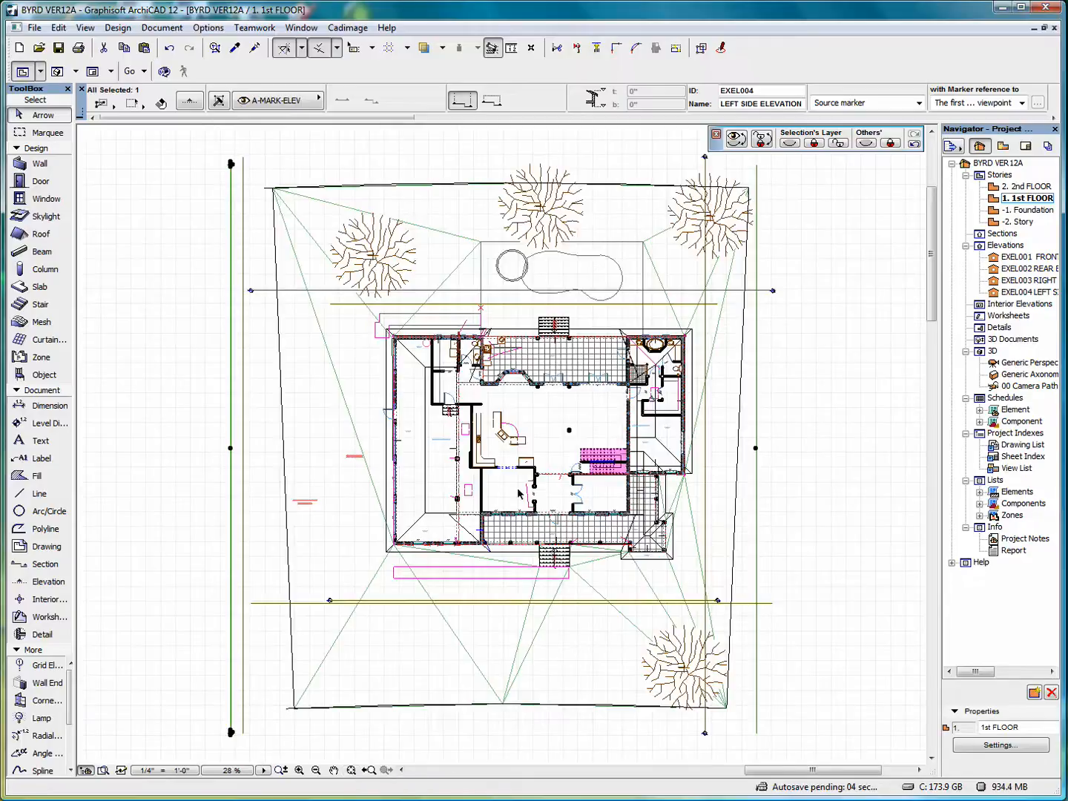
Delete the left side elevation drawing from the A-203 RIGHT SIDE ELEVATION layout
click(1027, 147)
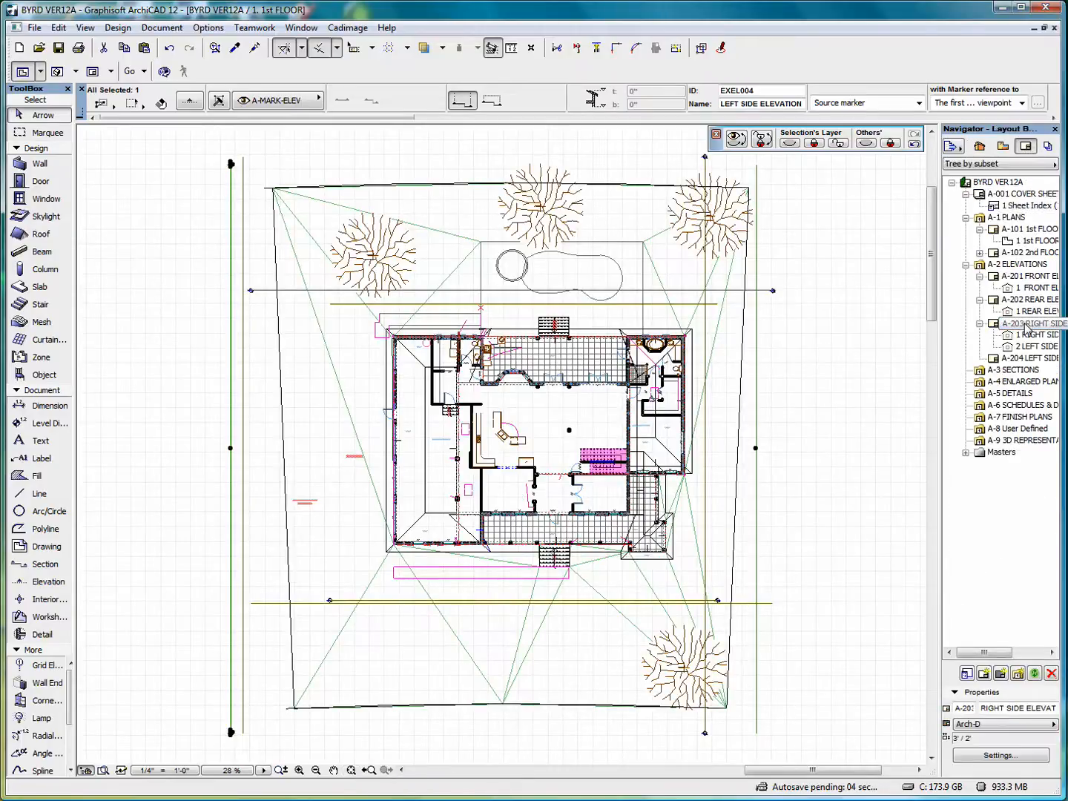
double_click(1028, 324)
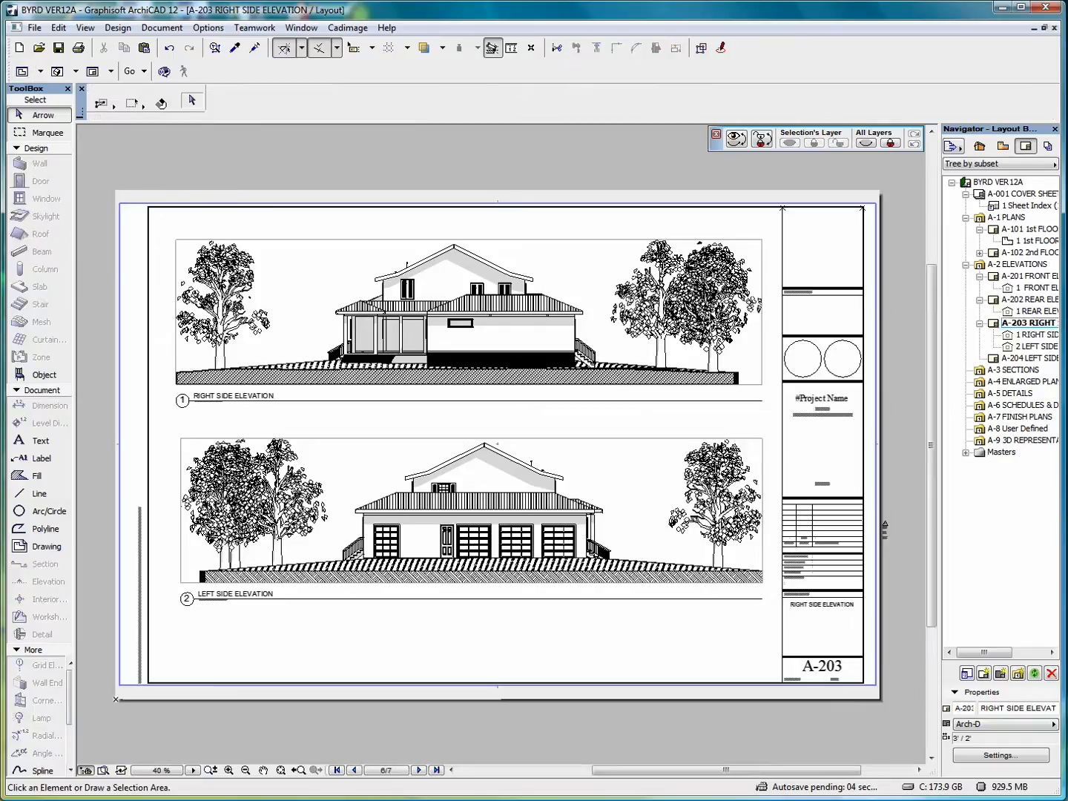
click(764, 443)
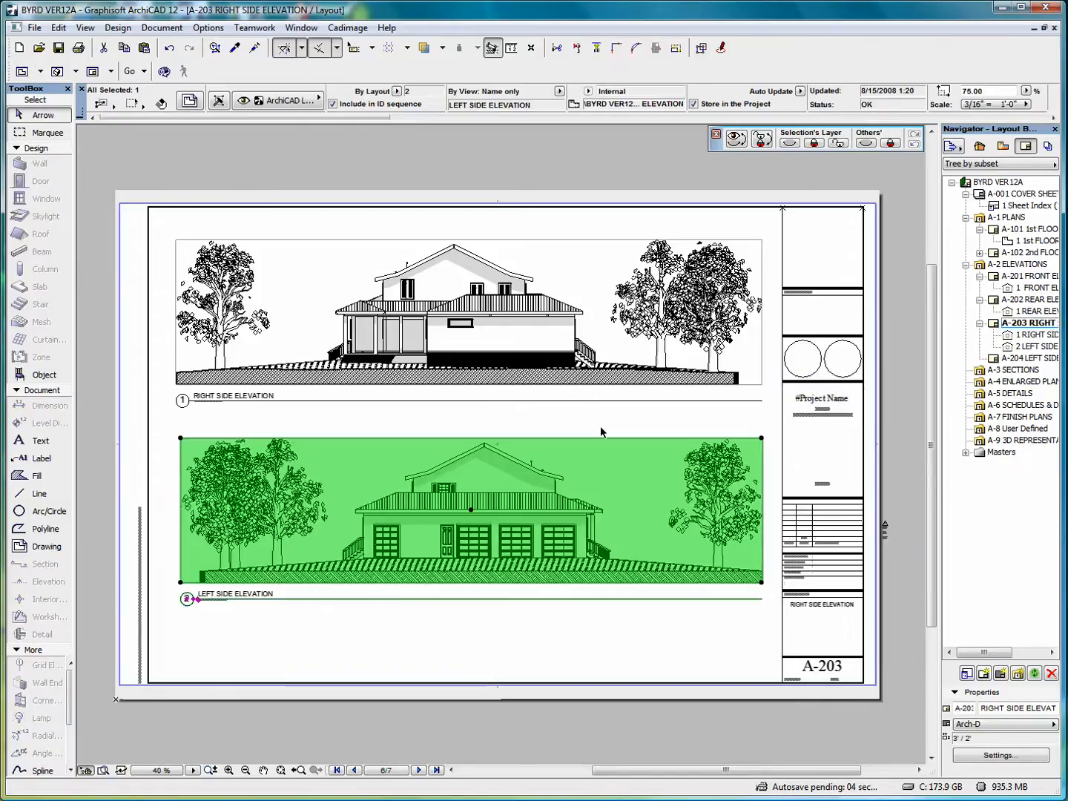
right_click(597, 419)
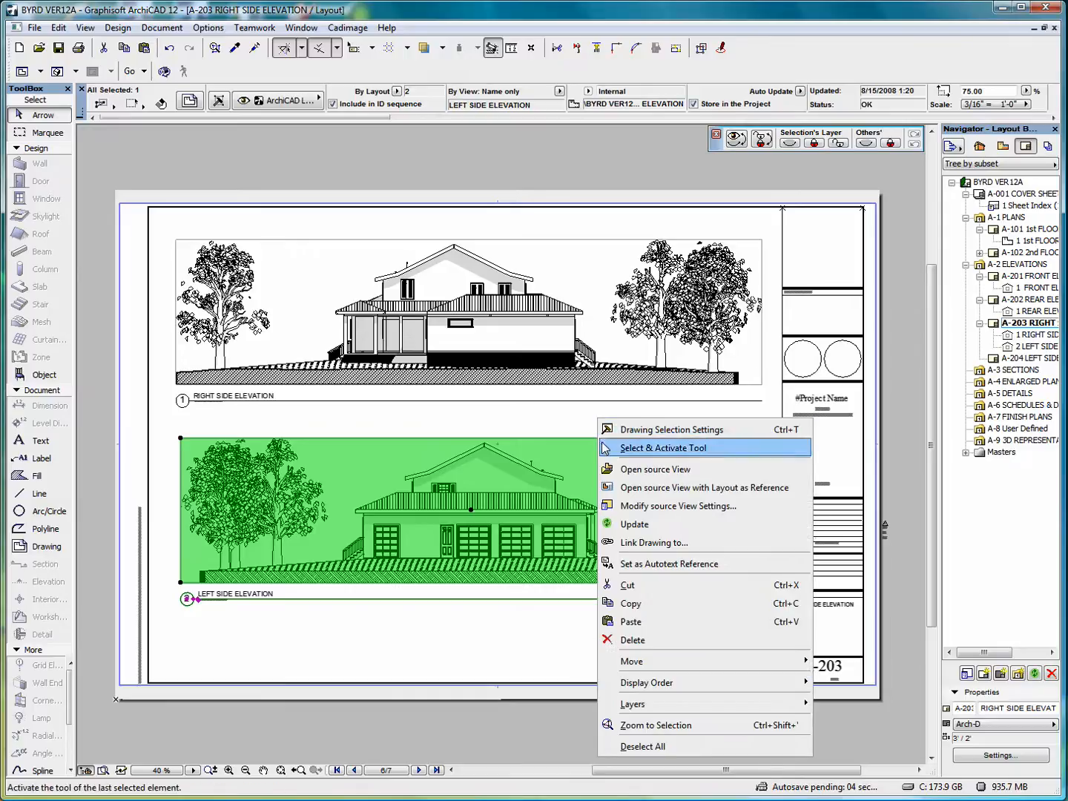
click(660, 643)
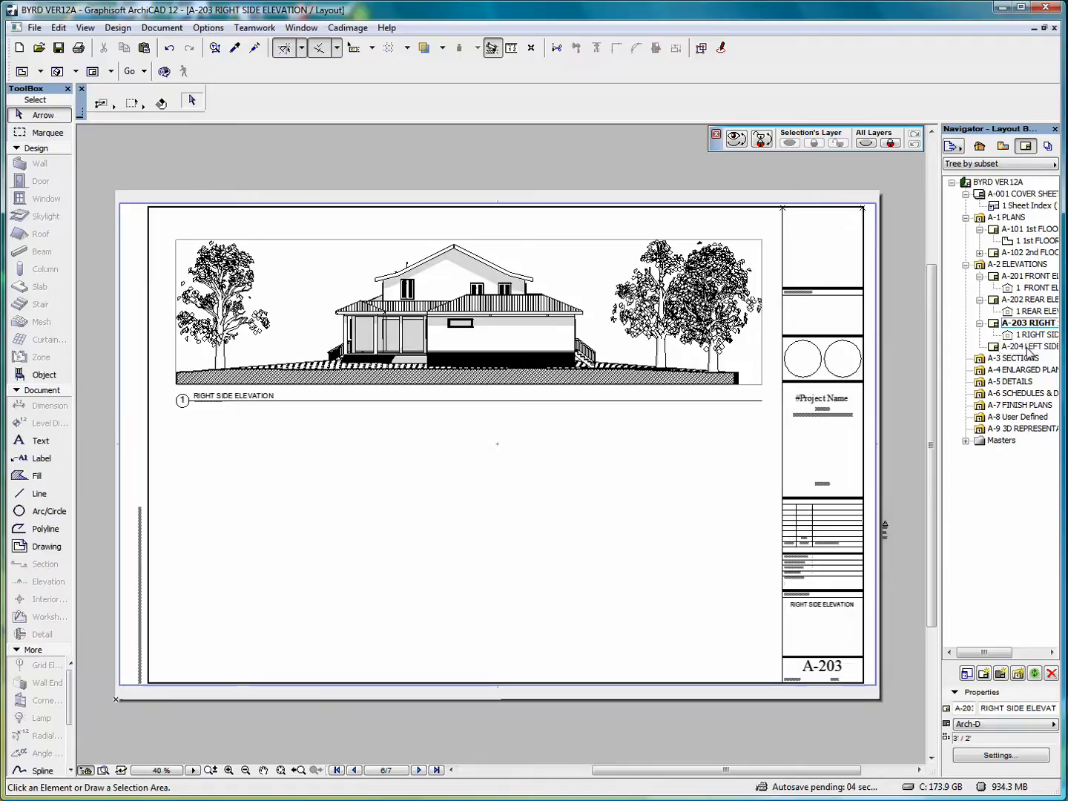
Open the A-204 LEFT SIDE ELEVATION layout and place the saved EXEL004 left side elevation view on the sheet
double_click(1028, 347)
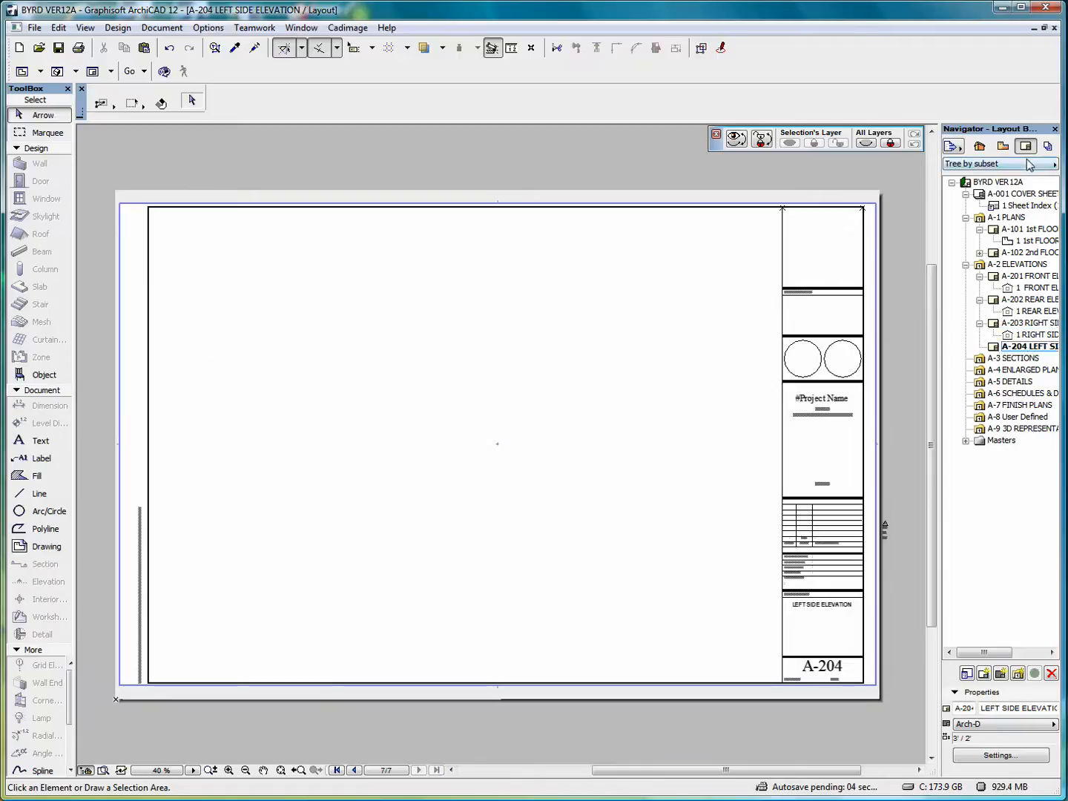
click(1003, 147)
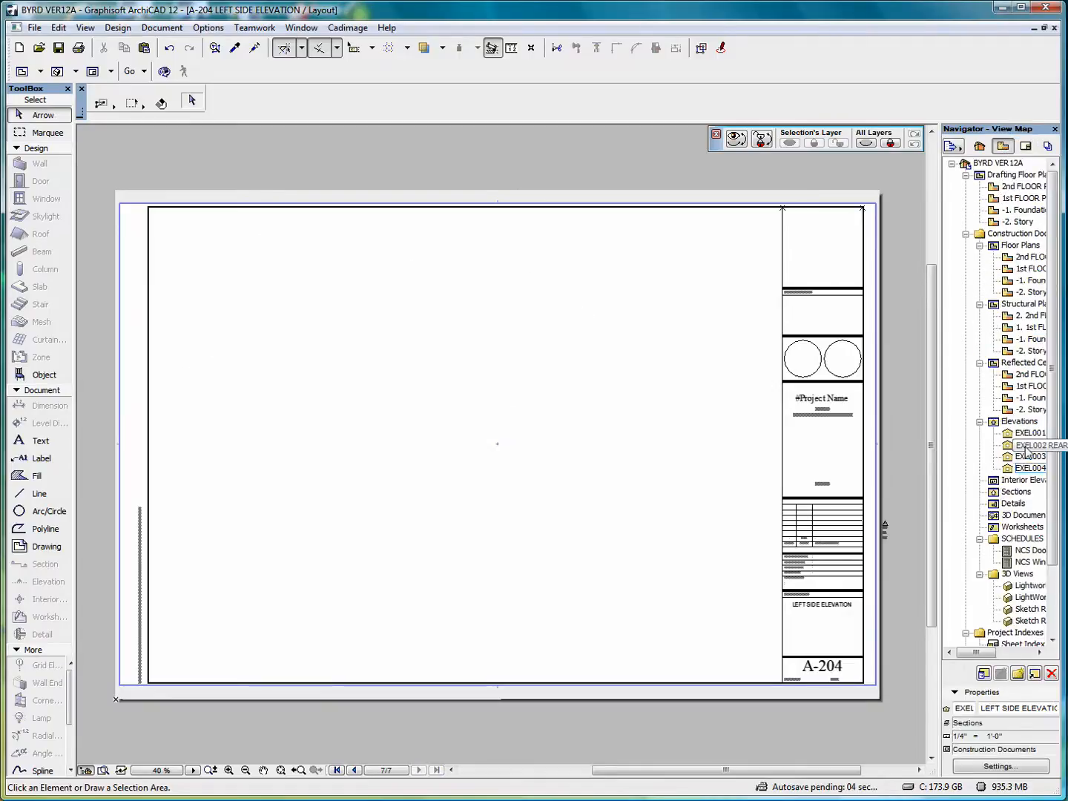
drag(1015, 475, 167, 534)
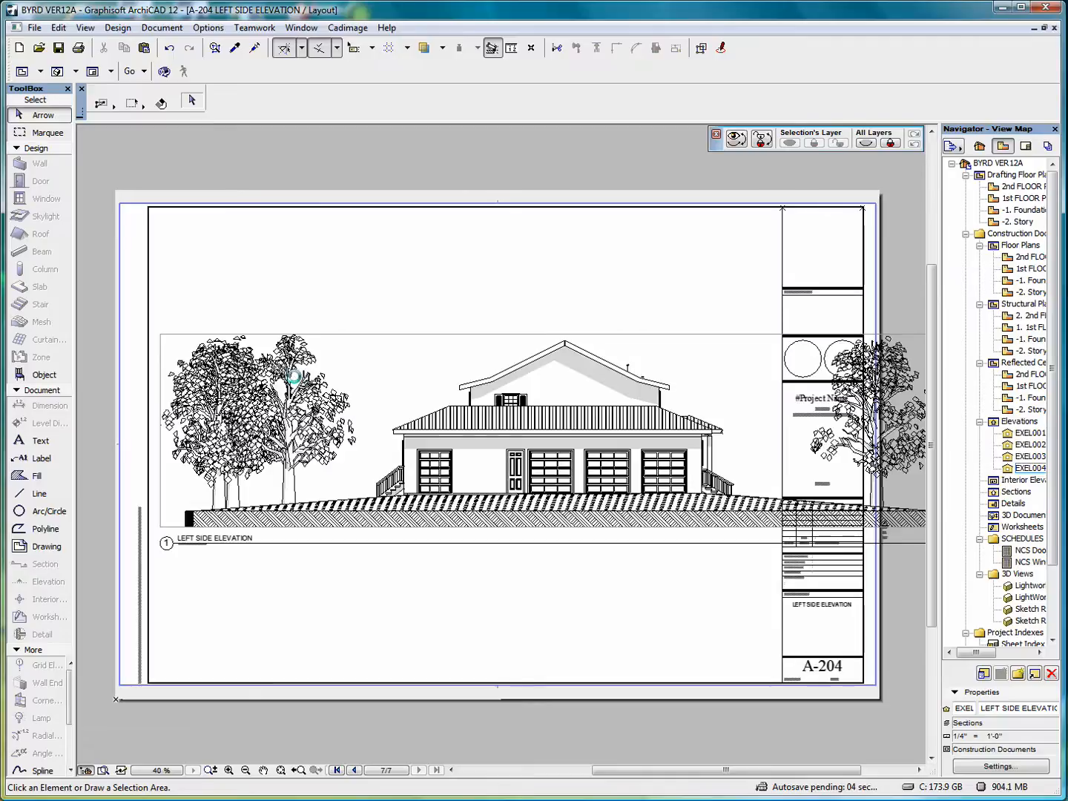
Set the left side elevation drawing's scale to 3/16" = 1'-0" on the A-204 sheet and deselect it
click(159, 336)
right_click(294, 286)
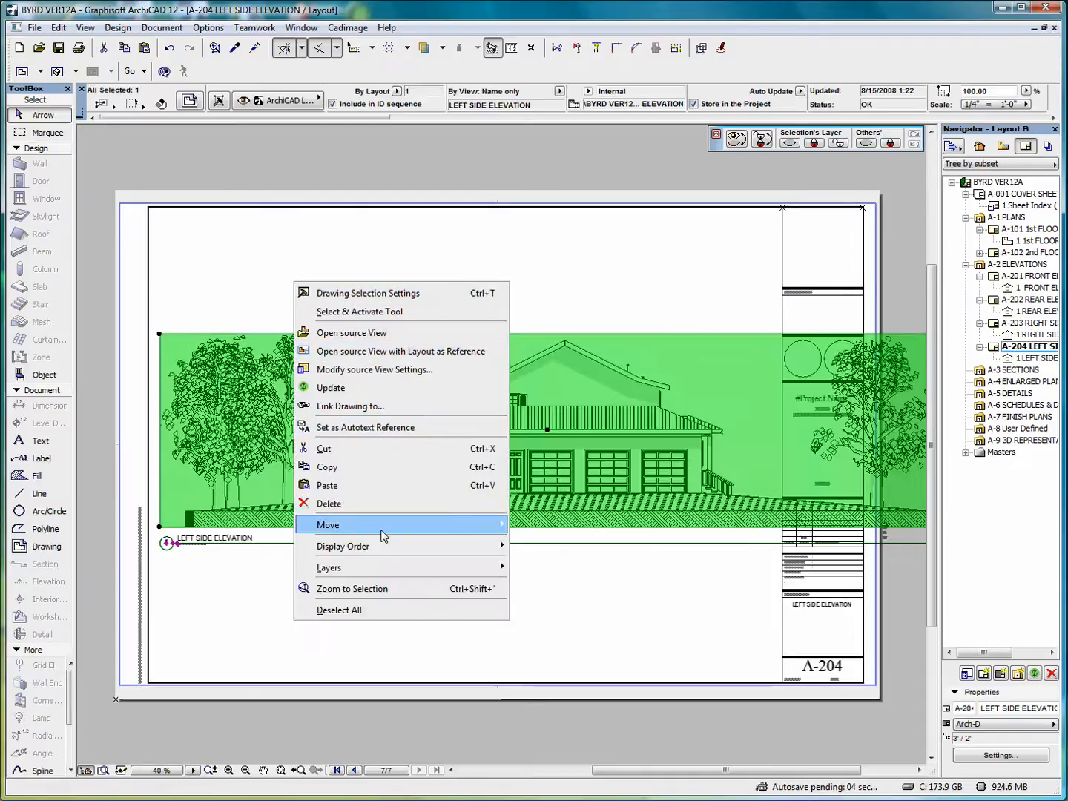
mouse_move(383, 532)
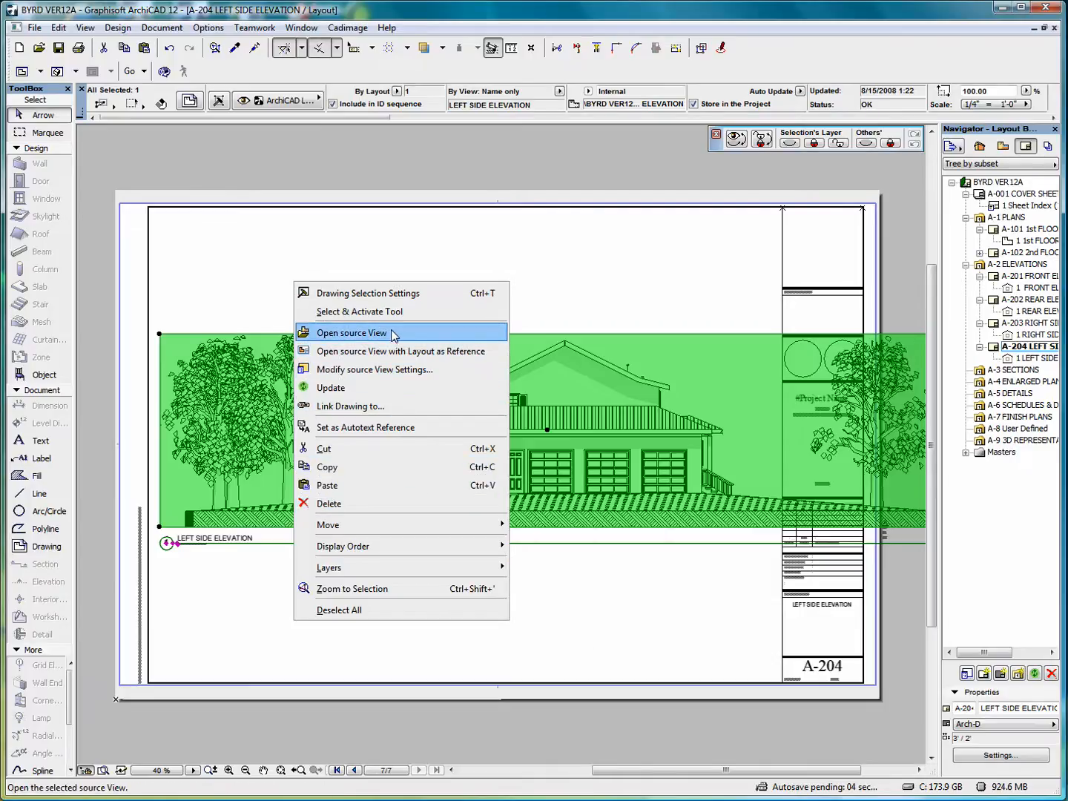
click(390, 294)
click(478, 404)
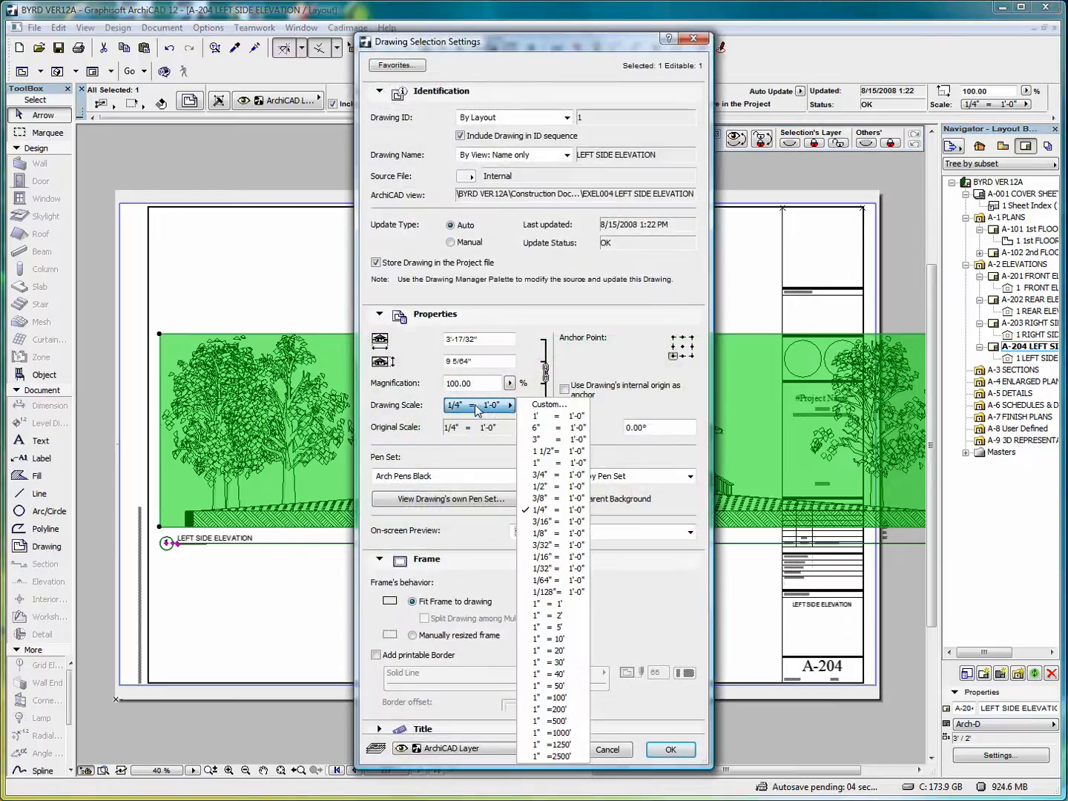
click(558, 523)
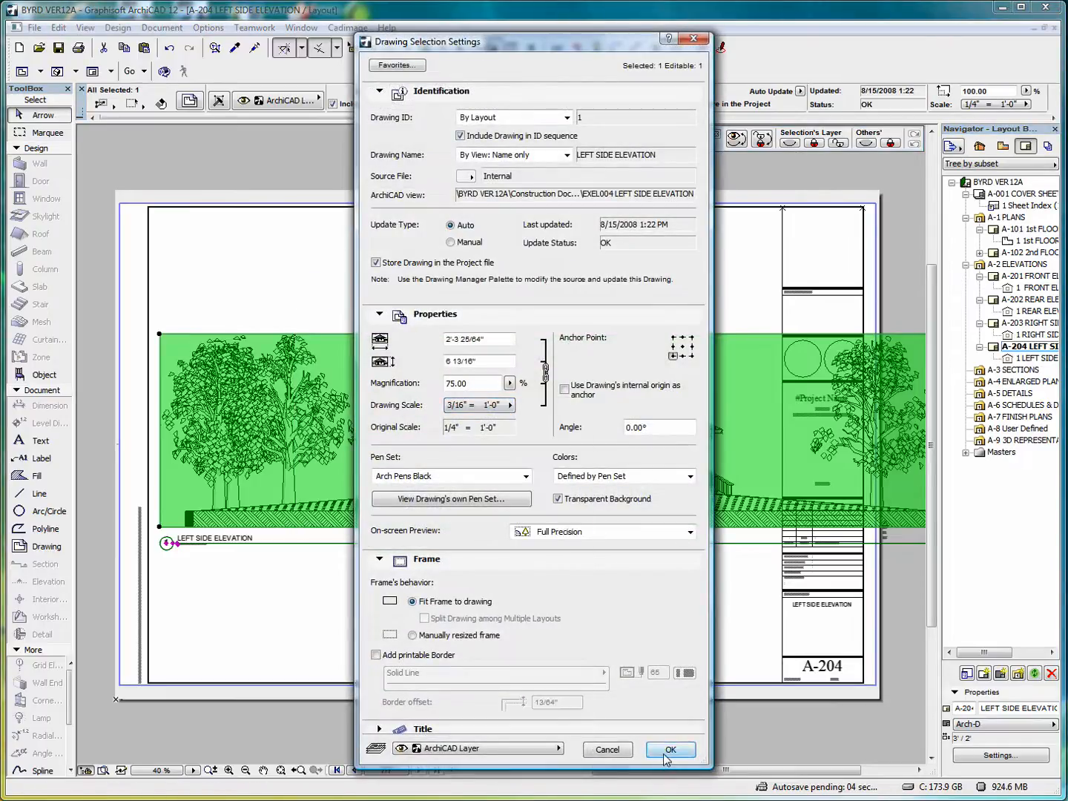
click(671, 750)
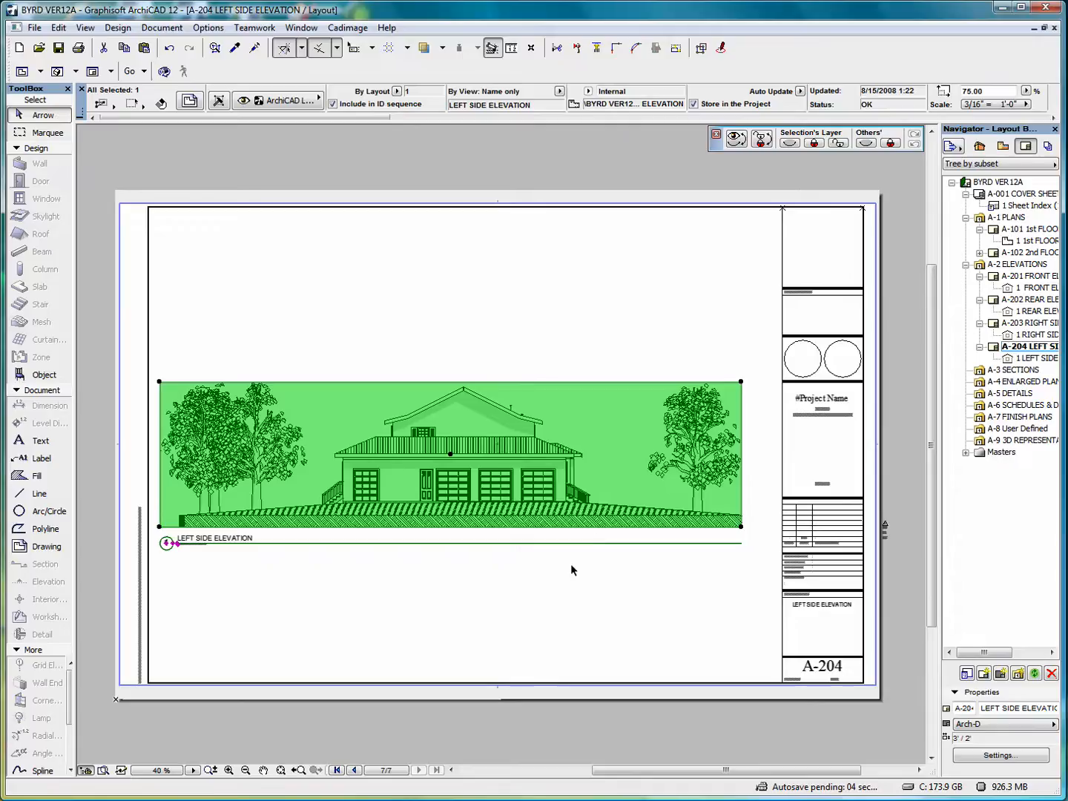
click(518, 590)
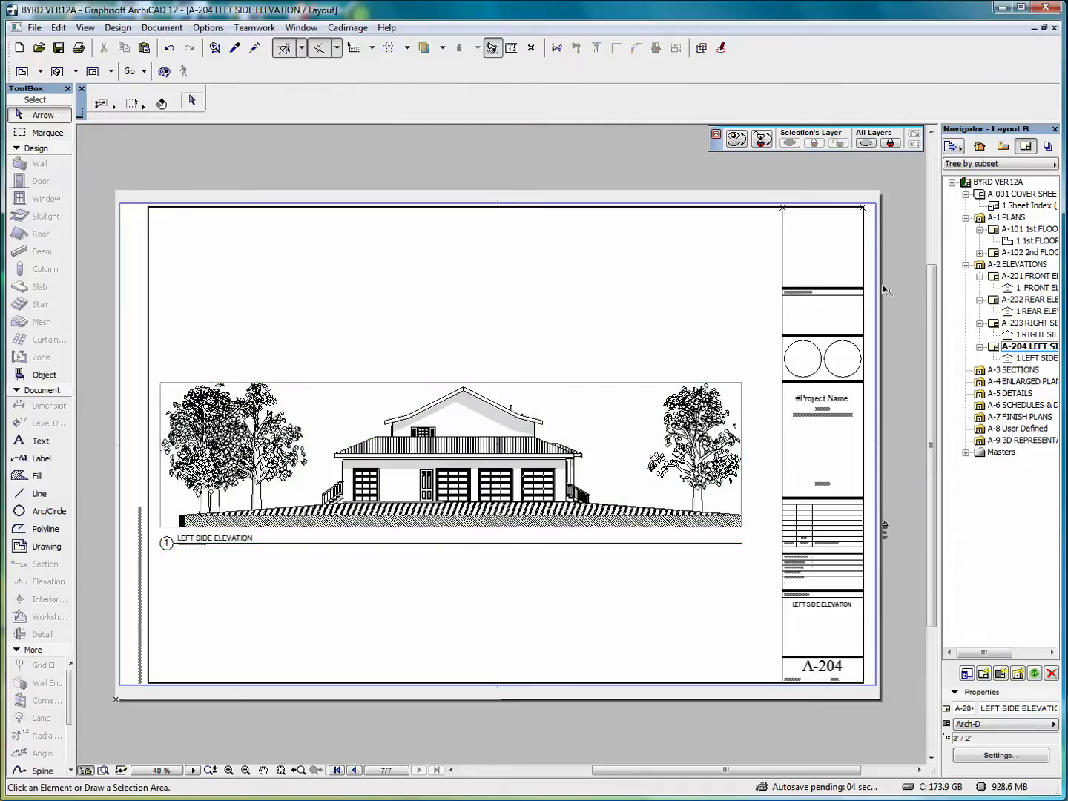
Reopen the 1st FLOOR plan and check the updated sheet reference in the left side elevation marker
click(981, 146)
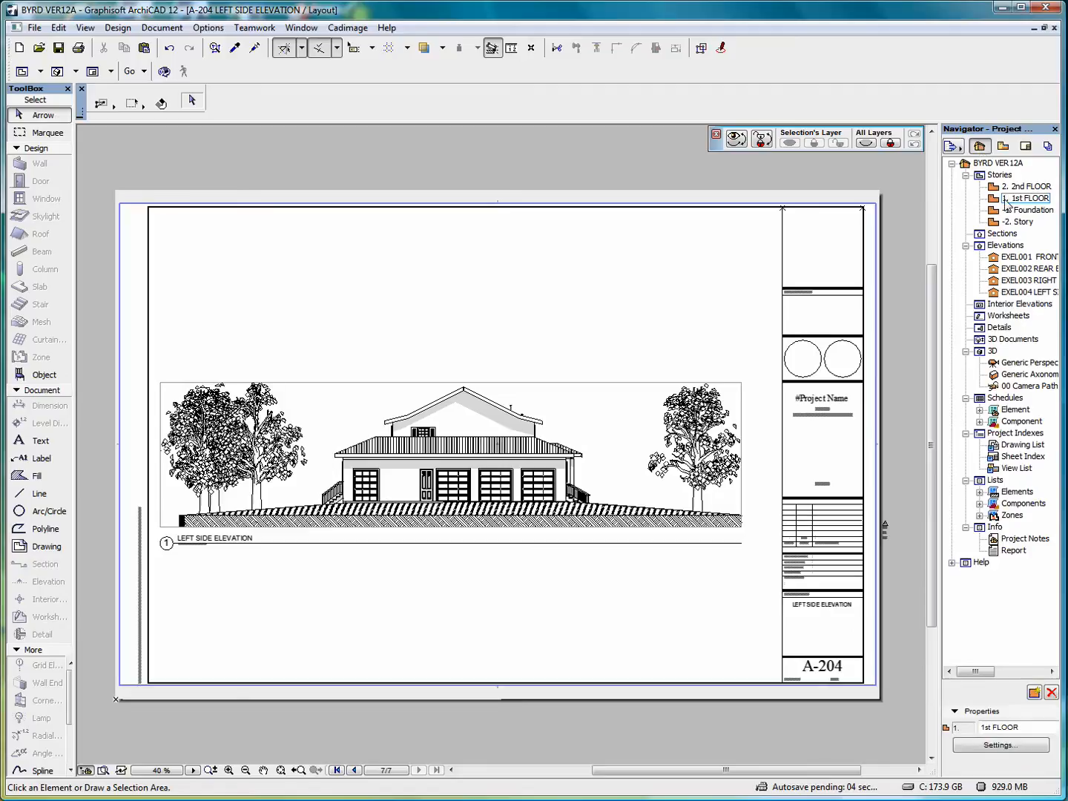
double_click(1011, 198)
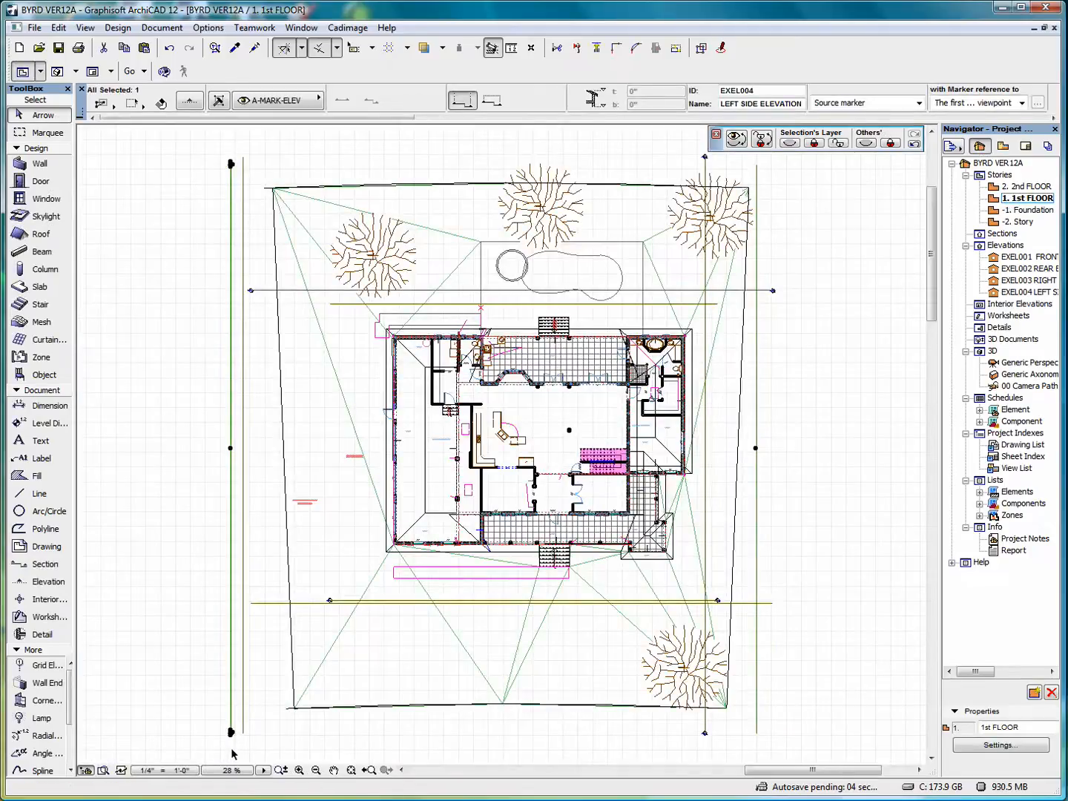
scroll(233, 755, up, 10)
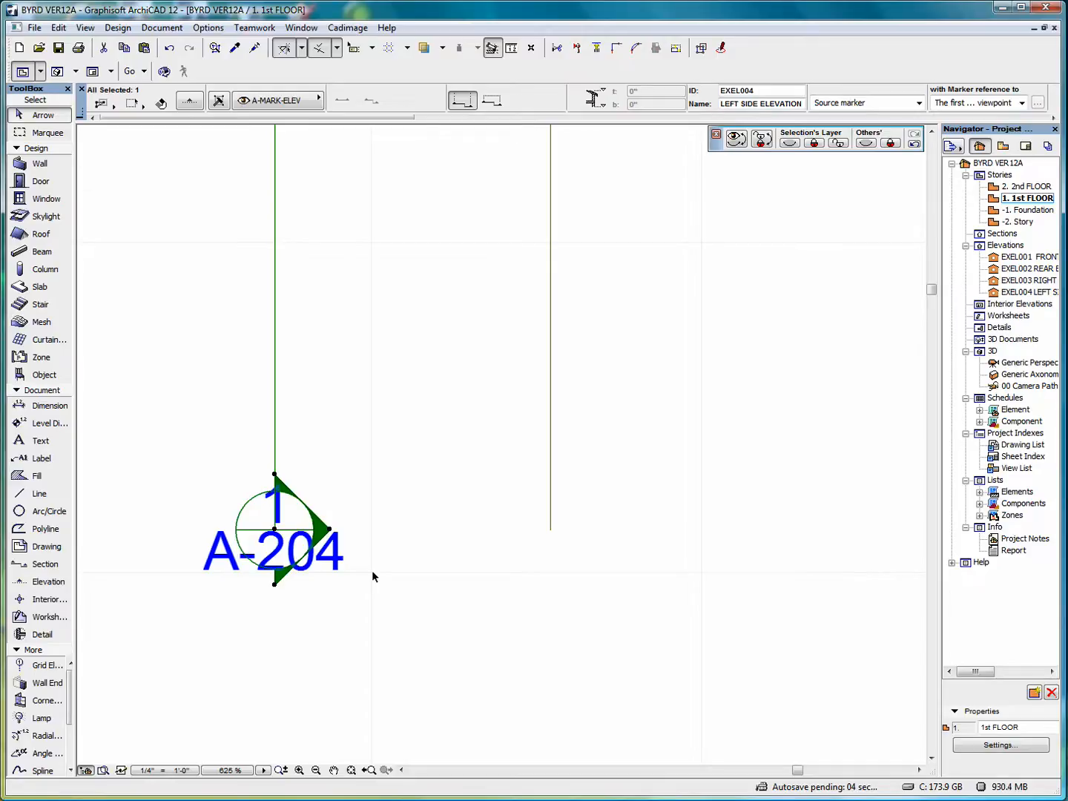
scroll(372, 572, down, 5)
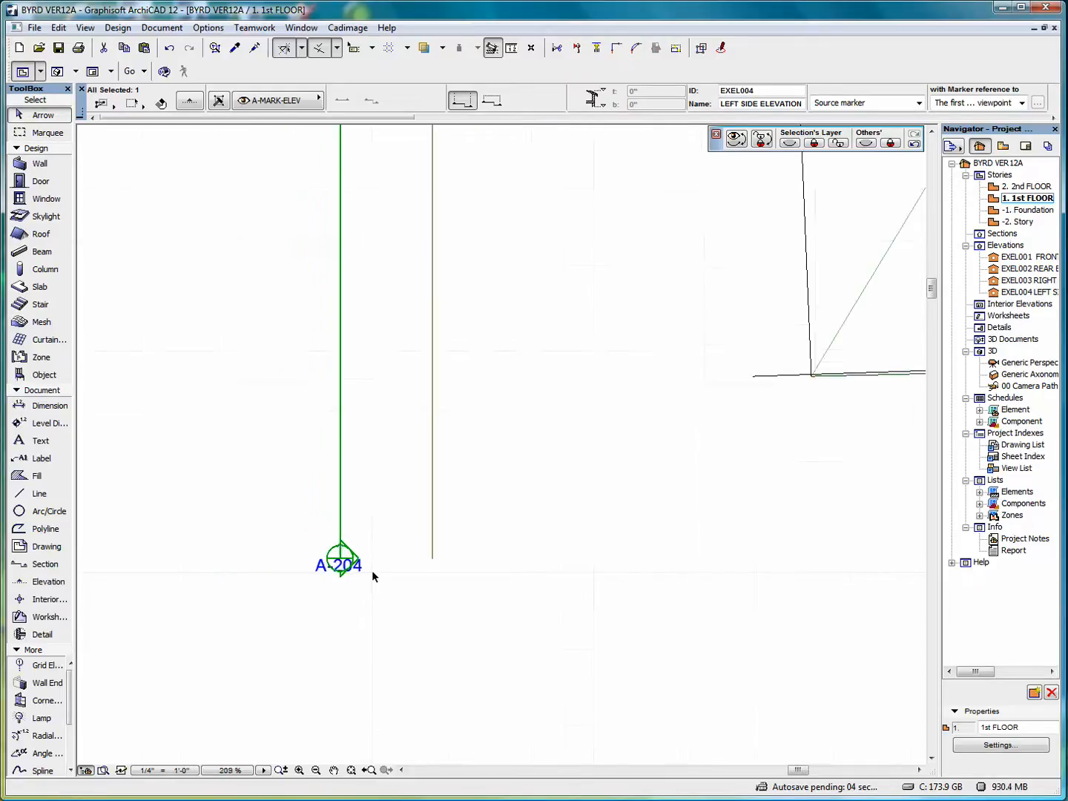
click(348, 771)
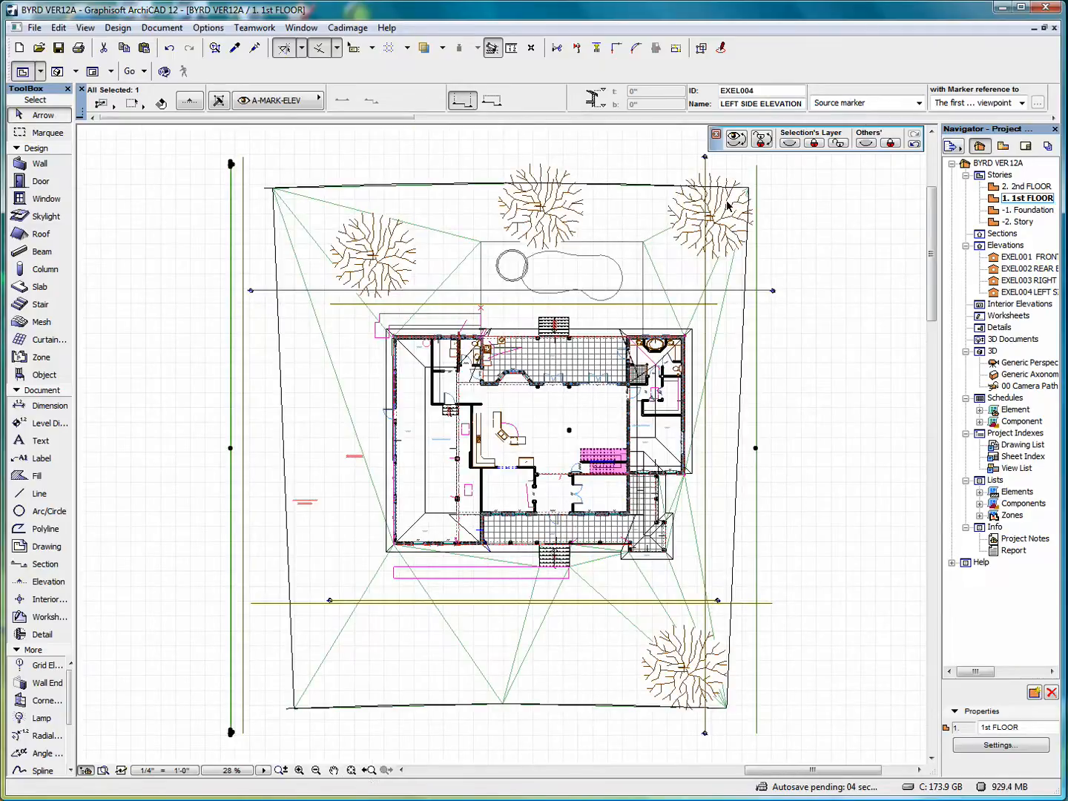
Select the EXEL001 front elevation line on the 1st FLOOR plan and inspect its position relative to the house
click(794, 521)
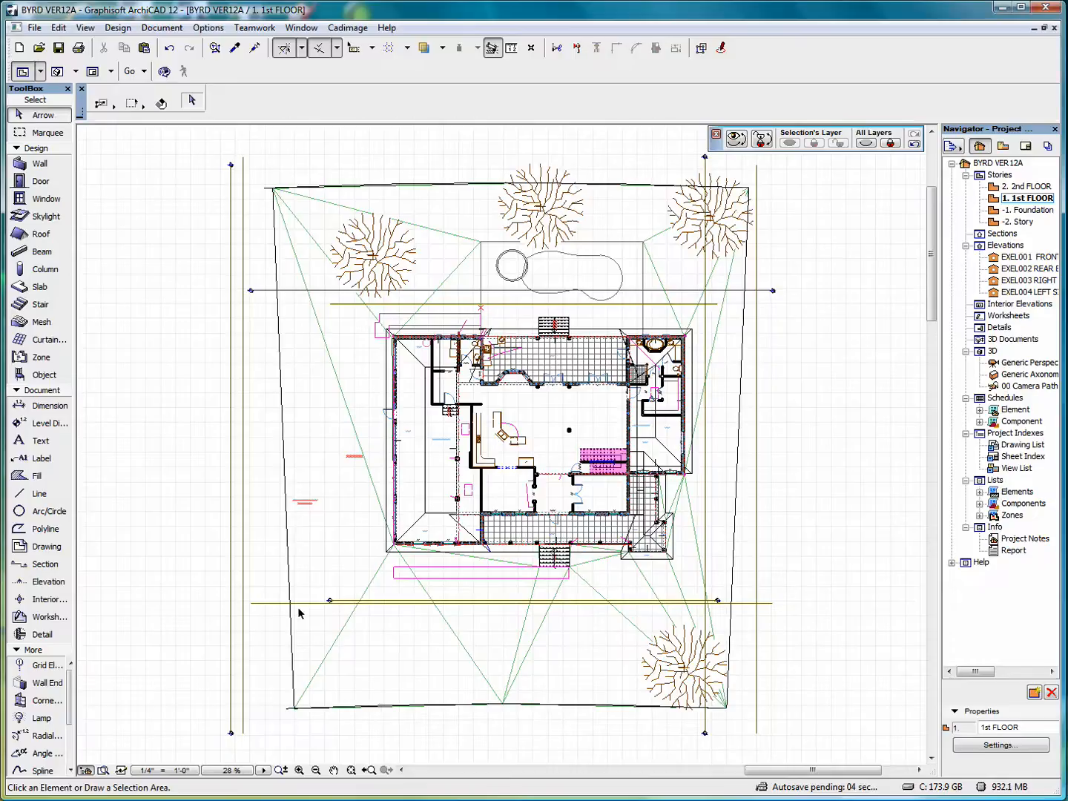
click(340, 602)
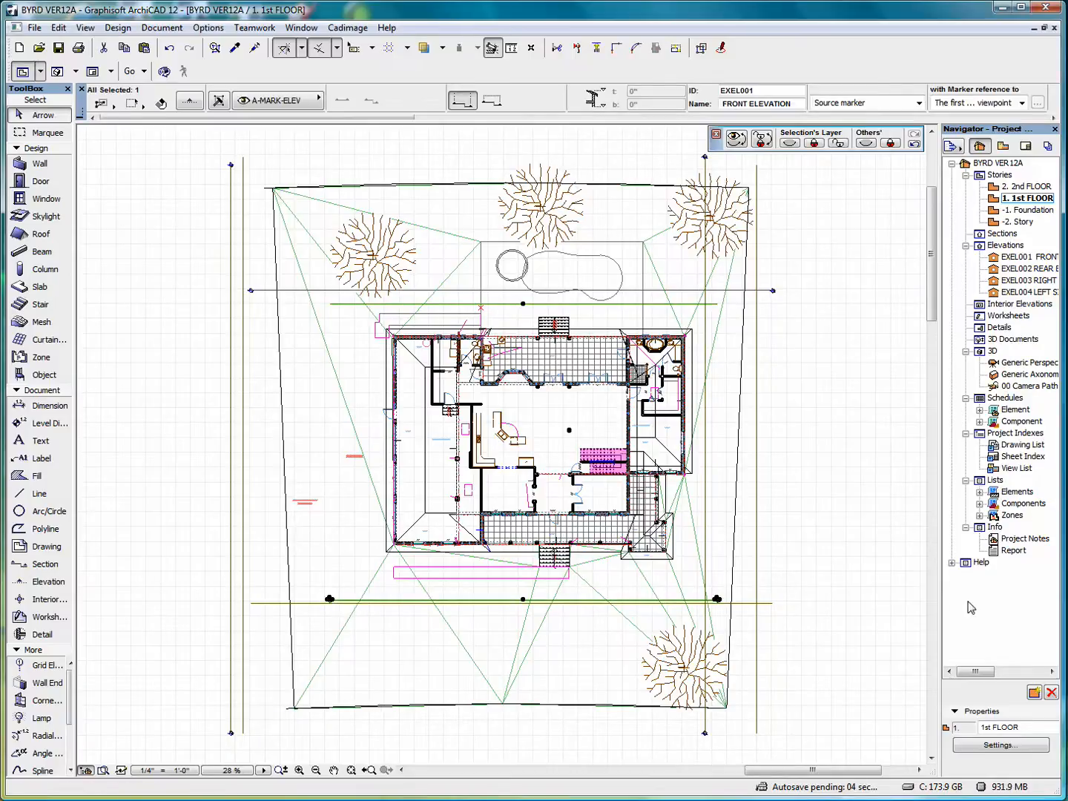
scroll(564, 690, up, 3)
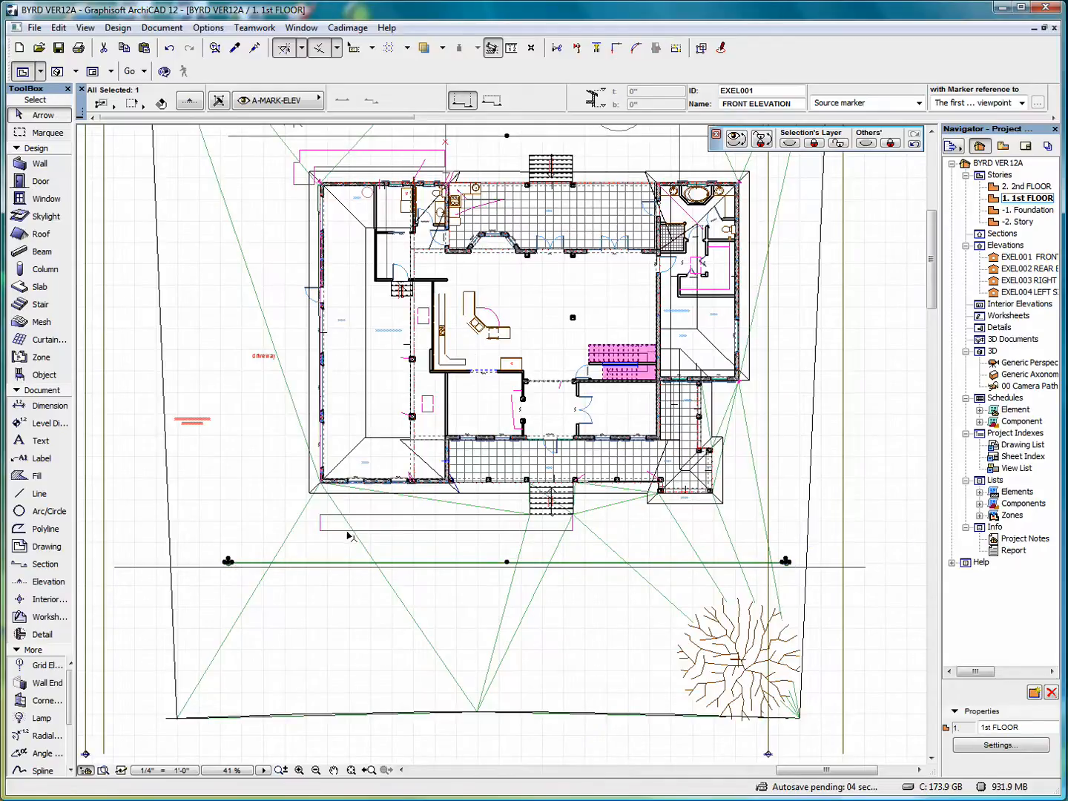
scroll(349, 536, down, 3)
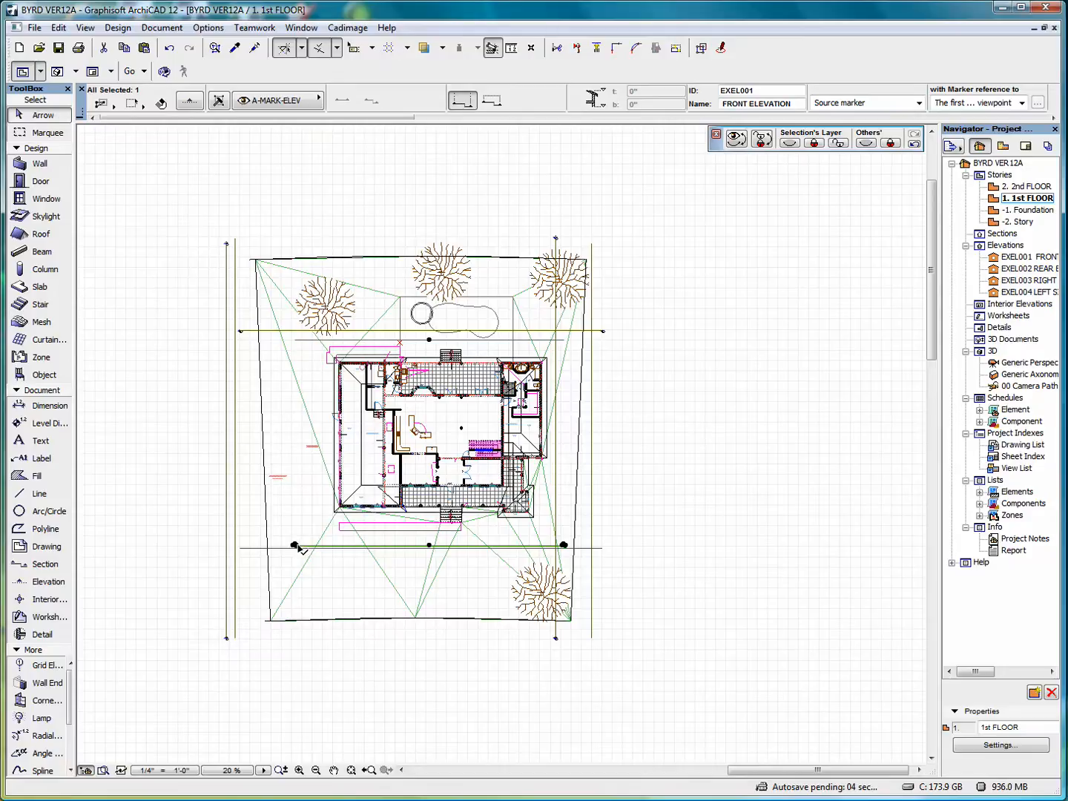
Stretch both ends of the EXEL001 front elevation line outward past the side lot boundaries on the 1st FLOOR plan
scroll(296, 547, up, 6)
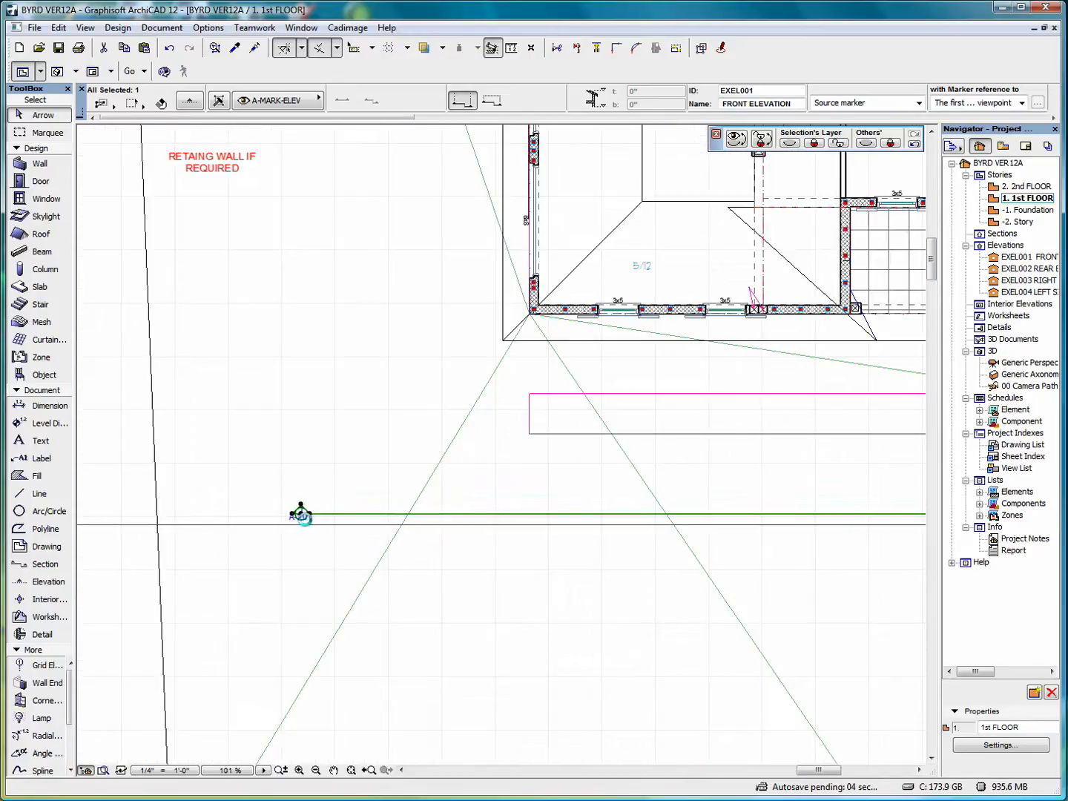
click(301, 514)
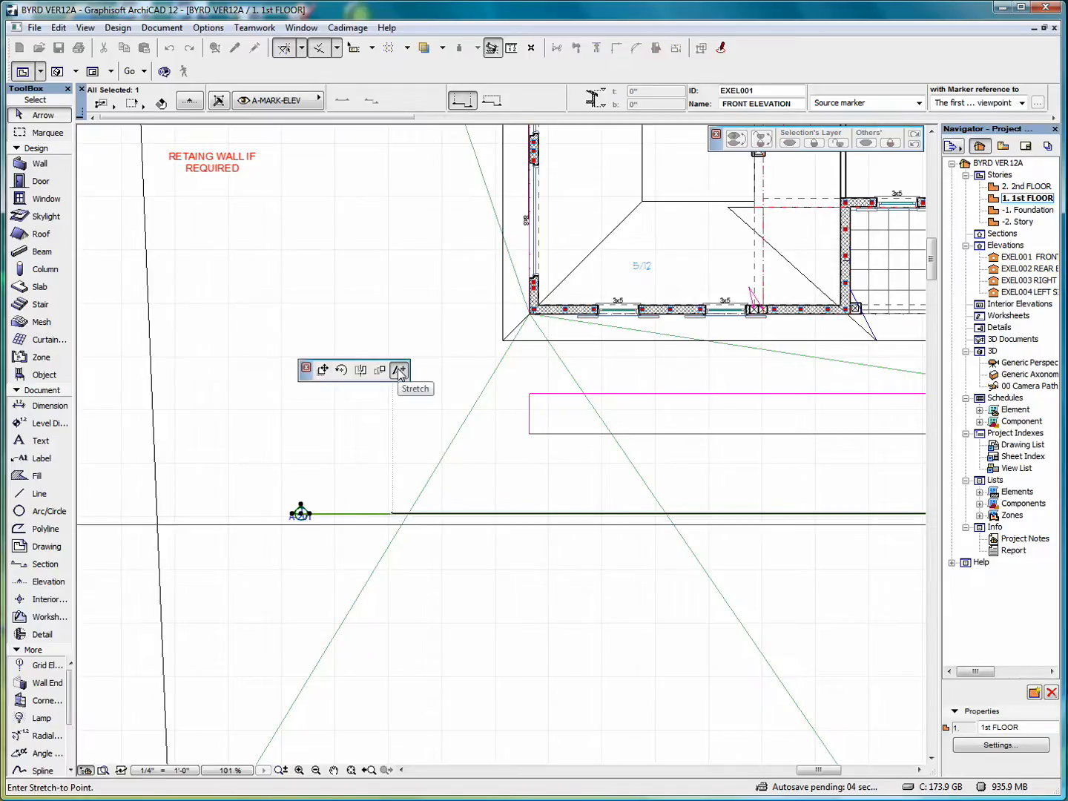
scroll(356, 517, down, 5)
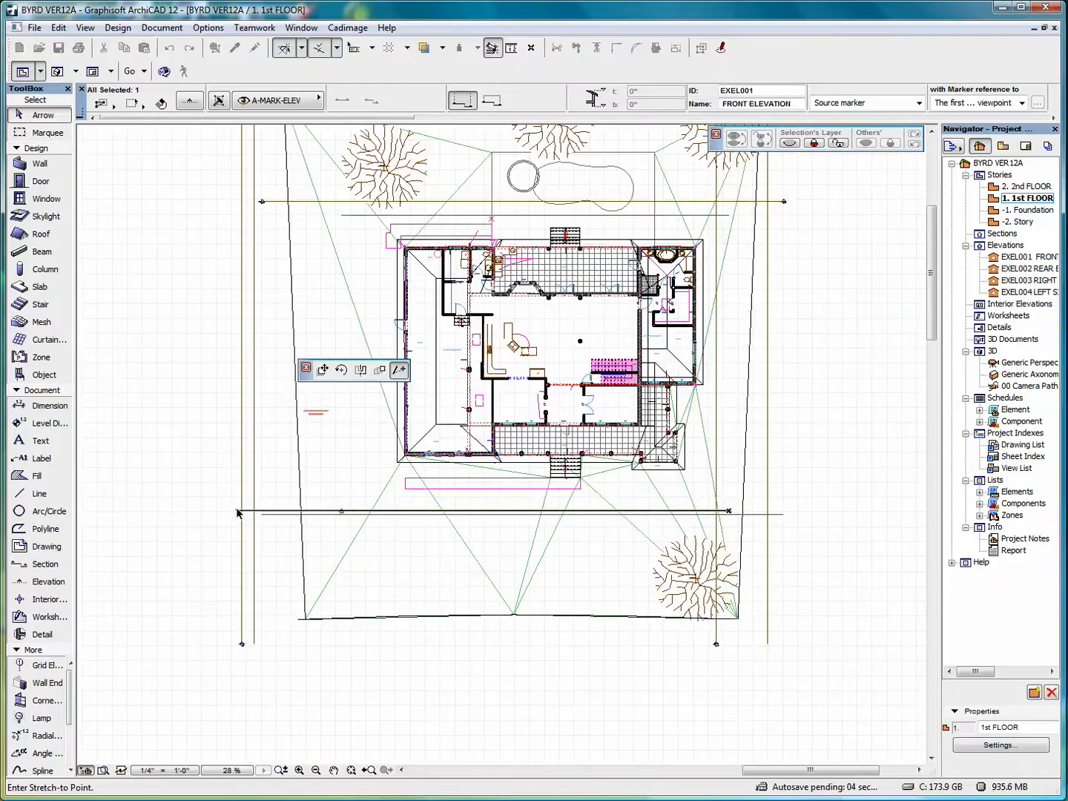
click(234, 510)
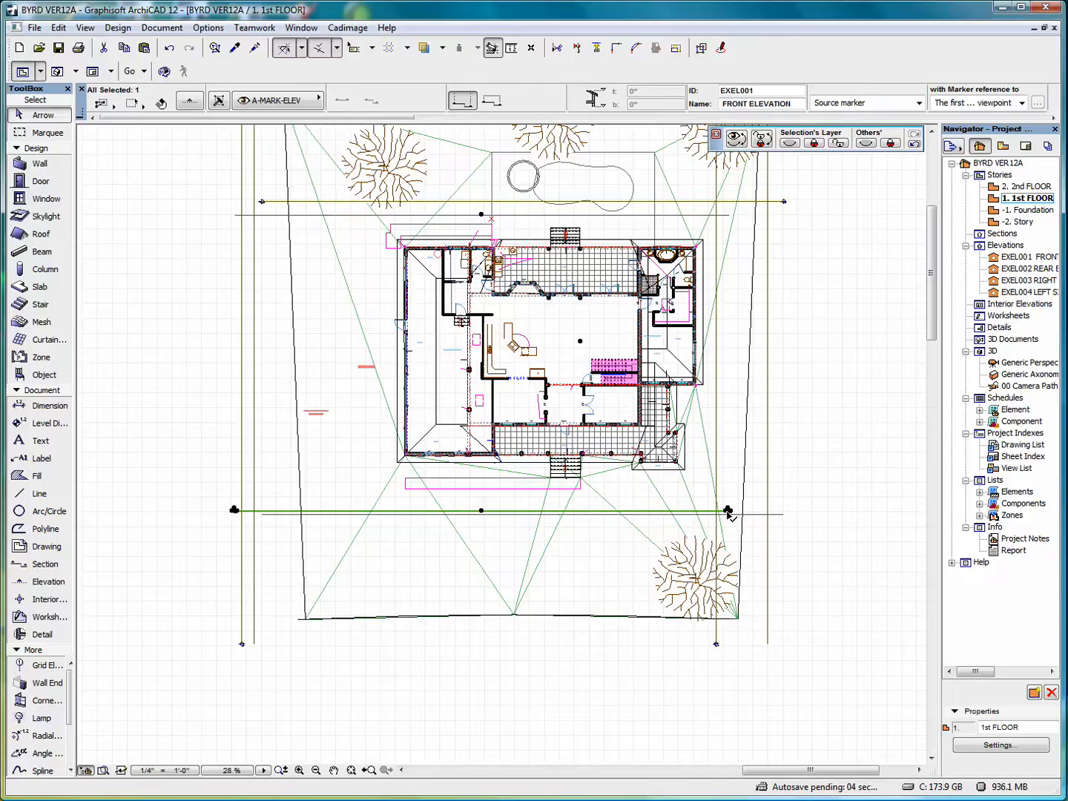
click(729, 511)
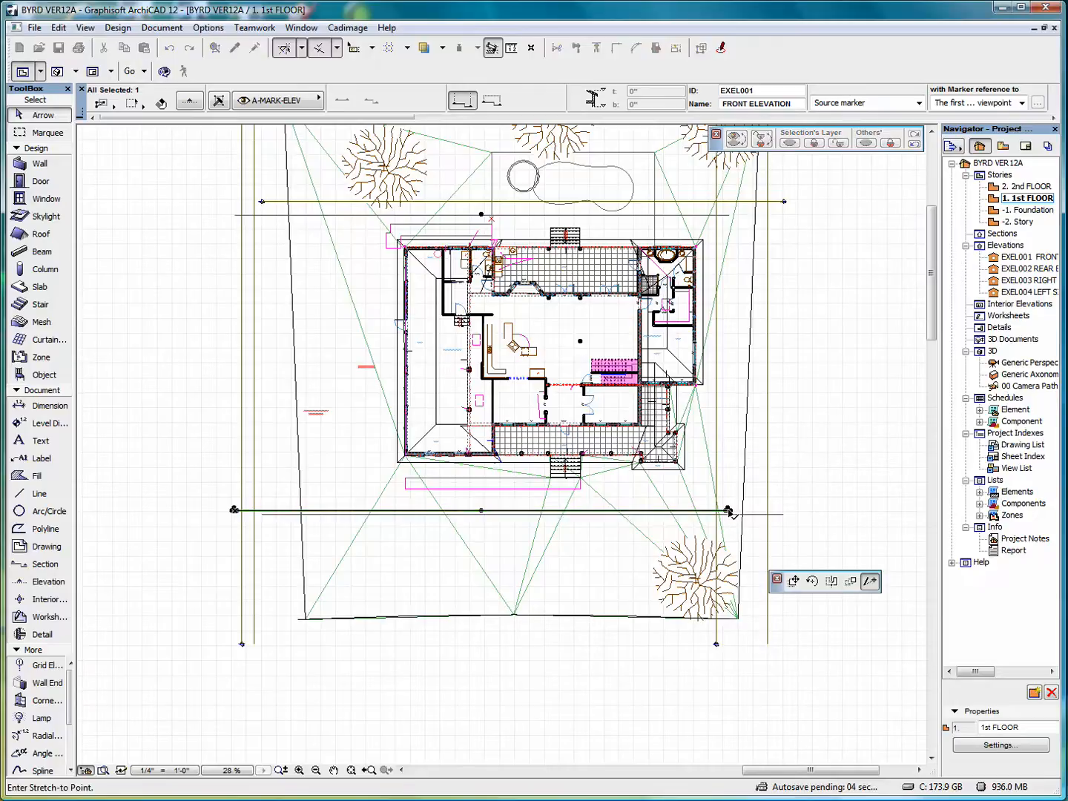
click(796, 511)
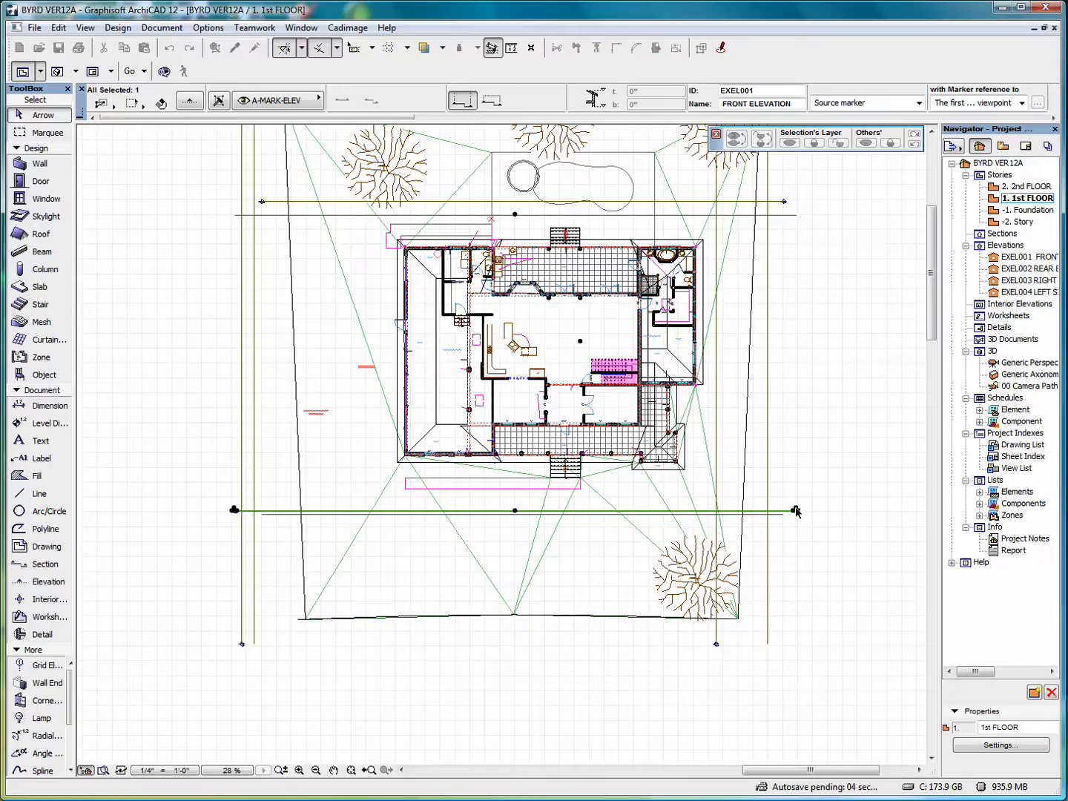
Open the selected front elevation's settings and choose Auto-rebuild Model as its status
right_click(820, 451)
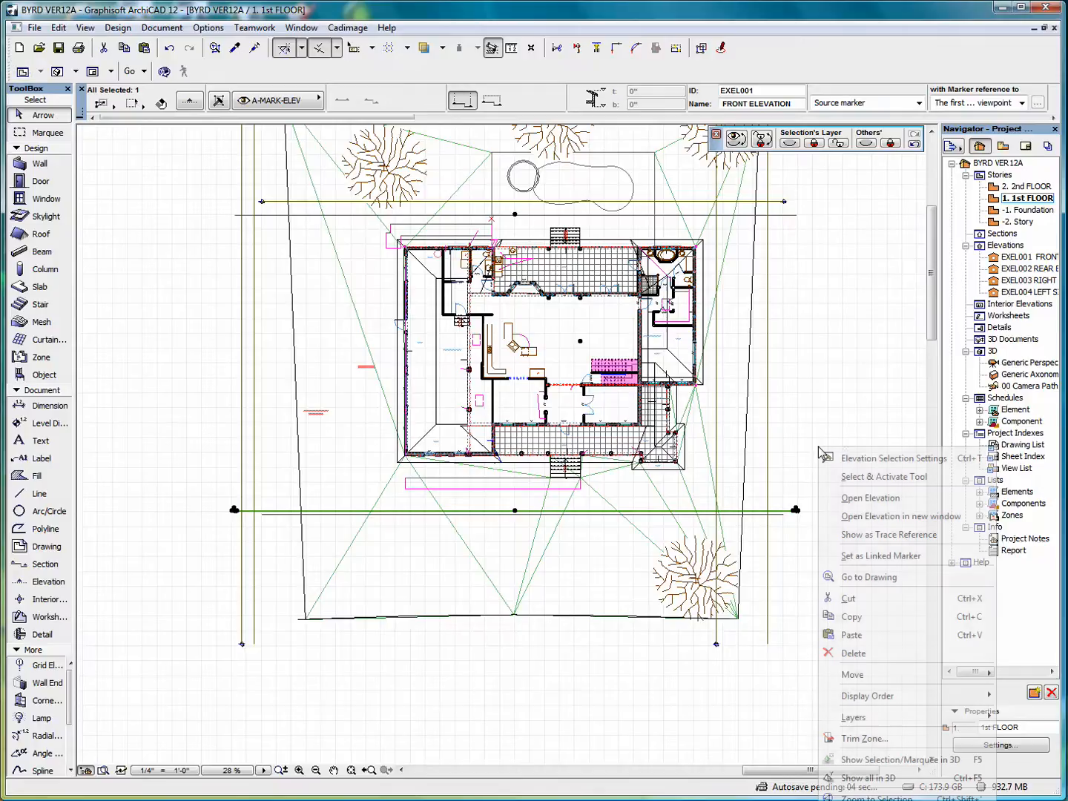
click(891, 460)
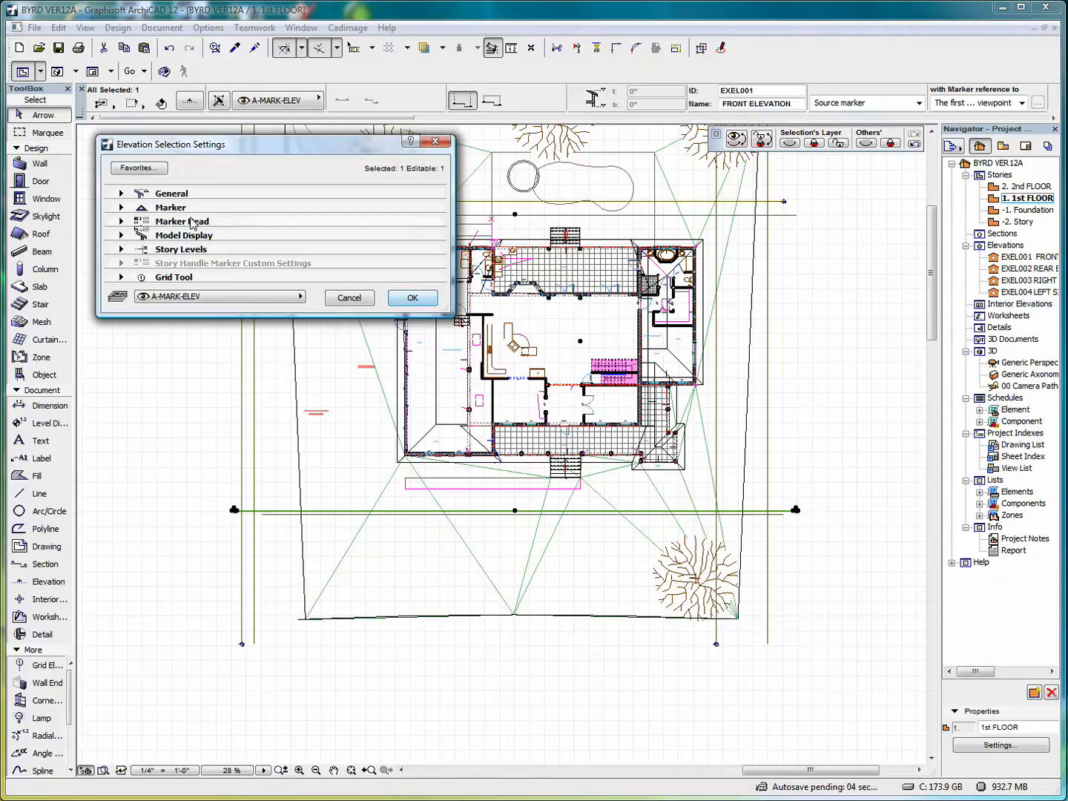
click(148, 193)
click(432, 357)
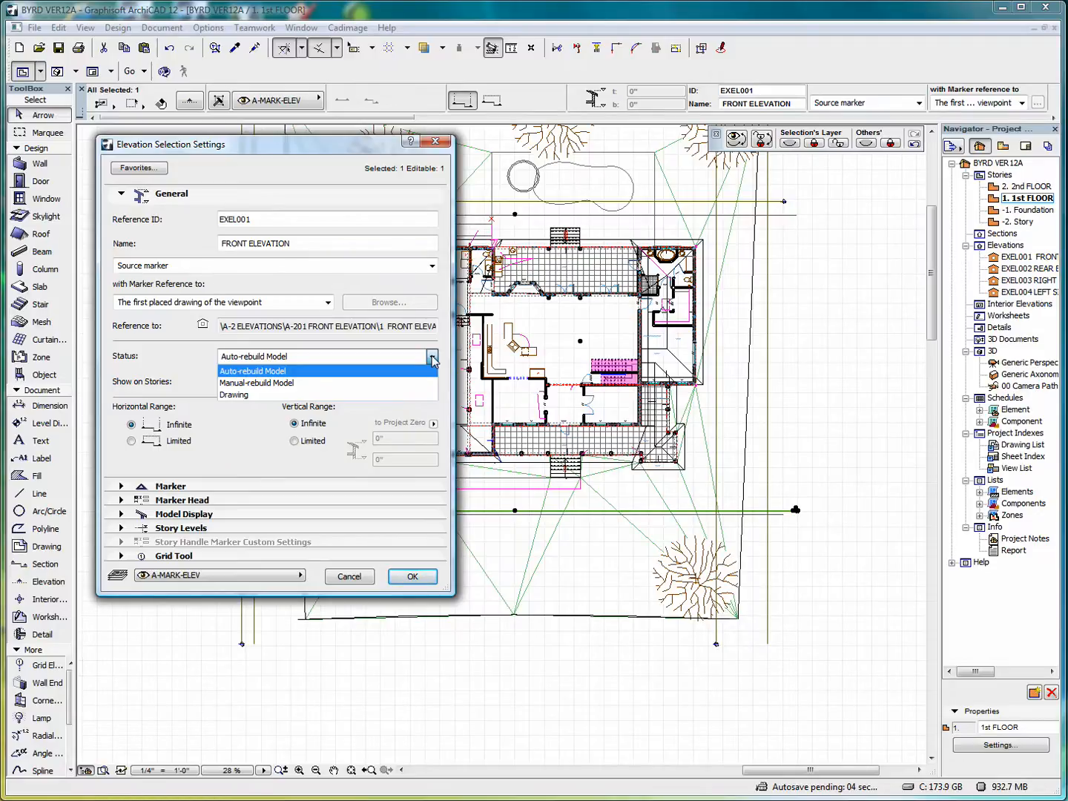
click(415, 371)
click(121, 193)
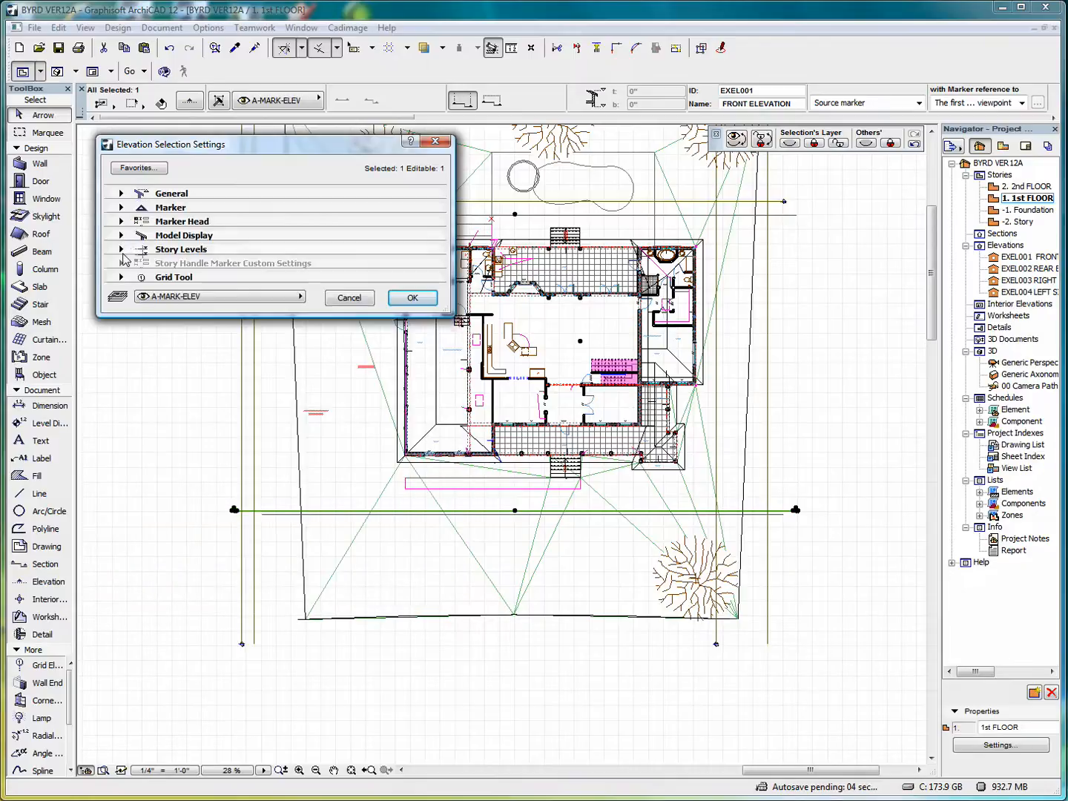
Enable Uniform Pen for Cut Elements in the front elevation's model display settings and open the elevation
click(122, 236)
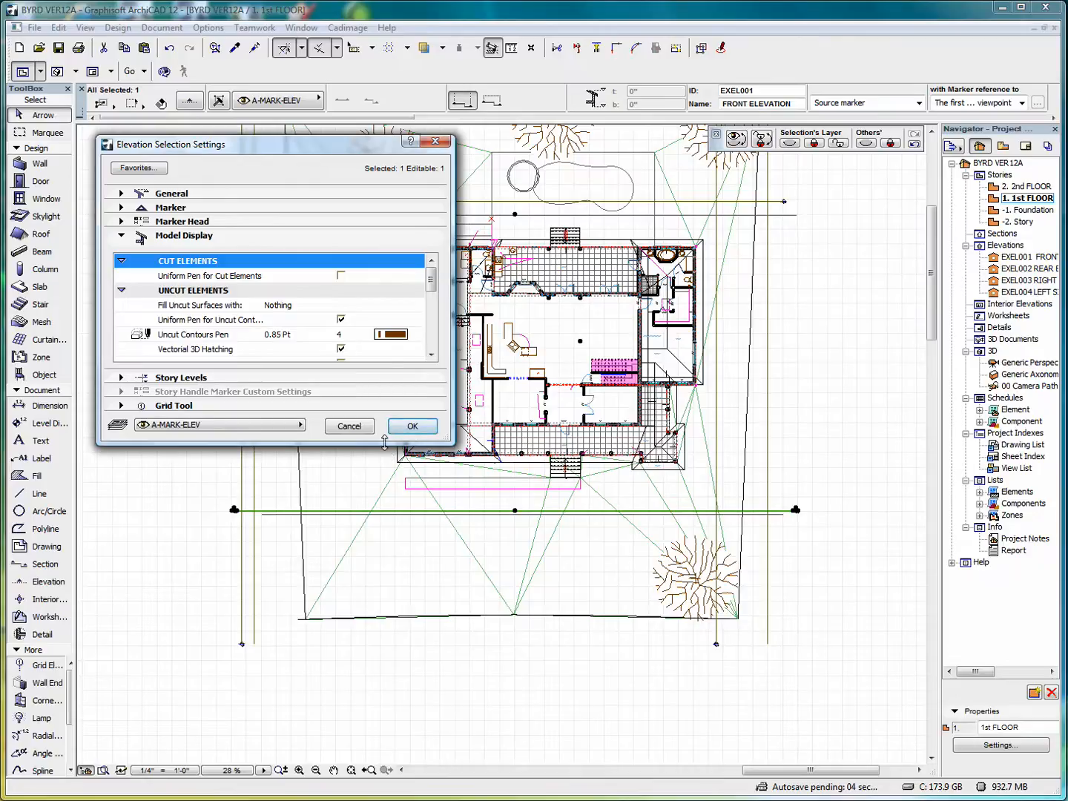
drag(385, 445, 378, 753)
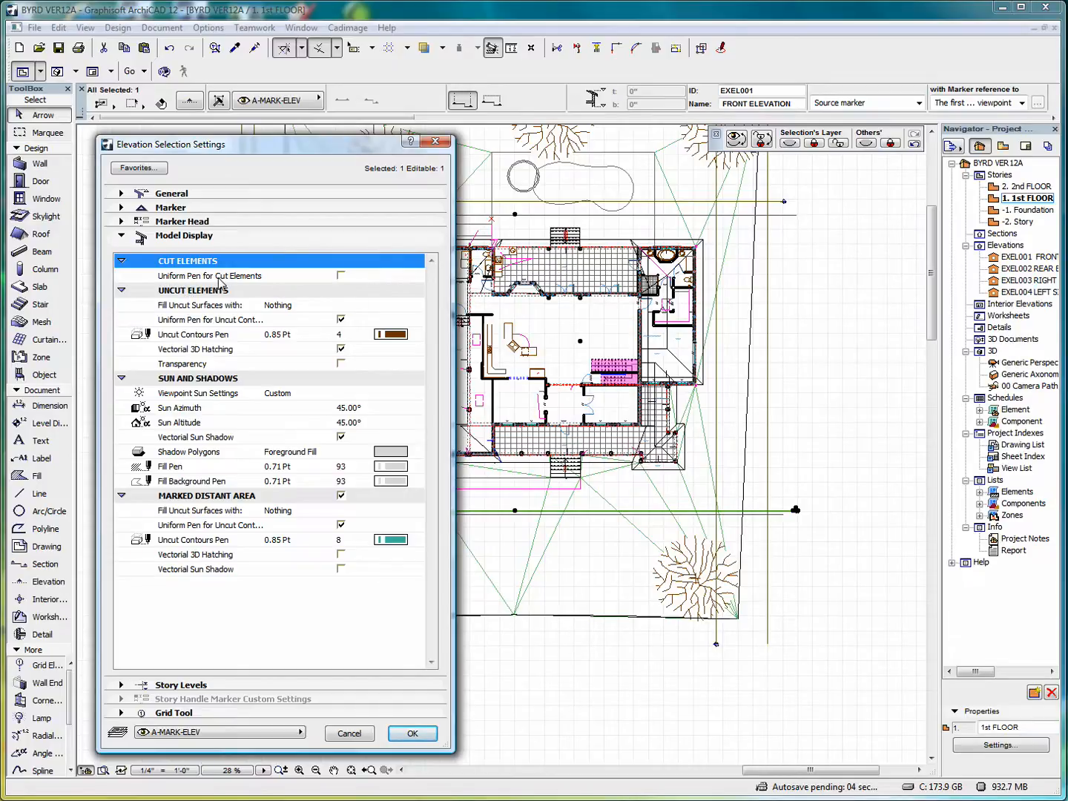
click(341, 277)
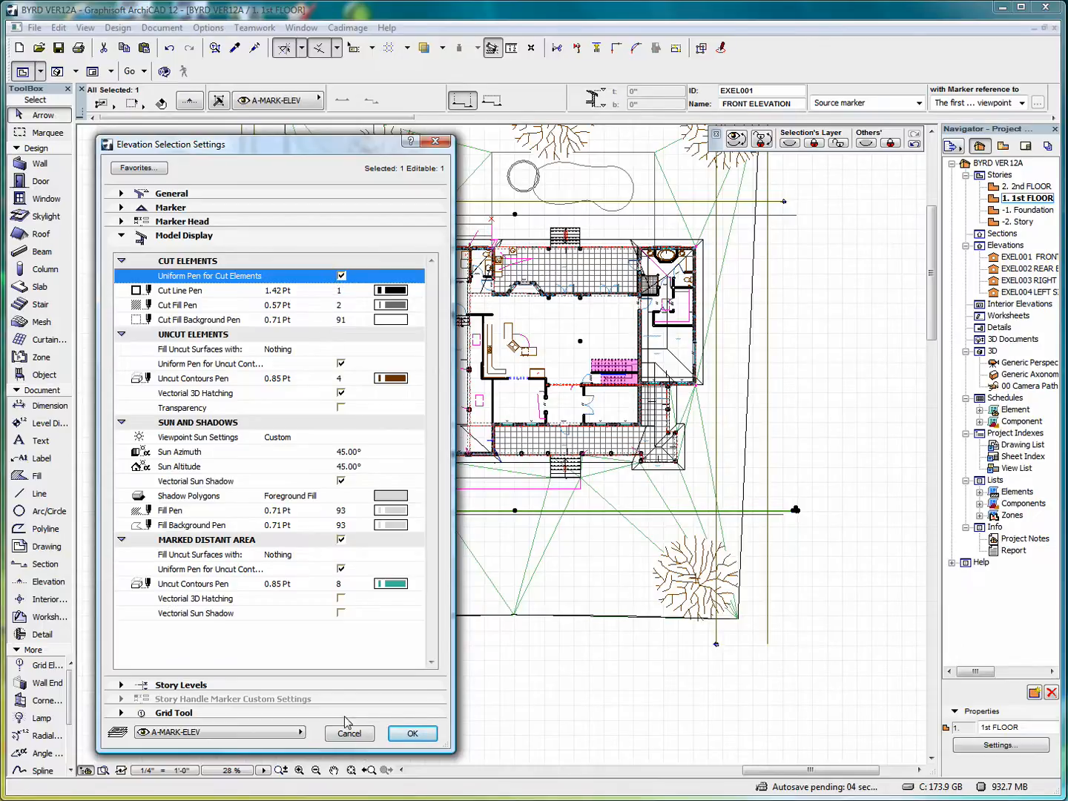
click(412, 735)
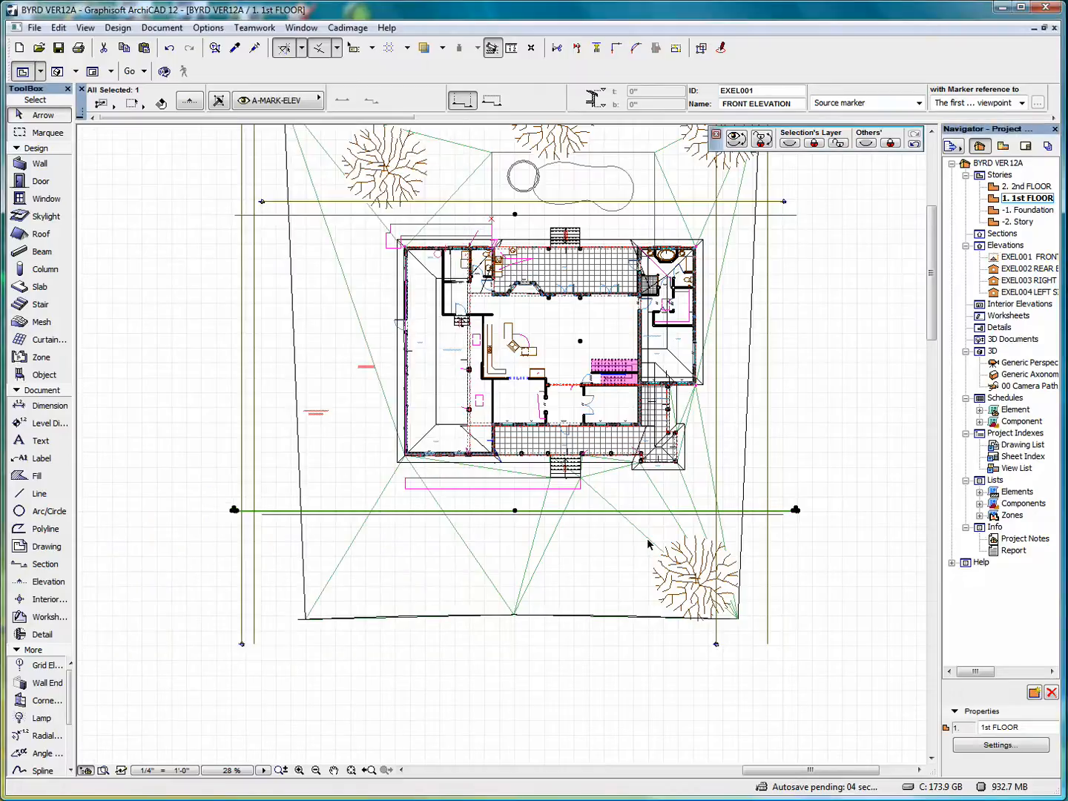
right_click(801, 382)
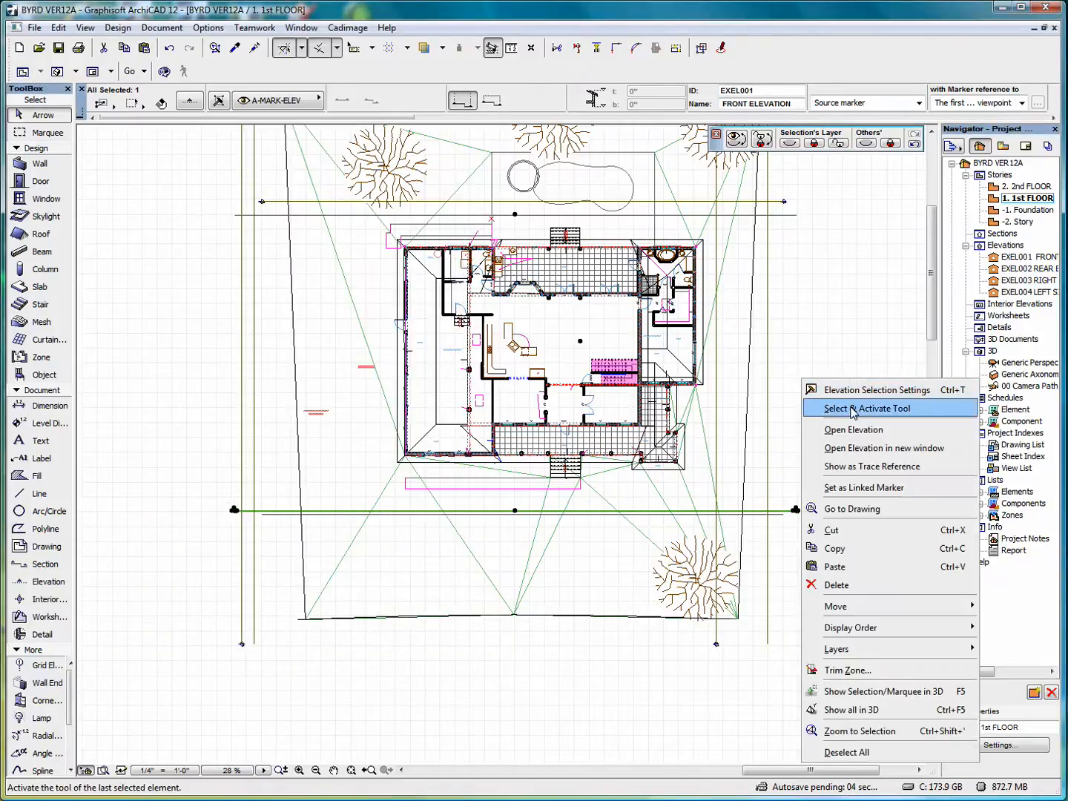
click(859, 432)
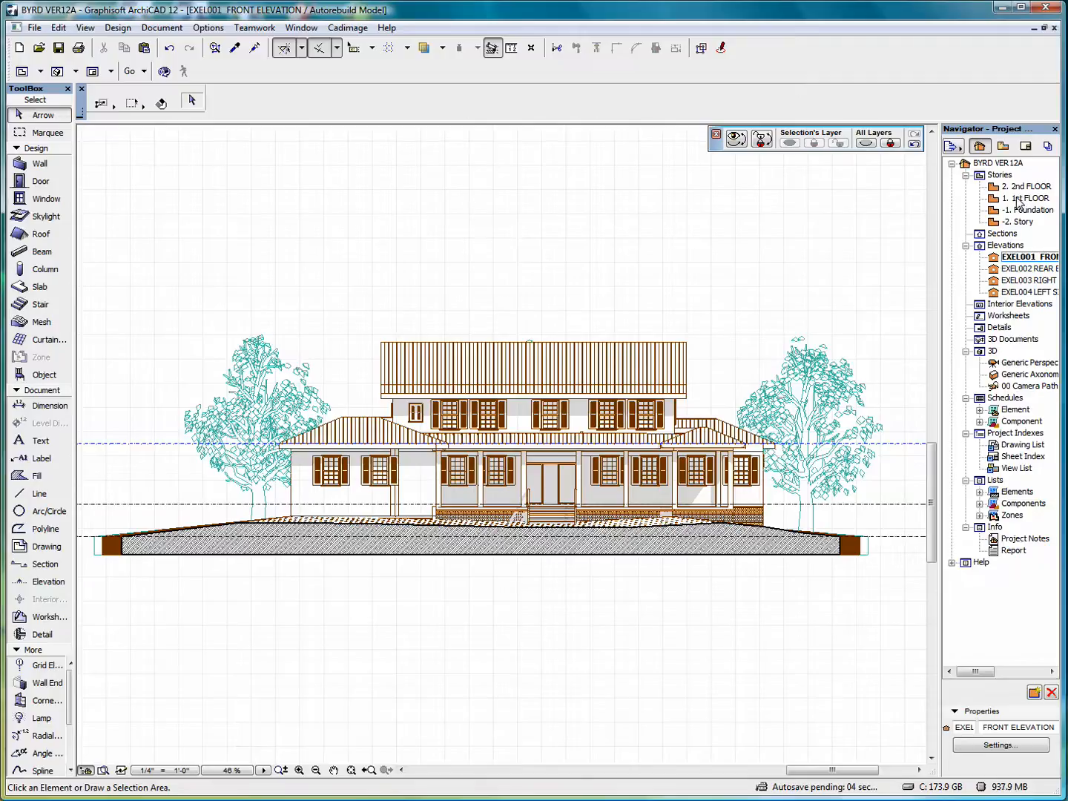
Fill the front elevation's uncut surfaces with Uniform pencolor, using pen 94 for the uncut surfaces
right_click(598, 240)
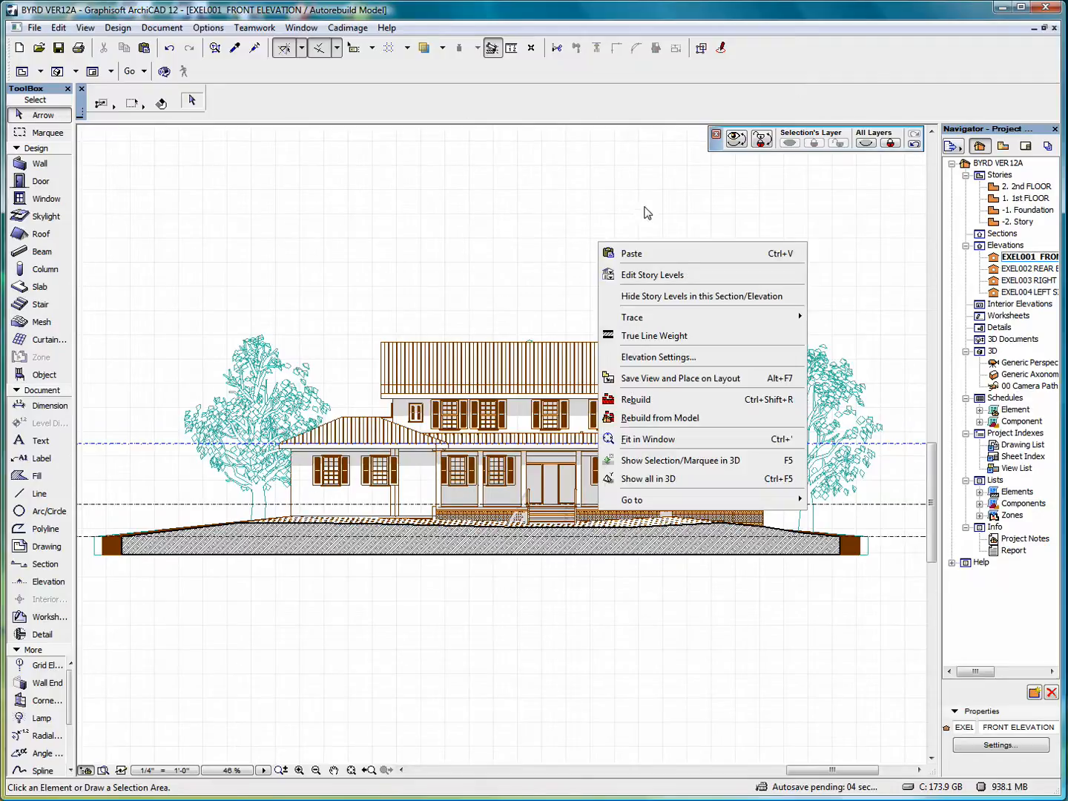
click(677, 358)
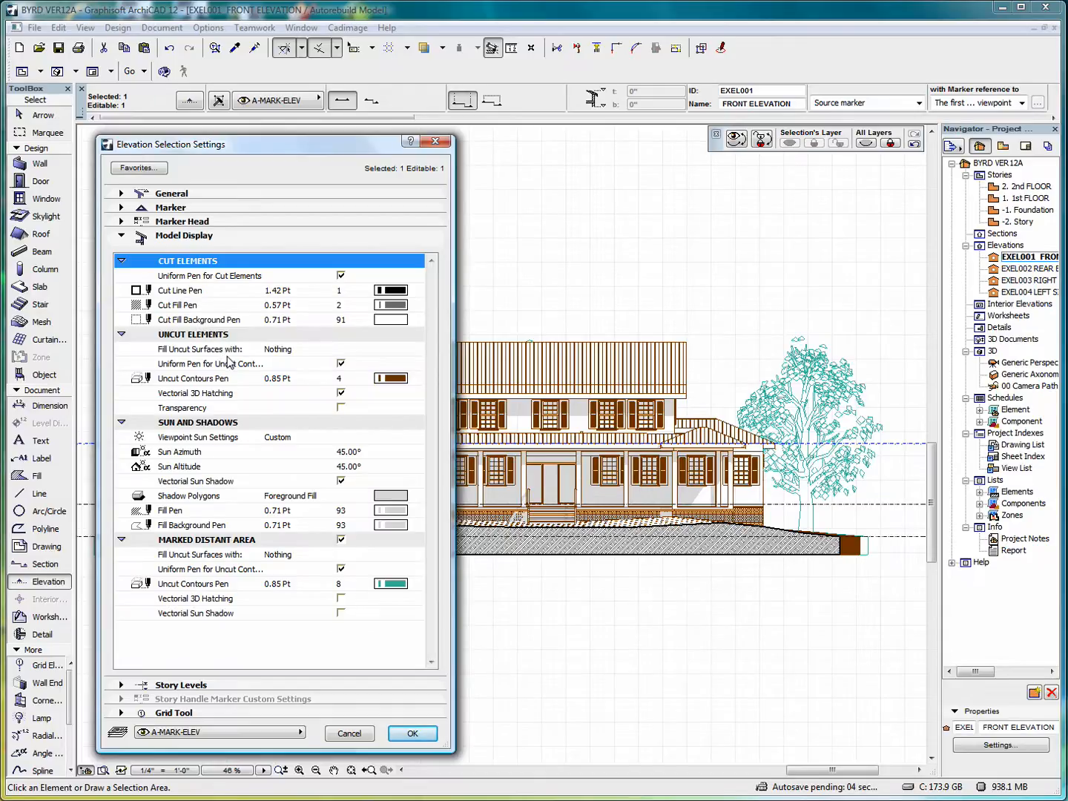
click(271, 350)
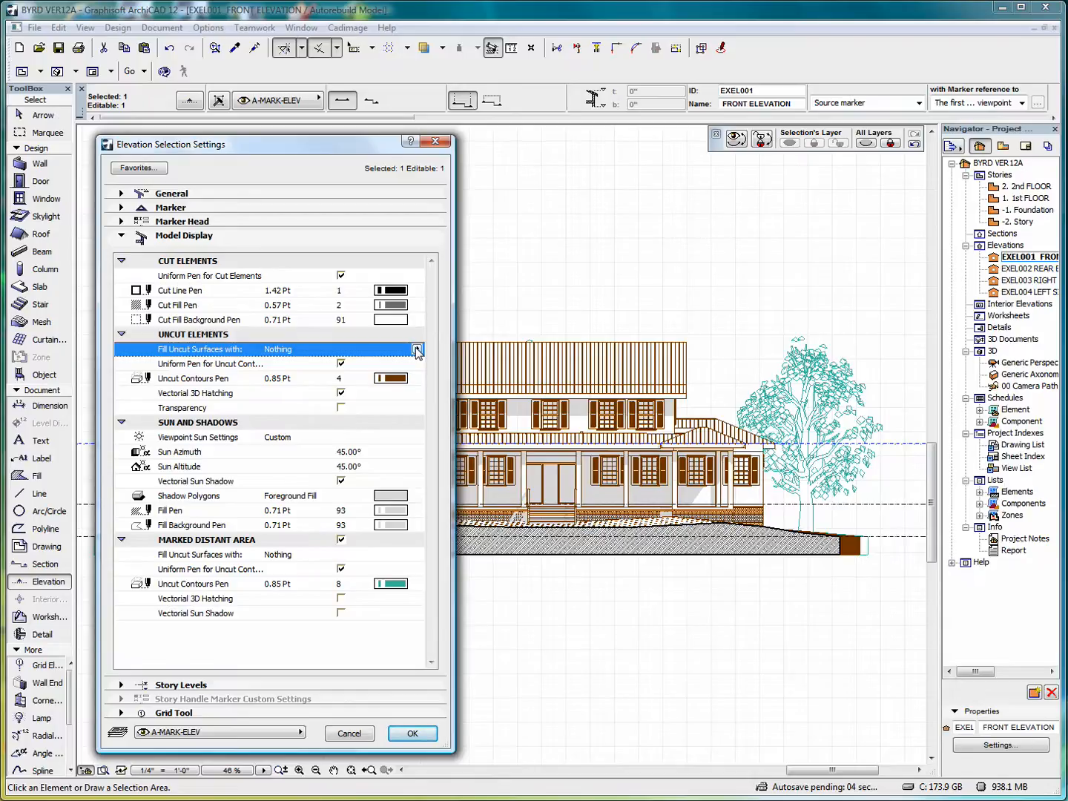
click(418, 350)
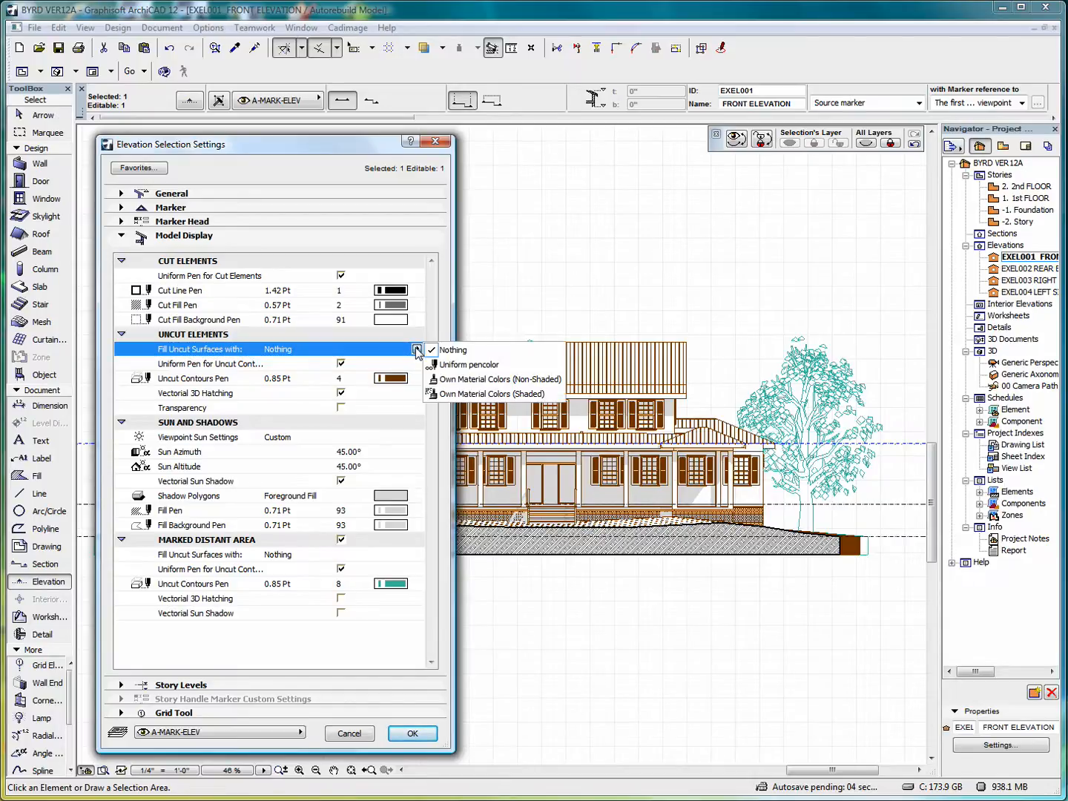
click(478, 369)
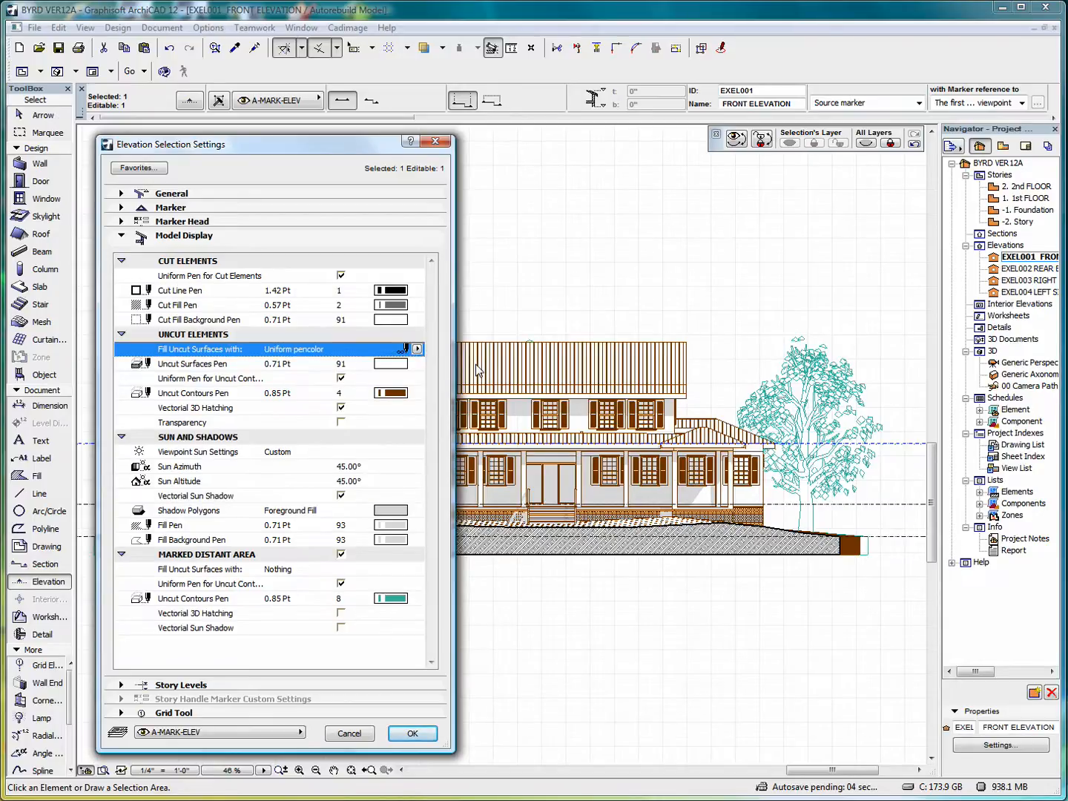
click(386, 365)
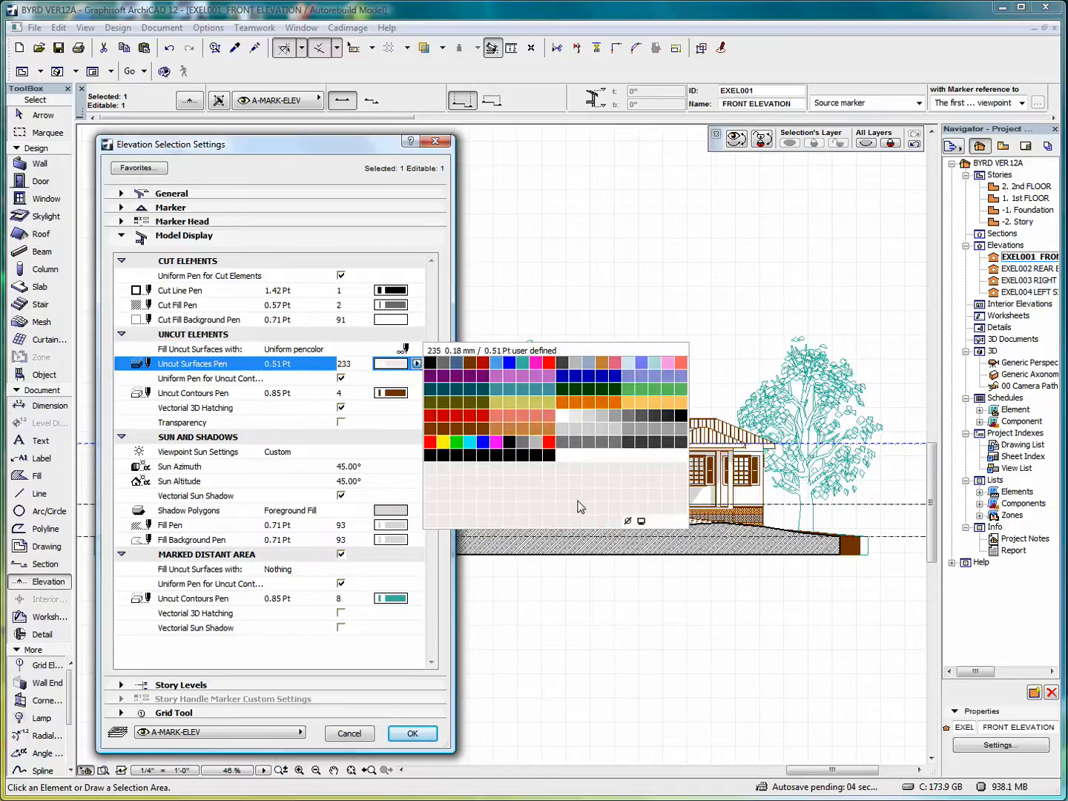
click(549, 442)
click(602, 417)
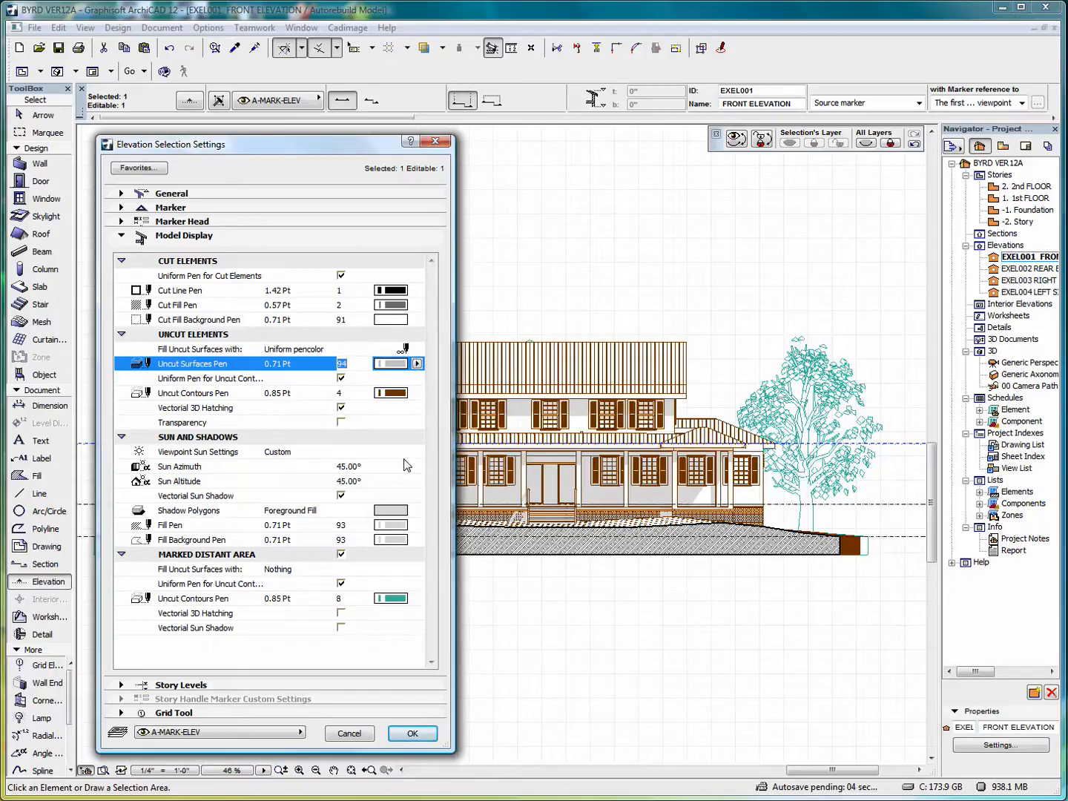
click(413, 733)
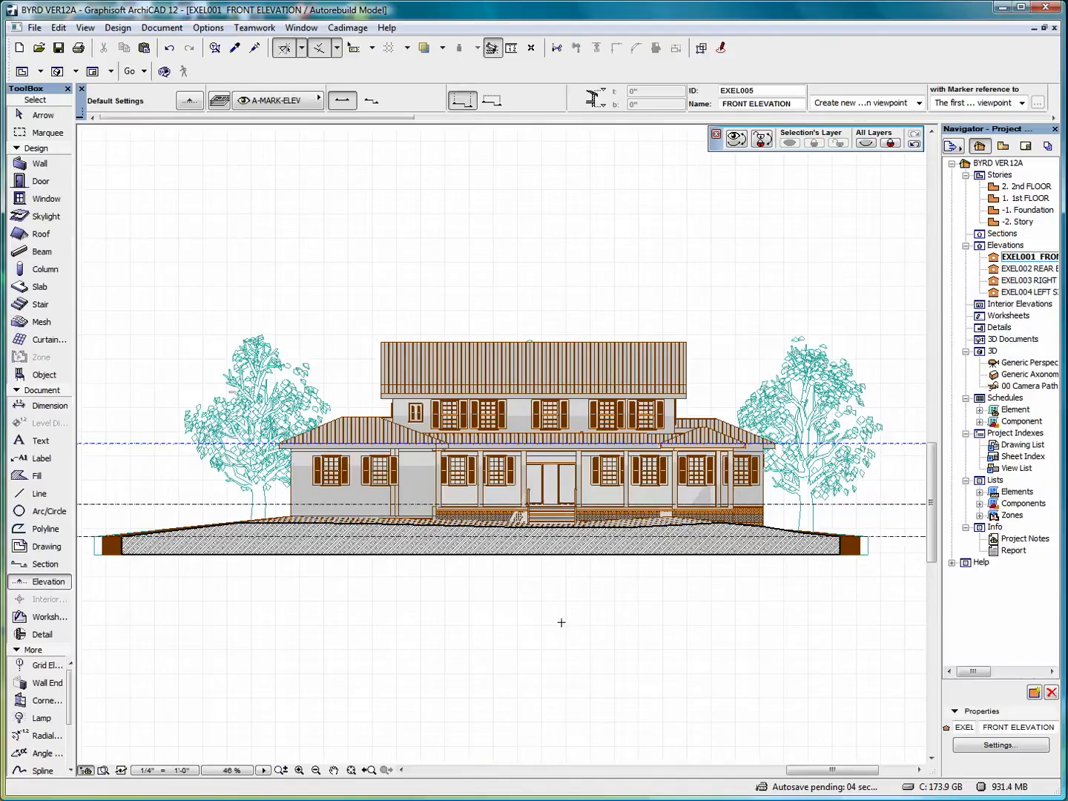
Set the uncut surfaces pen to 91 and switch the front elevation's uncut surface fill to Own Material Colors (Non-Shaded)
right_click(507, 280)
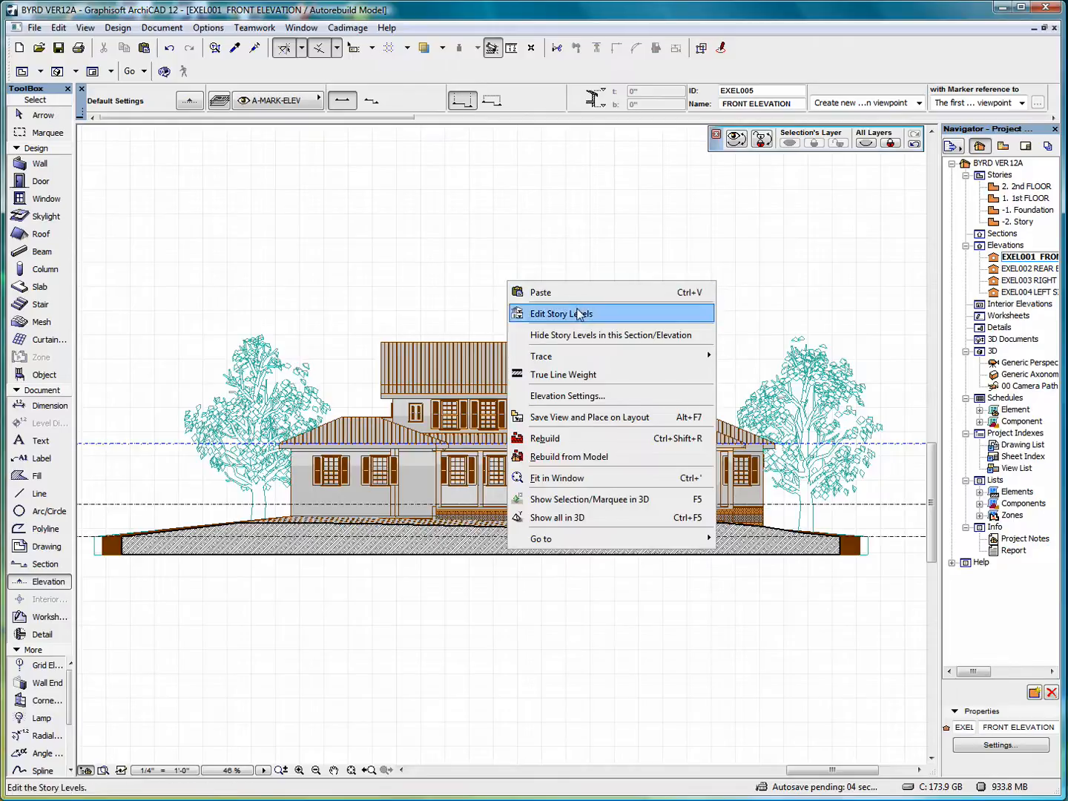
click(593, 395)
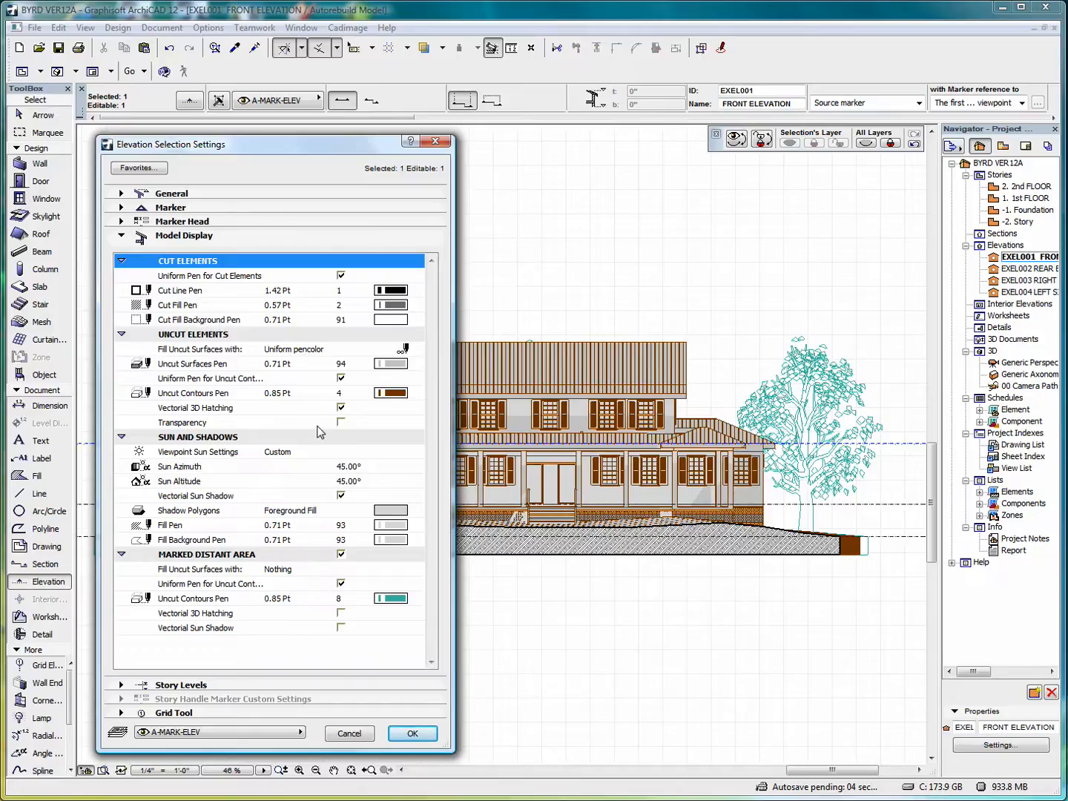
click(392, 365)
click(538, 403)
click(562, 416)
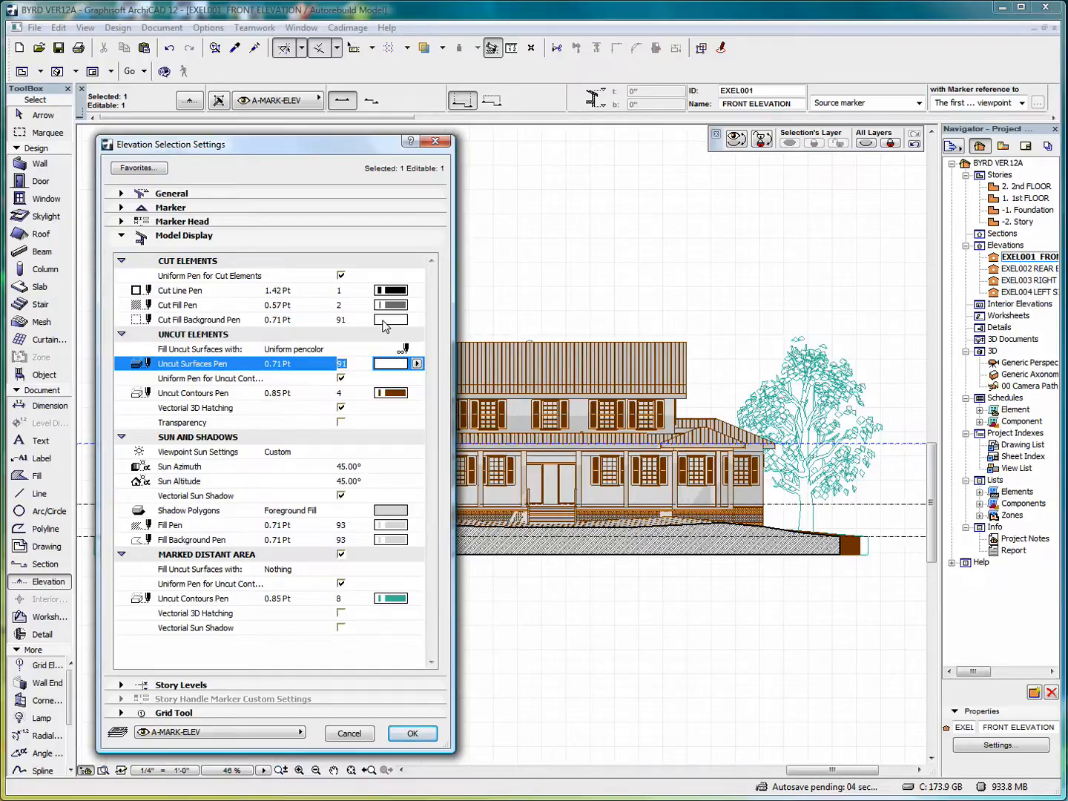
click(407, 350)
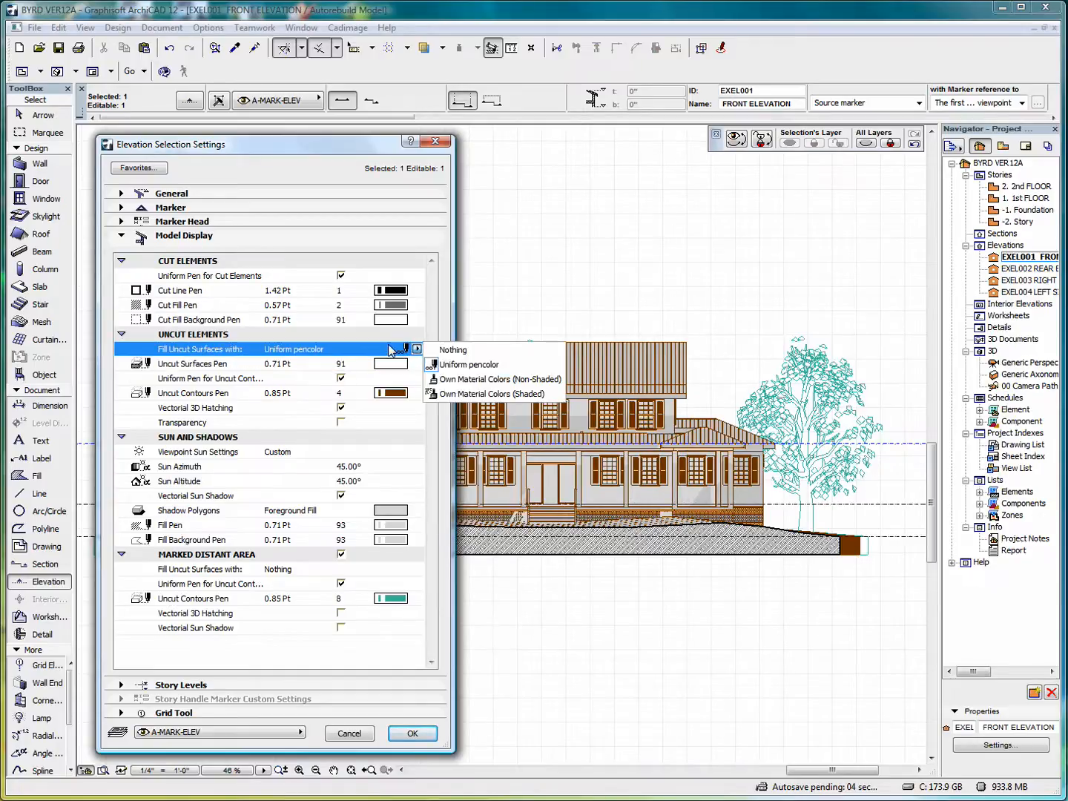
click(477, 380)
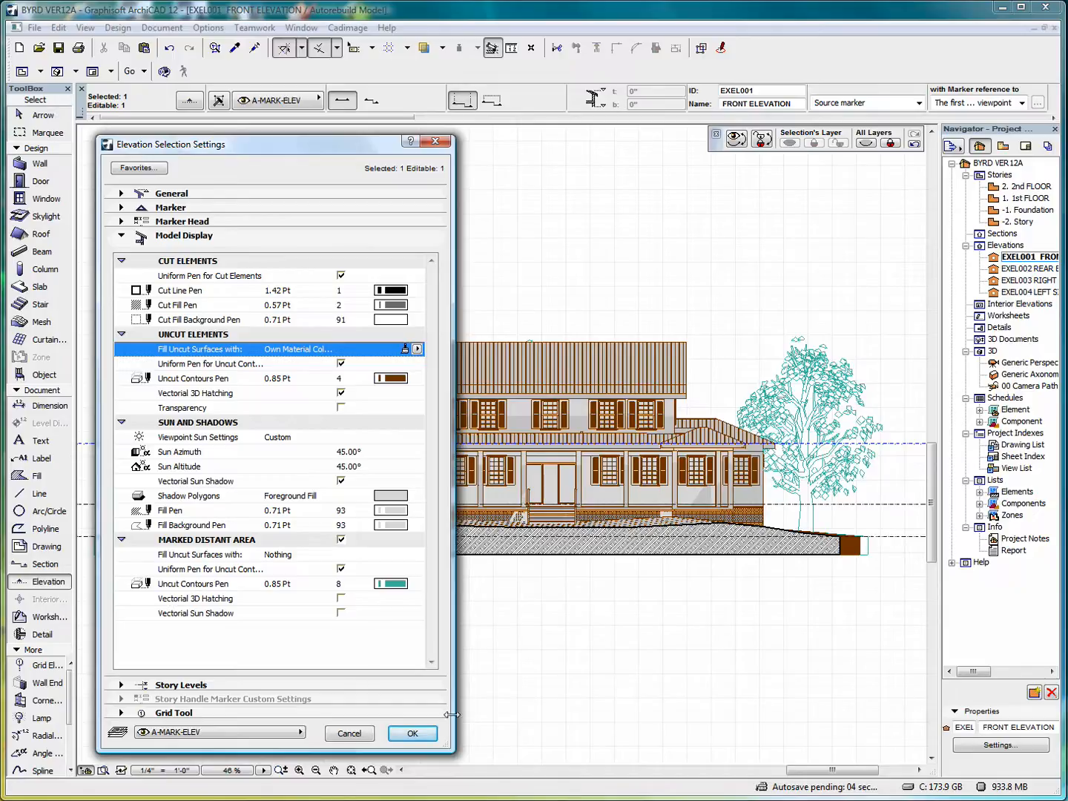
click(420, 739)
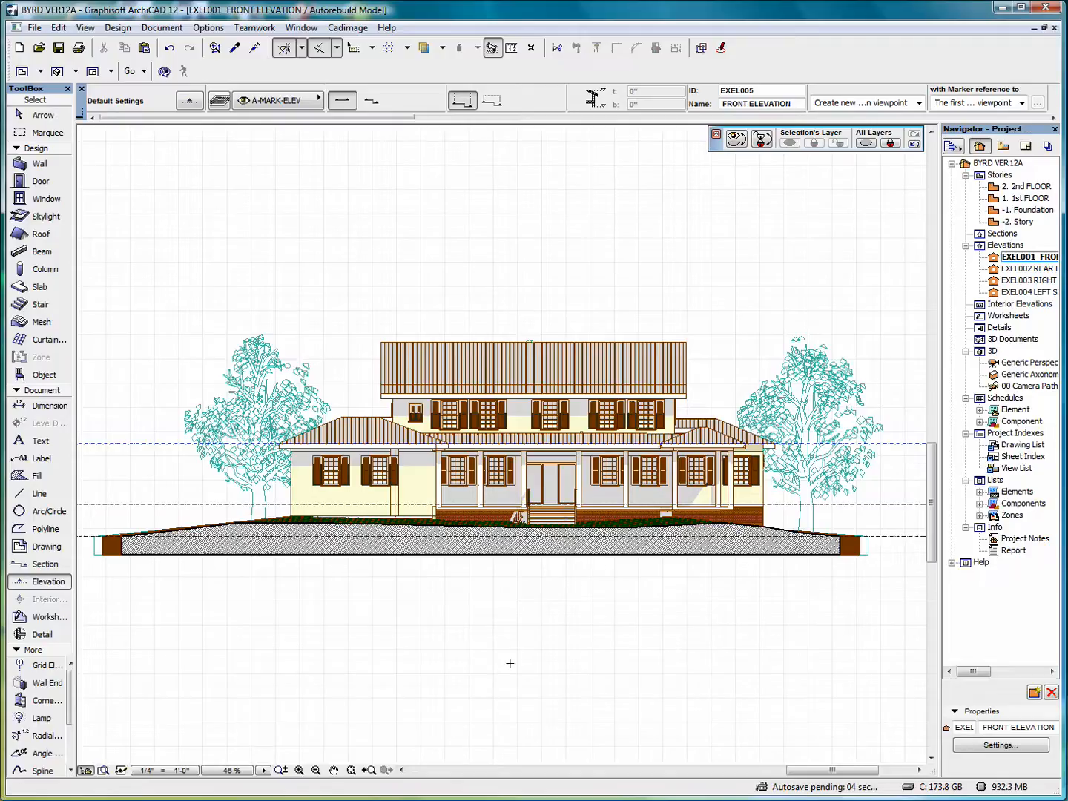
Fill the front elevation's uncut surfaces with Own Material Colors (Shaded)
right_click(439, 231)
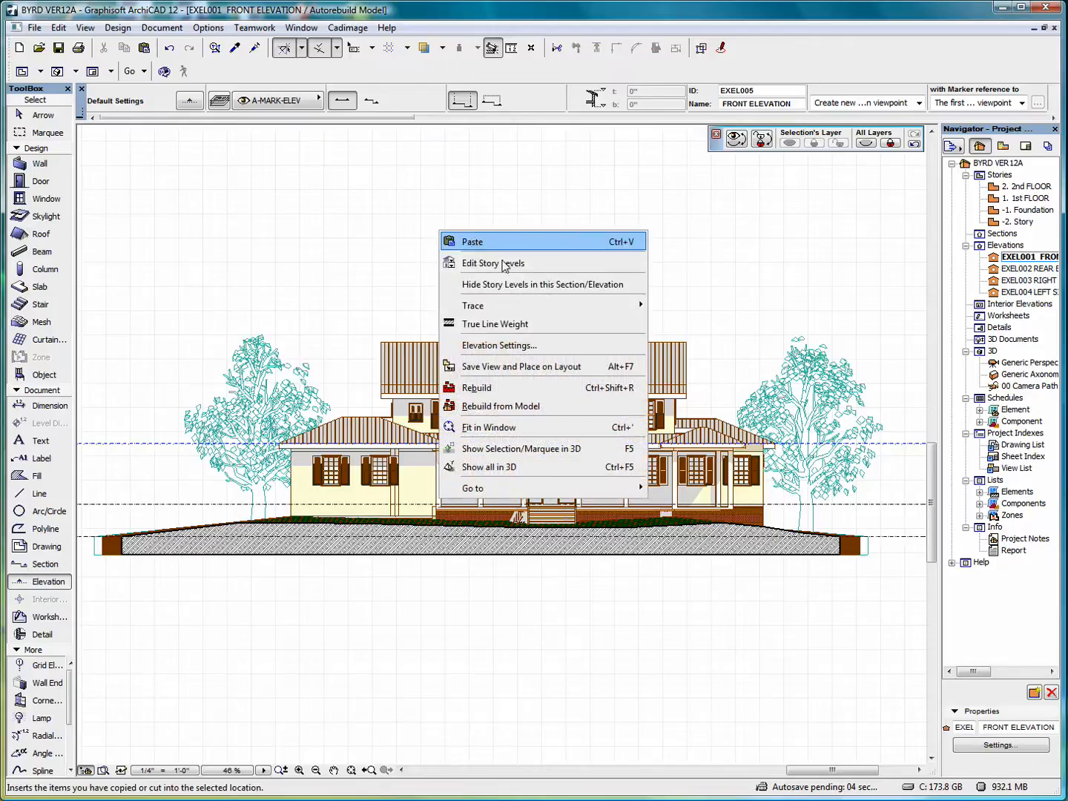
click(517, 345)
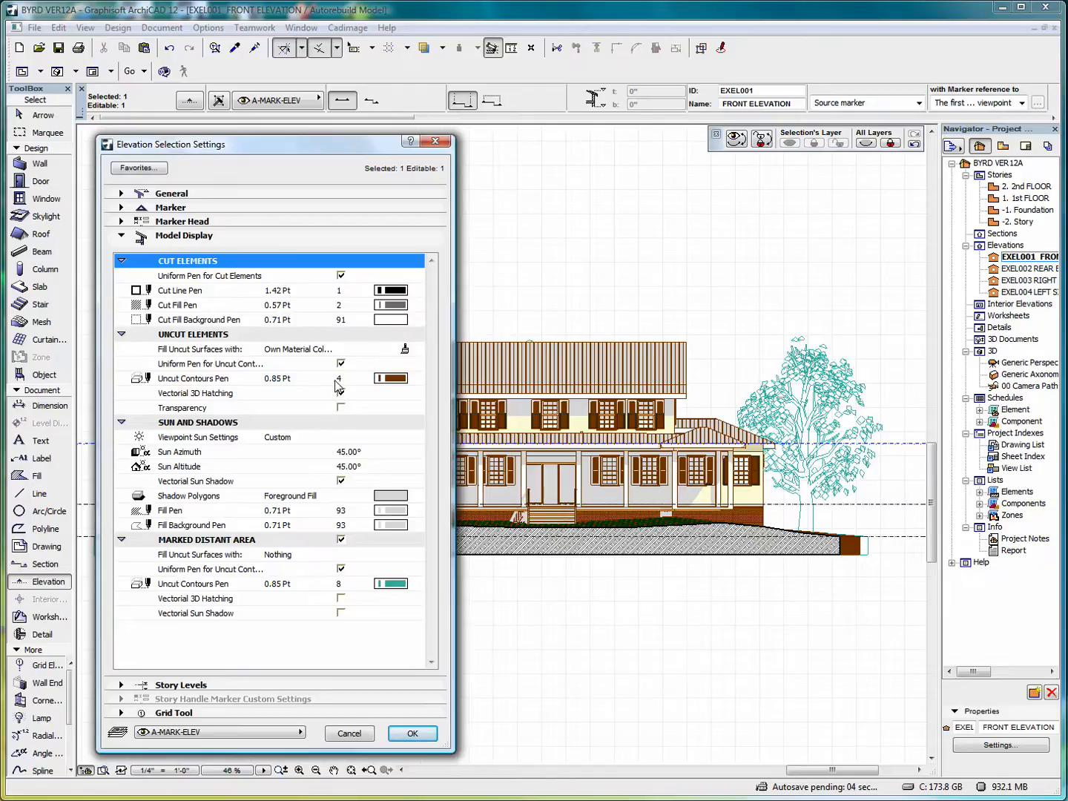
click(405, 349)
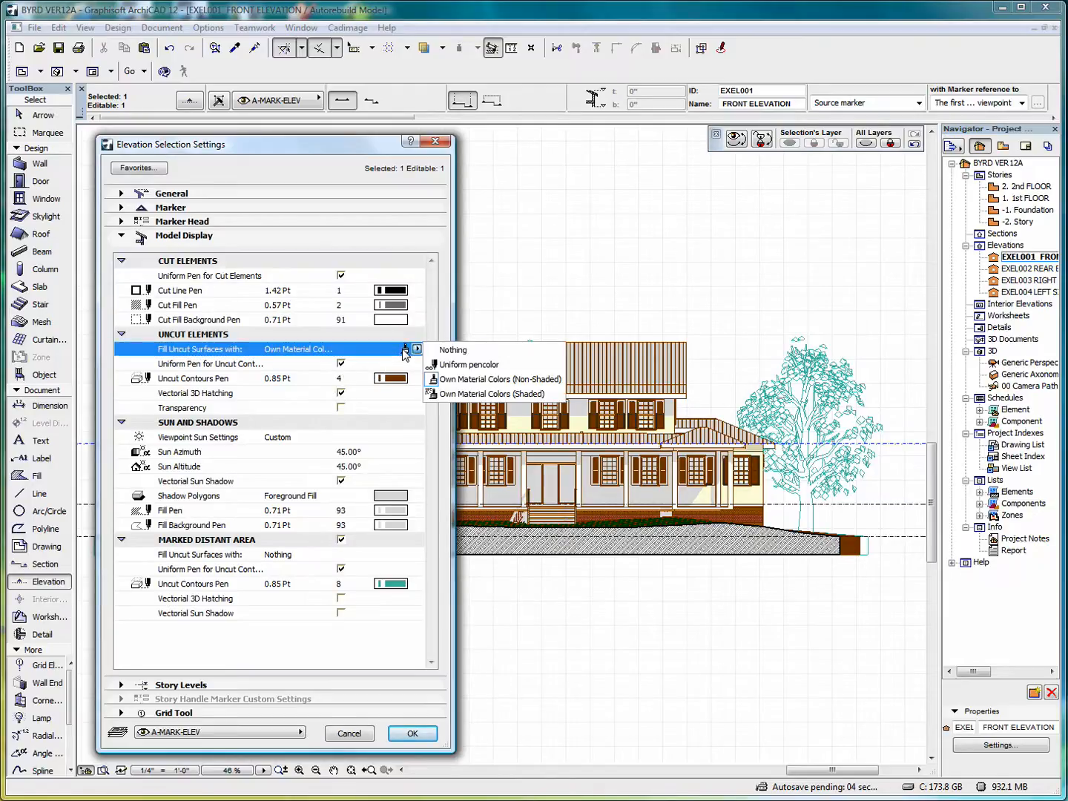
click(503, 396)
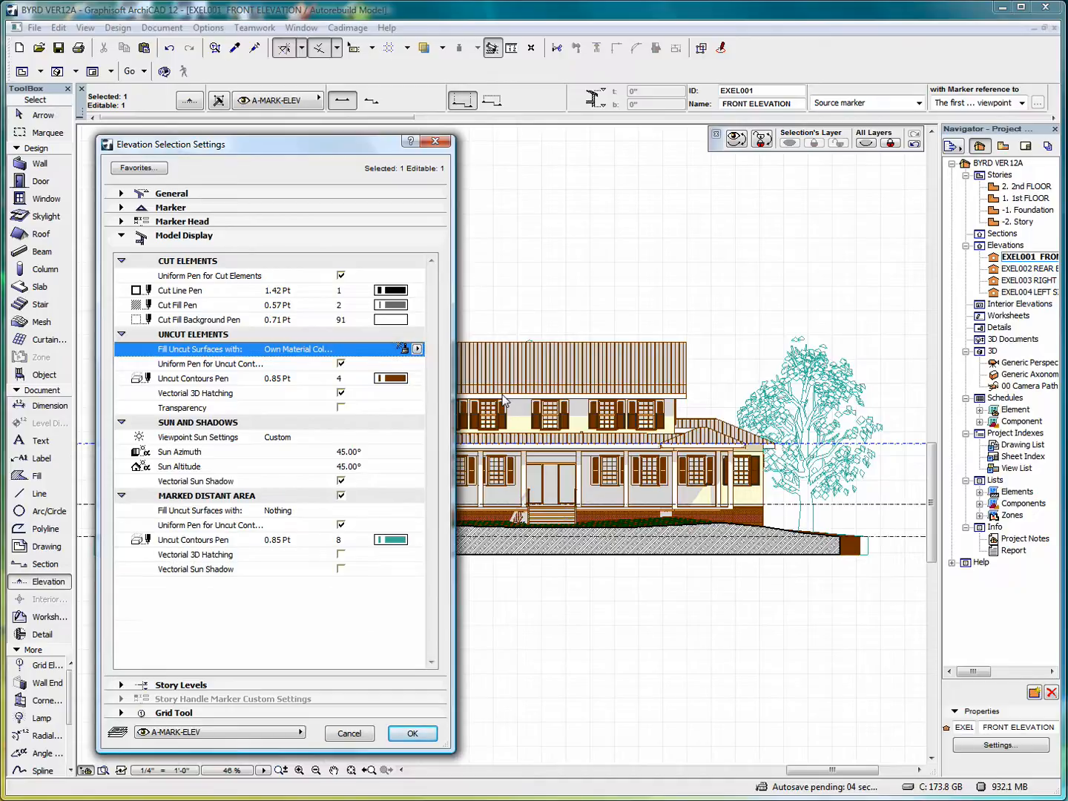
click(412, 734)
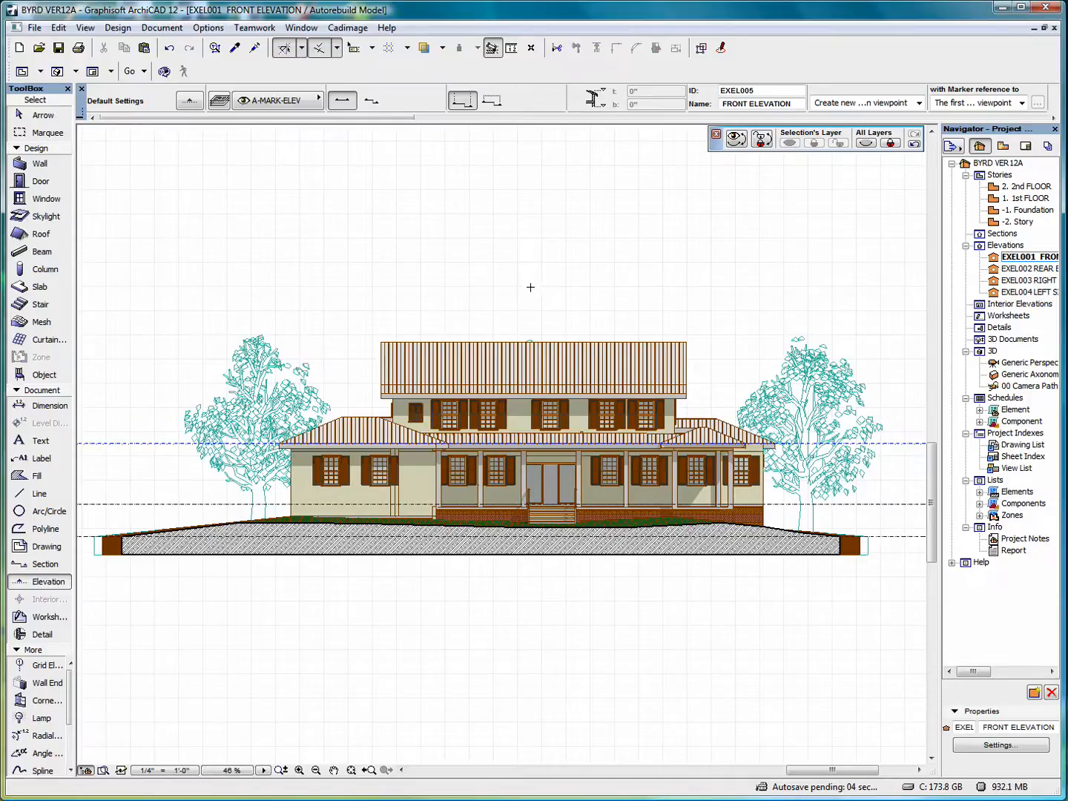
Turn off Vectorial 3D Hatching and Uniform Pen for Uncut Contours in the front elevation's model display settings
right_click(530, 288)
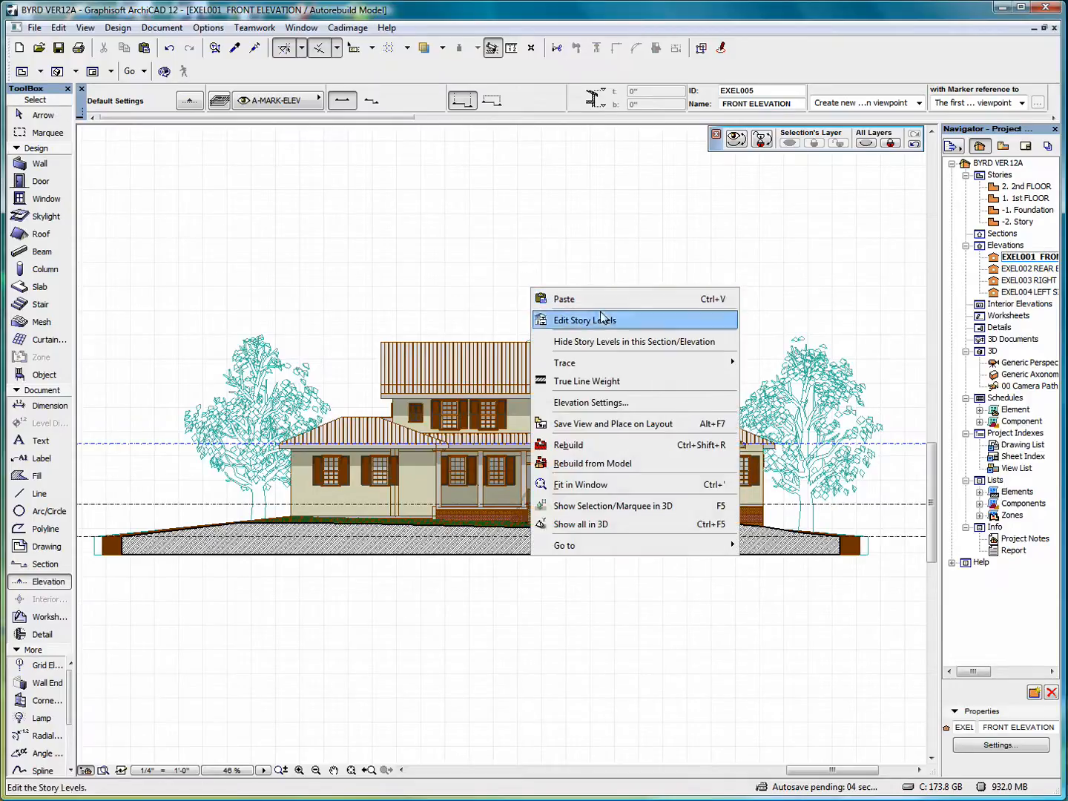
click(621, 404)
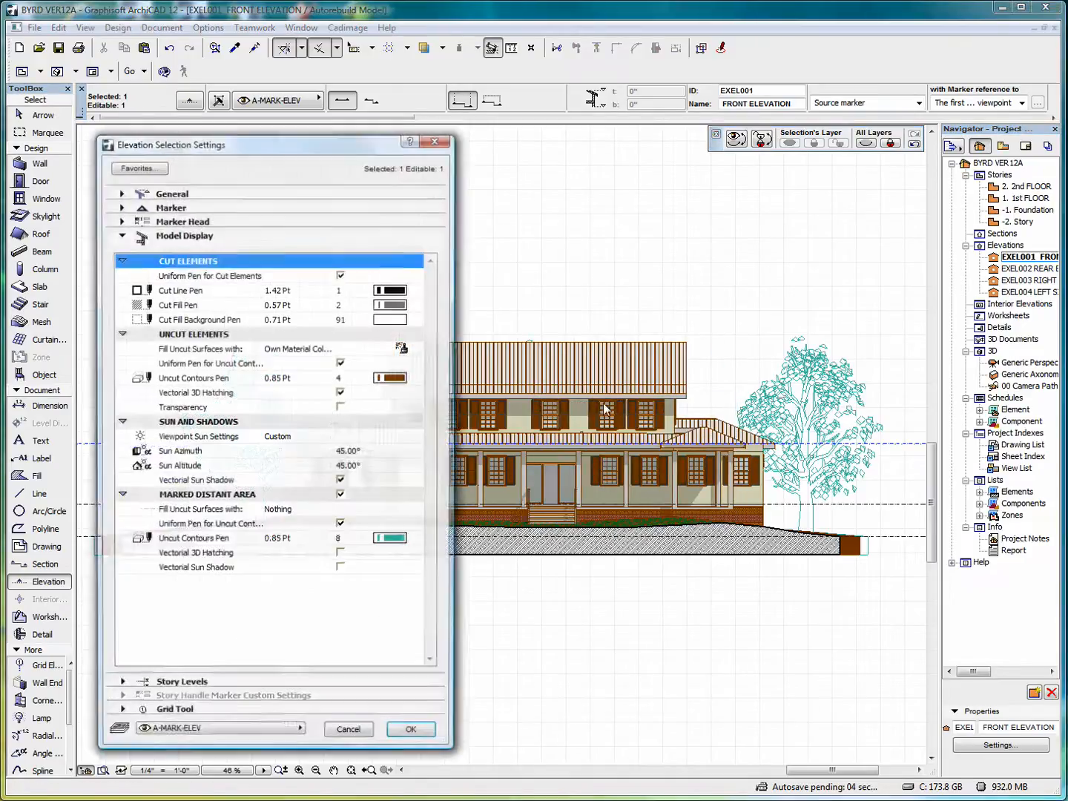
click(342, 393)
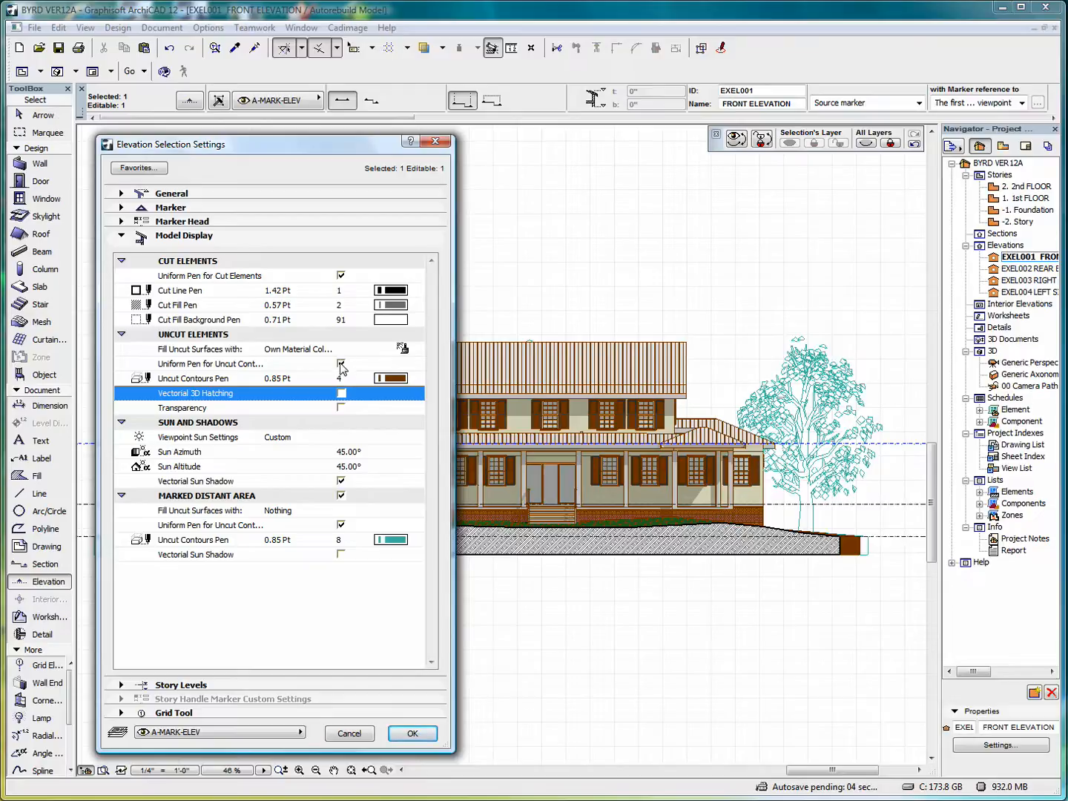
click(342, 364)
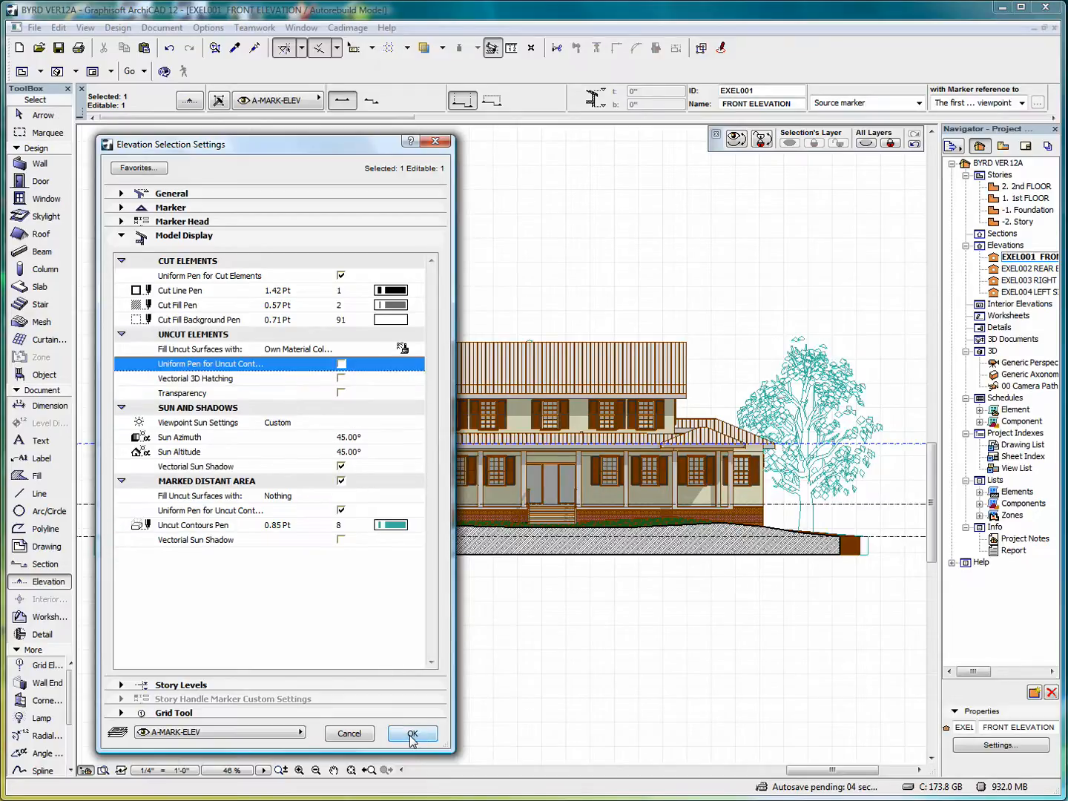
click(411, 735)
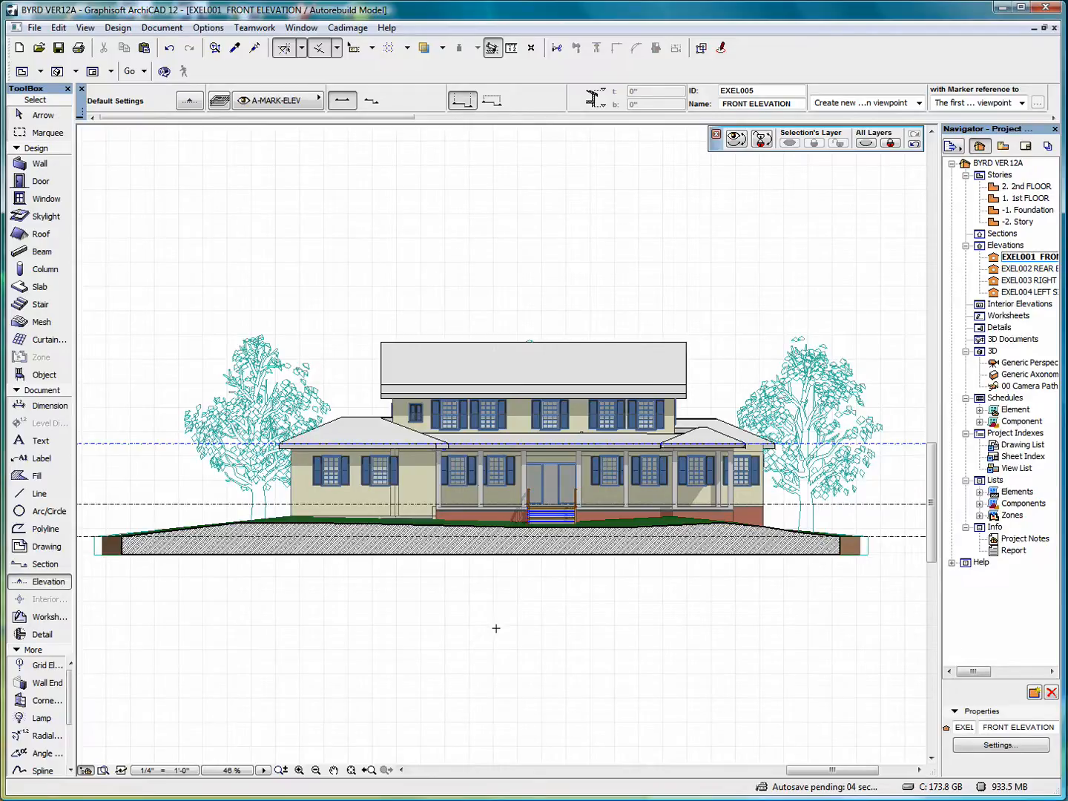
Set the front elevation's sun azimuth and sun altitude both to 90°
right_click(338, 247)
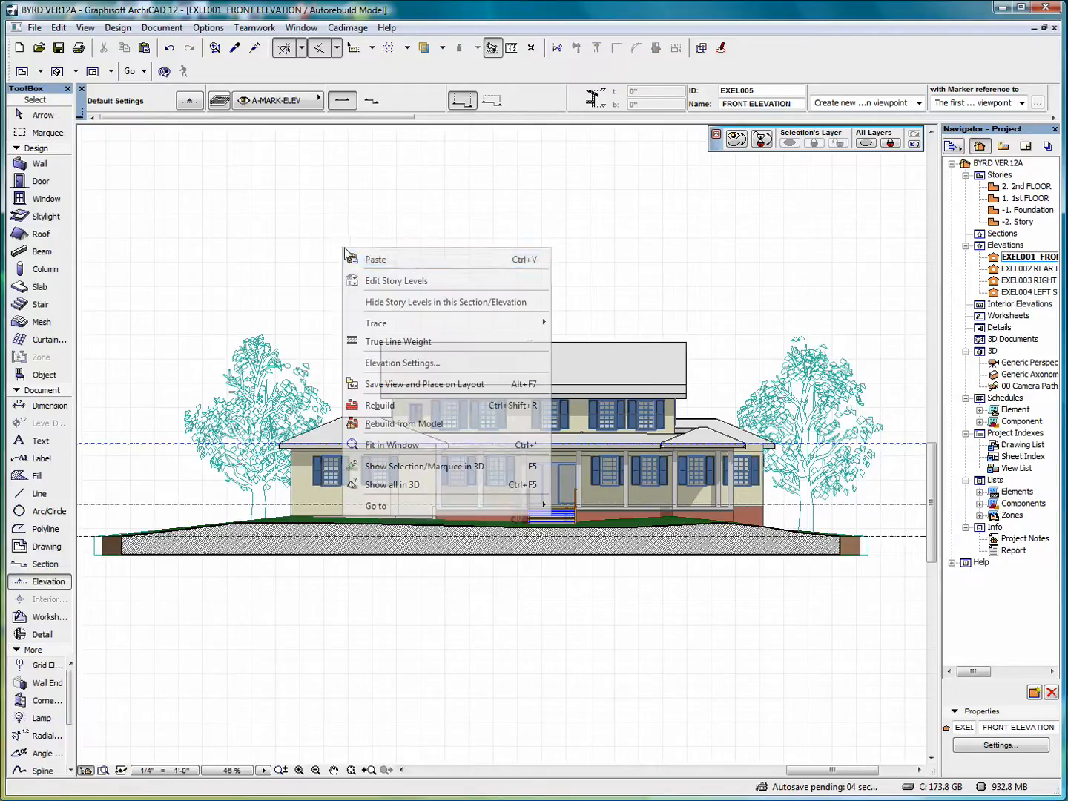
click(437, 362)
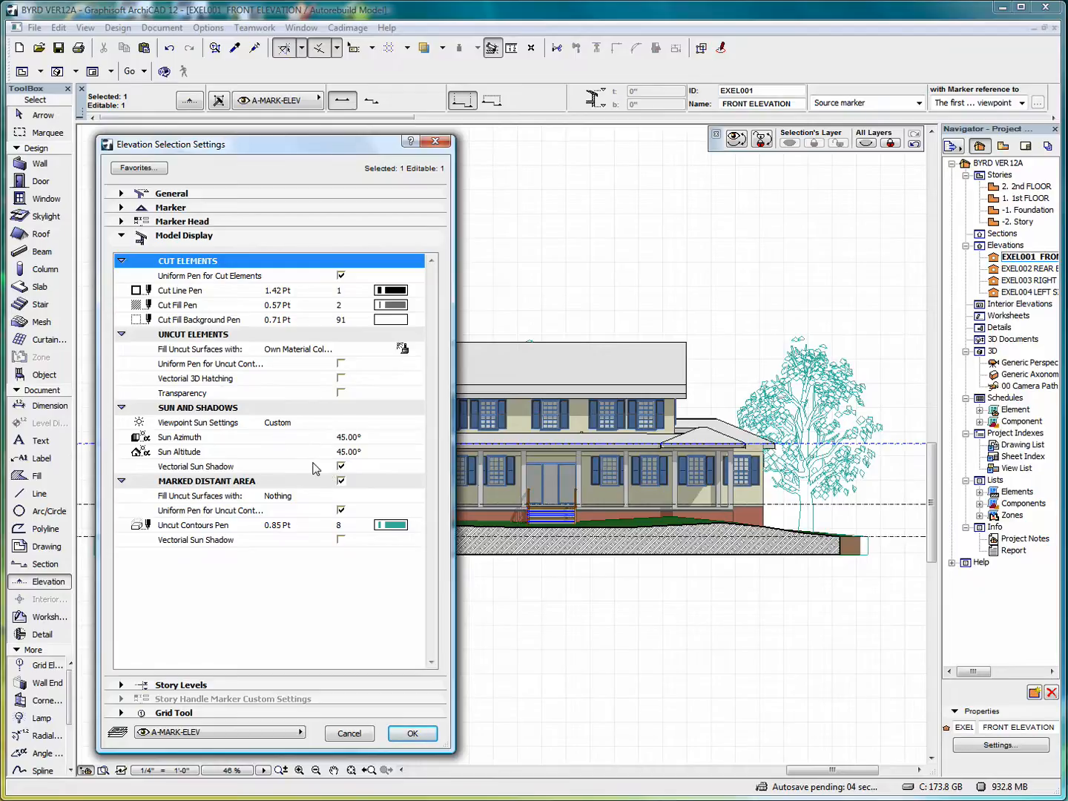
click(344, 437)
drag(344, 437, 337, 437)
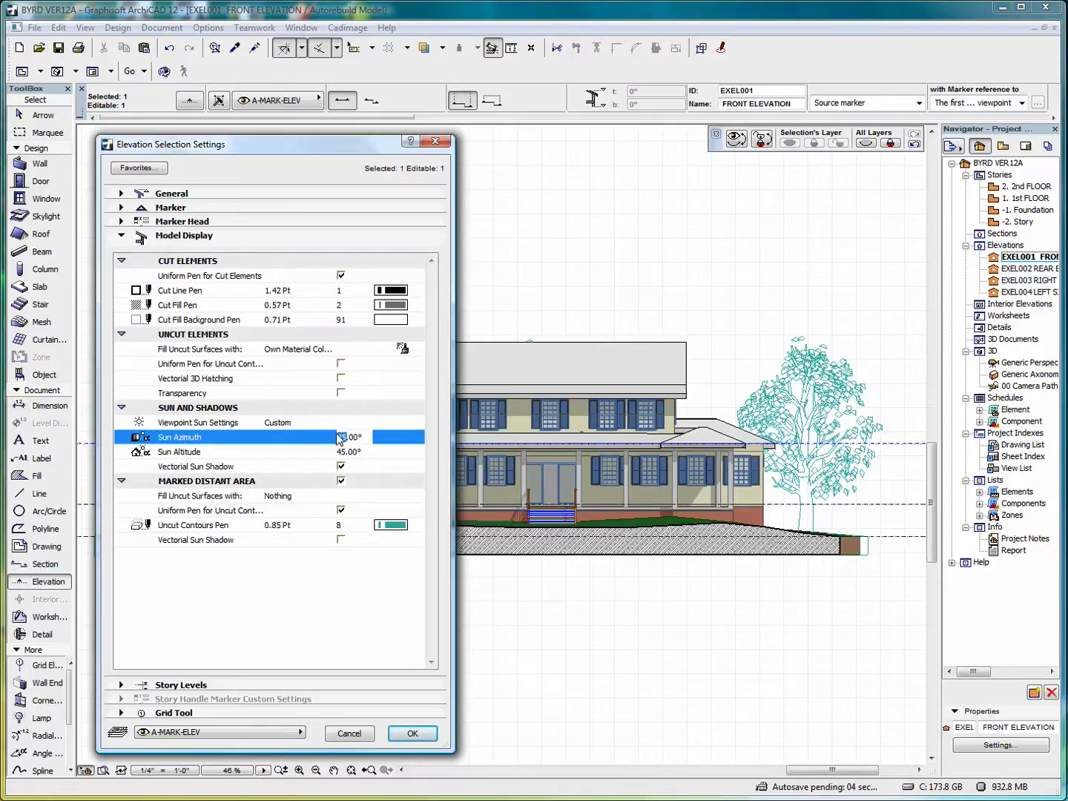
text(90)
click(344, 452)
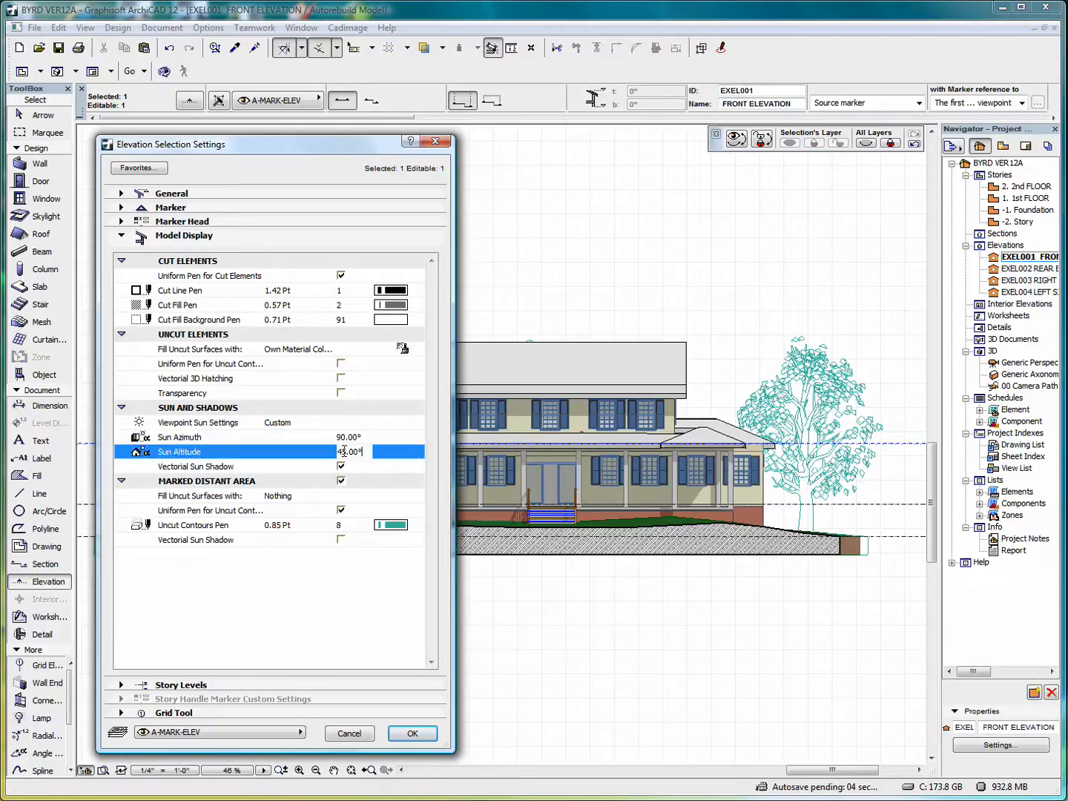
drag(346, 451, 338, 451)
text(90)
click(413, 734)
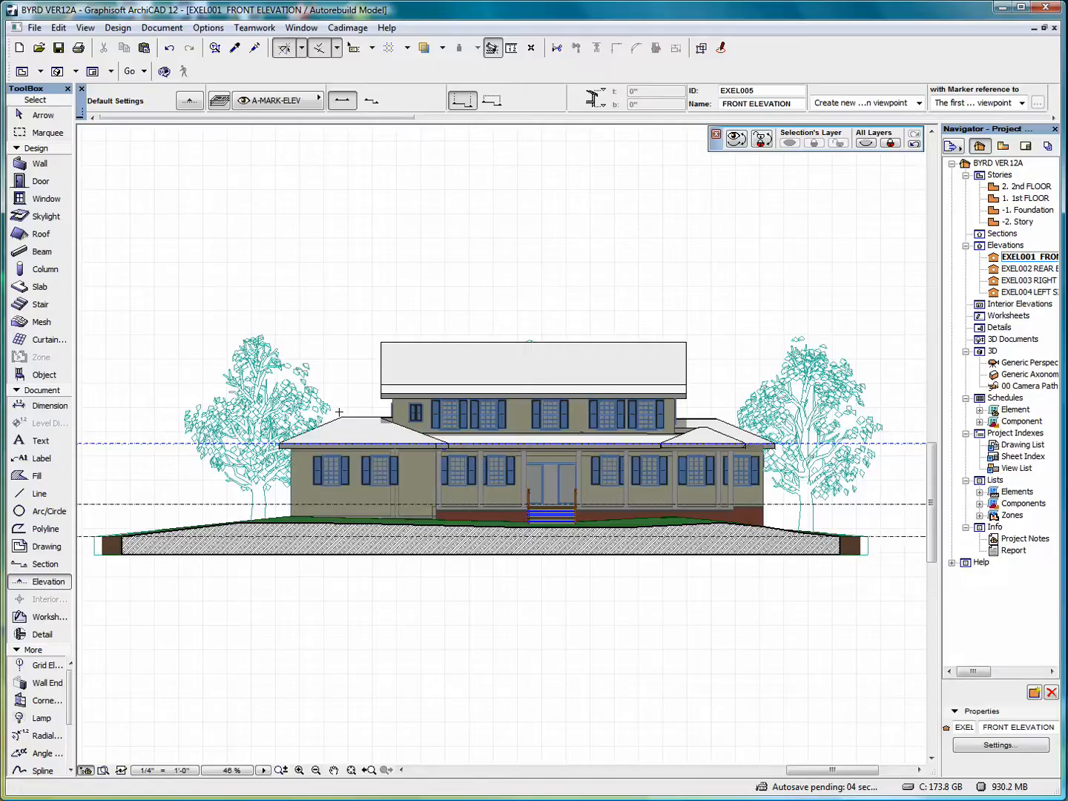
Set the front elevation's sun azimuth and altitude both to 45° and turn off Vectorial Sun Shadow
right_click(513, 281)
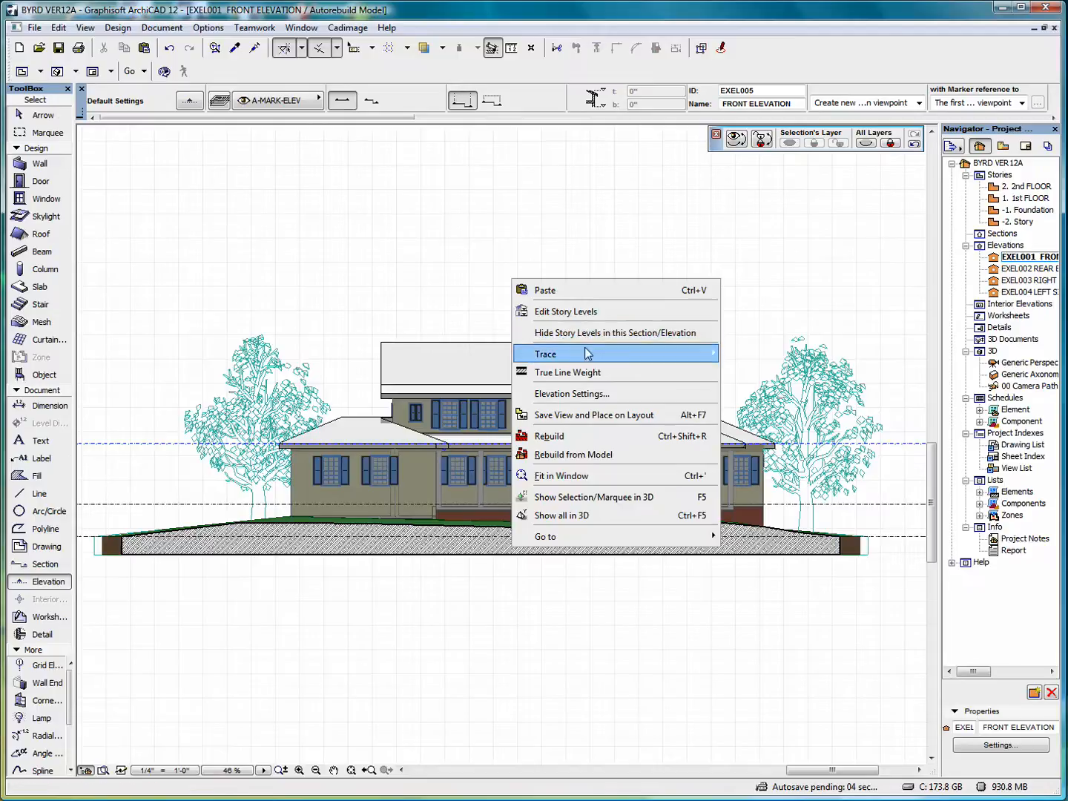
click(592, 395)
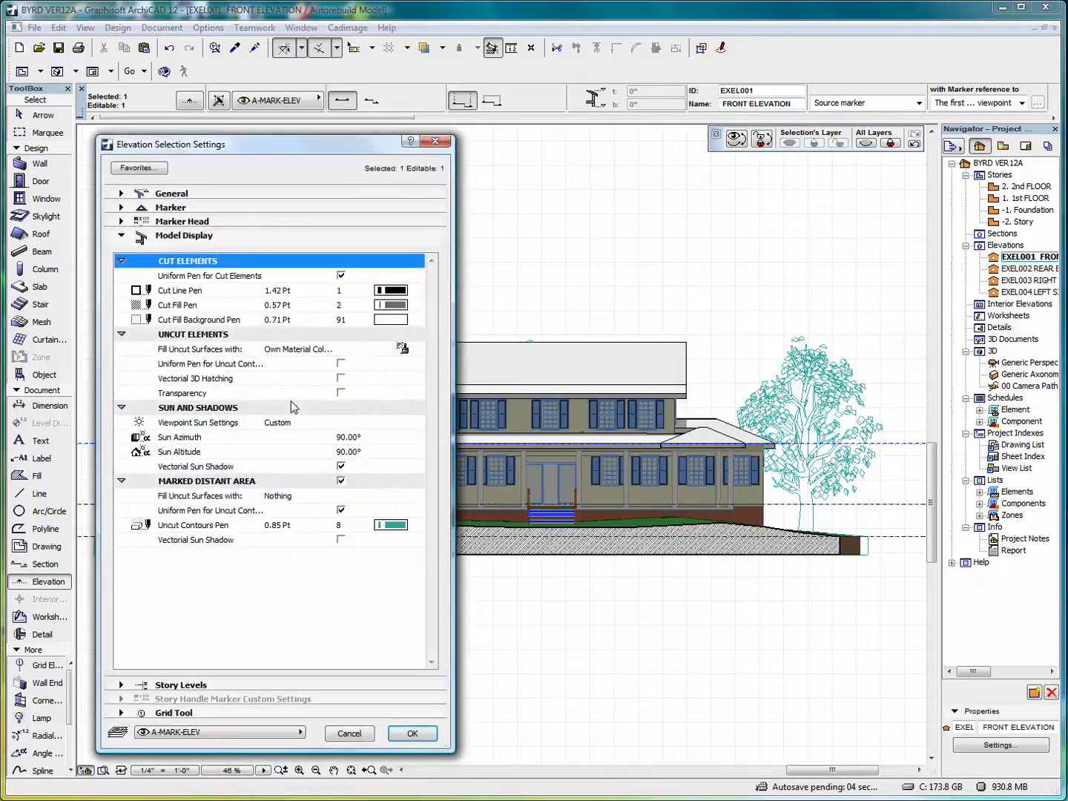
click(345, 438)
drag(345, 439, 335, 443)
text(45)
click(344, 453)
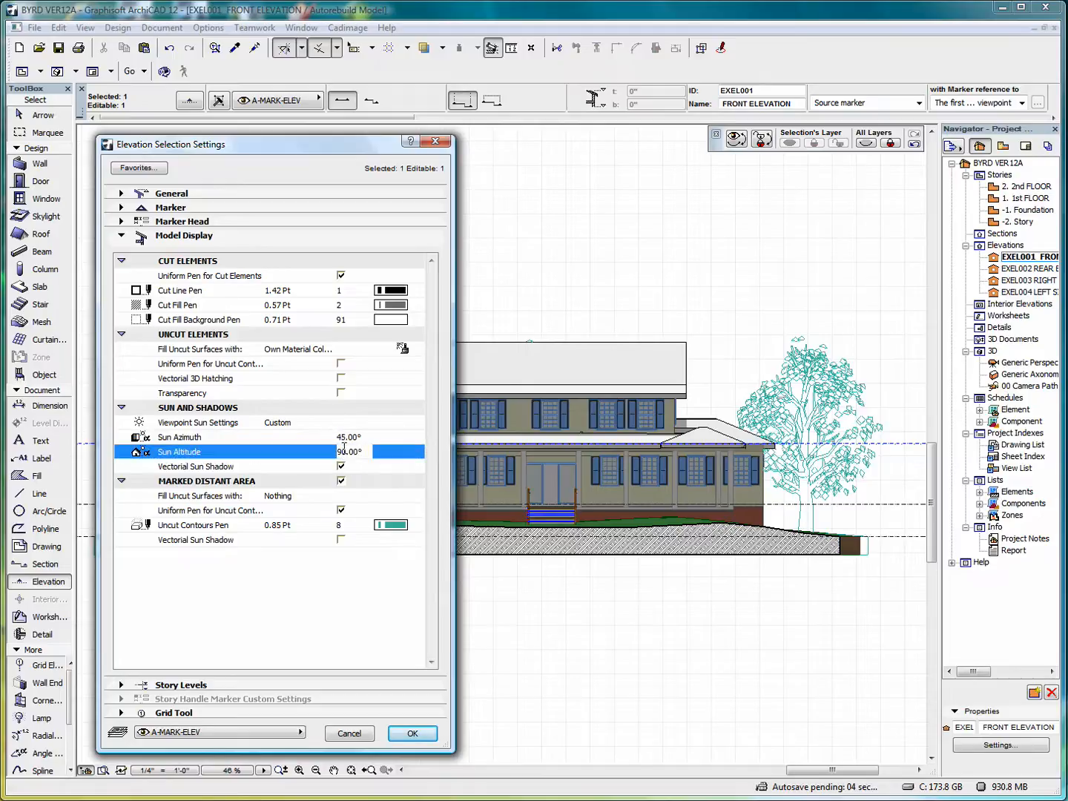
drag(344, 449, 334, 453)
text(45)
click(341, 467)
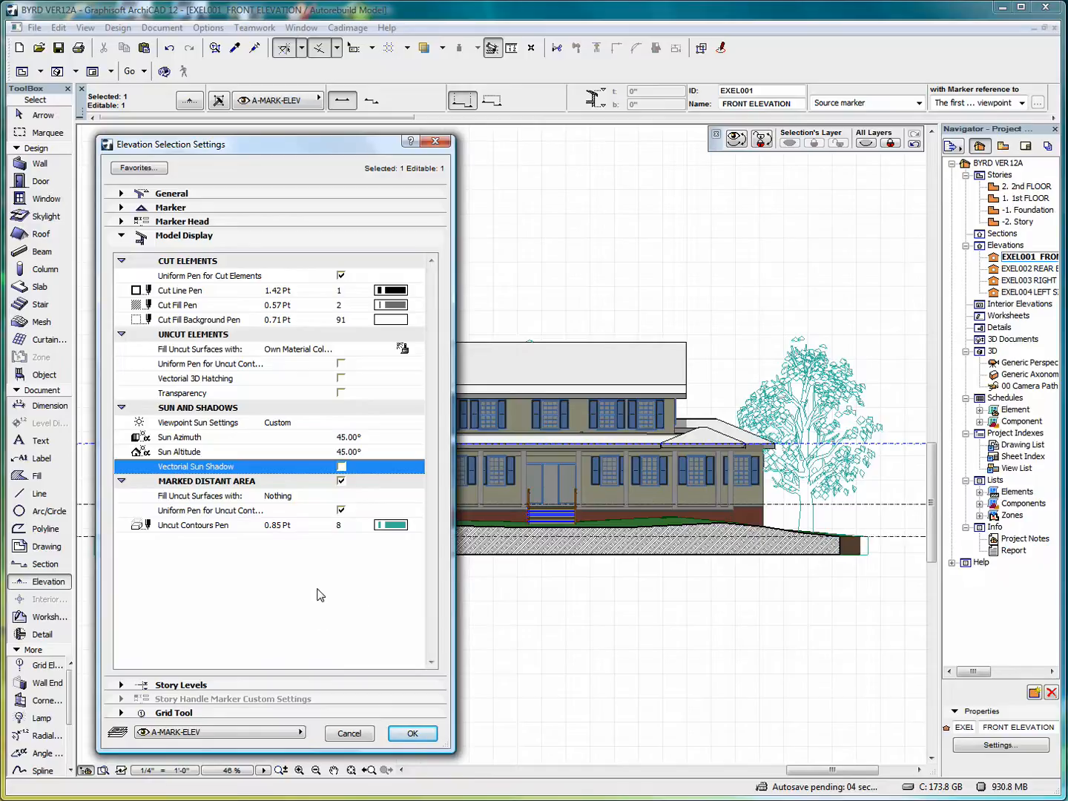
click(413, 734)
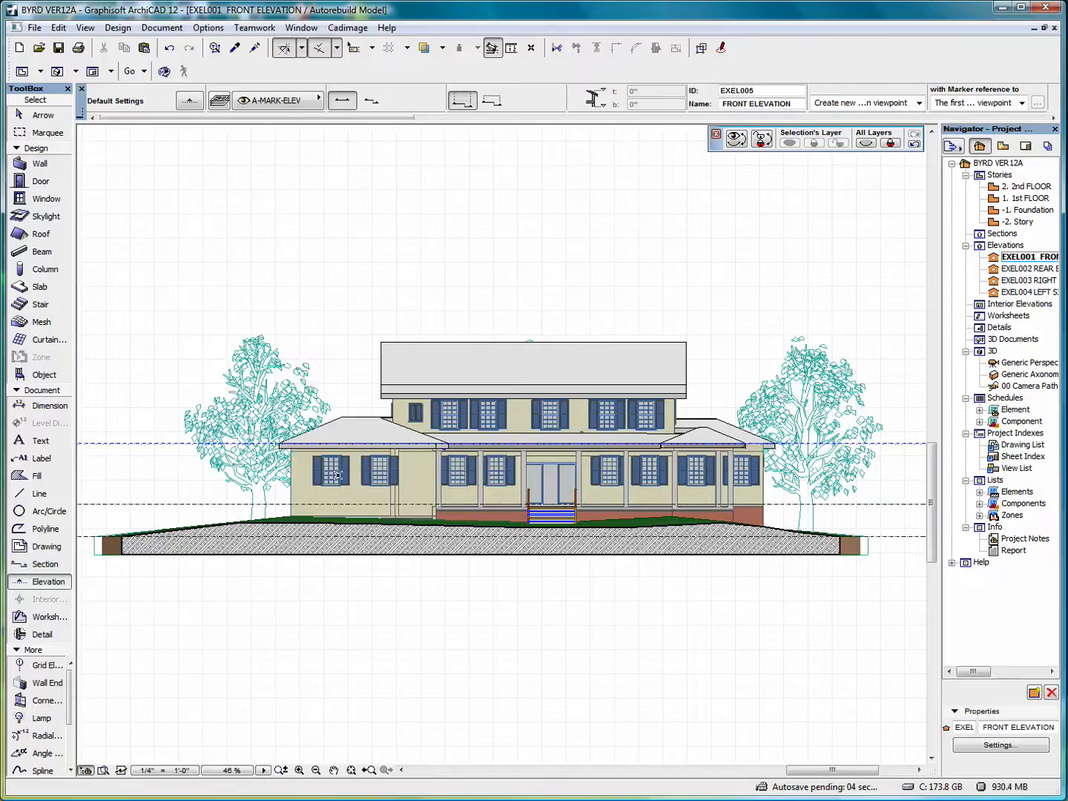
Fill the uncut surfaces of the front elevation's marked distant area with Uniform pencolor
right_click(502, 254)
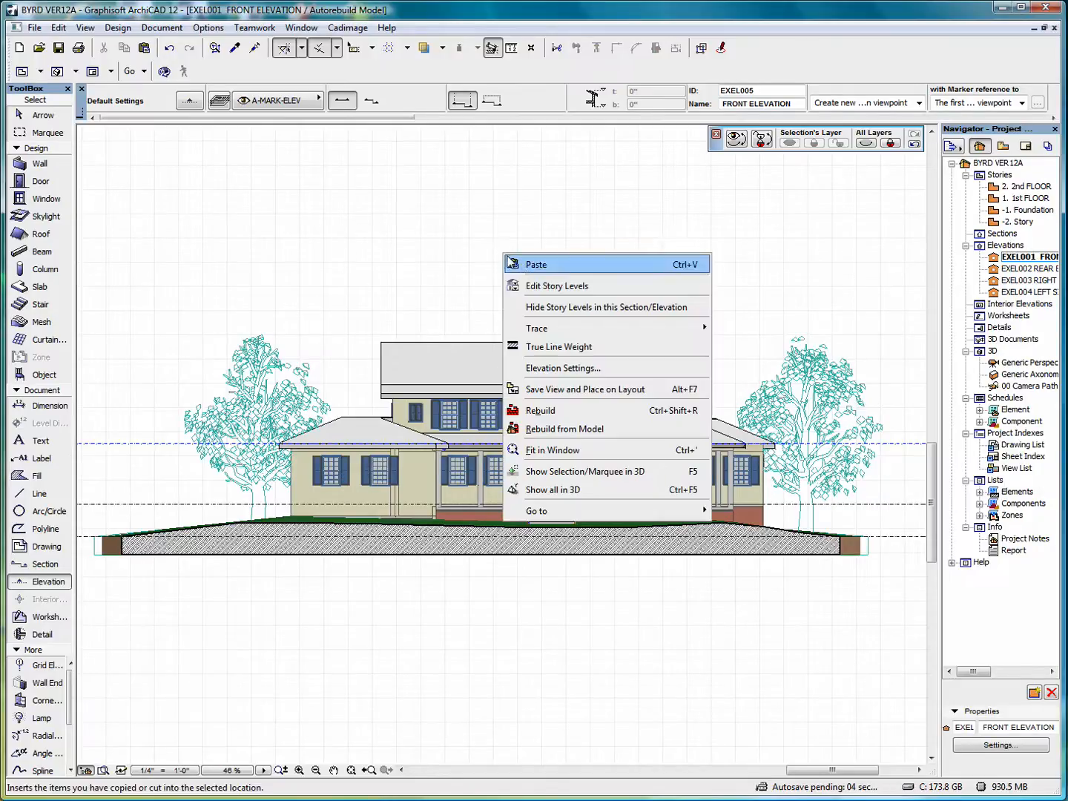
click(564, 369)
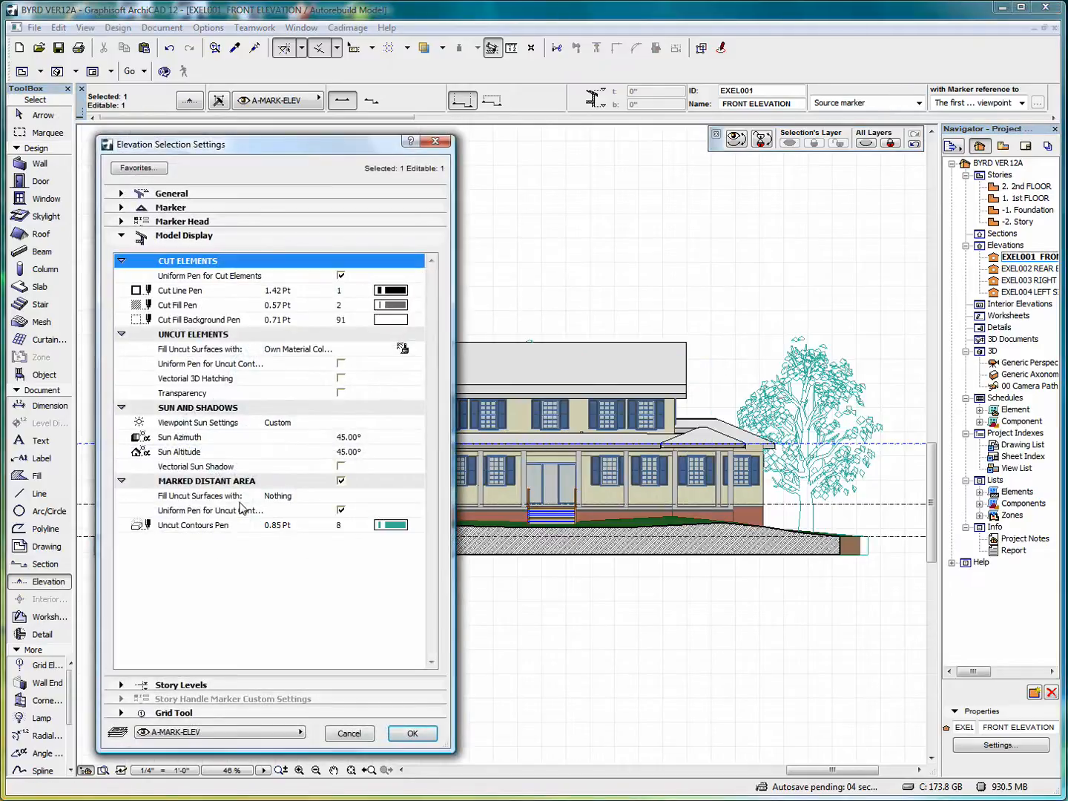
click(281, 502)
click(417, 496)
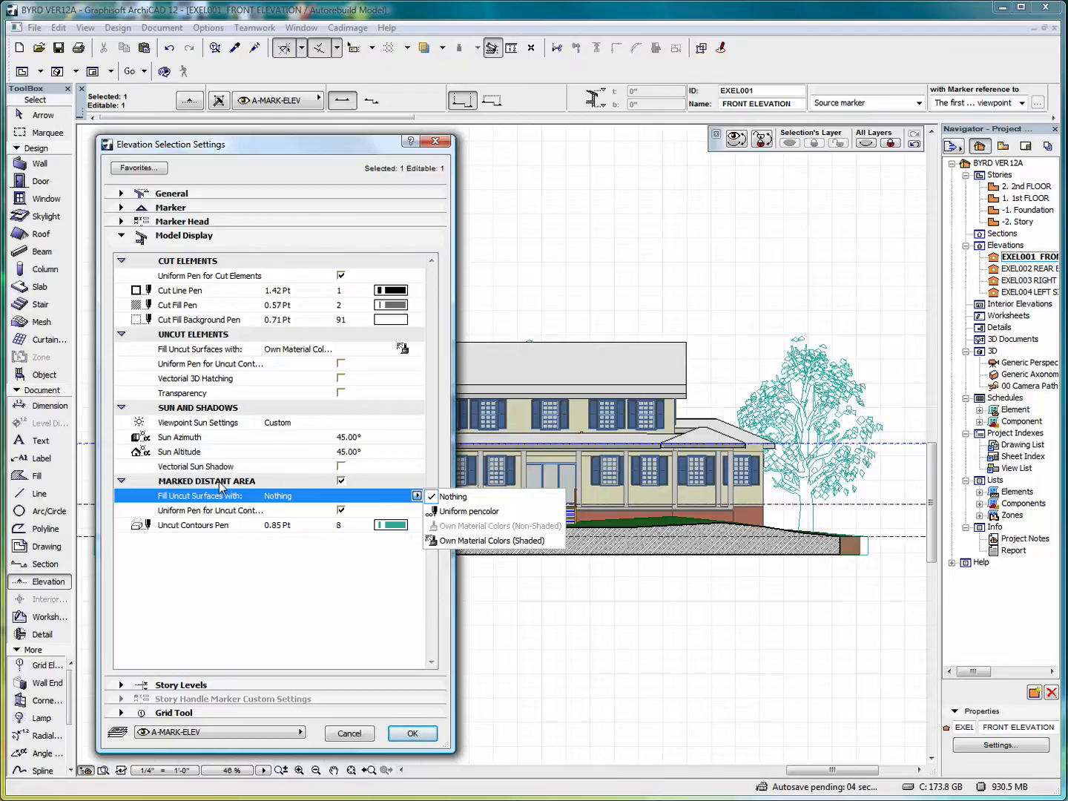
click(712, 294)
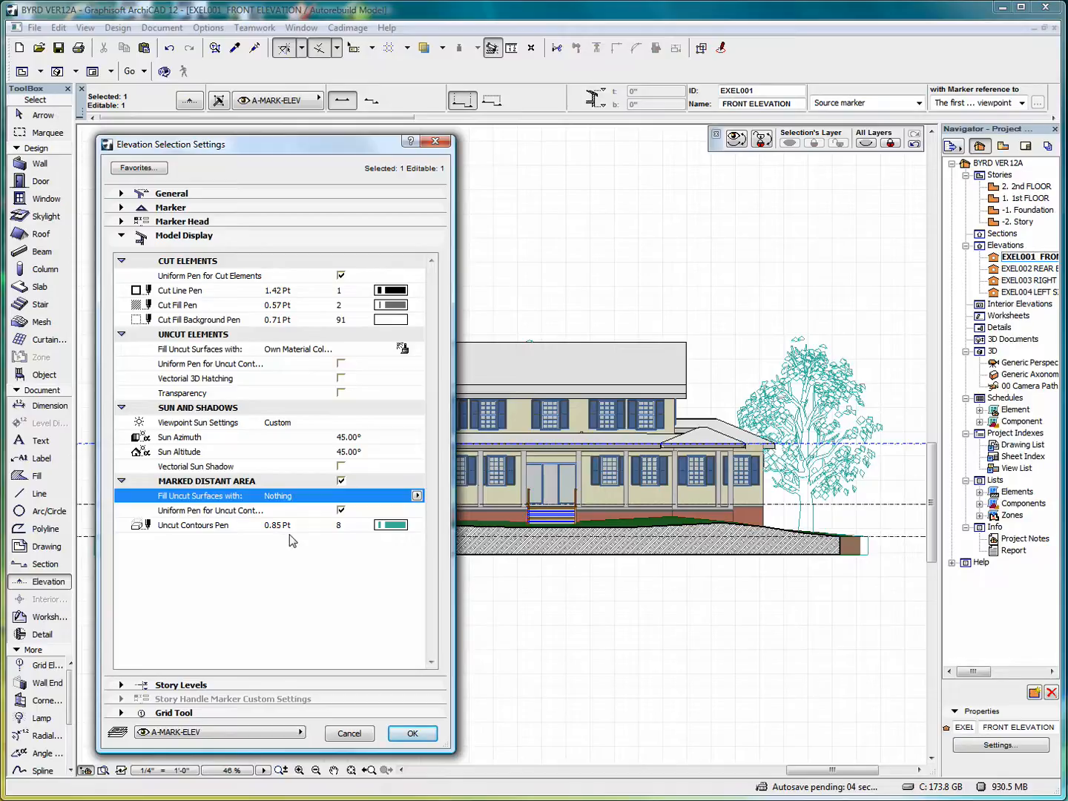
click(416, 495)
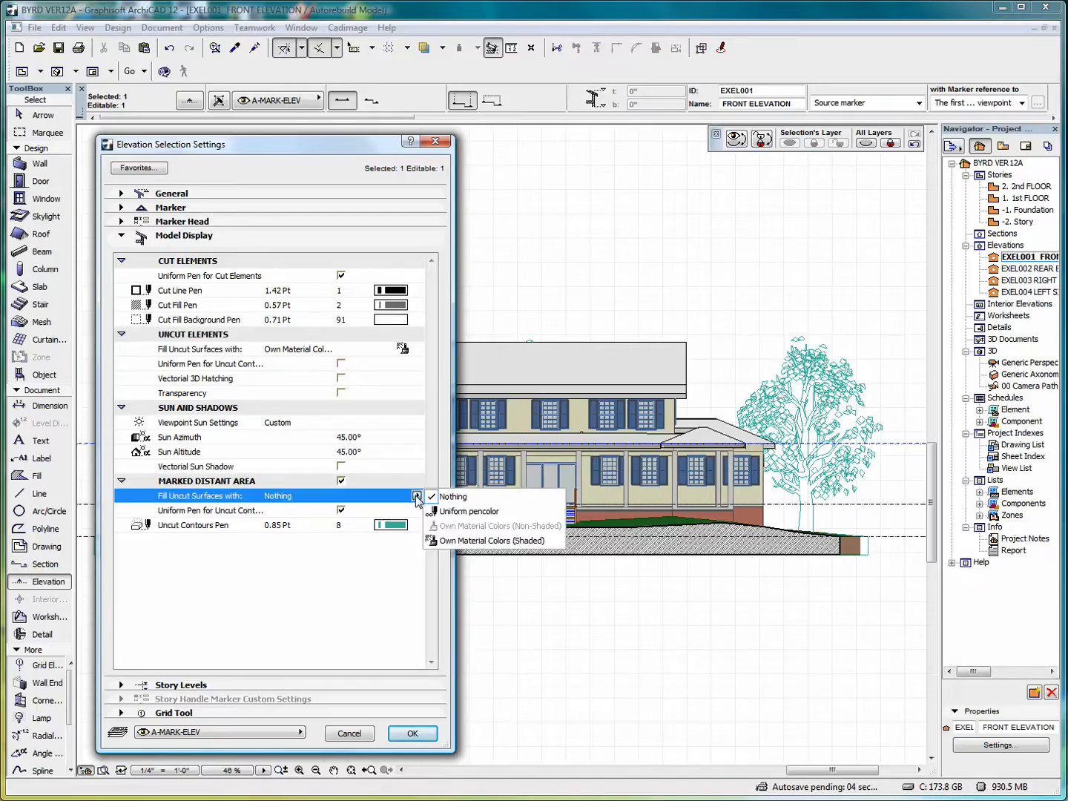
click(467, 512)
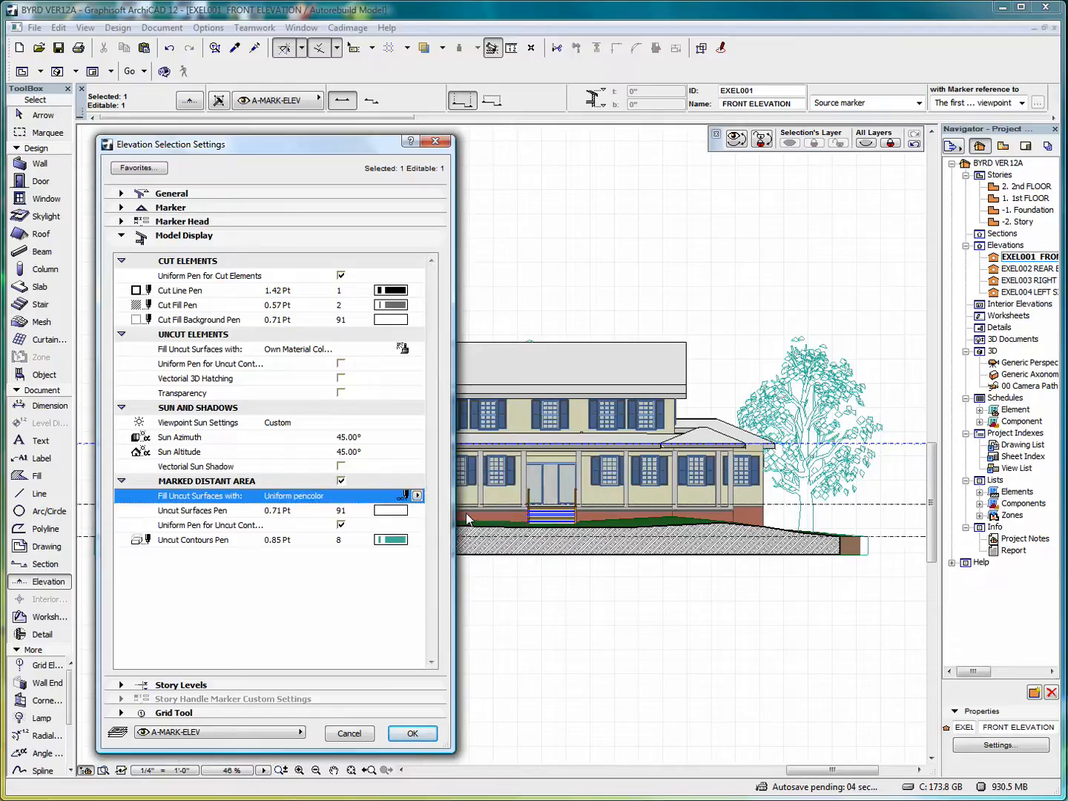
Assign pen 112 to both the uncut surfaces and the uncut contours of the marked distant area and apply the settings
click(389, 512)
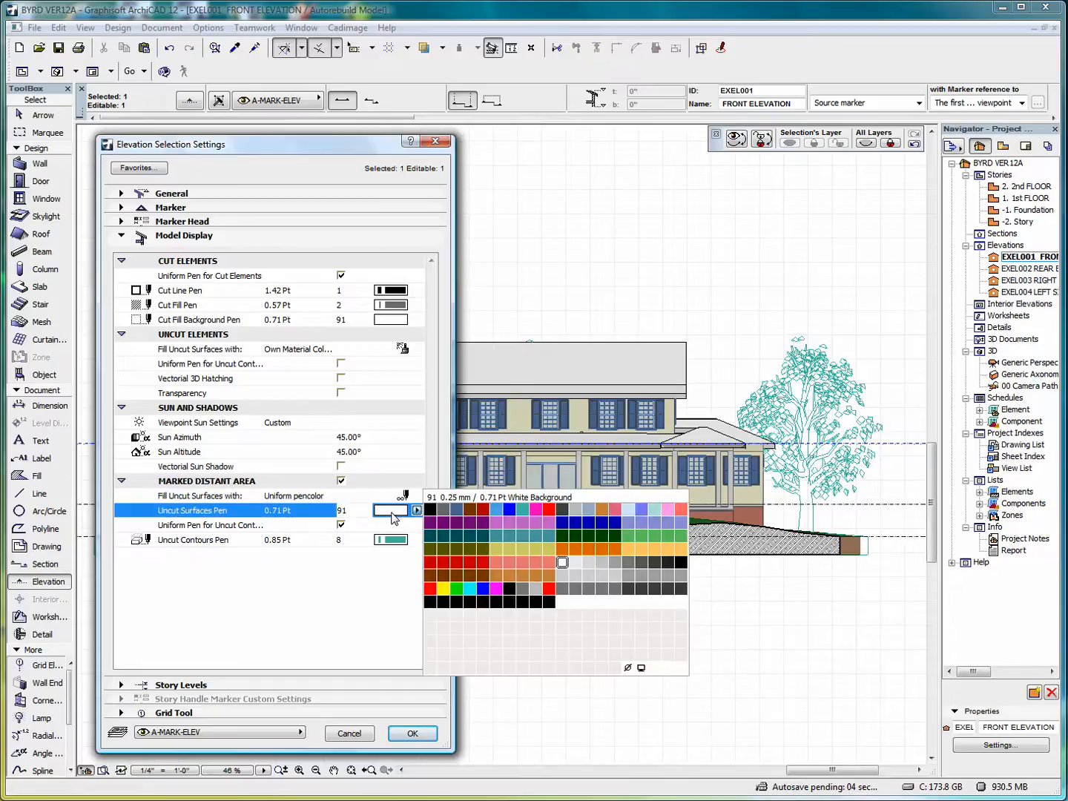
click(577, 578)
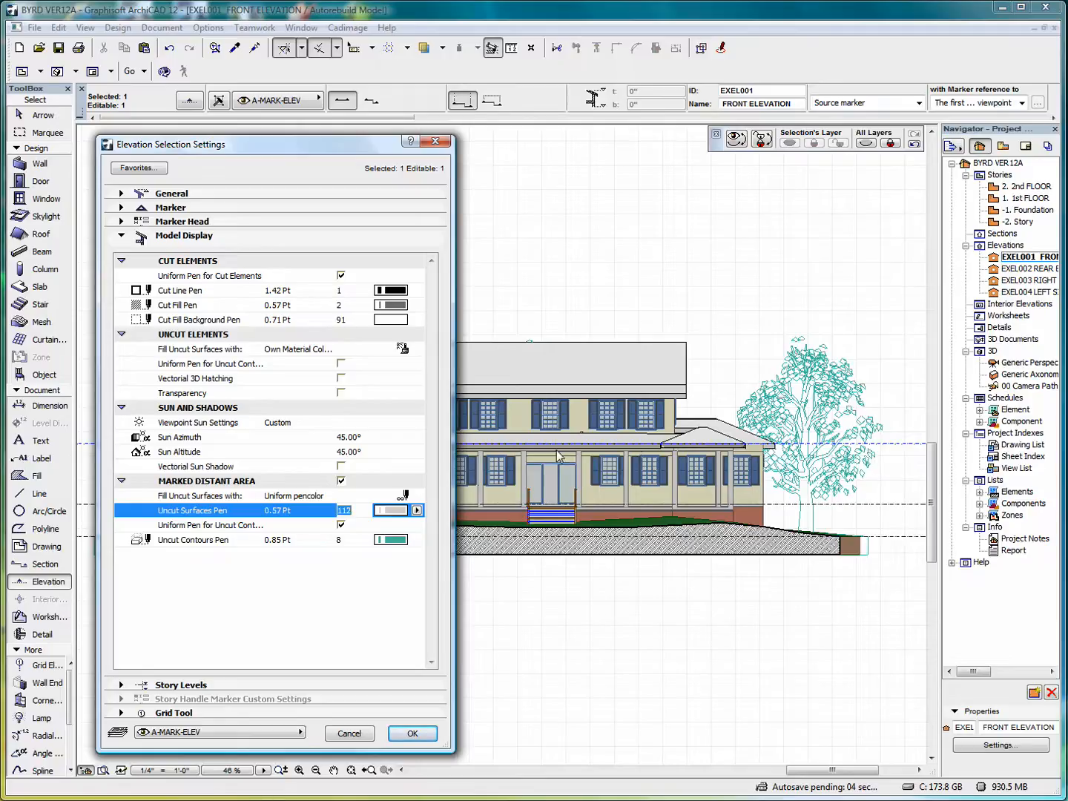
click(397, 545)
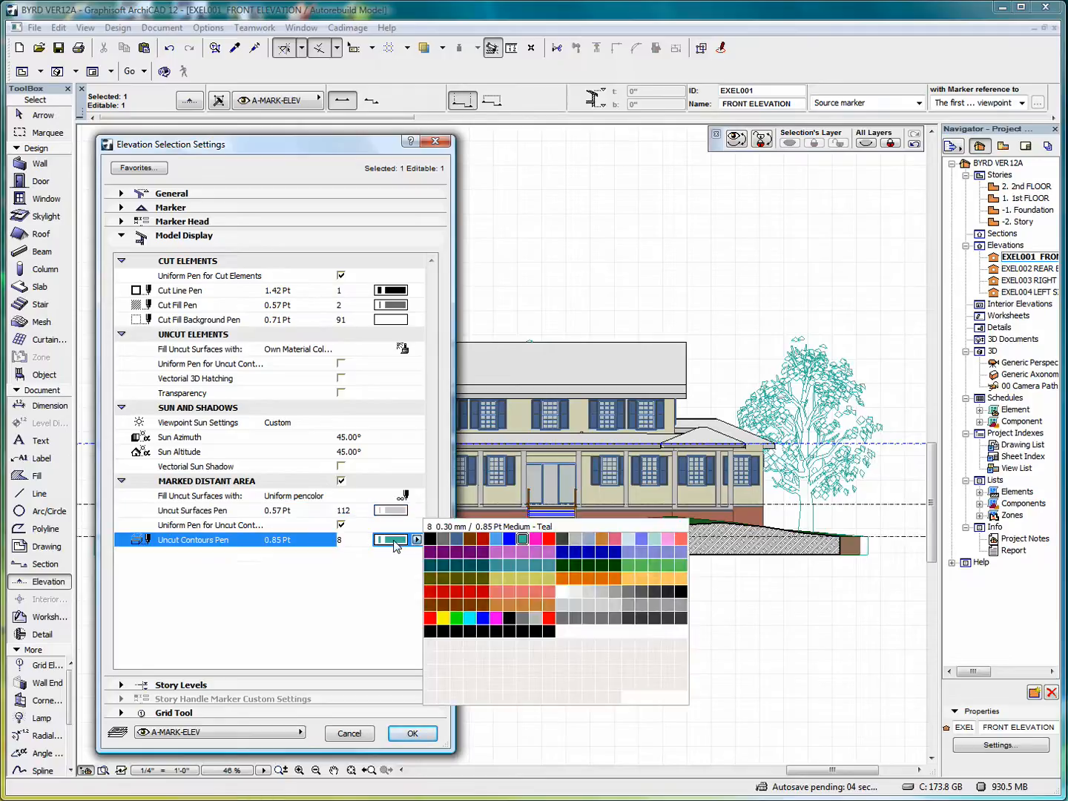
click(573, 605)
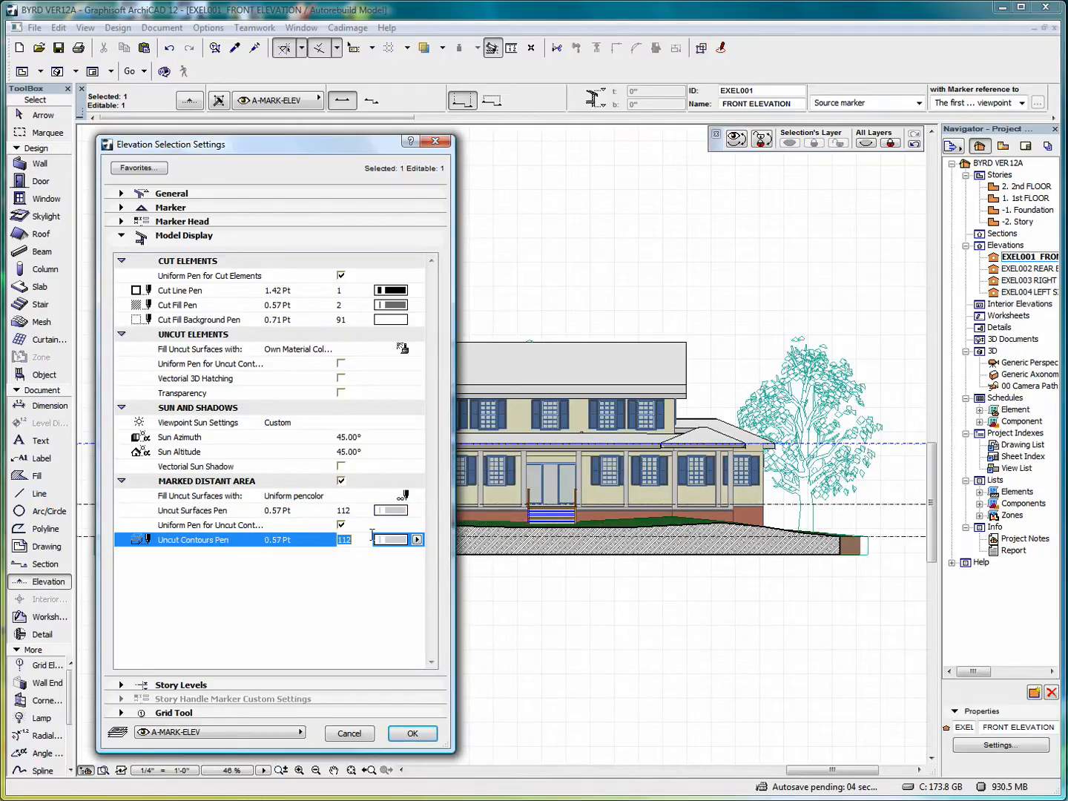
click(413, 735)
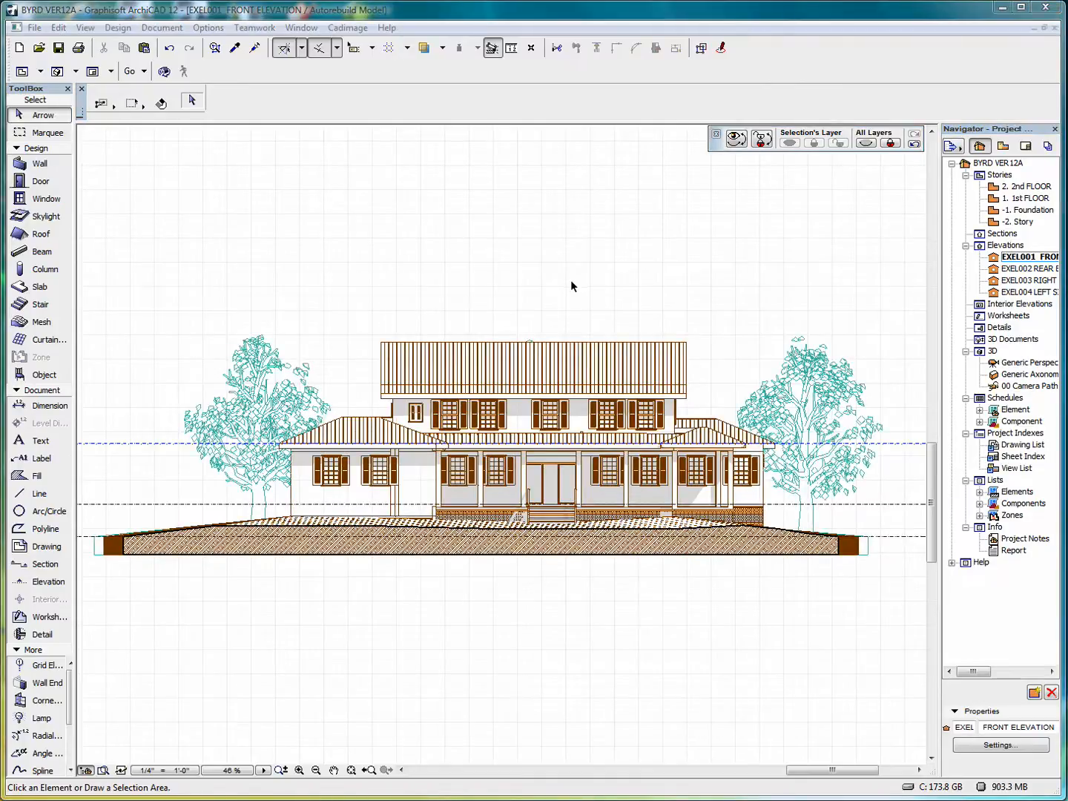
Open the 1st Floor plan, fit it to the window and deselect the front elevation marker
double_click(1022, 199)
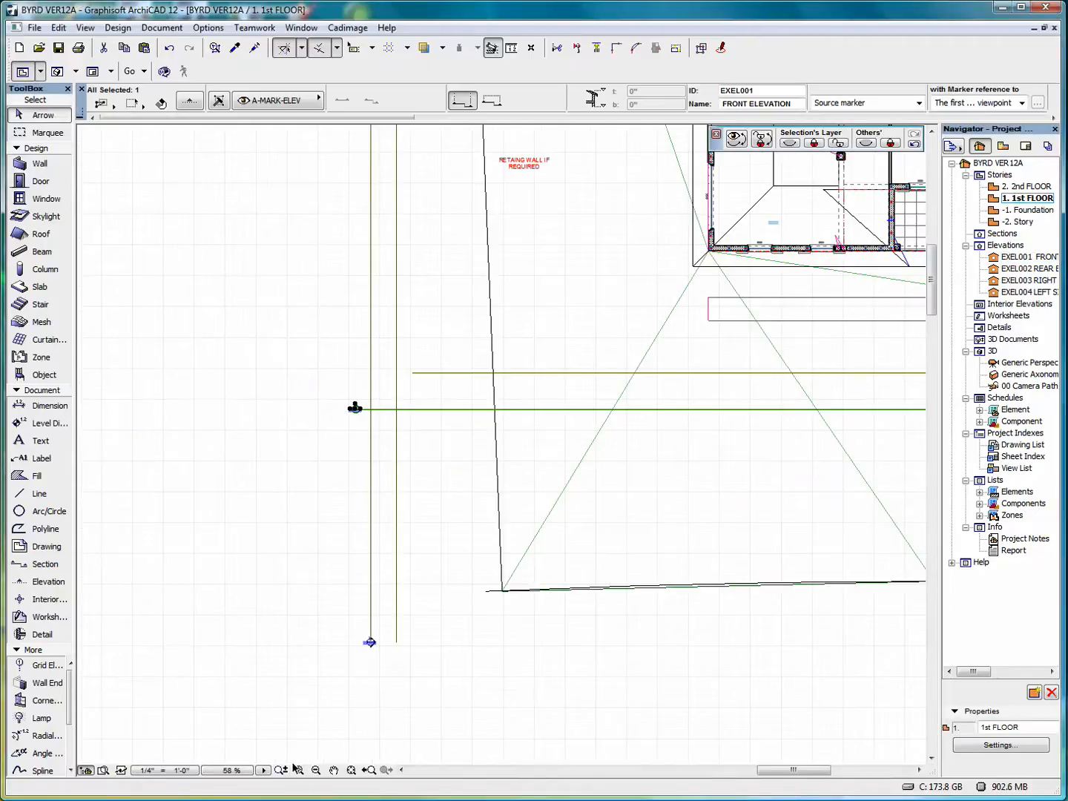
click(352, 771)
click(801, 423)
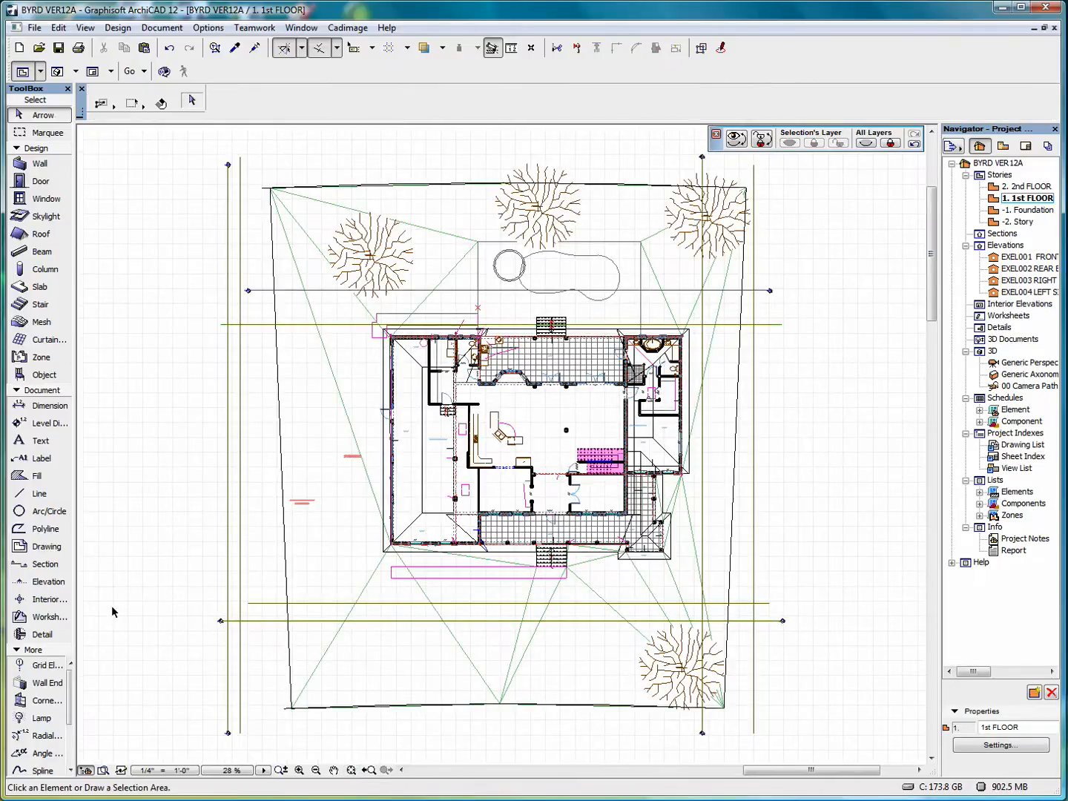
Try a Segmented marker line in the Section tool's defaults, and restore the Continuous line with marker heads at the ends
click(43, 566)
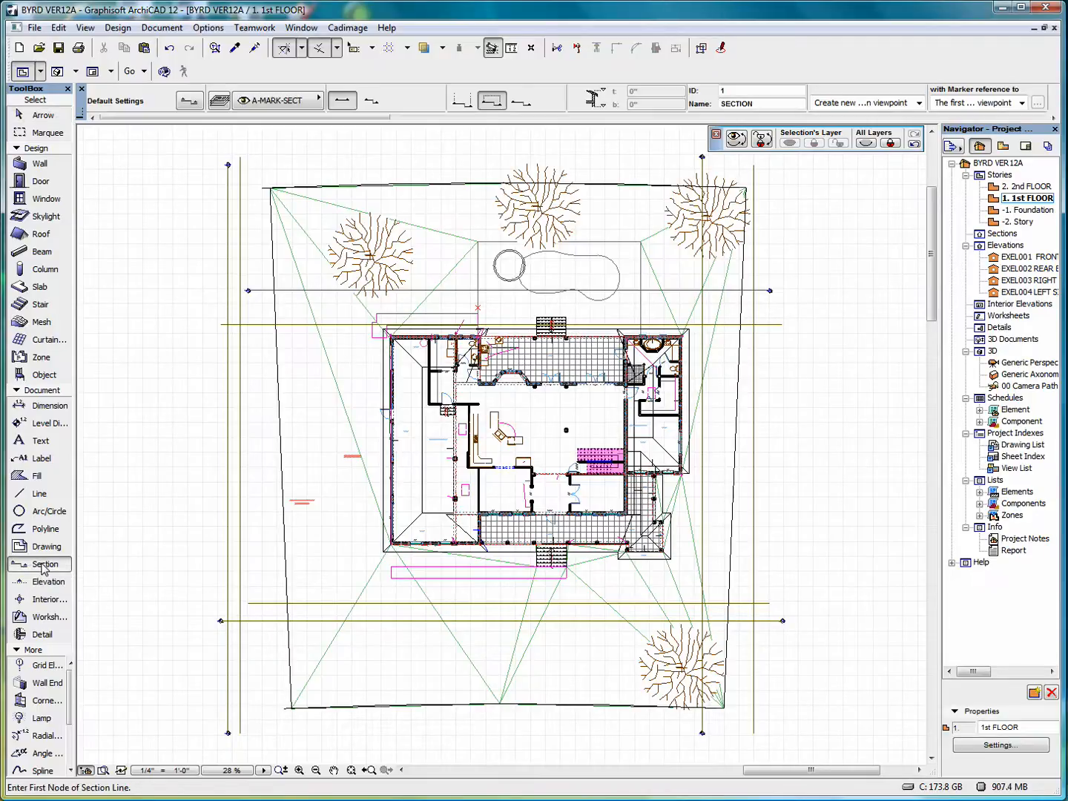
click(192, 104)
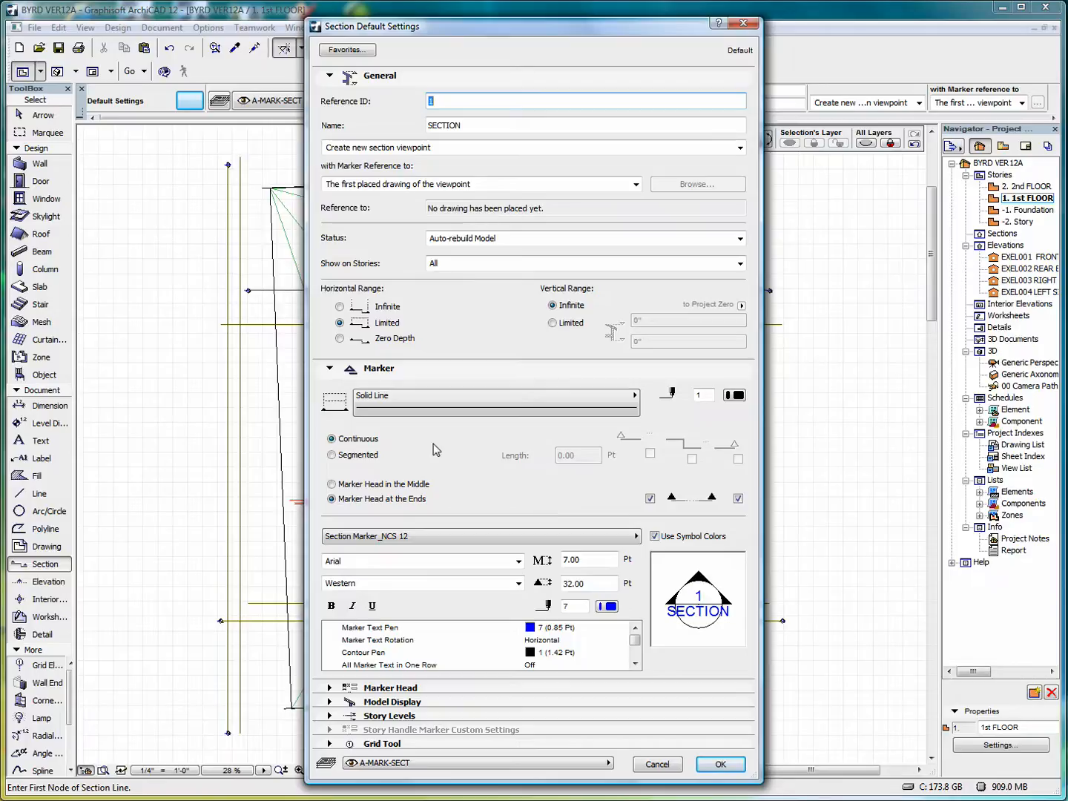
click(333, 455)
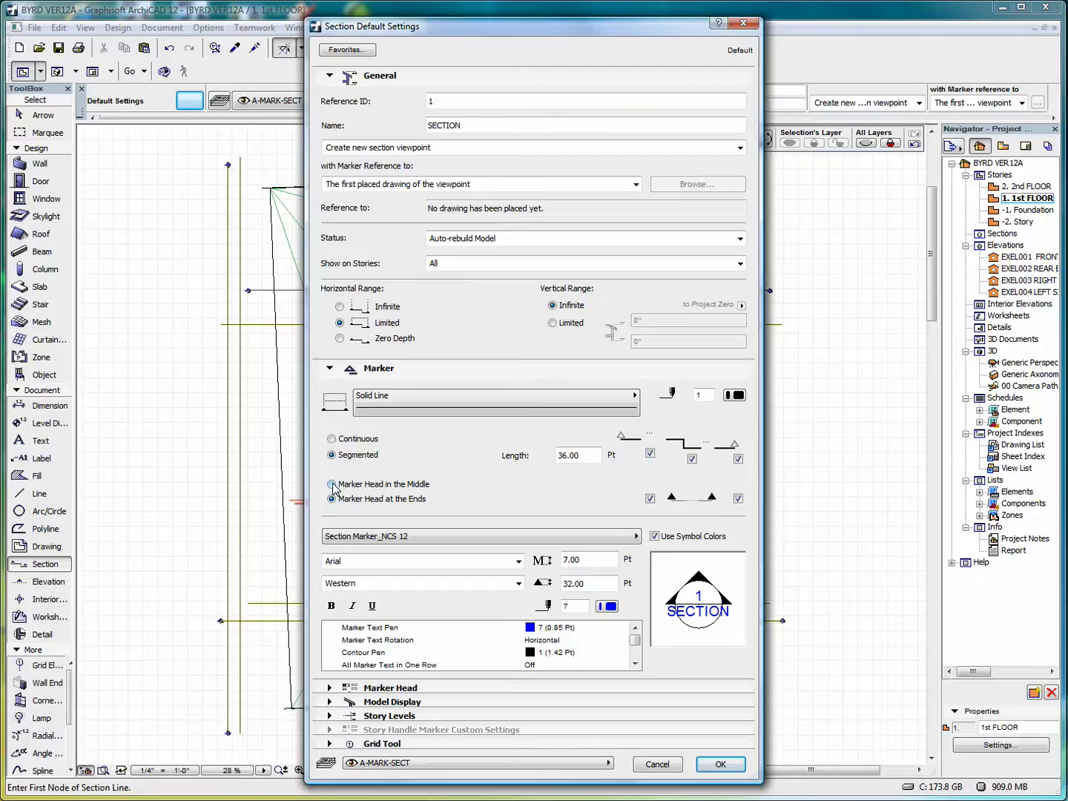
click(333, 486)
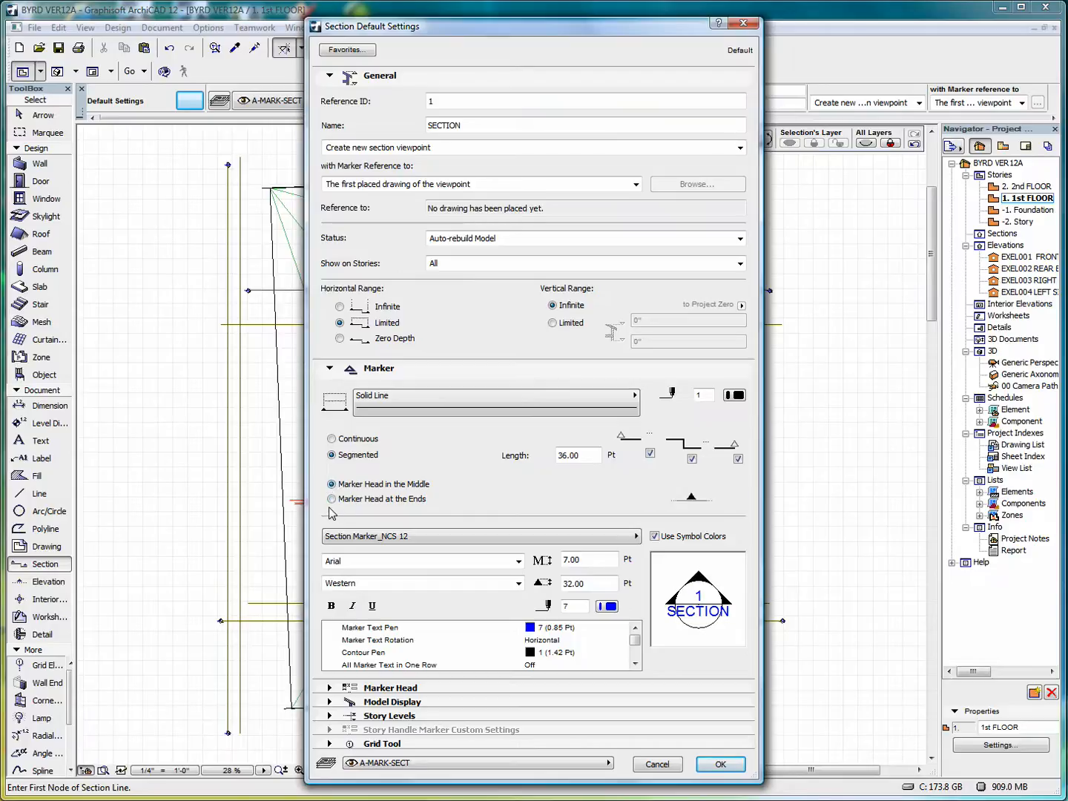
click(332, 499)
click(720, 764)
click(311, 435)
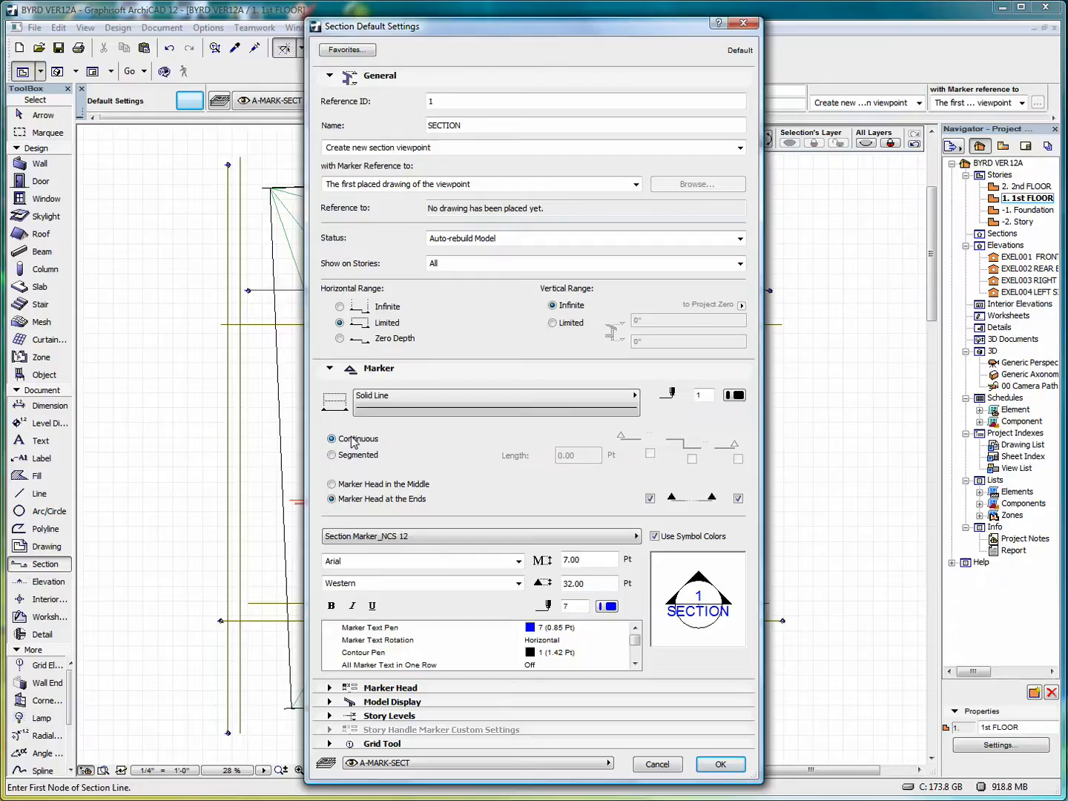
click(721, 765)
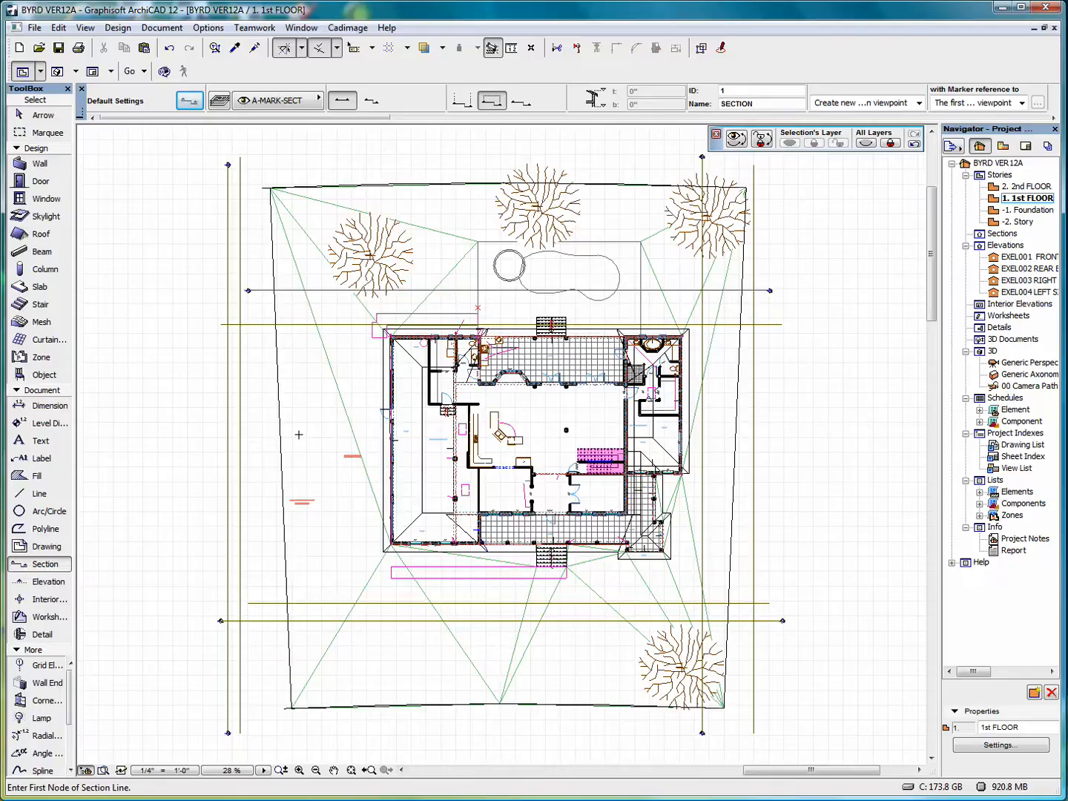
Draw a horizontal section line across the middle of the house, looking toward the pool, with its depth limit at the rear porch
click(299, 435)
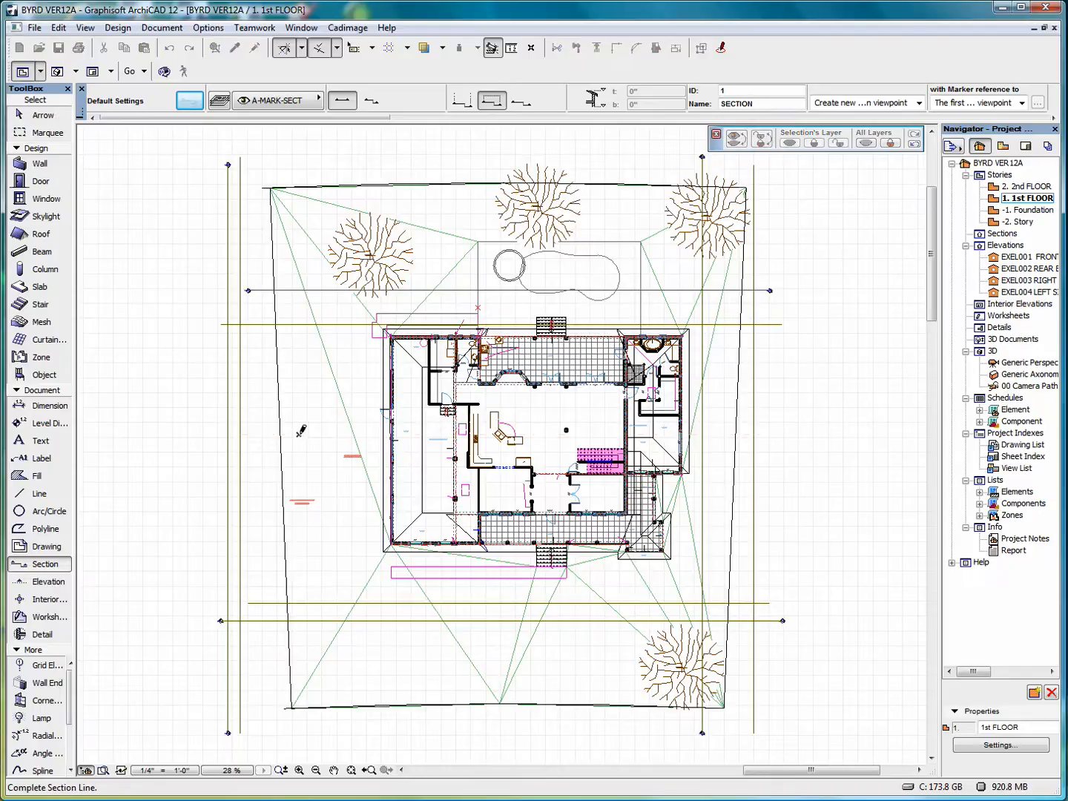
click(770, 433)
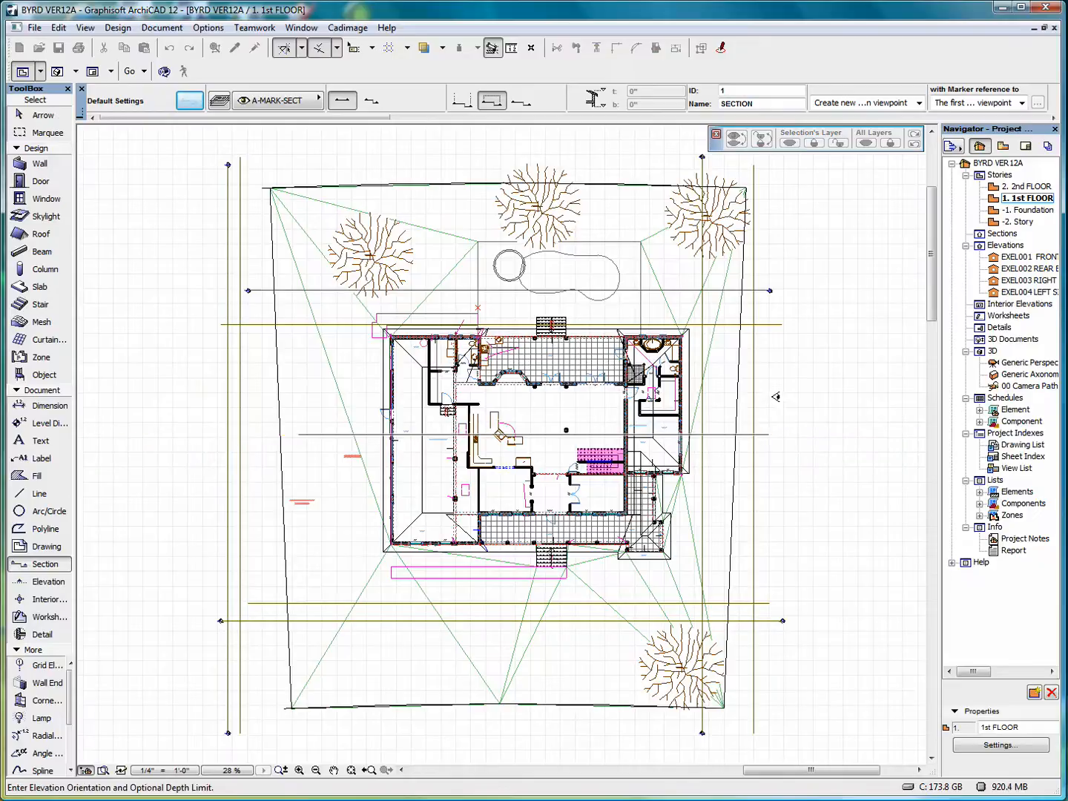
click(771, 356)
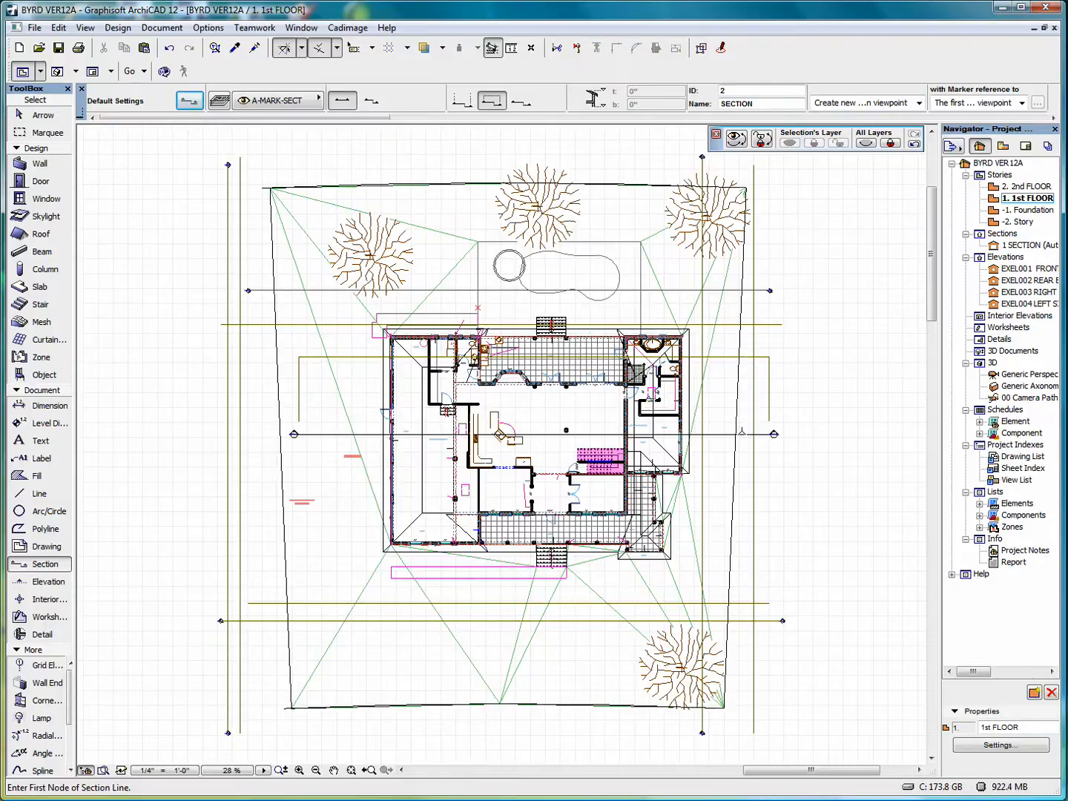
Change the new house section's horizontal range to Infinite and open the section view
click(35, 115)
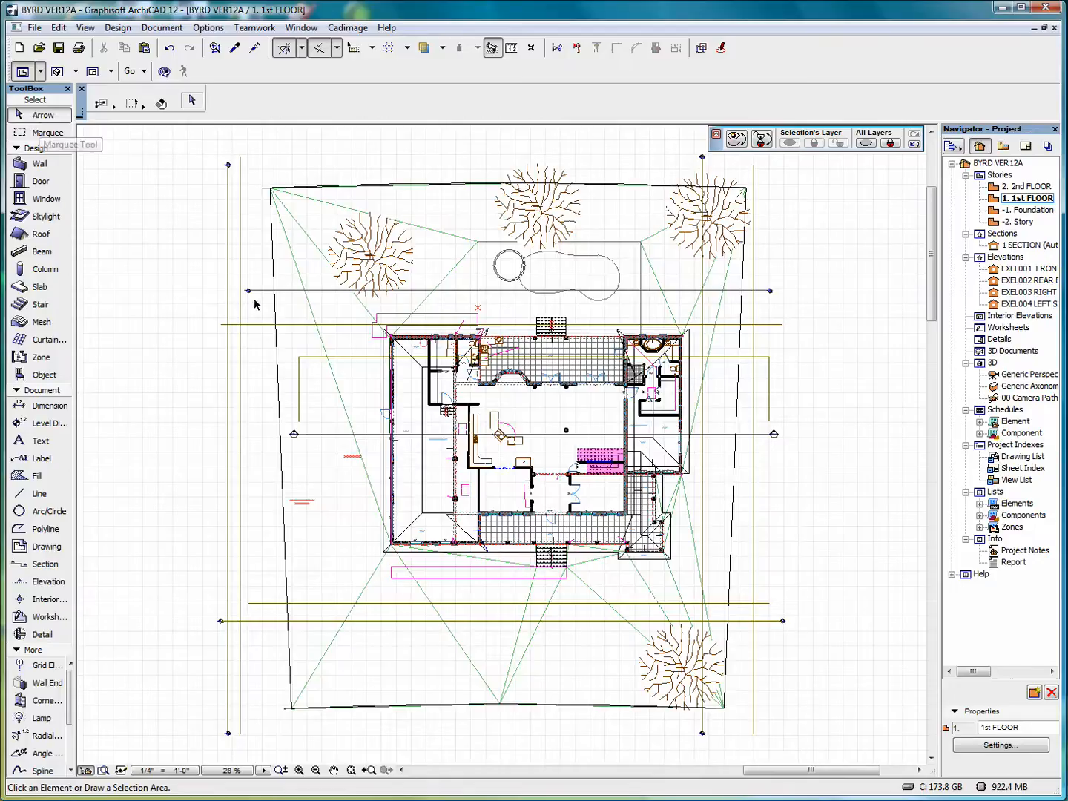
click(772, 434)
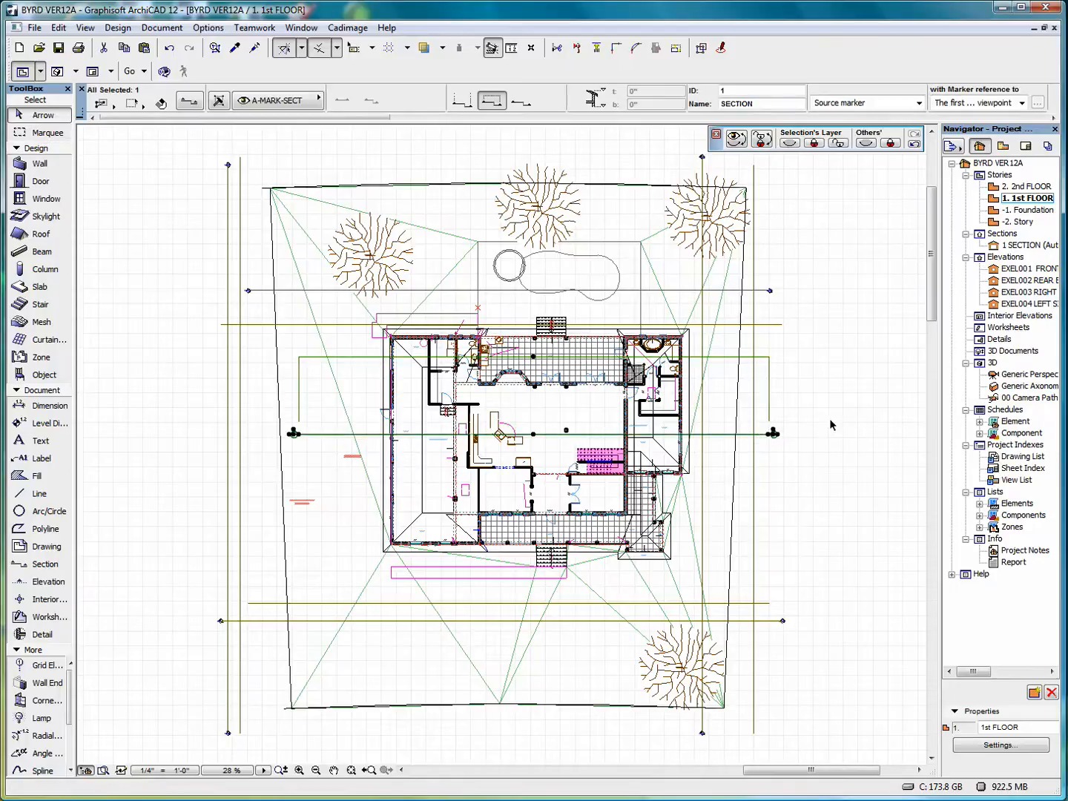
right_click(832, 389)
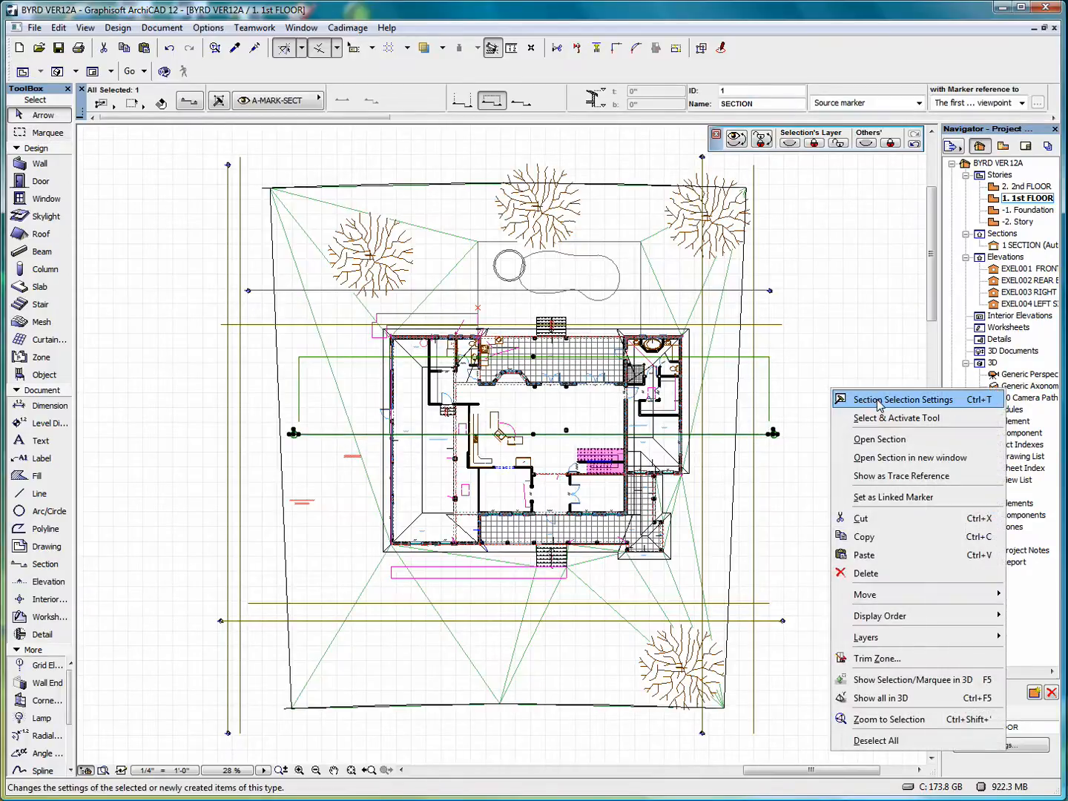
click(880, 402)
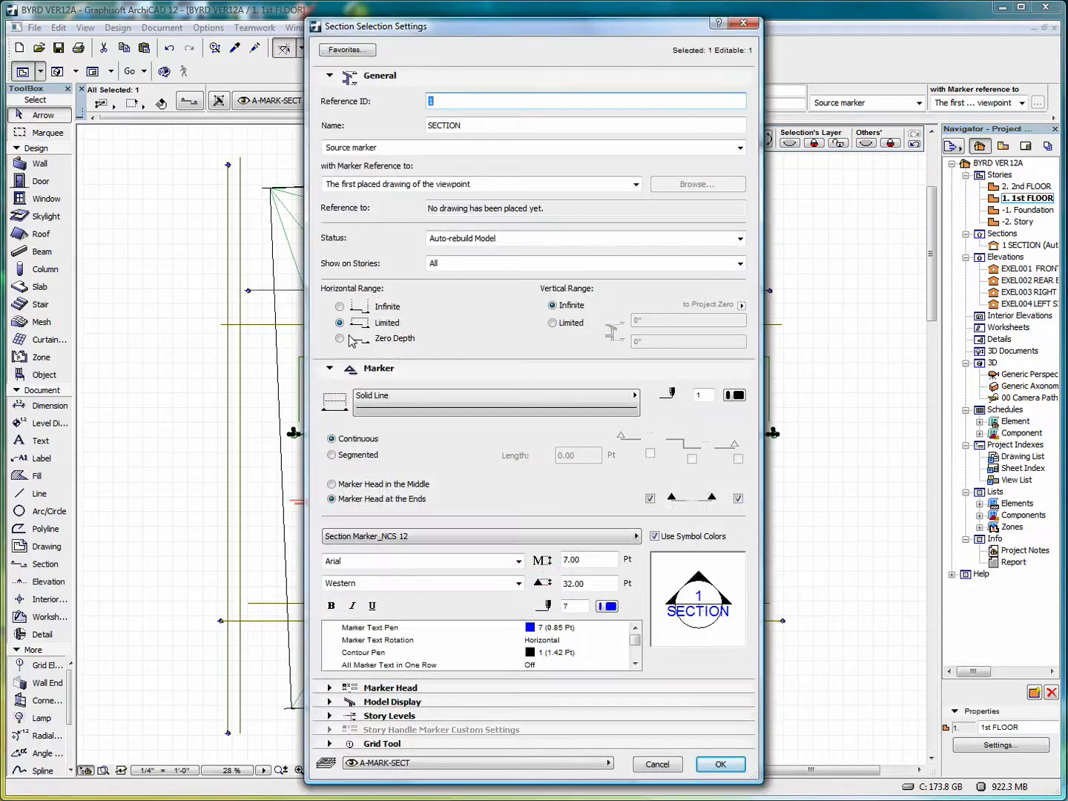
click(340, 339)
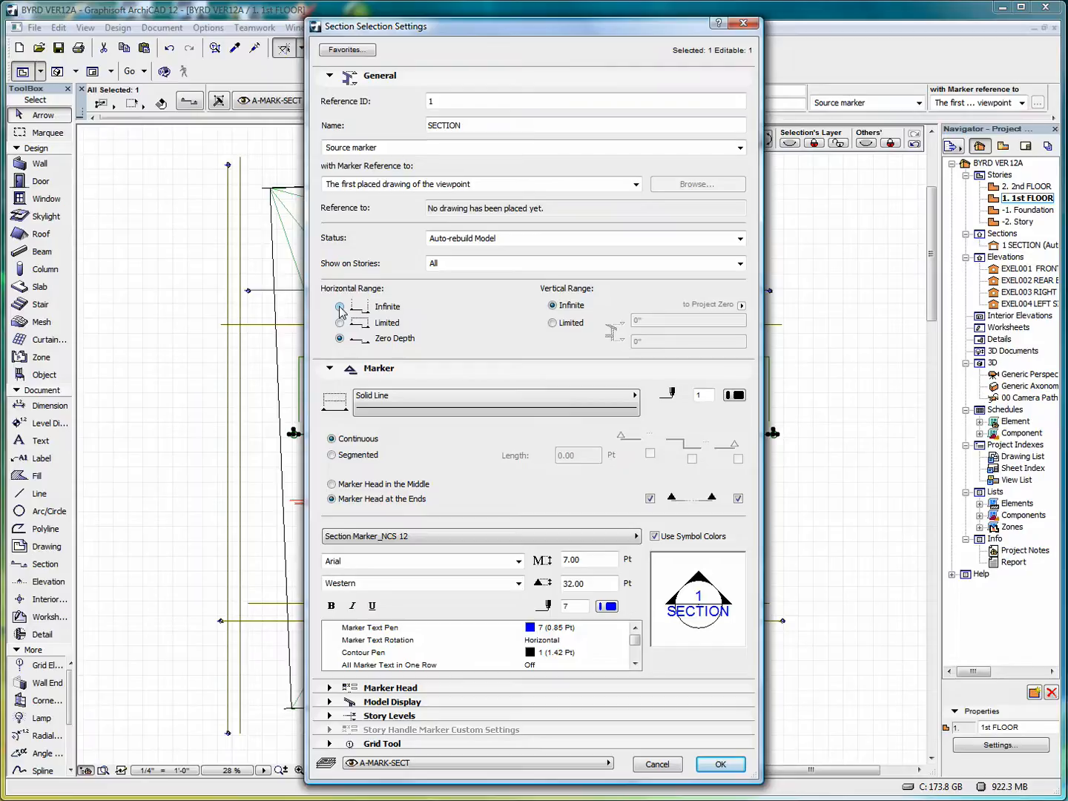
click(341, 308)
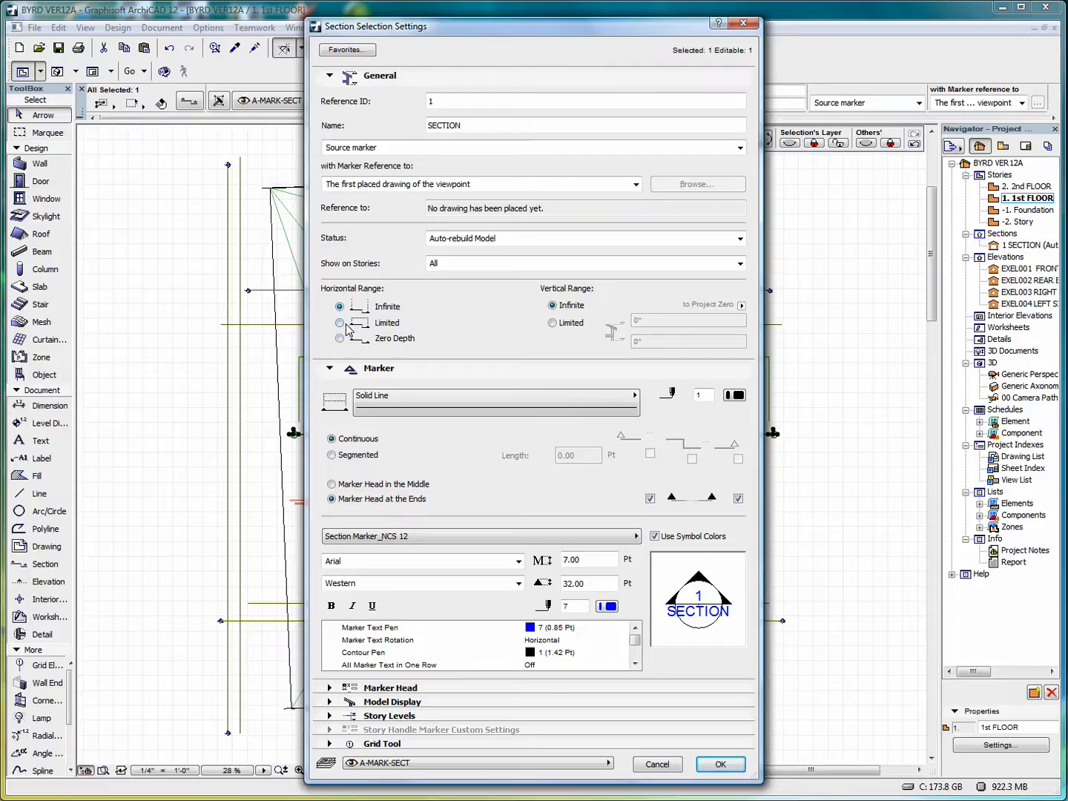
click(719, 765)
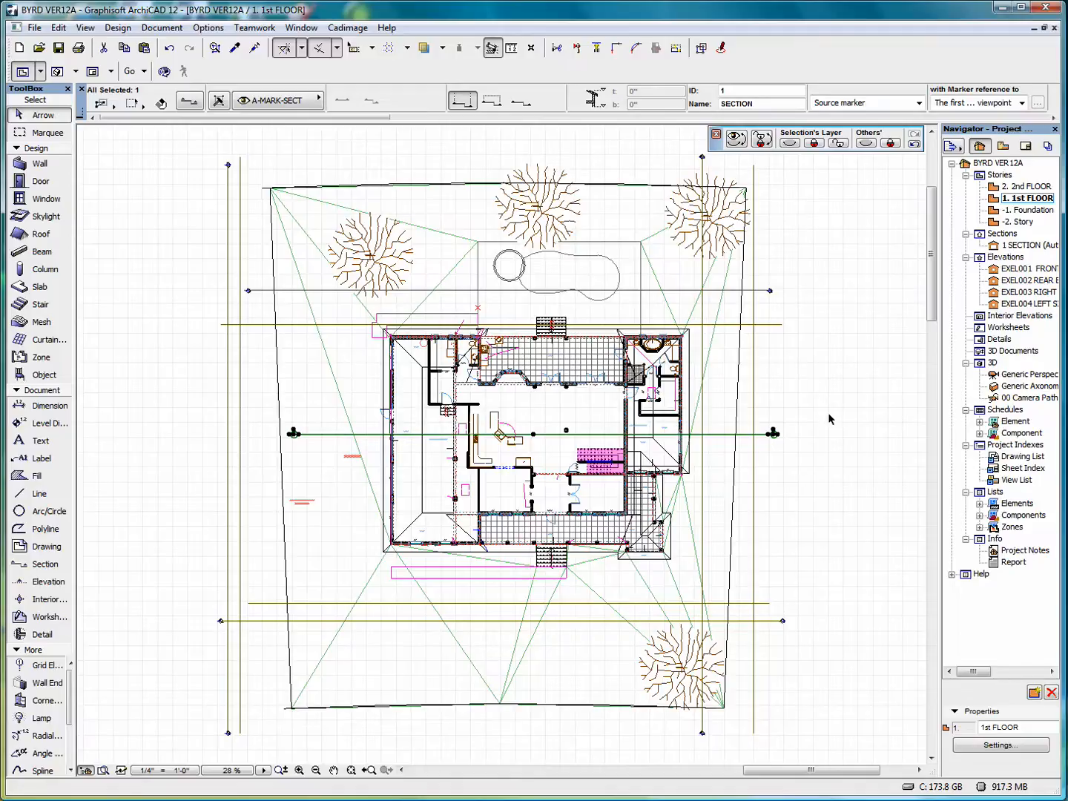
right_click(828, 342)
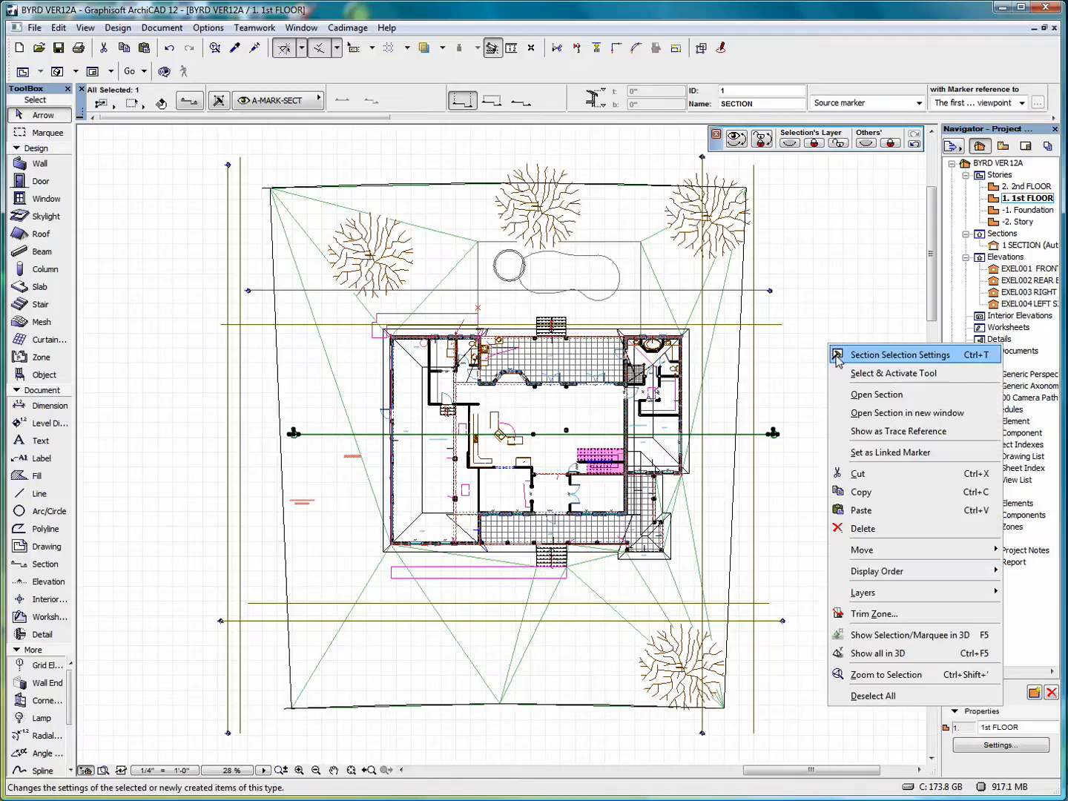
click(881, 399)
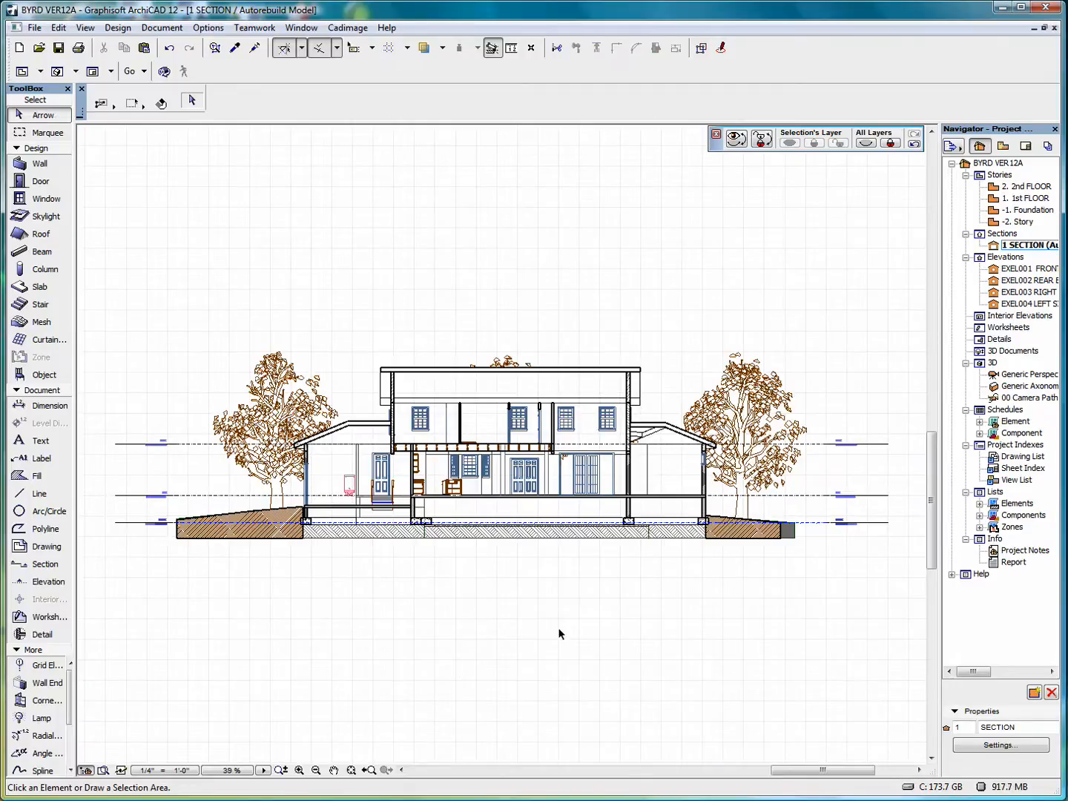
Set the horizontal range of the current section to Limited in its section settings
scroll(517, 530, up, 3)
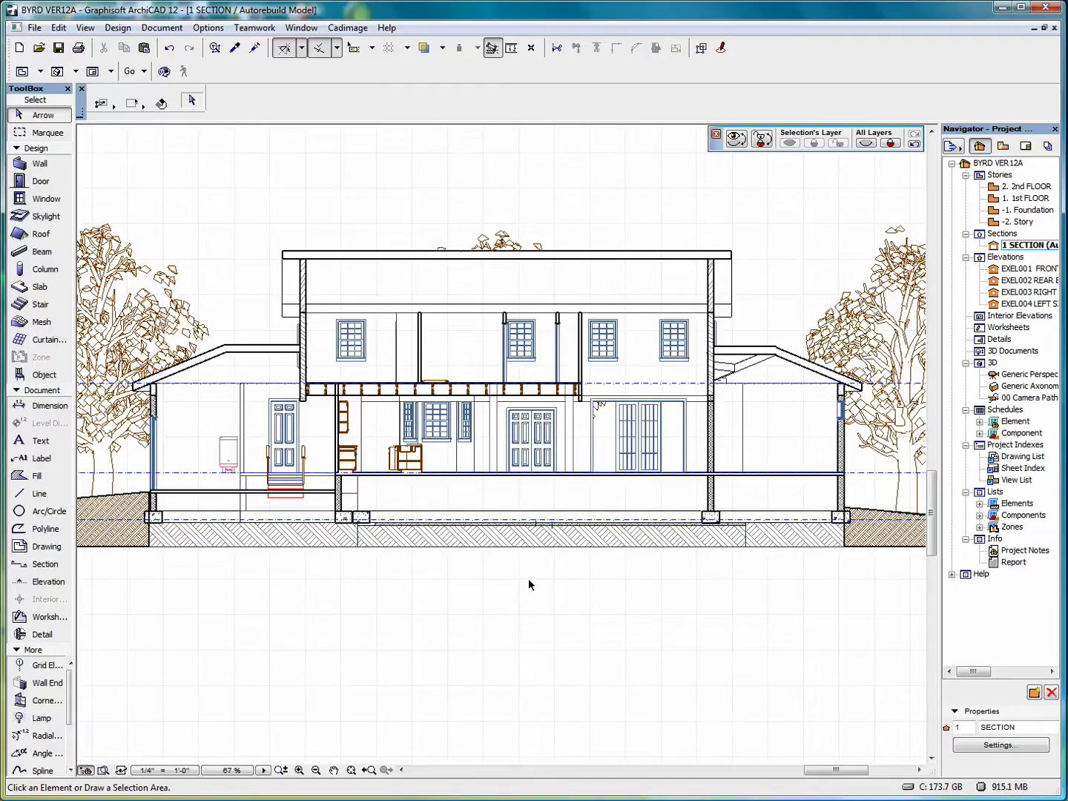
scroll(529, 581, down, 2)
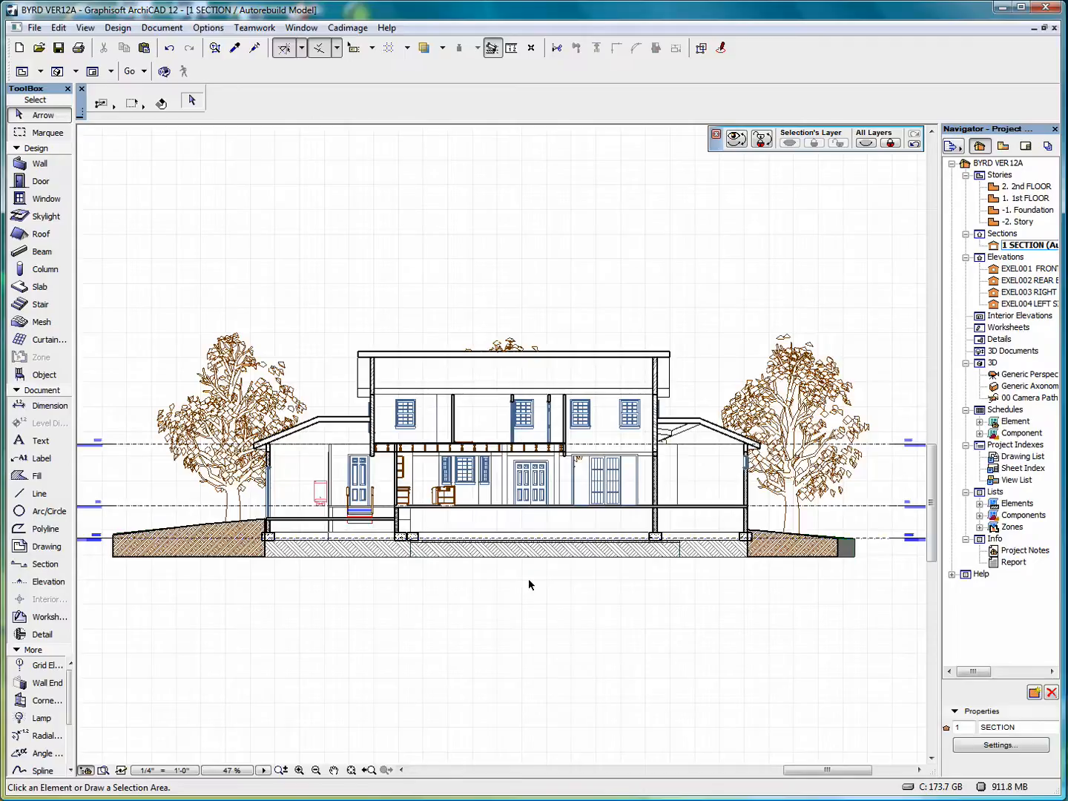
right_click(530, 263)
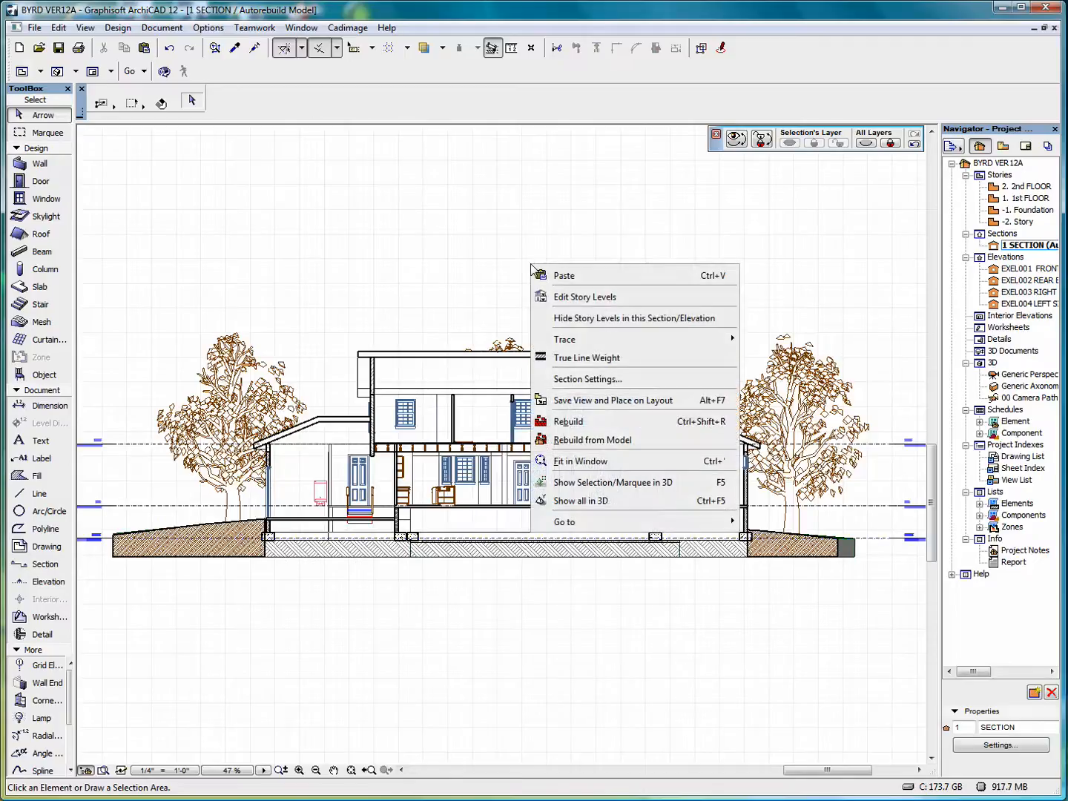
click(651, 379)
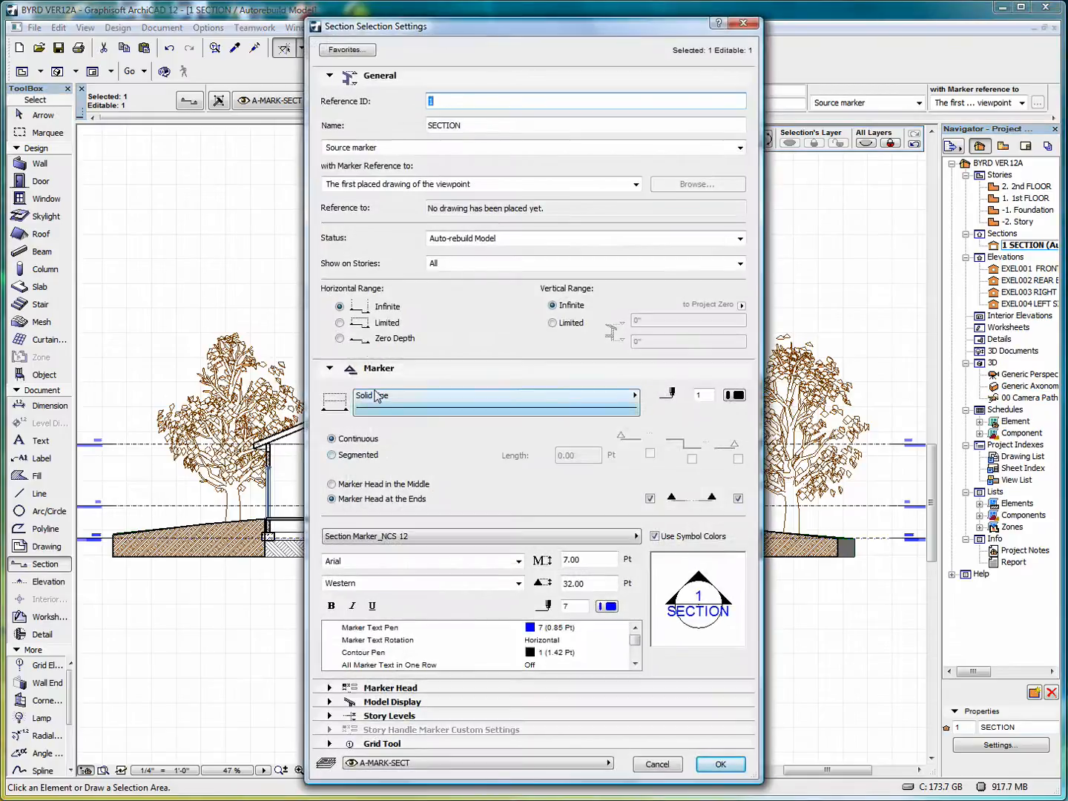
click(340, 324)
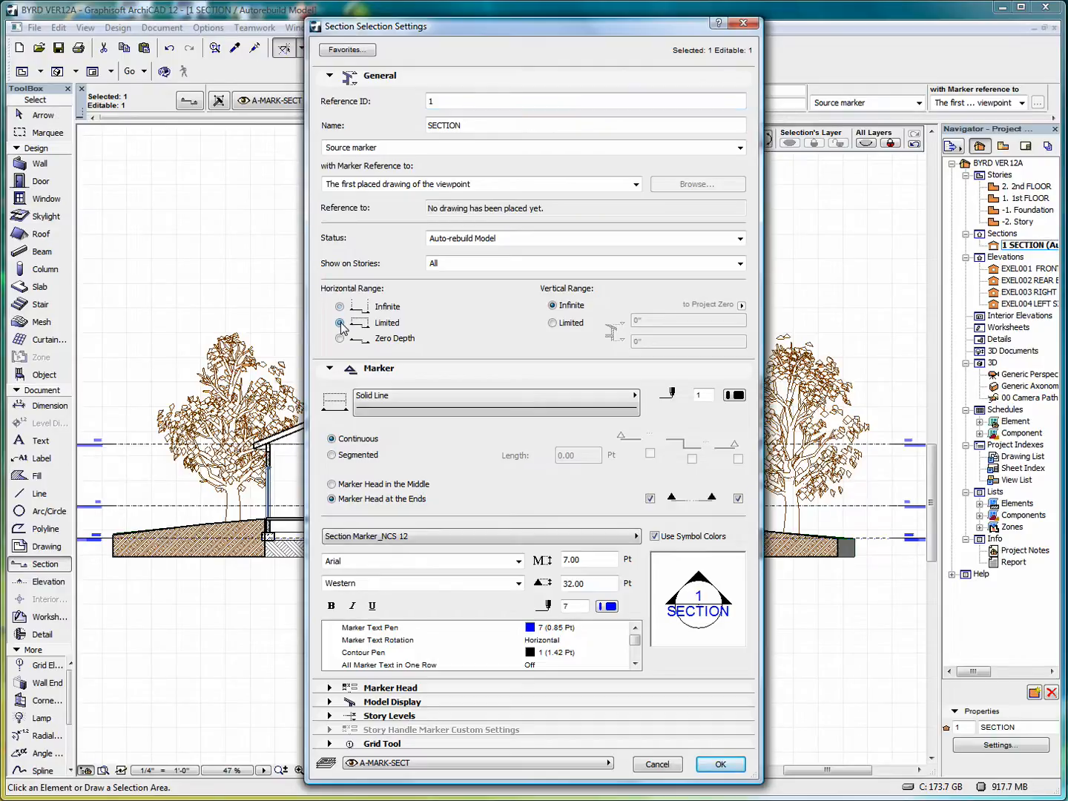
click(720, 765)
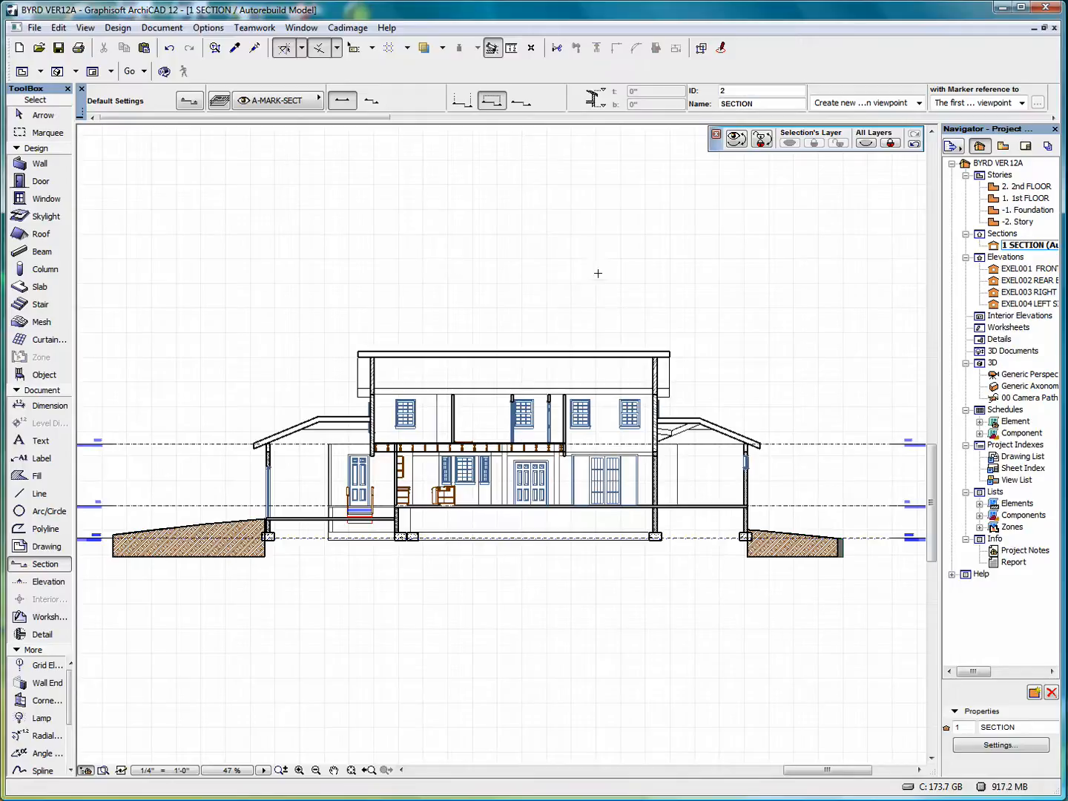
Change the section's horizontal range to Zero Depth
right_click(588, 246)
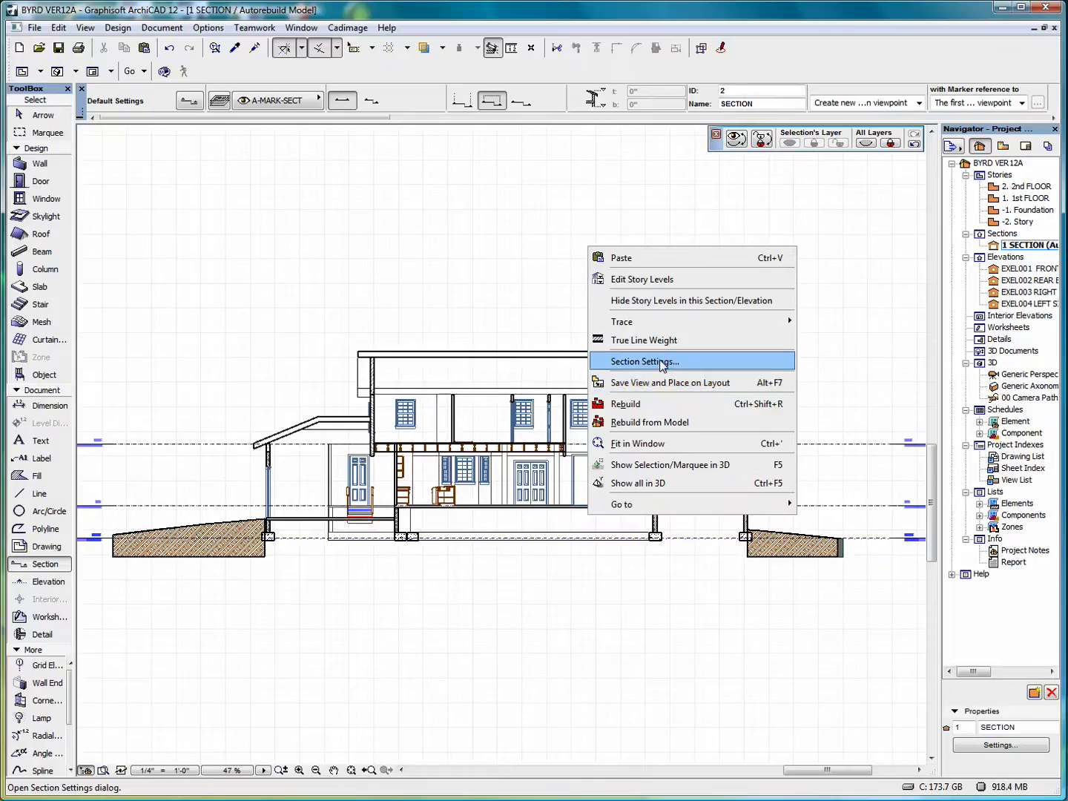
click(661, 362)
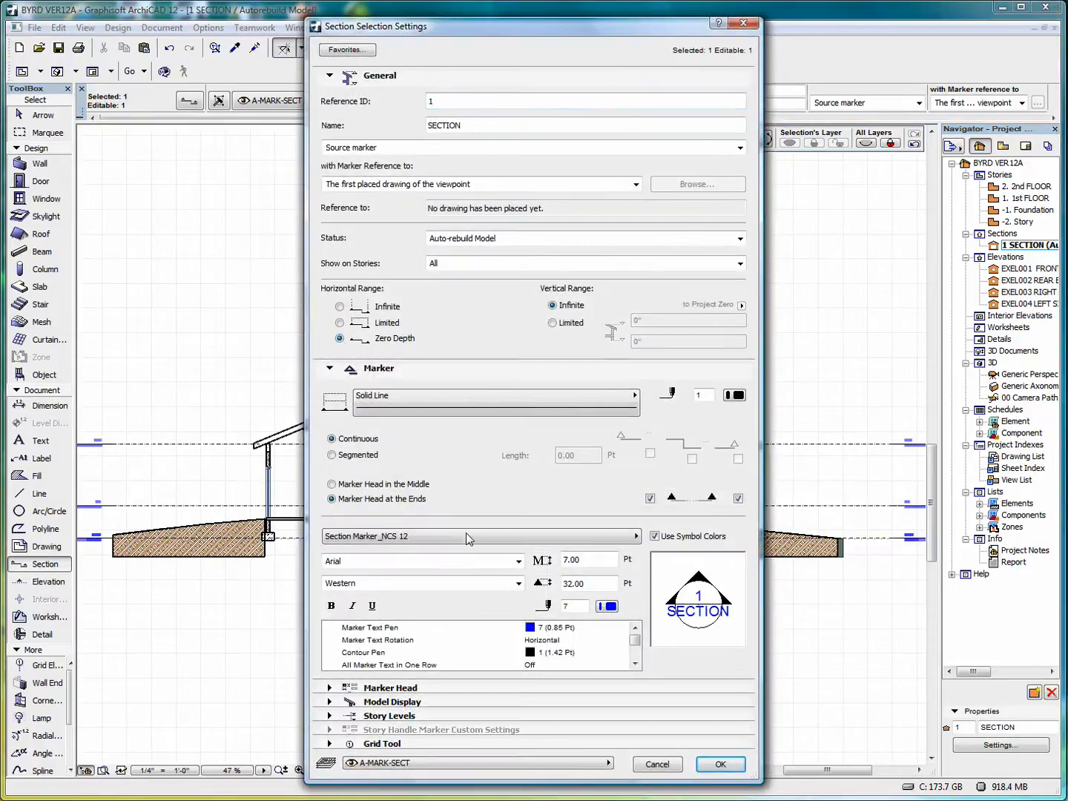
click(716, 766)
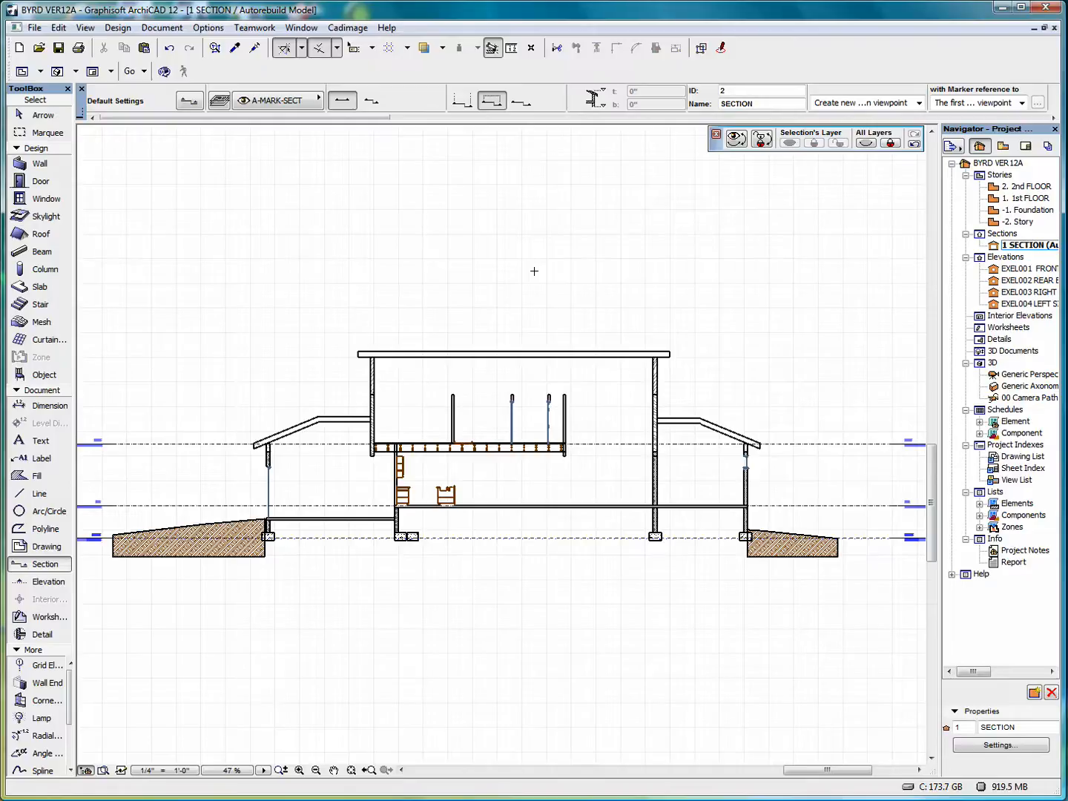
Return the section's horizontal range to Infinite
right_click(534, 271)
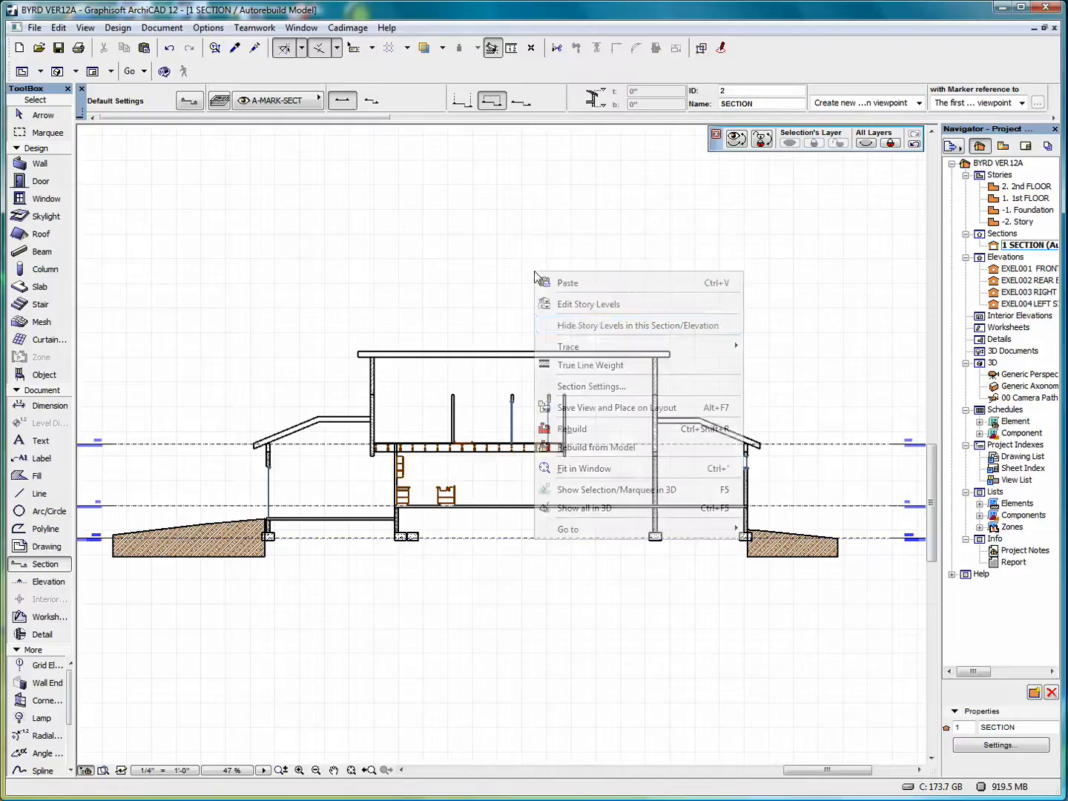
click(595, 387)
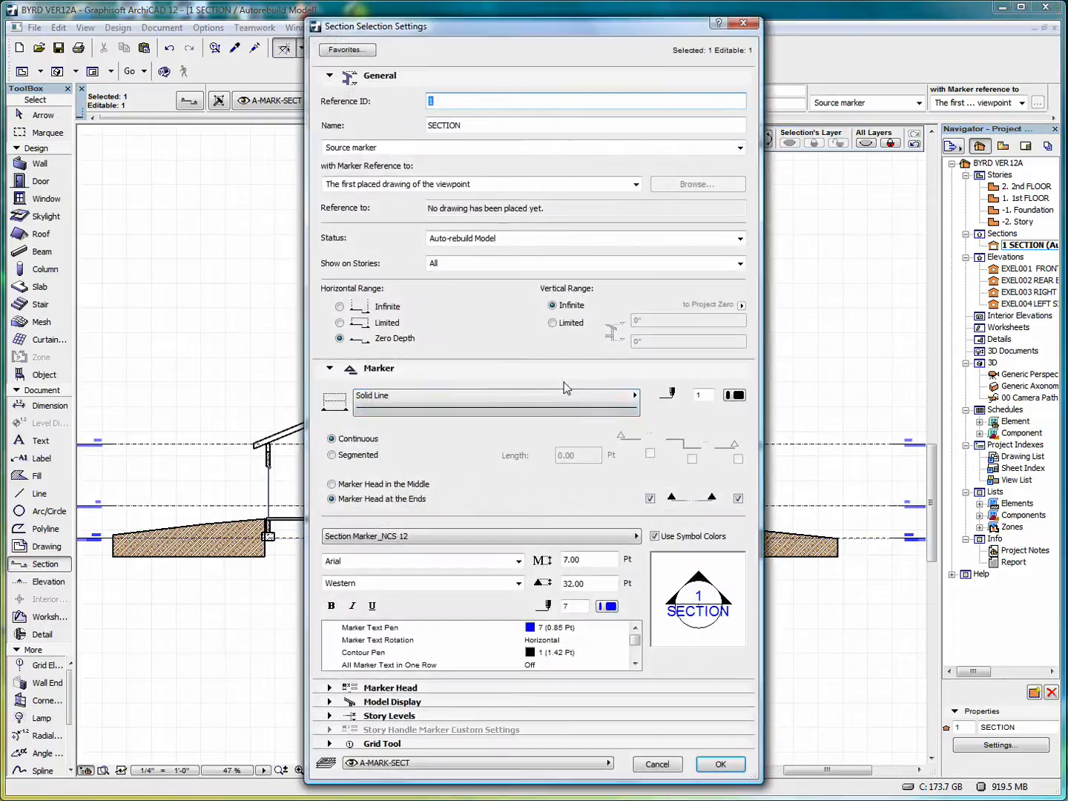
click(339, 307)
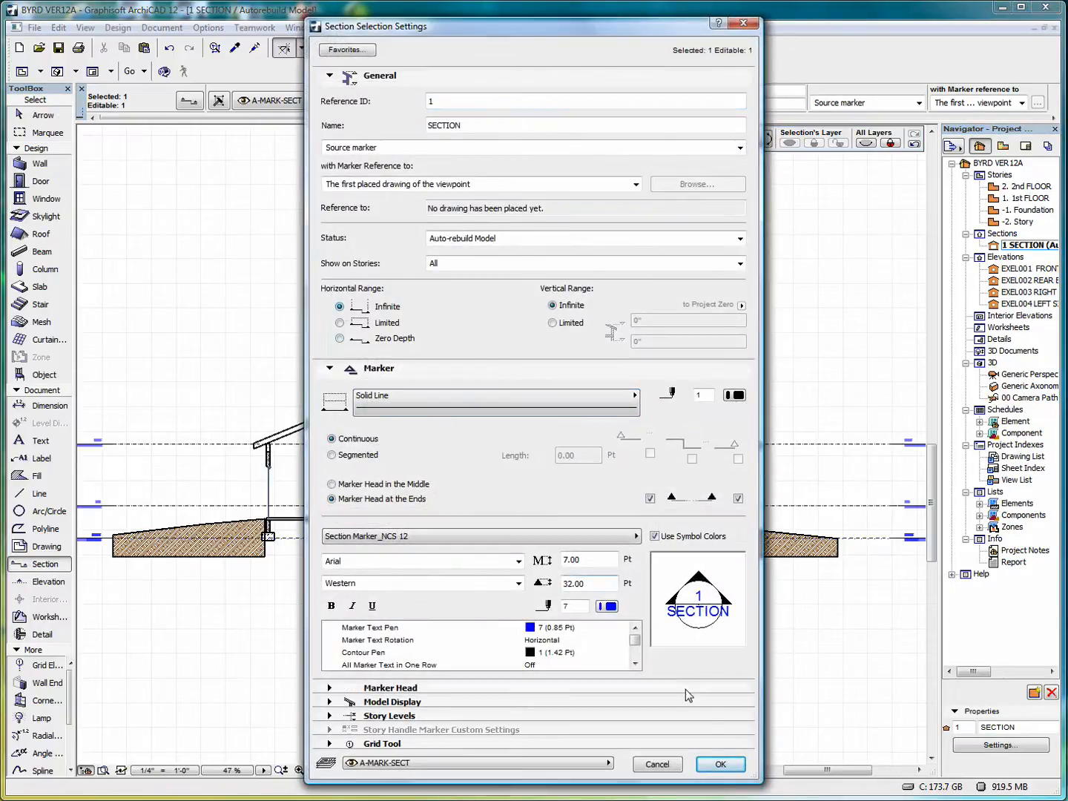
click(721, 765)
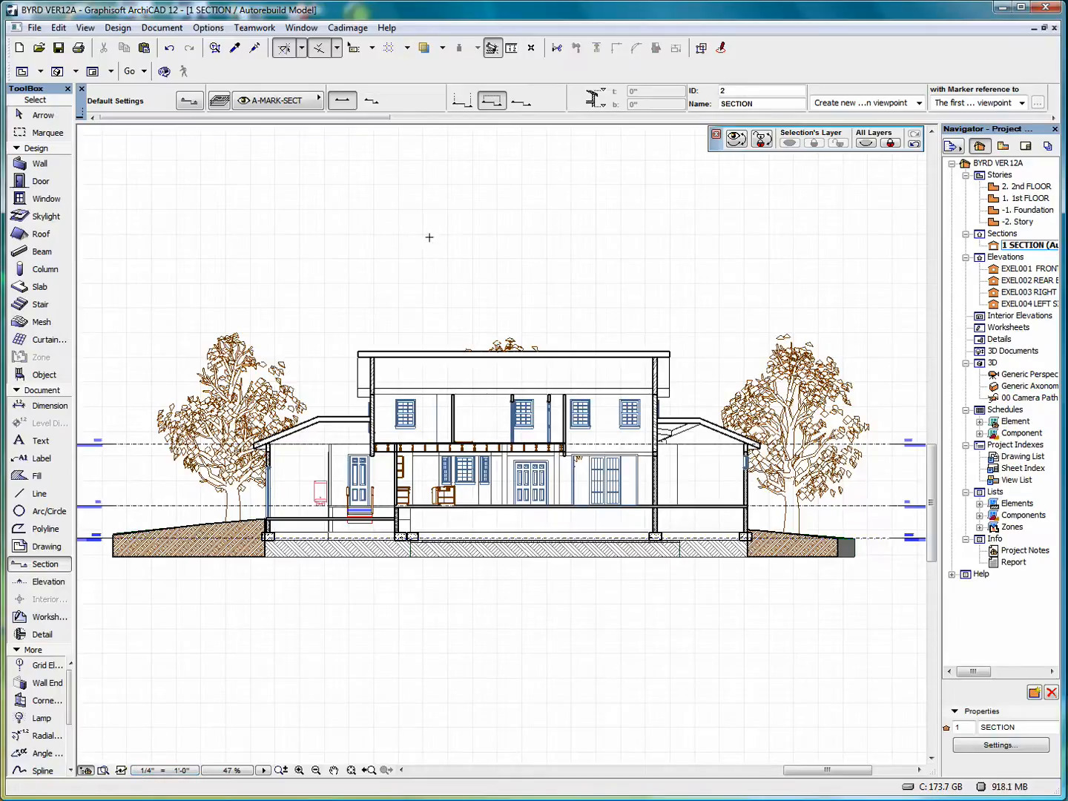
Show only the Model Display options in the section settings, enlarging the dialog and moving it off part of the drawing
right_click(489, 225)
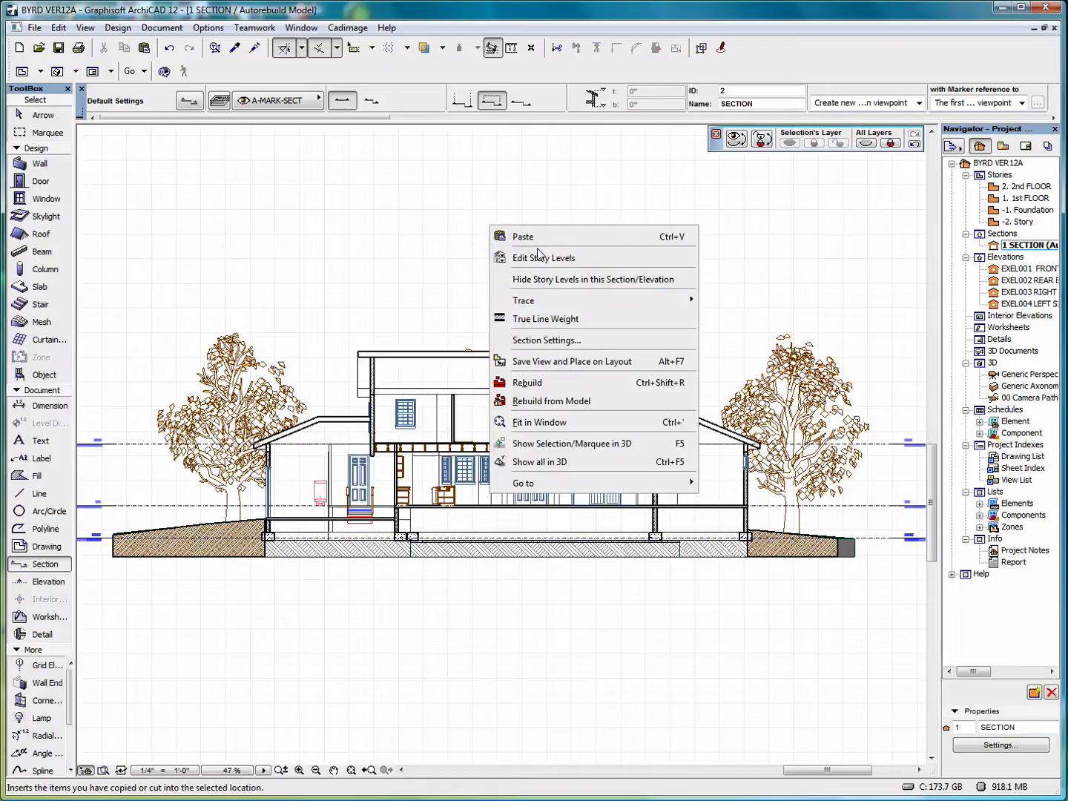
click(567, 339)
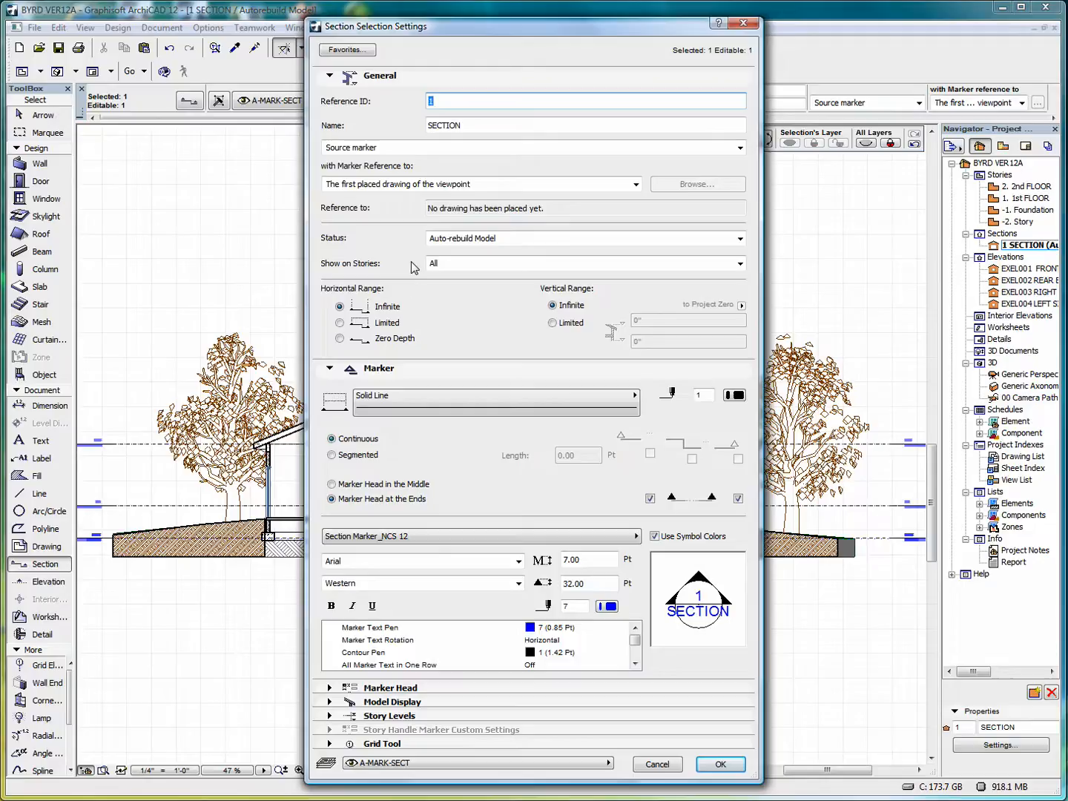
click(330, 76)
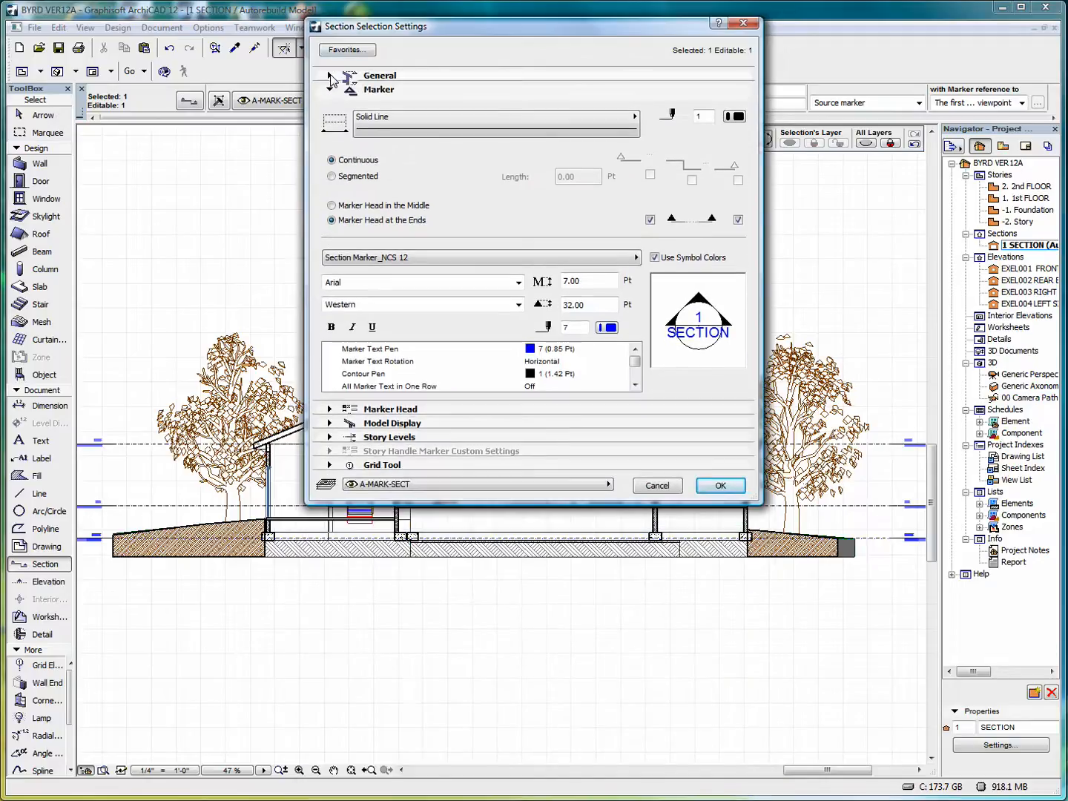
click(330, 89)
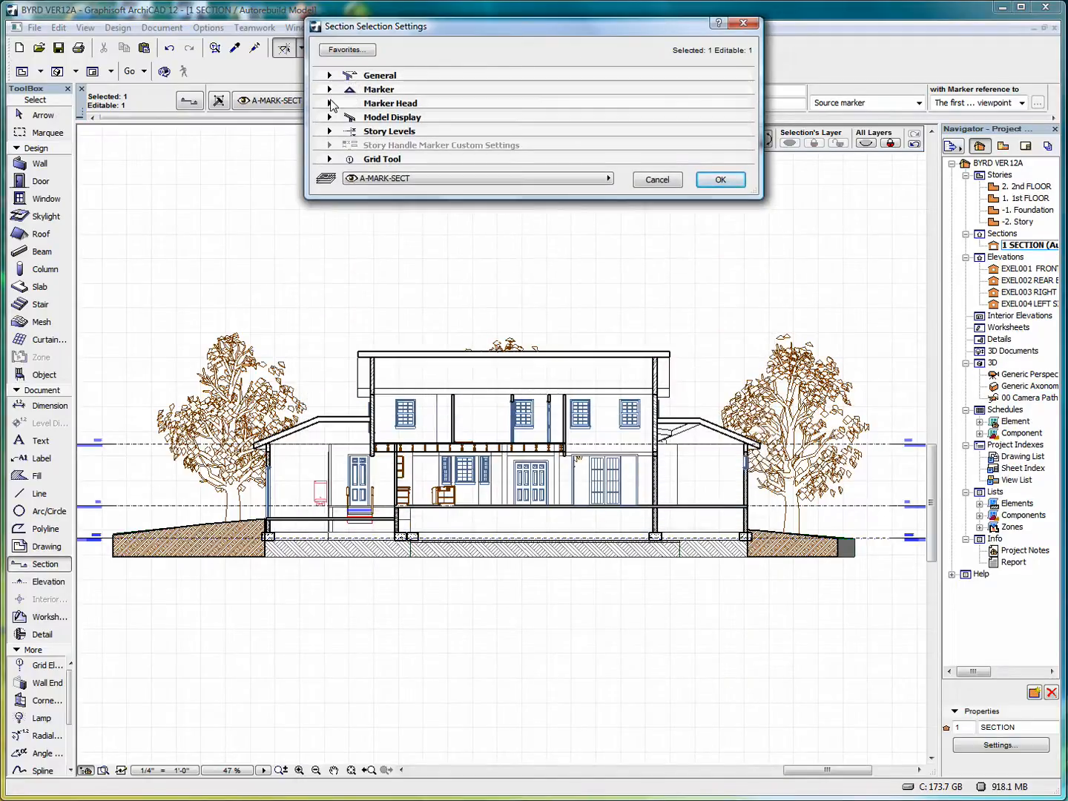
click(330, 118)
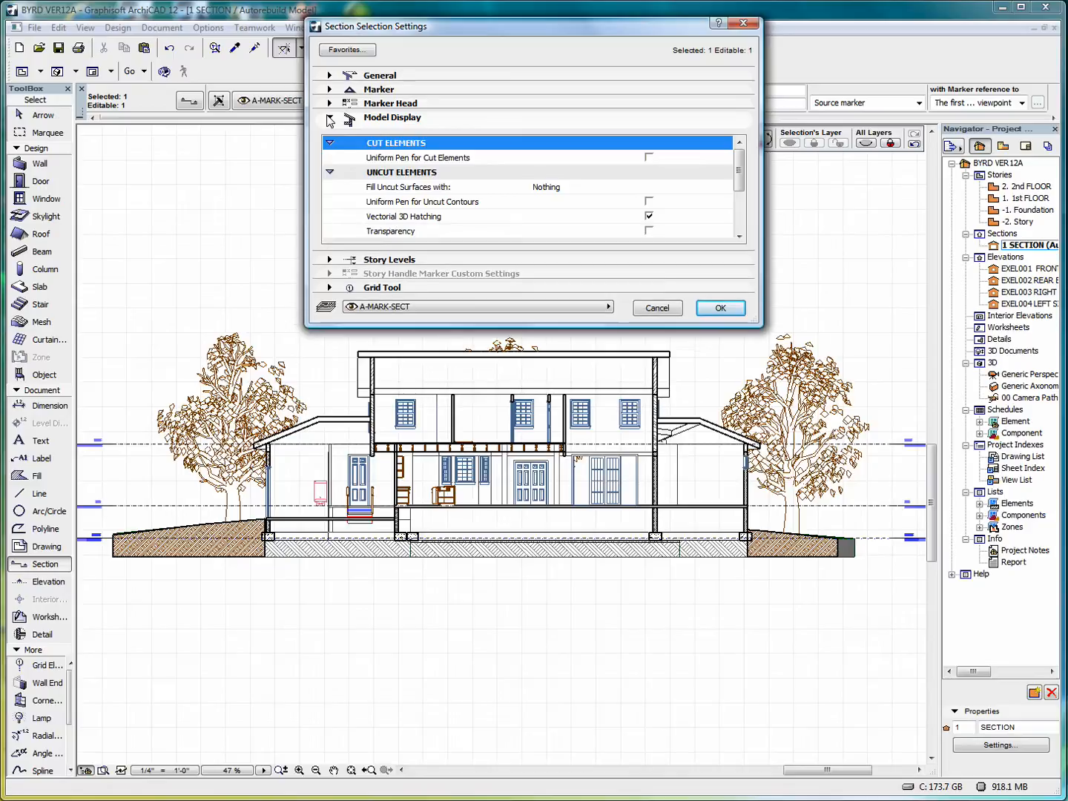
drag(653, 325, 630, 740)
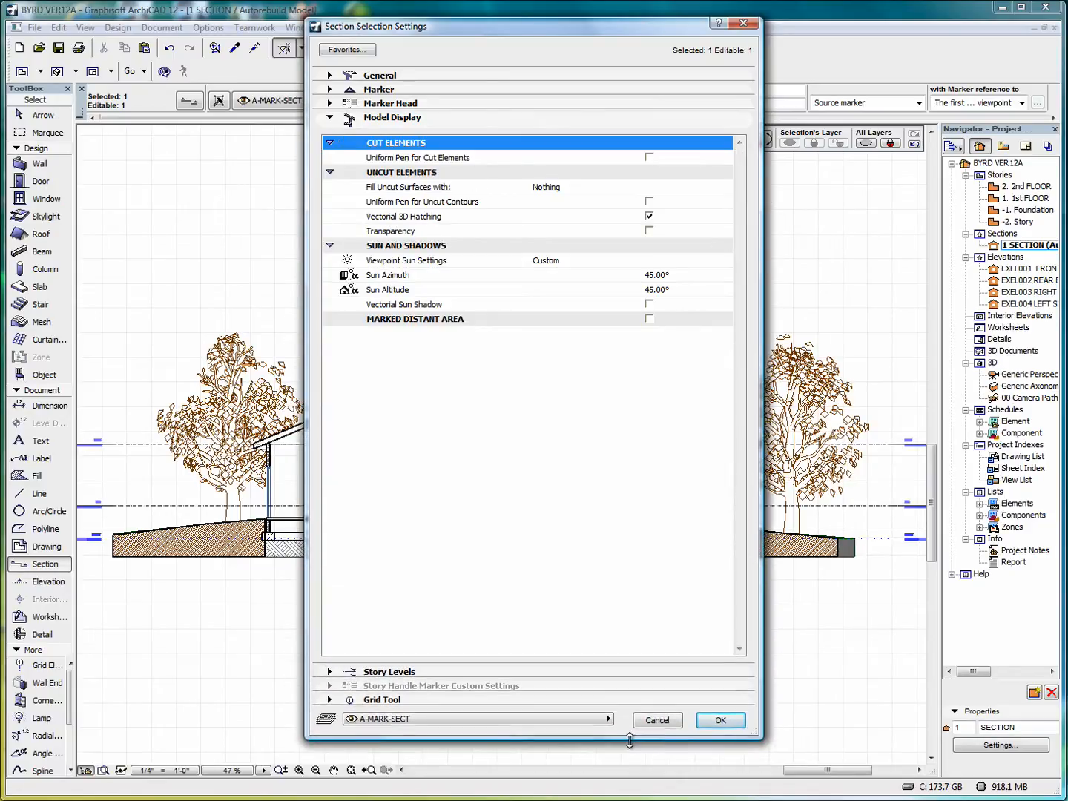
mouse_move(555, 26)
mouse_down()
mouse_move(349, 56)
mouse_move(354, 65)
mouse_up()
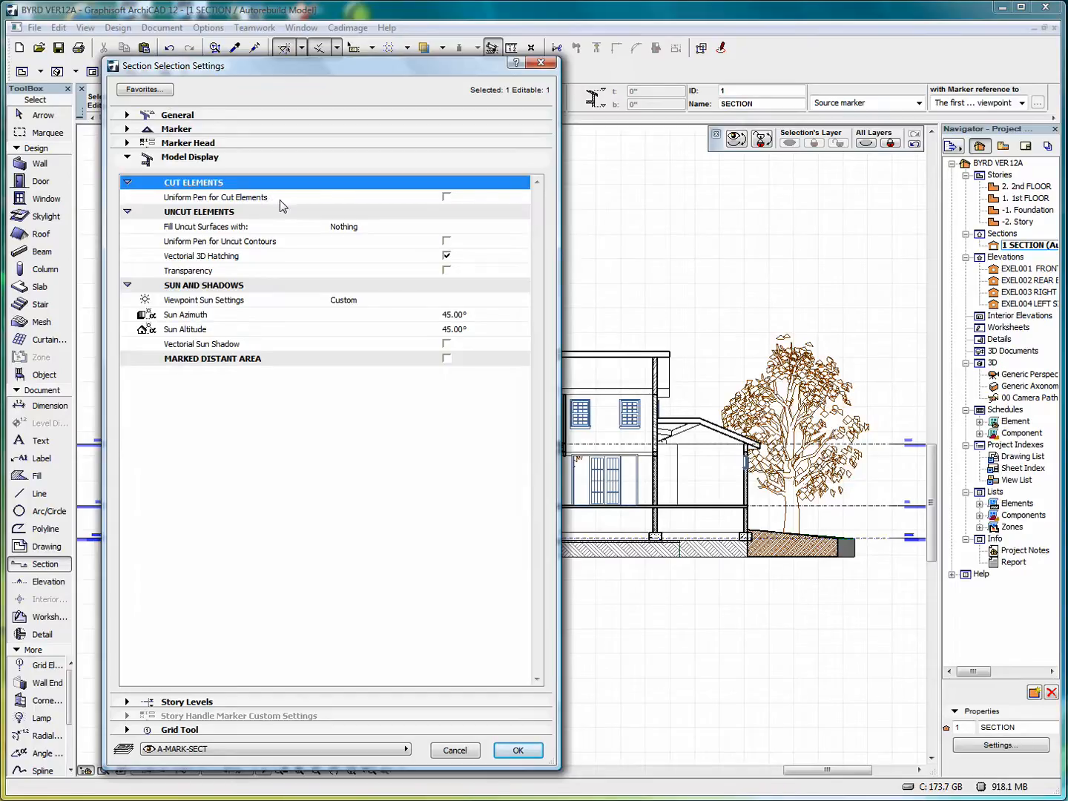
Enable Uniform Pen for Cut Elements for the section and apply the settings
click(447, 199)
click(447, 198)
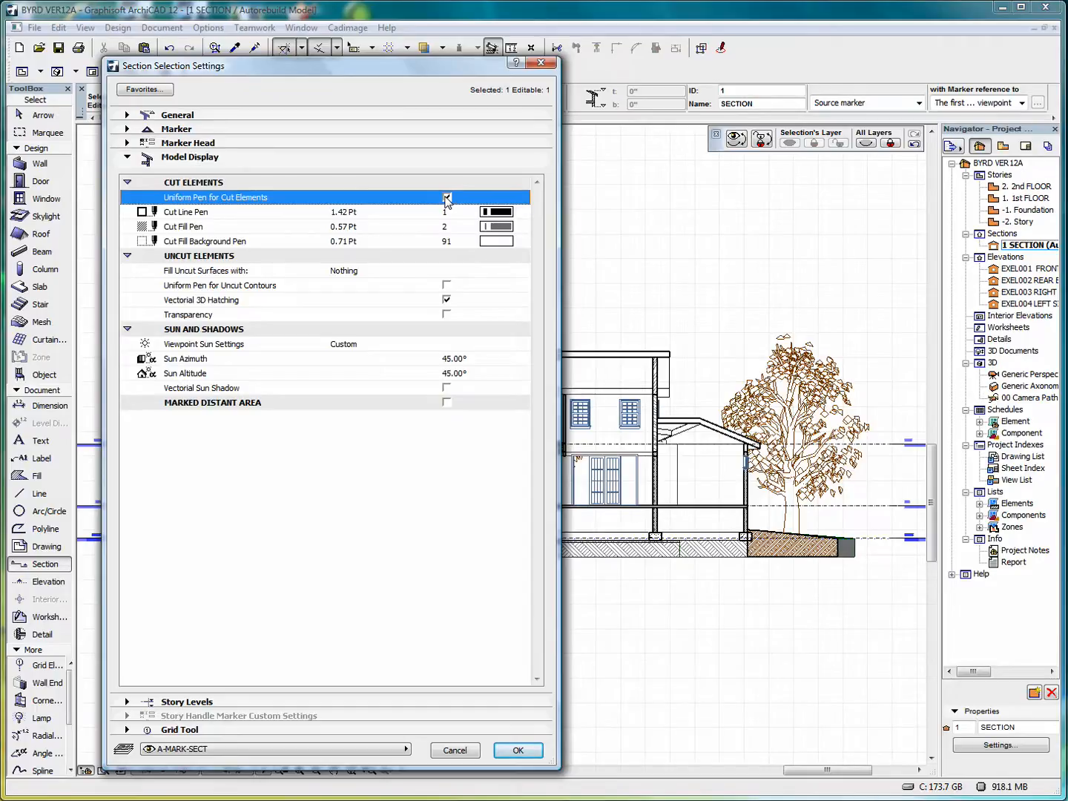
click(518, 750)
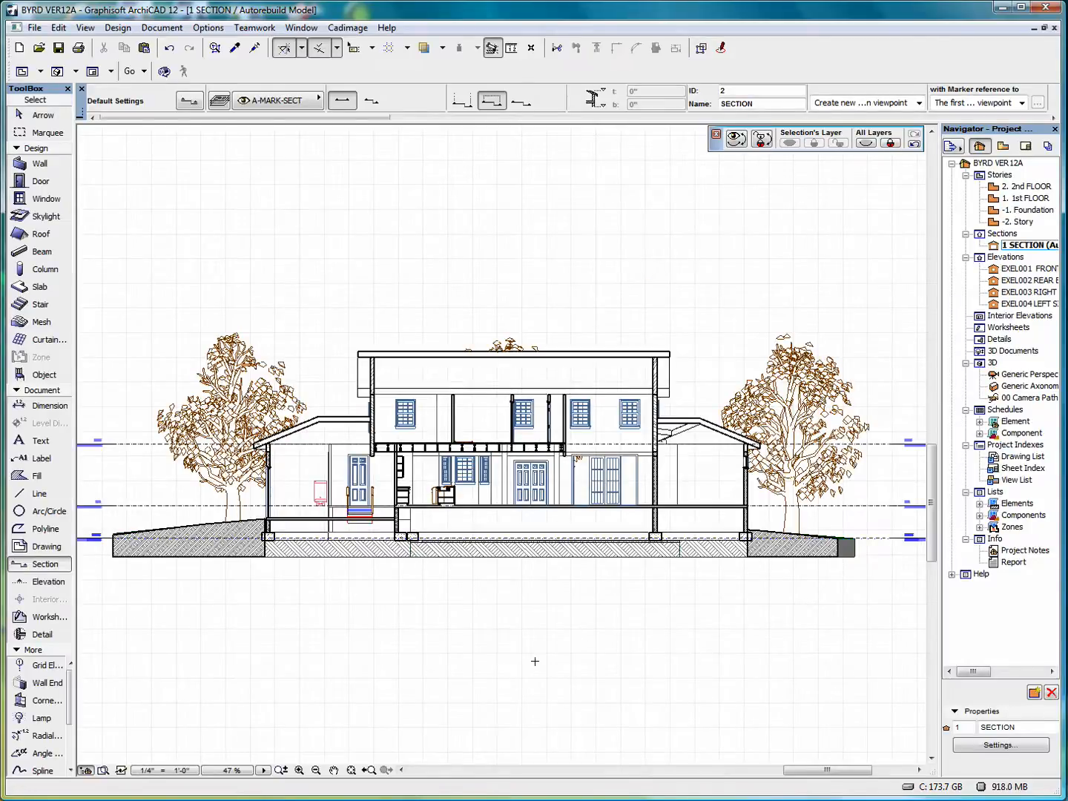
Fill the section's uncut surfaces with a uniform pencolor using light gray pen 93
scroll(505, 431, up, 5)
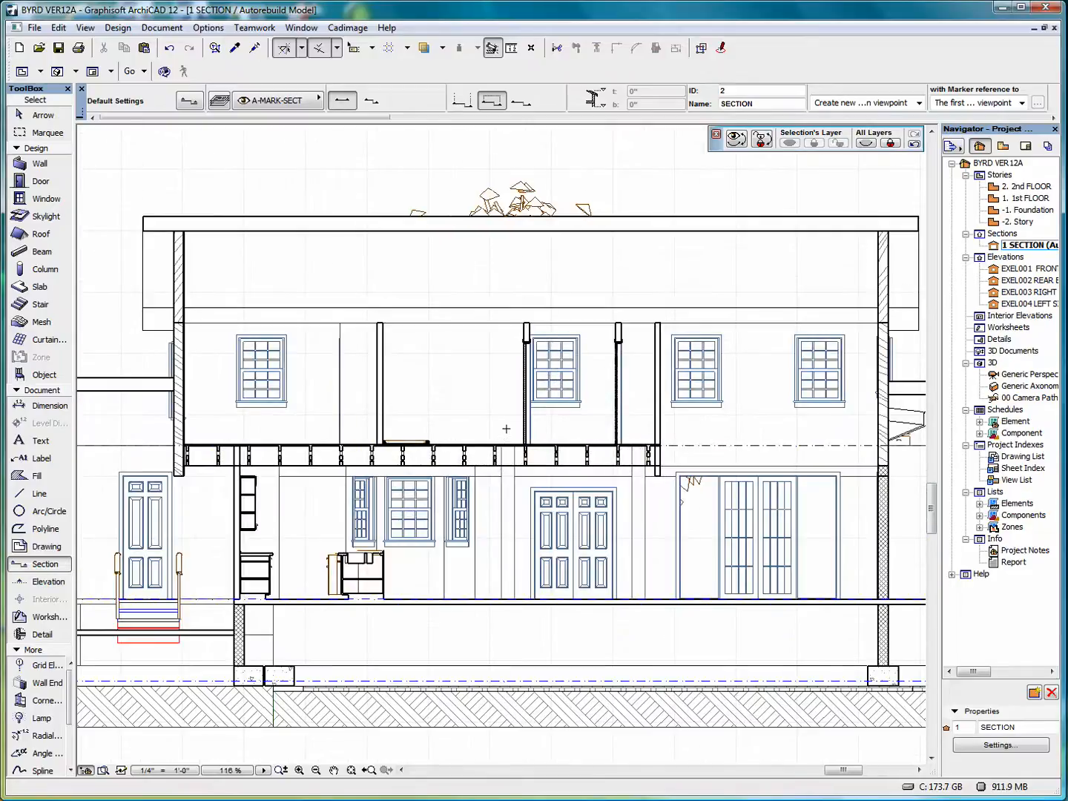
scroll(506, 429, down, 2)
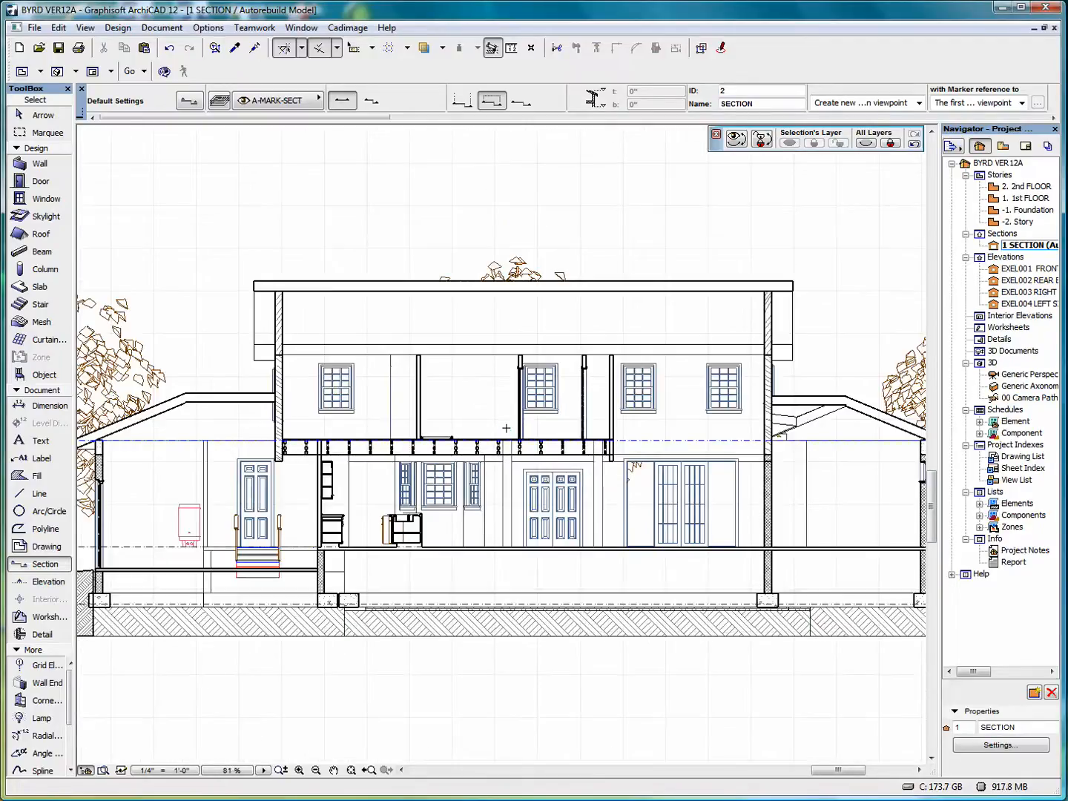
right_click(538, 199)
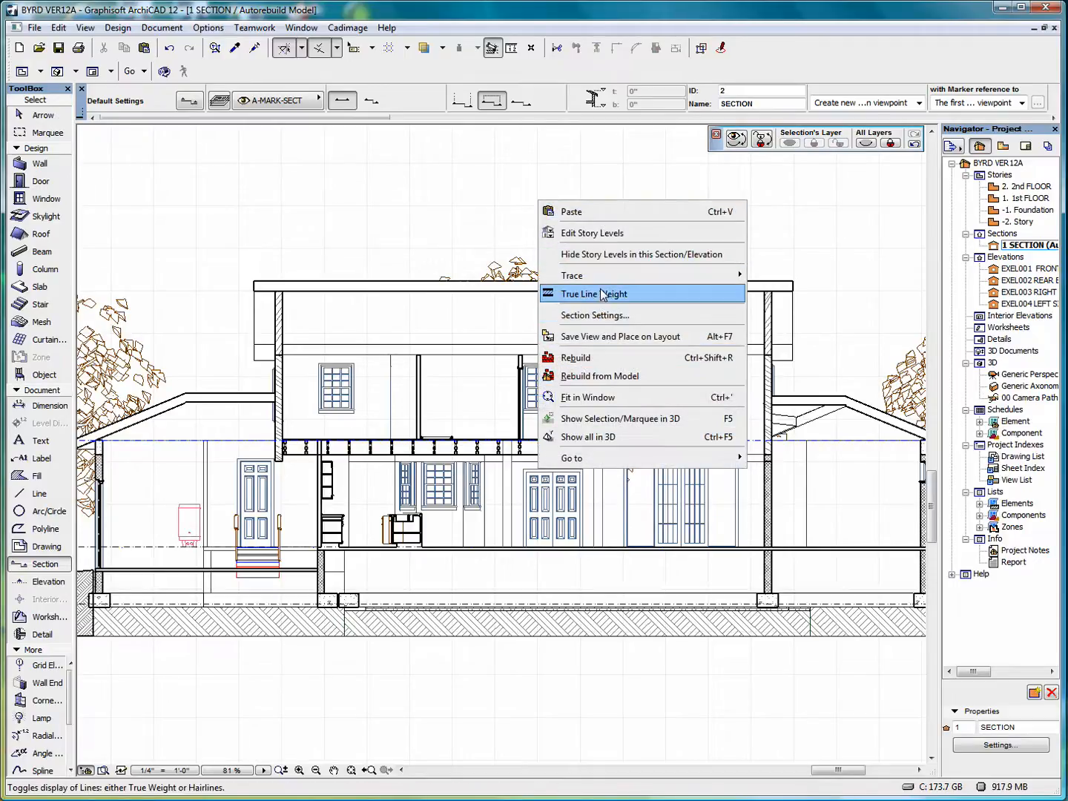
click(610, 318)
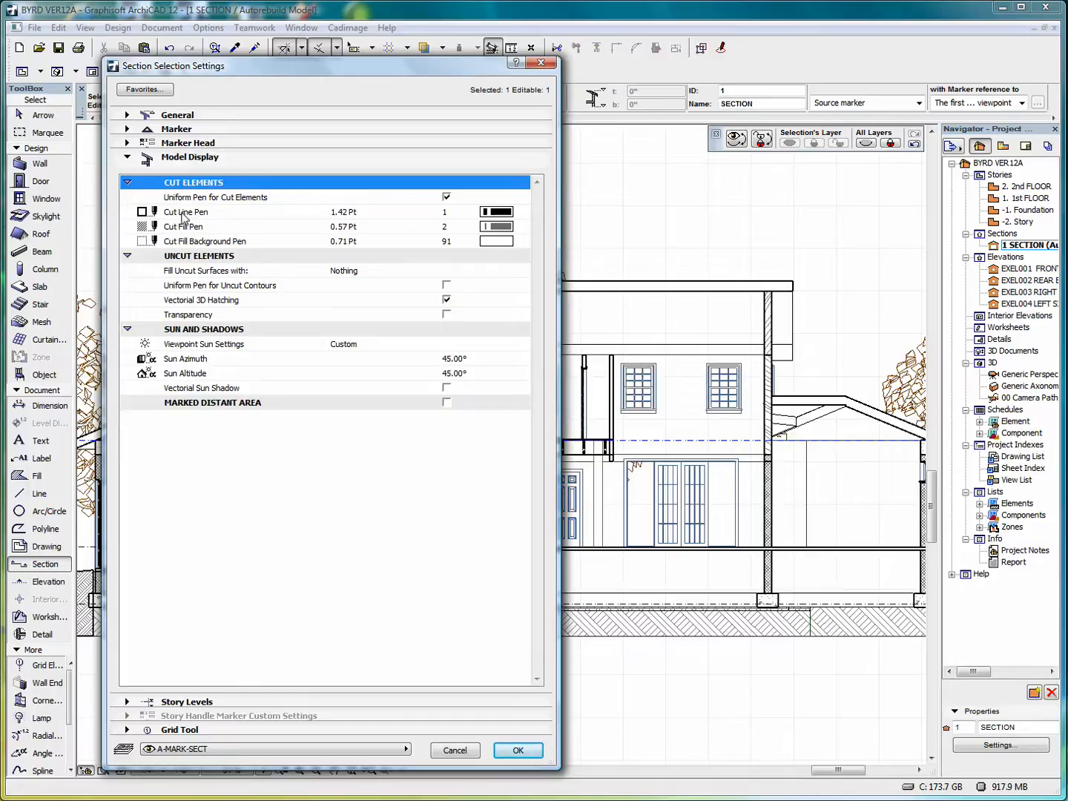
click(356, 274)
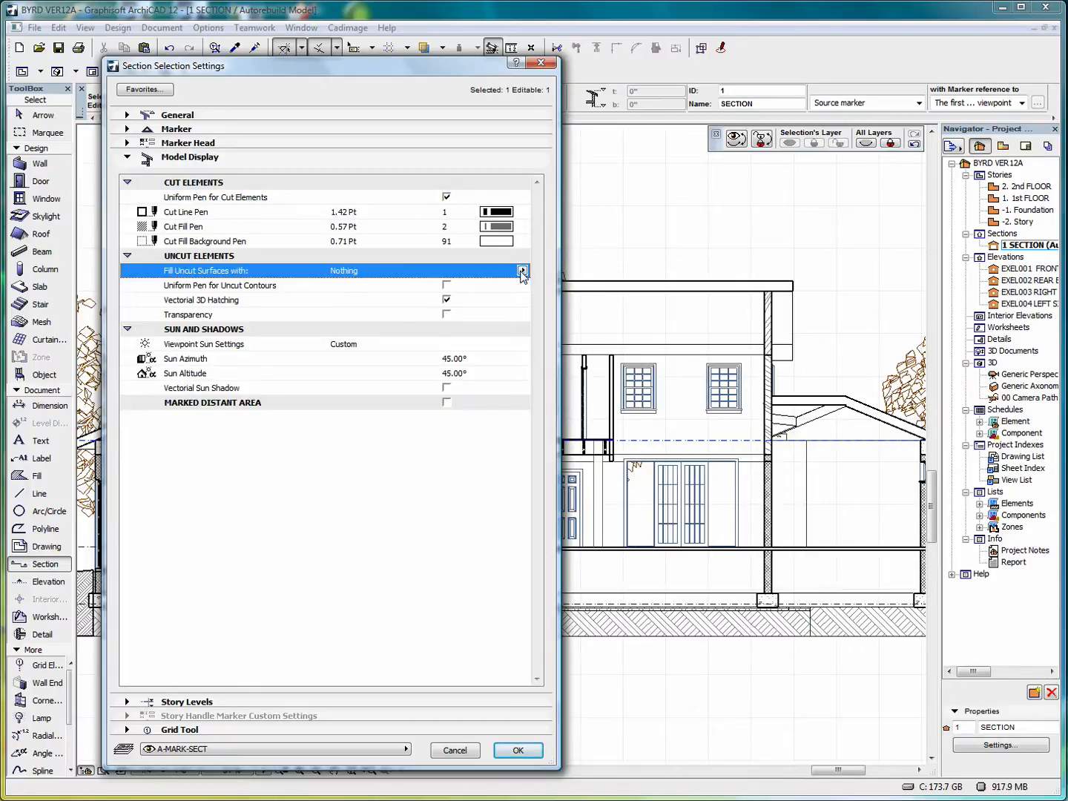
click(523, 272)
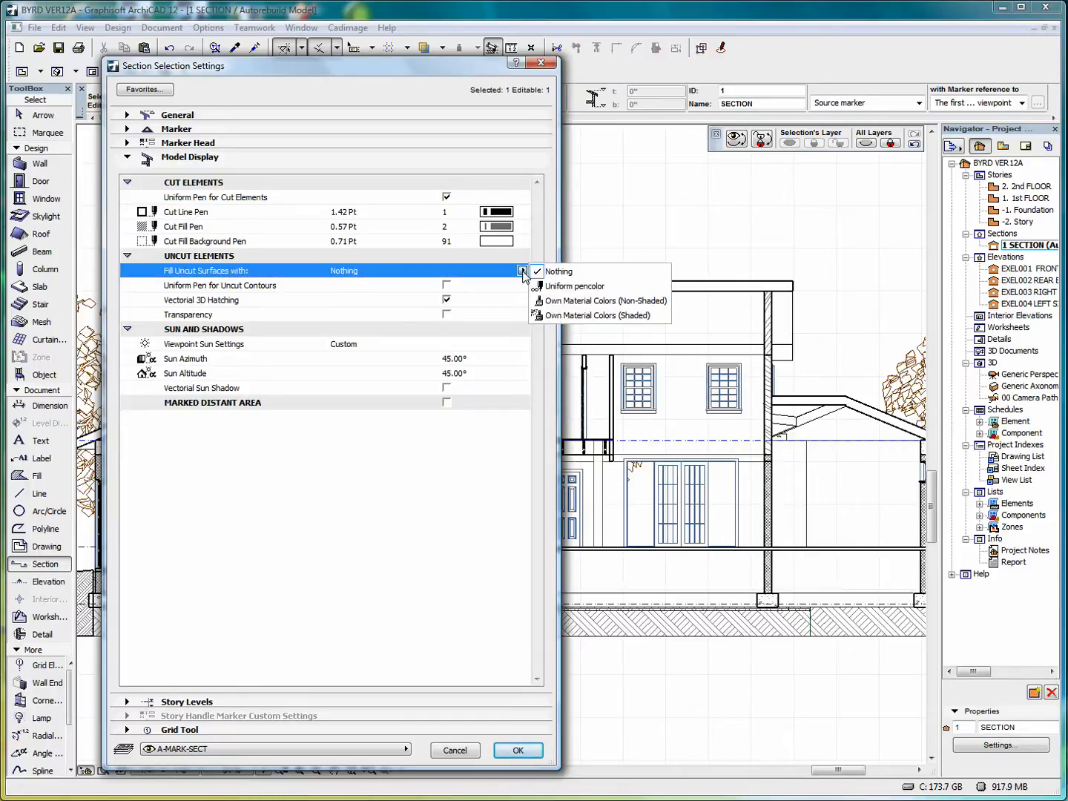
click(576, 288)
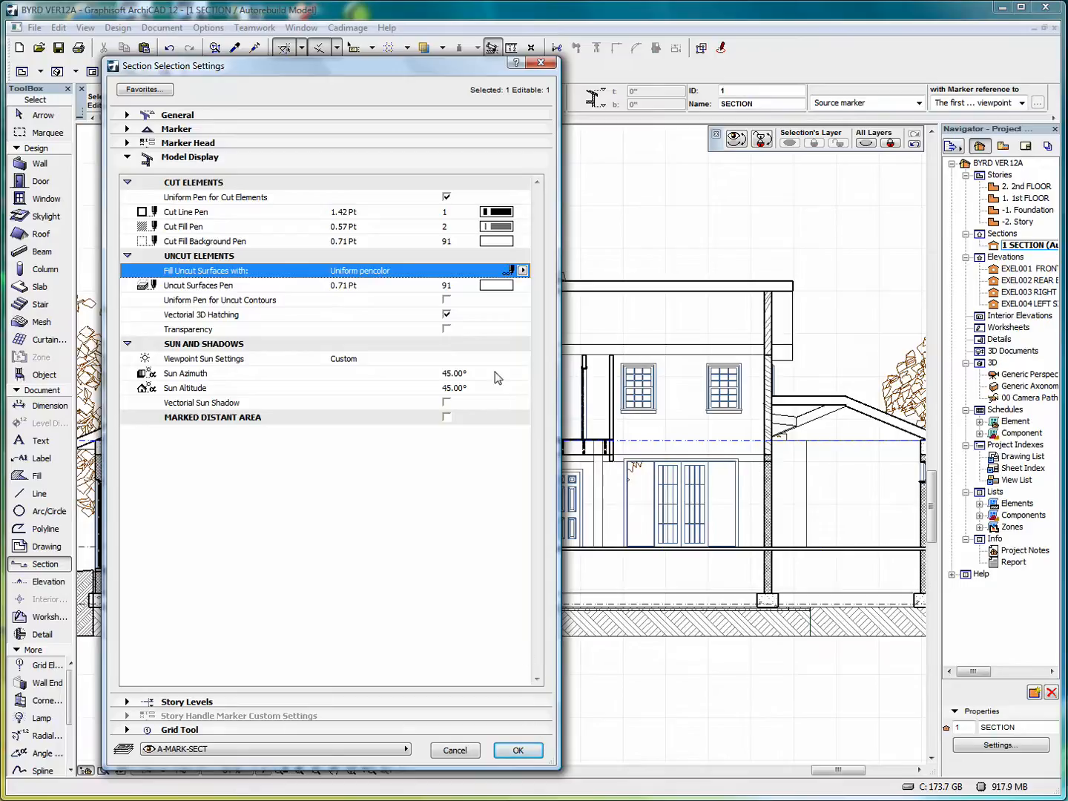
click(496, 287)
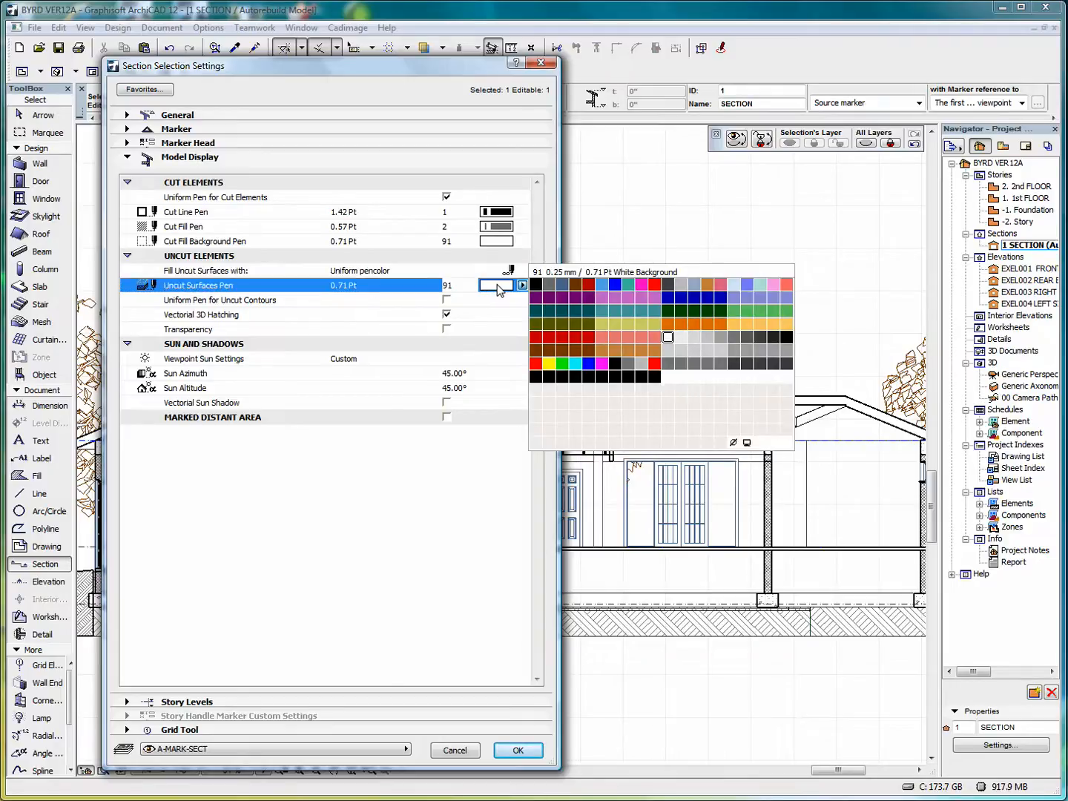
click(693, 336)
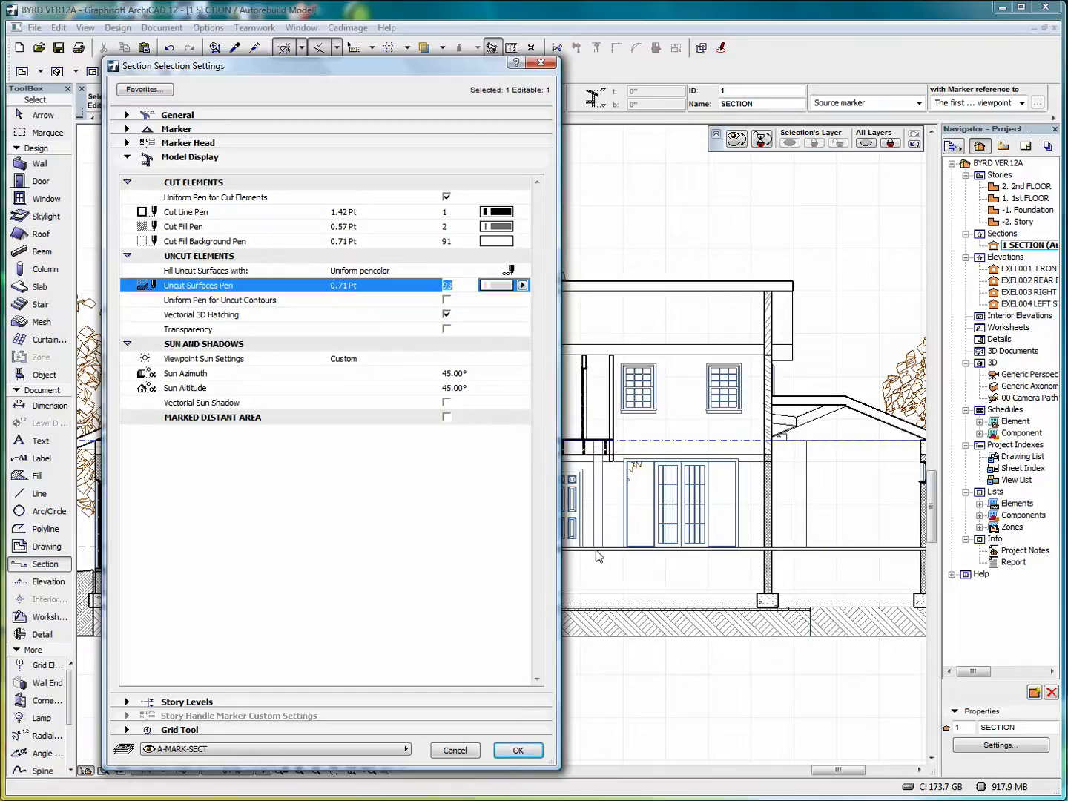
click(536, 751)
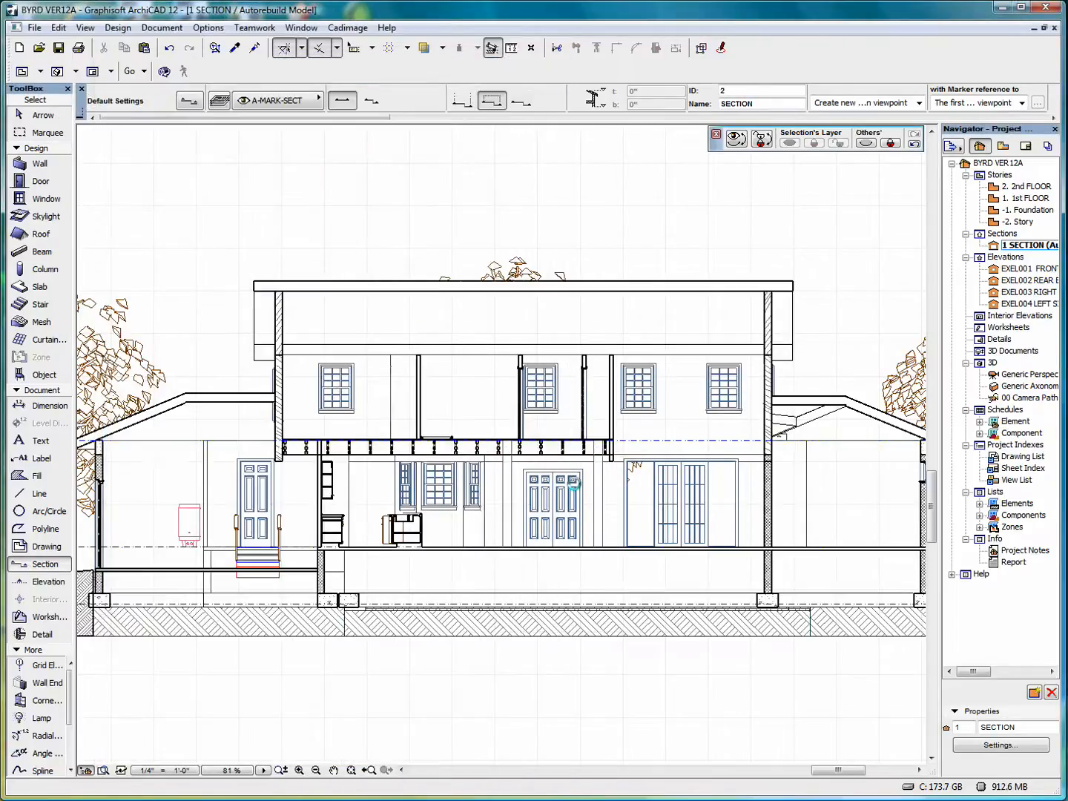
Set the section's Uncut Surfaces Pen to white pen 91, turn off Vectorial 3D Hatching, and apply the settings
right_click(595, 222)
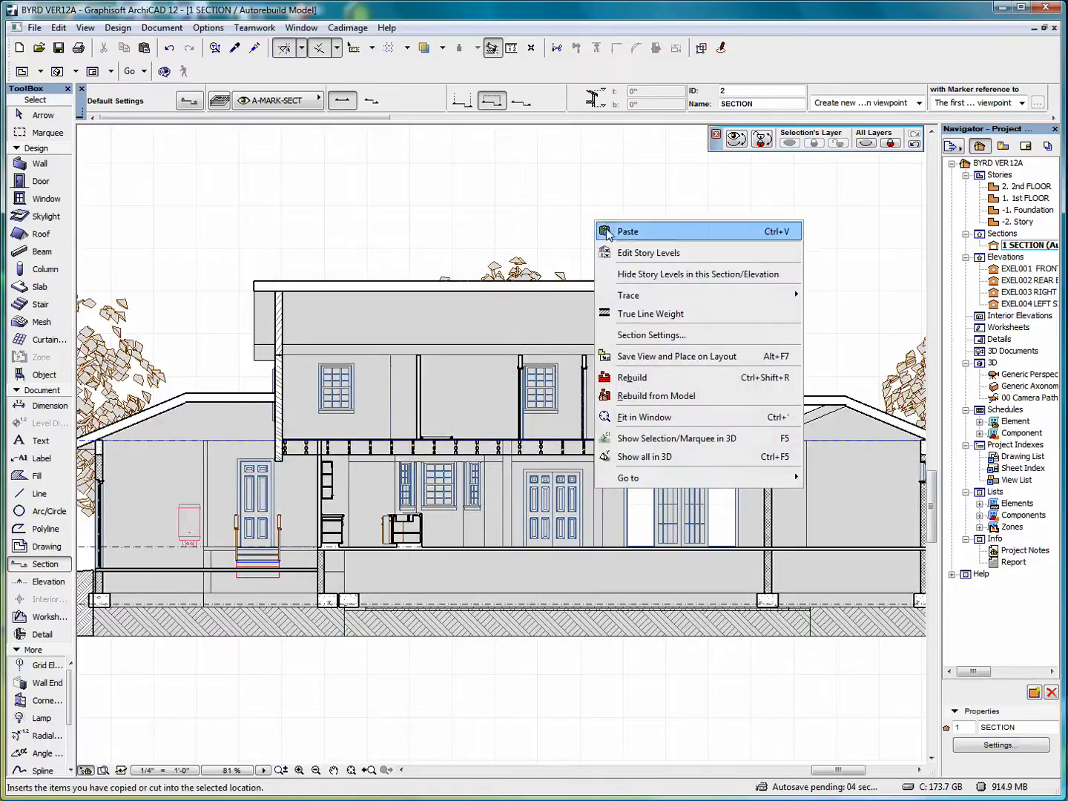
click(653, 332)
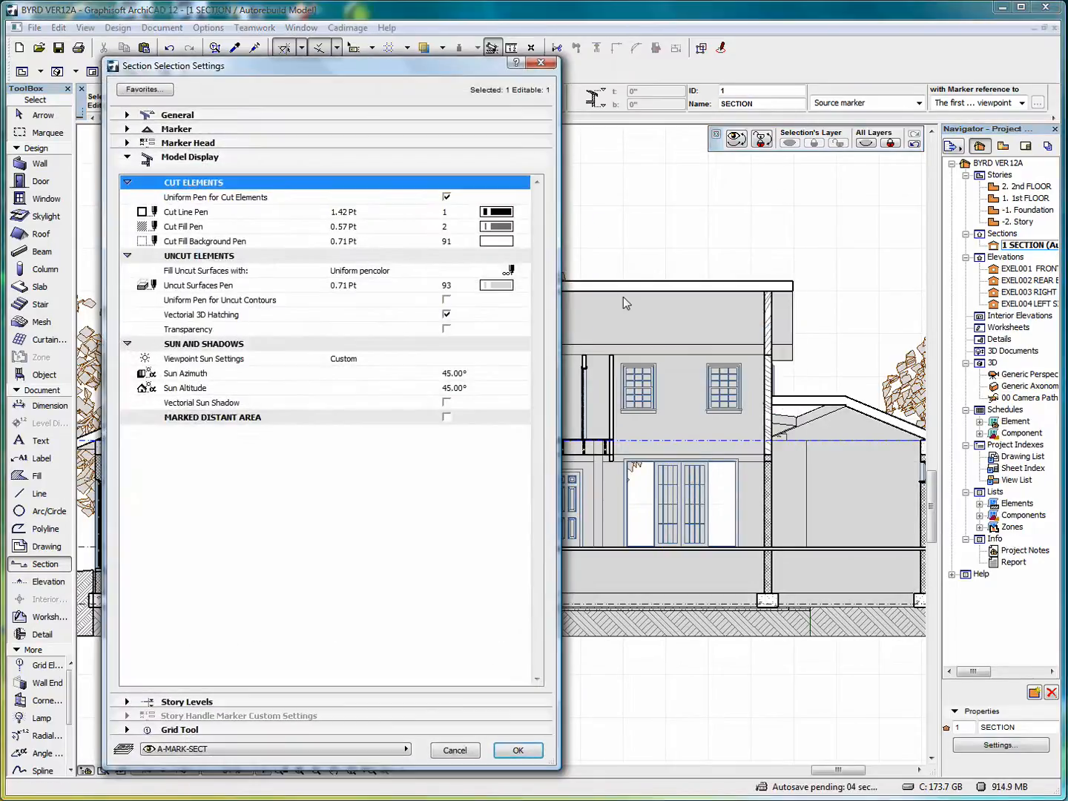
click(495, 286)
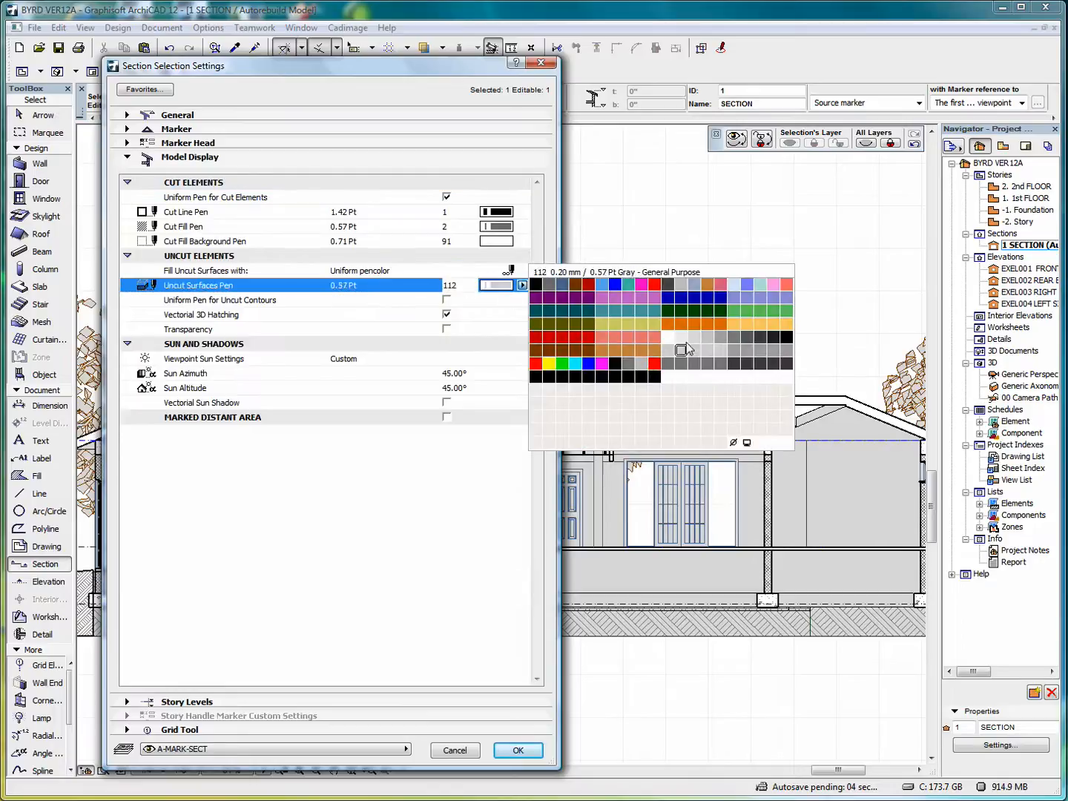
click(669, 337)
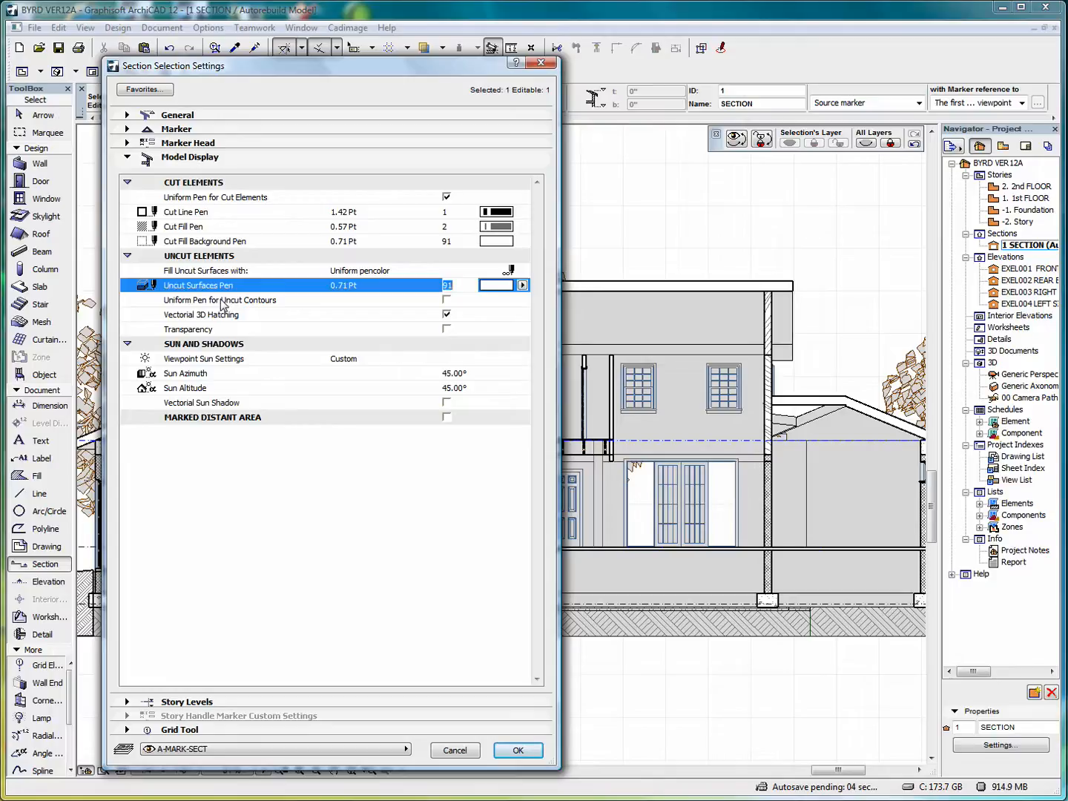
click(448, 316)
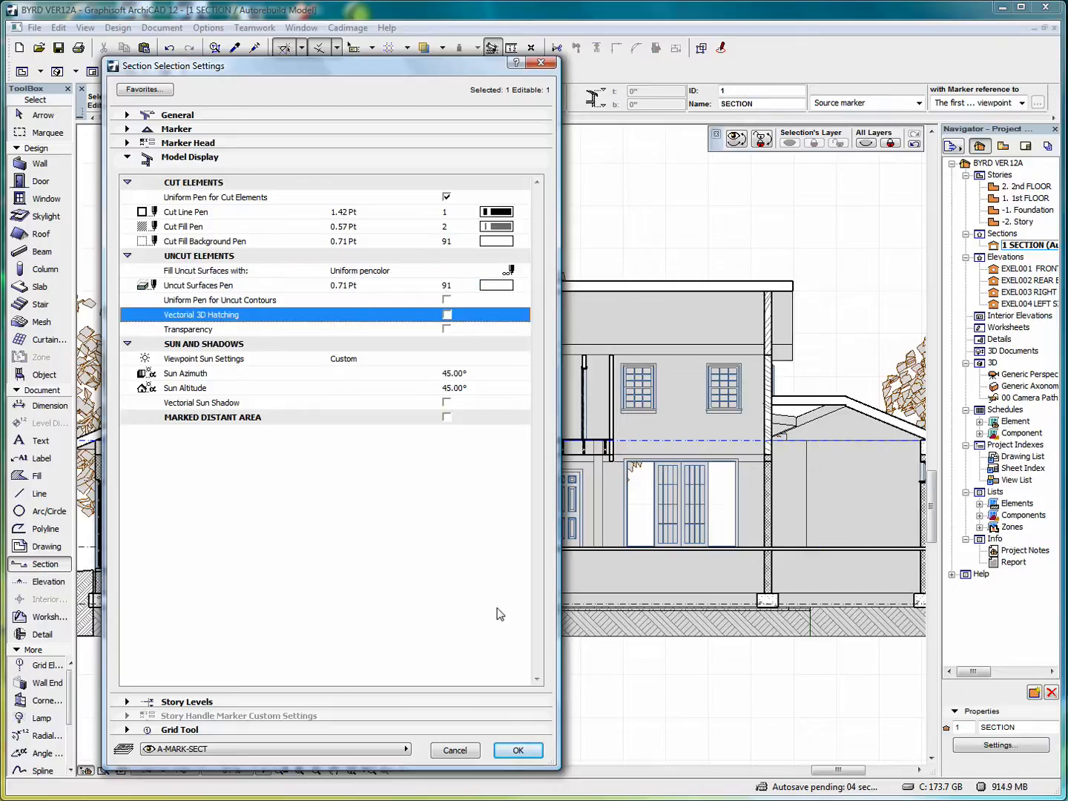
click(518, 752)
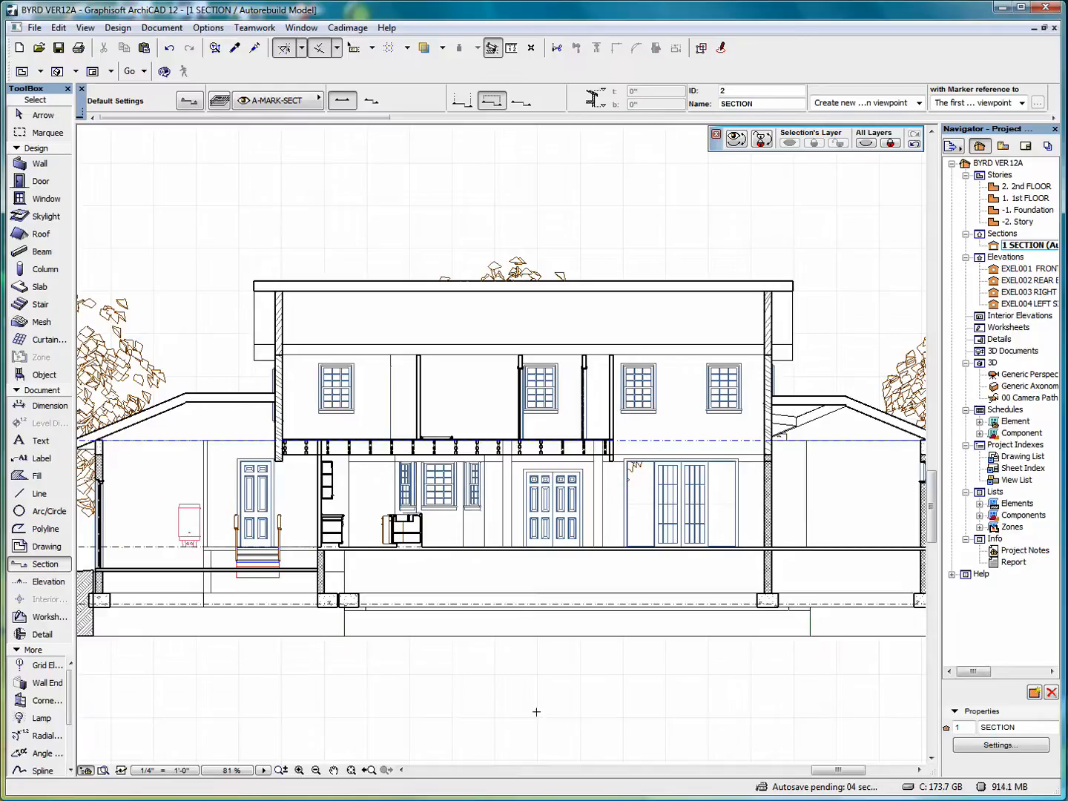
Enable Vectorial 3D Hatching for the section's uncut elements and fill their surfaces with Own Material Colors (Non-Shaded), applying the settings
right_click(586, 162)
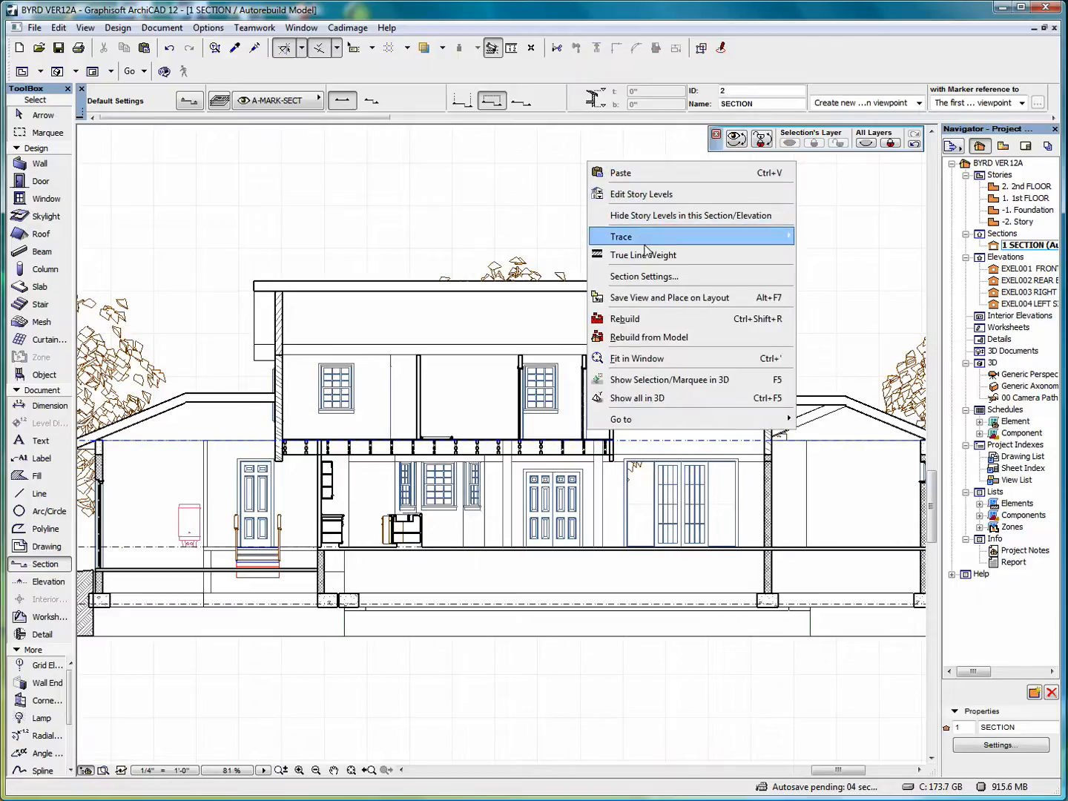
click(645, 277)
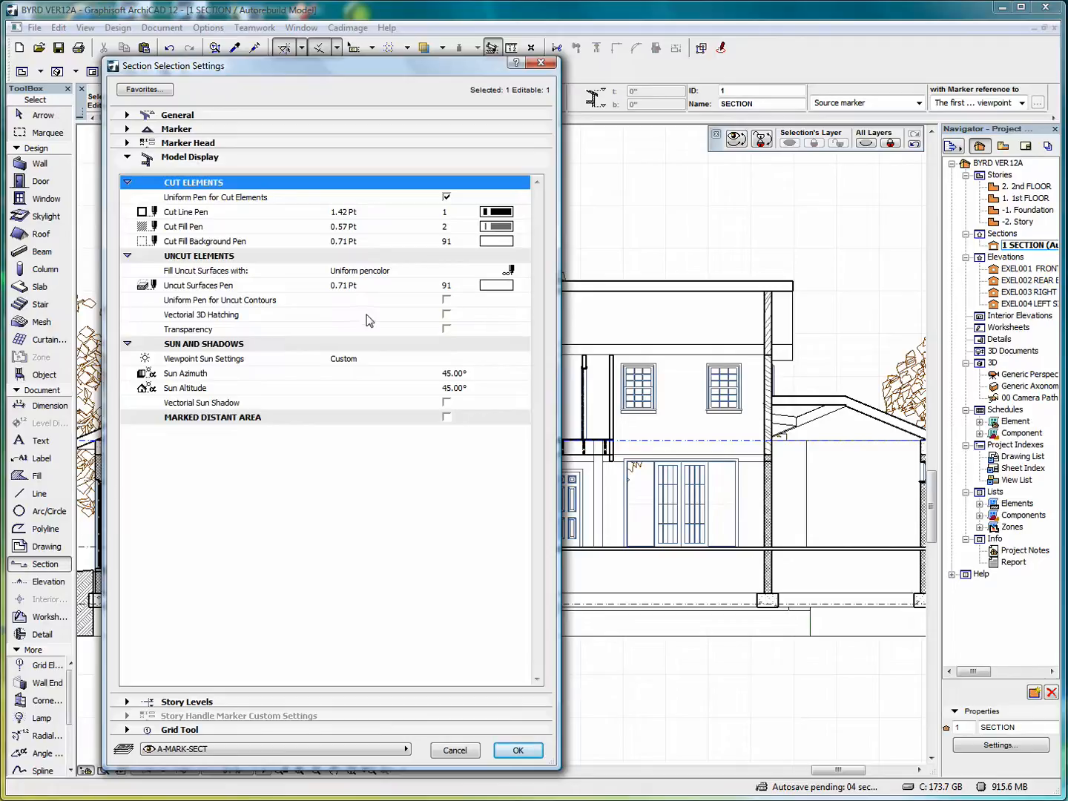
click(448, 314)
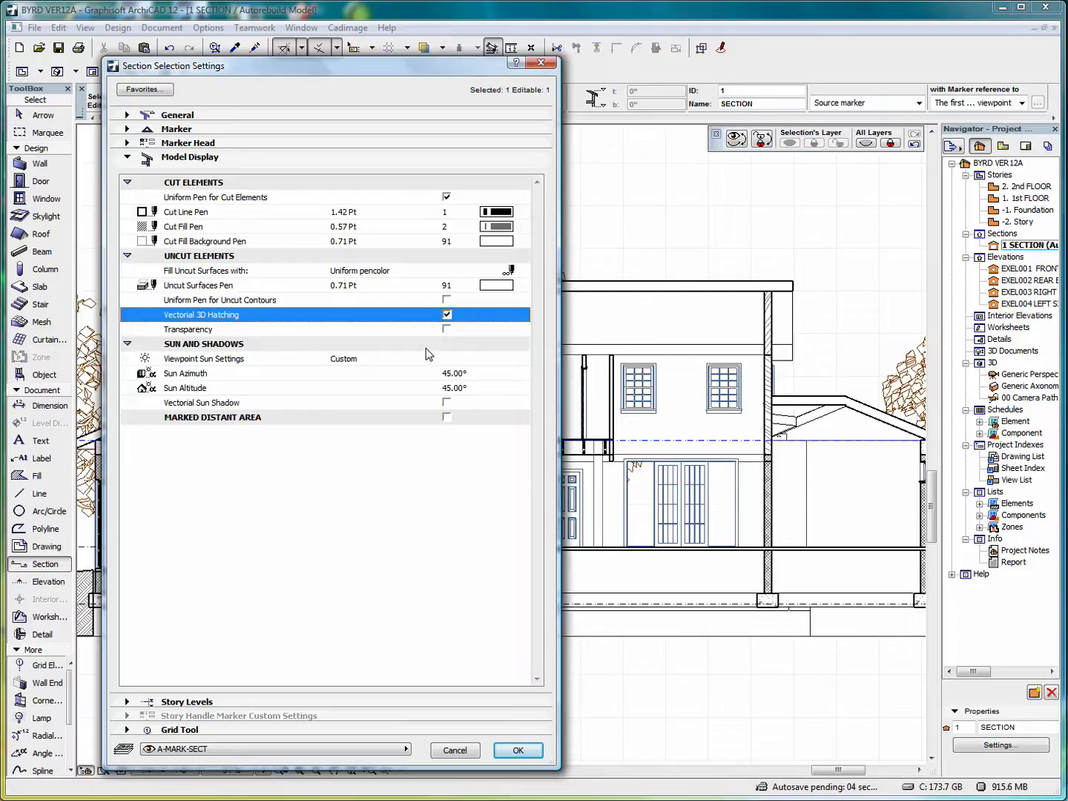
click(509, 272)
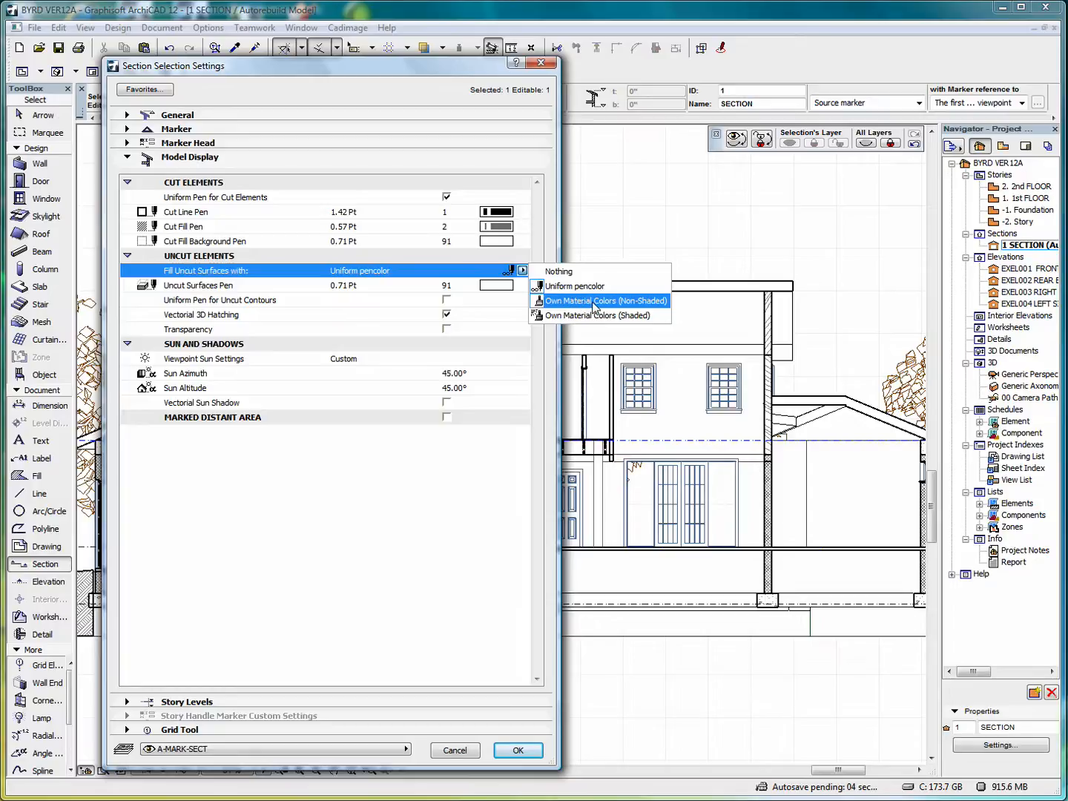
click(596, 301)
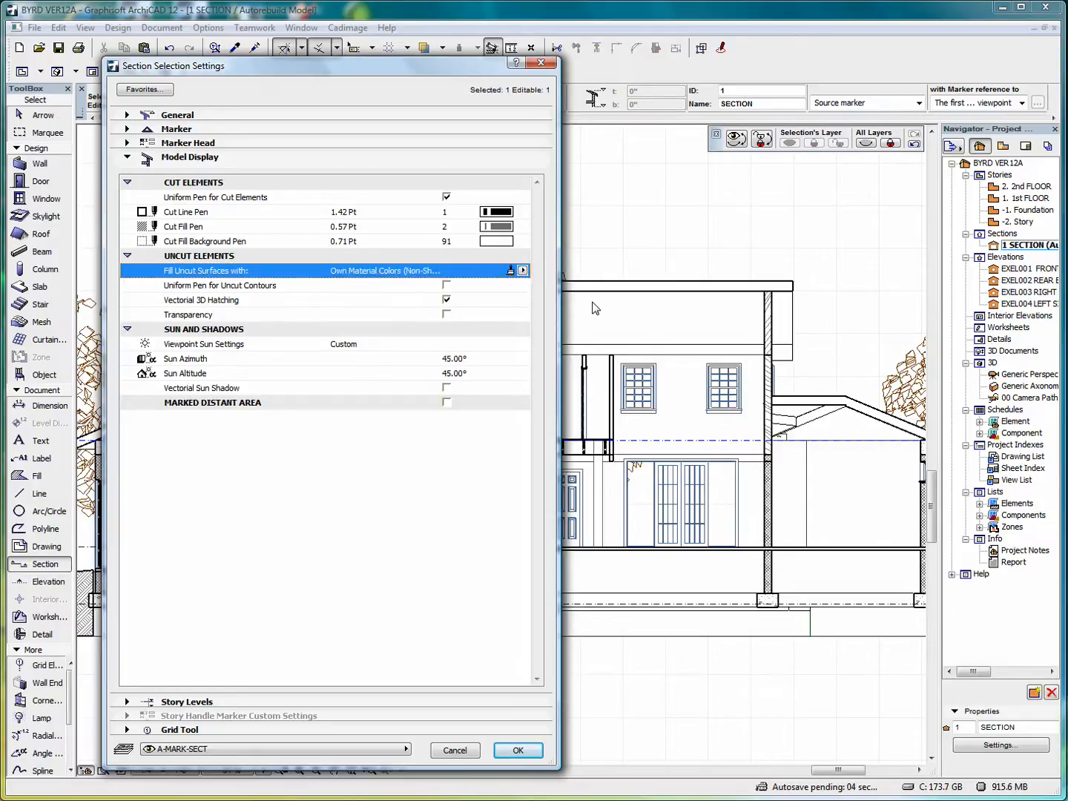
click(518, 751)
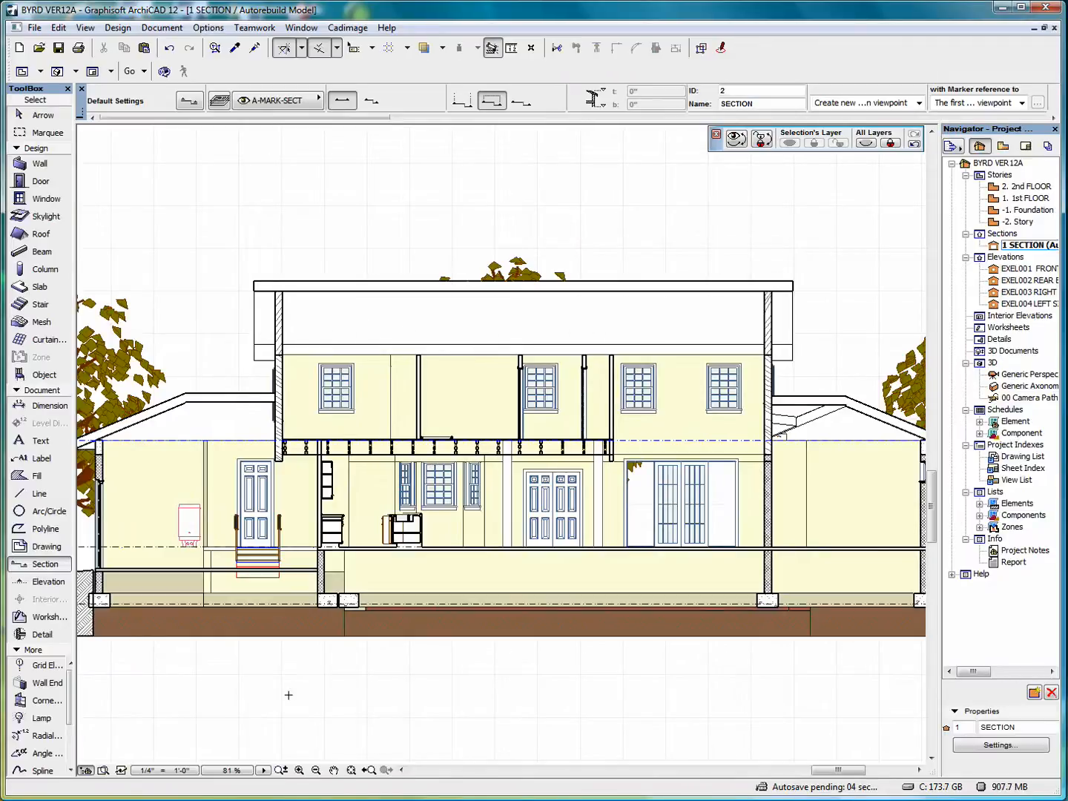
Enable Vectorial Sun Shadow in the section's Model Display settings
click(351, 770)
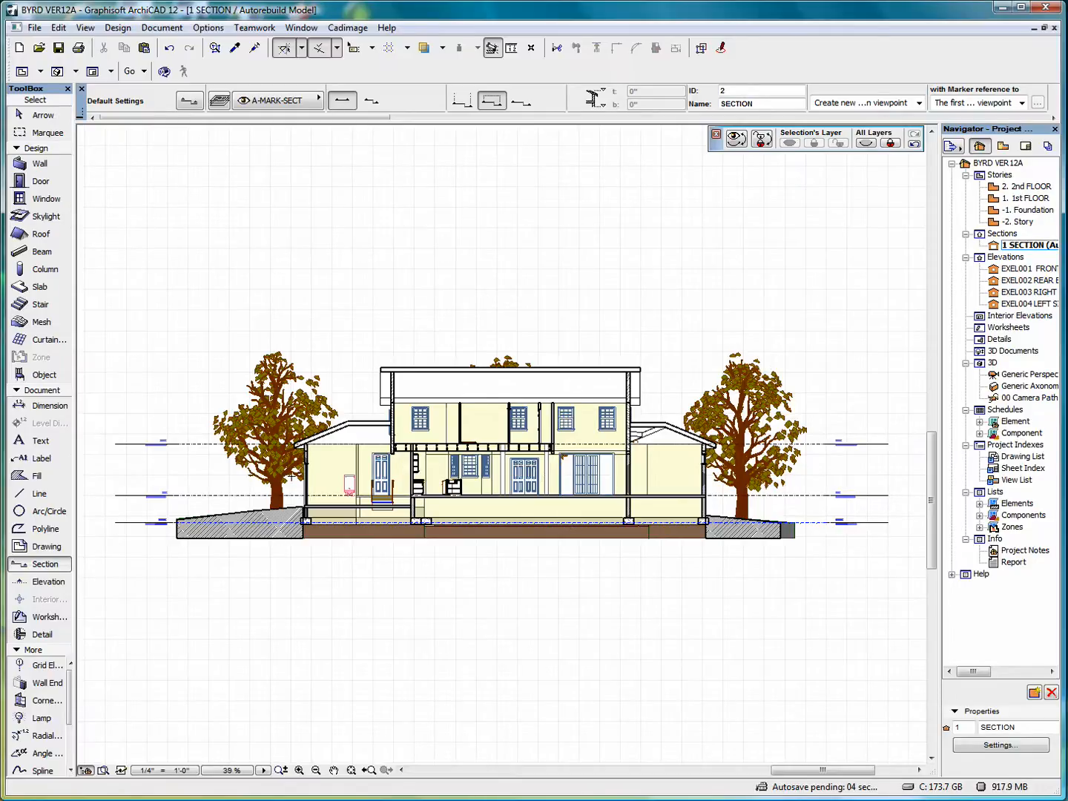
right_click(512, 220)
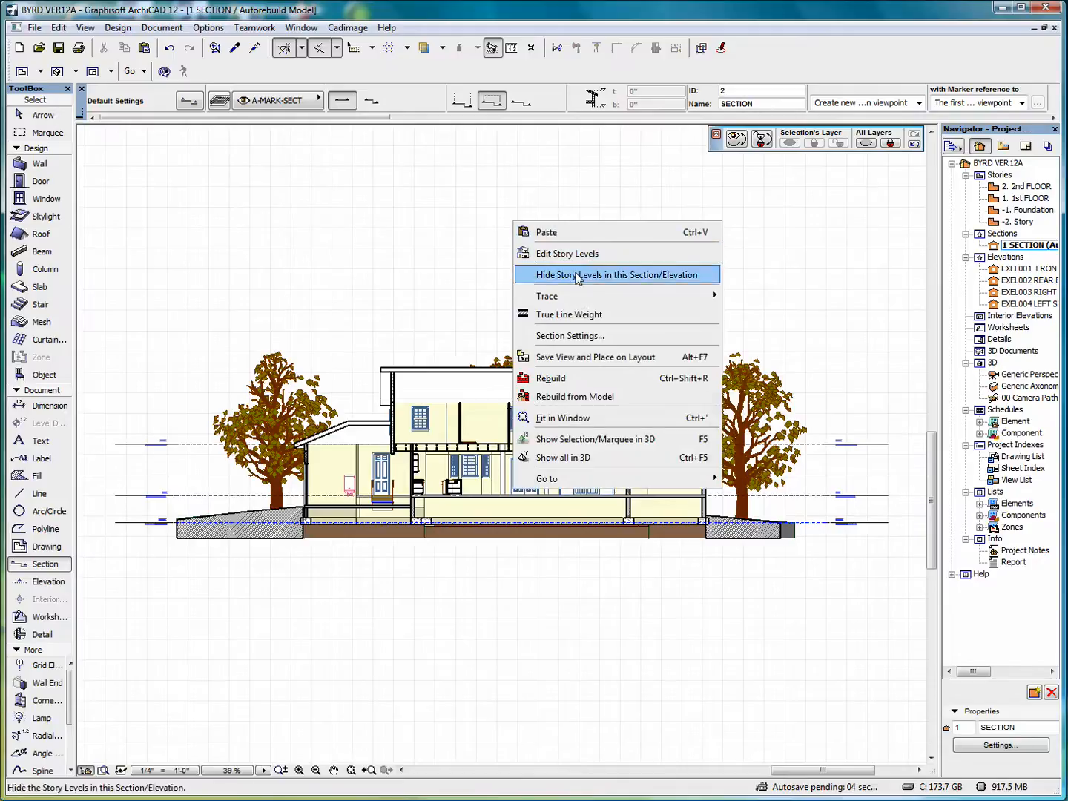
click(585, 335)
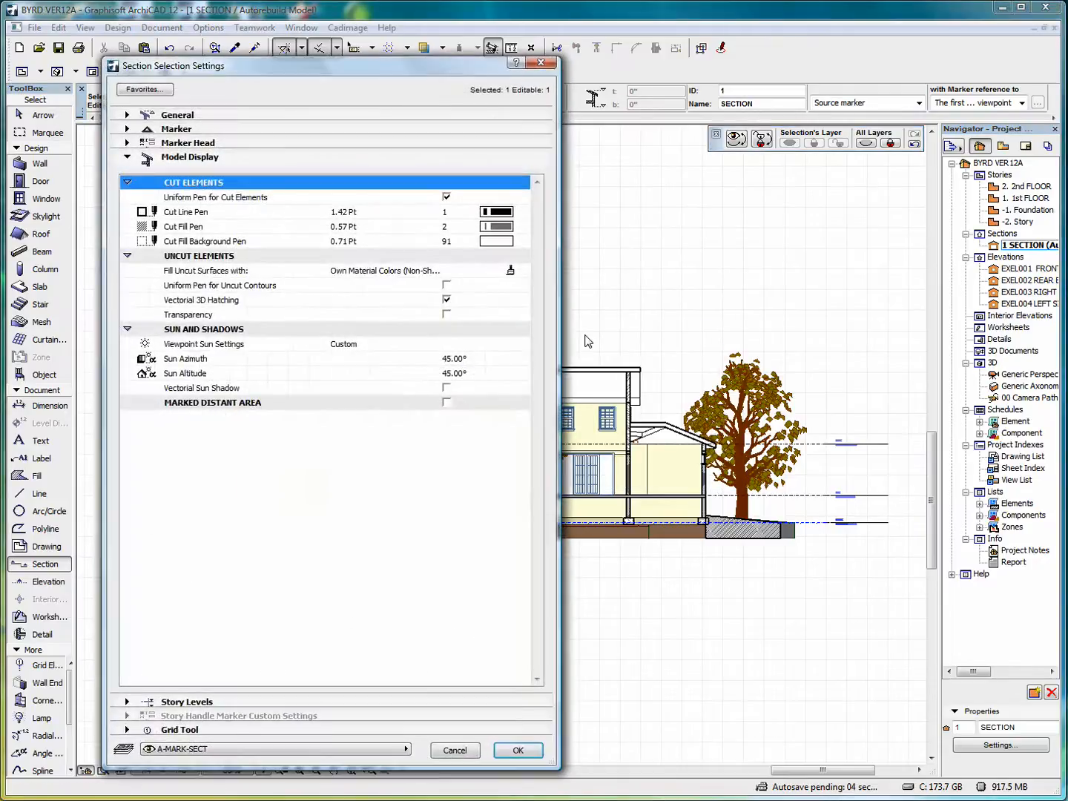
click(446, 388)
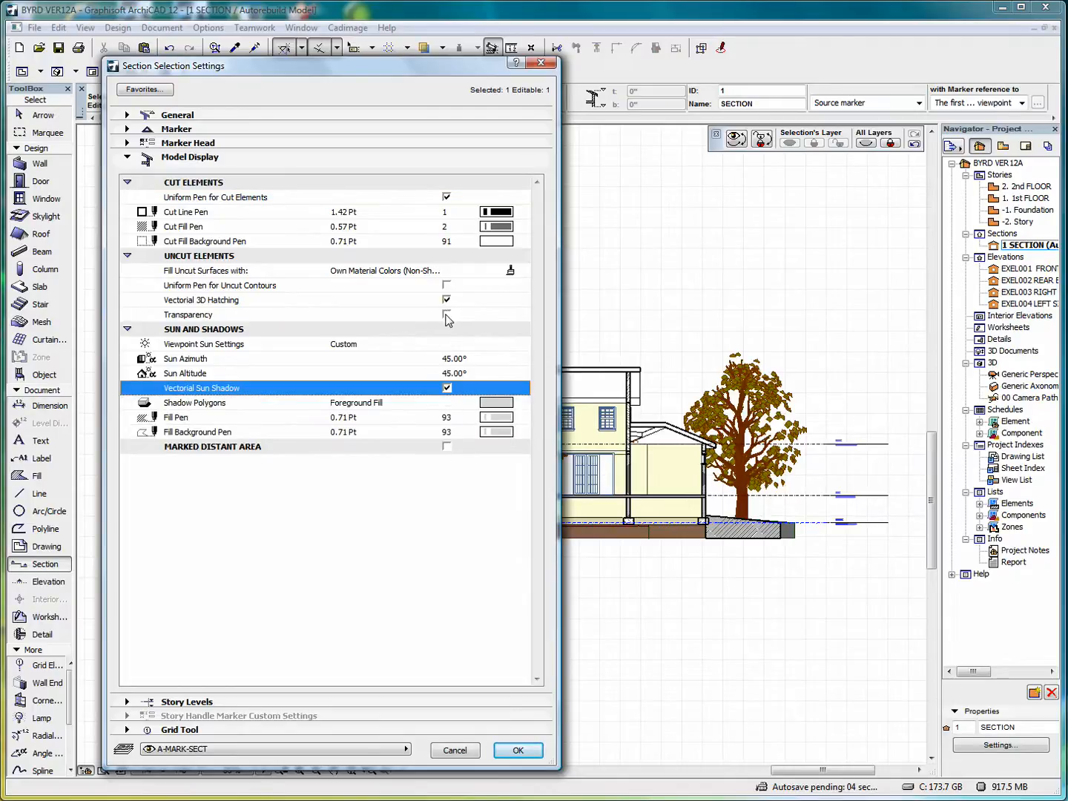
Enable Marked Distant Area with a uniform pen for uncut contours using light gray pen 93, without 3D hatching, and apply the settings
click(447, 447)
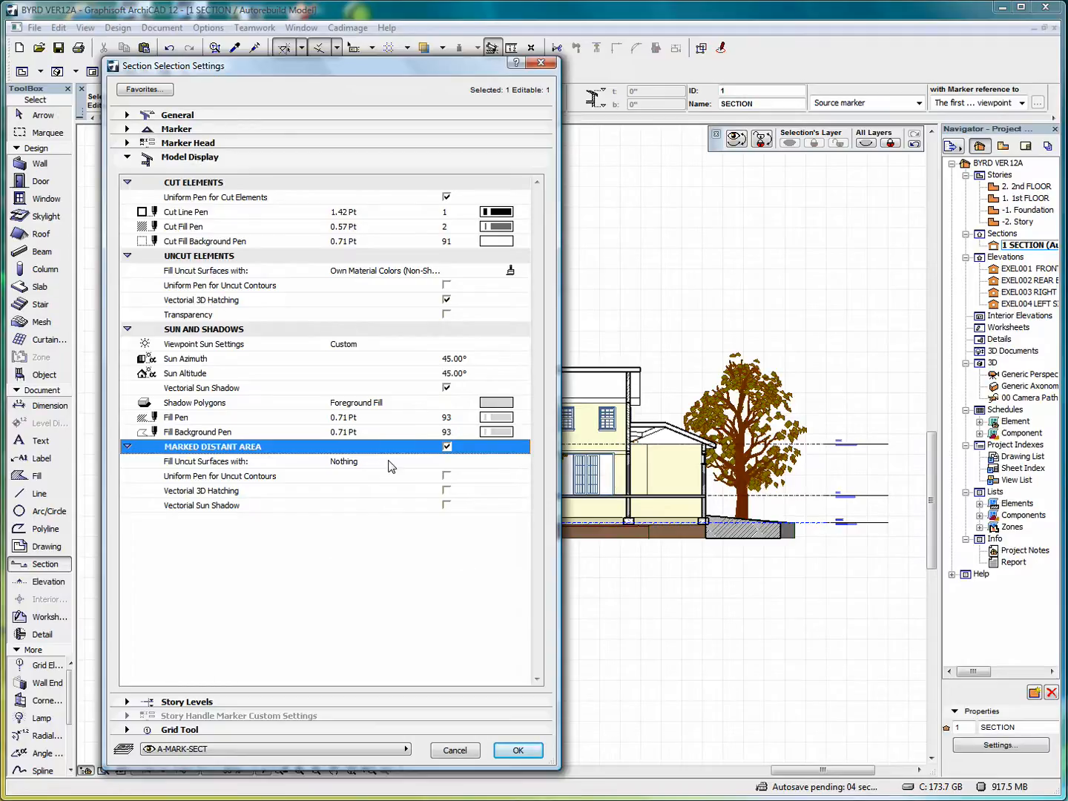
click(447, 476)
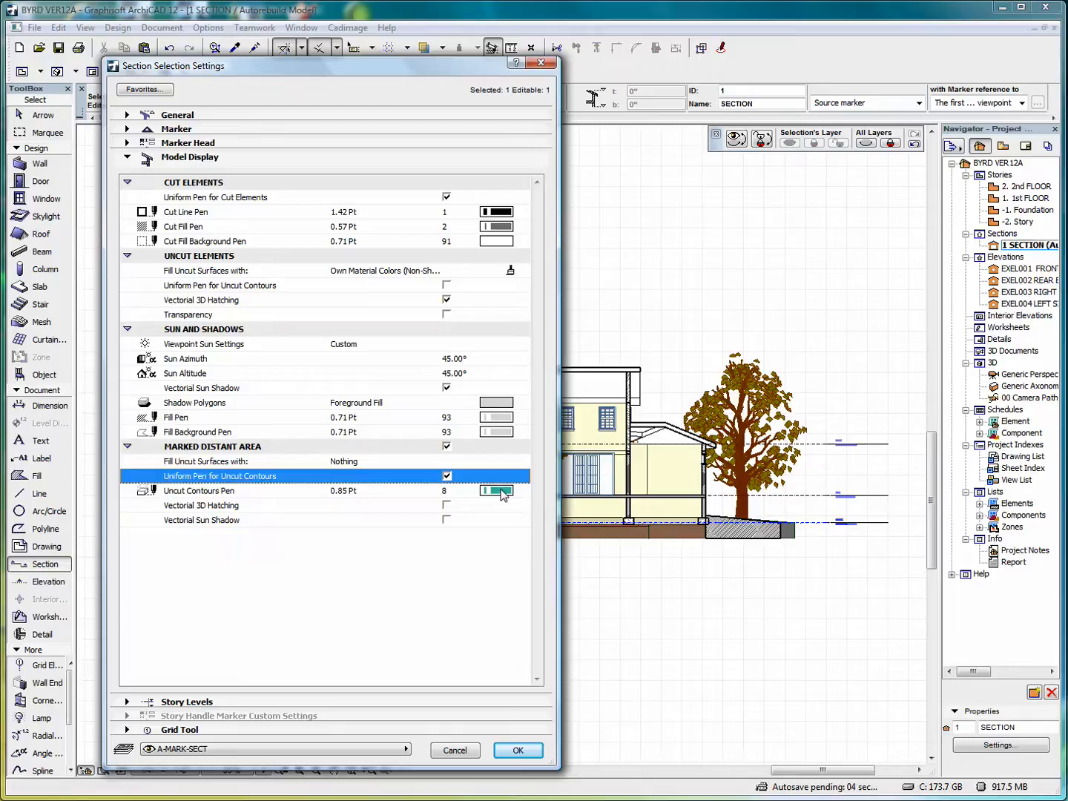
click(446, 505)
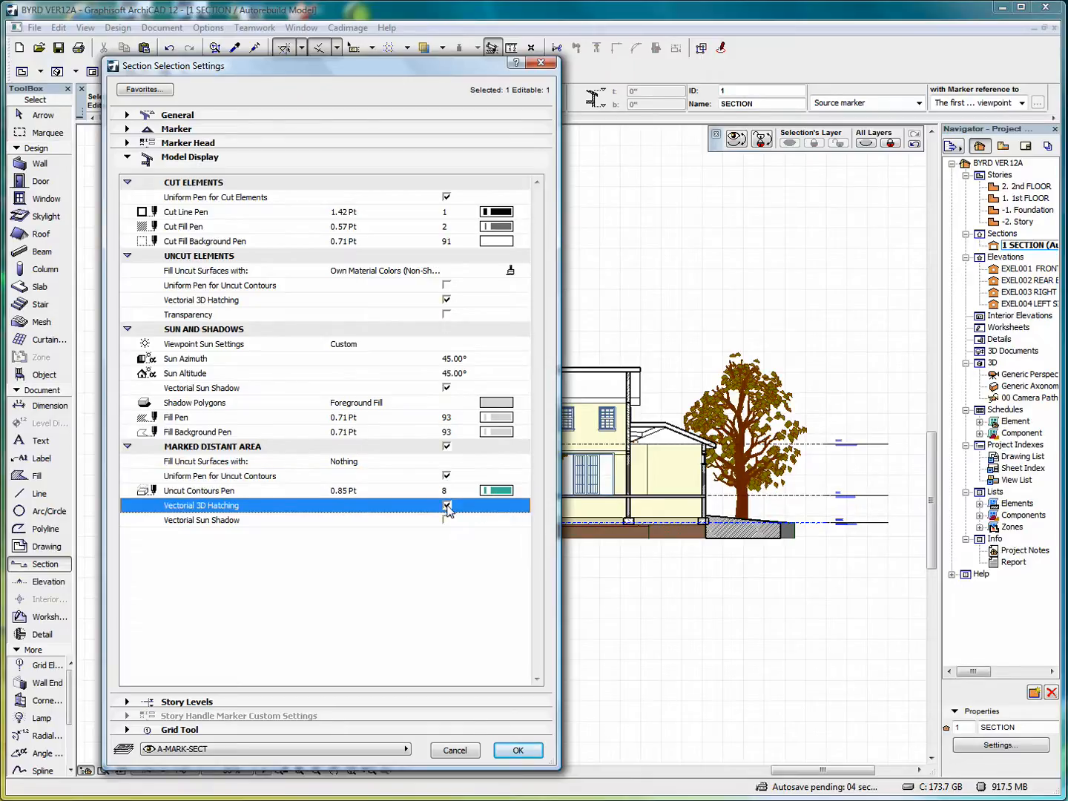
click(446, 505)
click(495, 491)
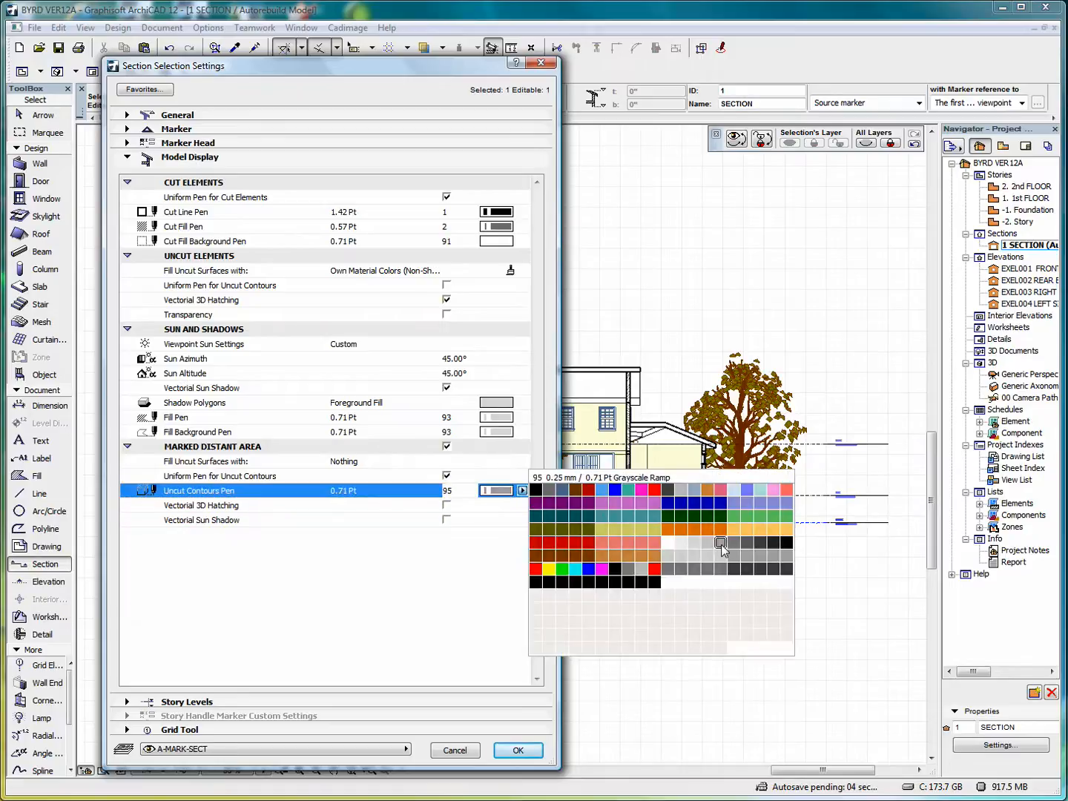
click(696, 541)
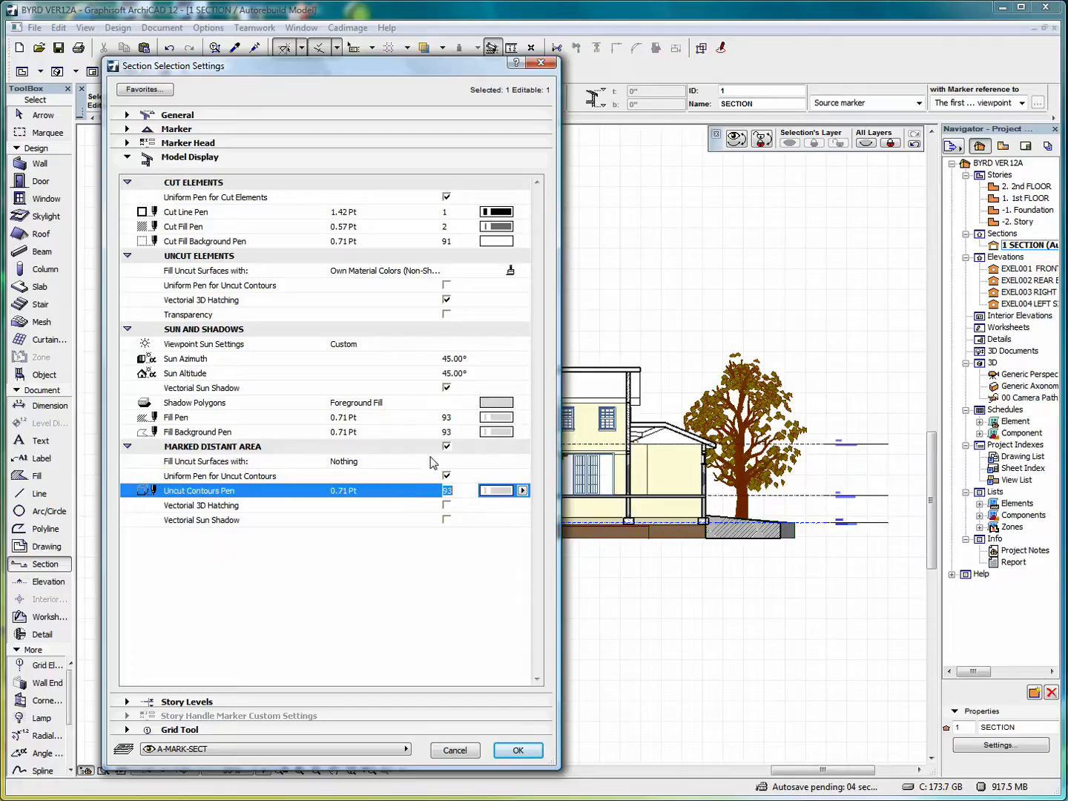
click(518, 751)
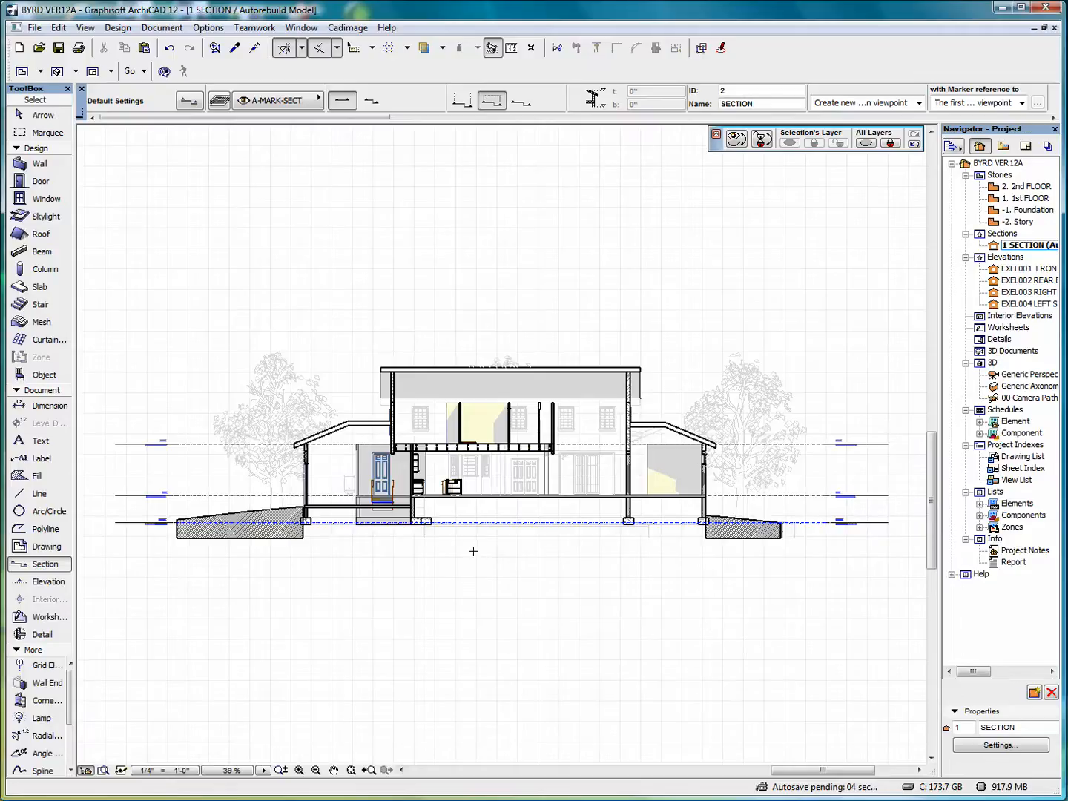
Reopen the section settings and turn off Vectorial Sun Shadow
right_click(502, 286)
key(Escape)
right_click(512, 257)
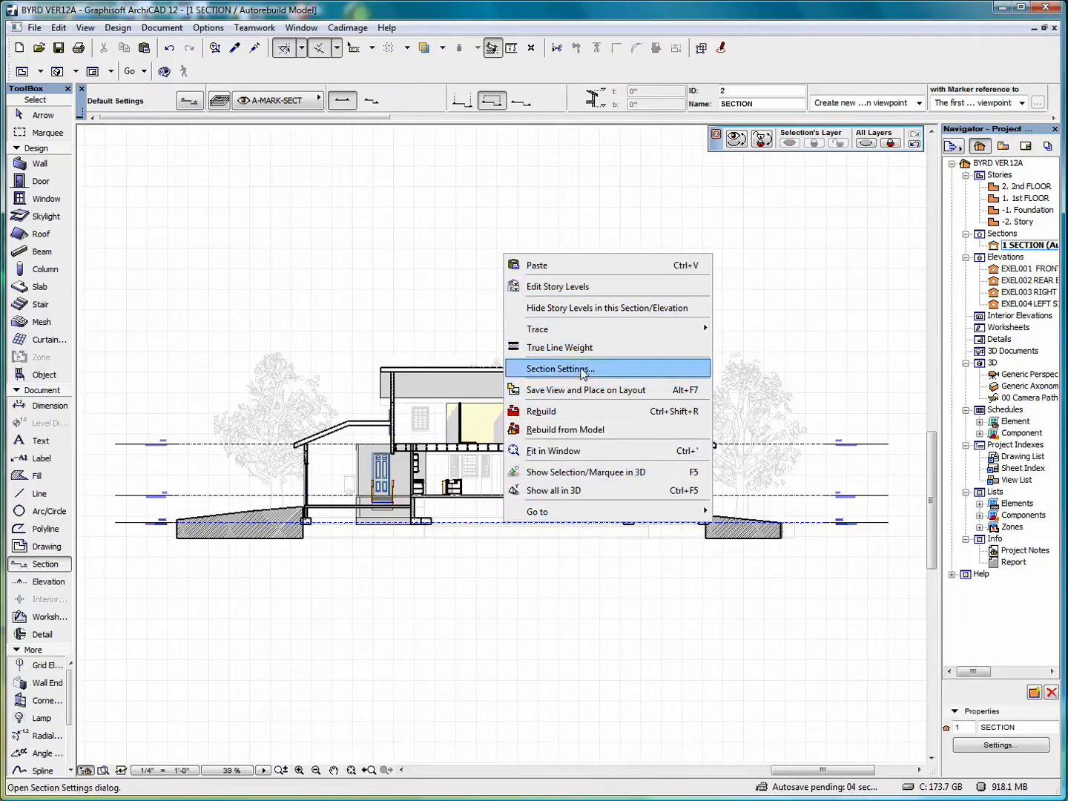
click(606, 233)
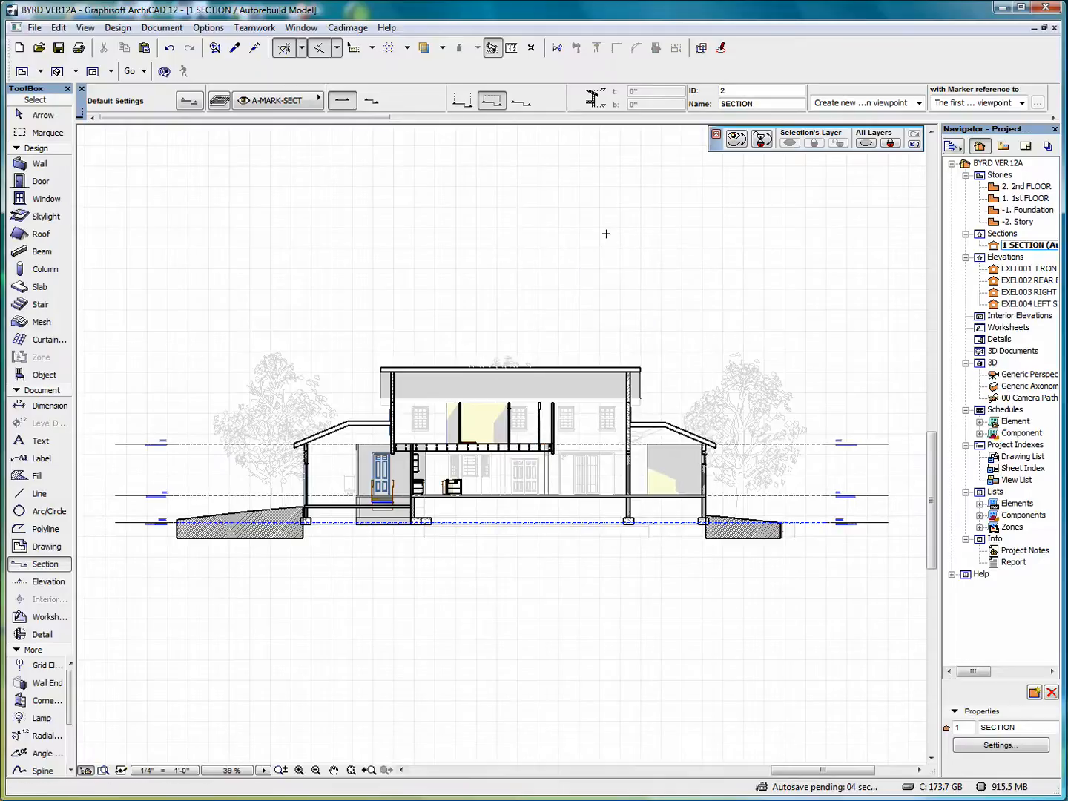
right_click(607, 233)
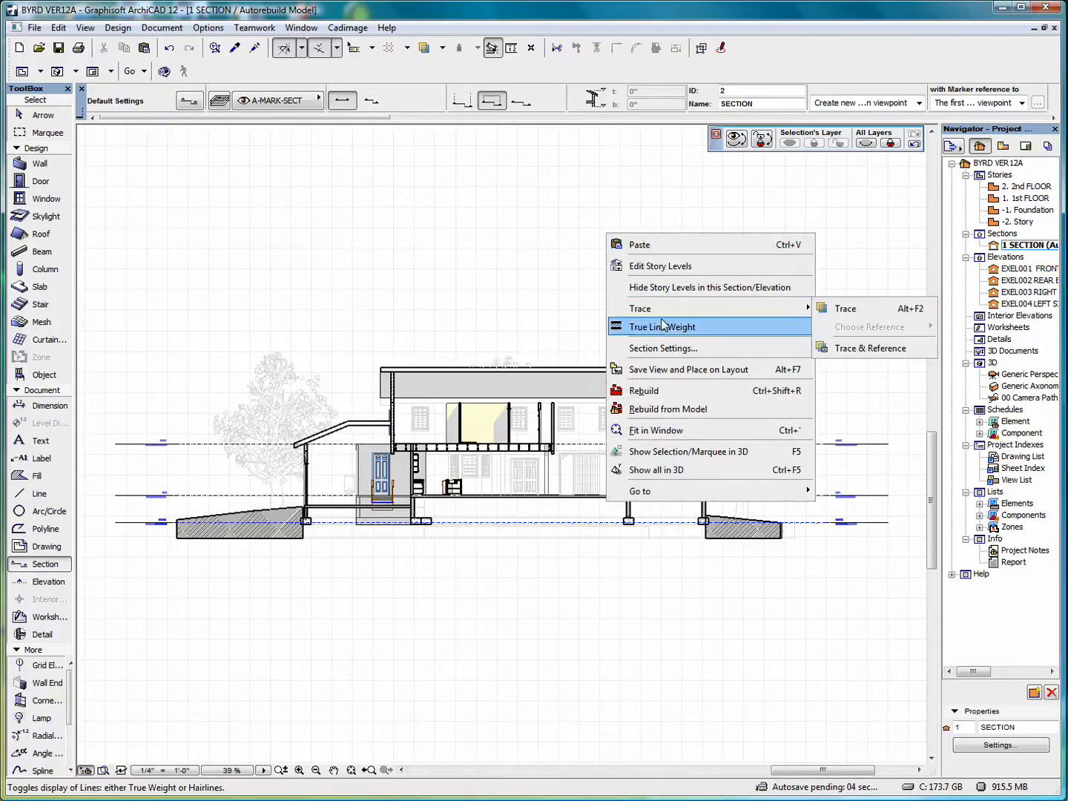
click(660, 346)
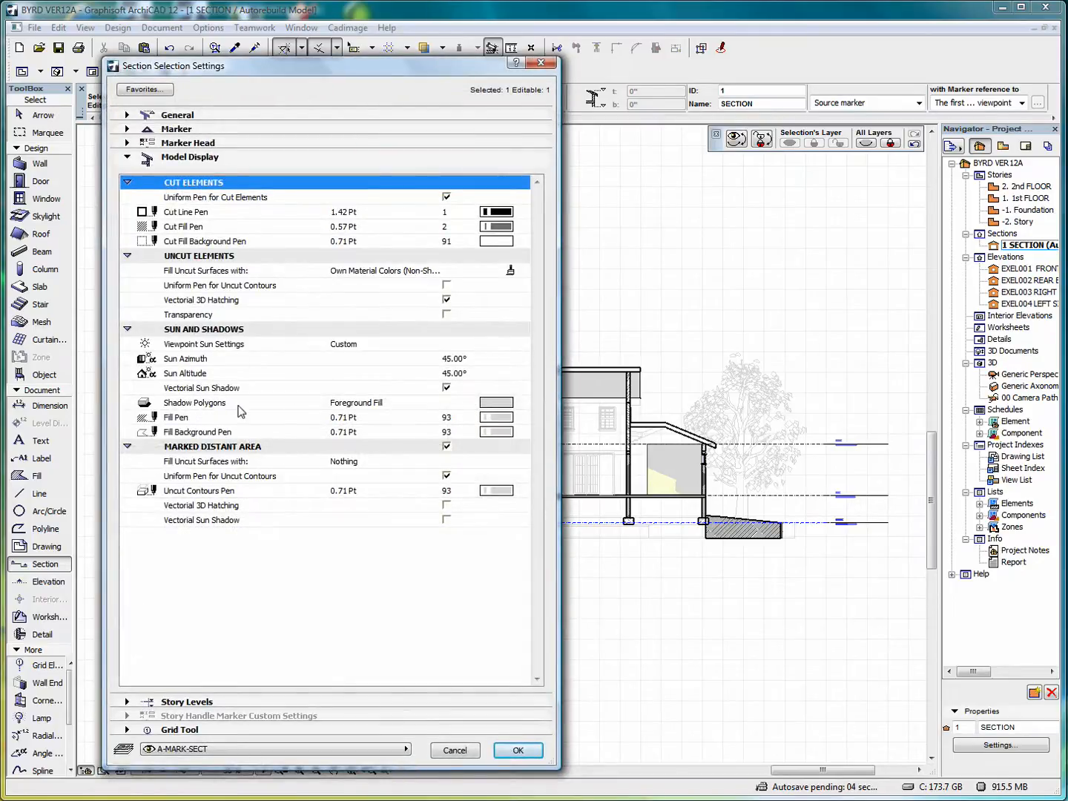
click(367, 404)
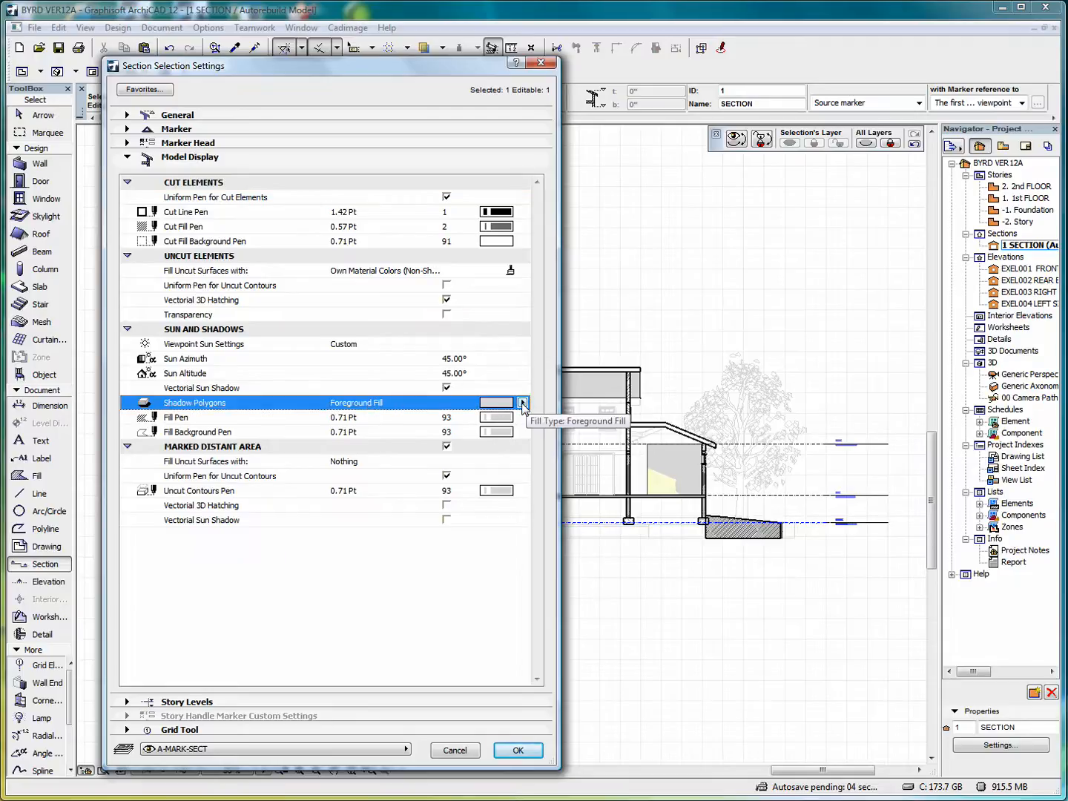
click(446, 388)
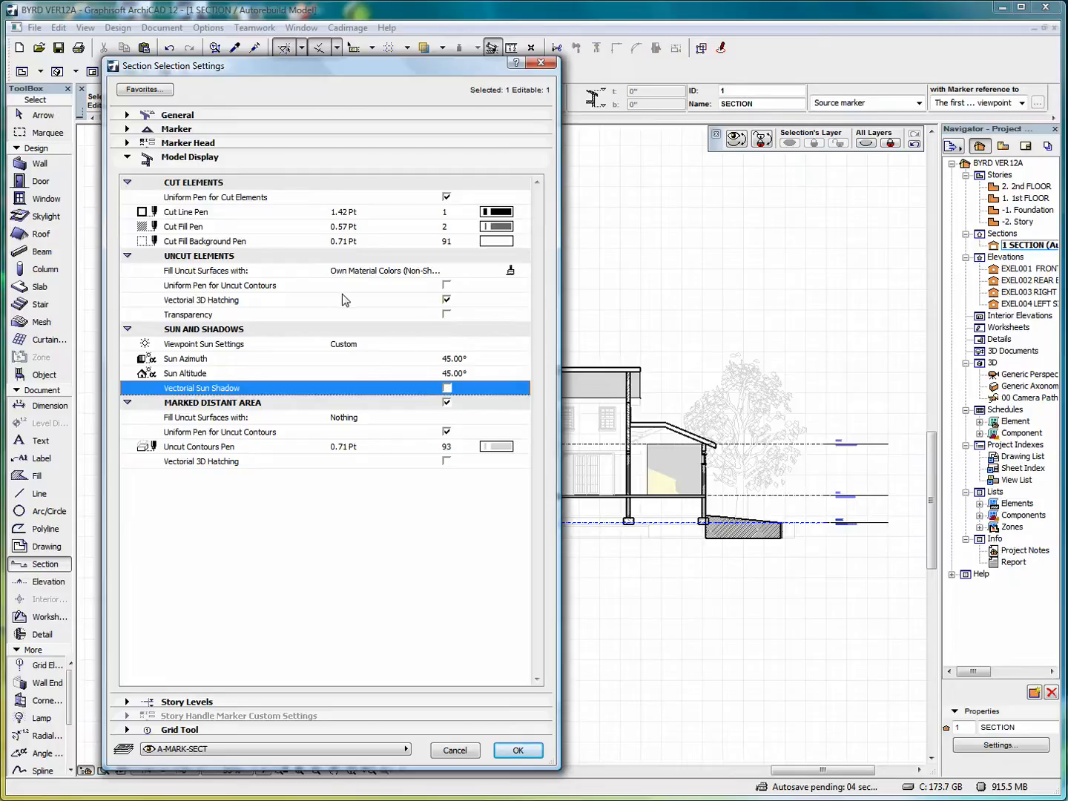
click(446, 286)
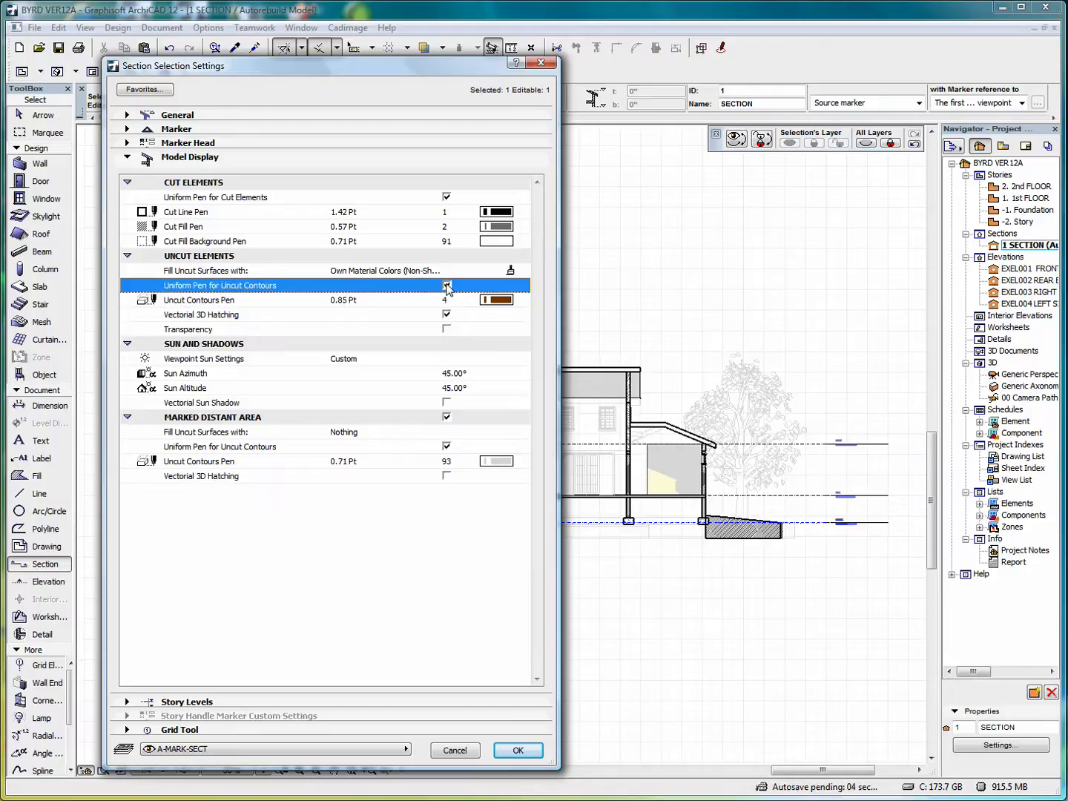
click(447, 285)
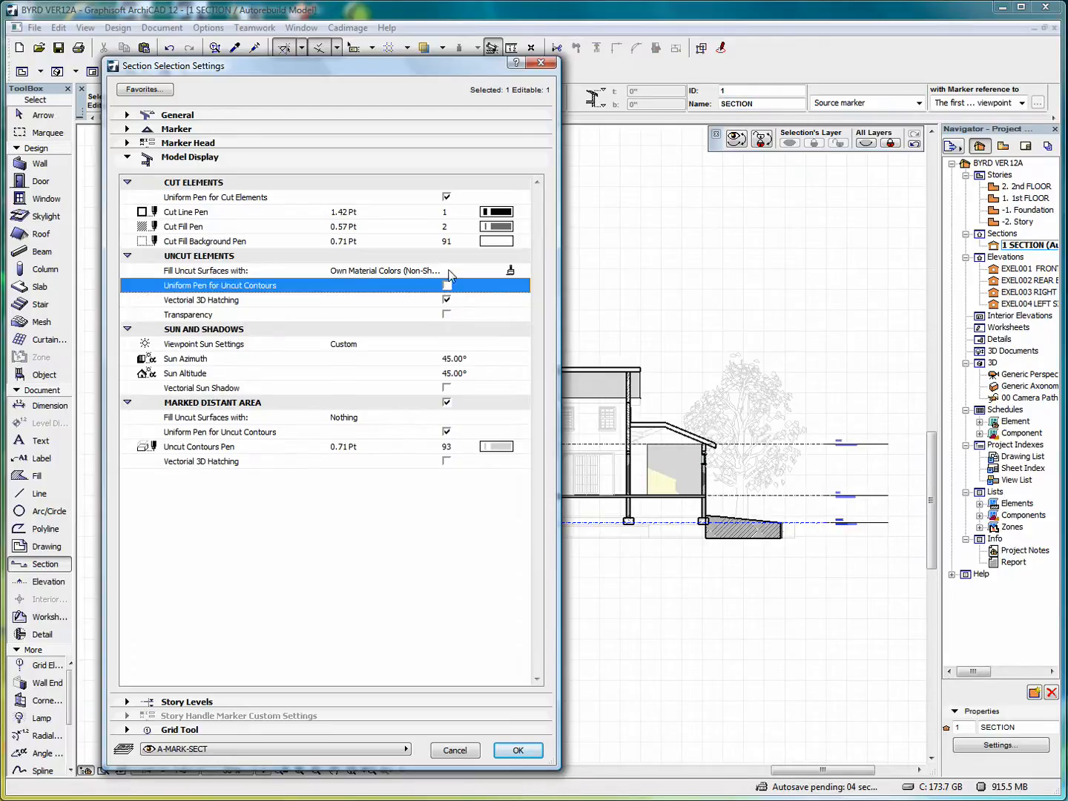
click(447, 197)
click(446, 198)
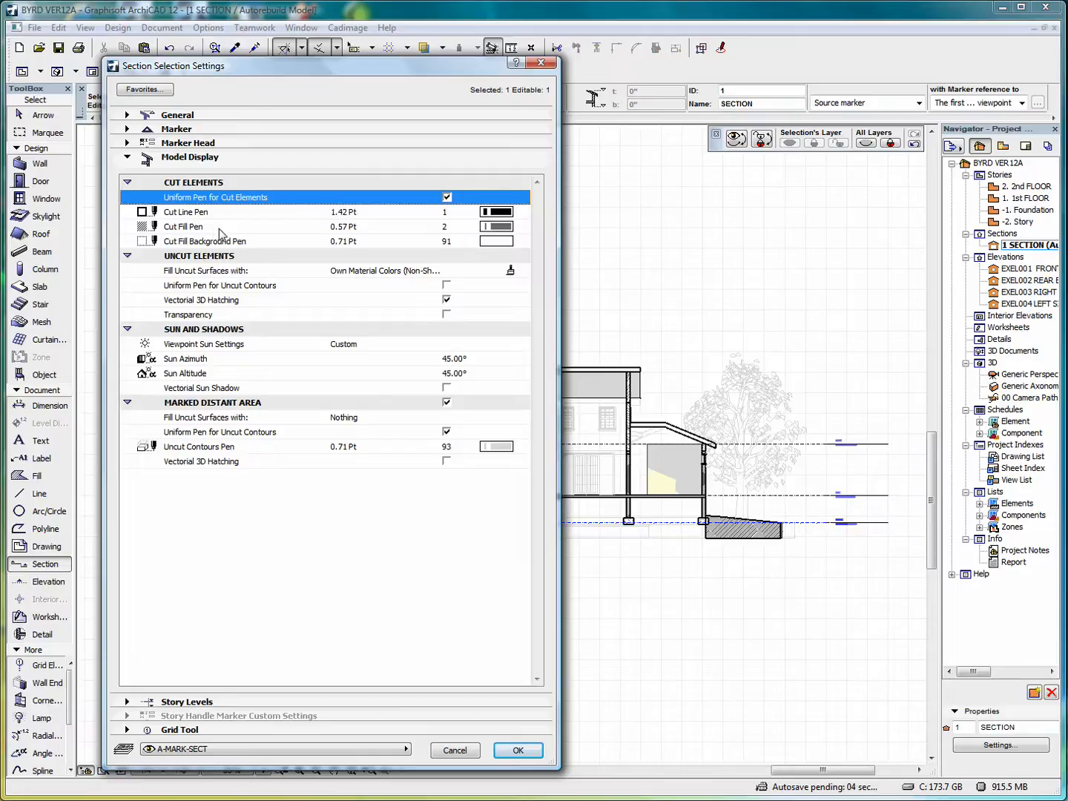
Set the section's Cut Fill Background Pen to black pen 142 and apply the settings to the drawing
click(496, 242)
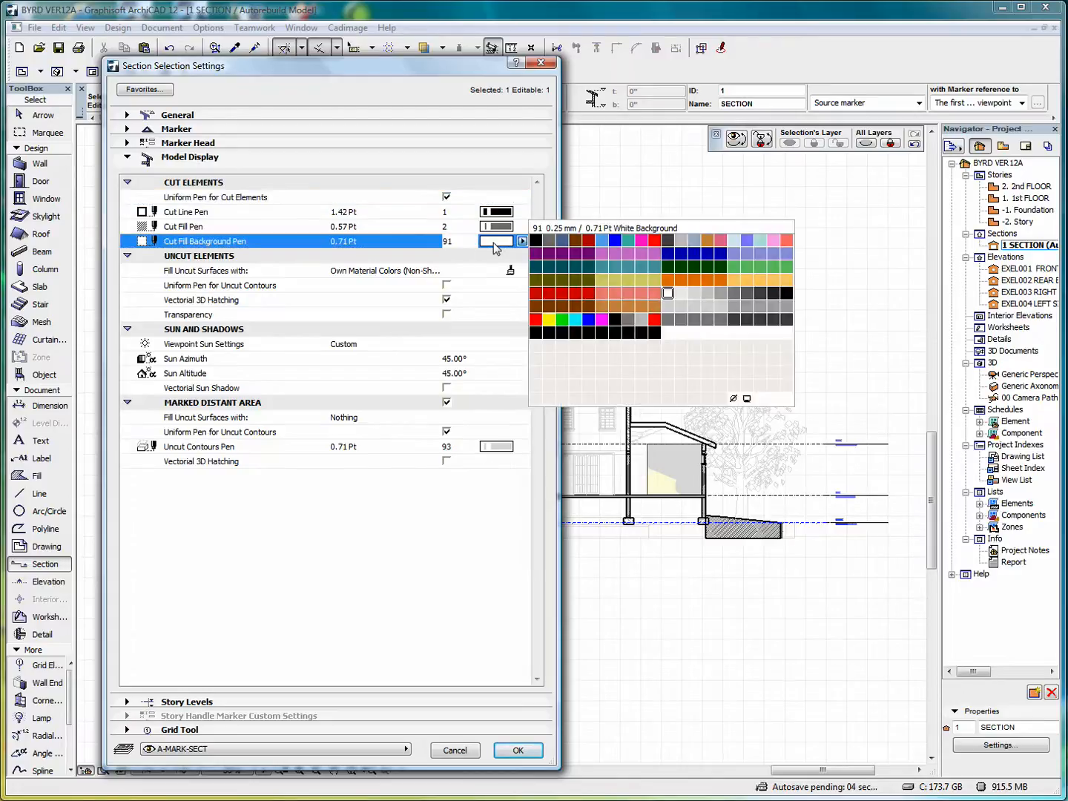
click(549, 334)
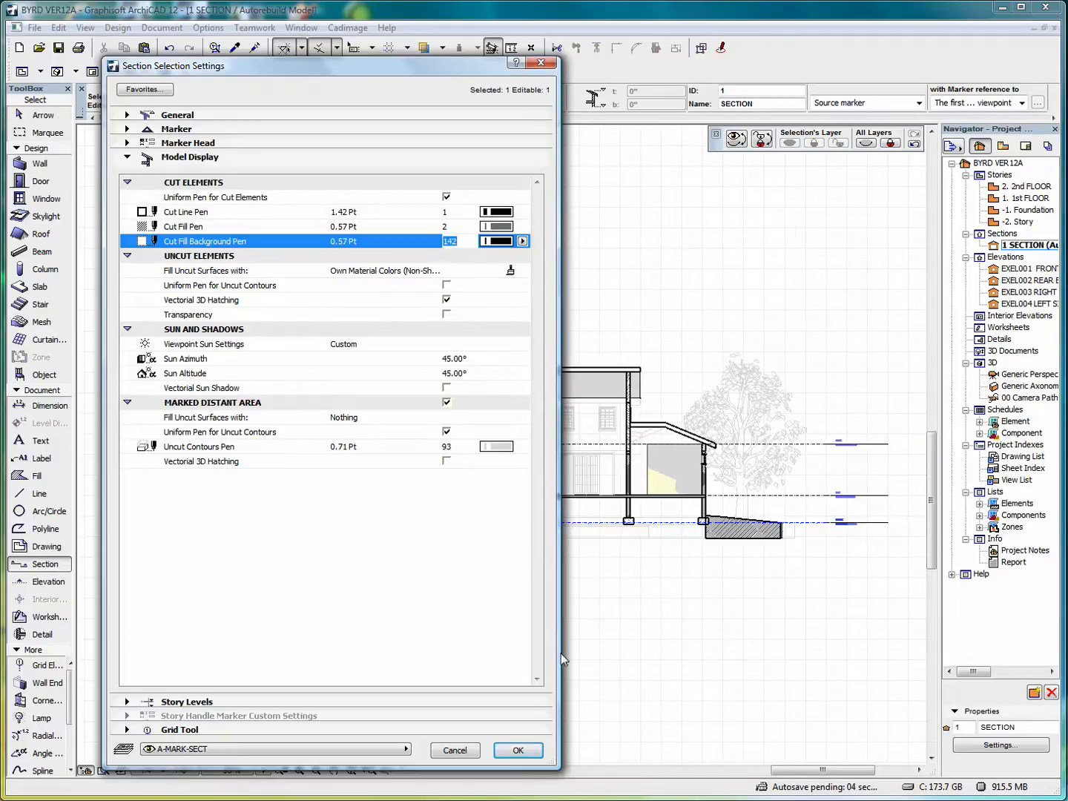
click(518, 751)
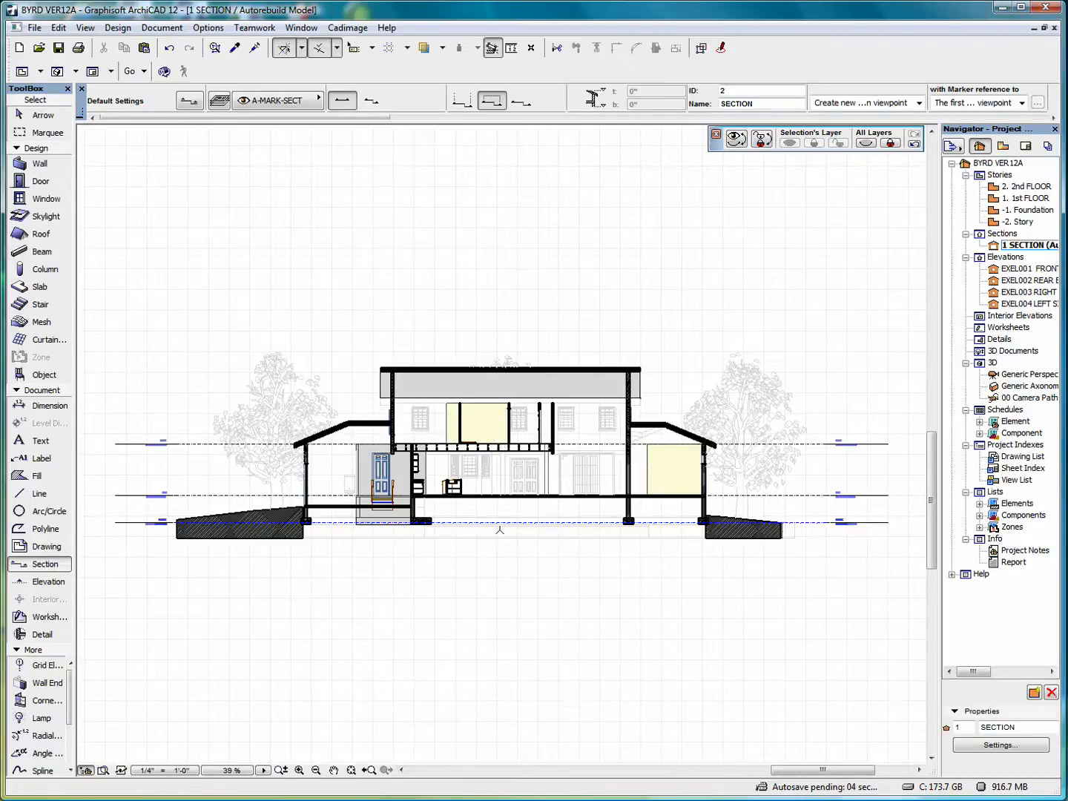
scroll(497, 481, up, 4)
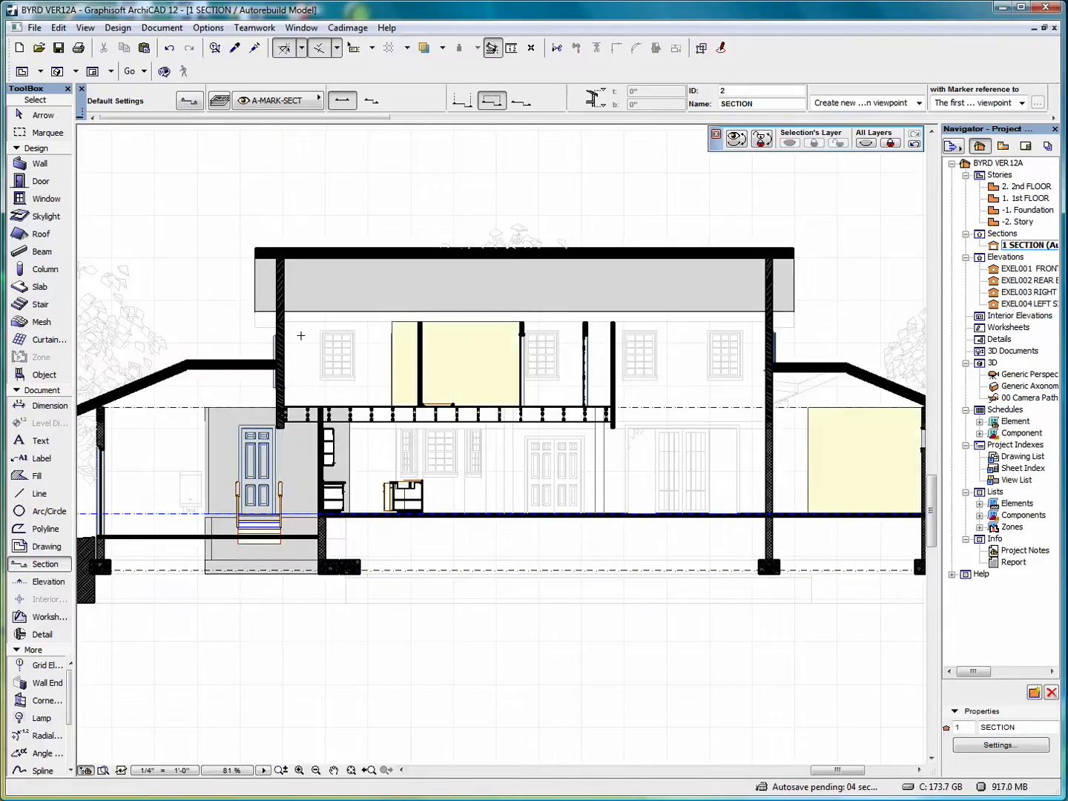
Set the section's Cut Fill Background Pen to white pen 91 and apply the settings to the drawing
scroll(287, 304, up, 4)
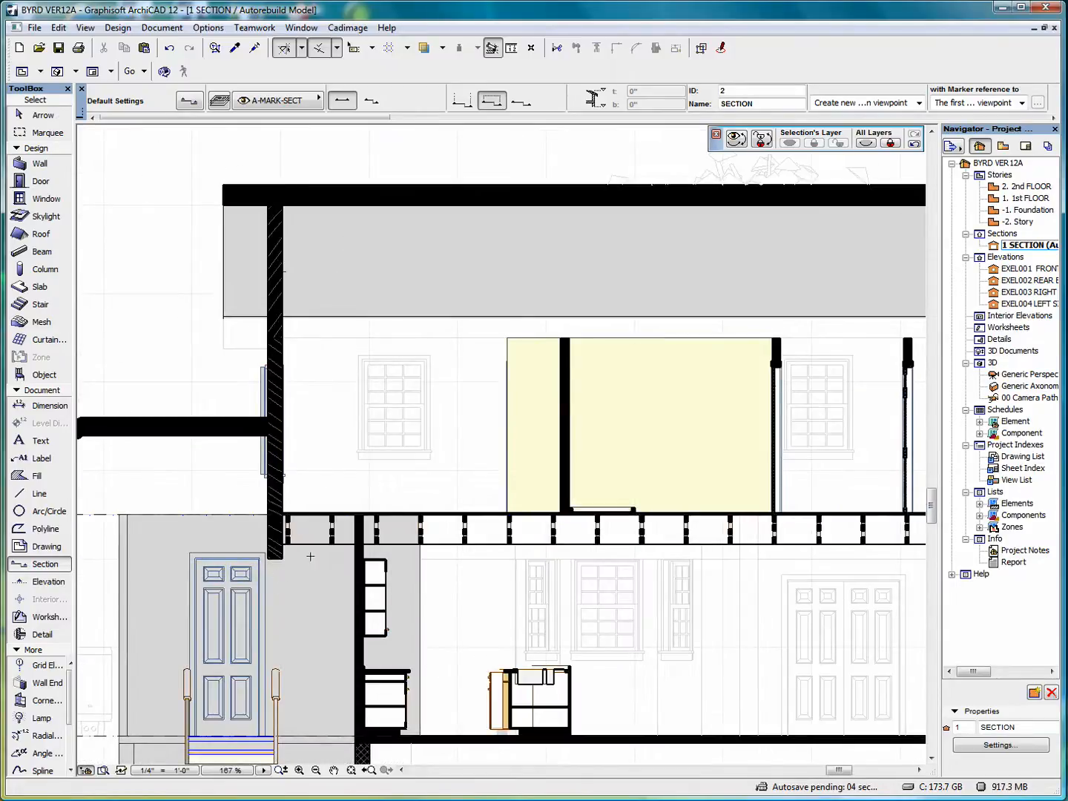
scroll(323, 550, down, 4)
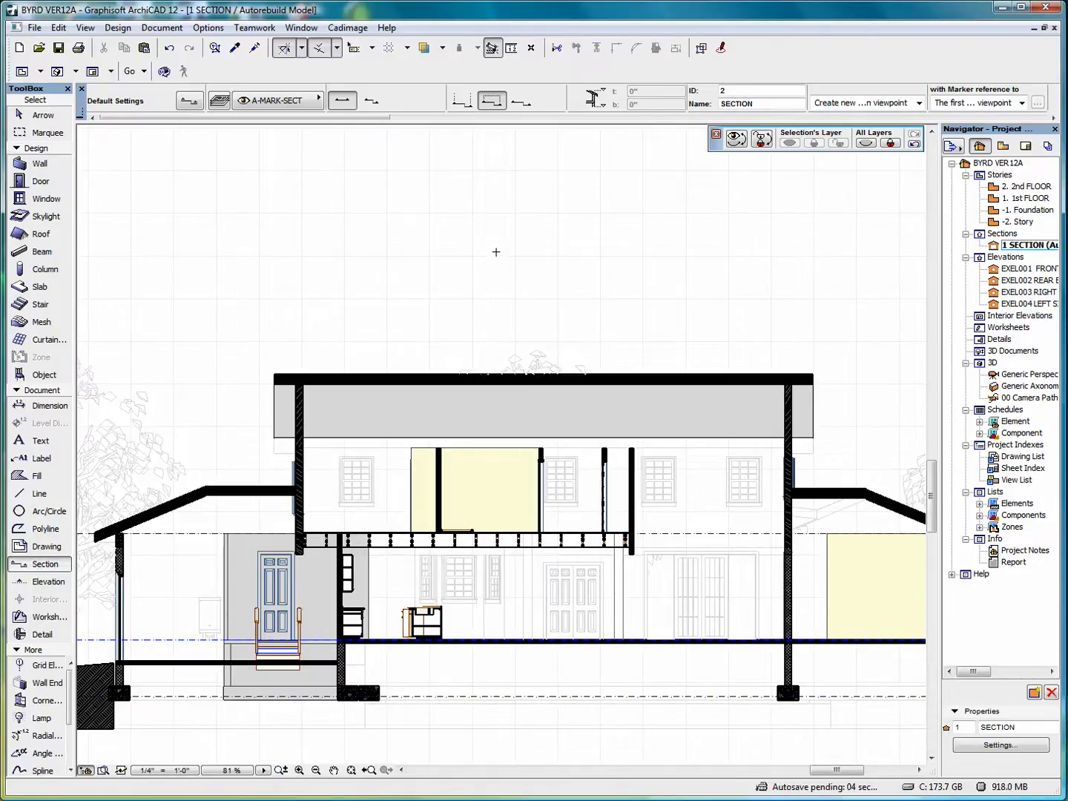
right_click(496, 253)
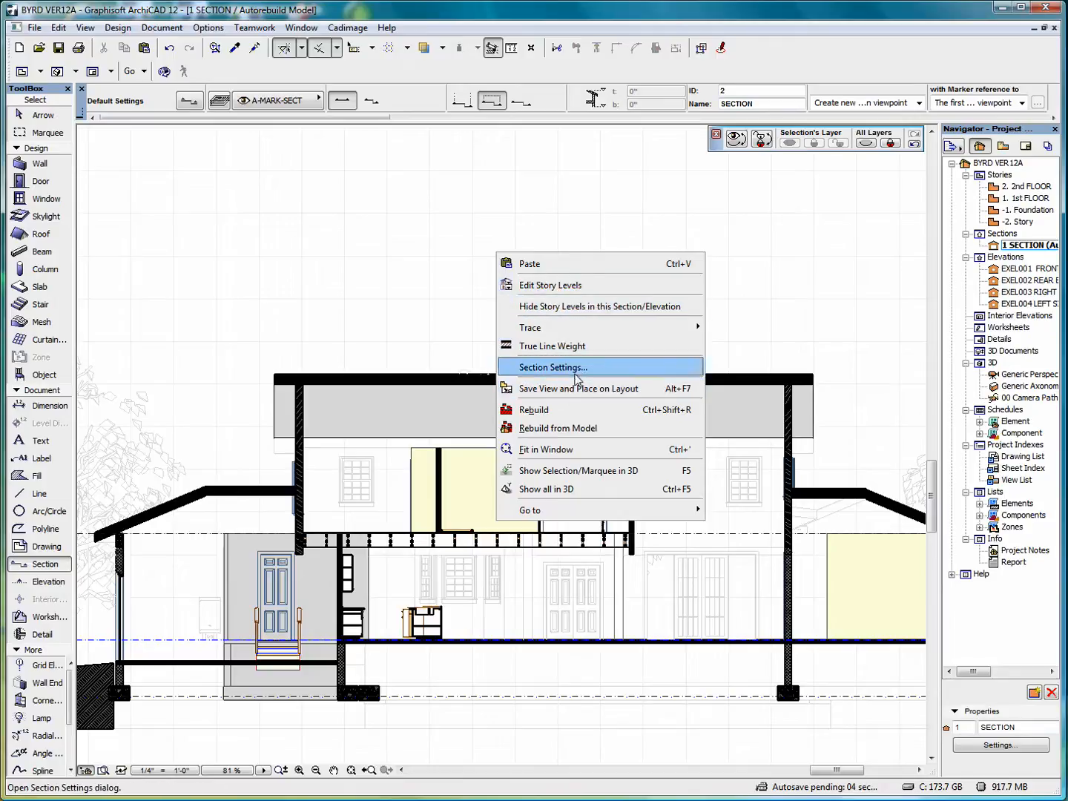
click(572, 367)
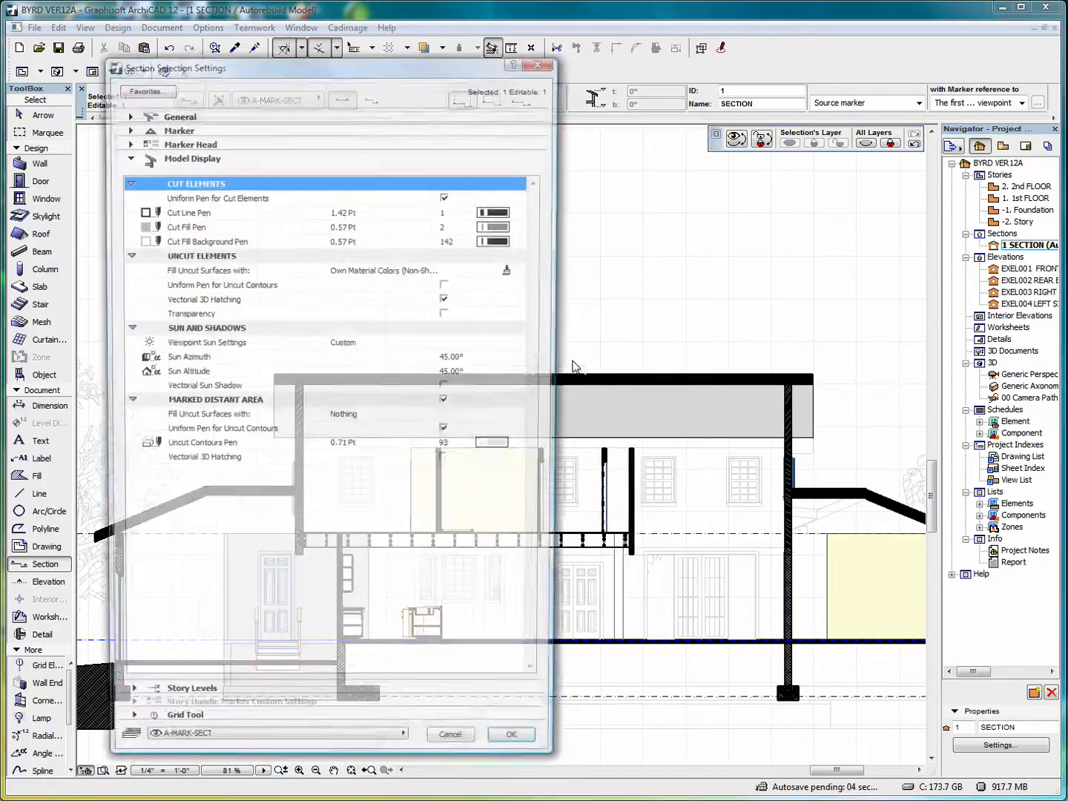
click(501, 245)
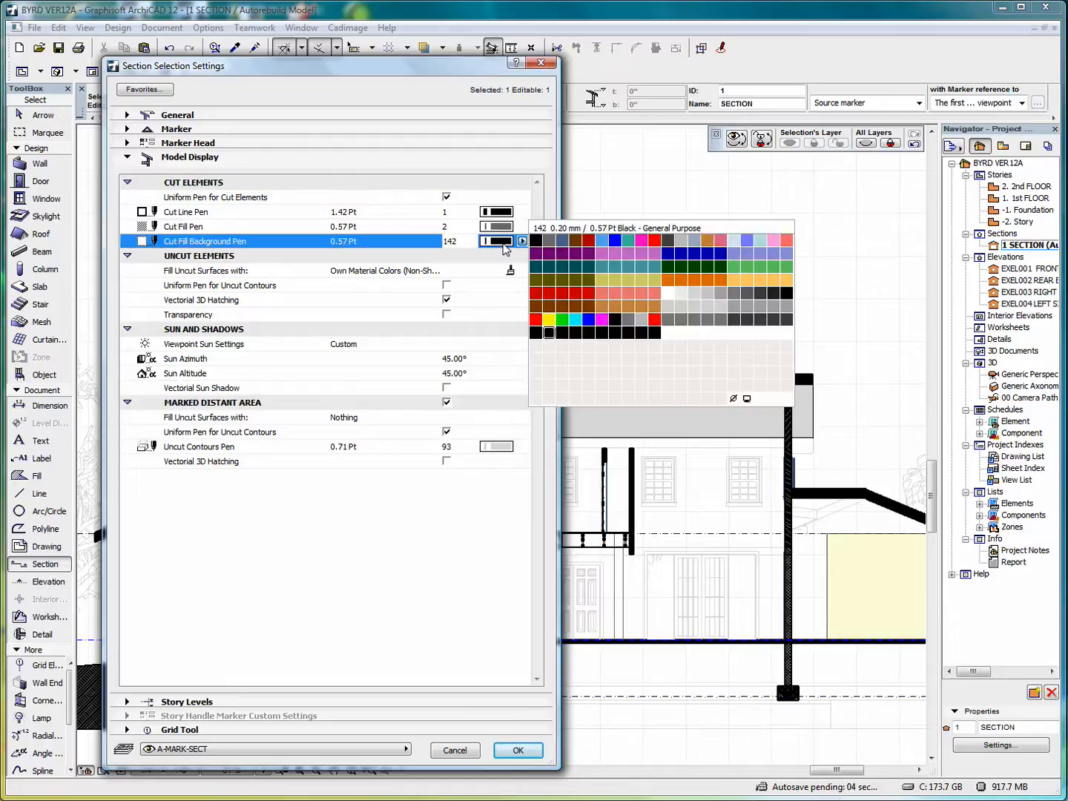
click(670, 298)
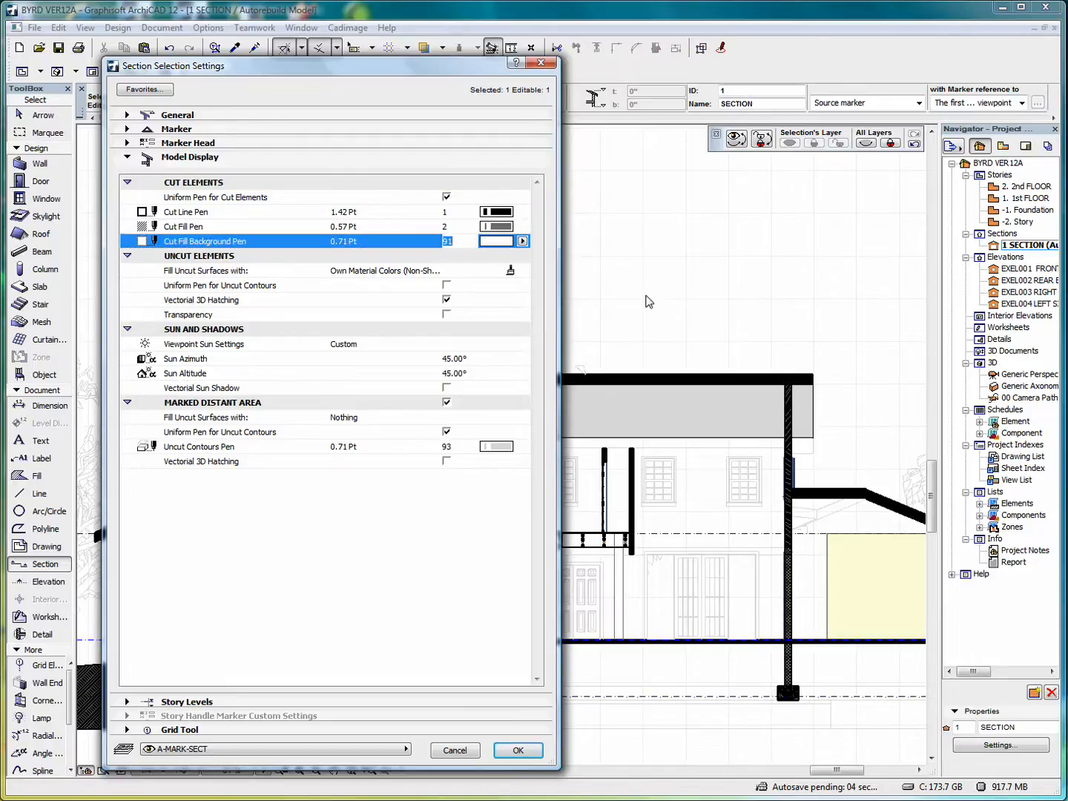
click(519, 753)
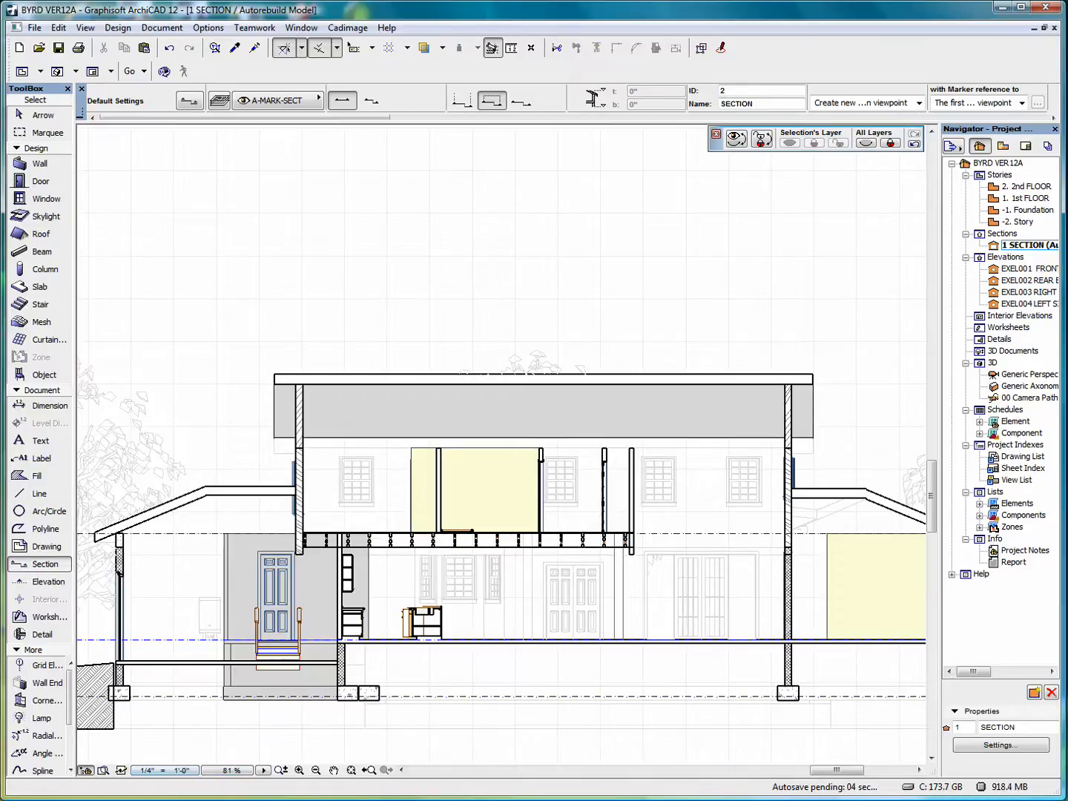
Return to the 1st FLOOR plan and deselect the existing section marker
double_click(1028, 198)
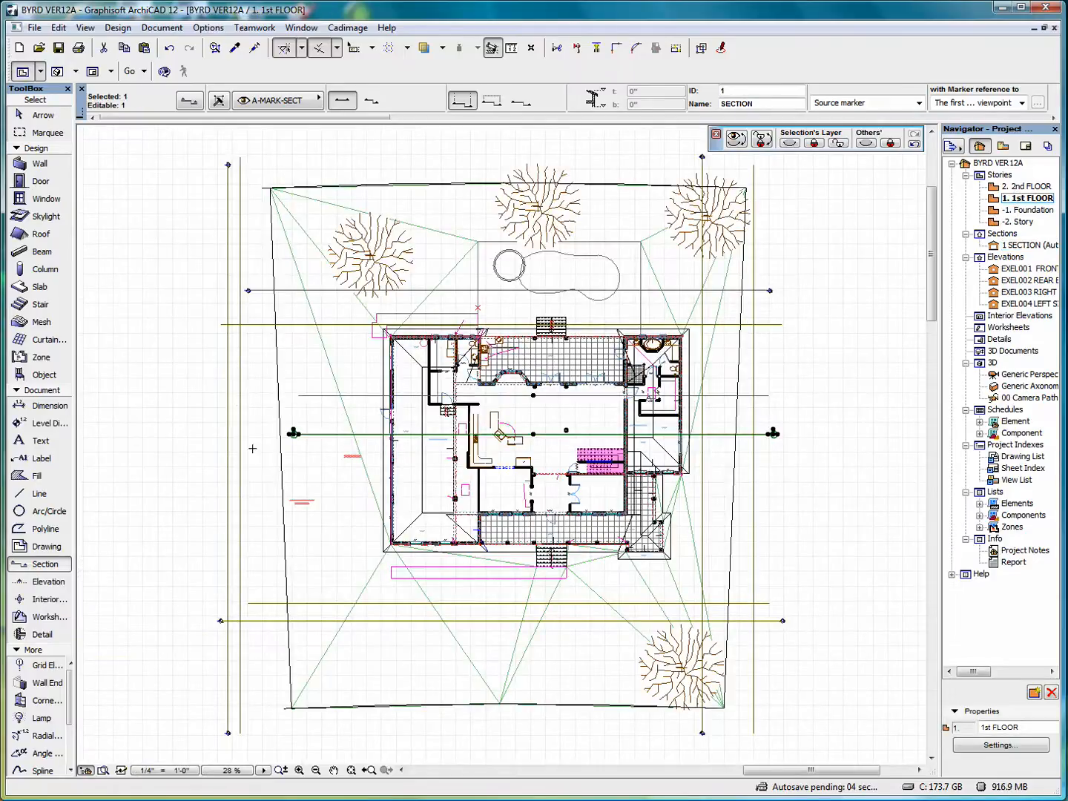
right_click(137, 345)
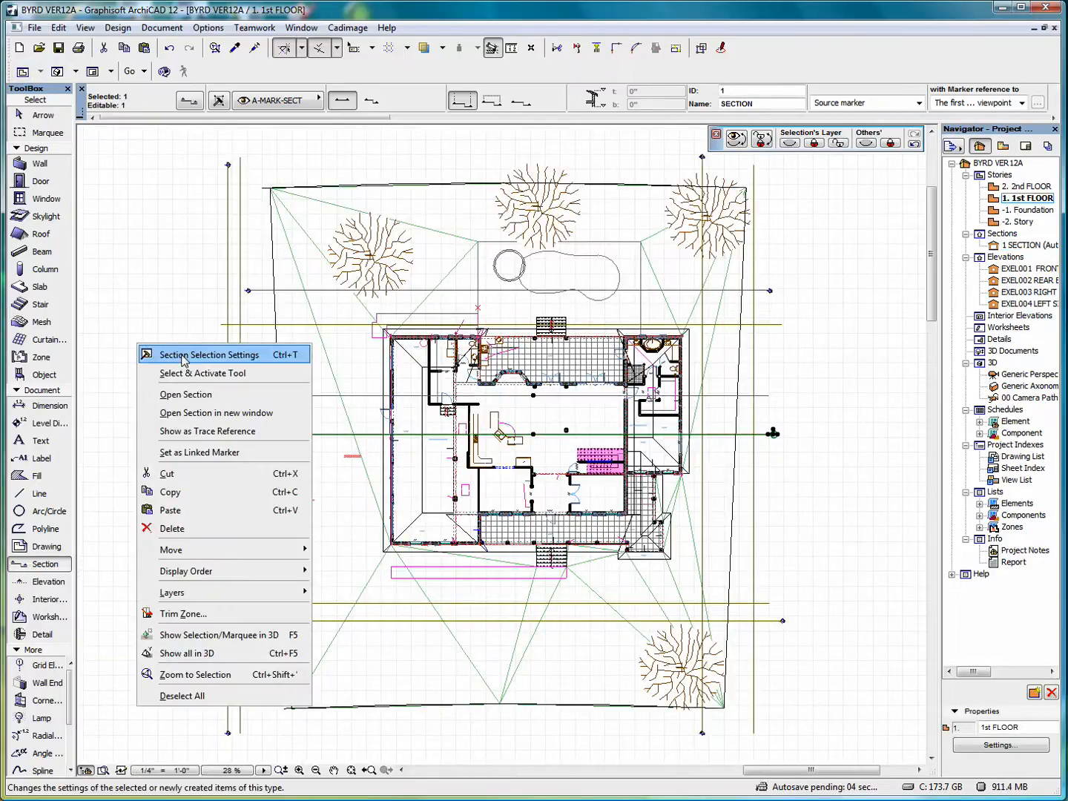
click(184, 296)
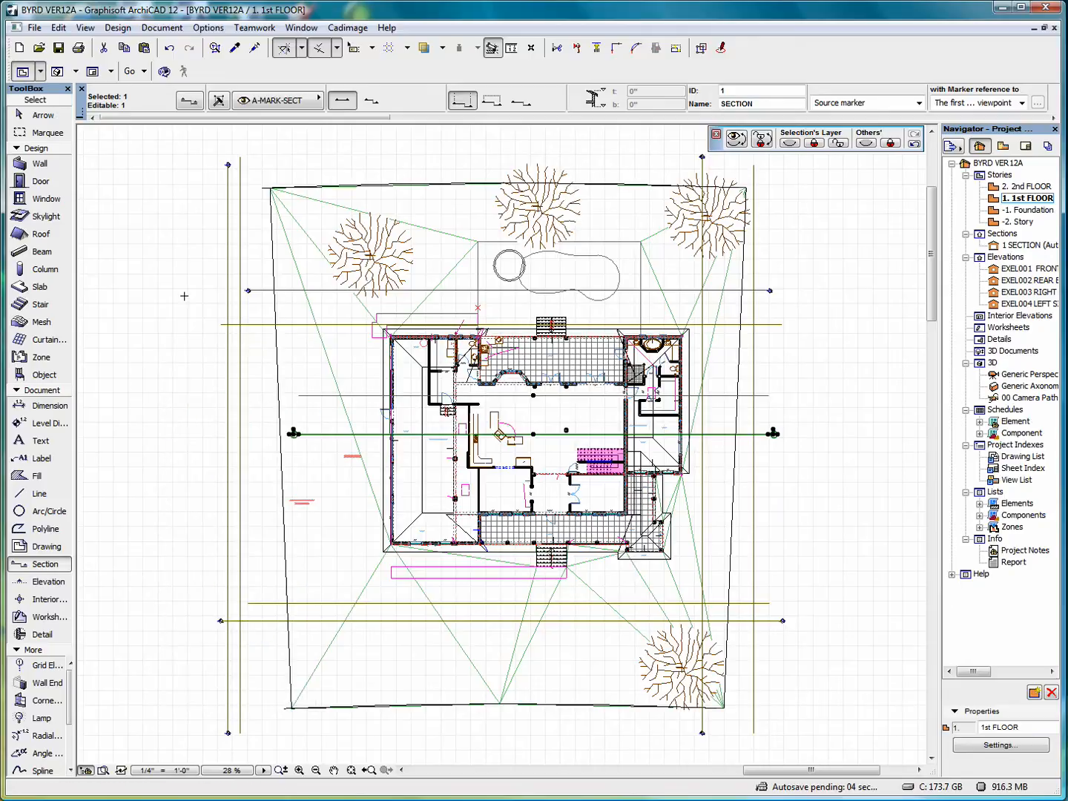
click(37, 115)
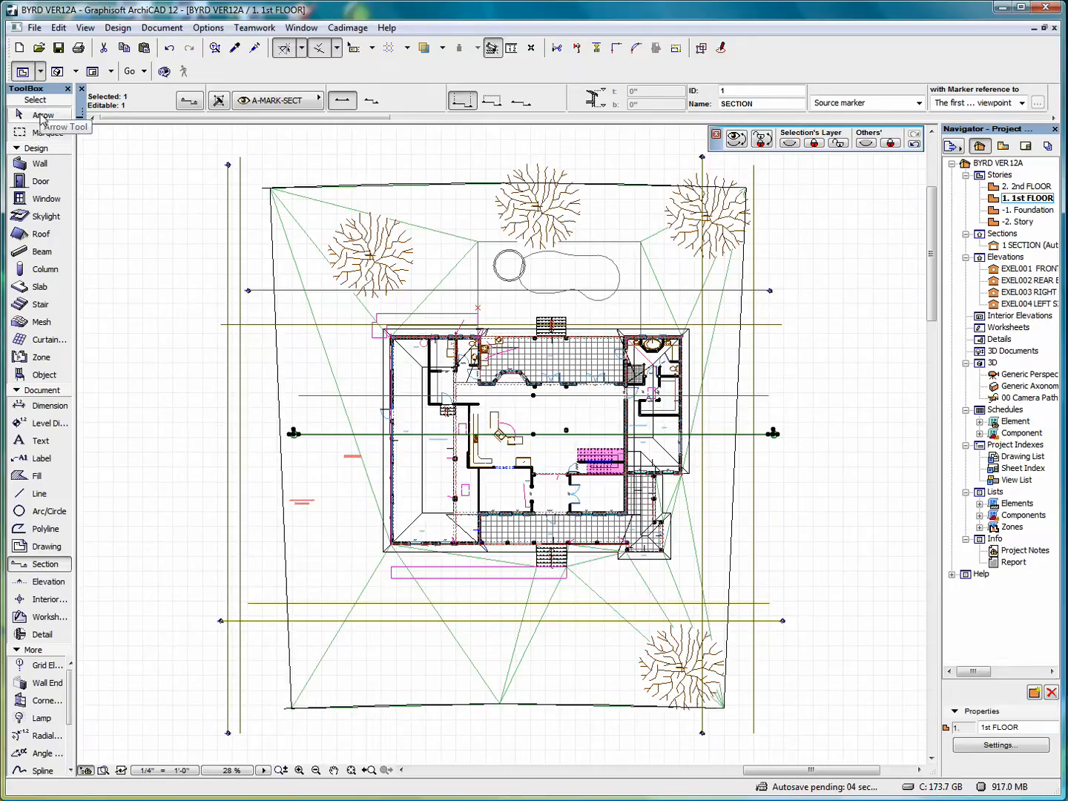
click(197, 437)
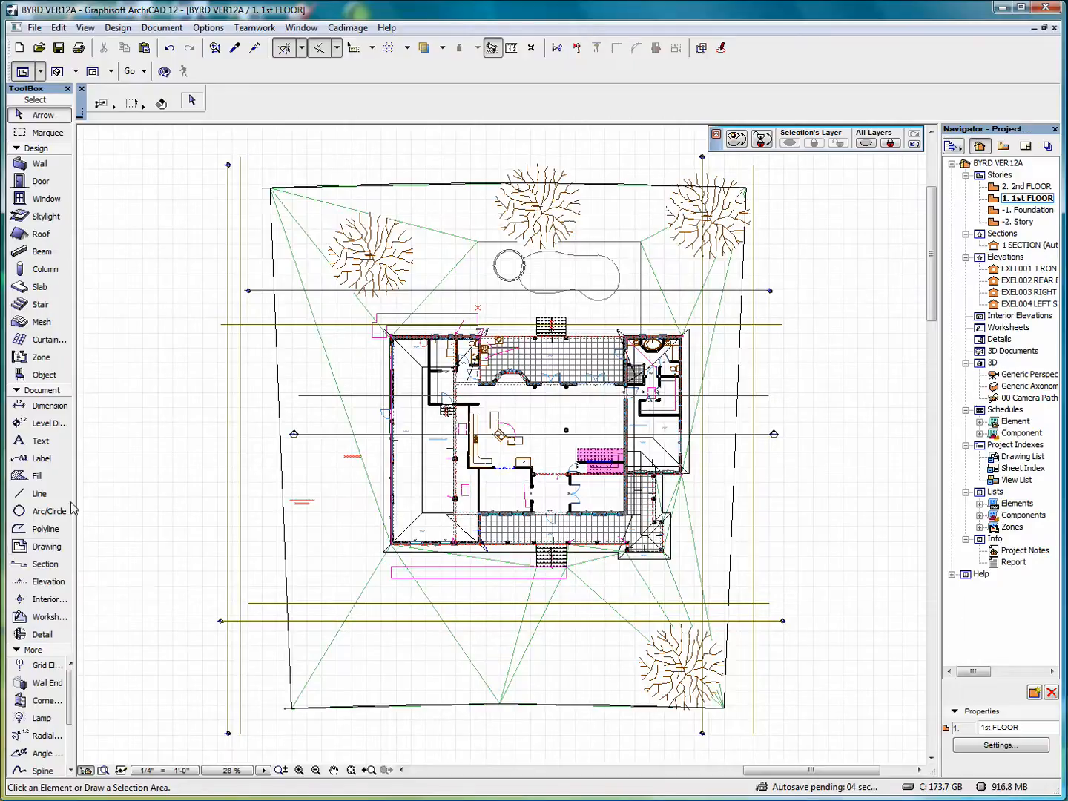
Place a horizontal section line with limited depth across the front porch, looking toward the rear of the house
click(45, 563)
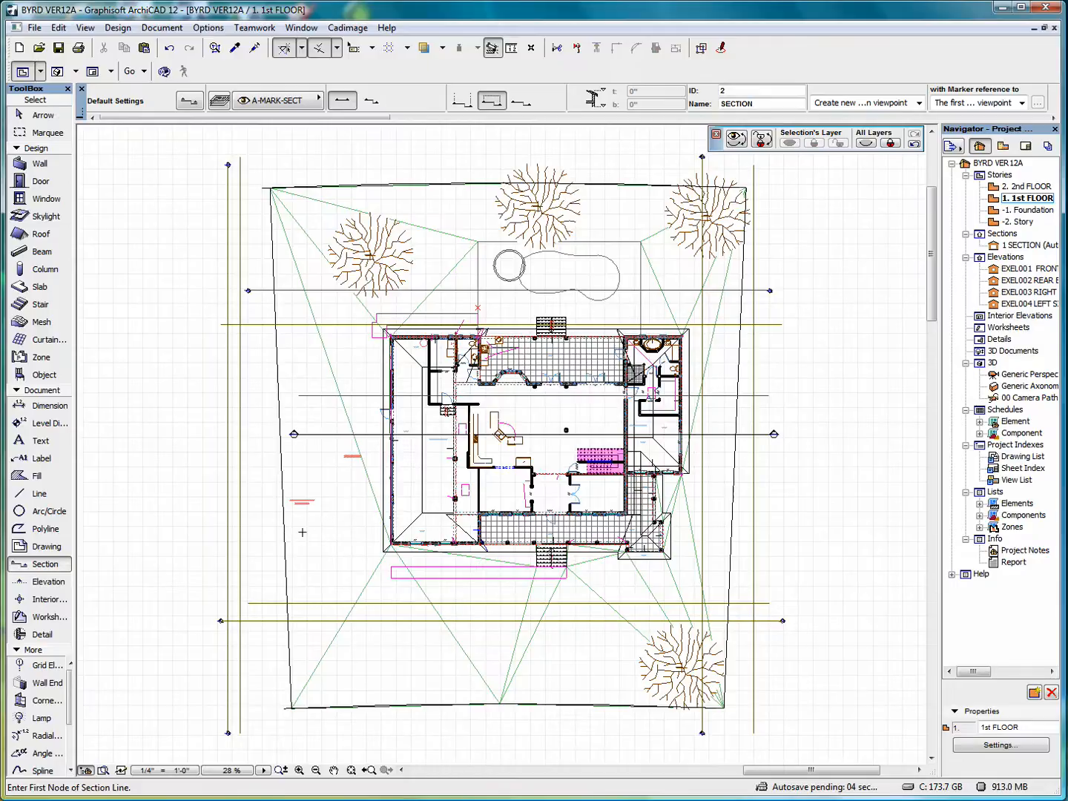
click(363, 530)
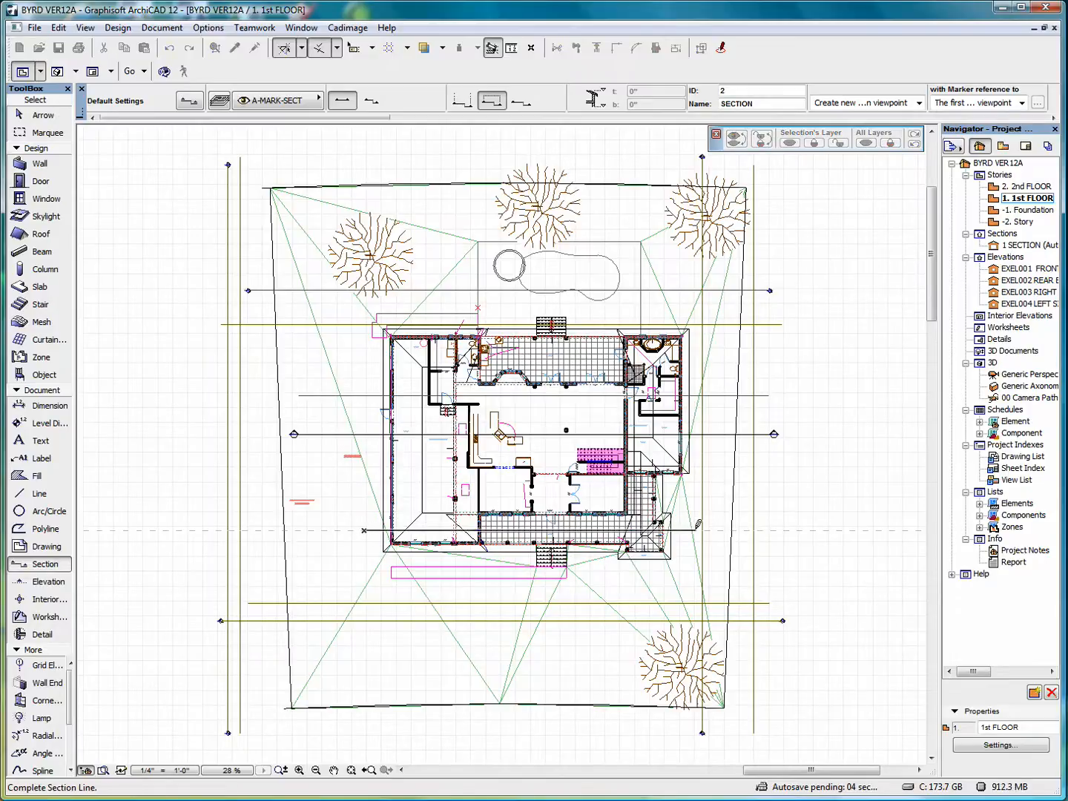
click(701, 531)
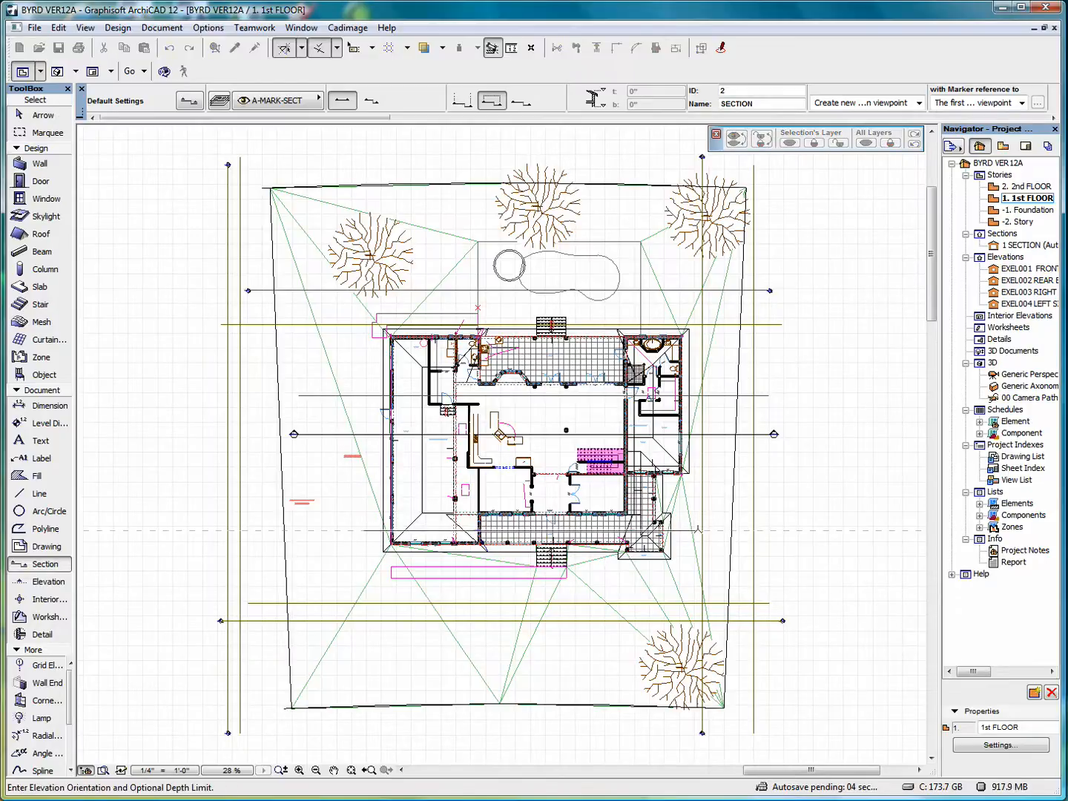
click(700, 508)
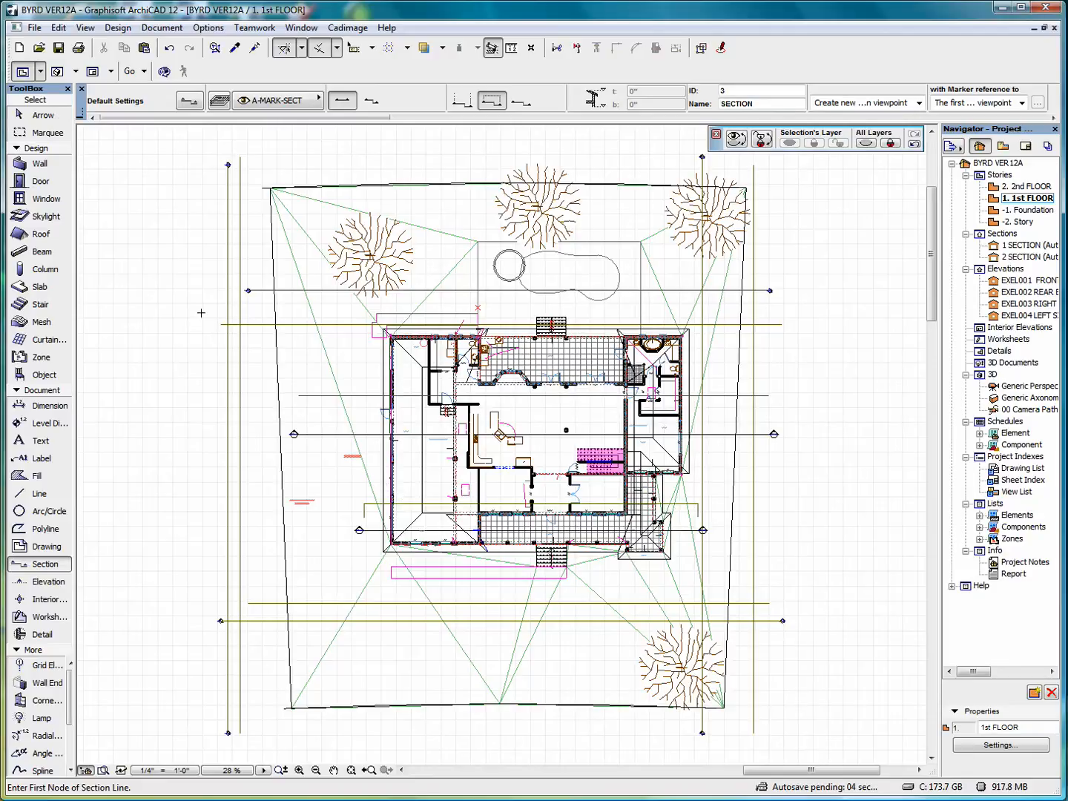
Set the new front section's horizontal range to Infinite and open its section view
click(56, 115)
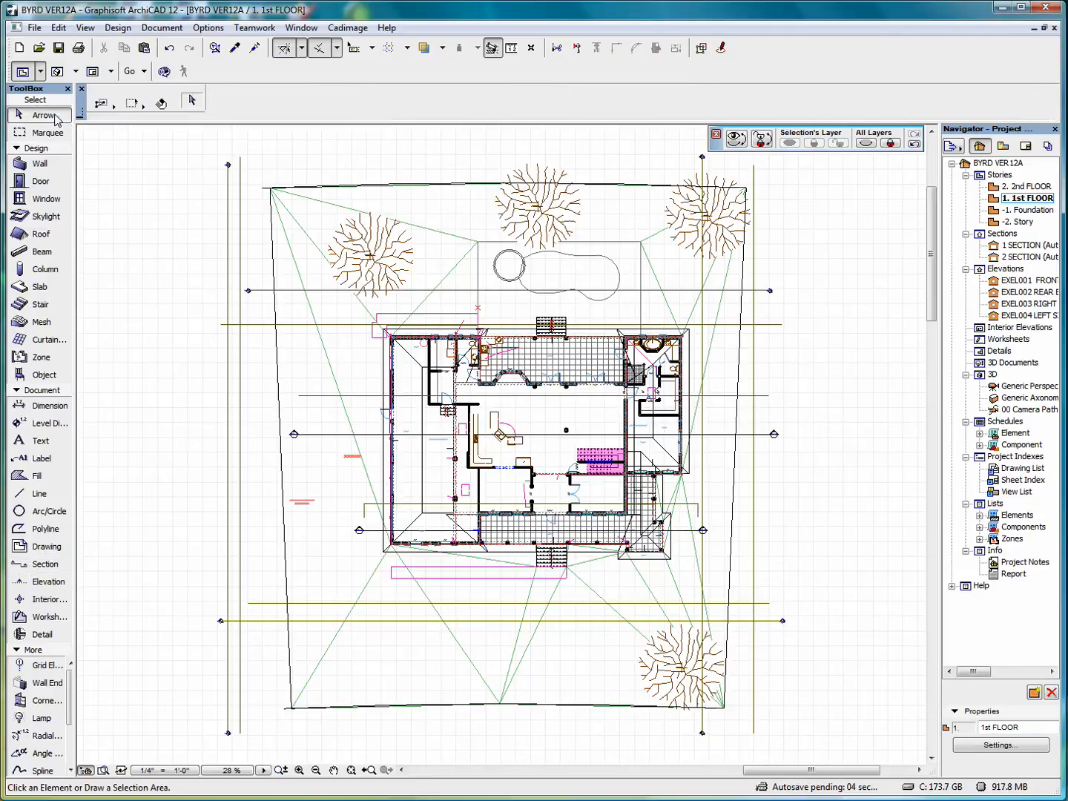
click(700, 532)
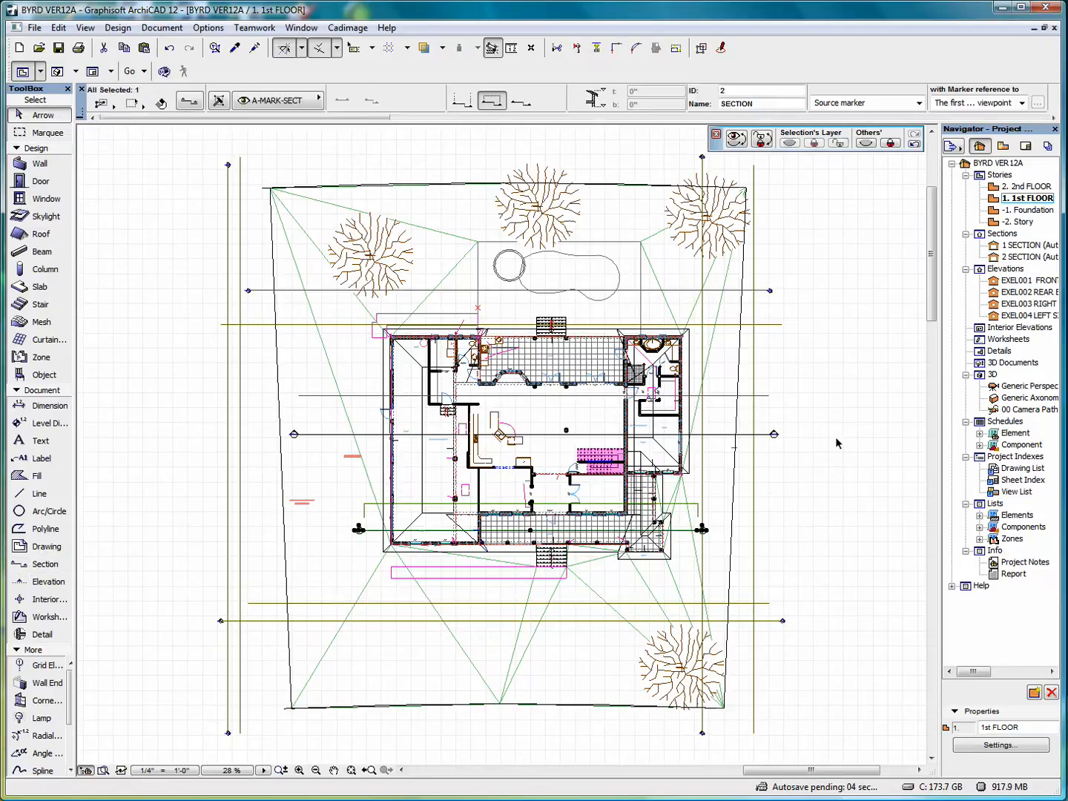
right_click(823, 379)
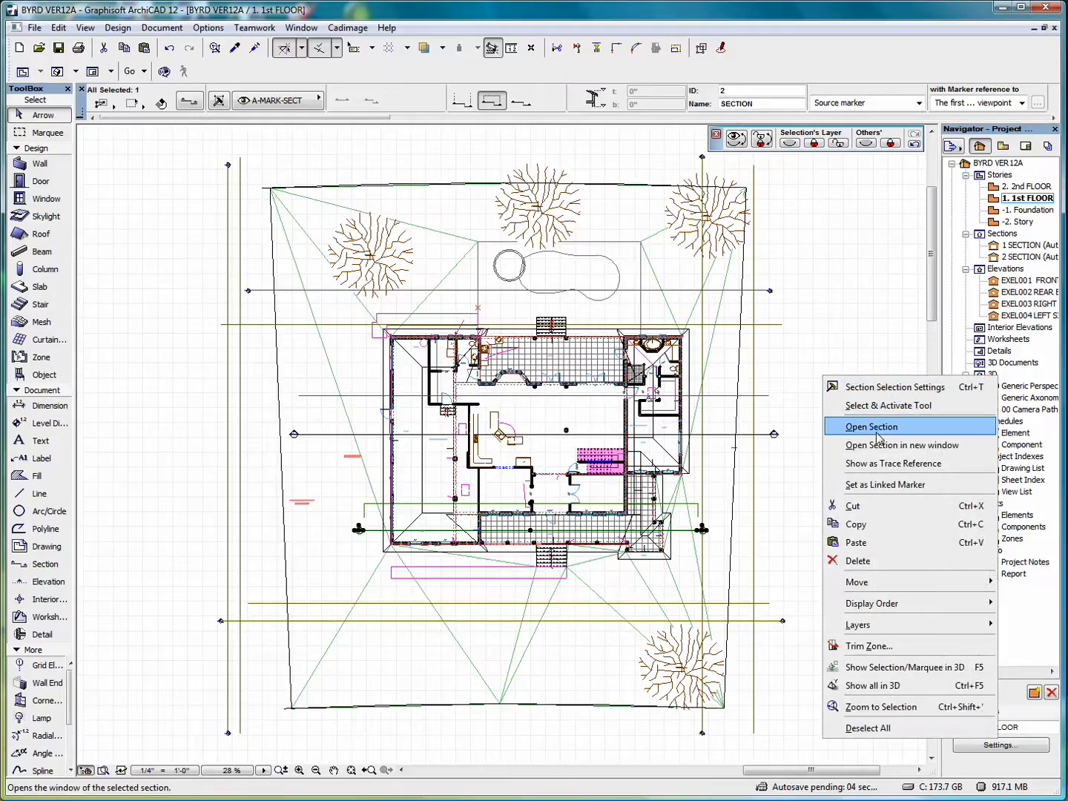
click(878, 387)
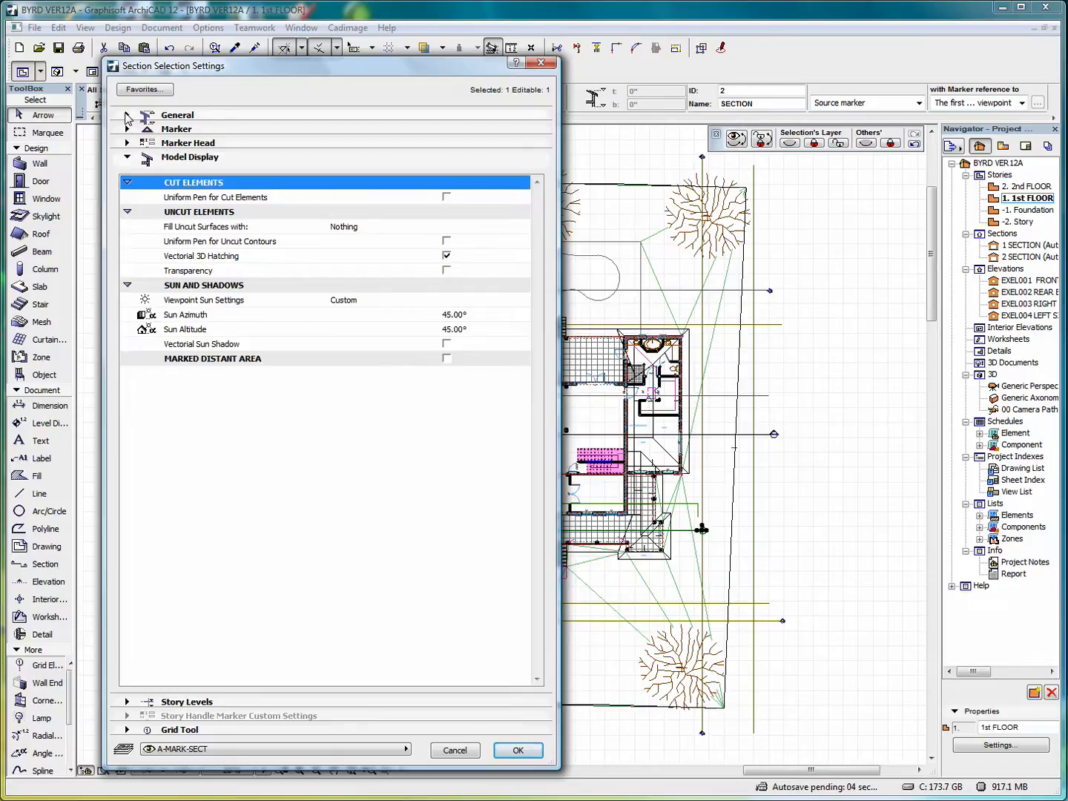
click(127, 116)
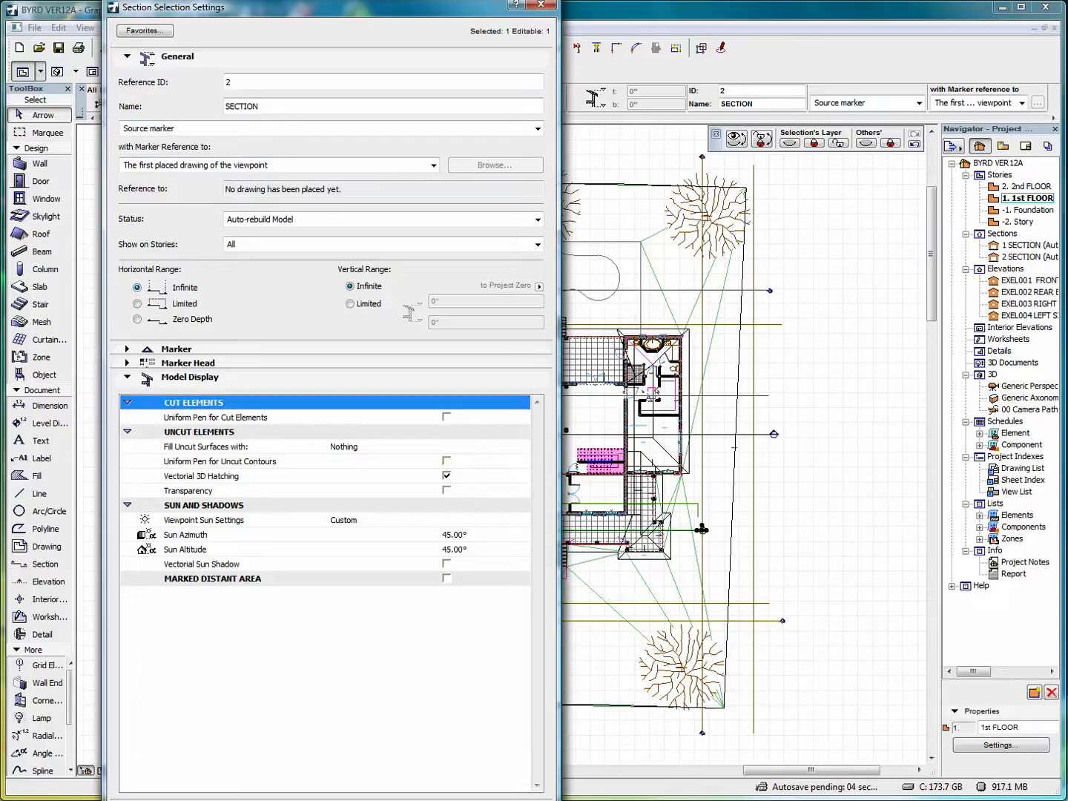
key(Return)
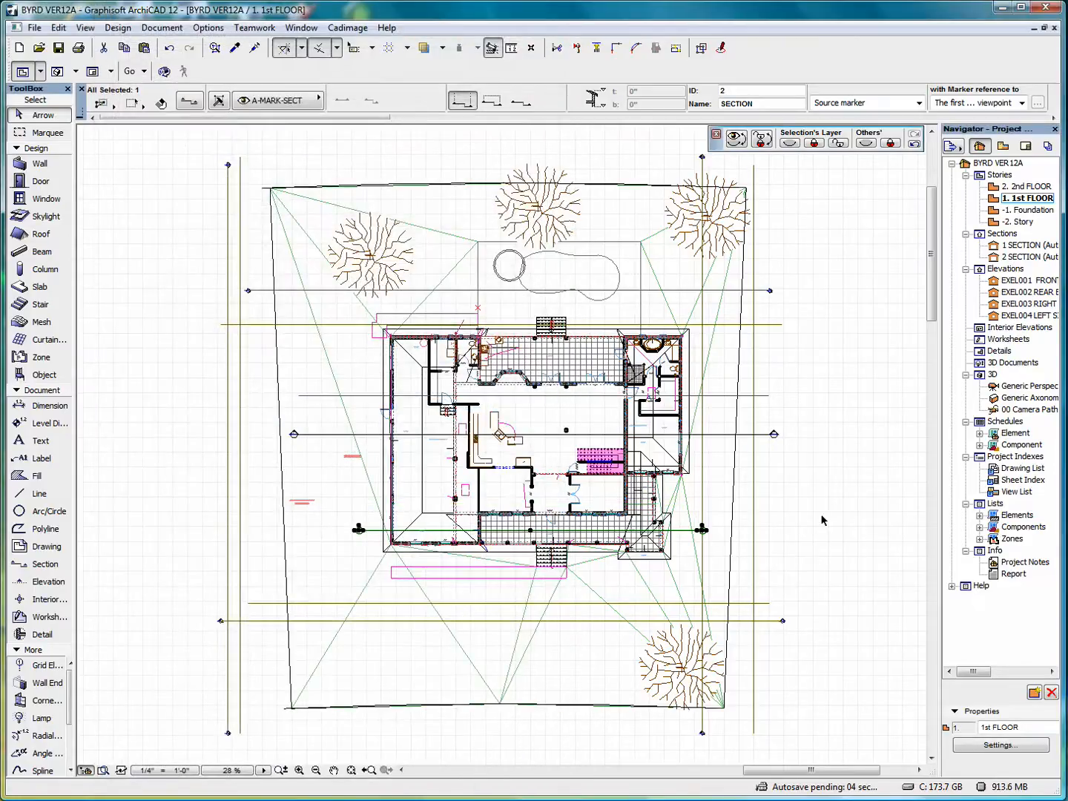
right_click(822, 517)
click(872, 205)
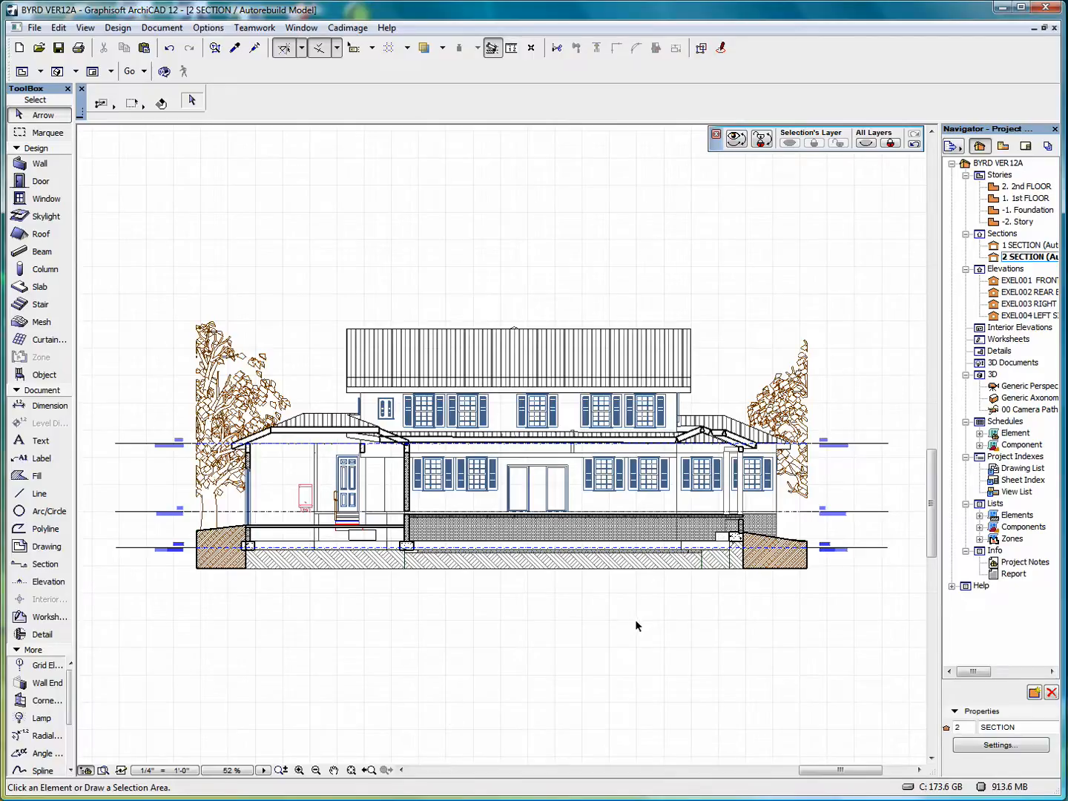
On the 1st FLOOR plan, transfer section 2's settings to section 1 and select the section 1 marker
double_click(1024, 199)
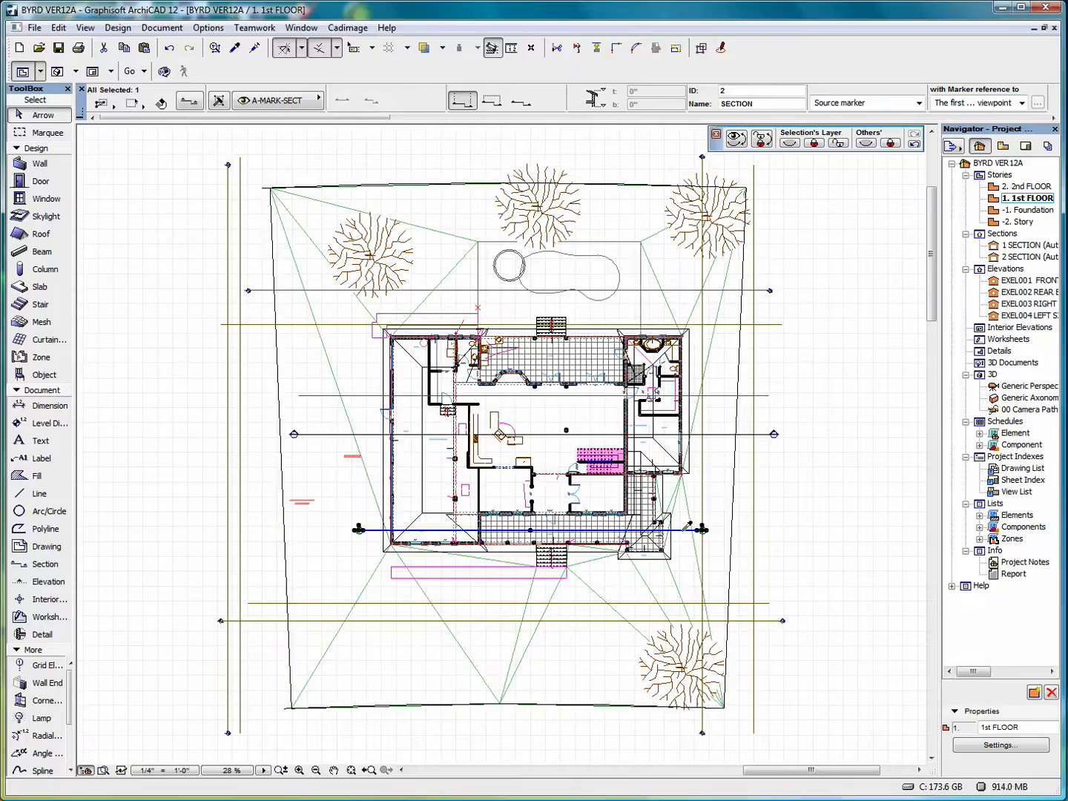
alt+click(683, 530)
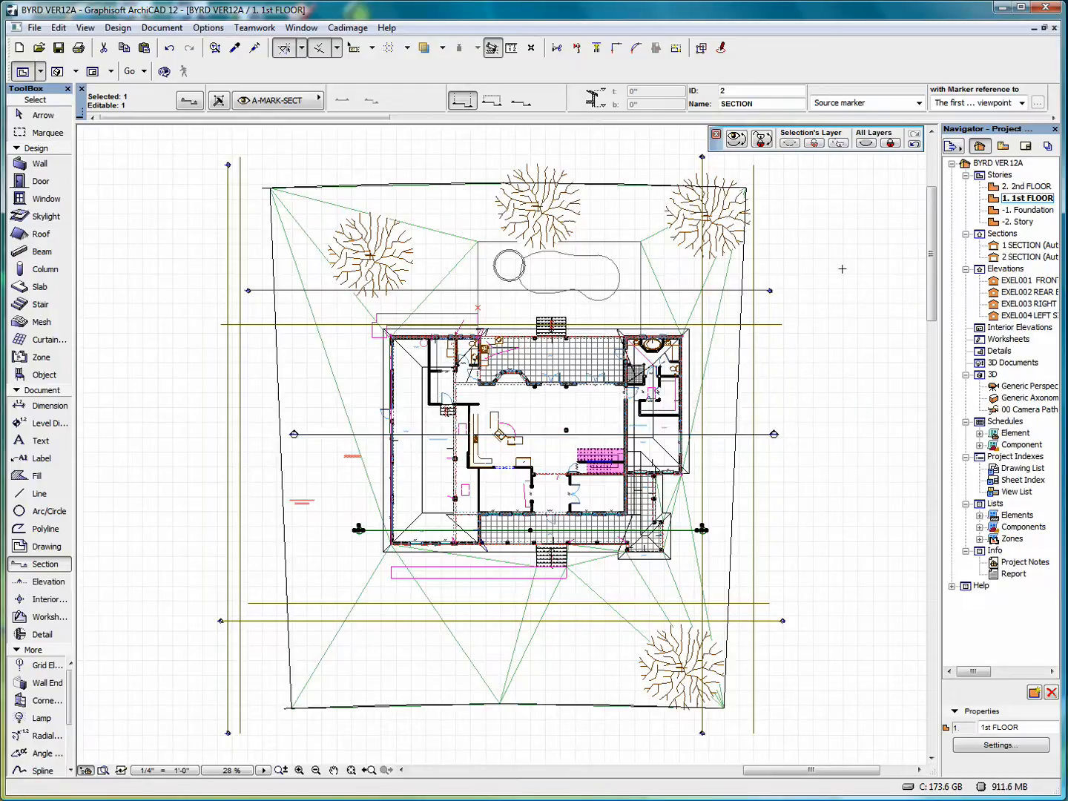
click(43, 114)
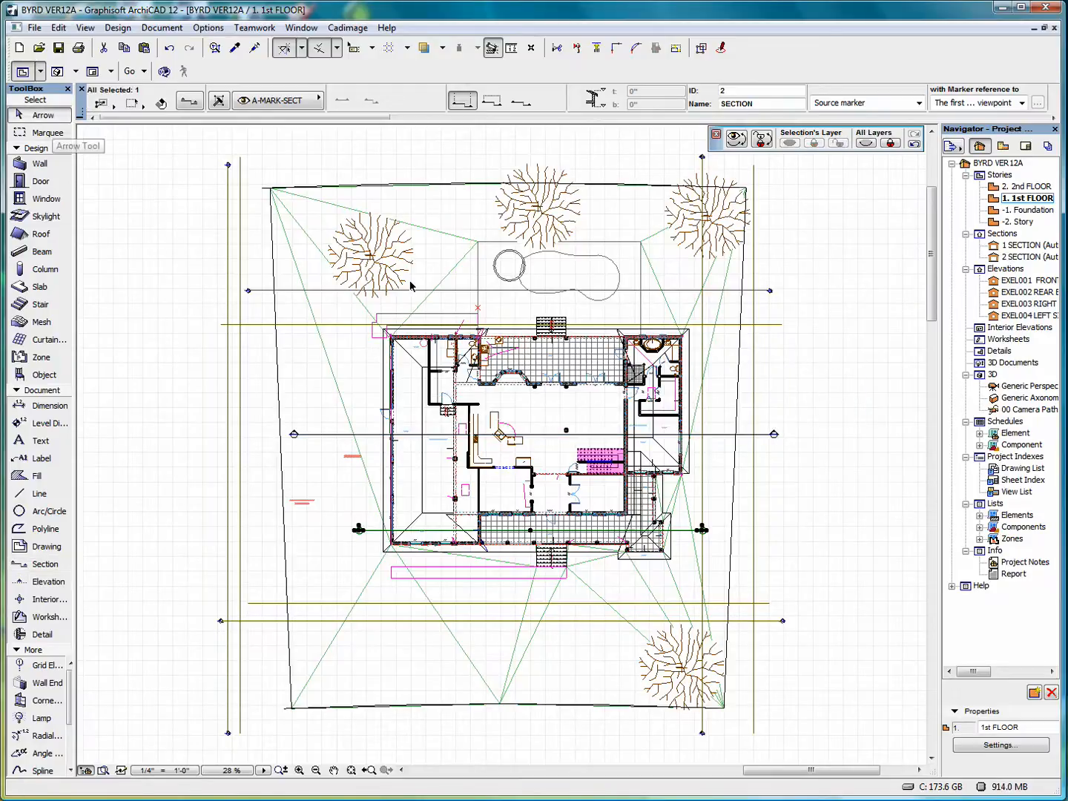
click(771, 437)
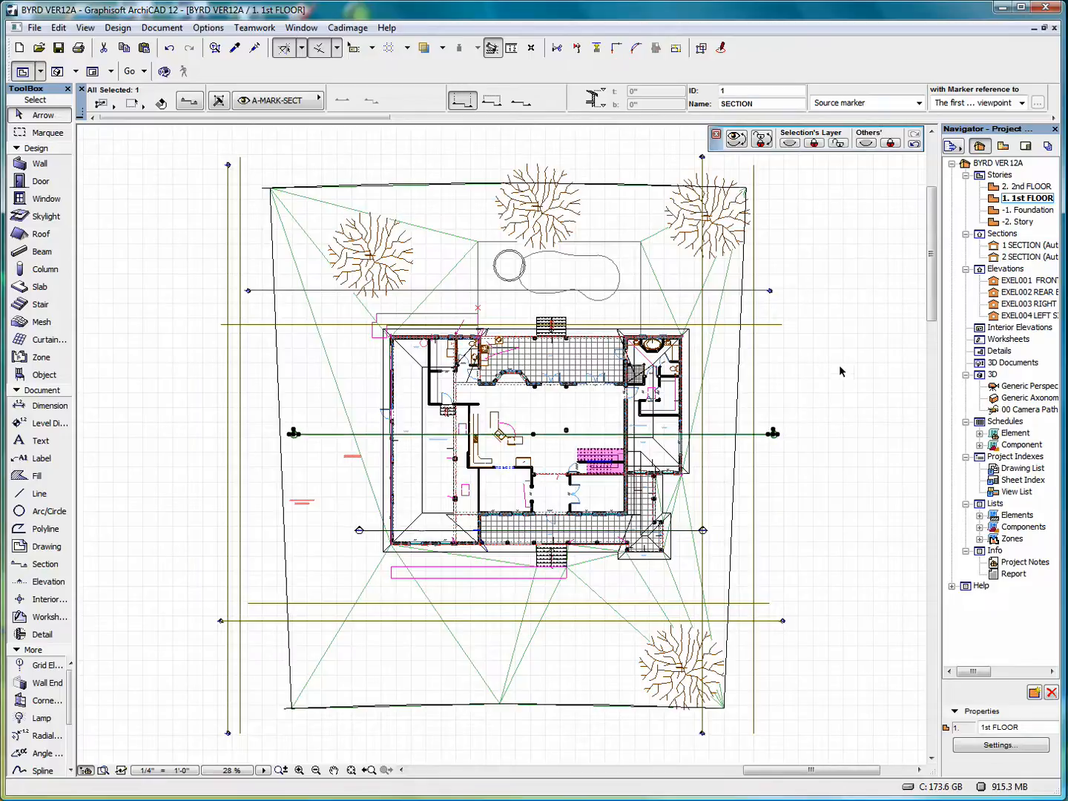
Open section 1 from its plan marker and fit the whole drawing in the window
right_click(817, 334)
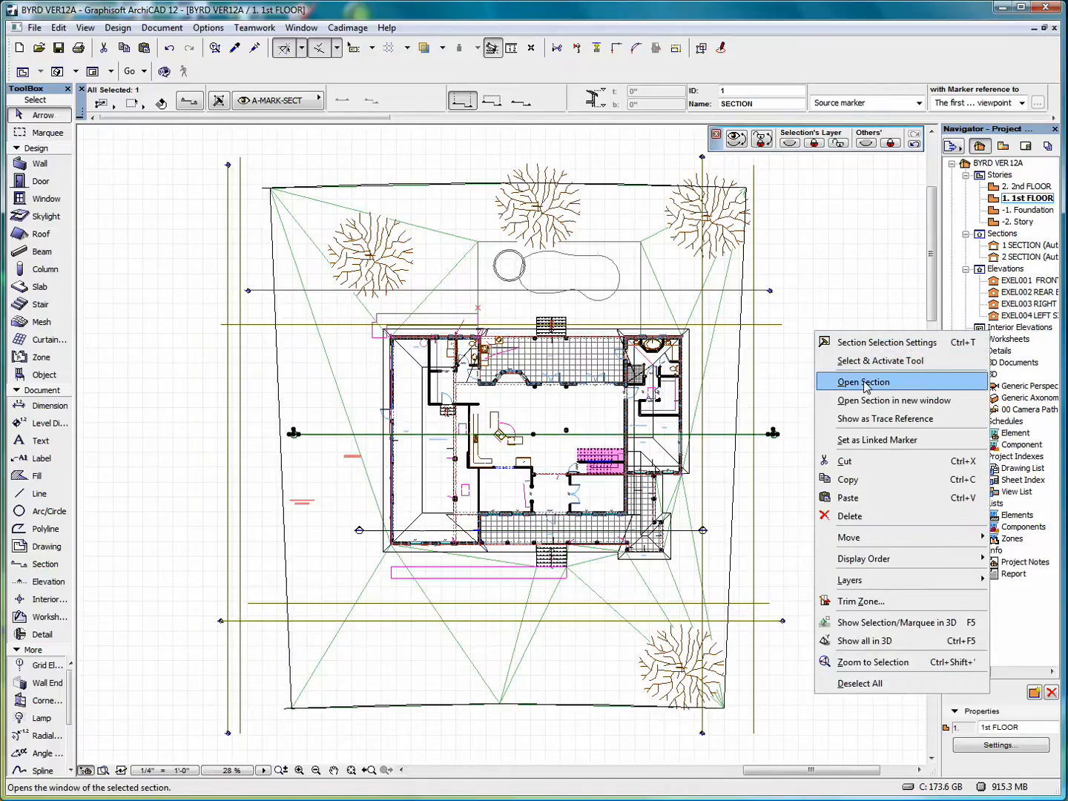
click(864, 382)
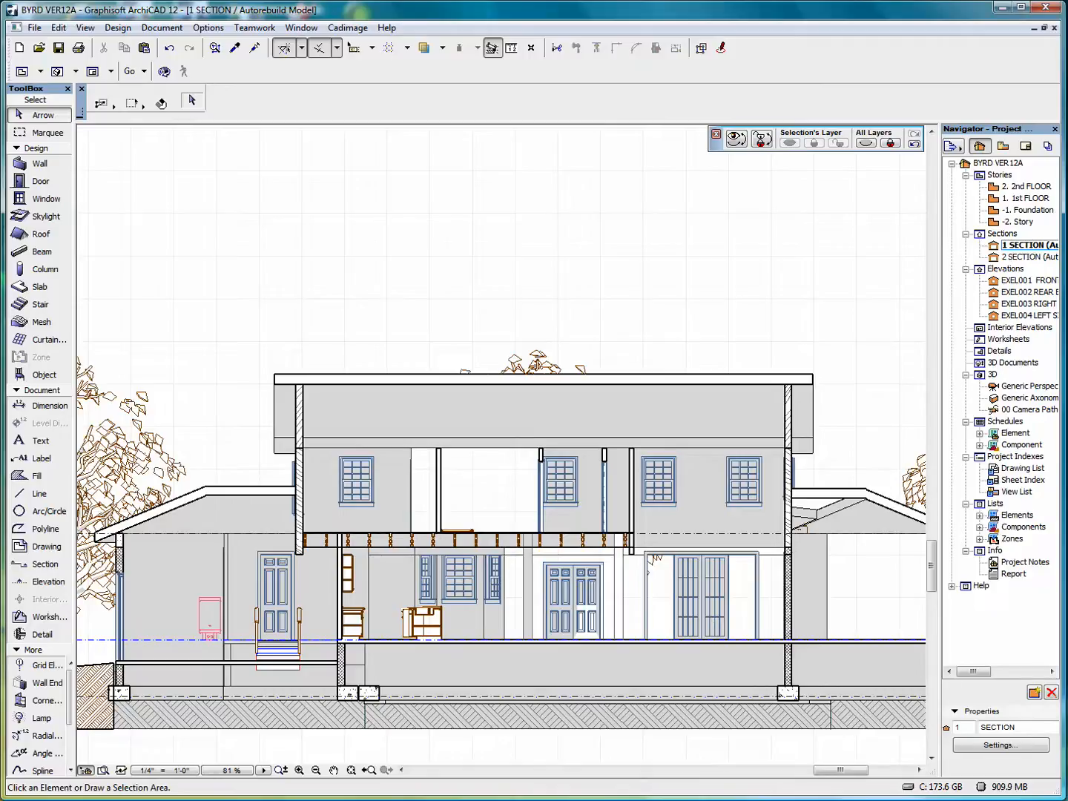
click(351, 771)
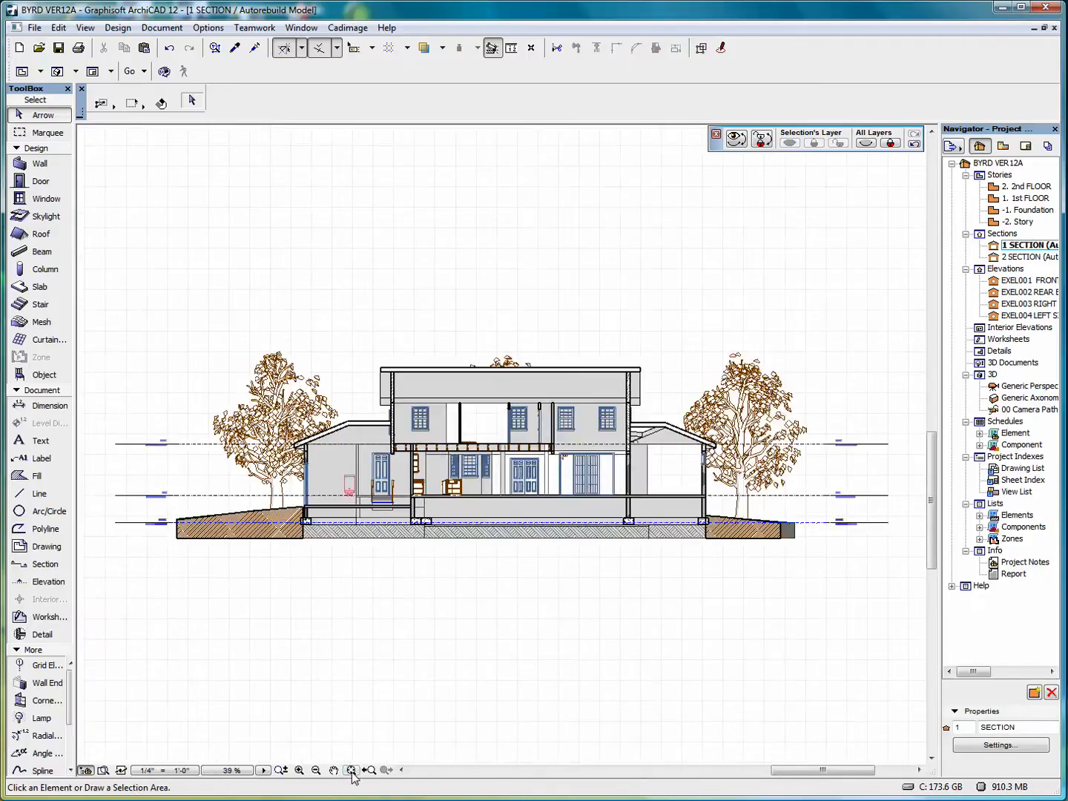
click(487, 623)
click(488, 624)
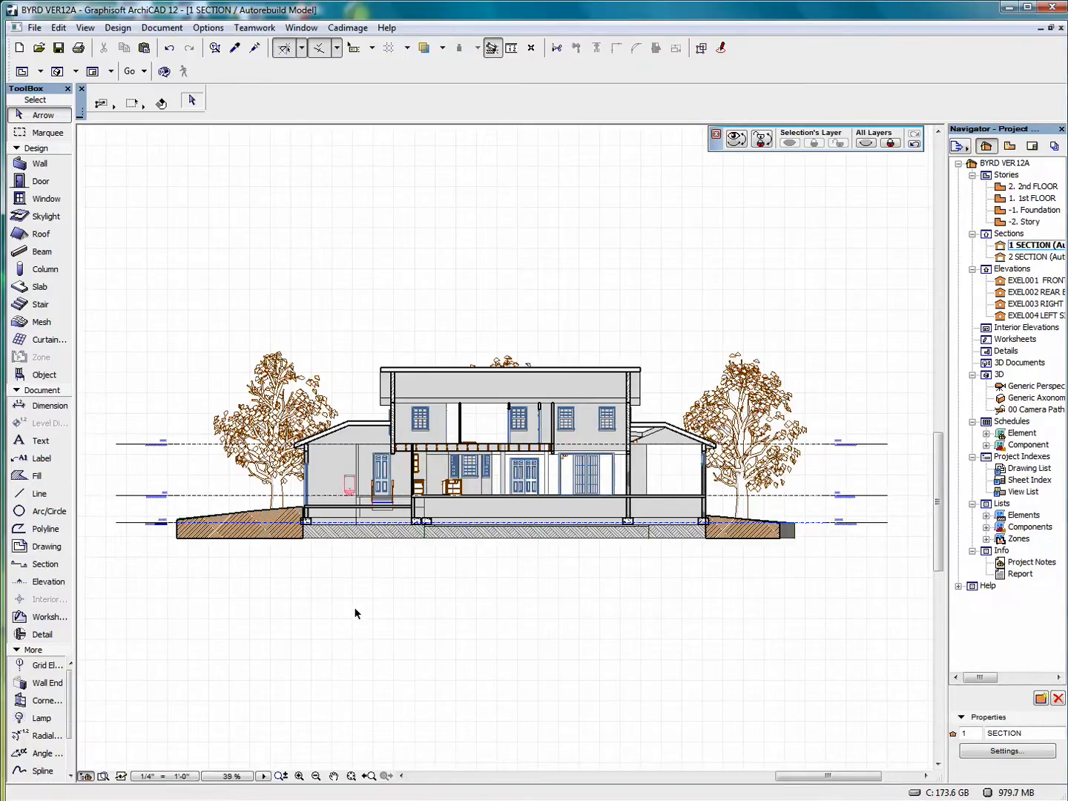
Change section 1's status to Drawing in its section settings and return to the Arrow tool
right_click(522, 175)
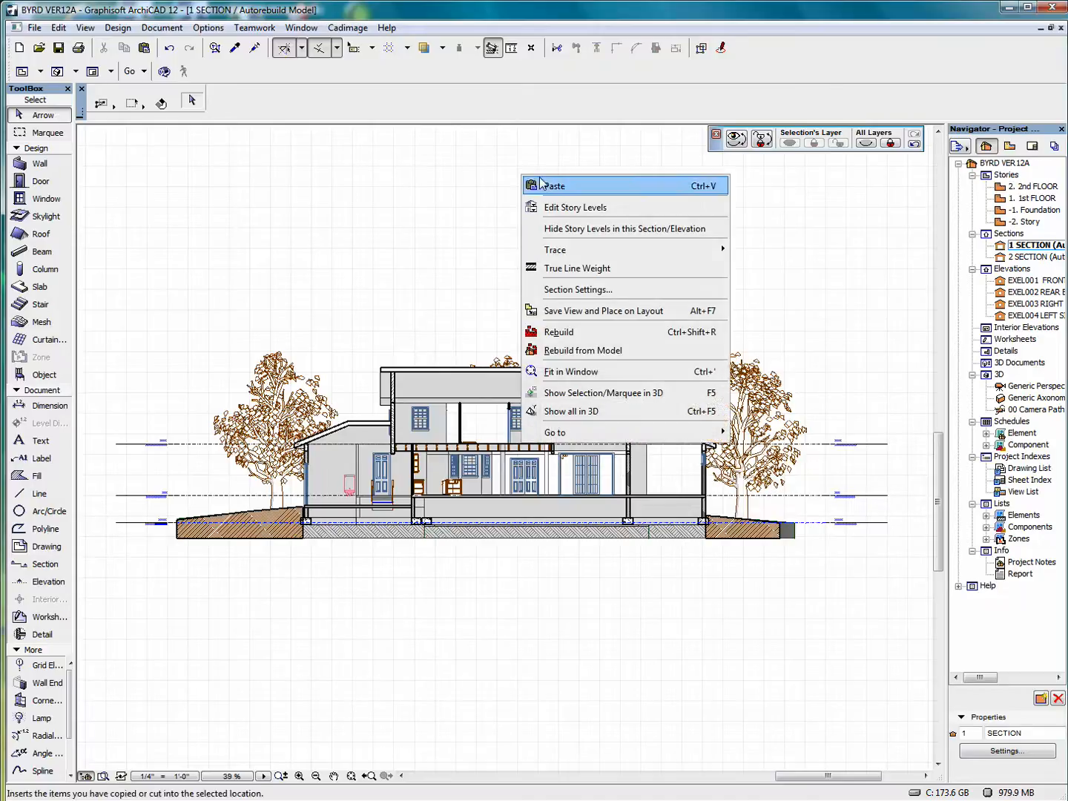
click(593, 290)
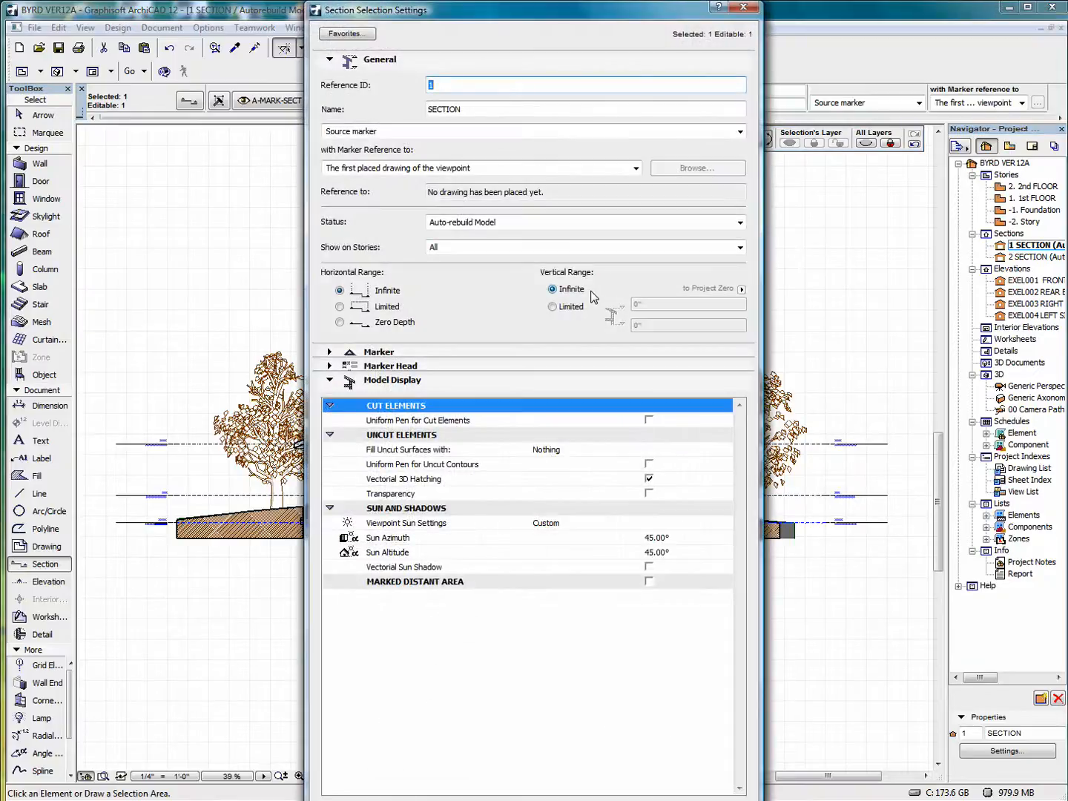
click(740, 223)
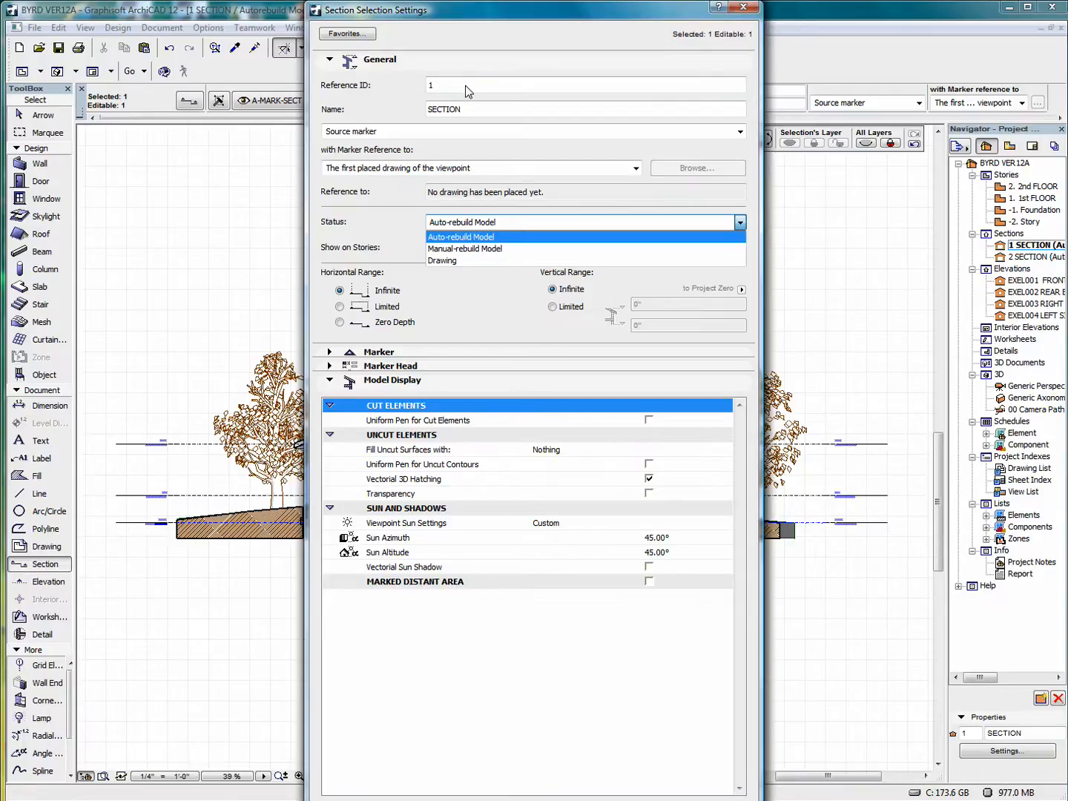
click(489, 263)
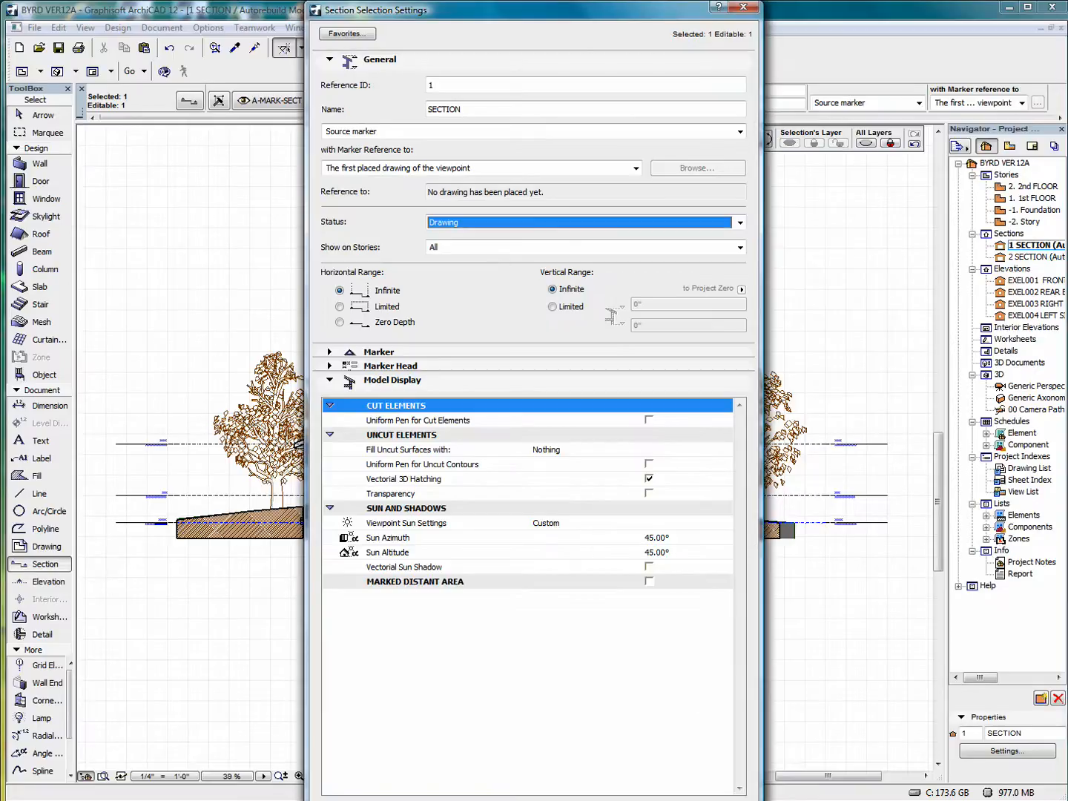
key(Return)
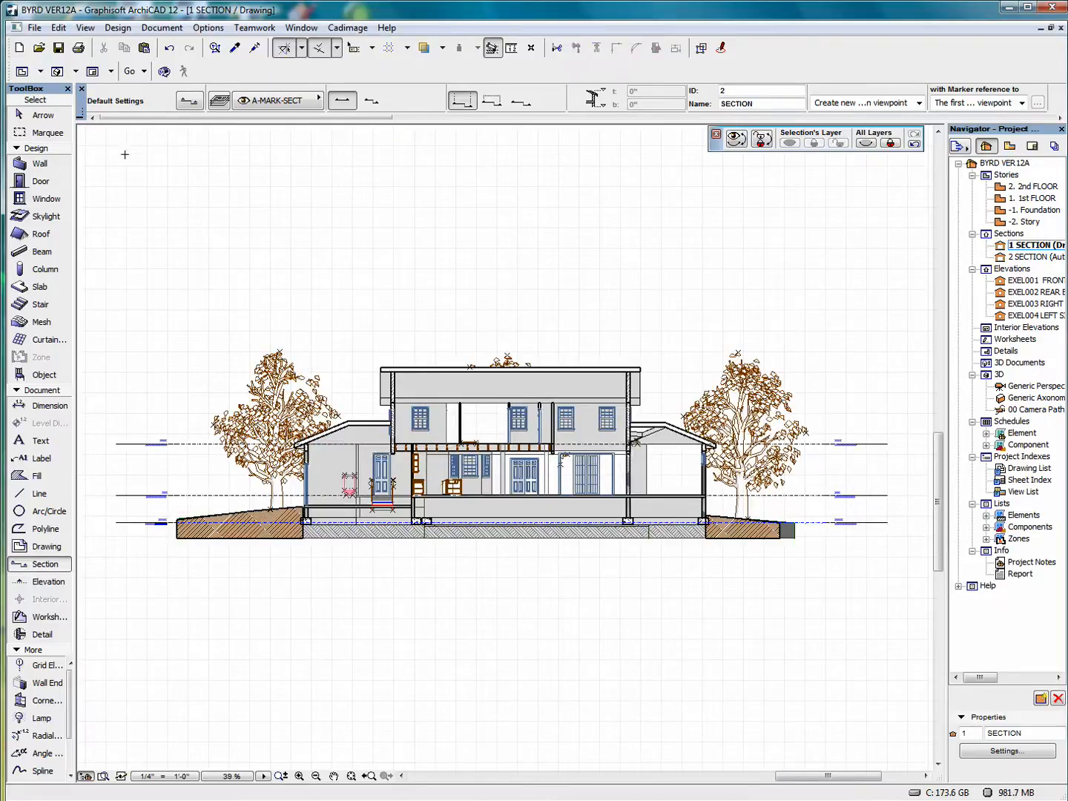
click(35, 116)
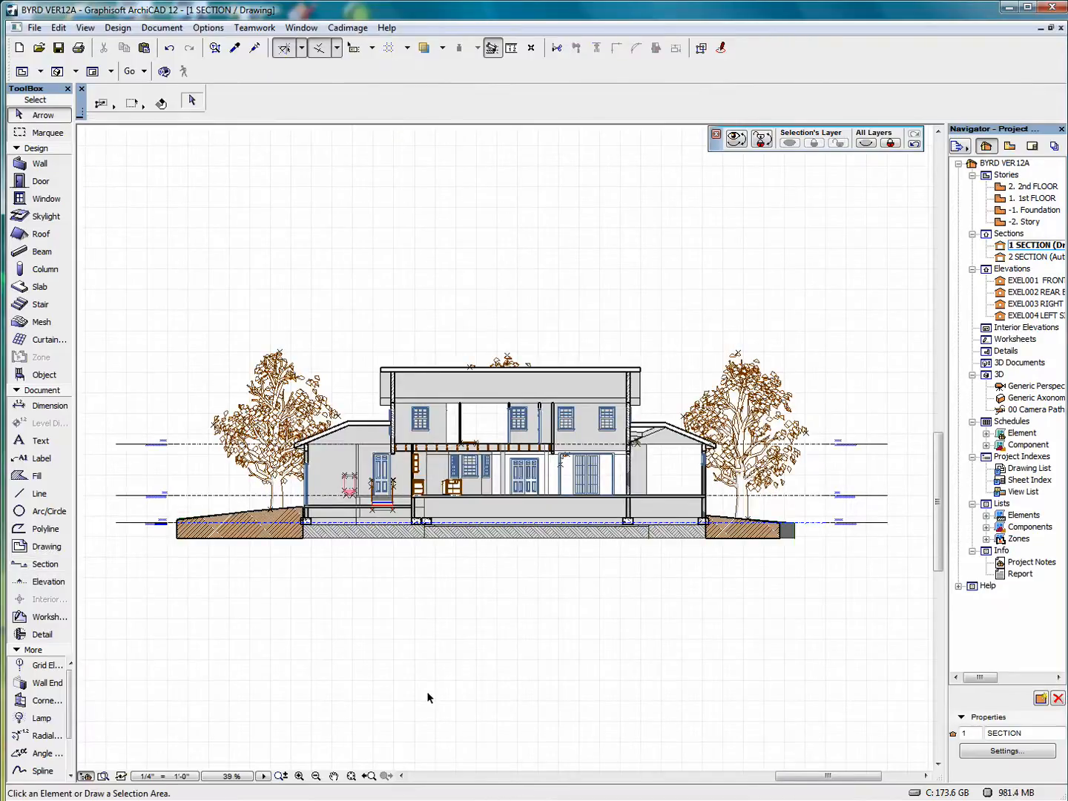
scroll(501, 568, up, 3)
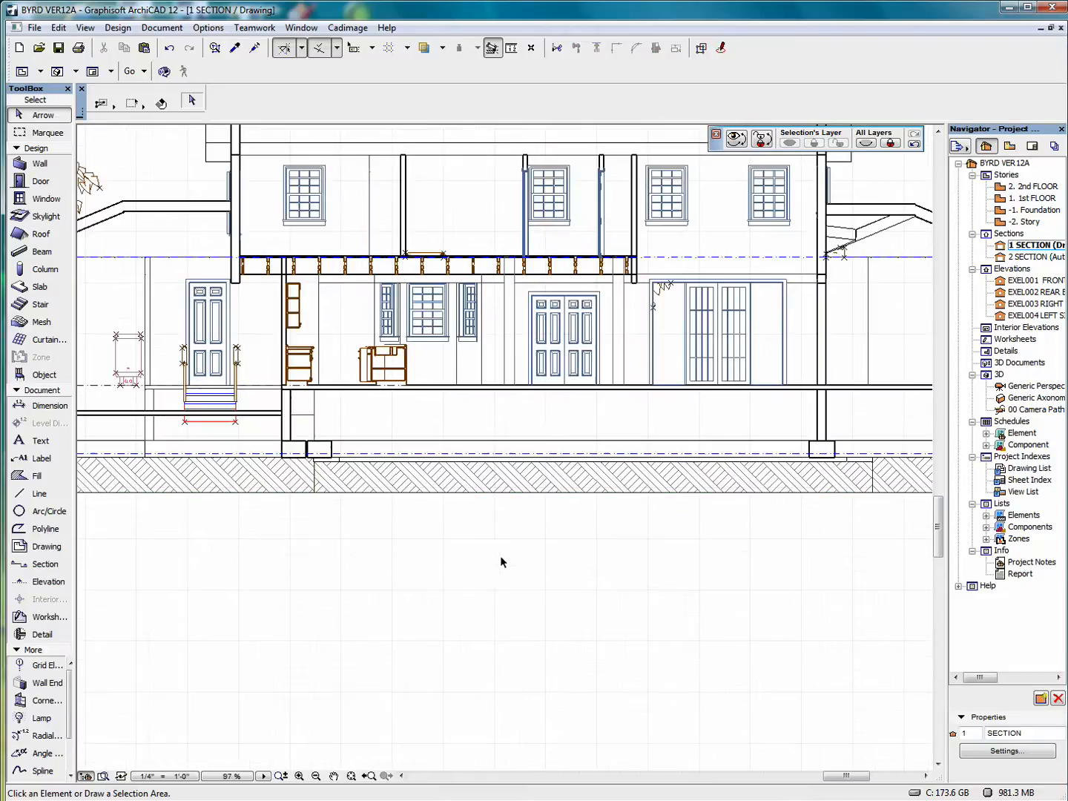
click(632, 299)
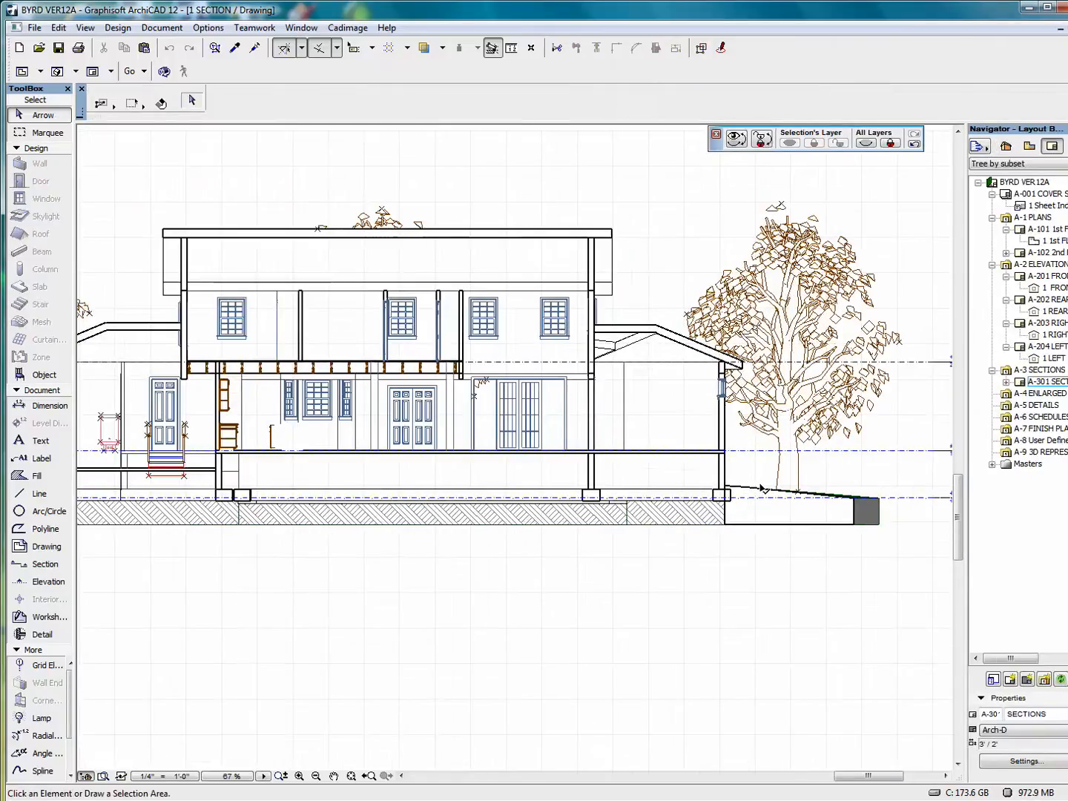
scroll(751, 454, up, 3)
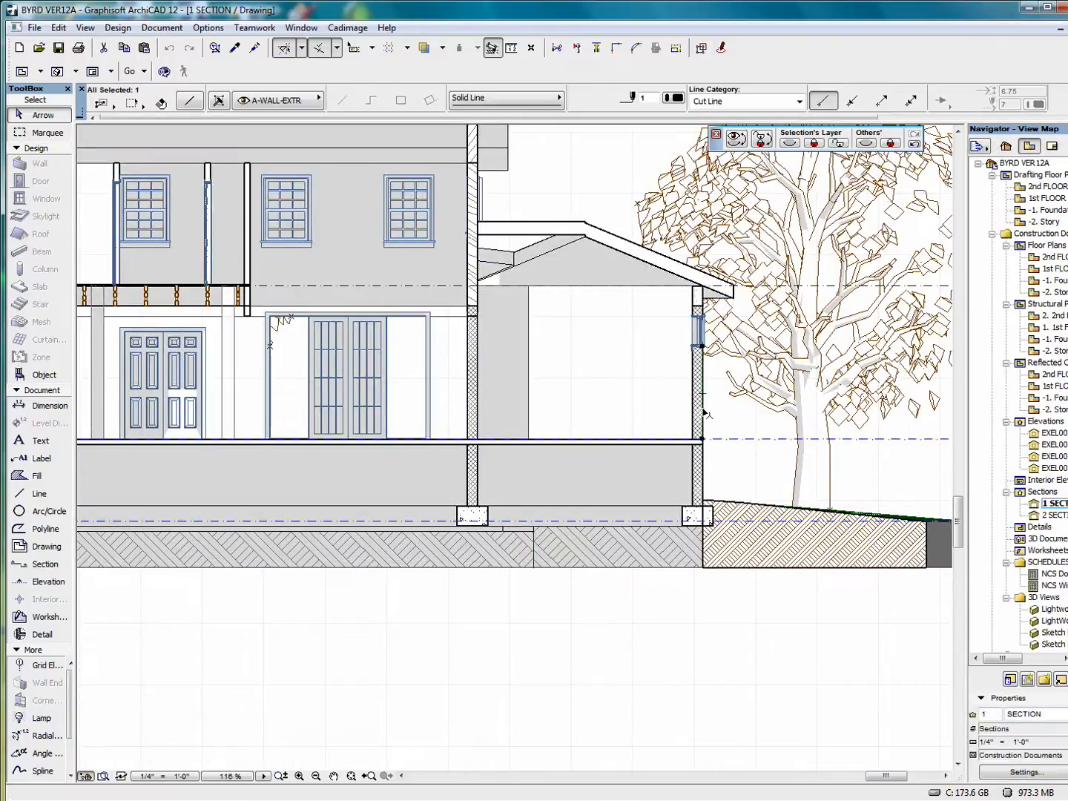
click(705, 410)
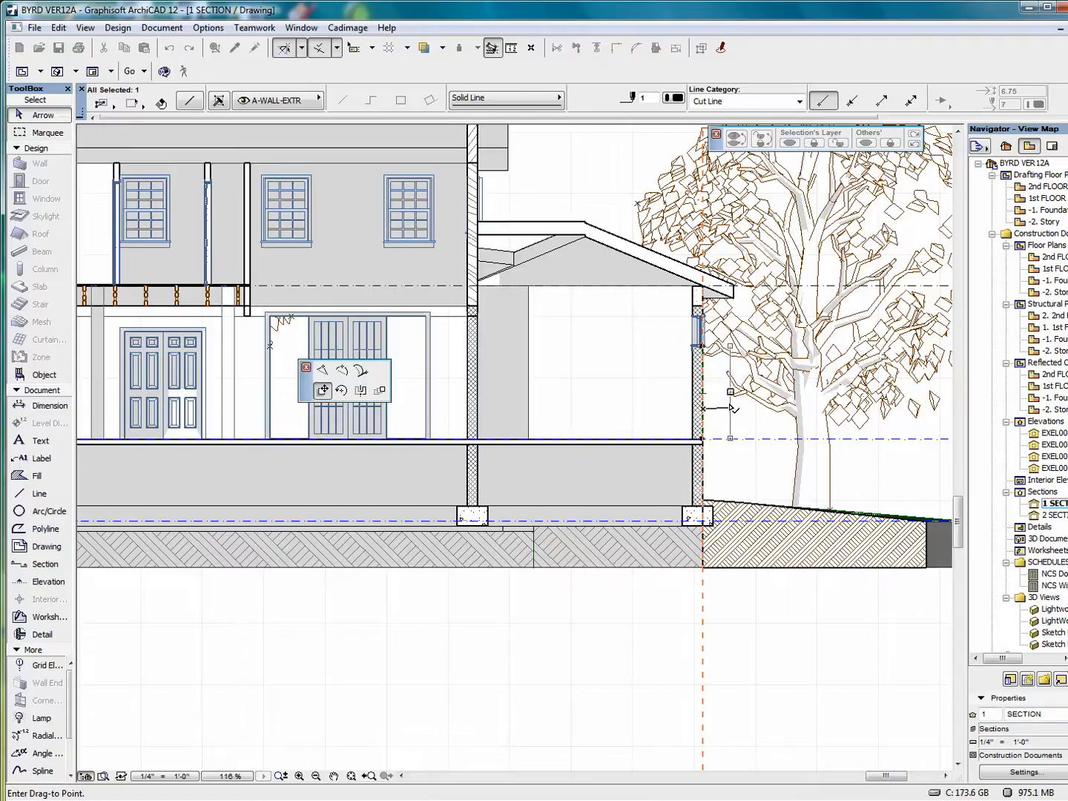
right_click(720, 408)
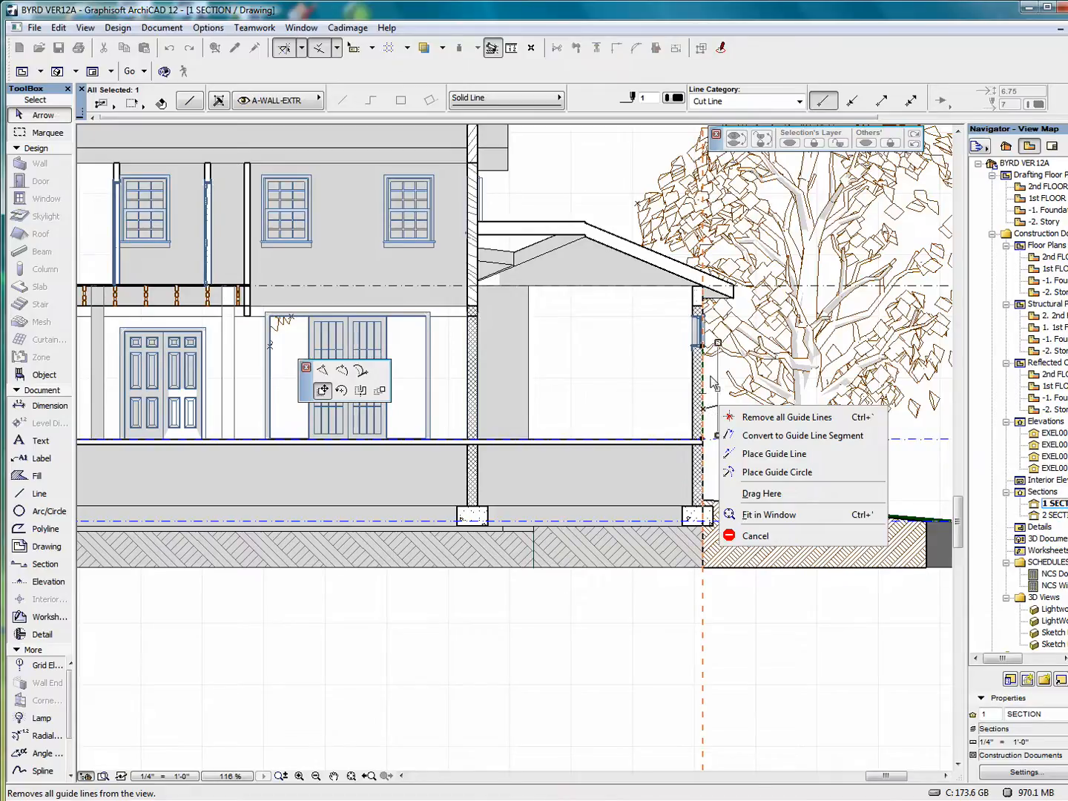
click(768, 536)
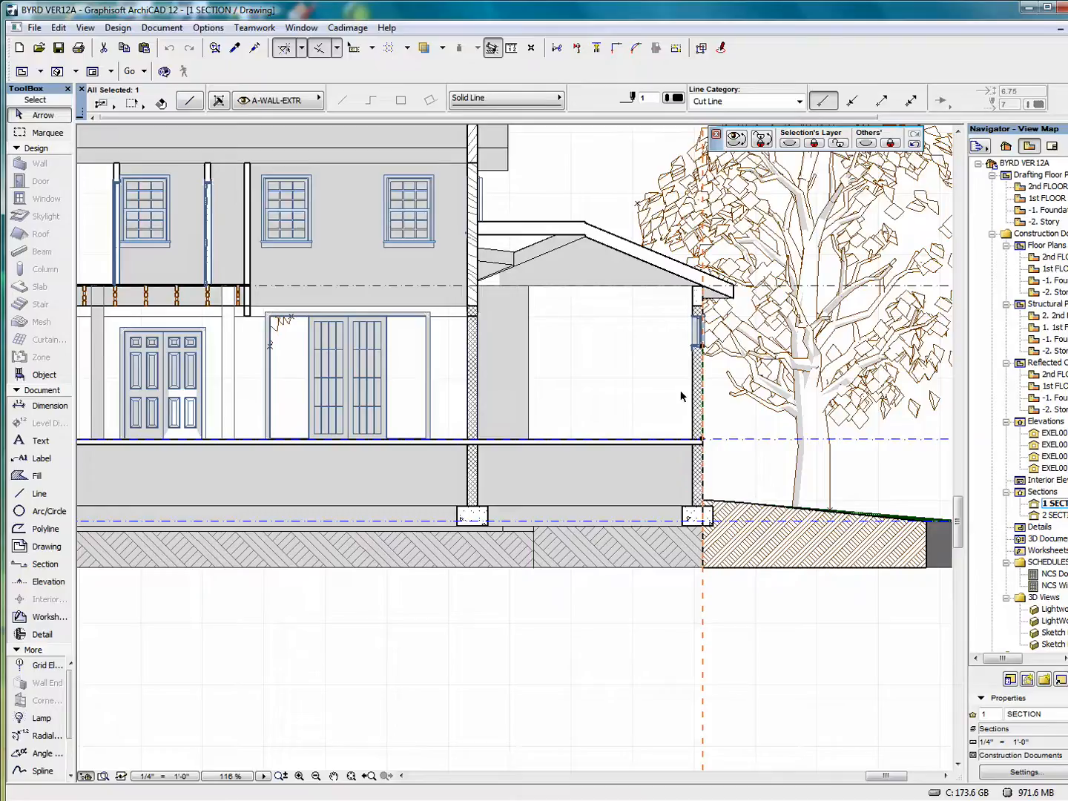
scroll(566, 375, up, 3)
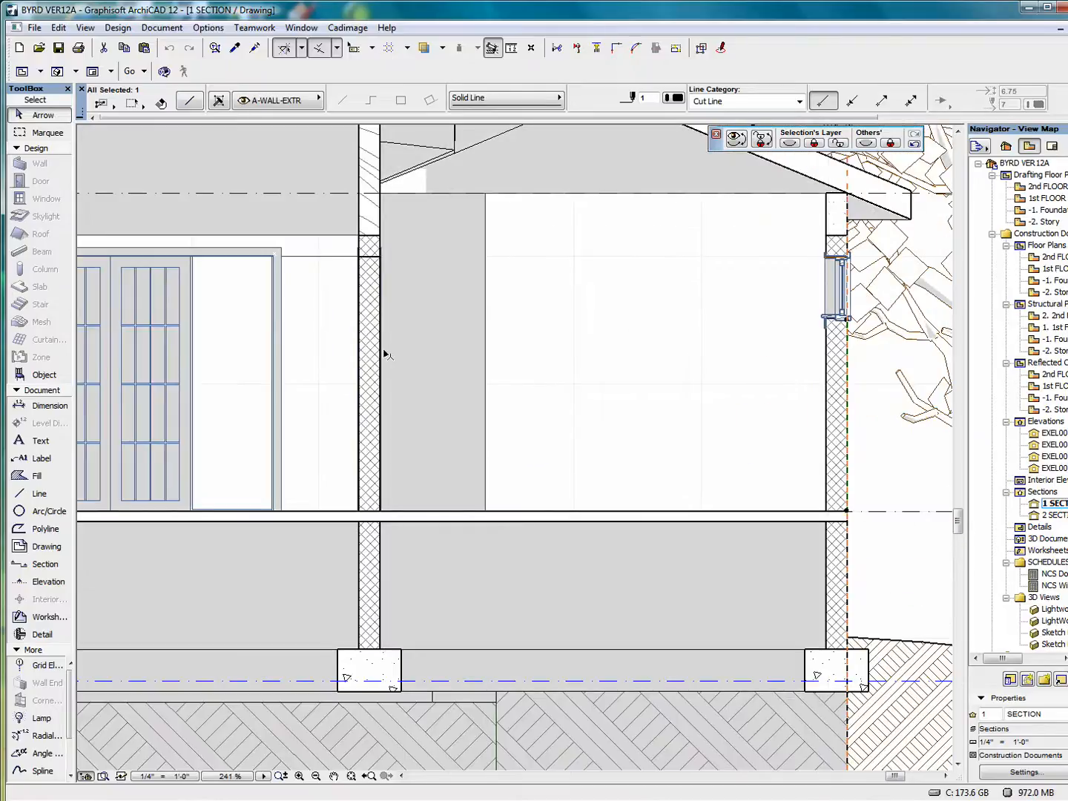
click(382, 359)
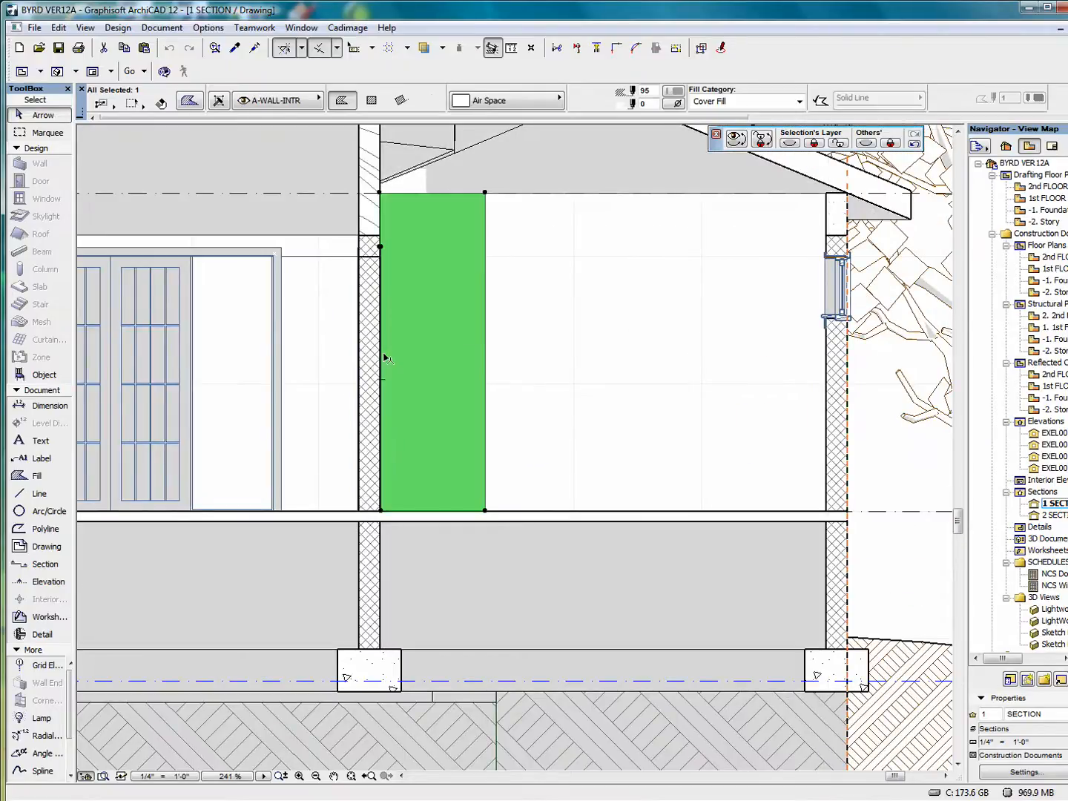
click(358, 363)
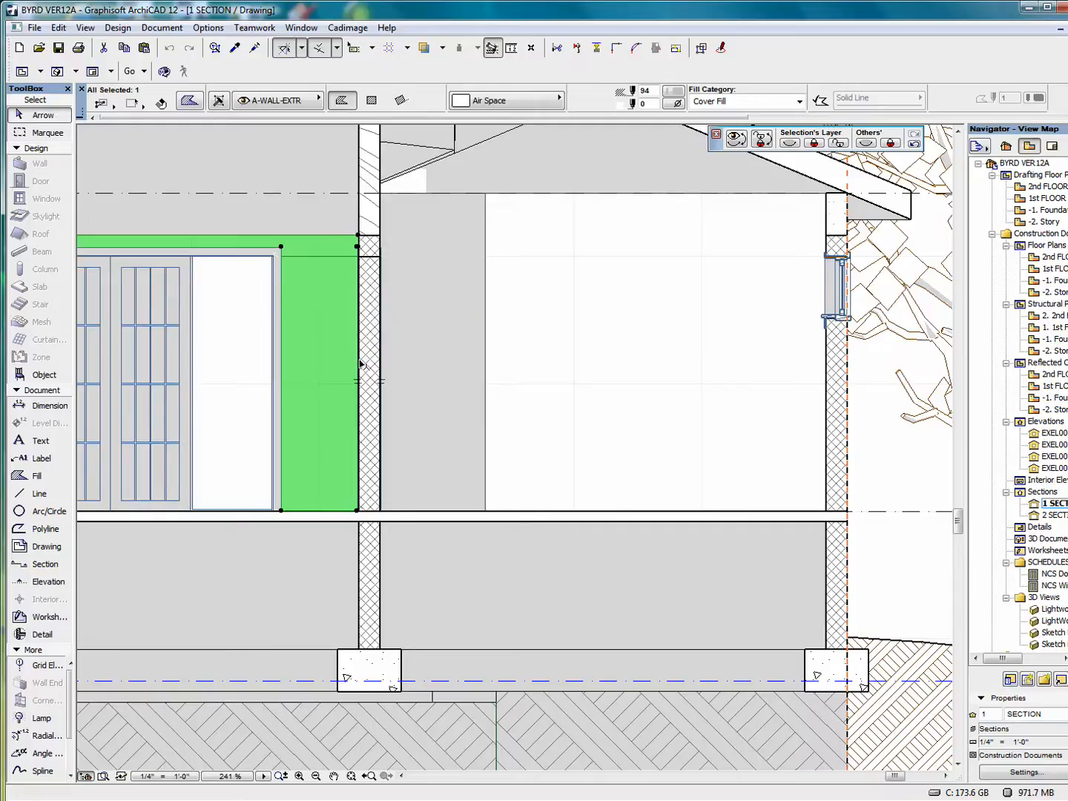
click(358, 362)
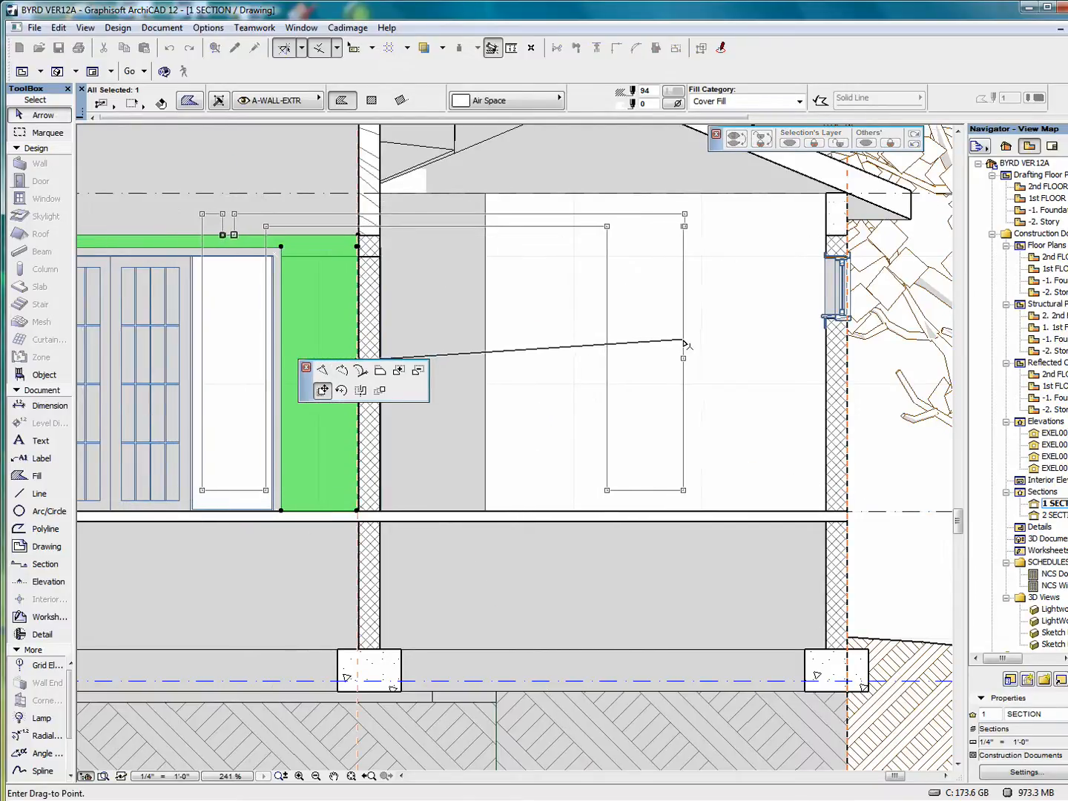
right_click(317, 310)
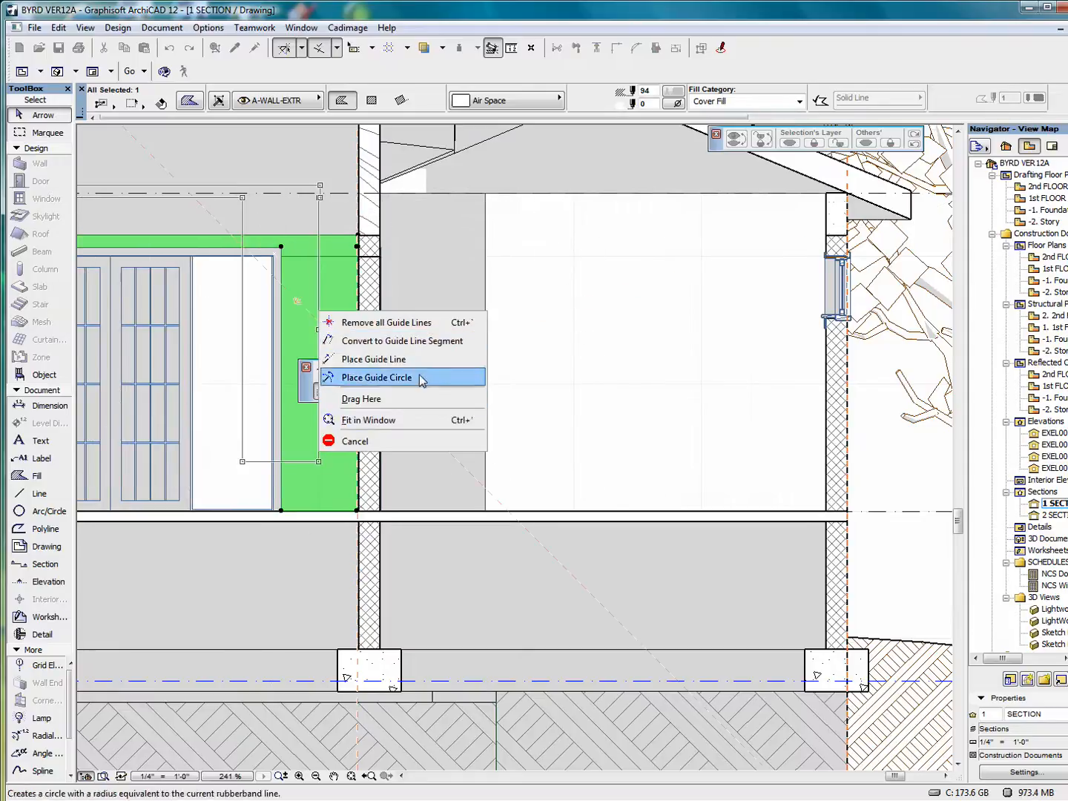
click(434, 440)
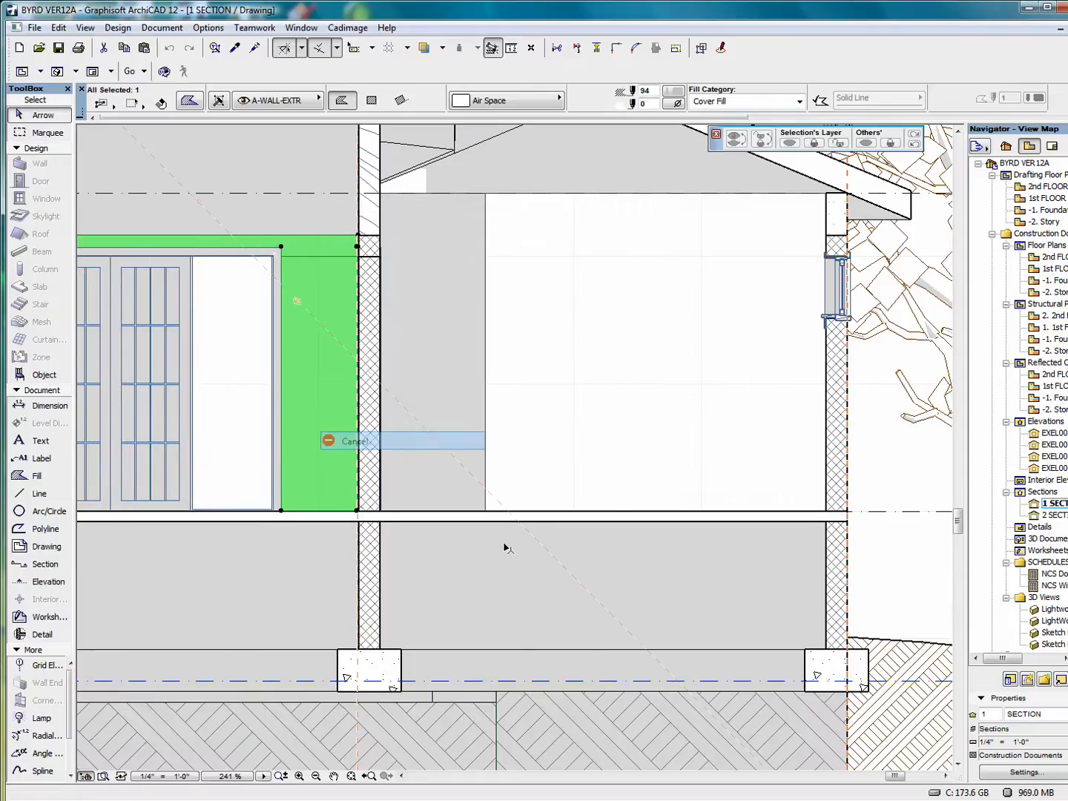
Move the Air Space cover fill under the main floor leftward, away from the interior foundation wall beside the French doors
click(405, 668)
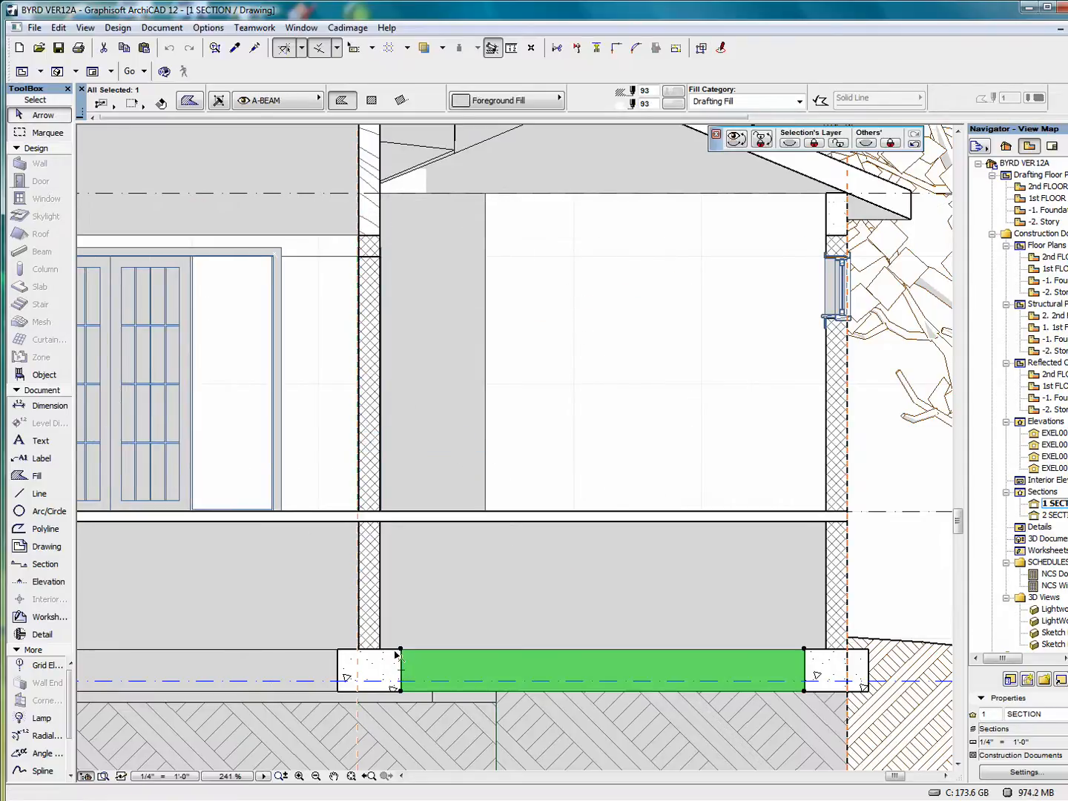
click(398, 653)
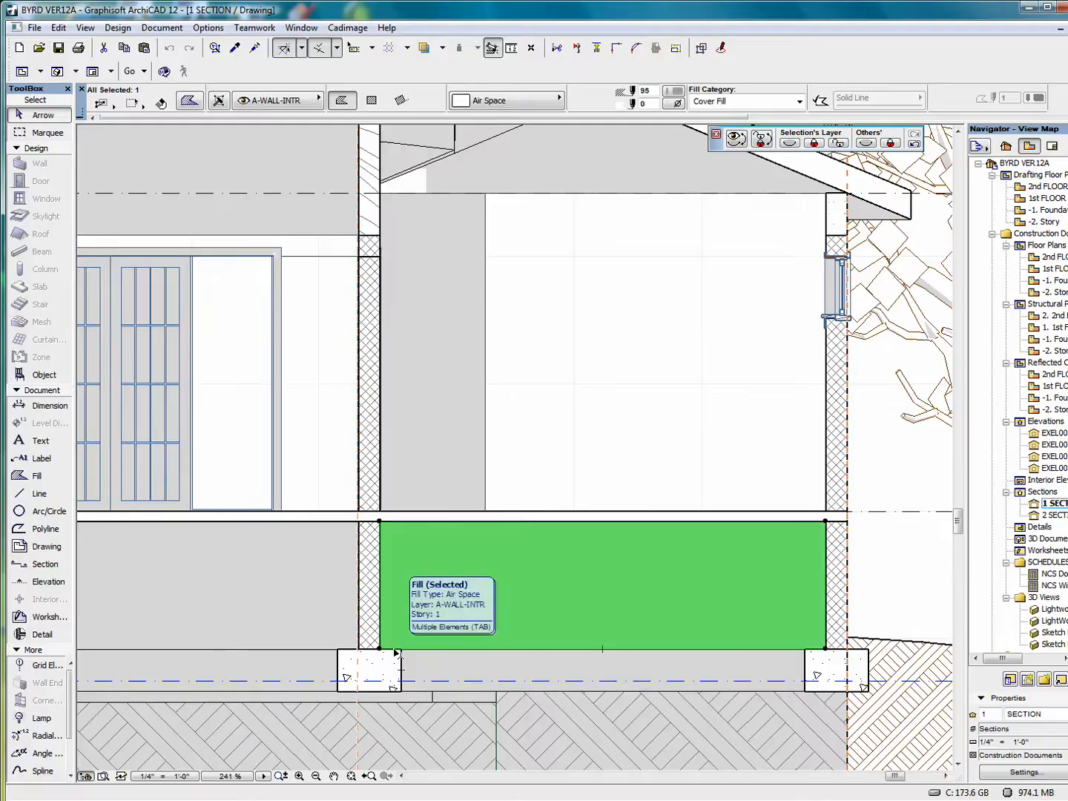
click(360, 584)
click(358, 584)
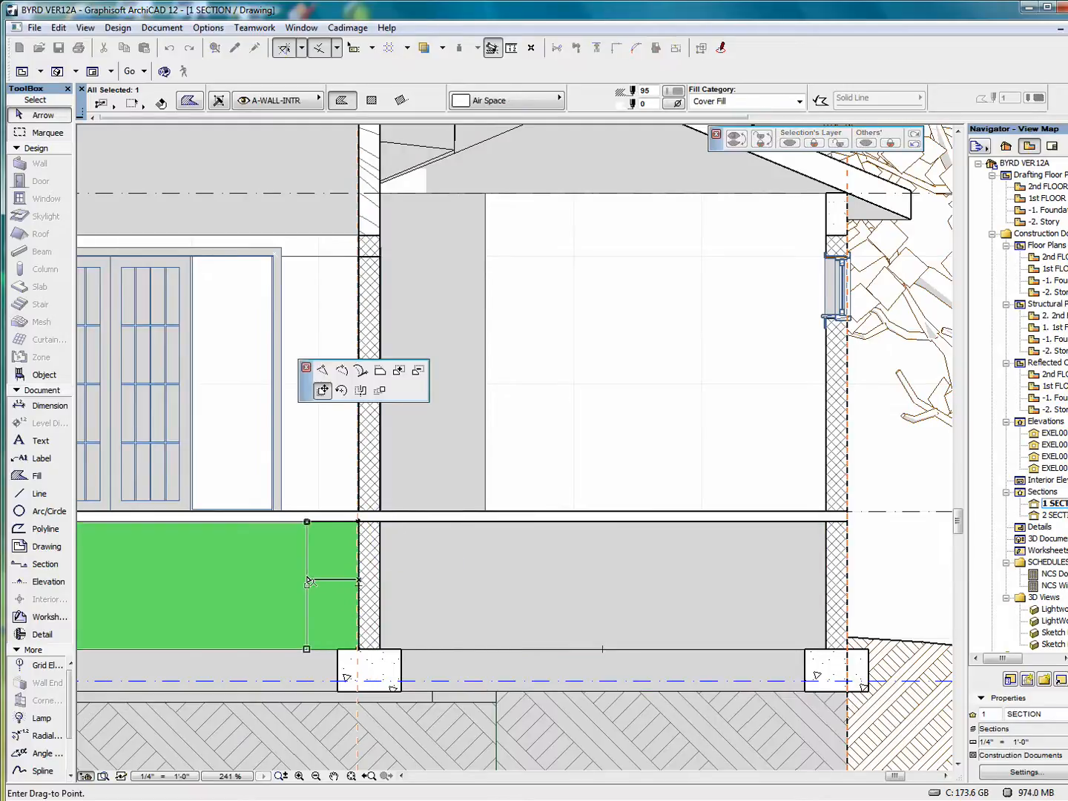
click(315, 582)
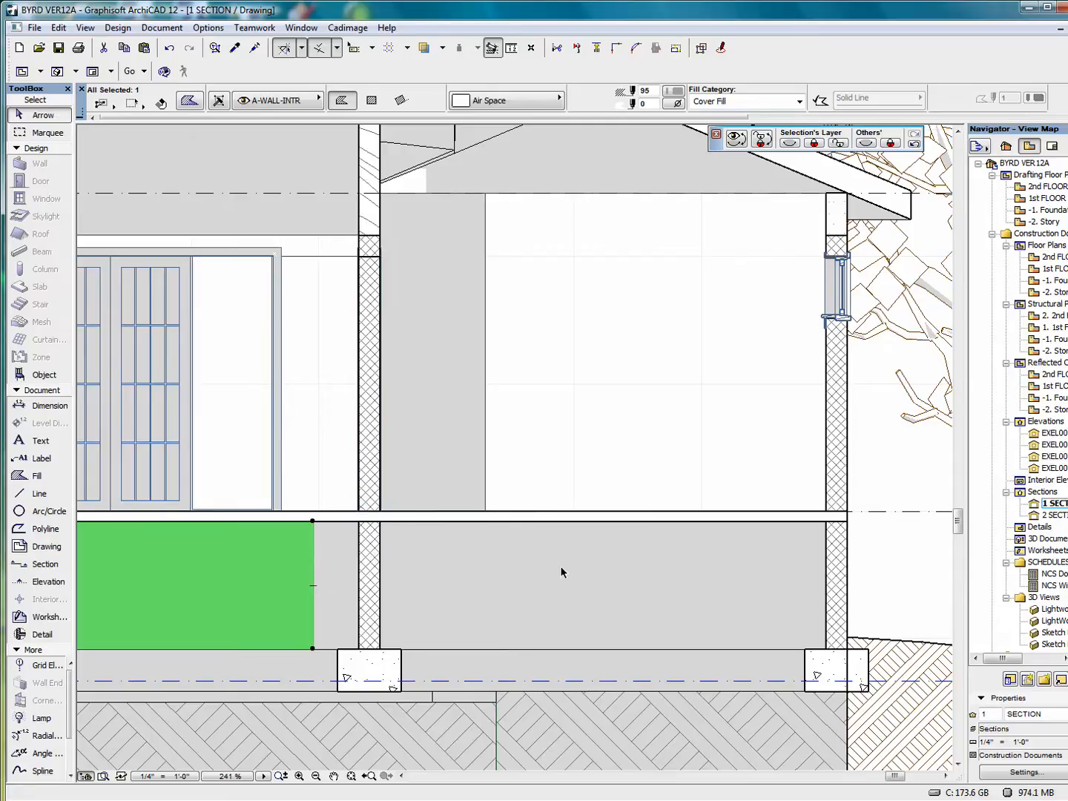
Move the Block Concrete cut fill of the right exterior foundation wall leftward, out of its wall outline
click(845, 558)
click(847, 553)
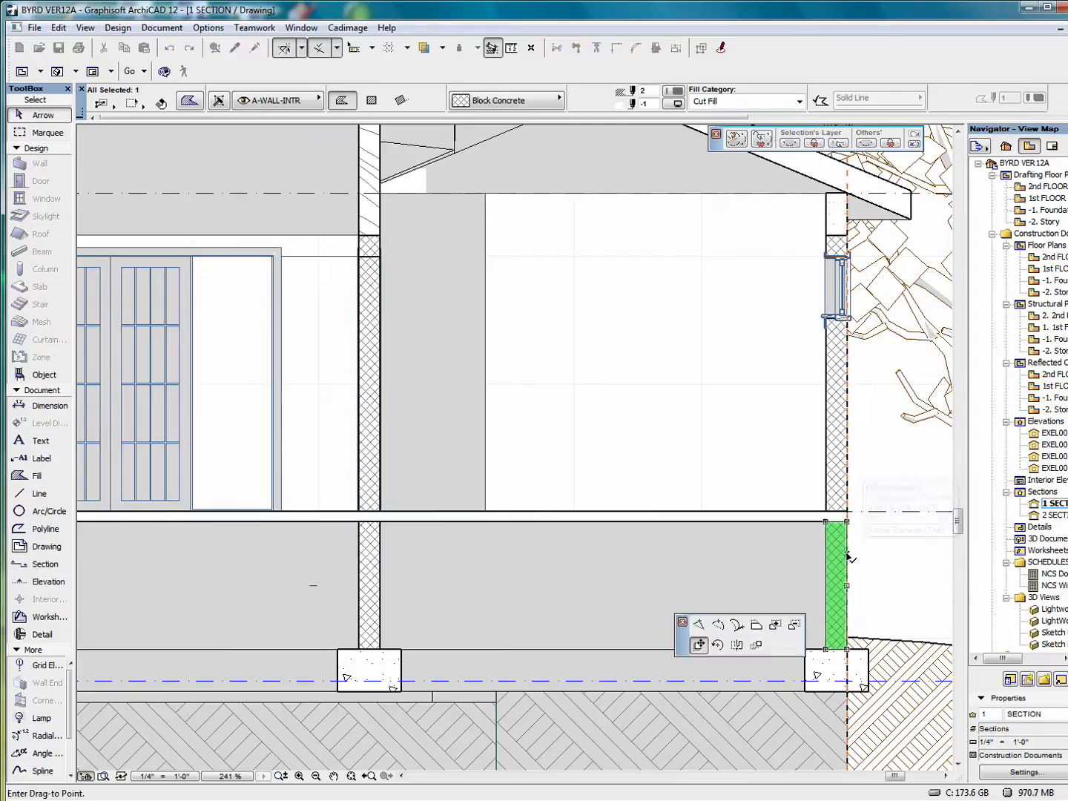
click(742, 553)
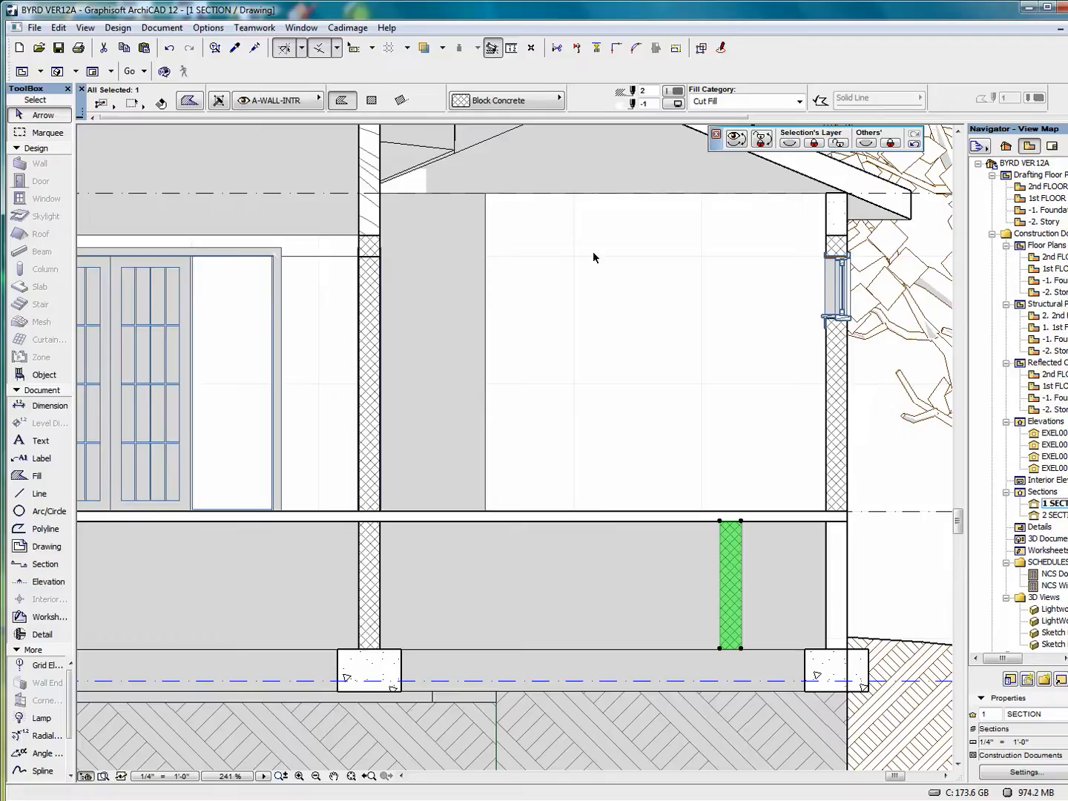
Move the first floor slab's empty cut fill and its lower cut line down below the slab, and clear the selection
click(792, 521)
click(792, 521)
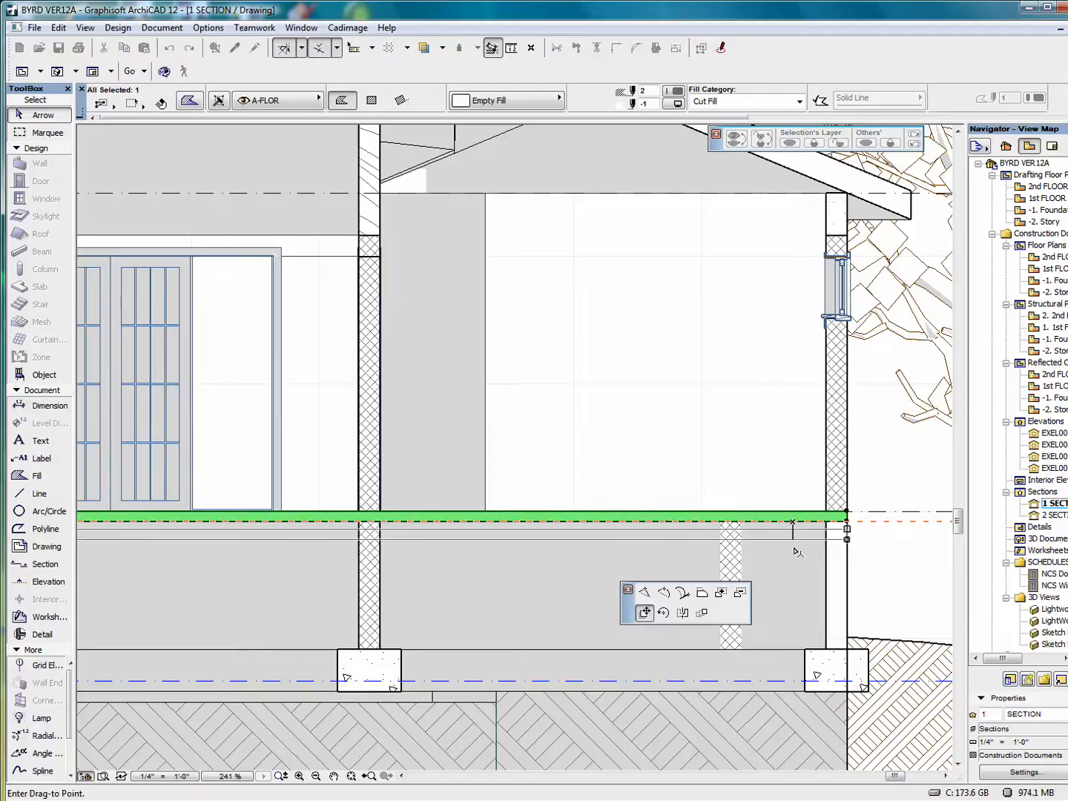
click(793, 563)
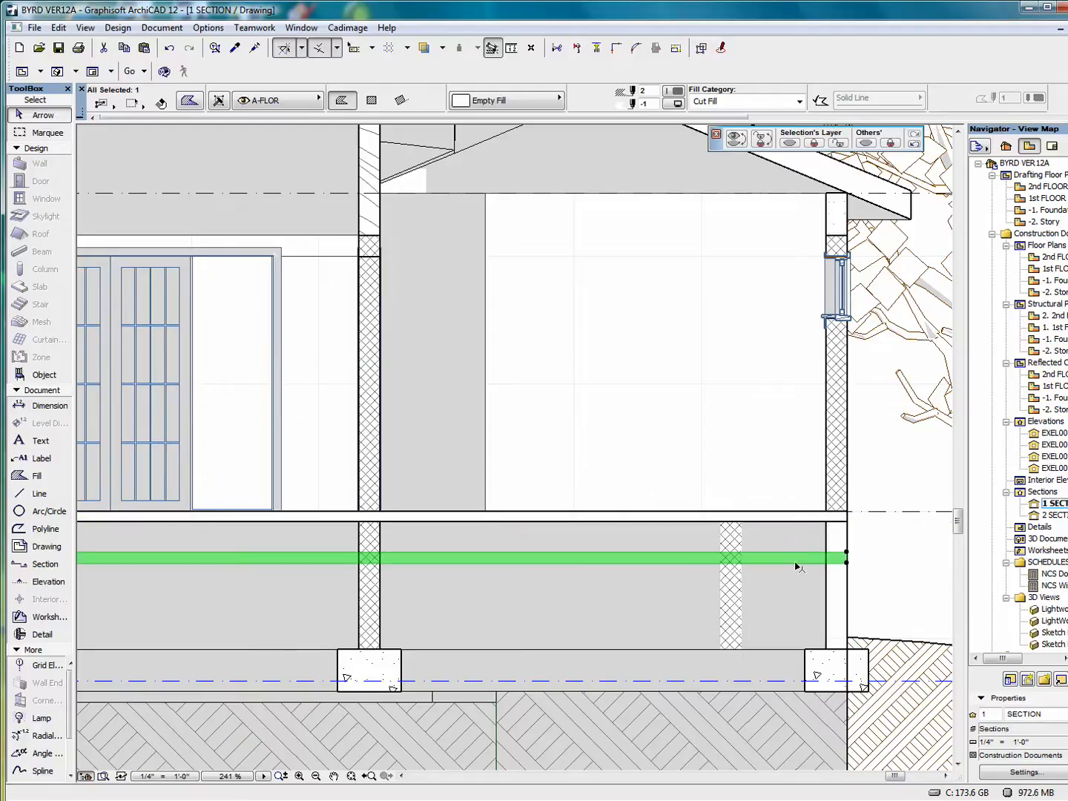
click(774, 521)
click(774, 522)
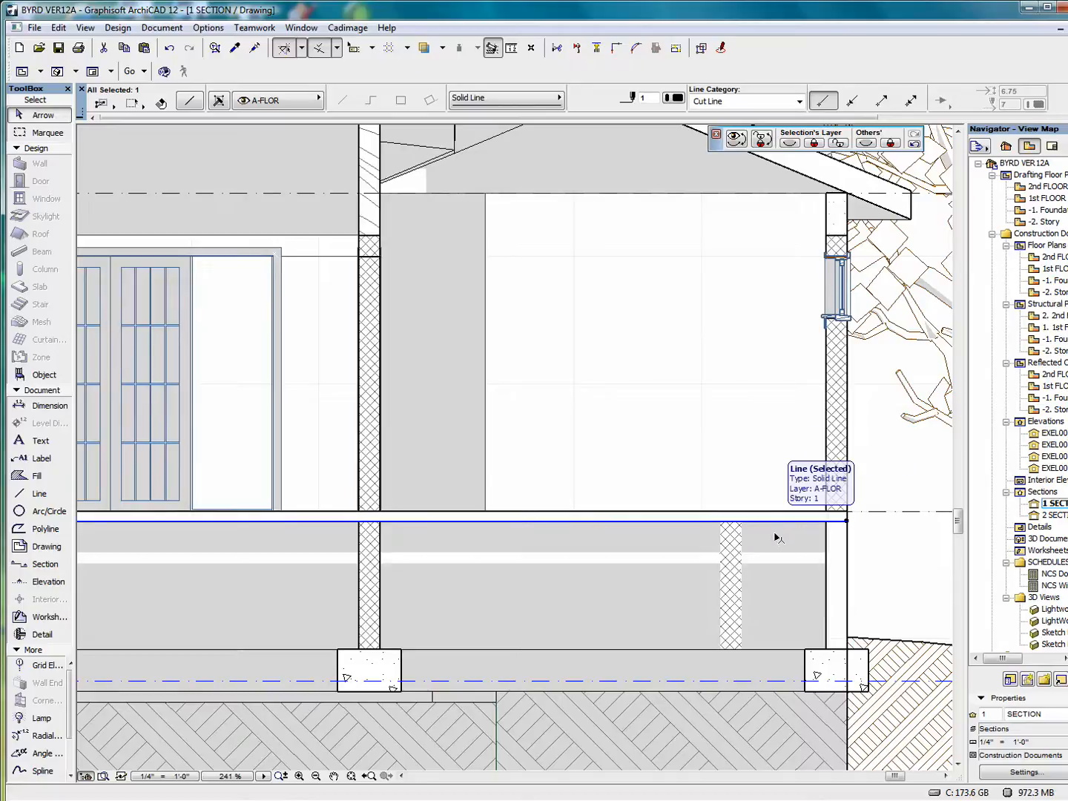
click(776, 540)
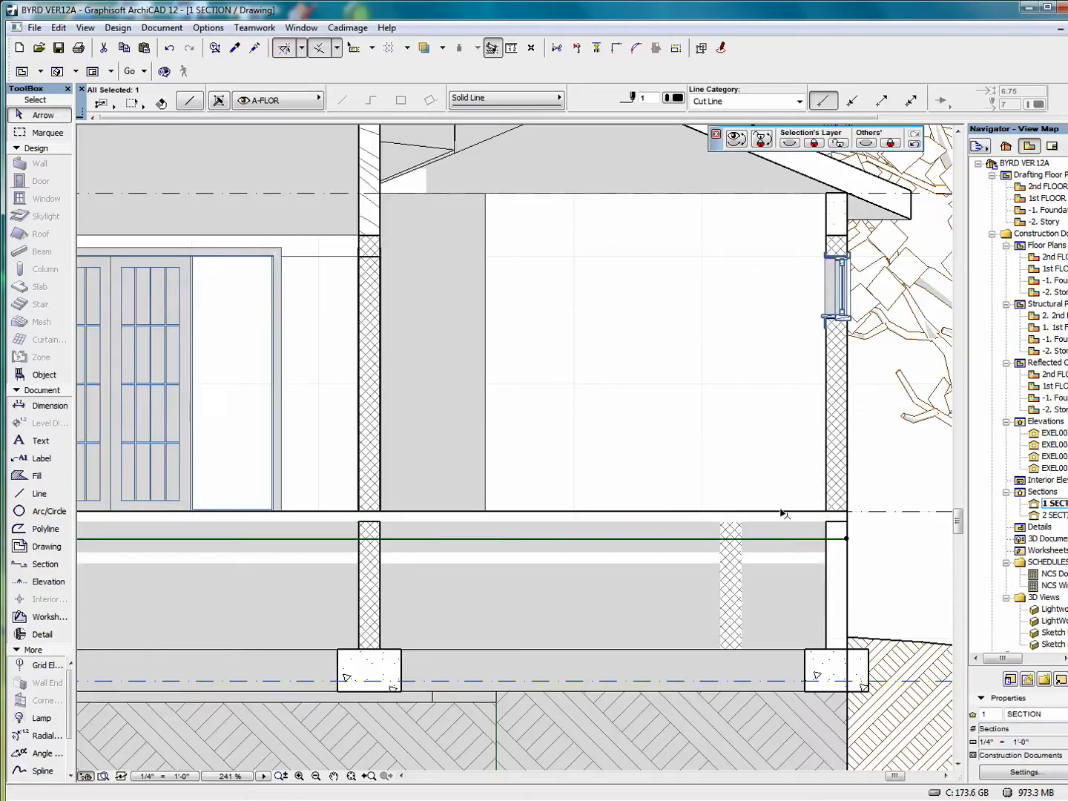
click(779, 486)
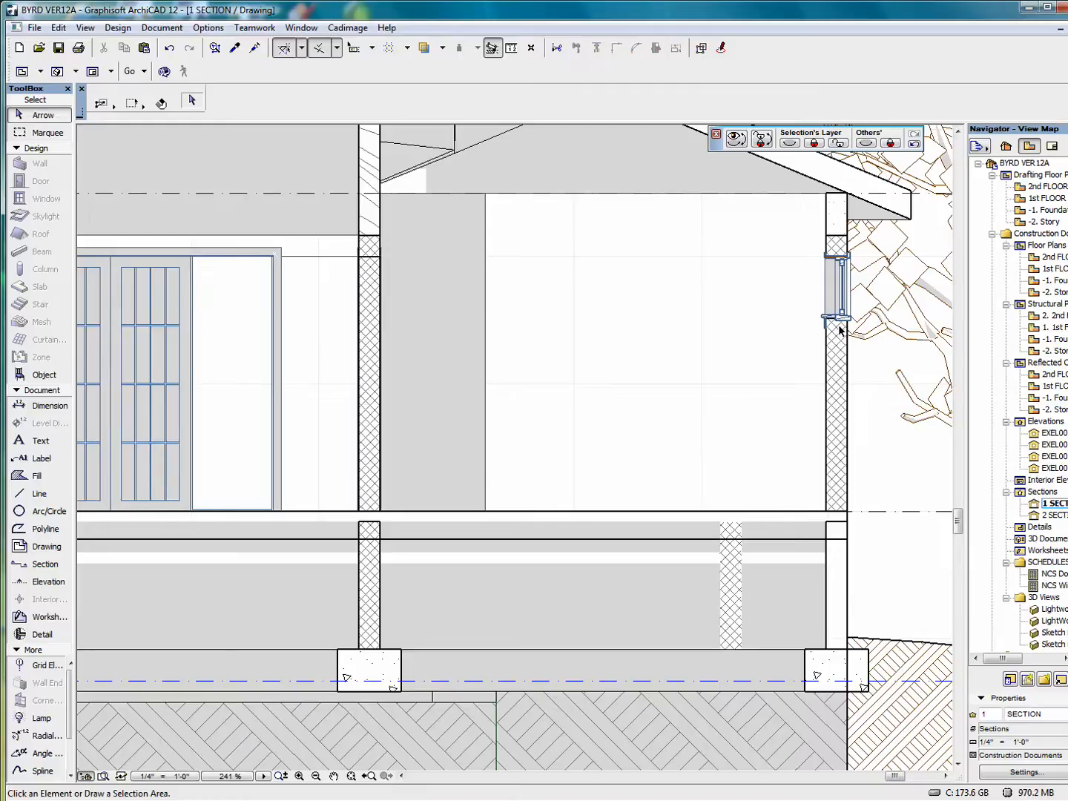
Move the right exterior wall's outer cut line outward and its Block Concrete fill into the room, and deselect everything
click(849, 358)
click(850, 358)
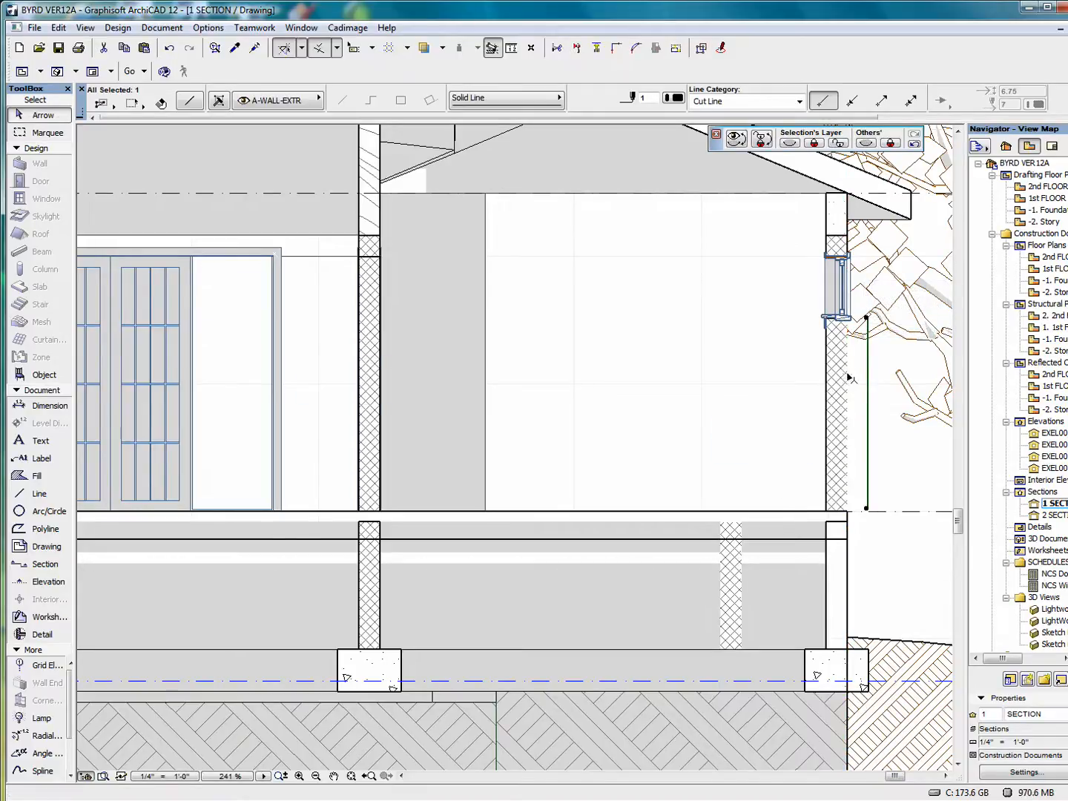
click(839, 374)
click(839, 376)
click(728, 368)
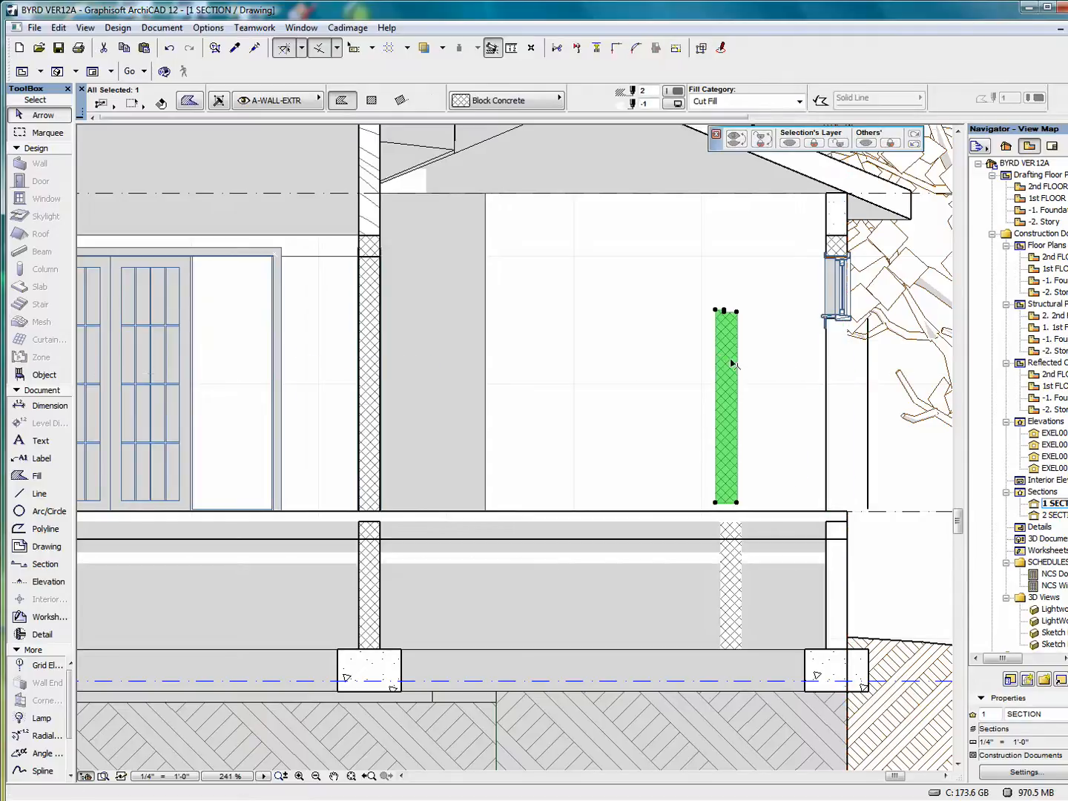
scroll(717, 349, down, 2)
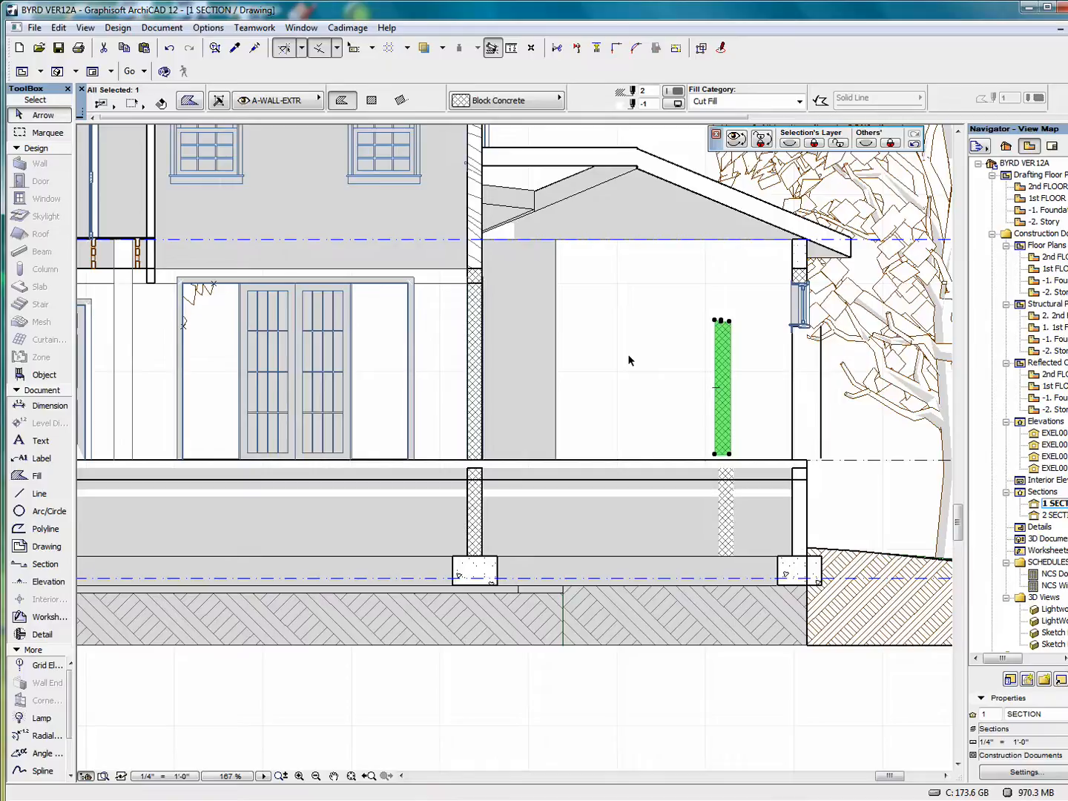
click(352, 777)
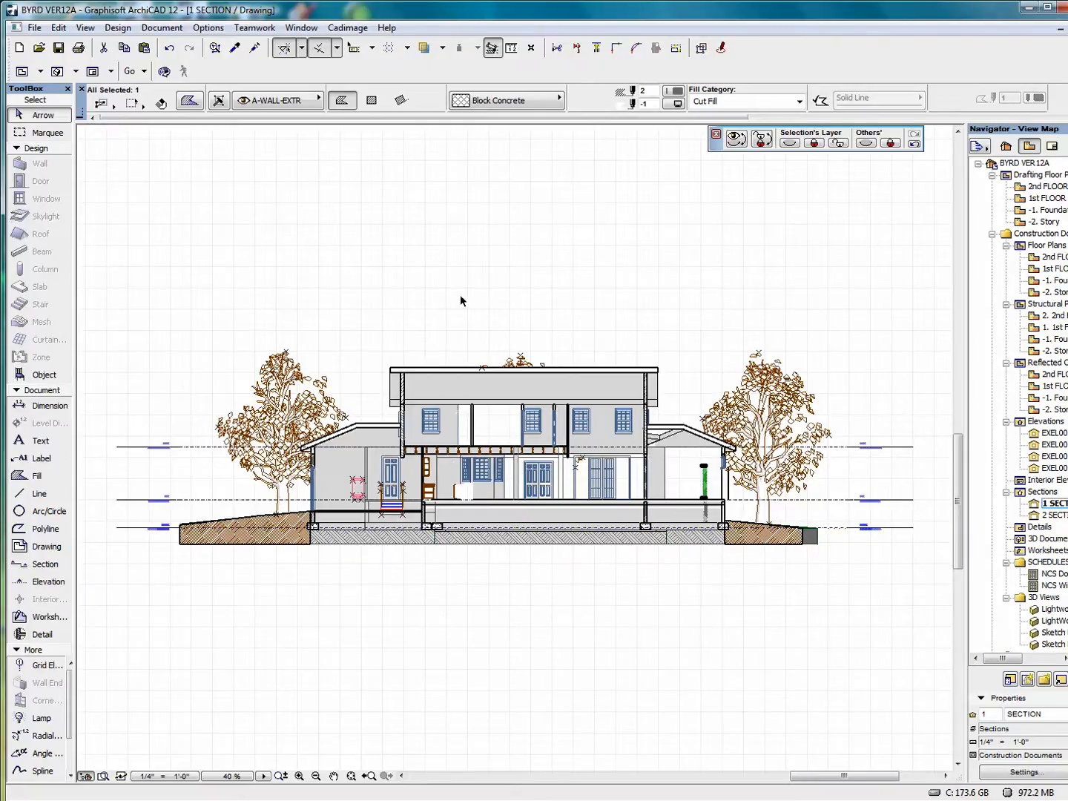
right_click(510, 241)
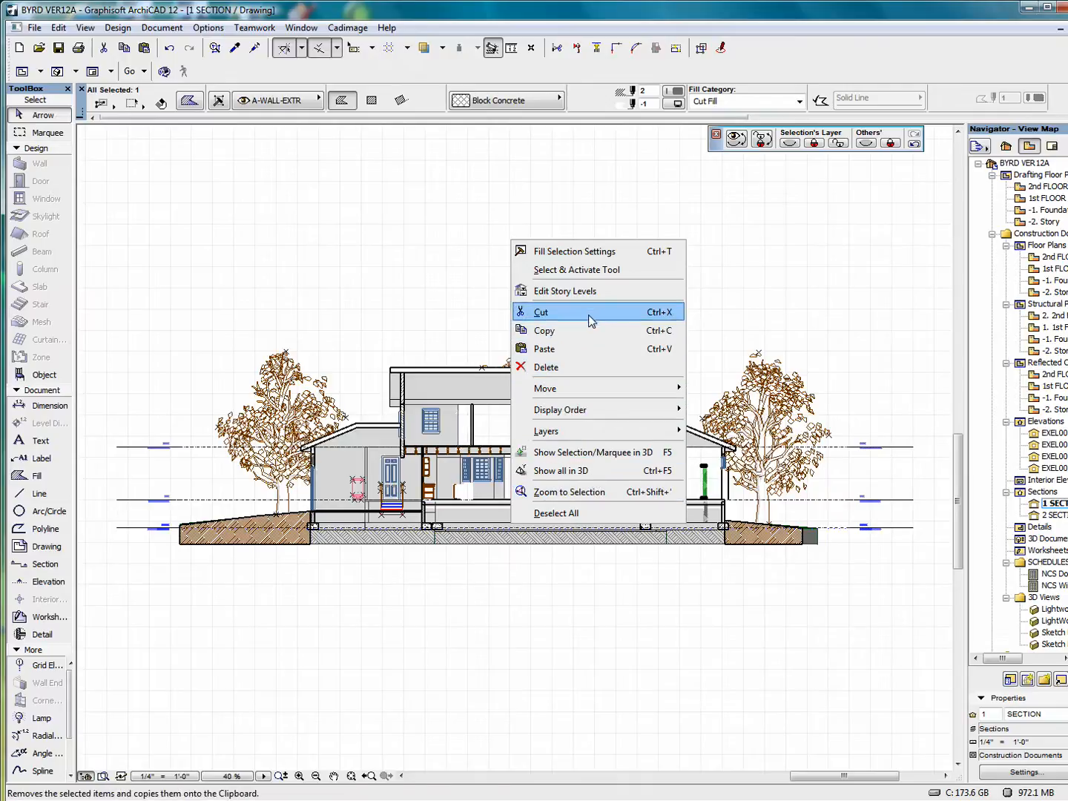
click(844, 302)
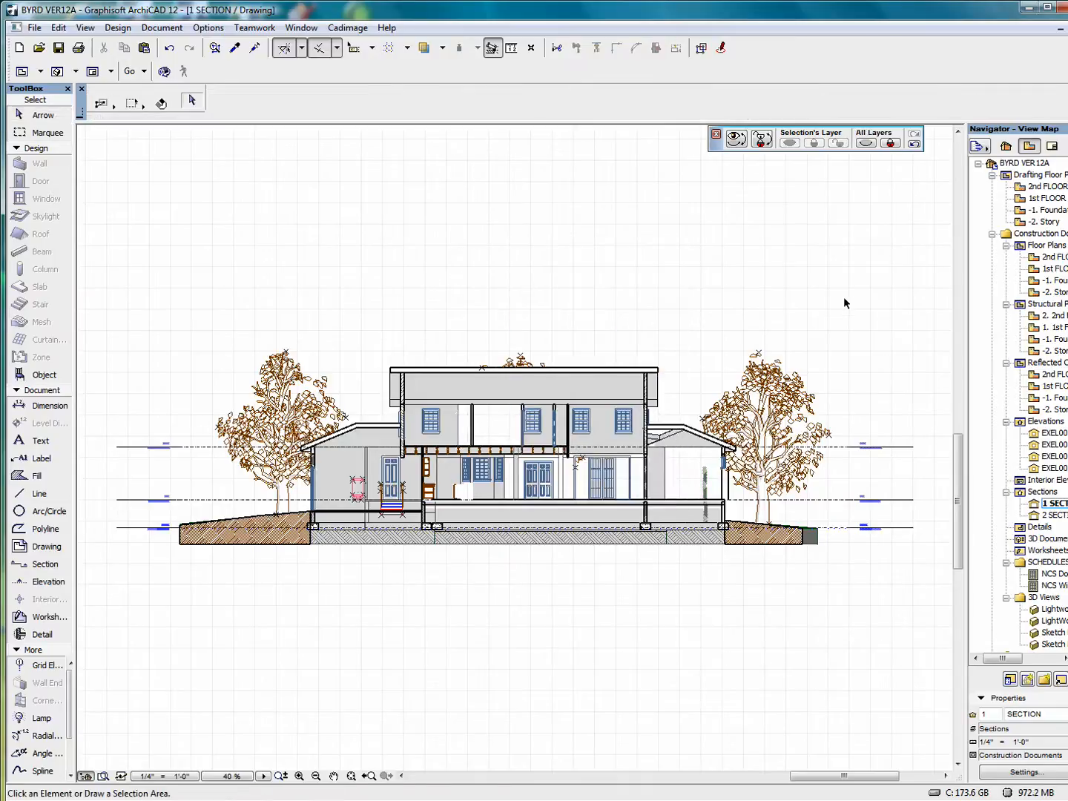
Open the A-301 SECTIONS layout and examine the right exterior wall and slab in the placed section drawing
click(1052, 146)
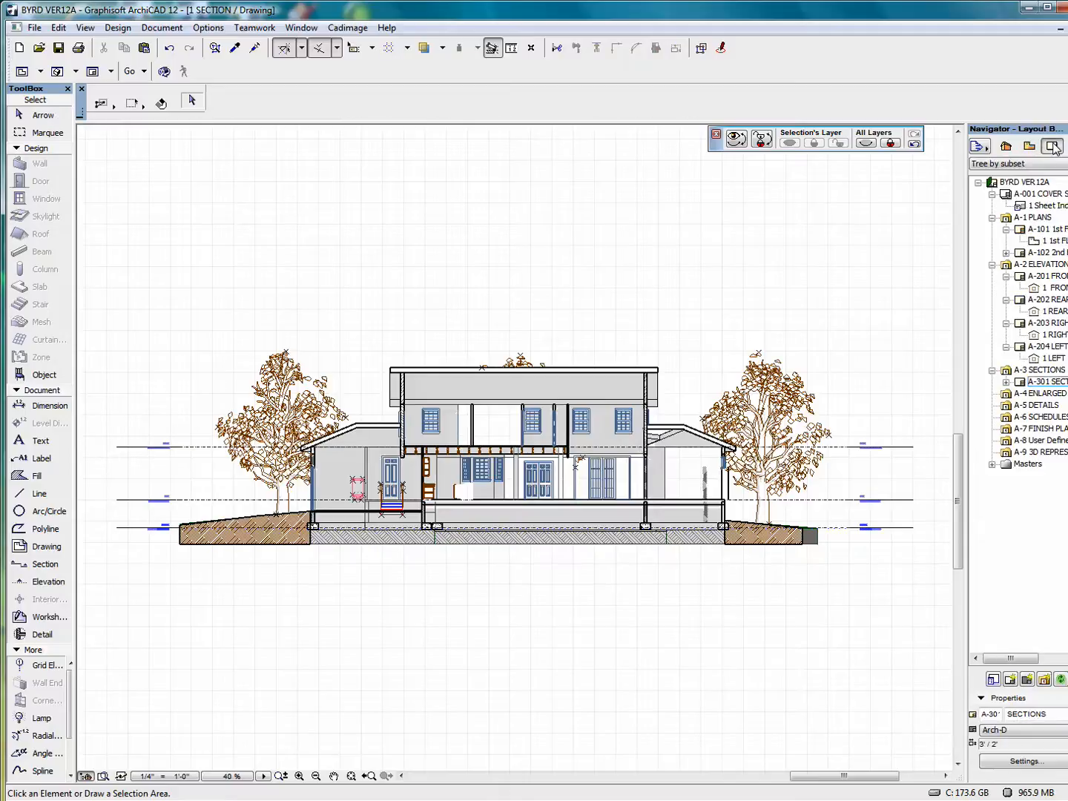
double_click(1038, 383)
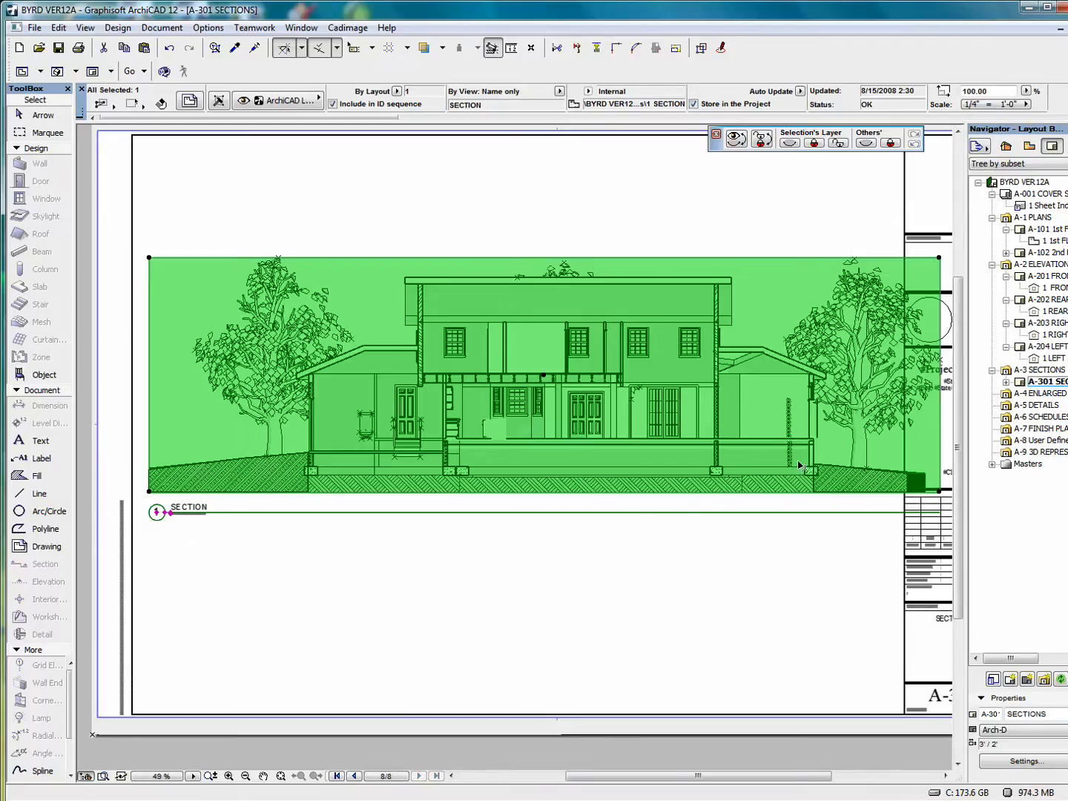
scroll(823, 444, up, 3)
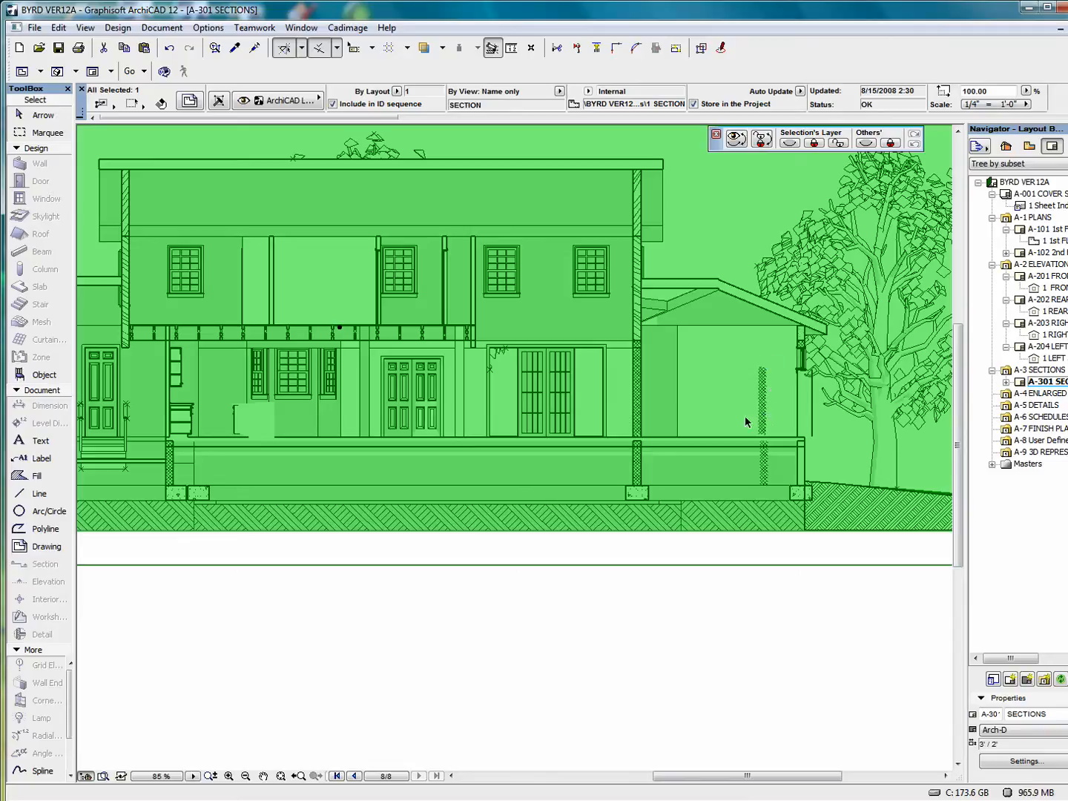
scroll(537, 392, down, 3)
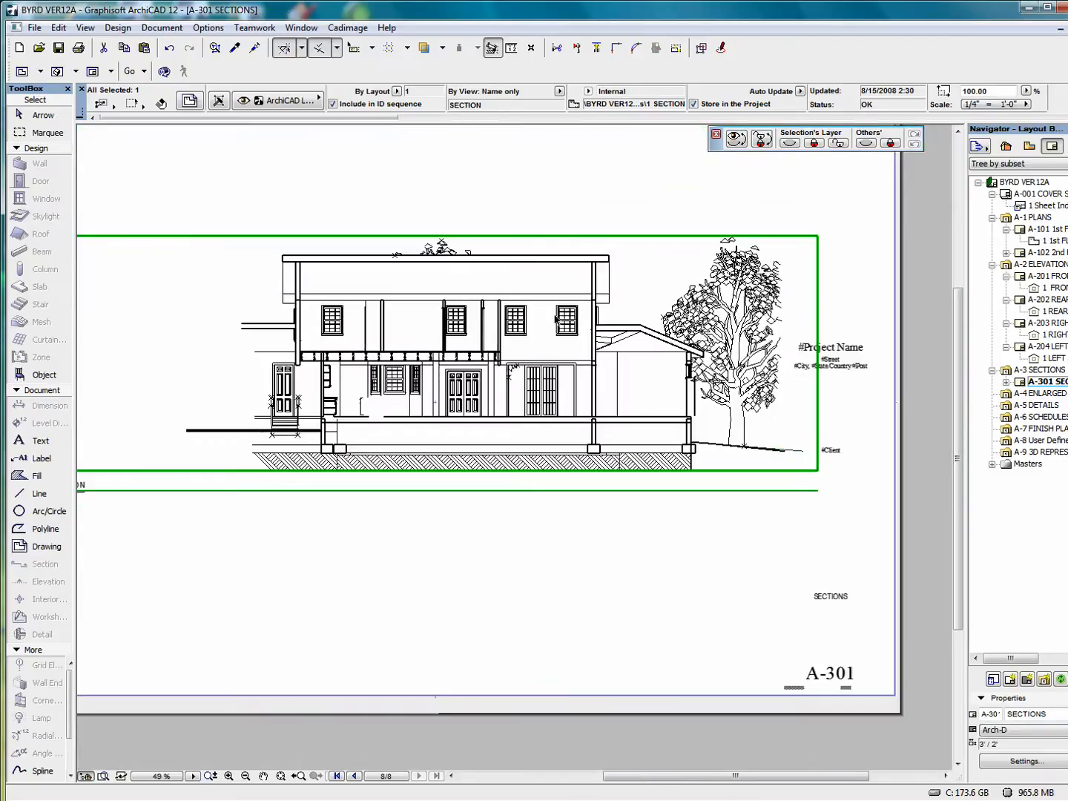
click(614, 158)
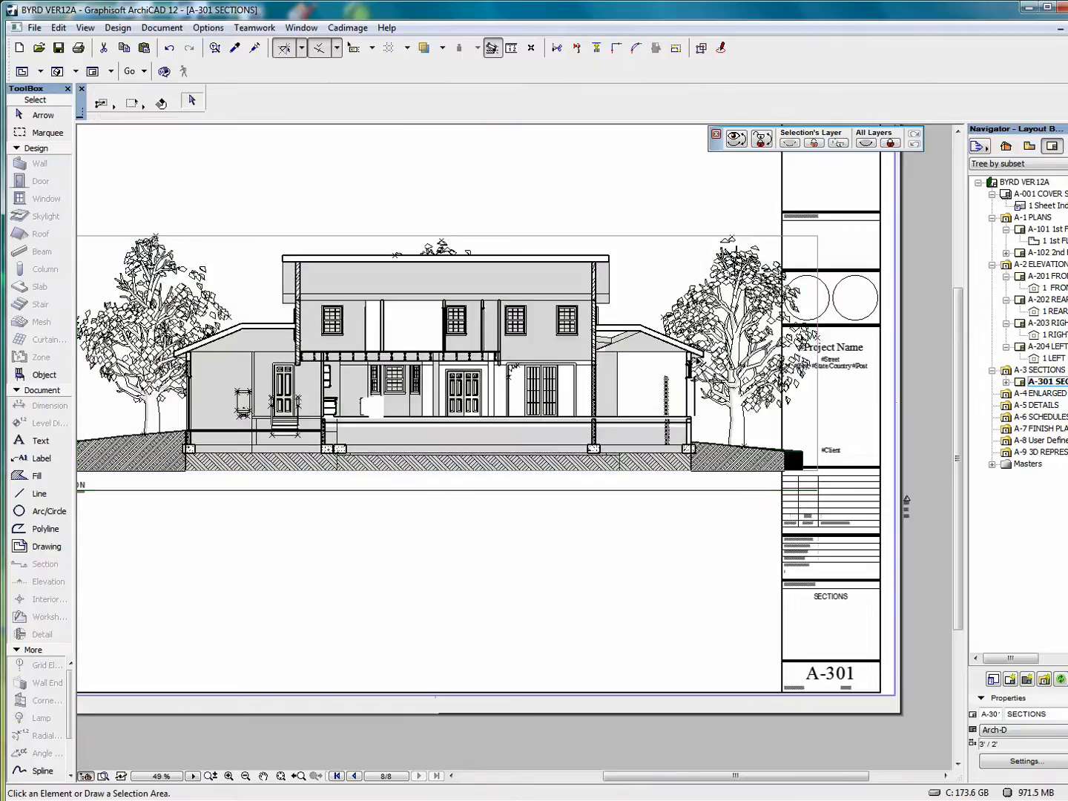
scroll(698, 372, up, 2)
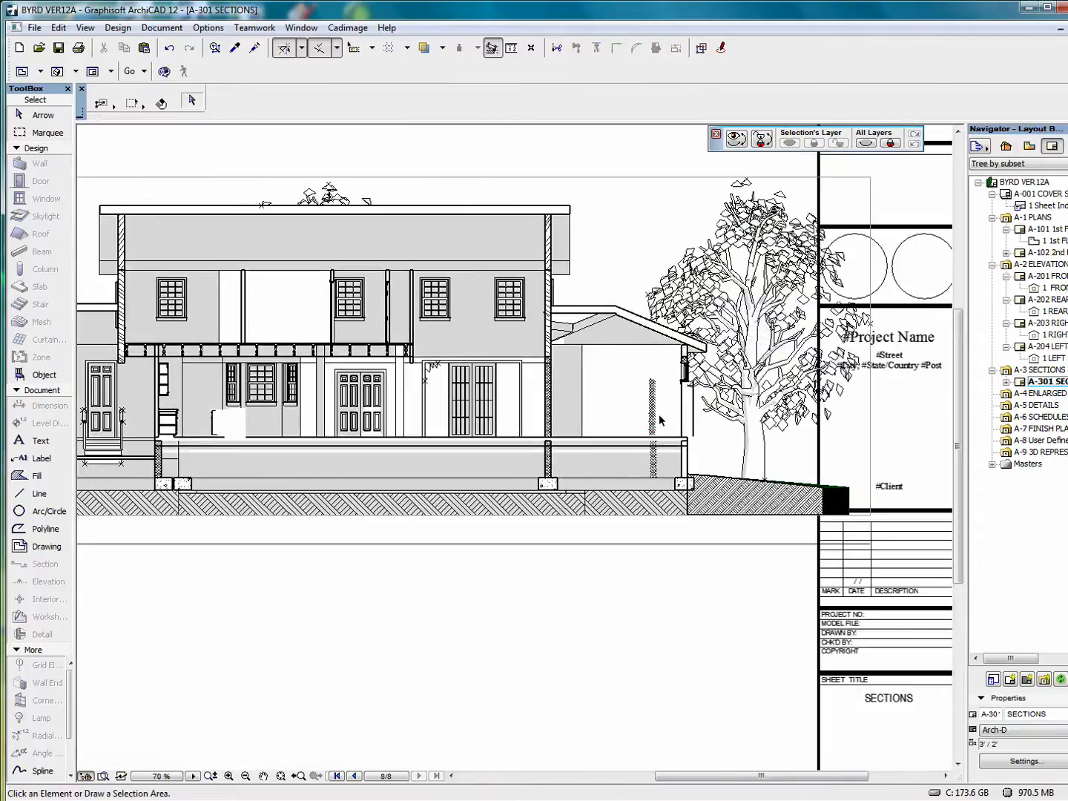
scroll(663, 422, down, 3)
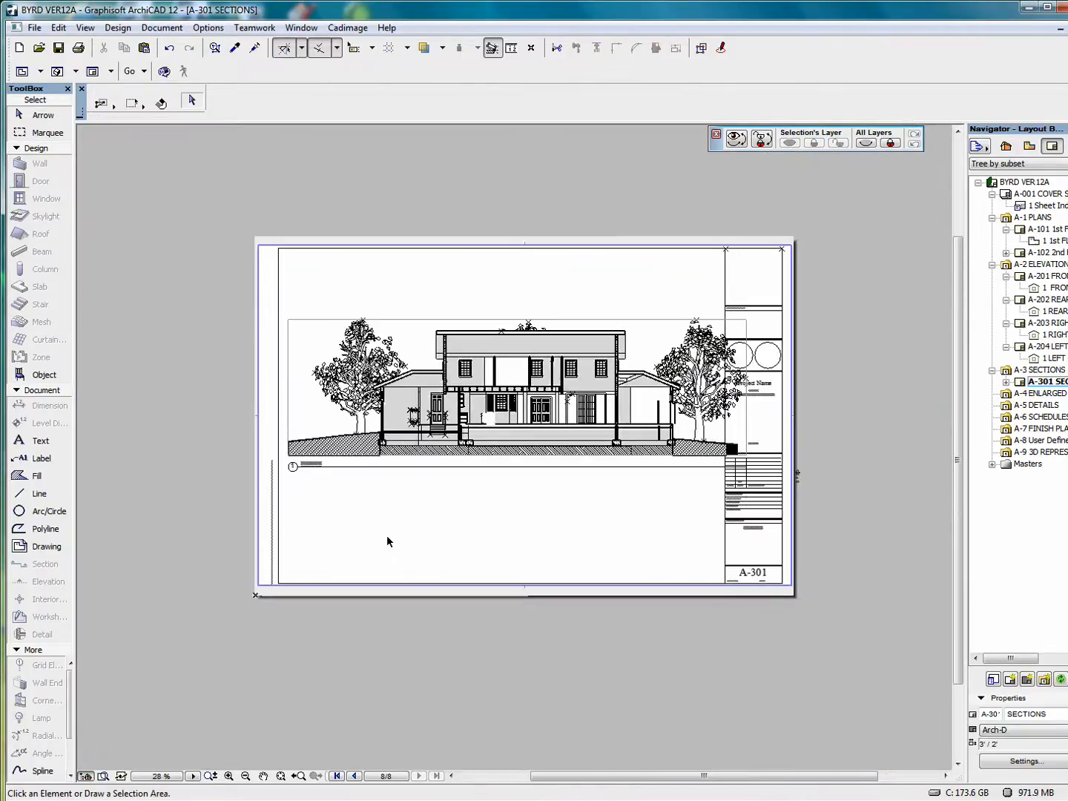
Set the drawing scale of the section drawing placed on the layout to 3/16" = 1'-0"
click(290, 325)
right_click(520, 278)
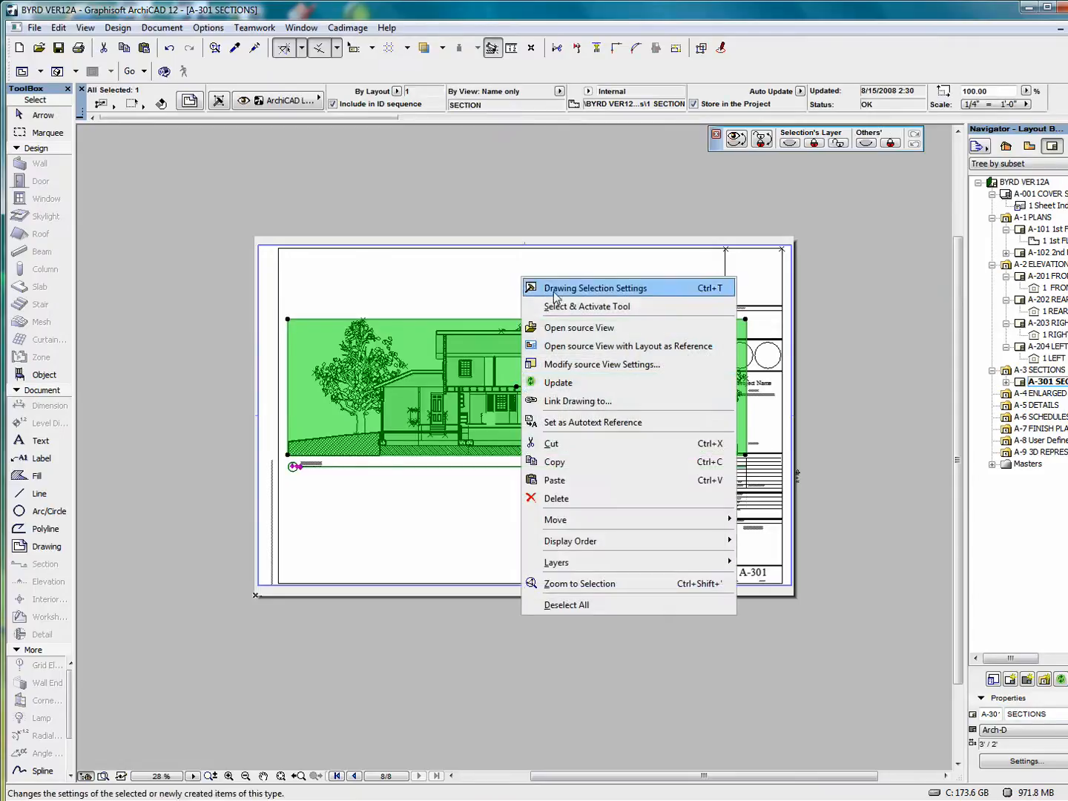
click(590, 287)
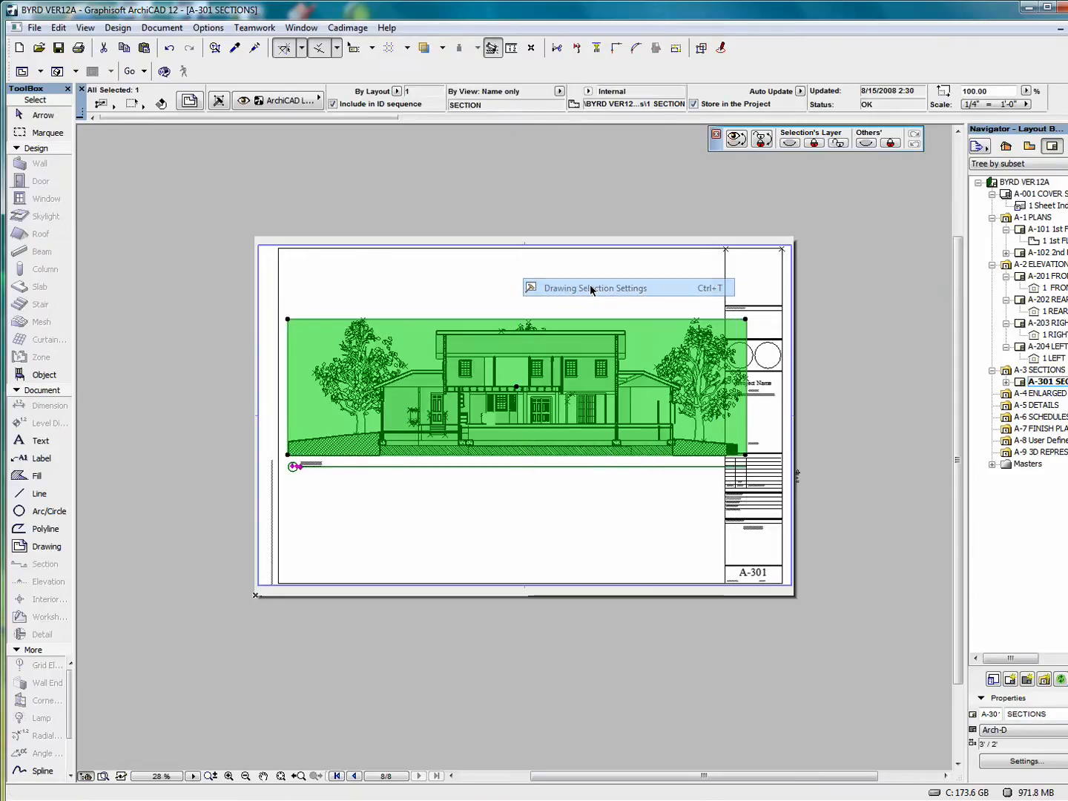
click(486, 406)
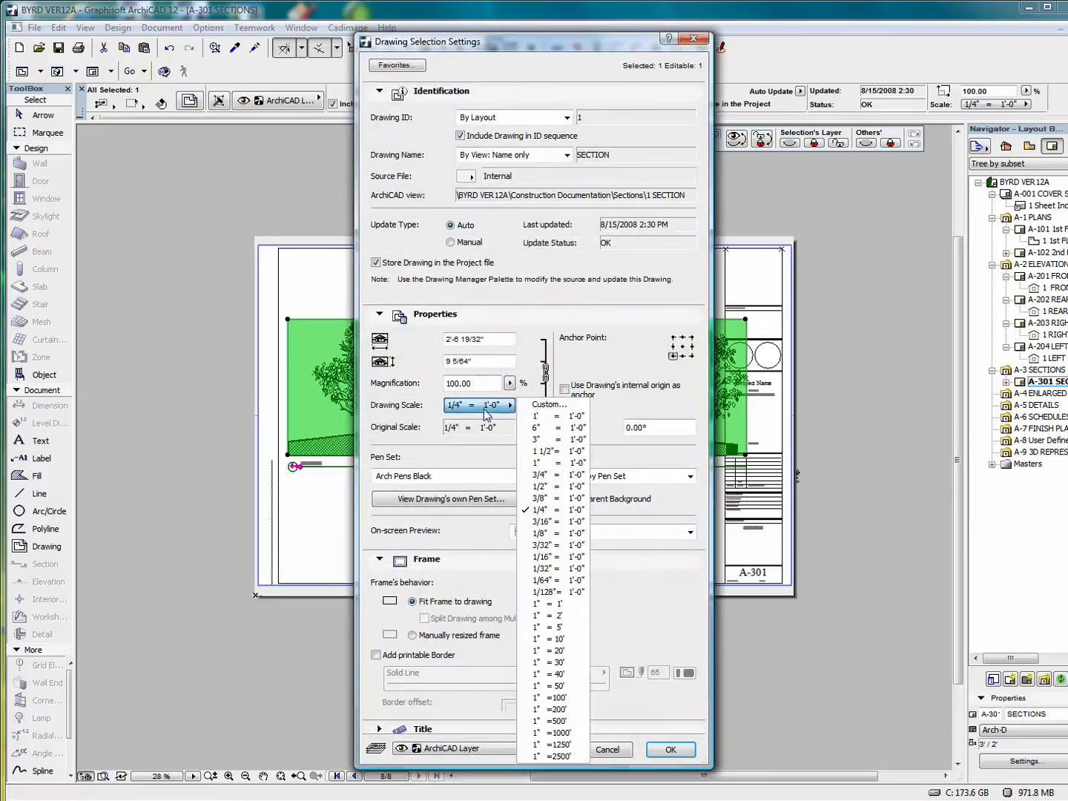
click(549, 522)
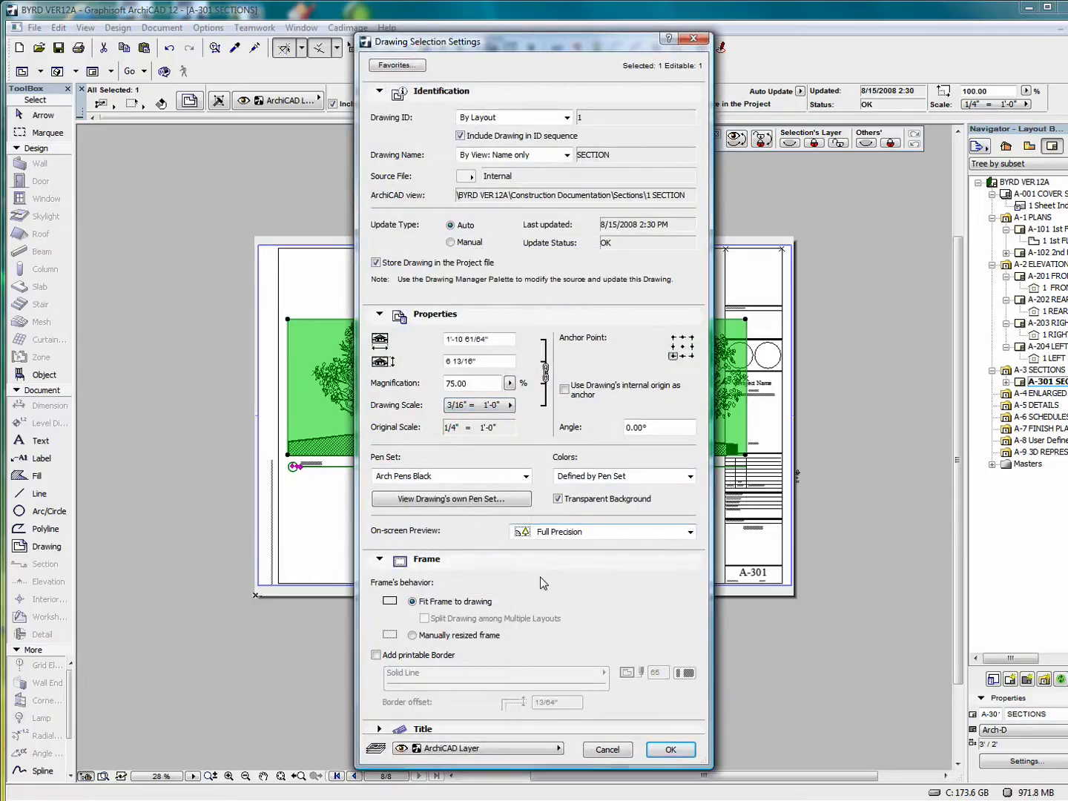
click(664, 749)
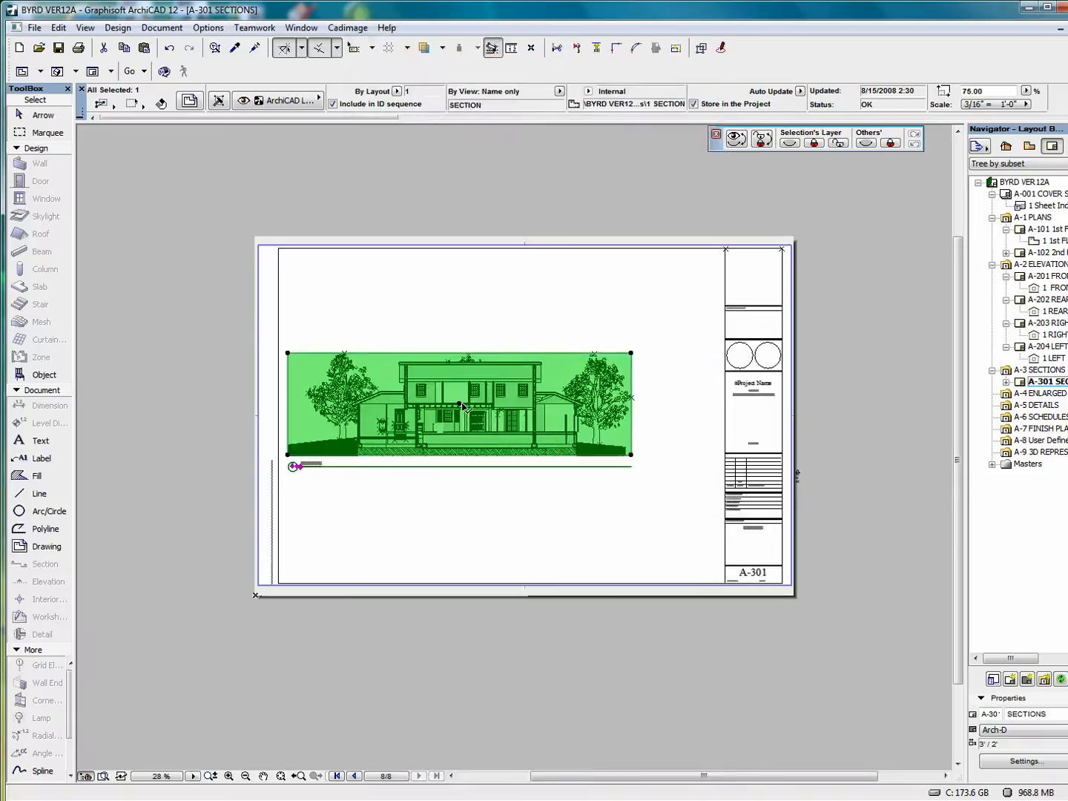
Move the section drawing right and slightly up to center it across the sheet's drawing area
click(462, 406)
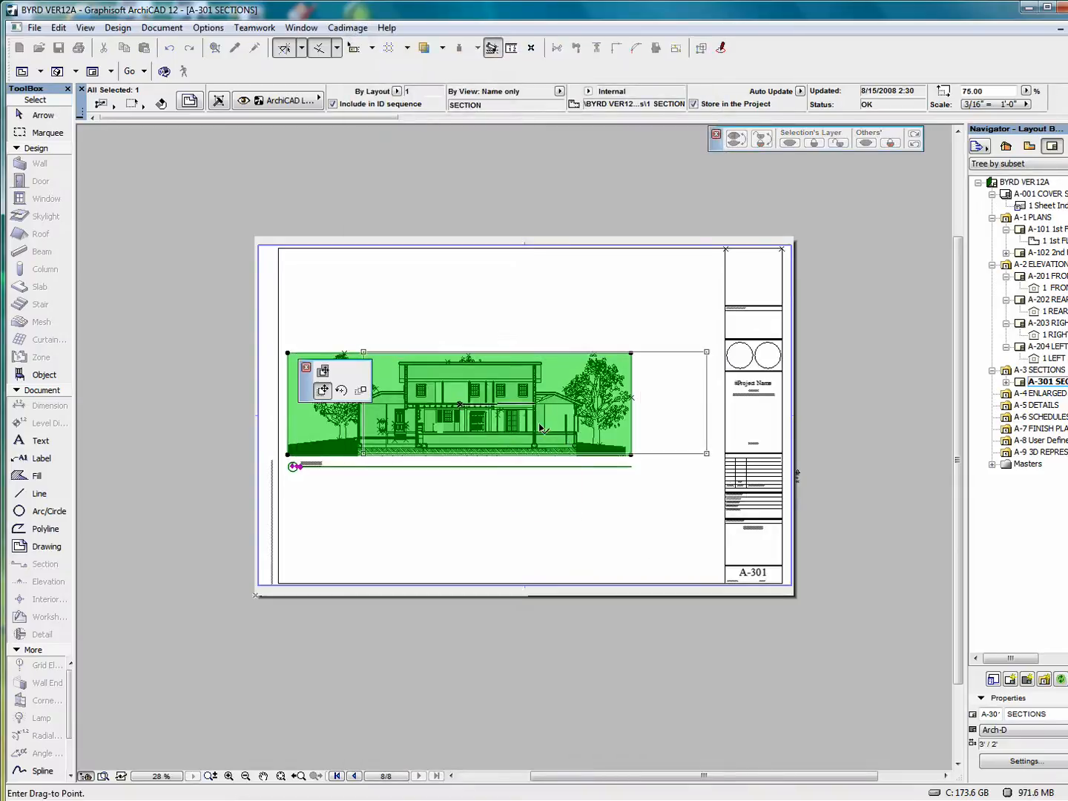
click(504, 394)
scroll(501, 472, up, 4)
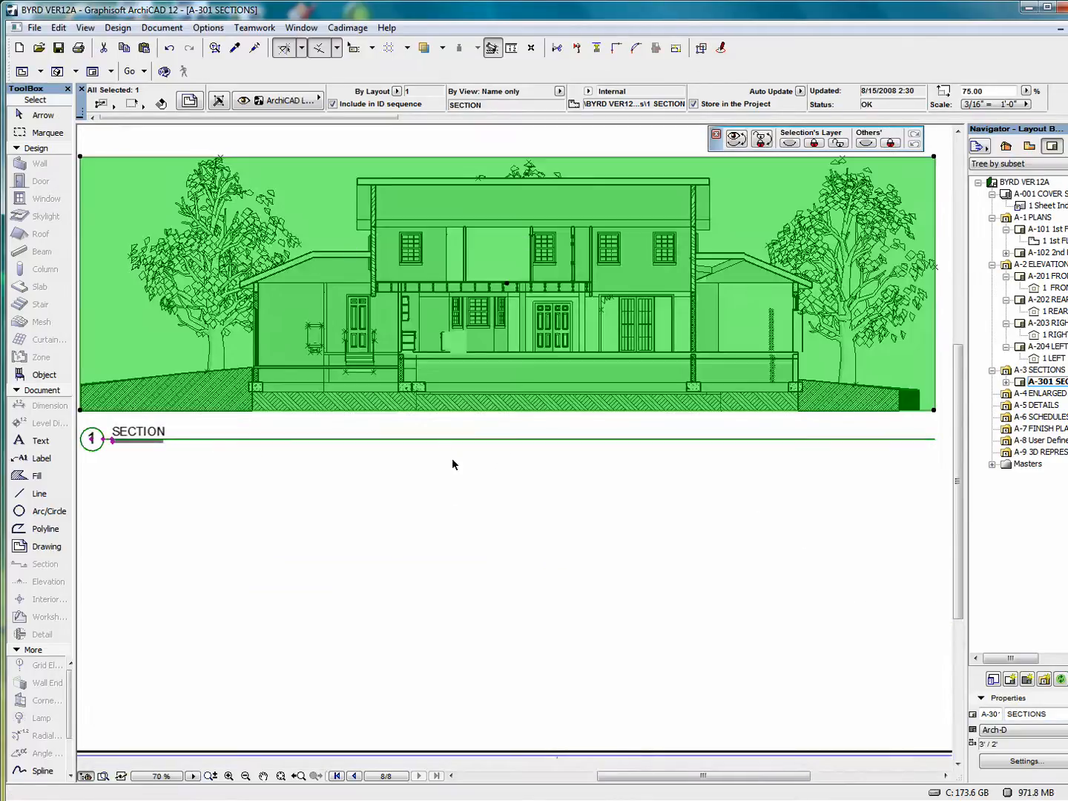
Open the placed drawing's source view and rebuild section 1 from the model
right_click(452, 492)
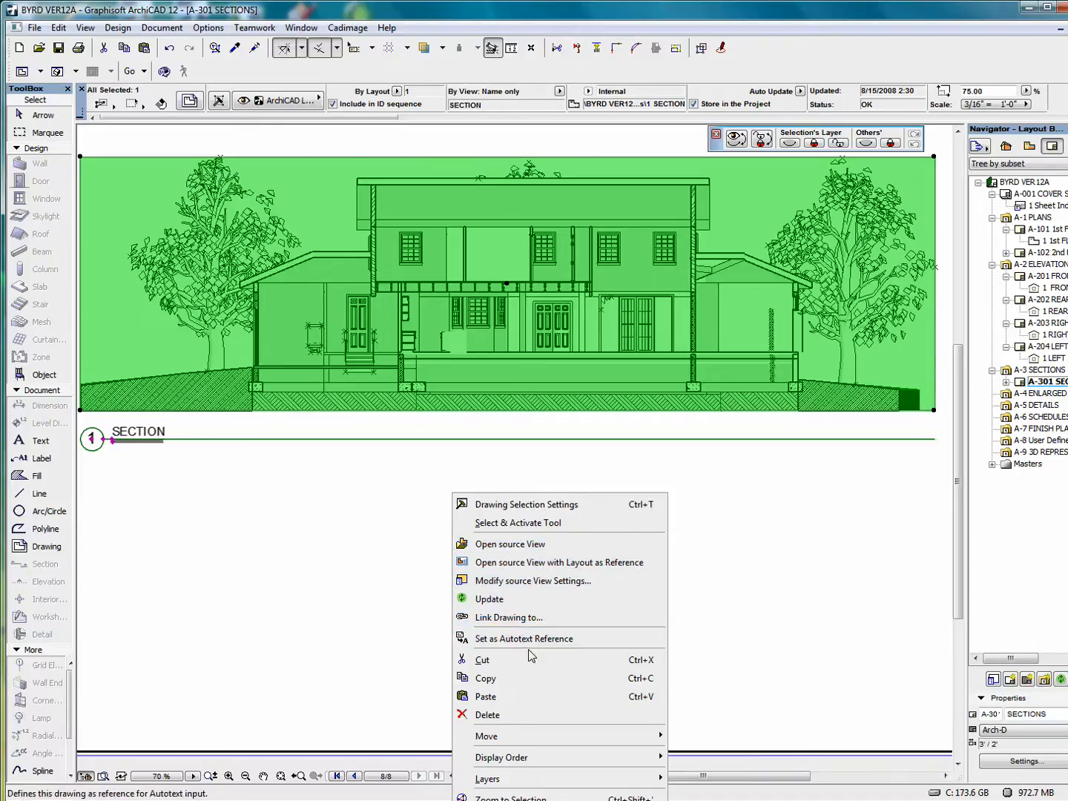
click(558, 543)
right_click(621, 369)
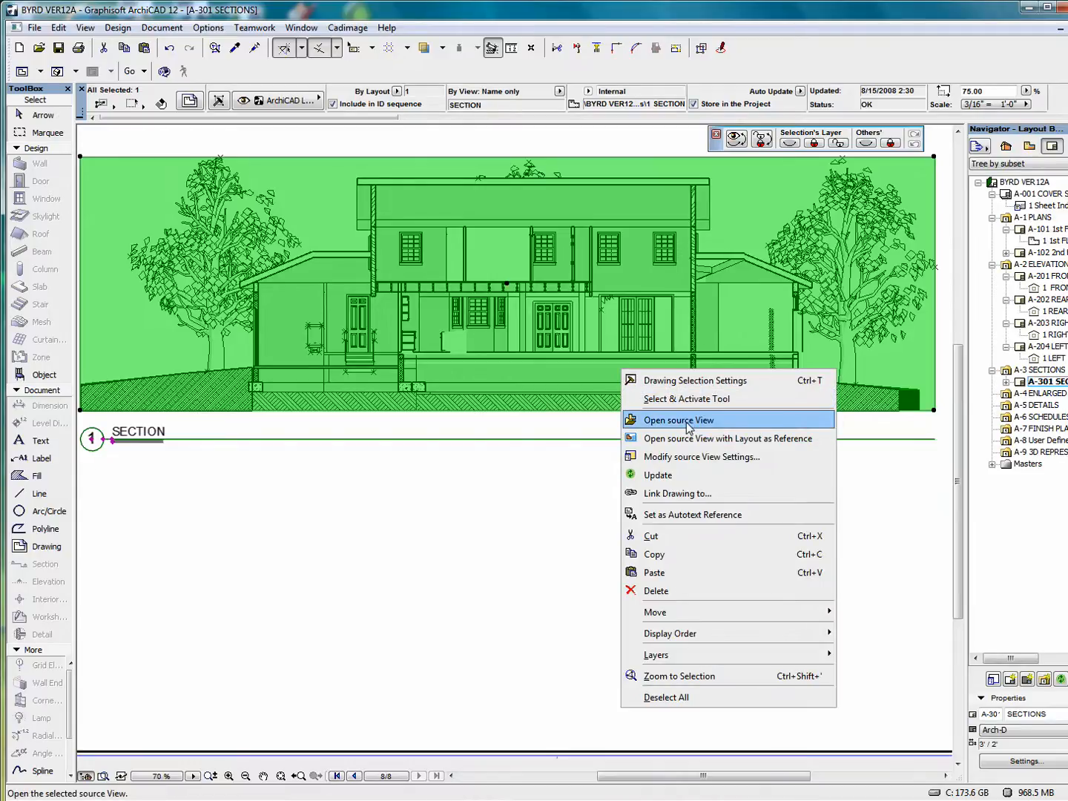
click(681, 422)
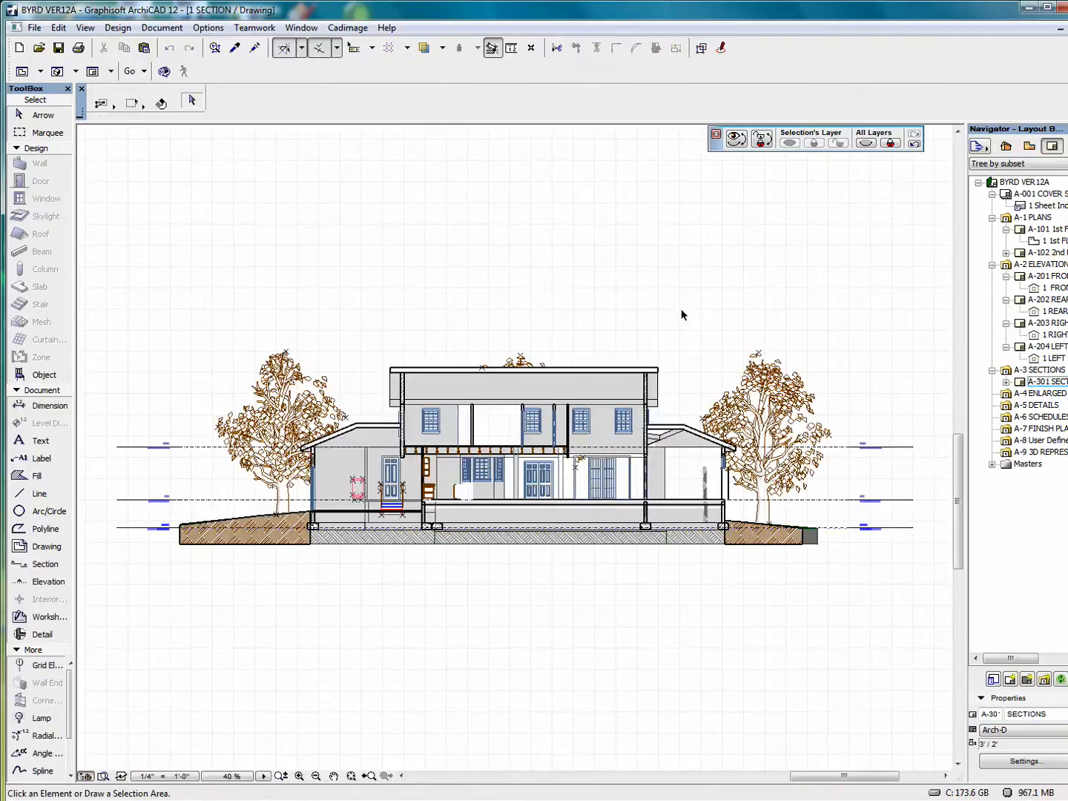
right_click(678, 306)
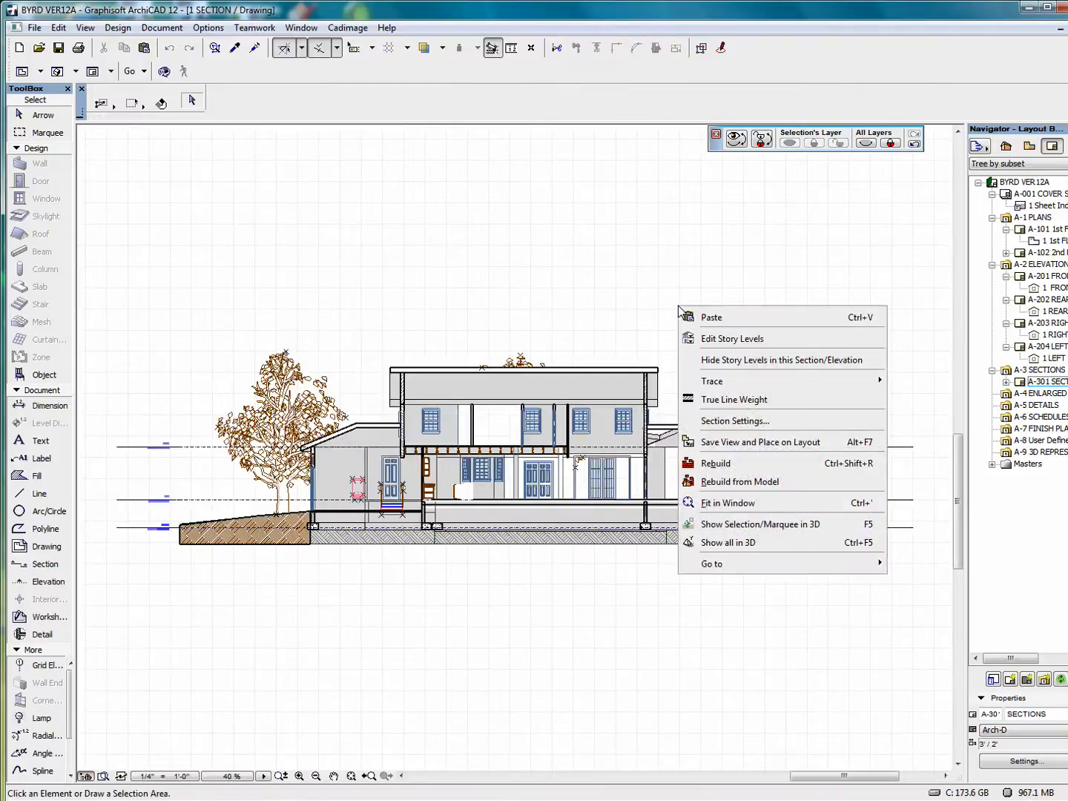
click(758, 483)
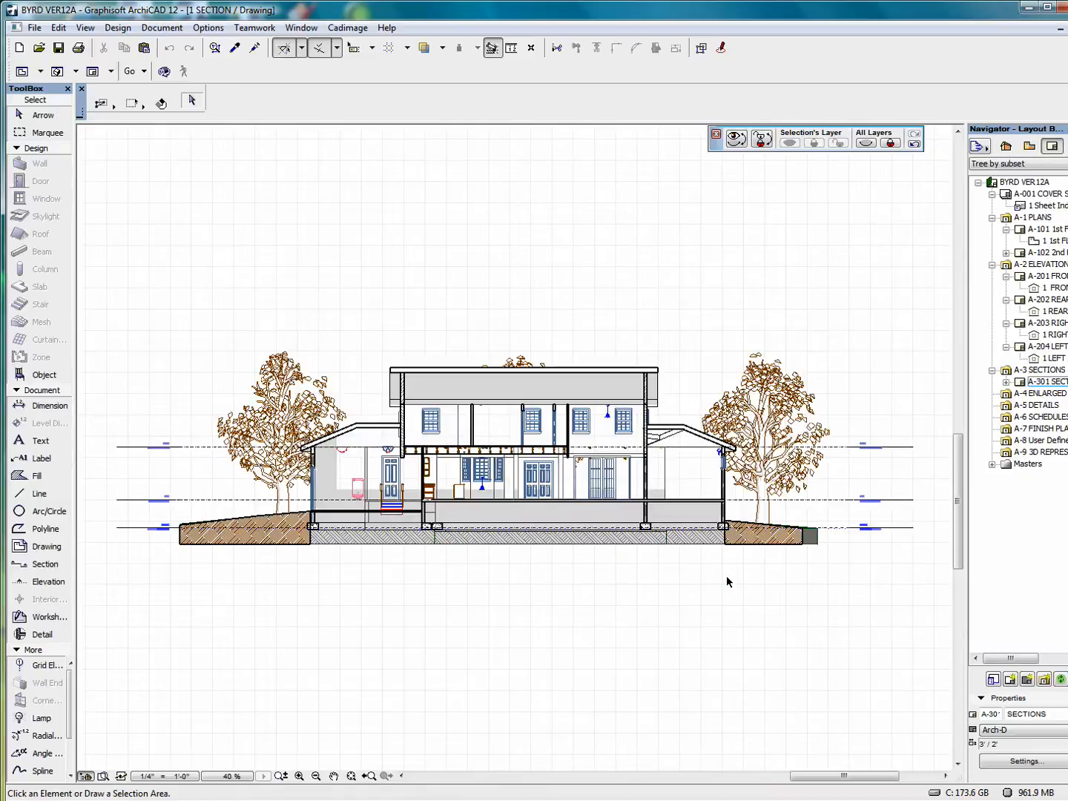
Try to move the right exterior wall's inner cut line leftward into the room
scroll(731, 538, up, 3)
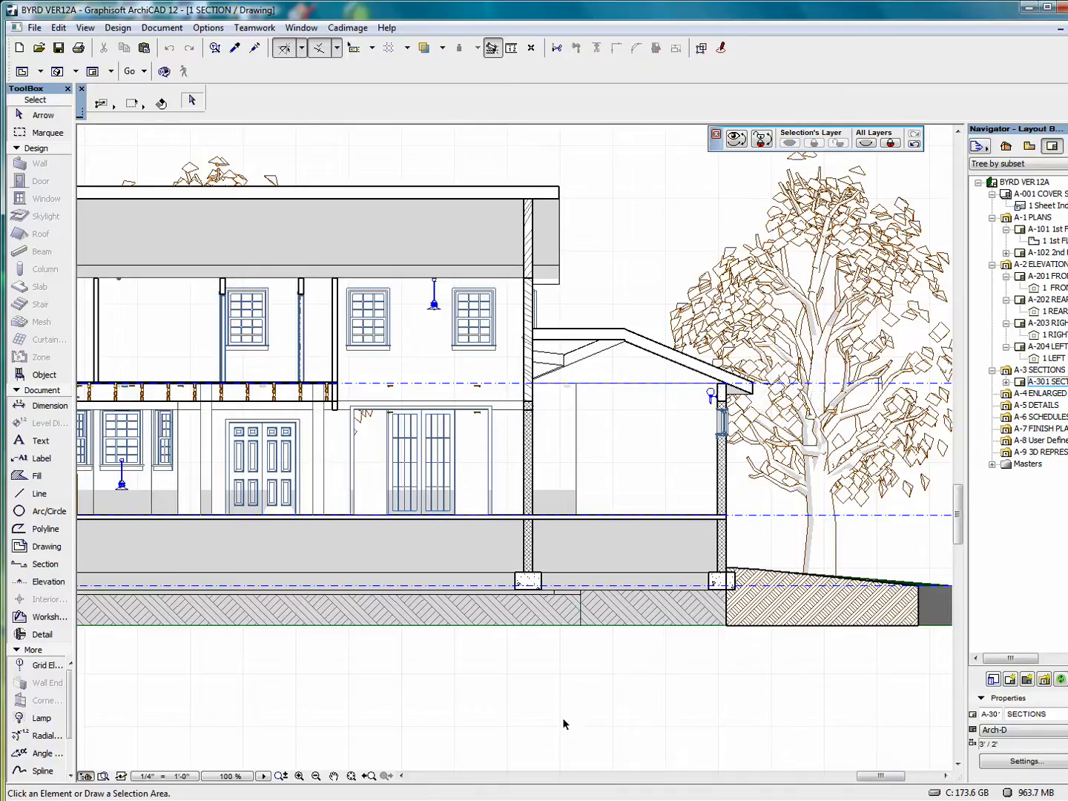
click(717, 481)
click(718, 475)
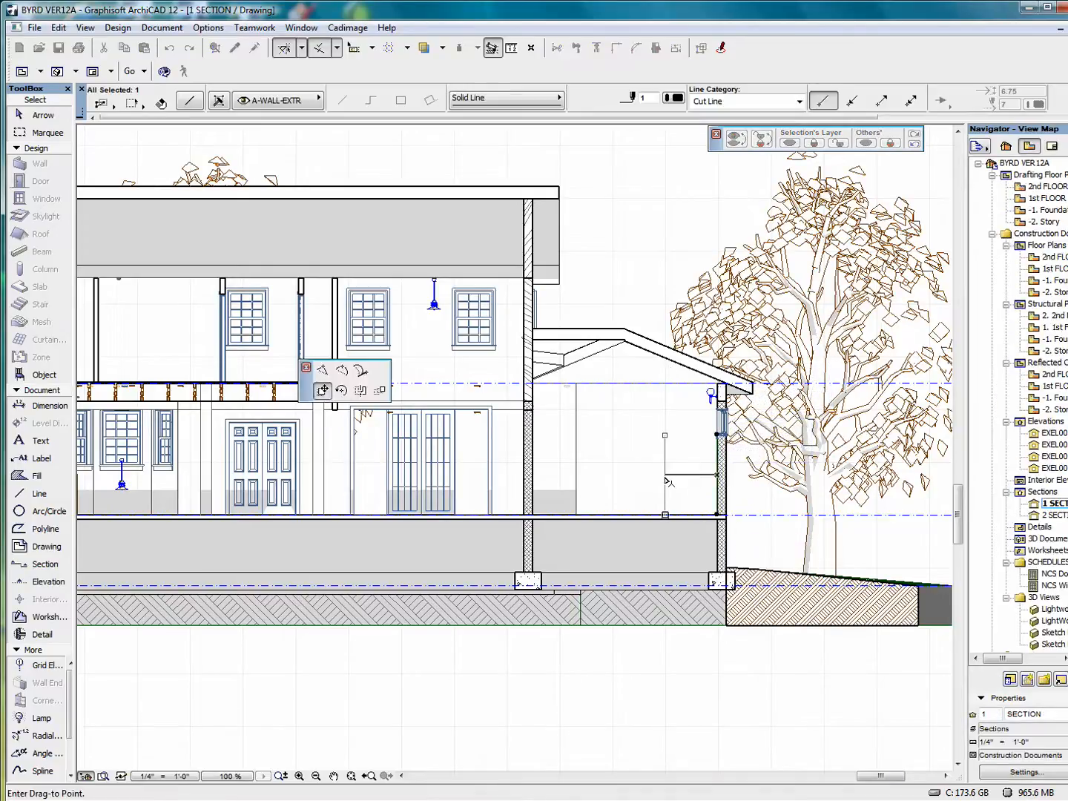
right_click(710, 476)
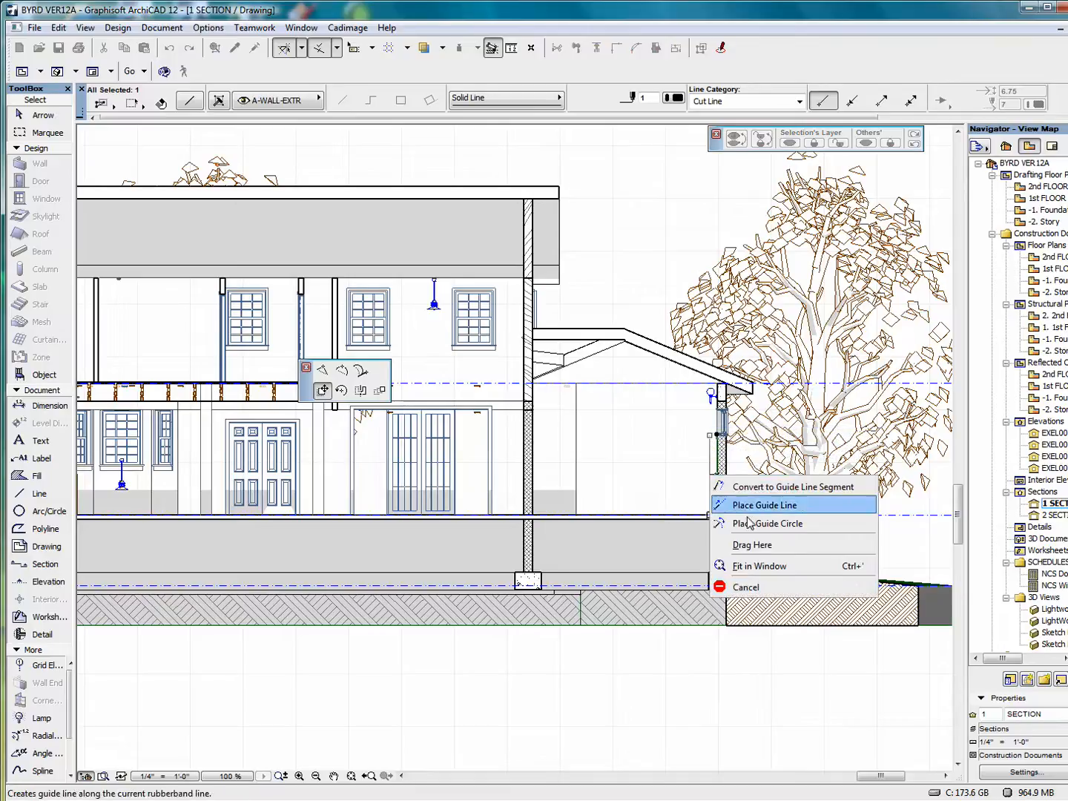
click(770, 587)
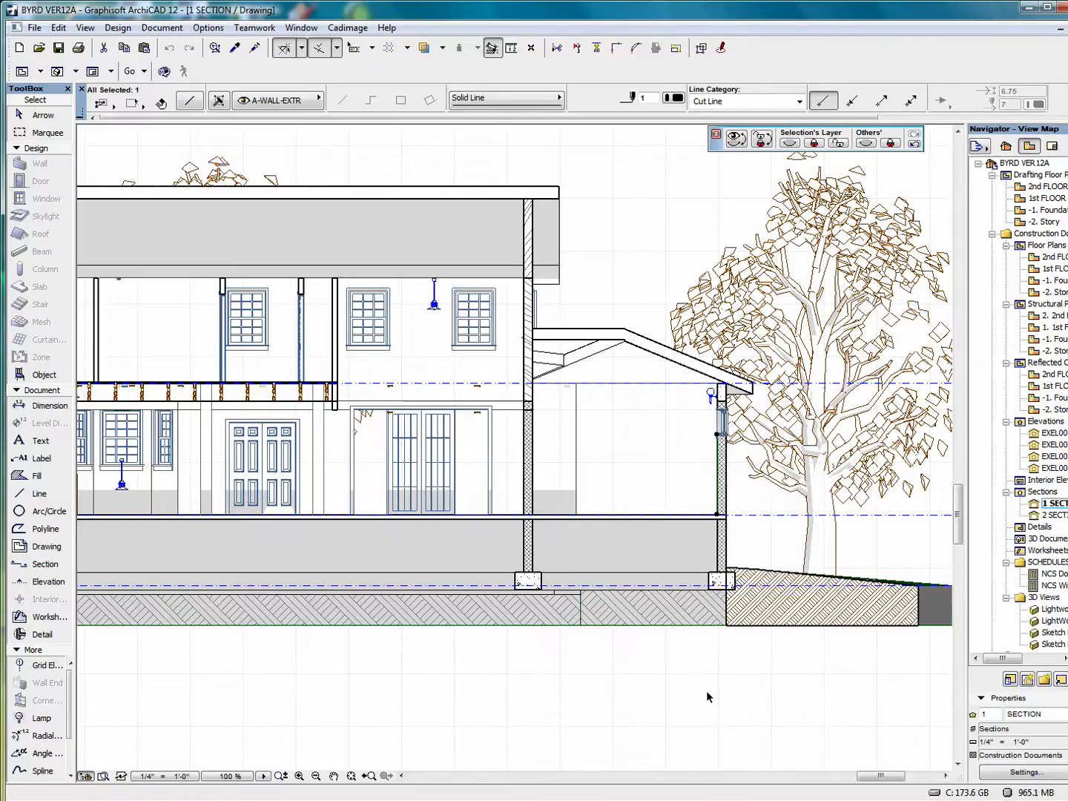
scroll(706, 692, down, 3)
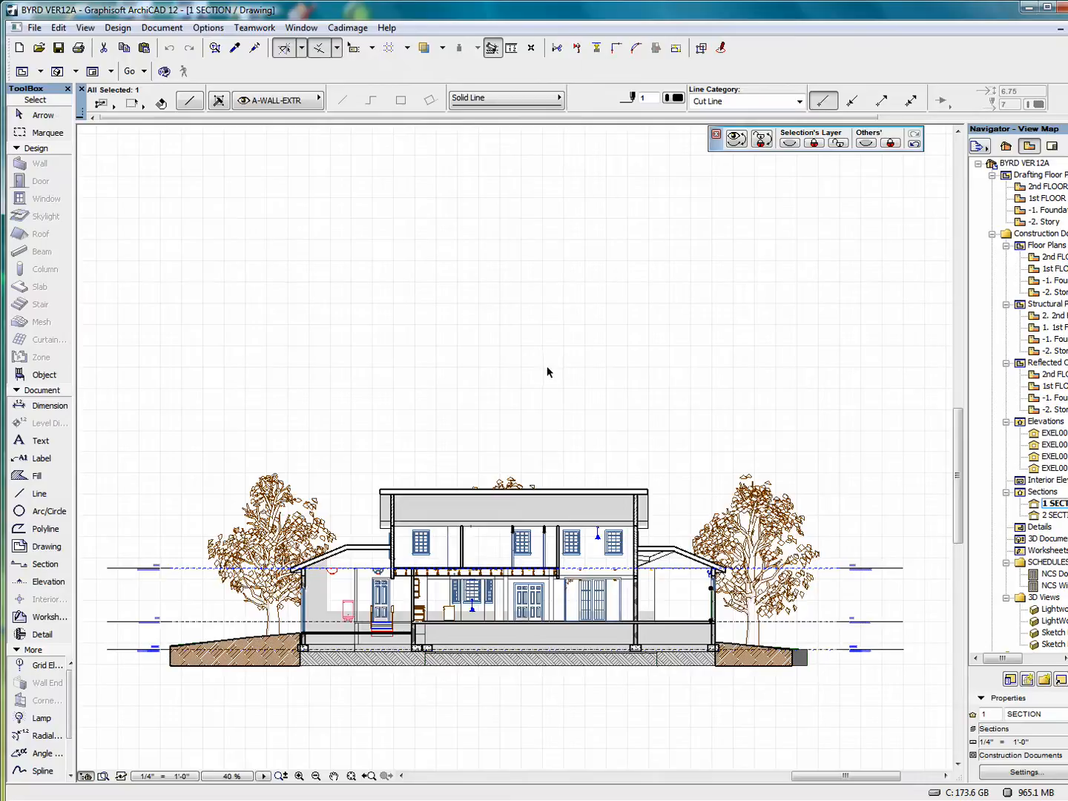
right_click(547, 370)
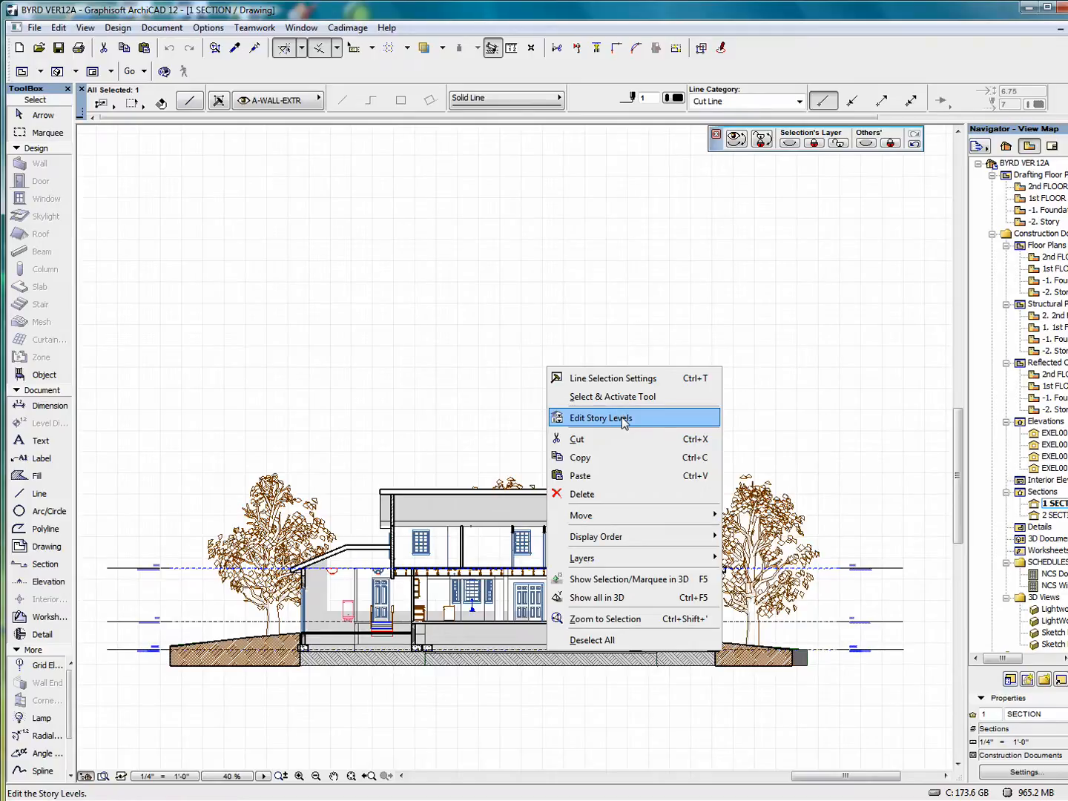
click(655, 313)
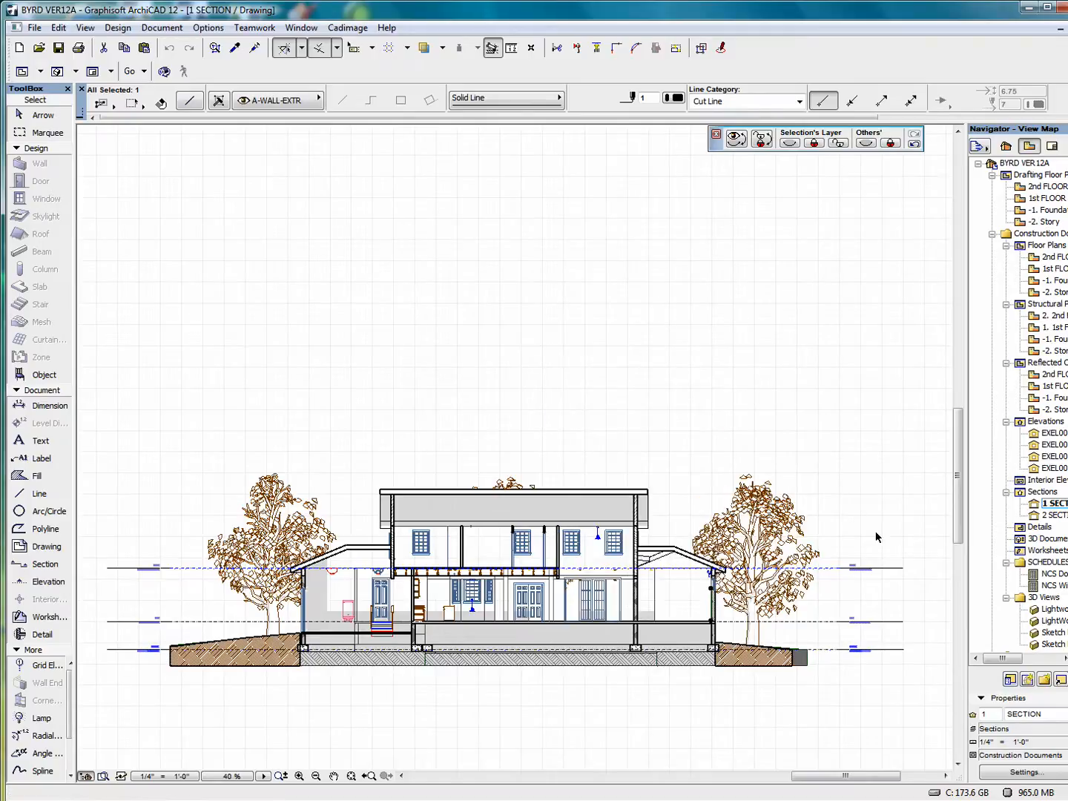
right_click(823, 483)
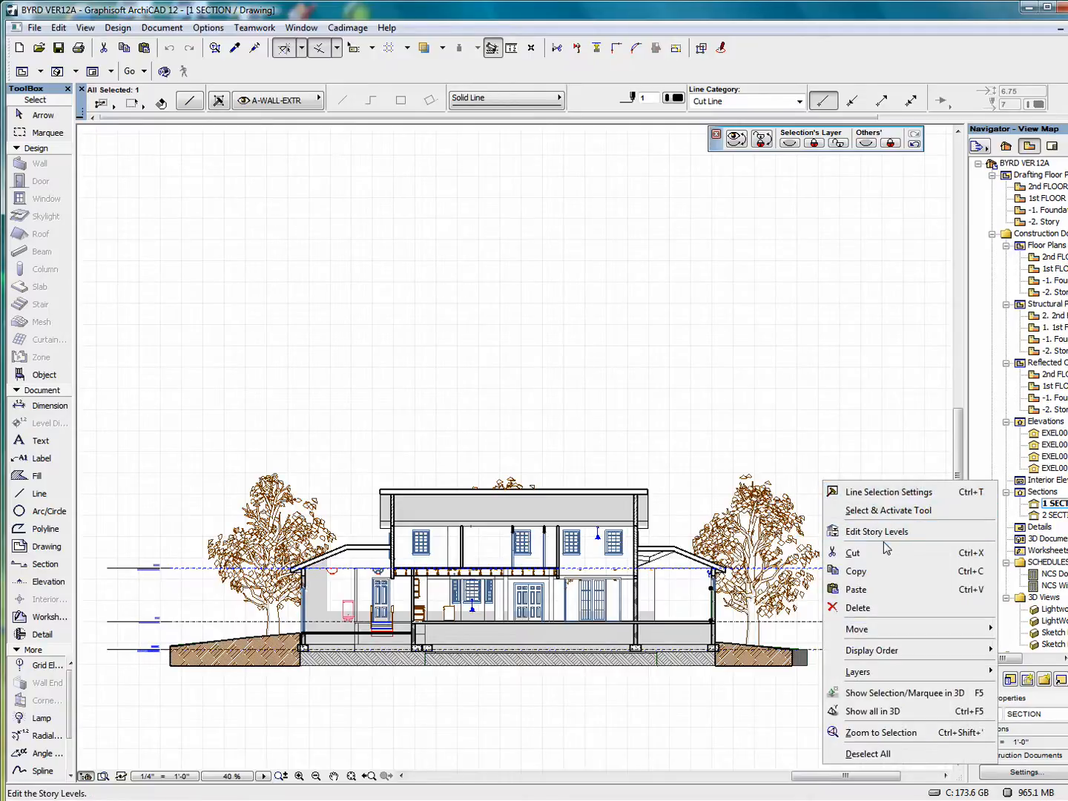
click(823, 410)
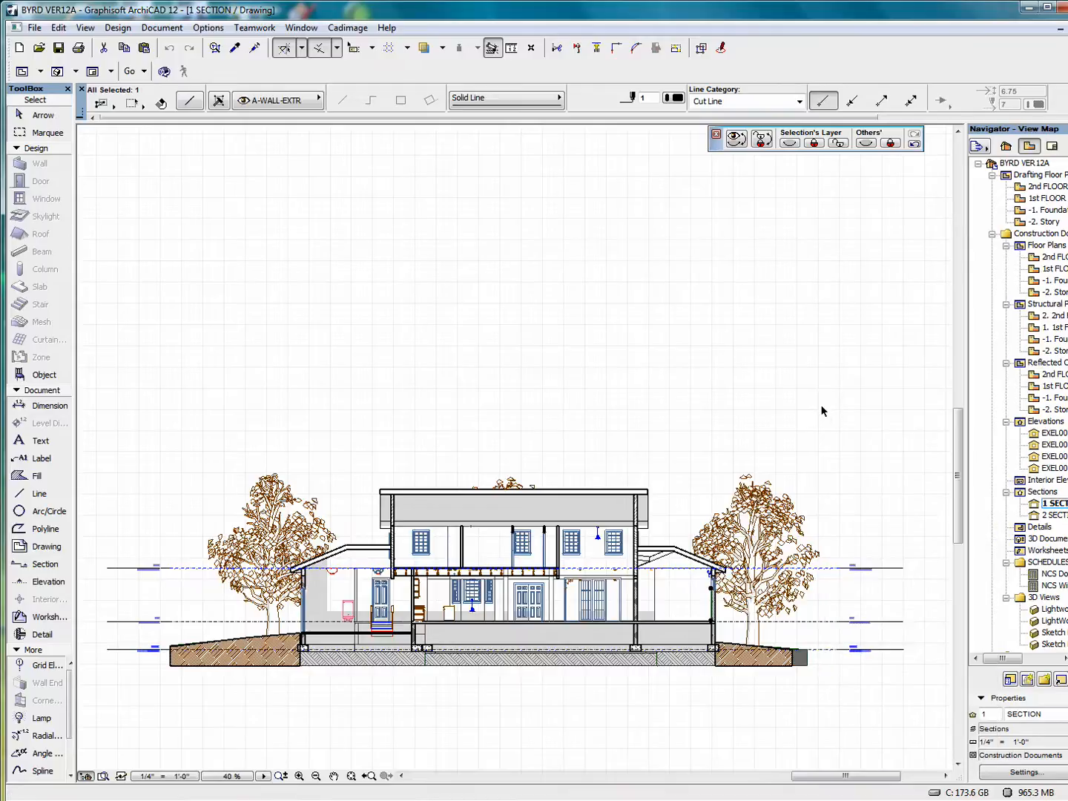
click(351, 776)
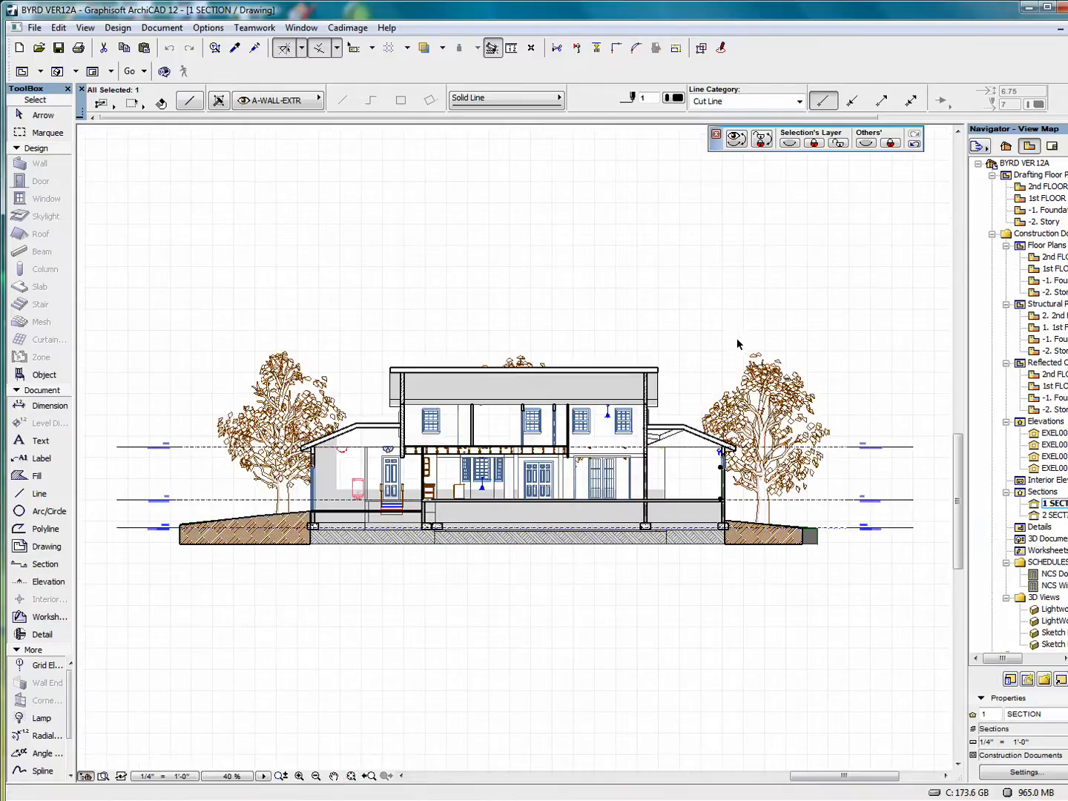
Set section 1's status to Auto-rebuild Model in its section settings
right_click(1048, 506)
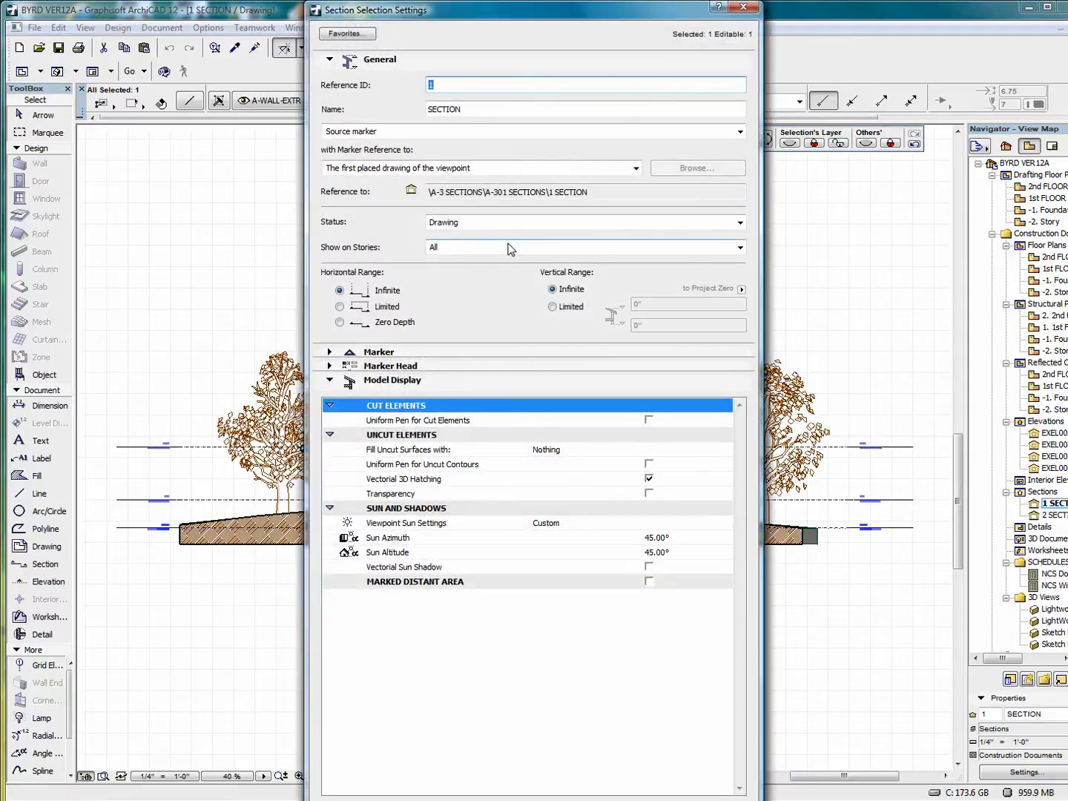
click(500, 223)
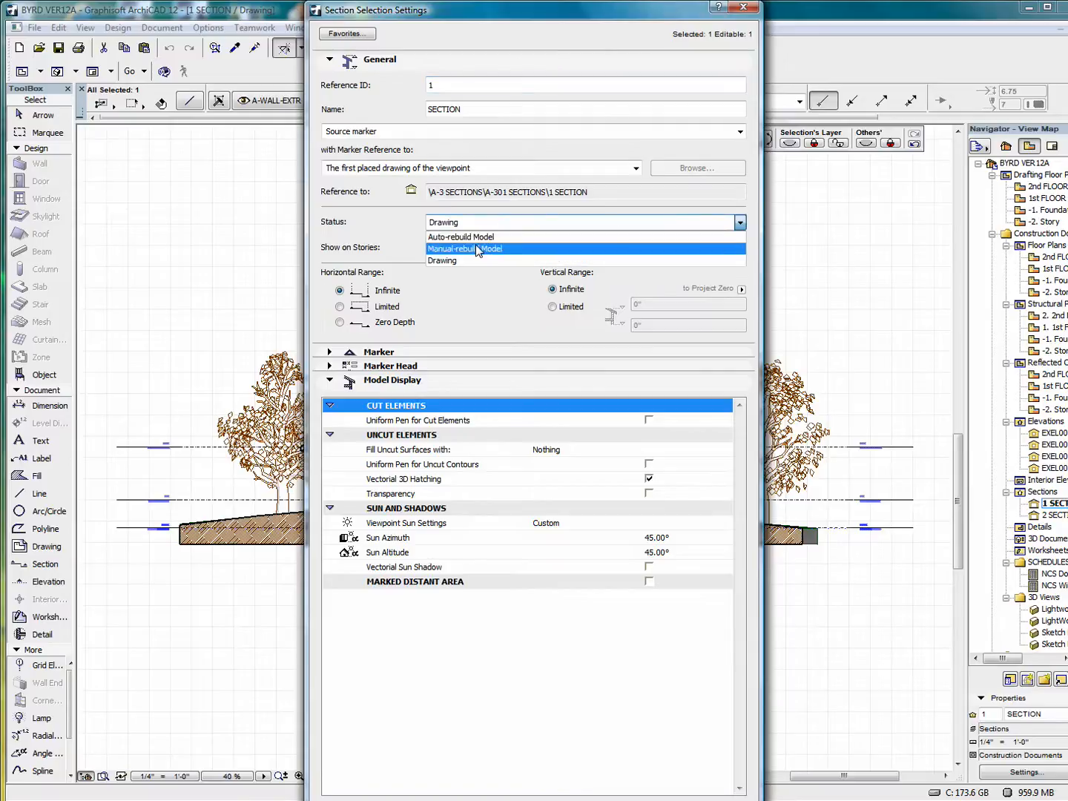
click(553, 237)
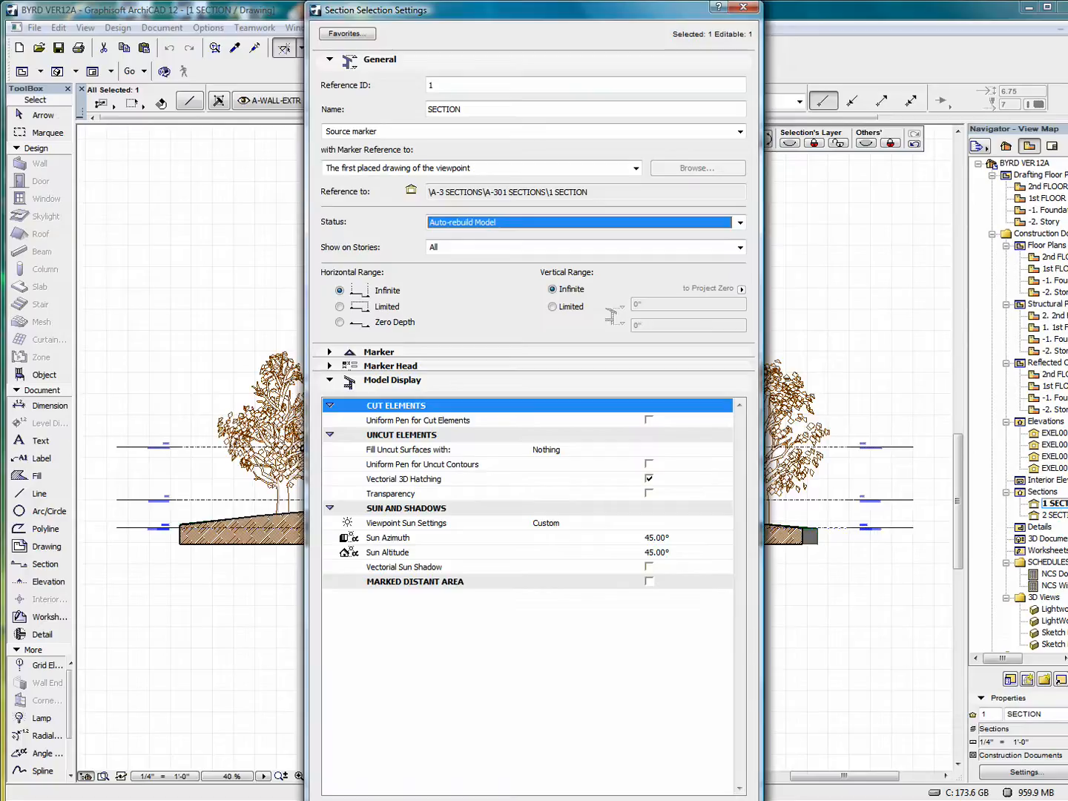
key(Return)
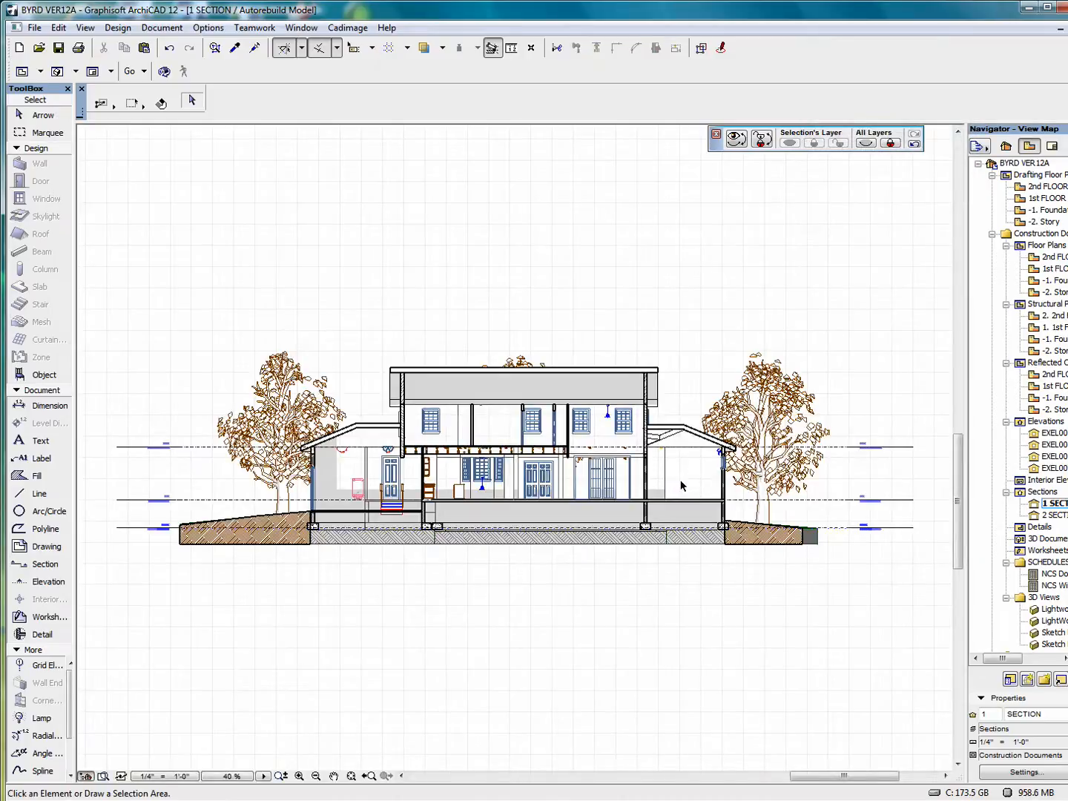
Move the foundation beams and footings straight down to a spot below the building in section 1, and deselect them
scroll(681, 485, up, 3)
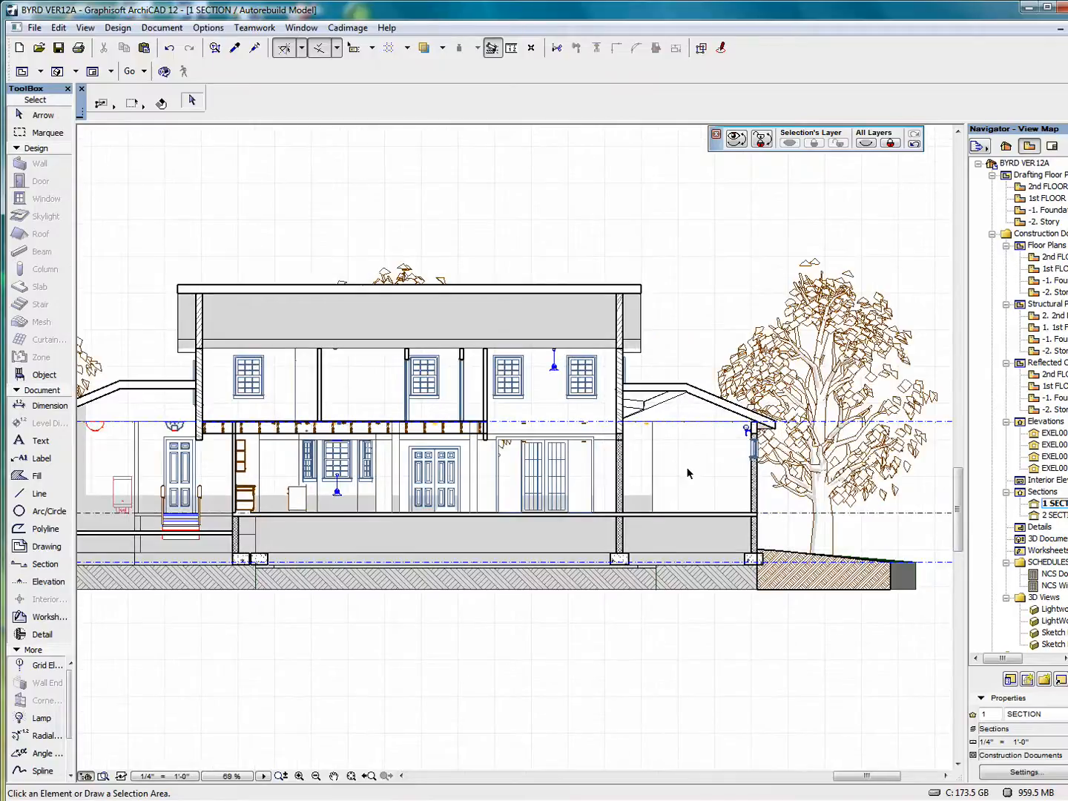
click(755, 480)
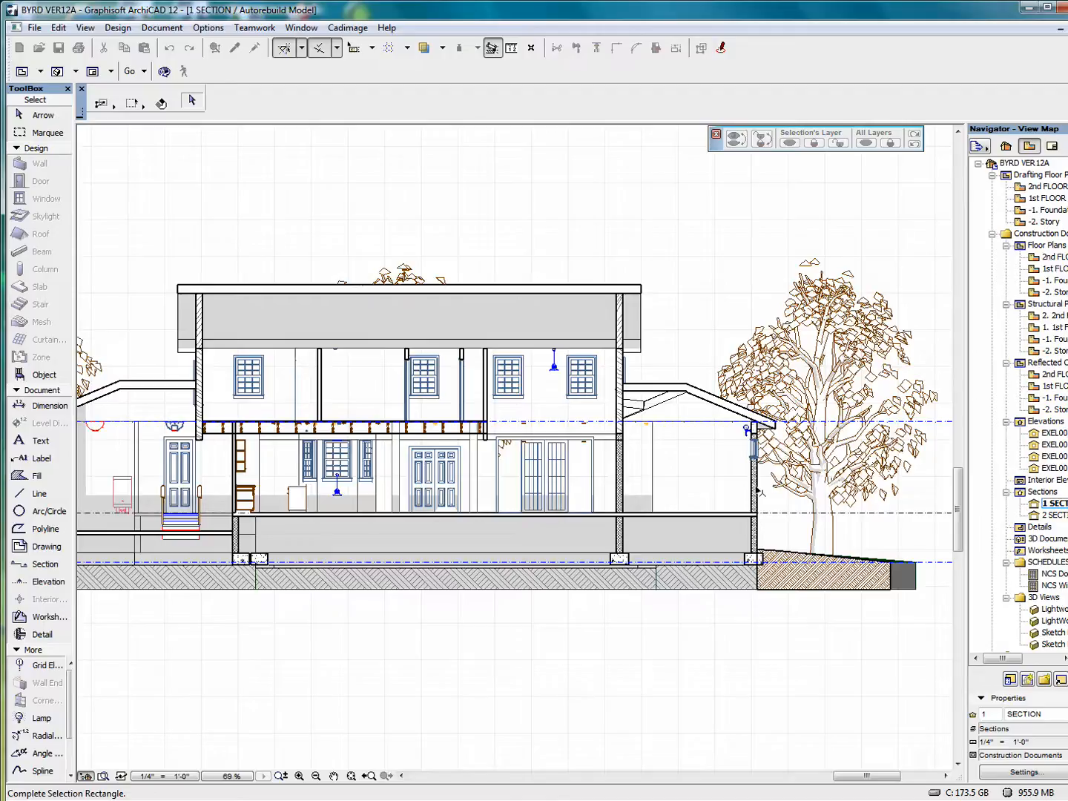
click(757, 486)
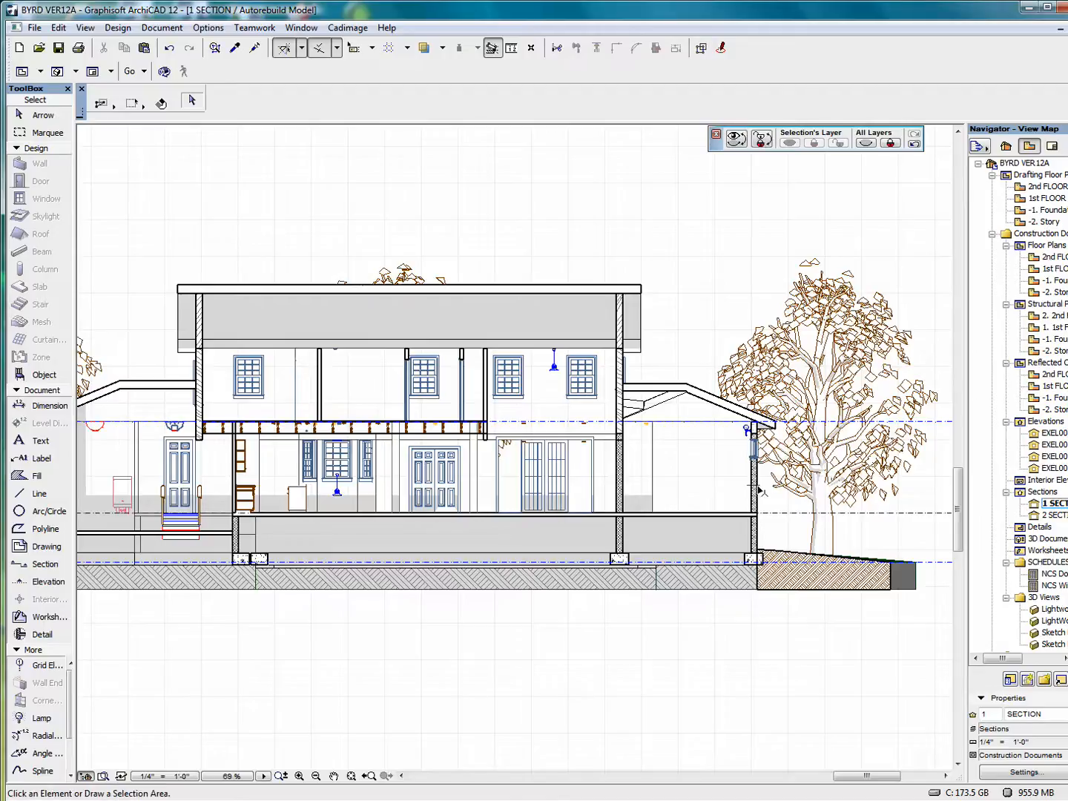
click(766, 559)
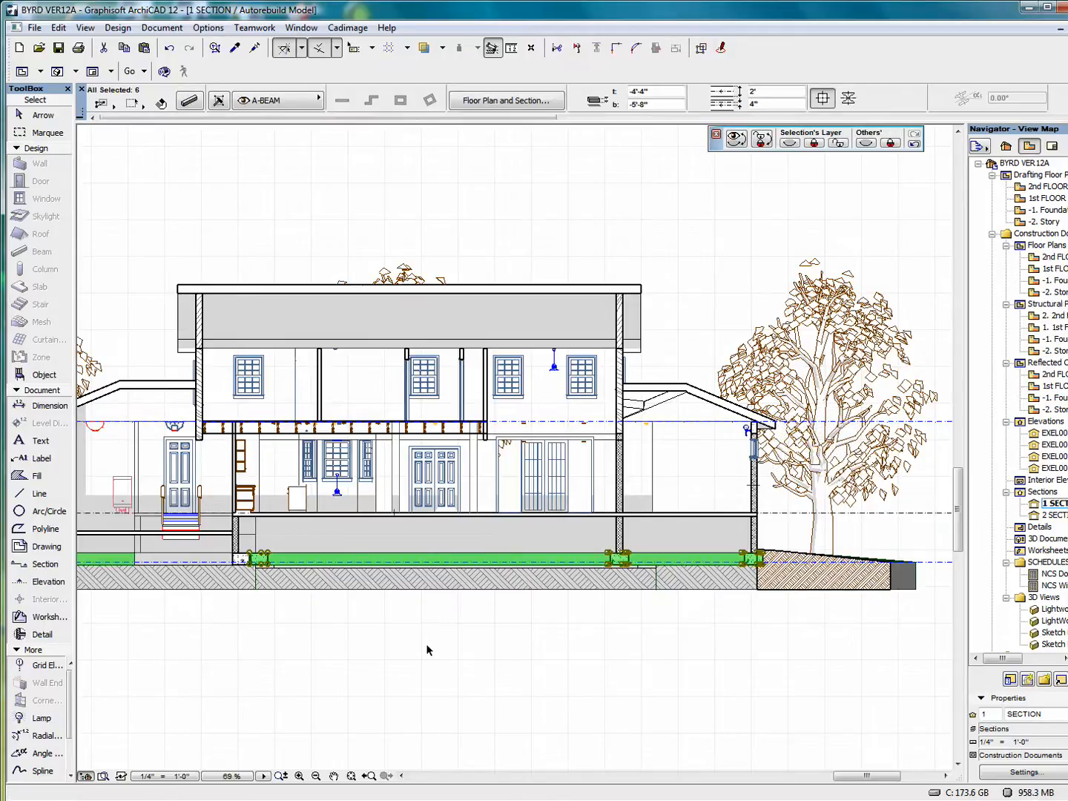
scroll(518, 669, up, 3)
scroll(518, 669, down, 3)
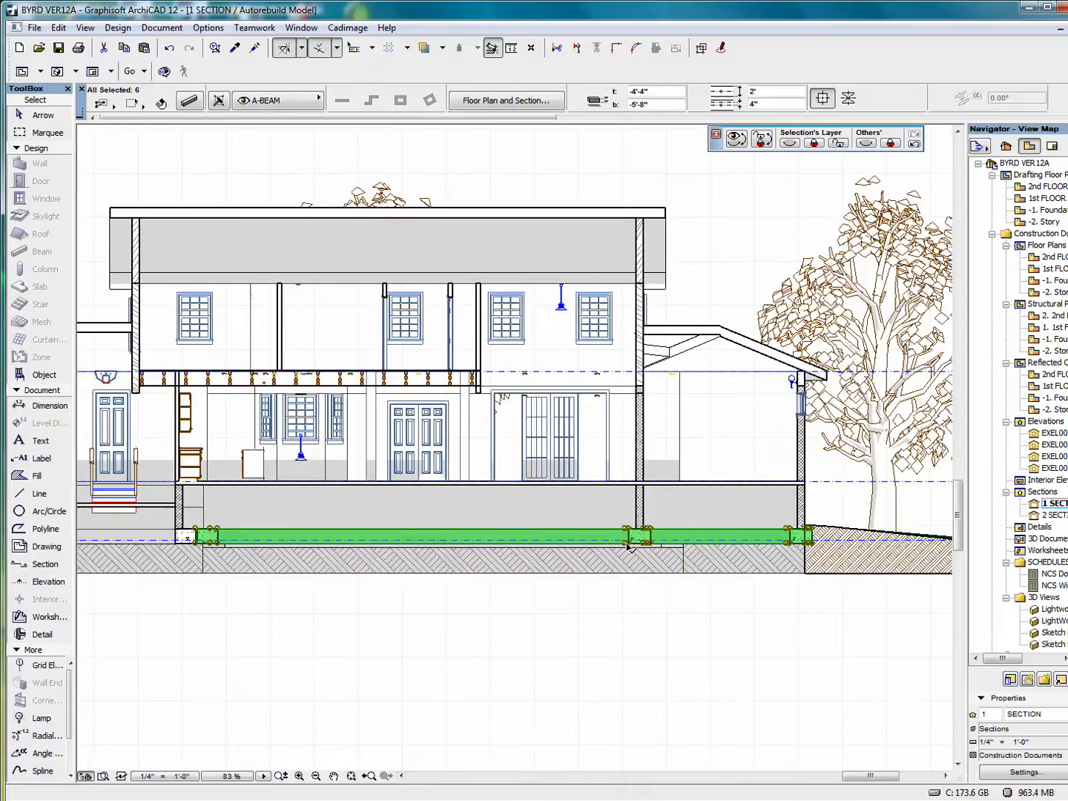
click(627, 548)
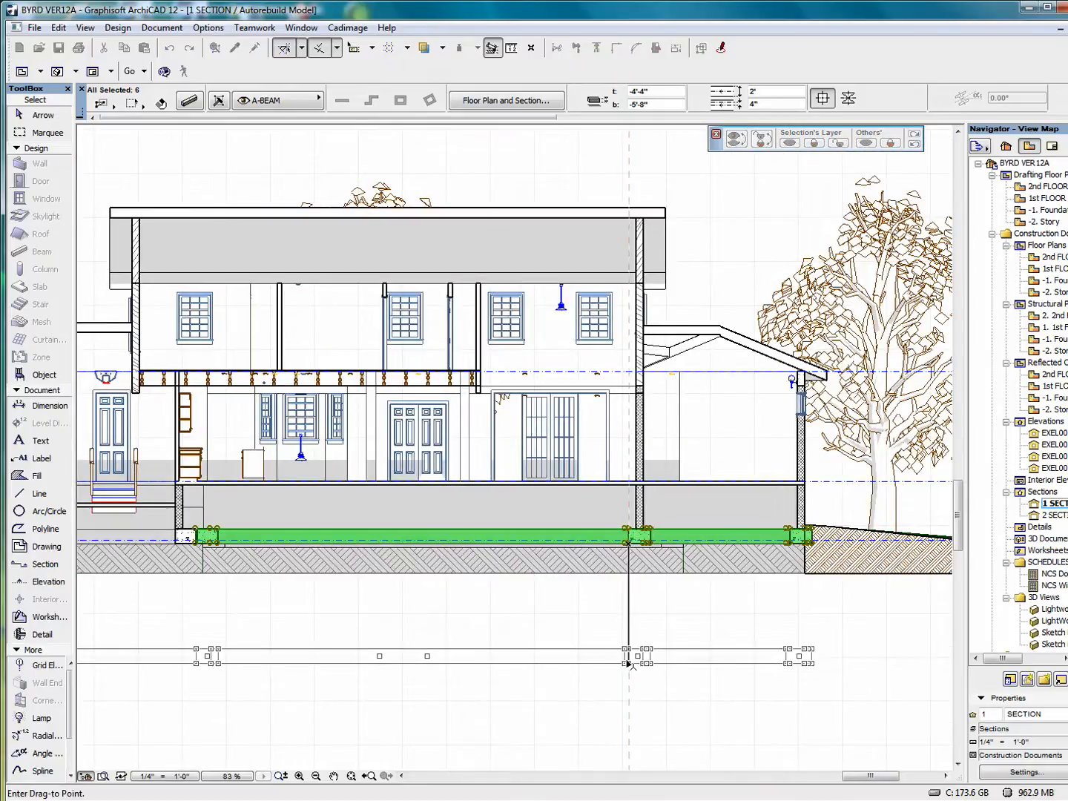
key(Escape)
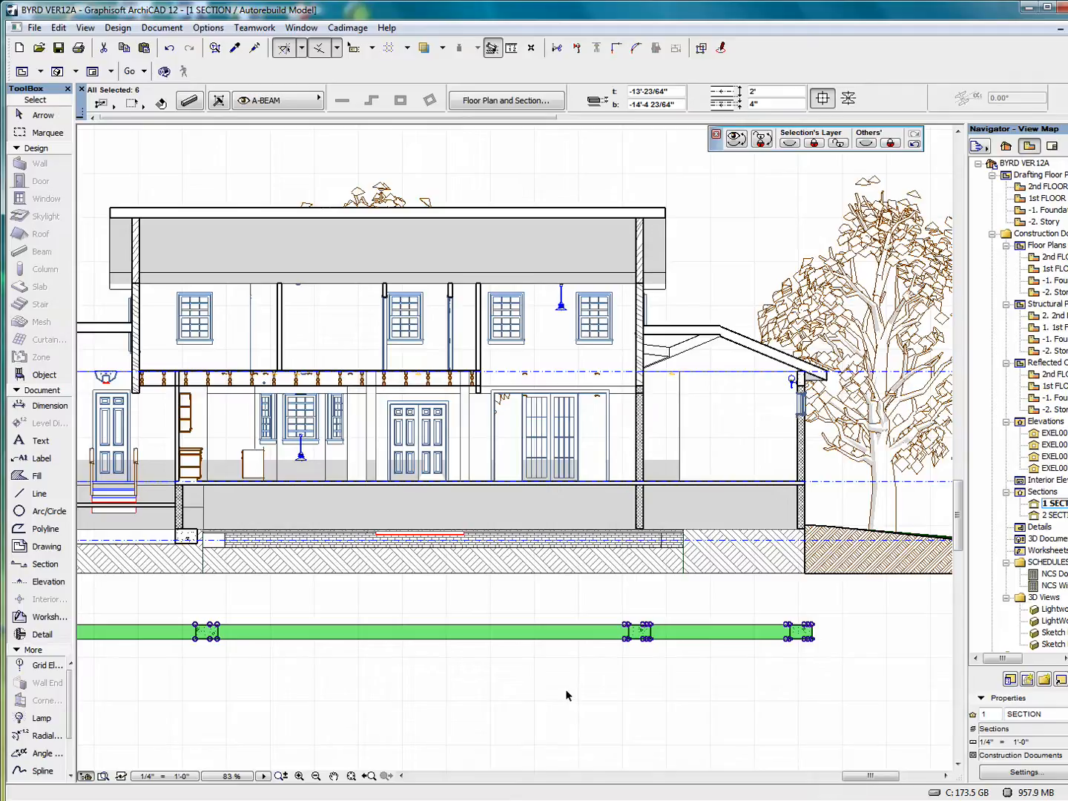
key(Escape)
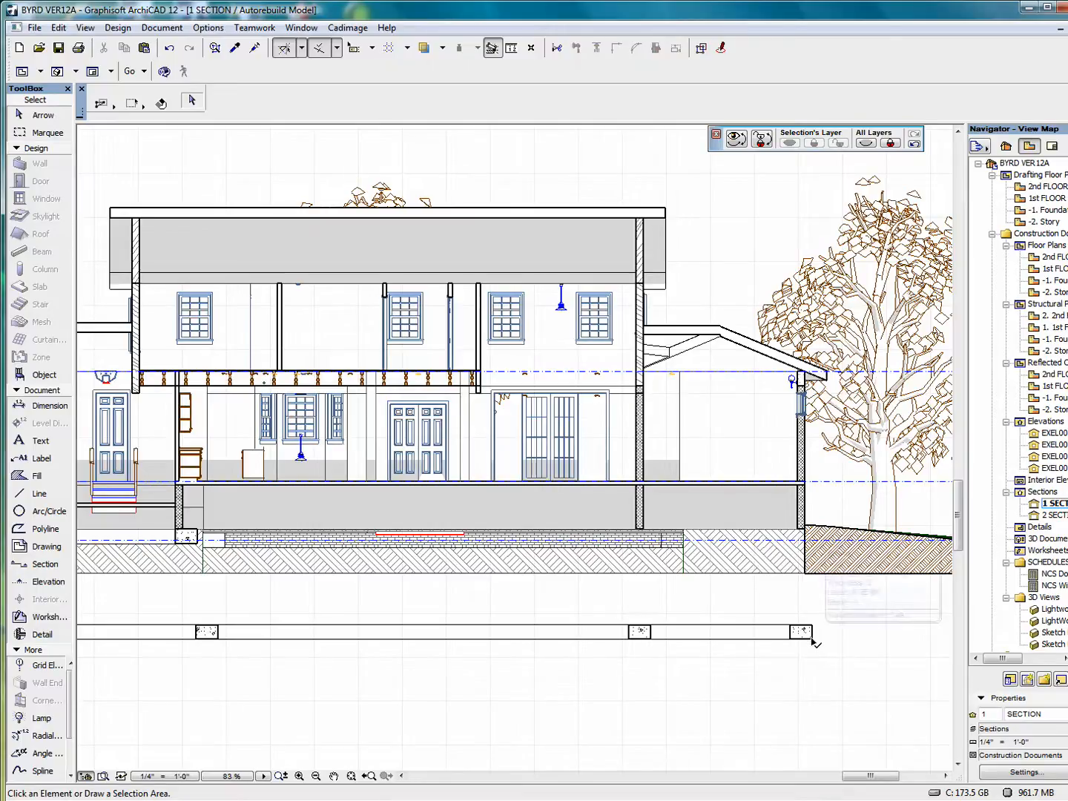
Undo the downward move of the foundation beams and footings
click(171, 50)
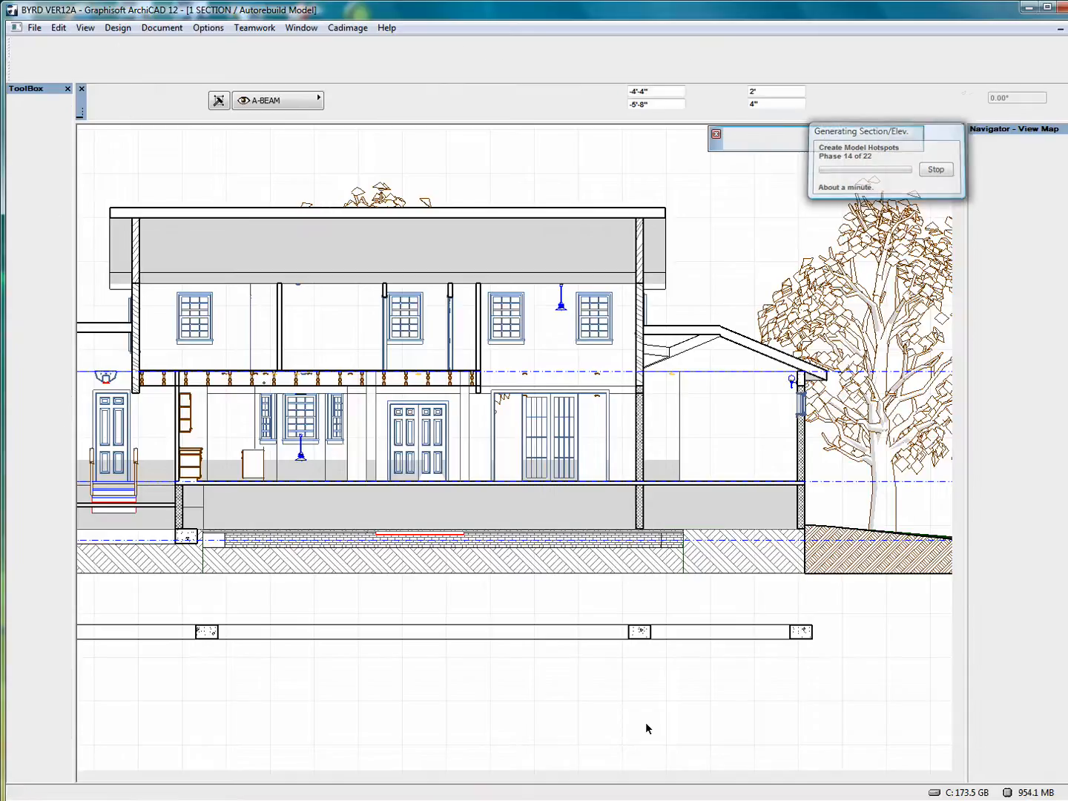
click(675, 645)
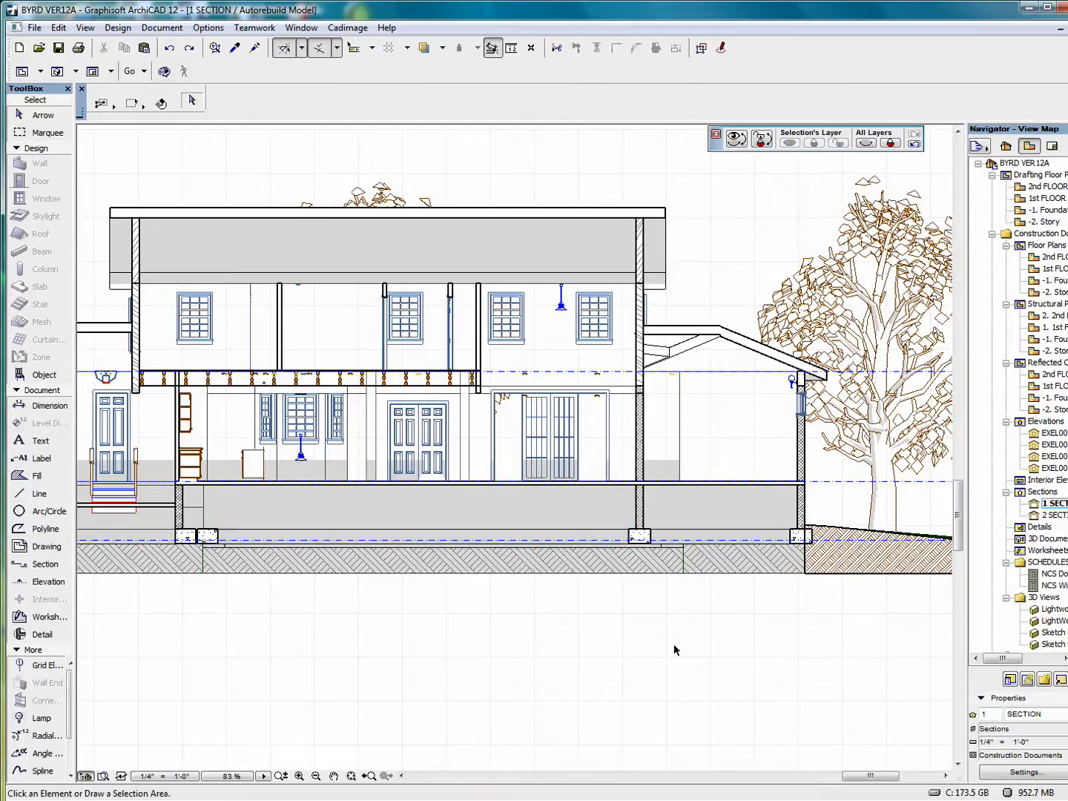
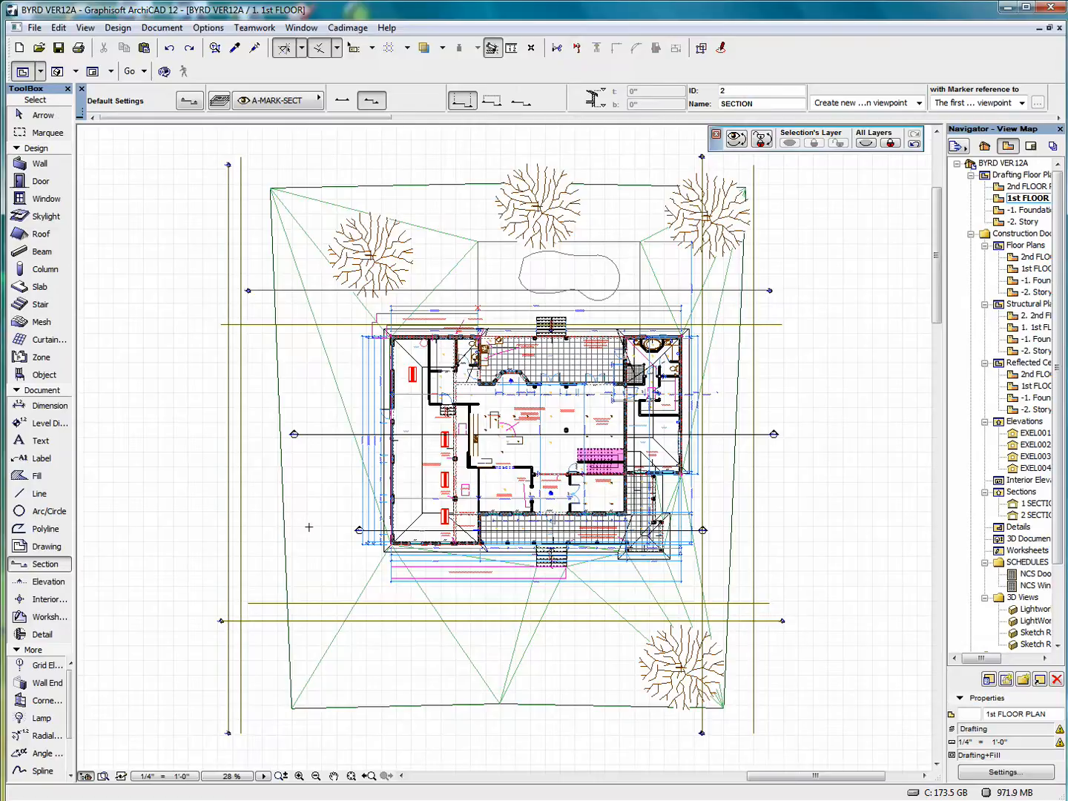
Draw a stepped section line on the 1st floor plan from outside the garage through the dining room and office, ending beyond the master suite, looking toward the lanai
scroll(330, 540, up, 5)
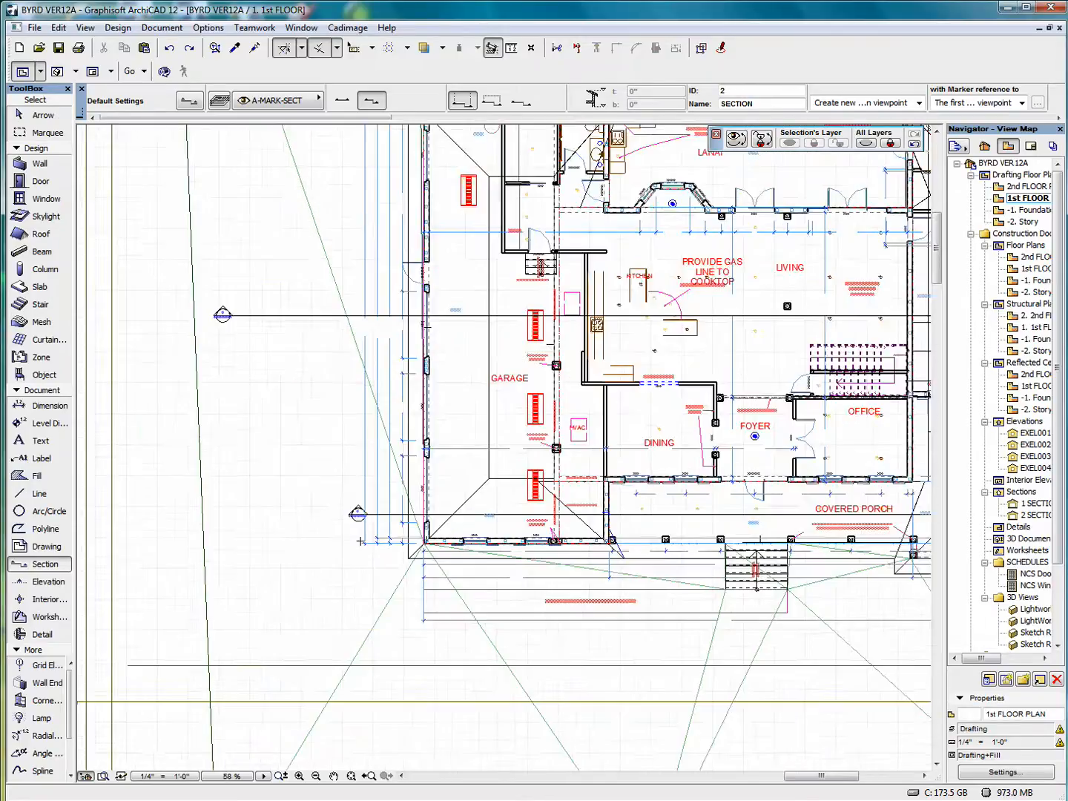
middle_drag(658, 512, 405, 471)
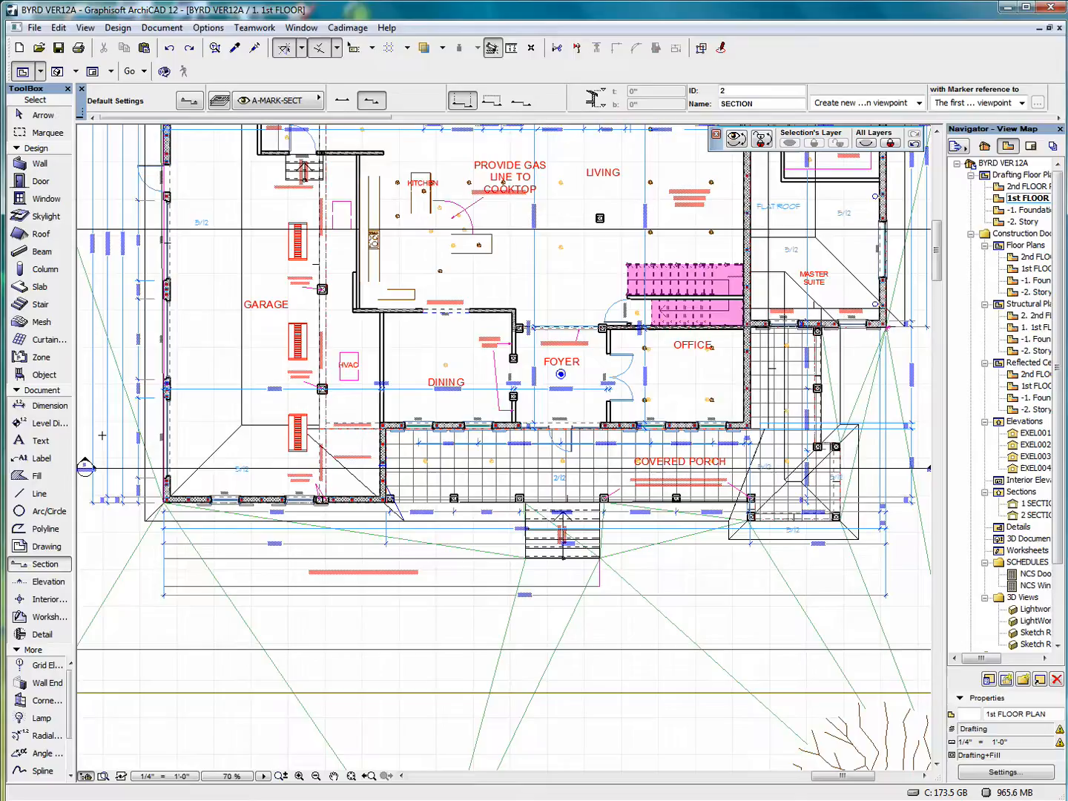
click(103, 435)
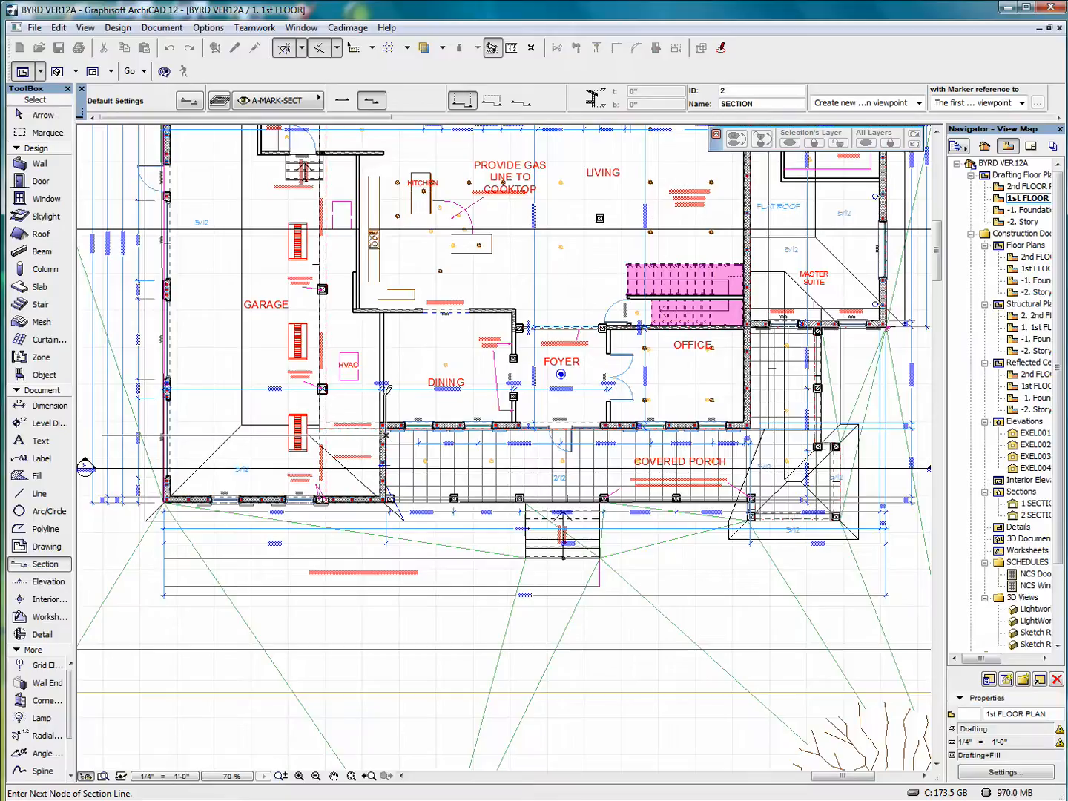
click(385, 405)
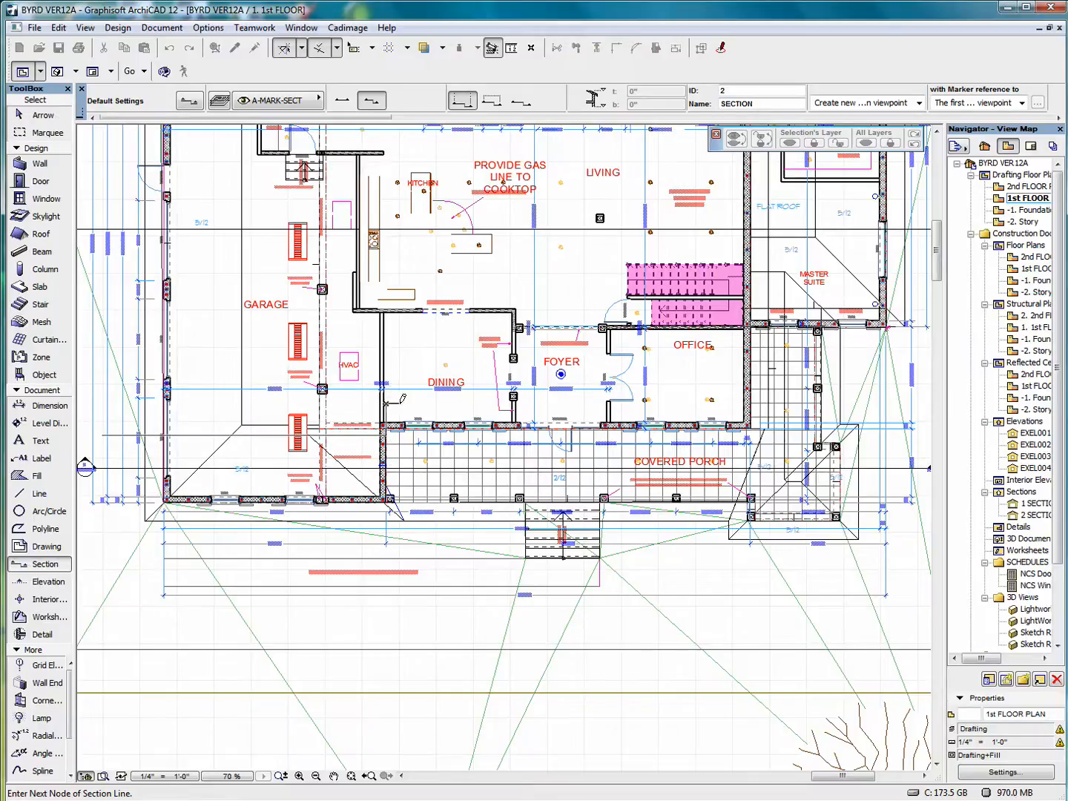
click(745, 404)
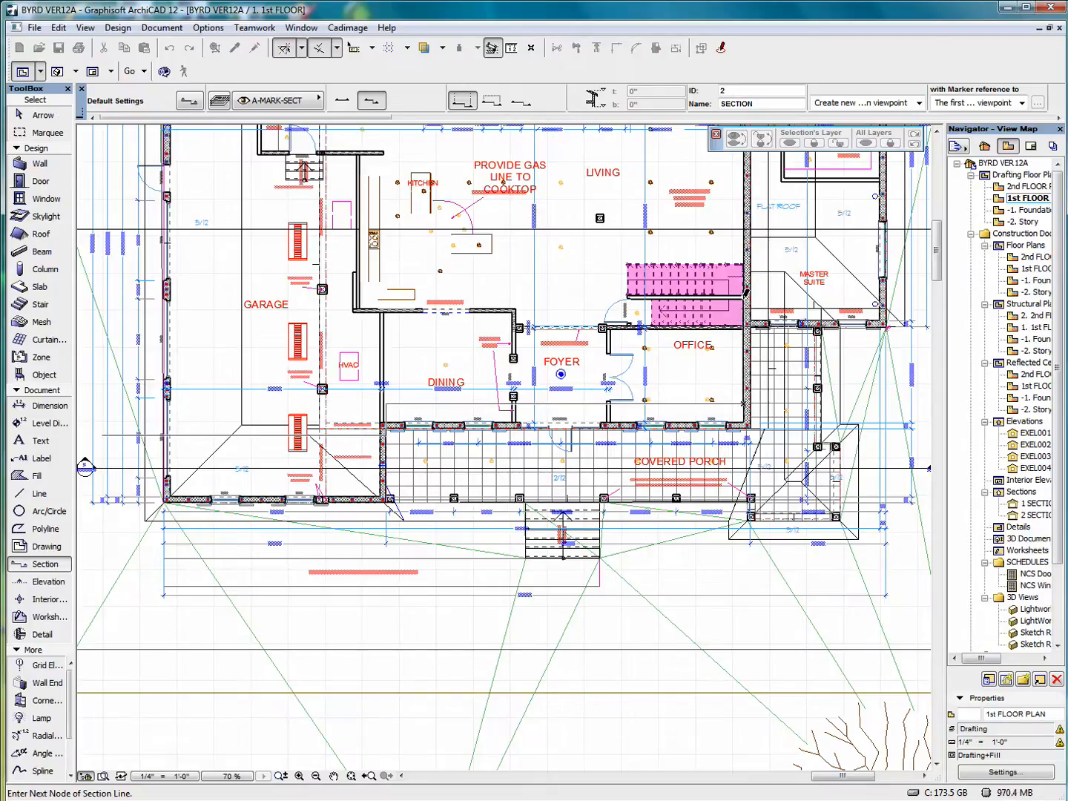
click(916, 296)
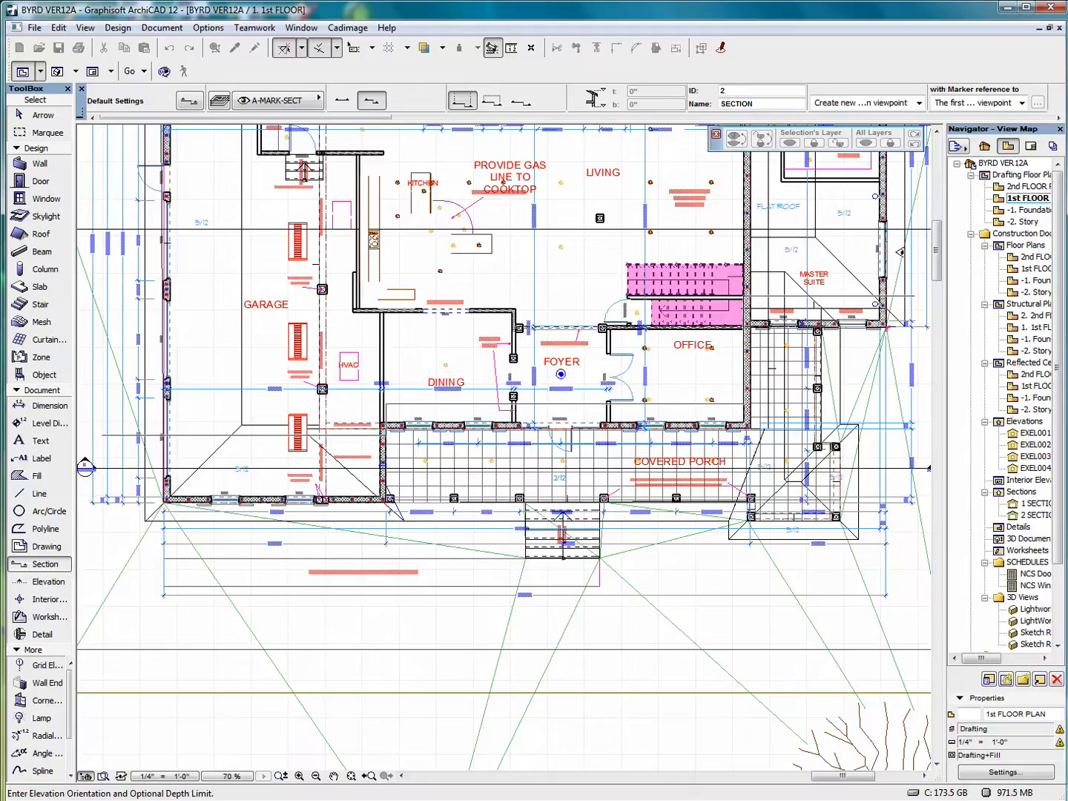
scroll(899, 253, down, 3)
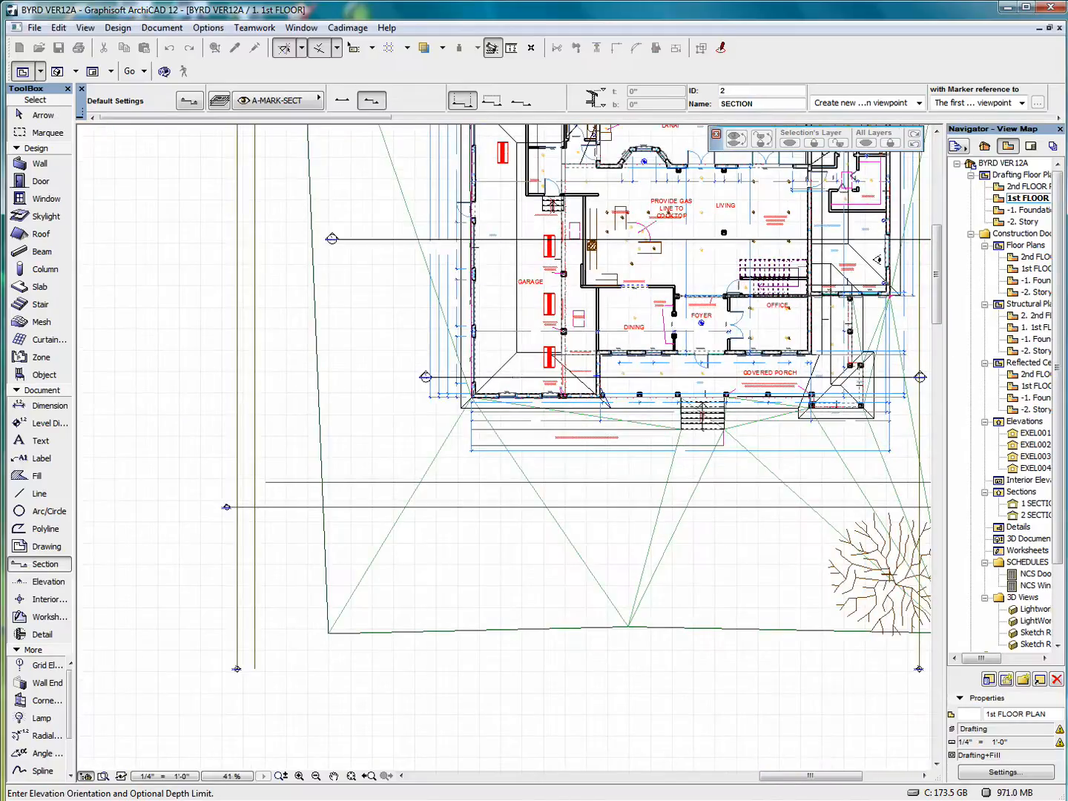
middle_drag(793, 269, 675, 512)
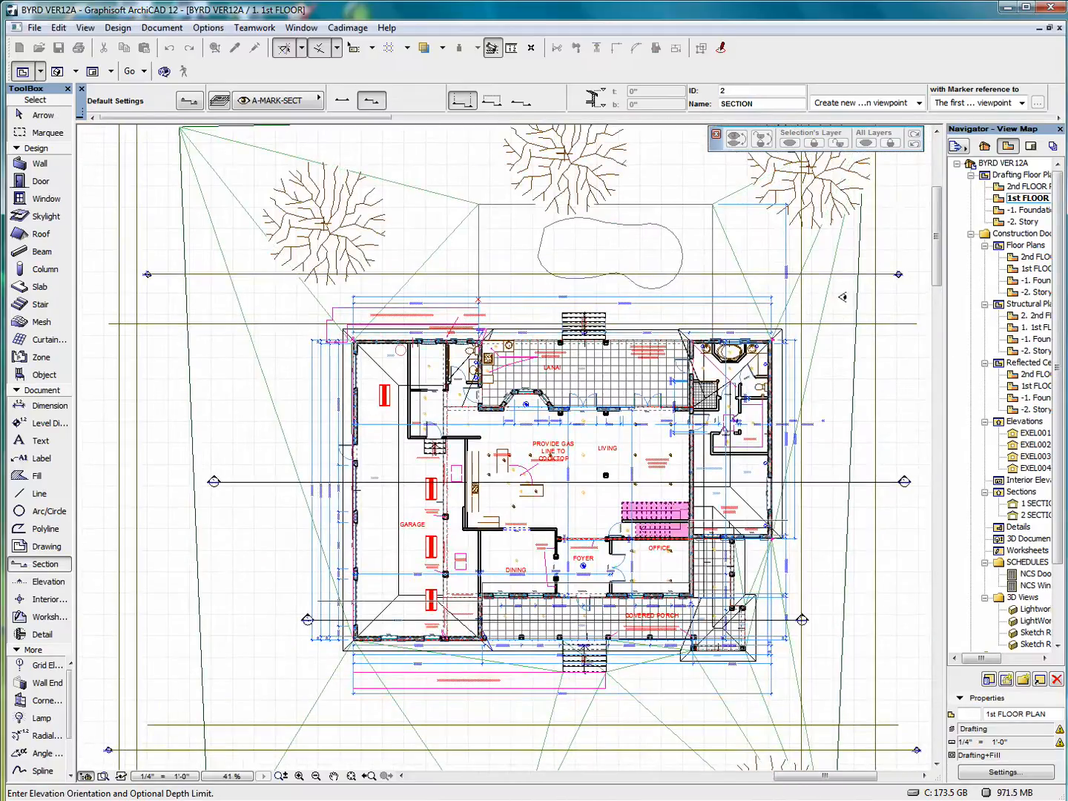
click(806, 305)
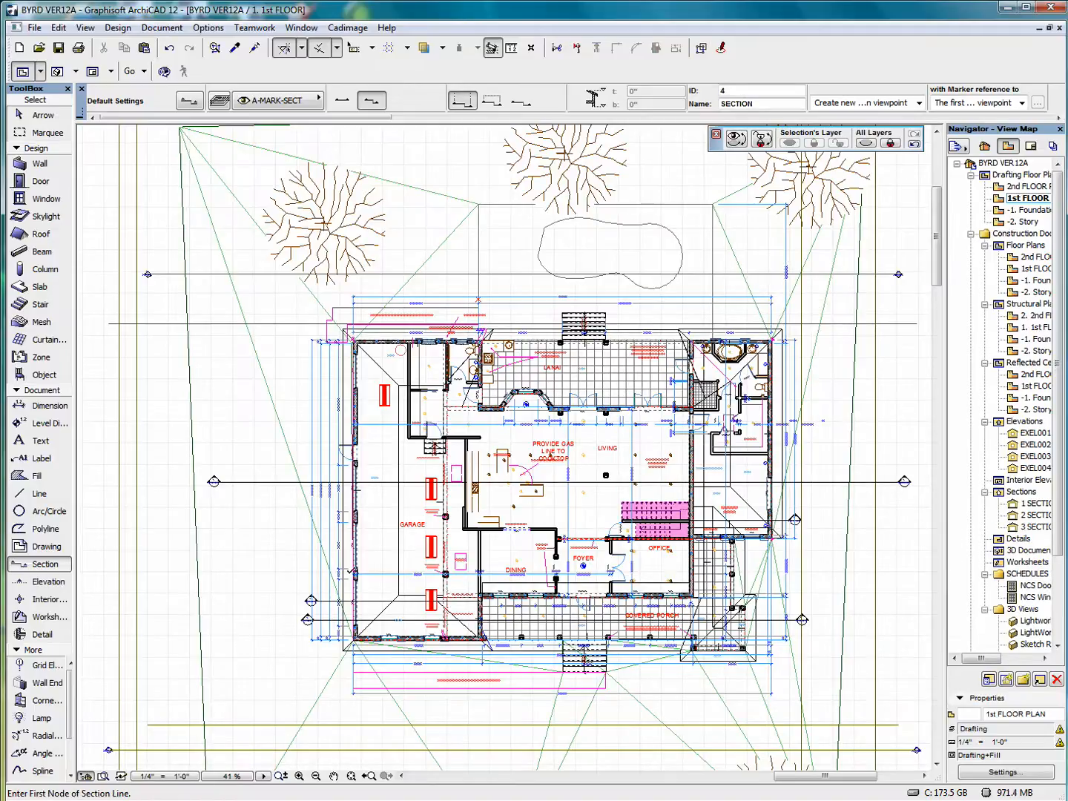
Select the new stepped section line on the floor plan and open its section view
click(37, 116)
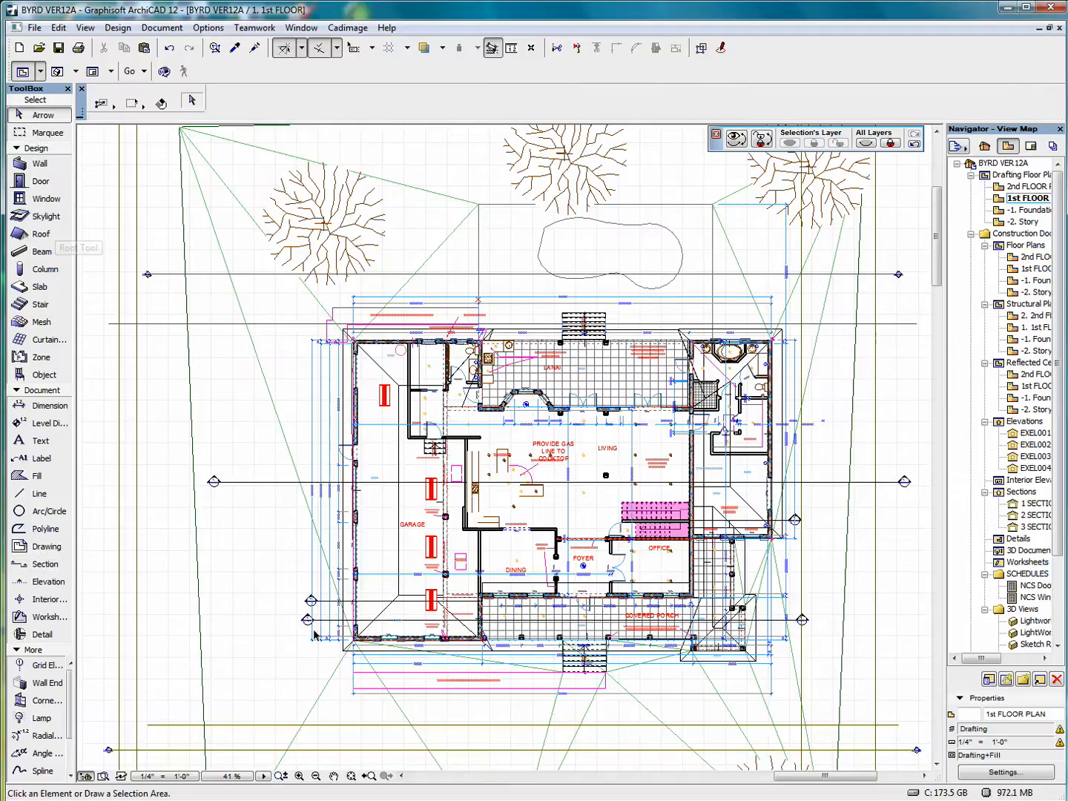
click(371, 600)
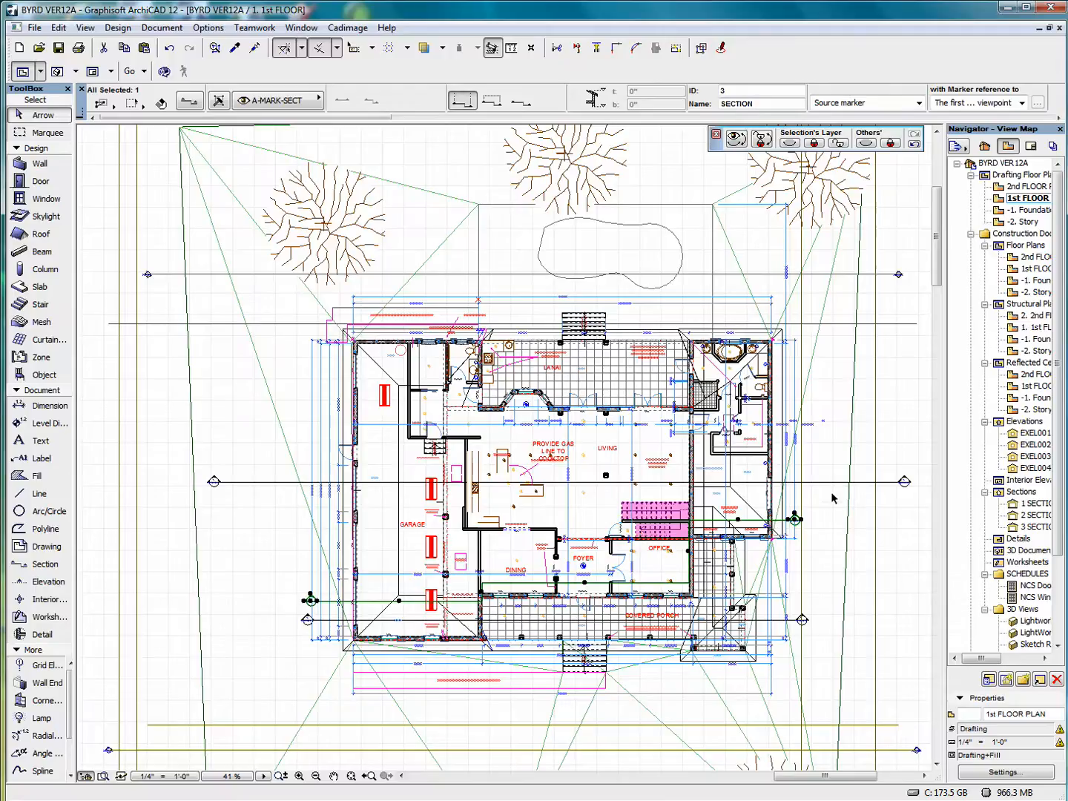
right_click(834, 383)
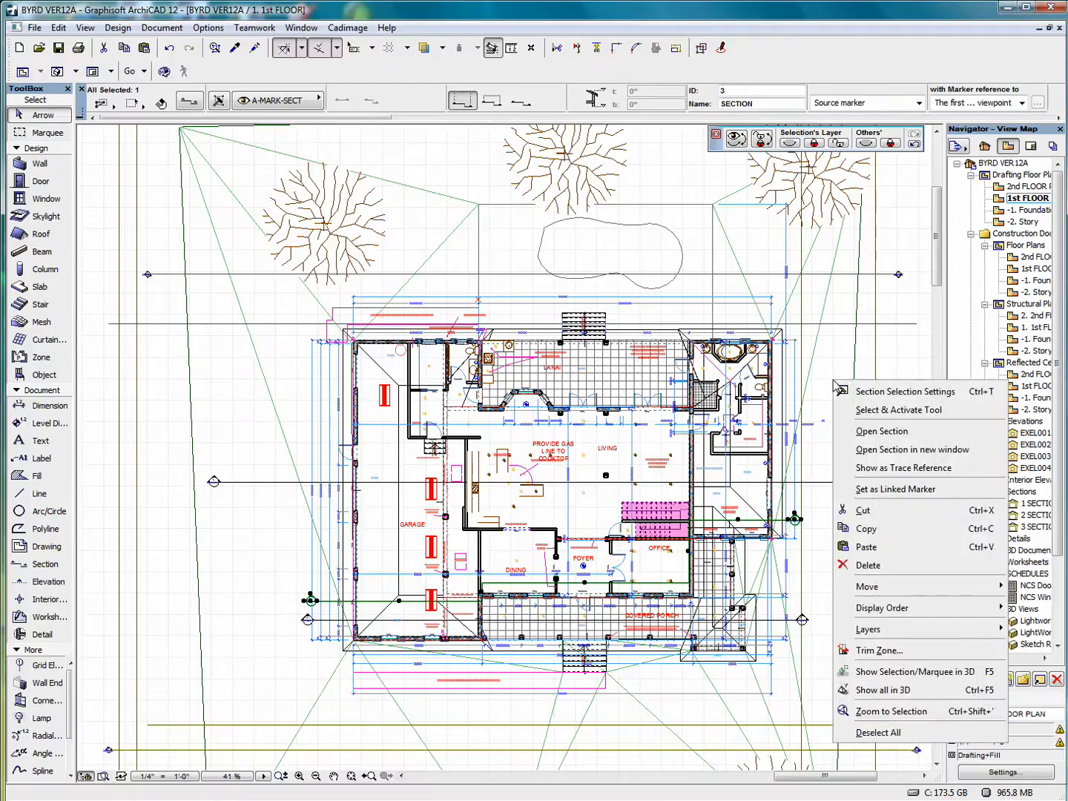
click(883, 432)
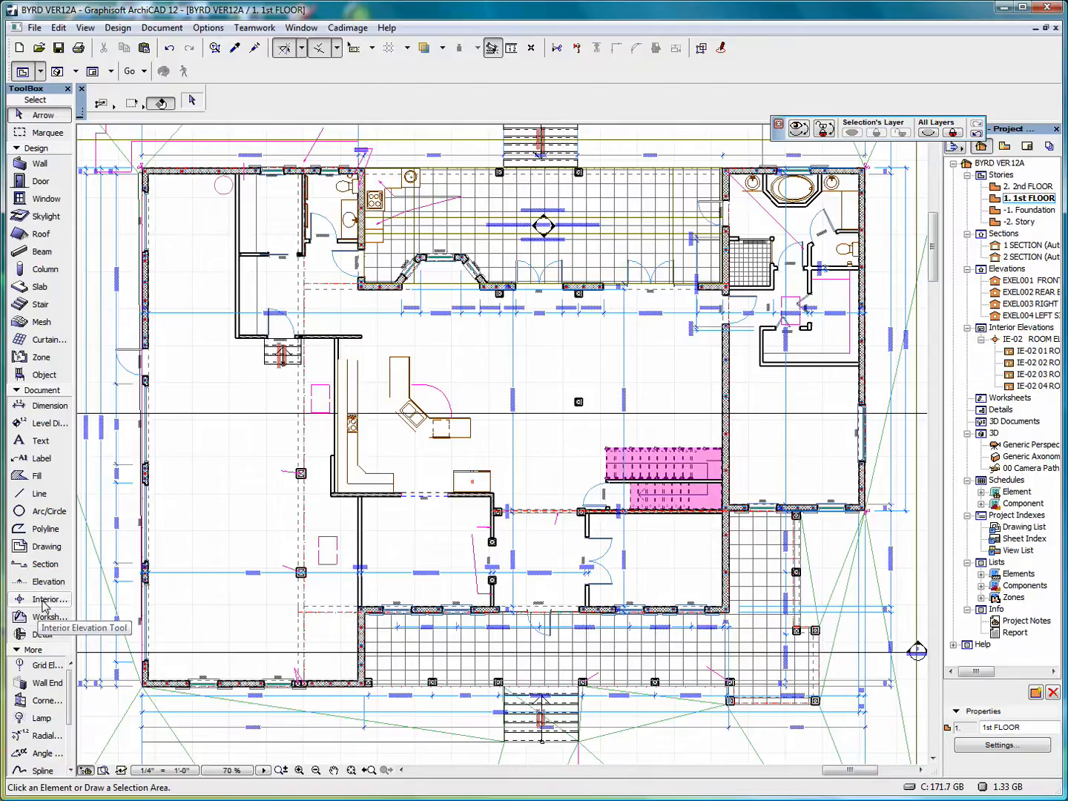
Set the Interior Elevation default's upper vertical limit to 8'-8" above the home story
click(44, 604)
key(ctrl+t)
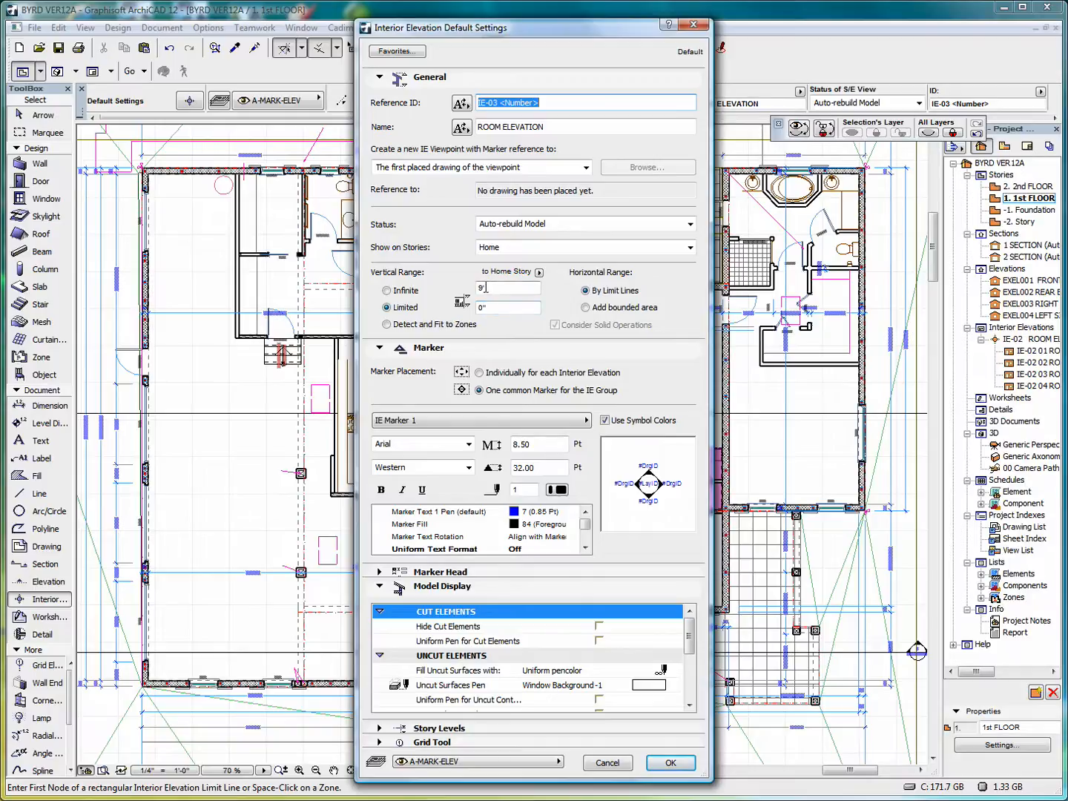
double_click(489, 289)
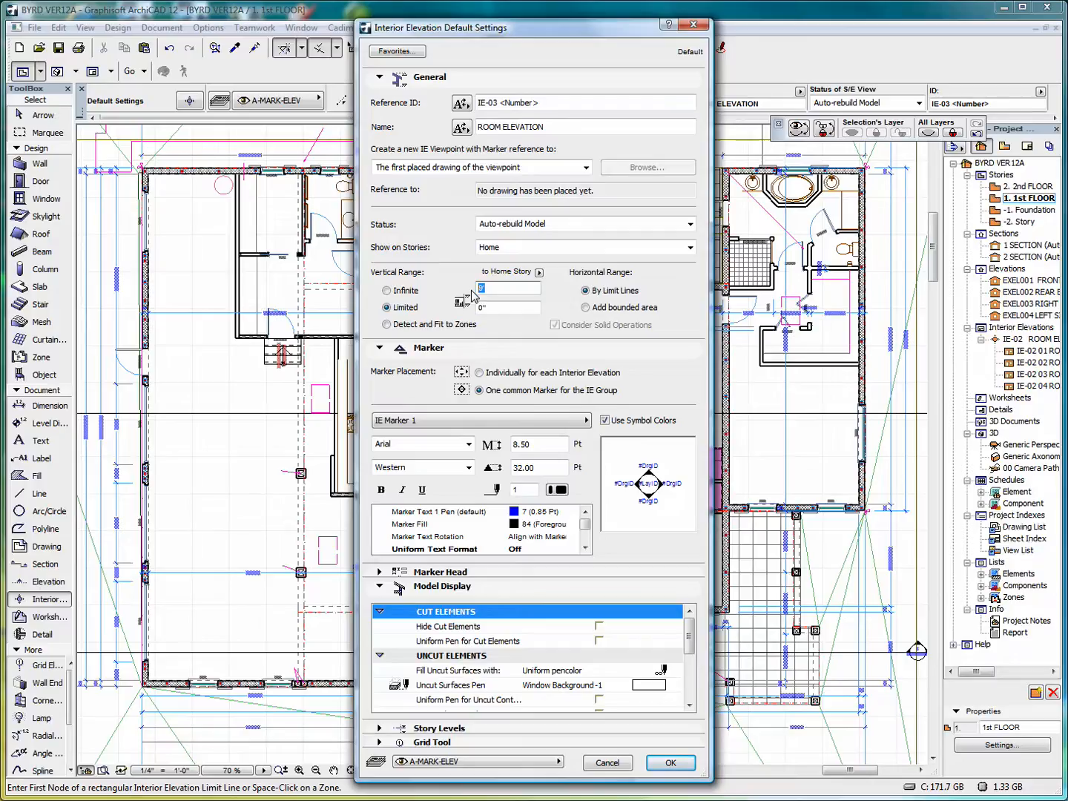
text(8)
text(-8)
click(671, 764)
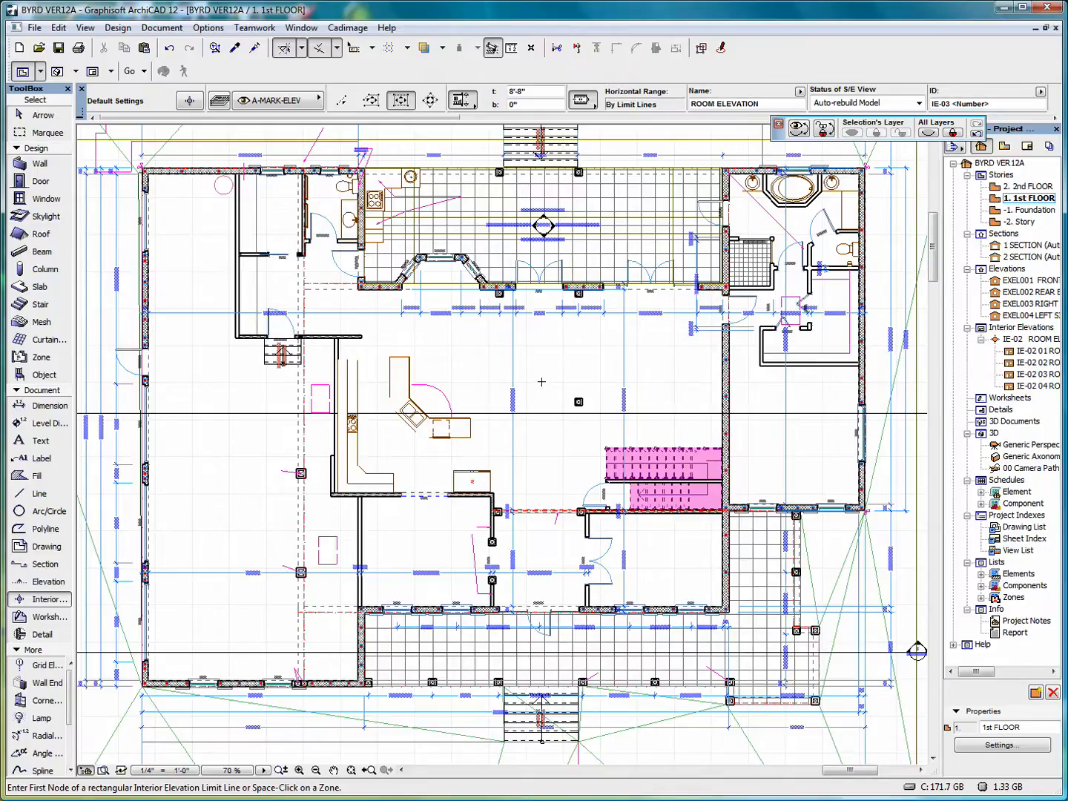
Undo the earlier lanai interior elevation and place a rectangular one from the lanai's outer kitchen-side corner to its diagonally opposite corner, with the standpoints offset inward
key(ctrl+z)
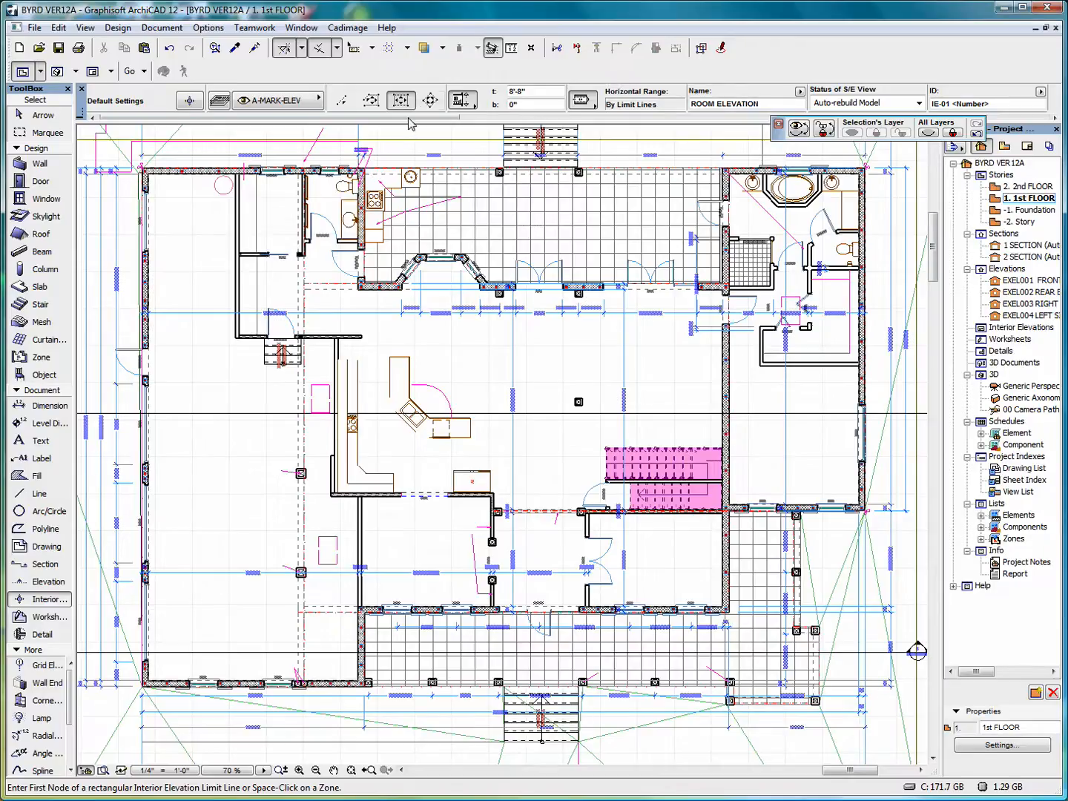
click(343, 103)
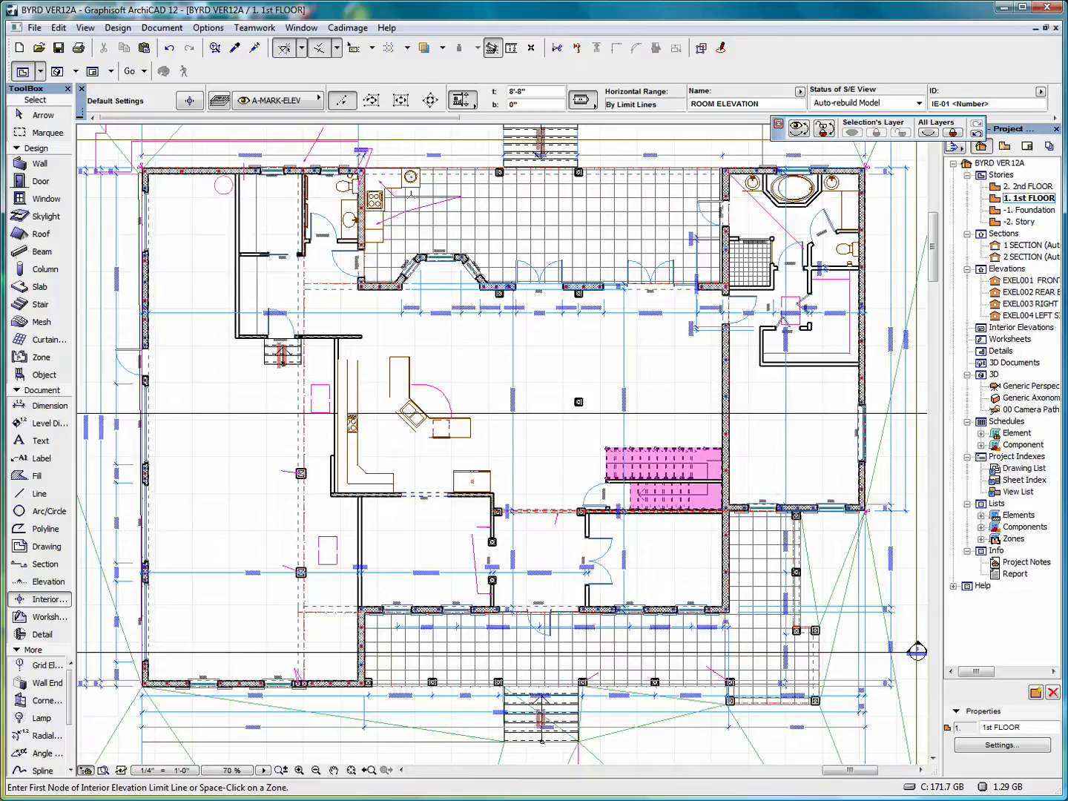
click(400, 100)
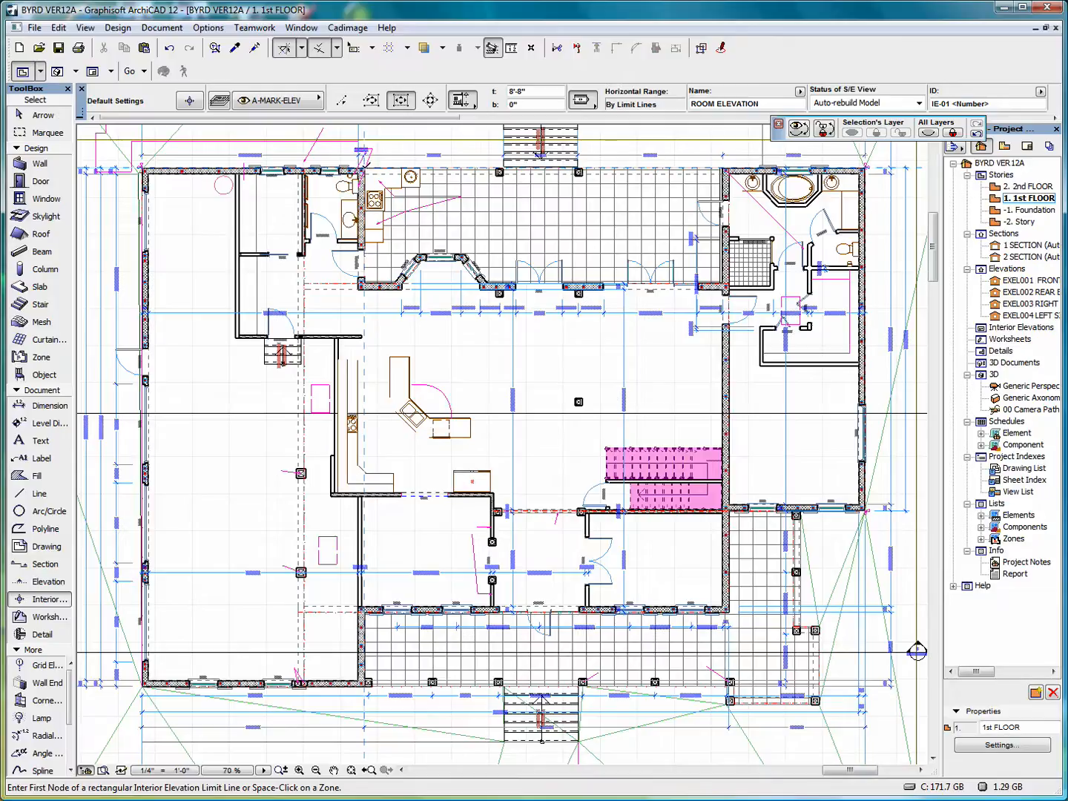
click(362, 166)
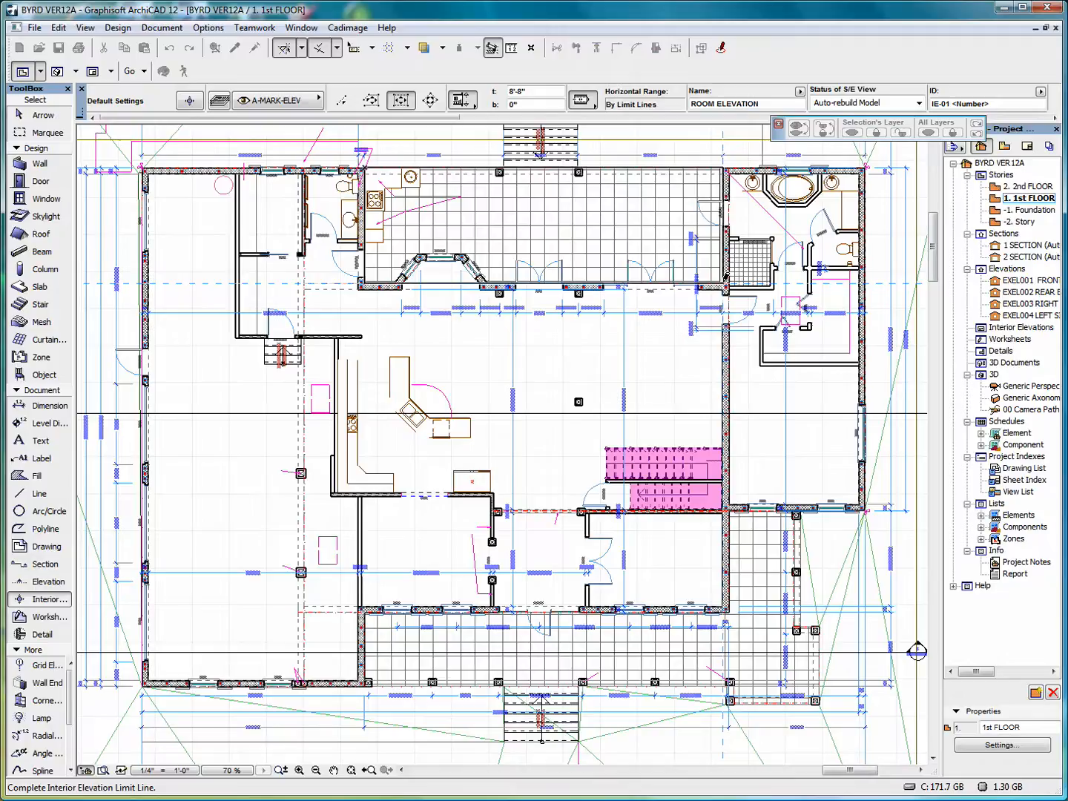
click(725, 279)
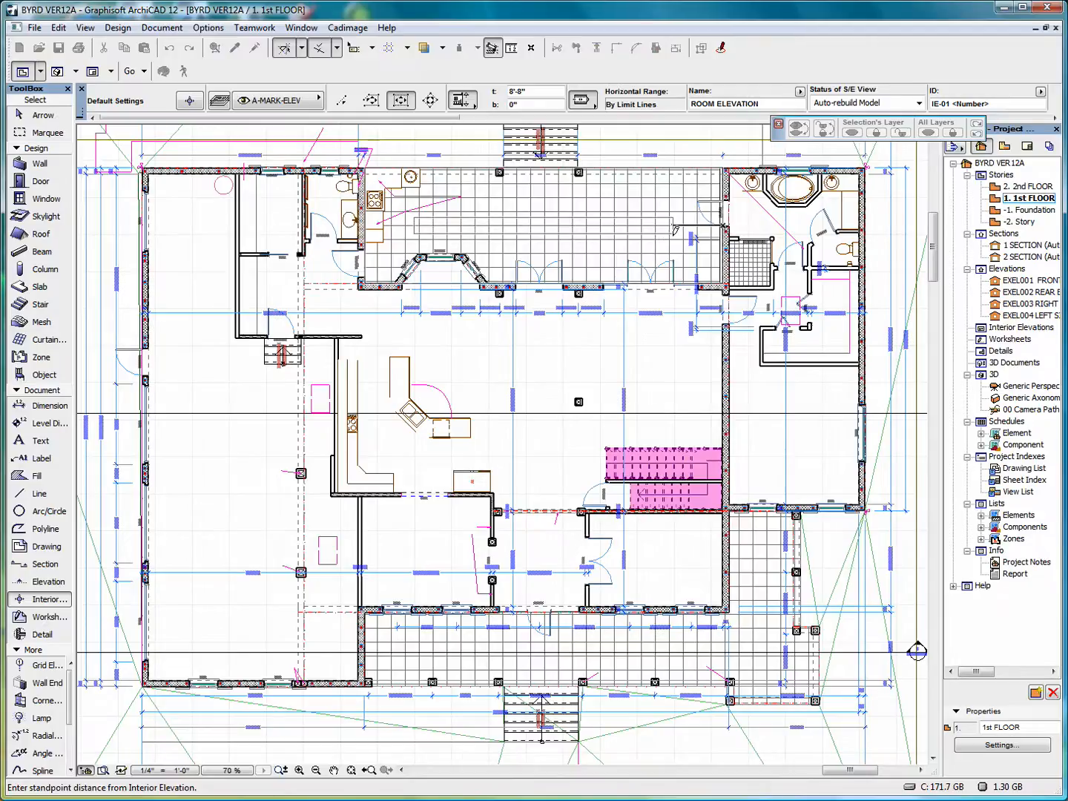
click(676, 230)
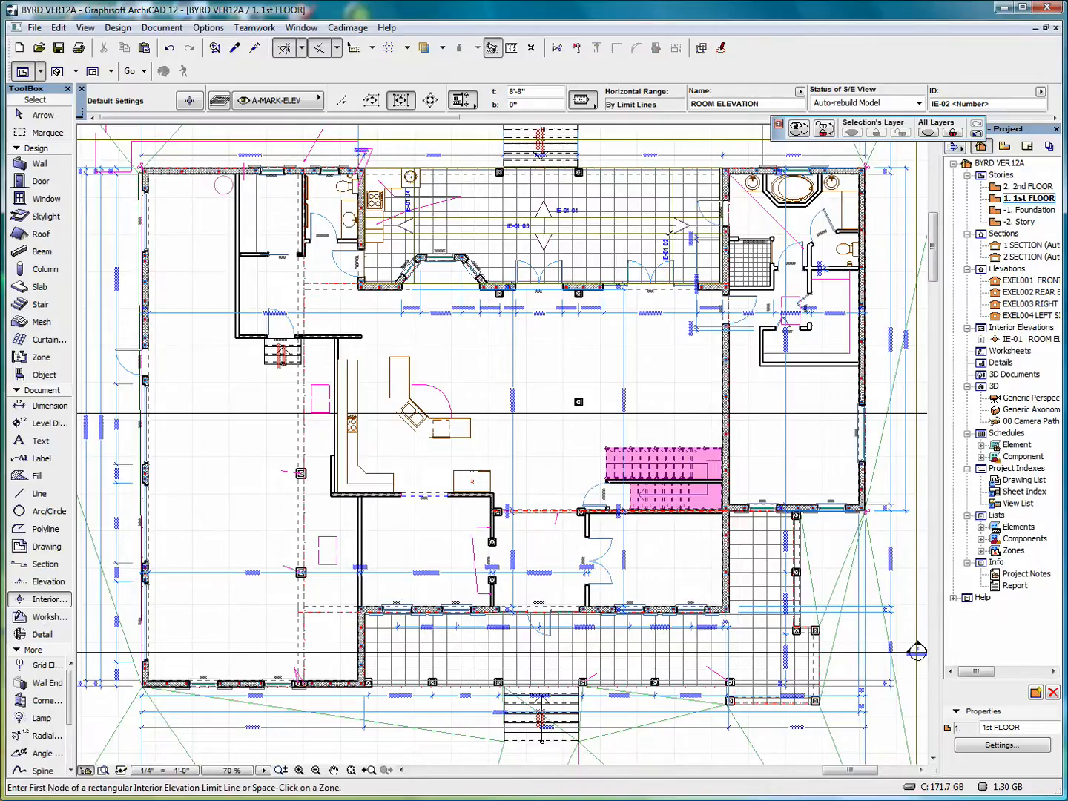
scroll(377, 207, up, 3)
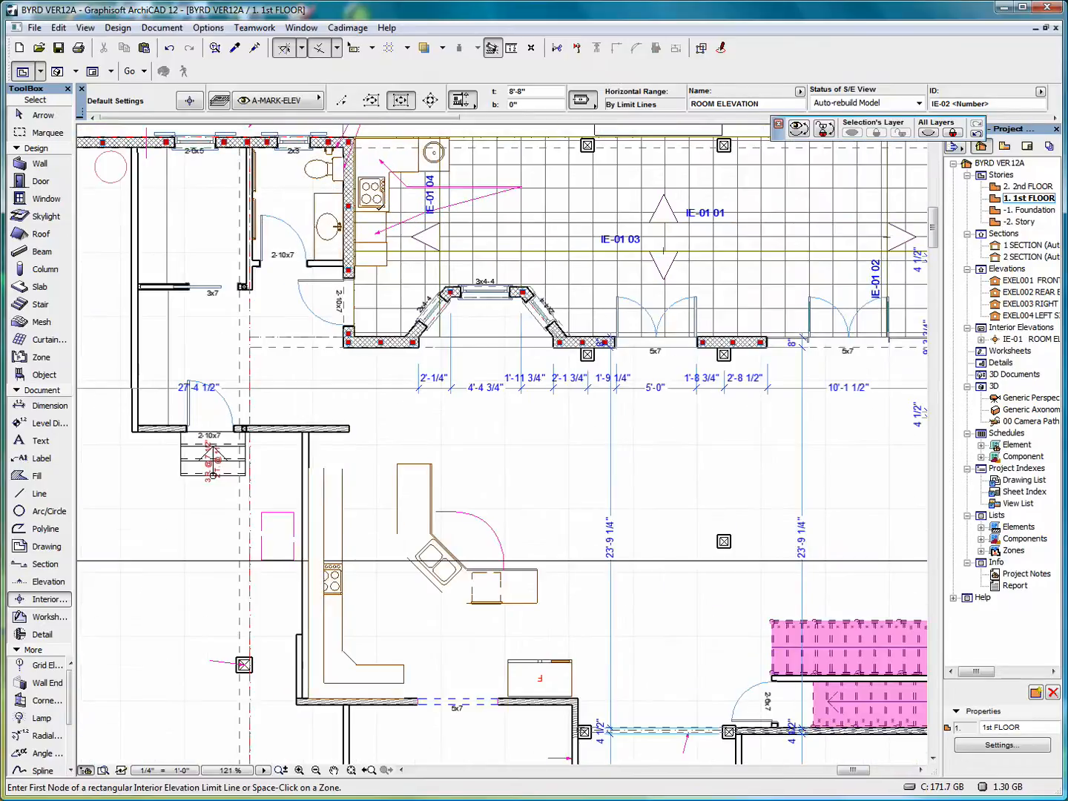
click(36, 117)
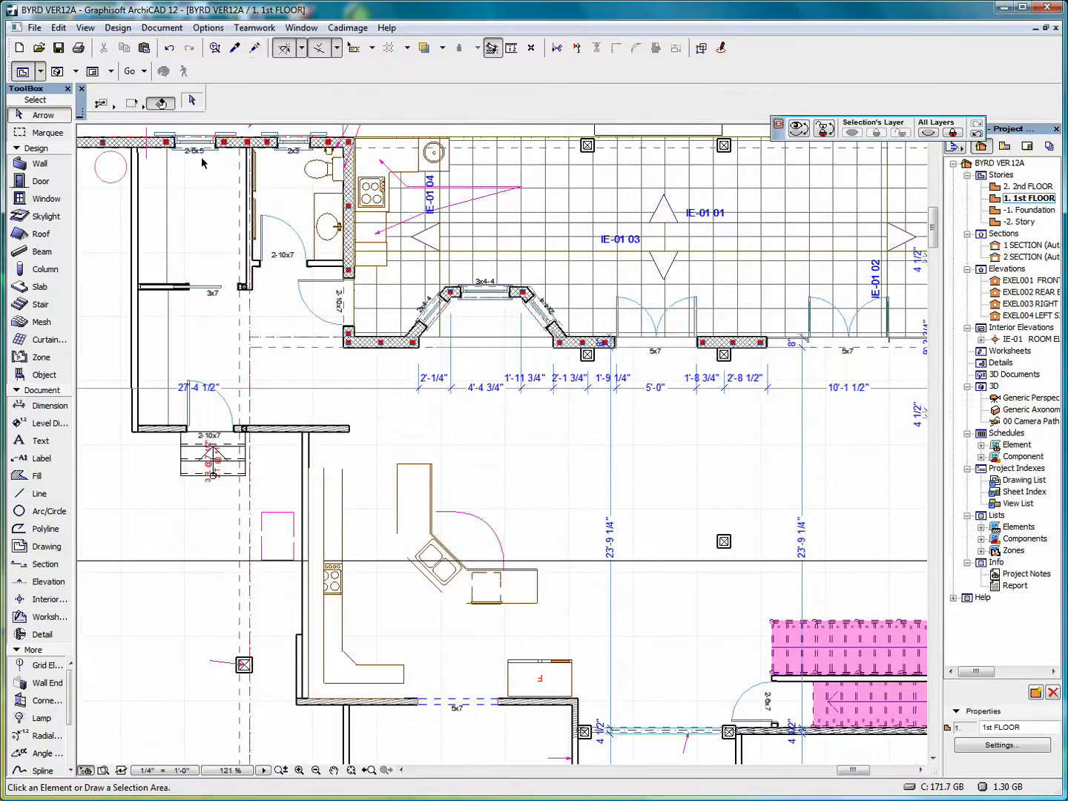
Move the IE-01 04 interior elevation's marker and its elevation line farther from the kitchen-side wall of the lanai
click(441, 197)
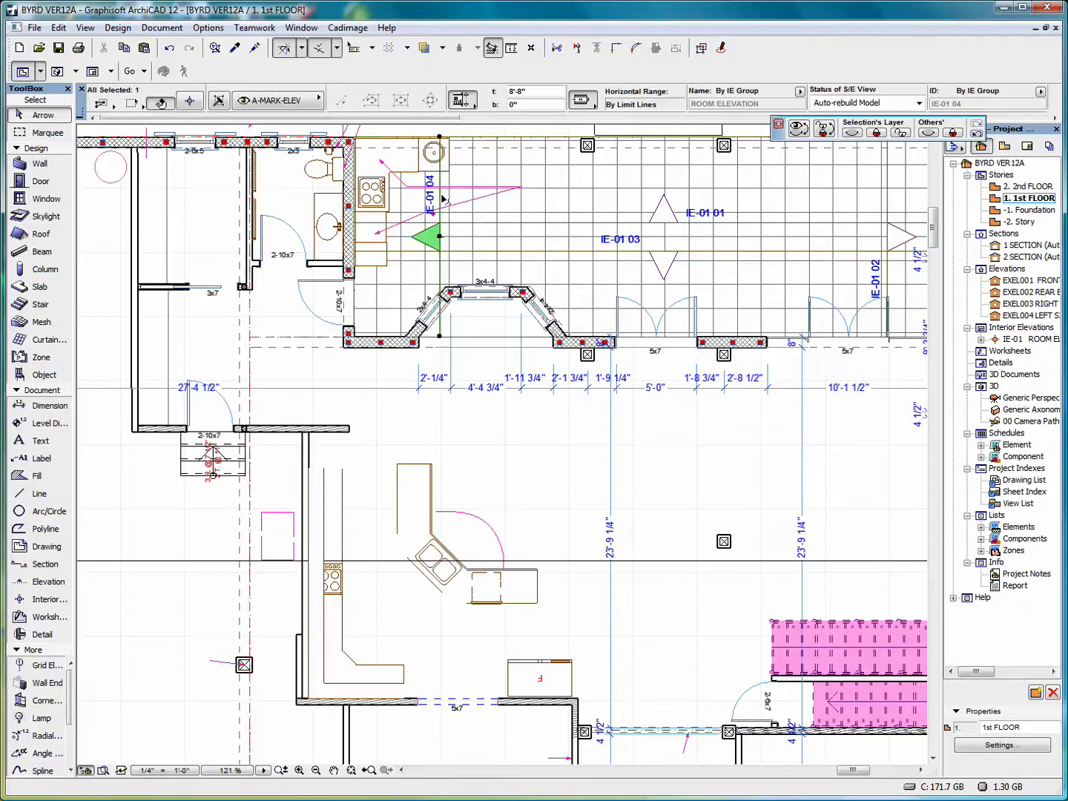
click(440, 237)
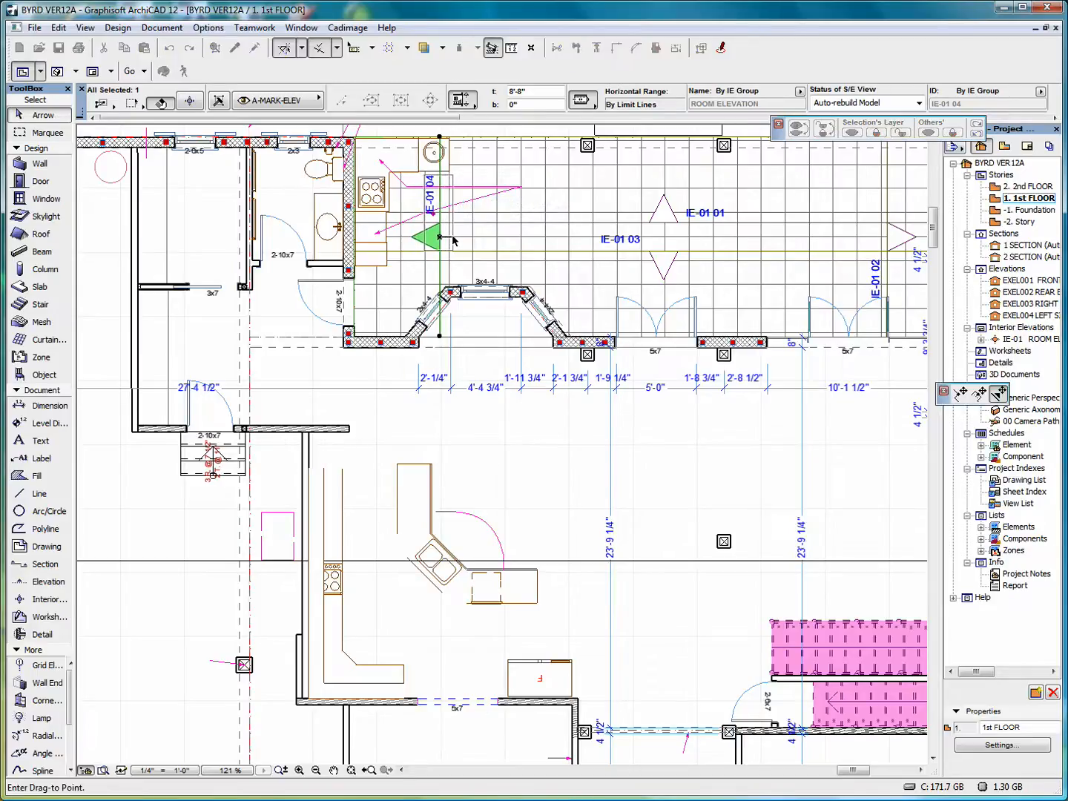
click(475, 239)
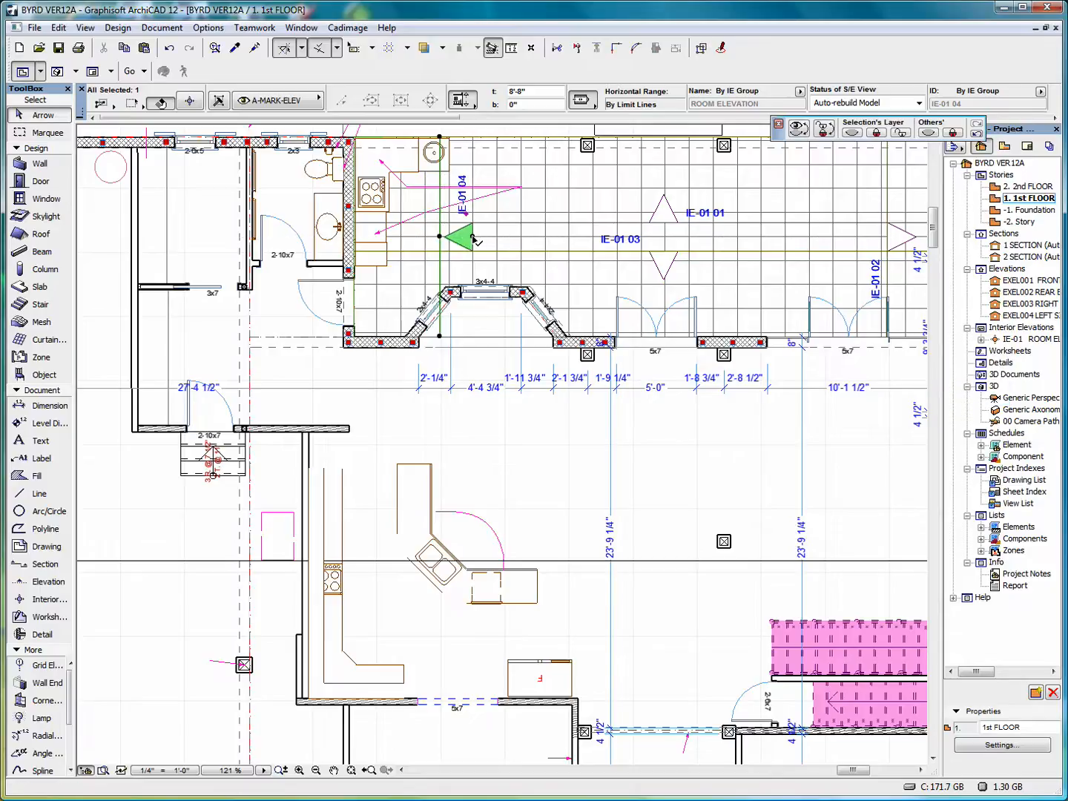
click(441, 211)
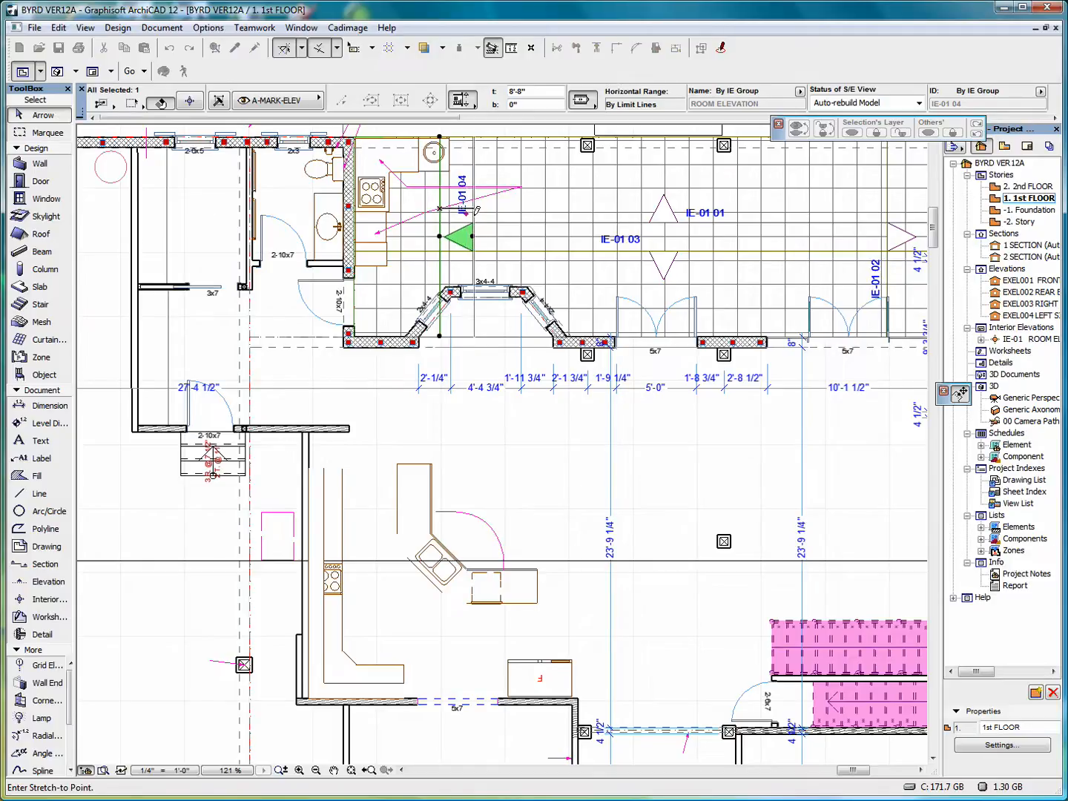
click(473, 210)
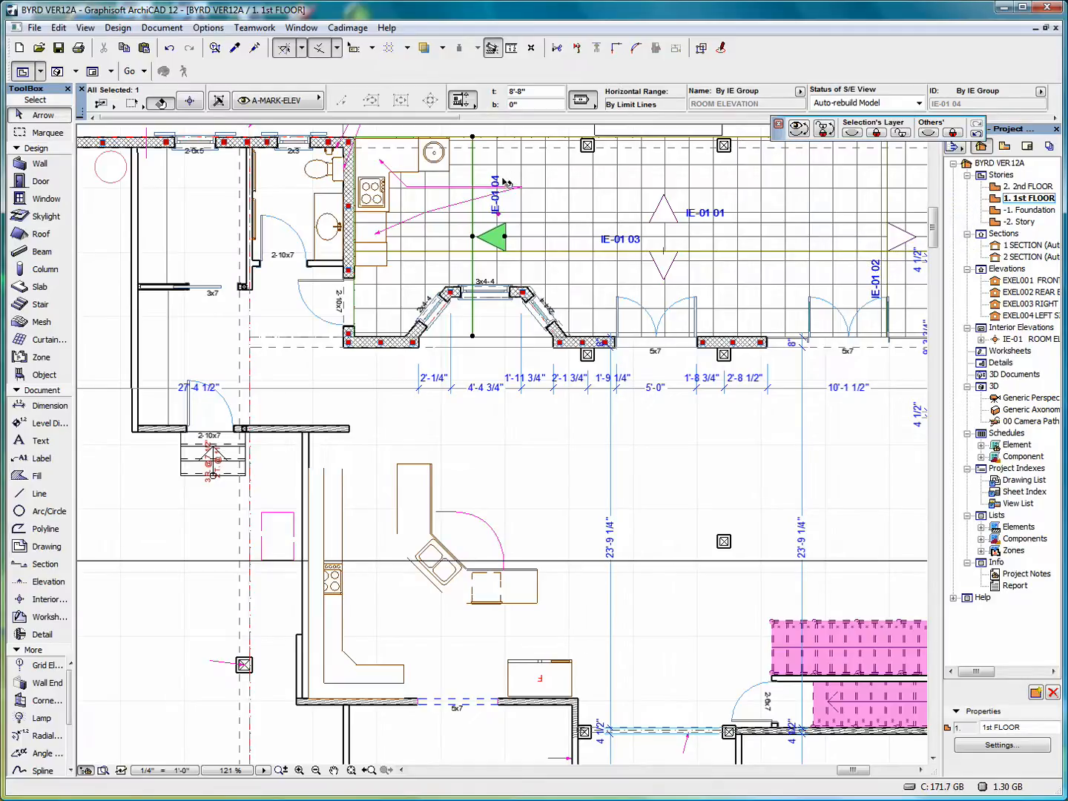
Bring the whole lanai into view and list the individual elevations of the IE-01 group with their full names readable
scroll(457, 188, down, 1)
scroll(460, 191, down, 1)
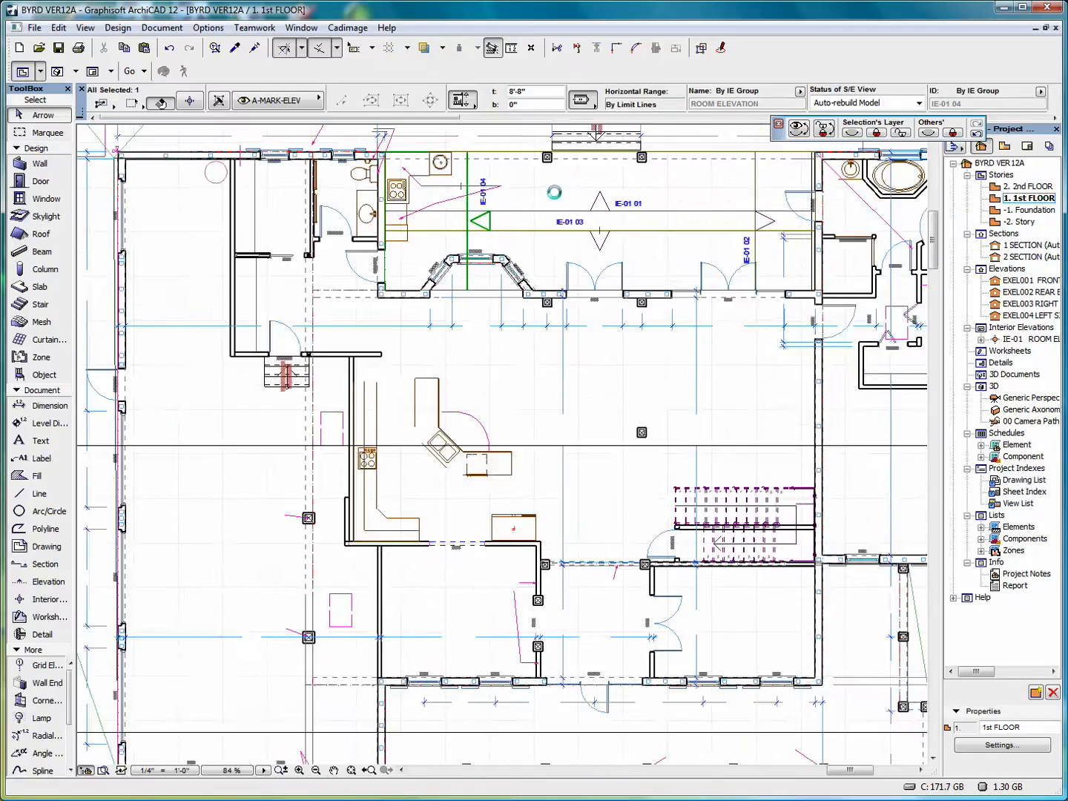
middle_drag(565, 193, 505, 386)
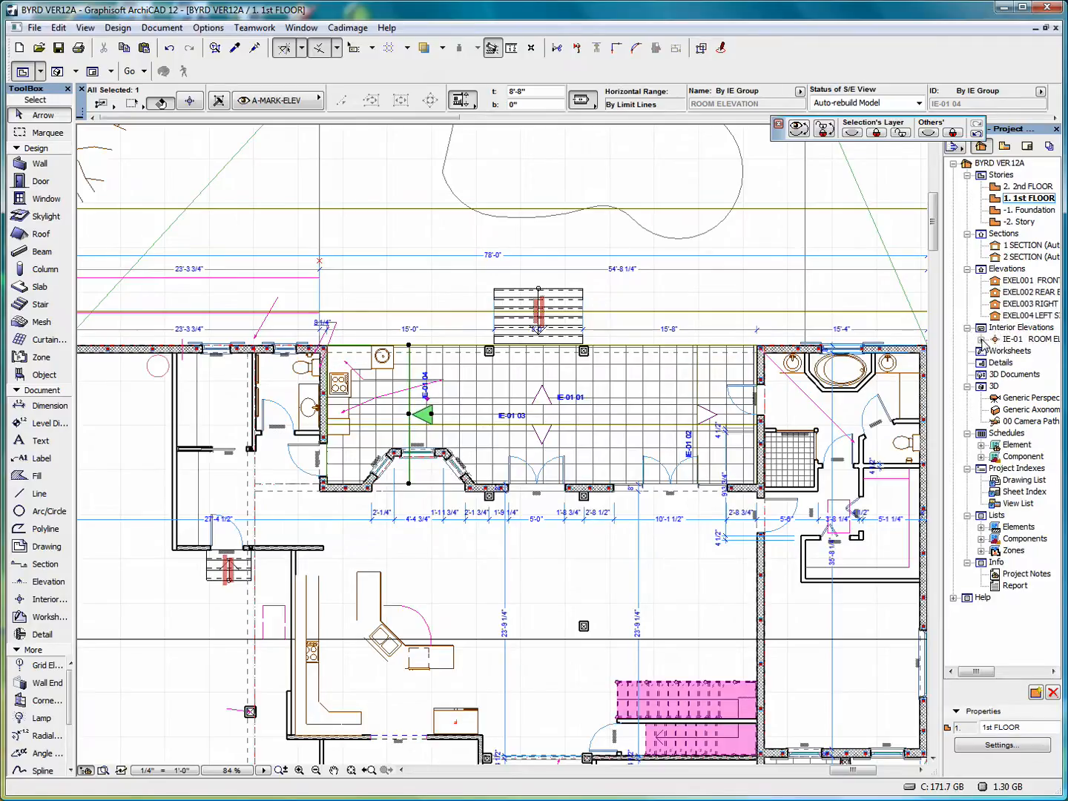
click(982, 340)
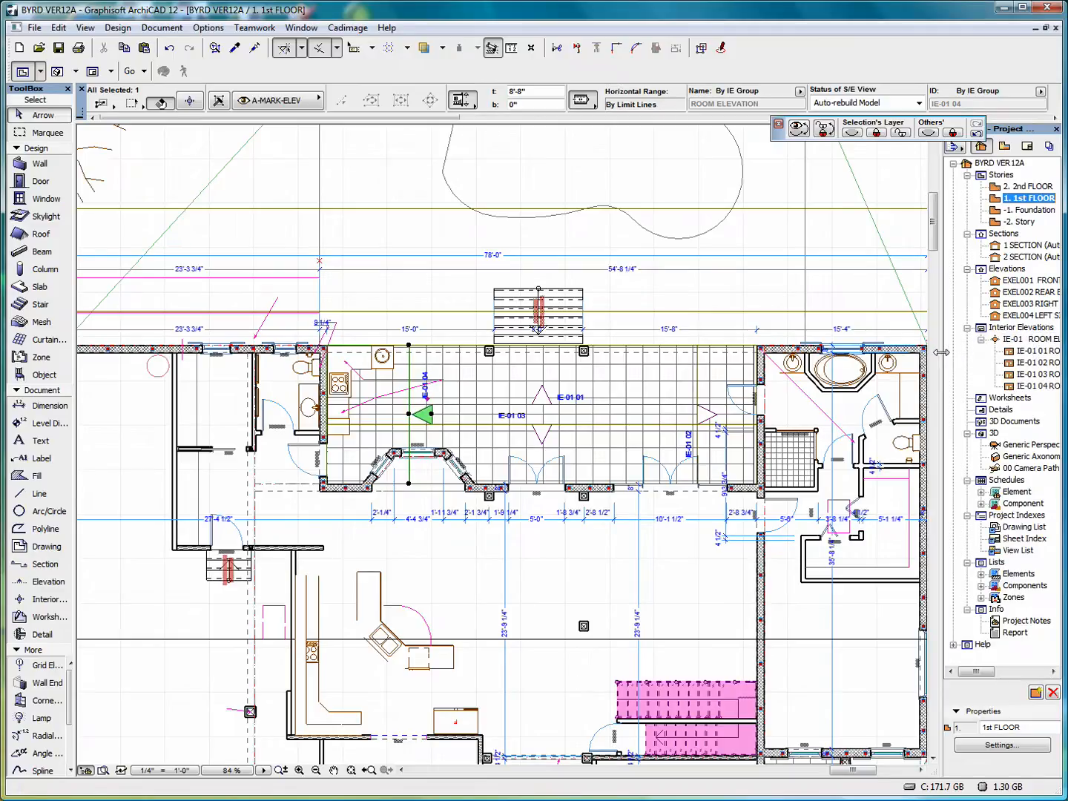
drag(941, 352, 881, 349)
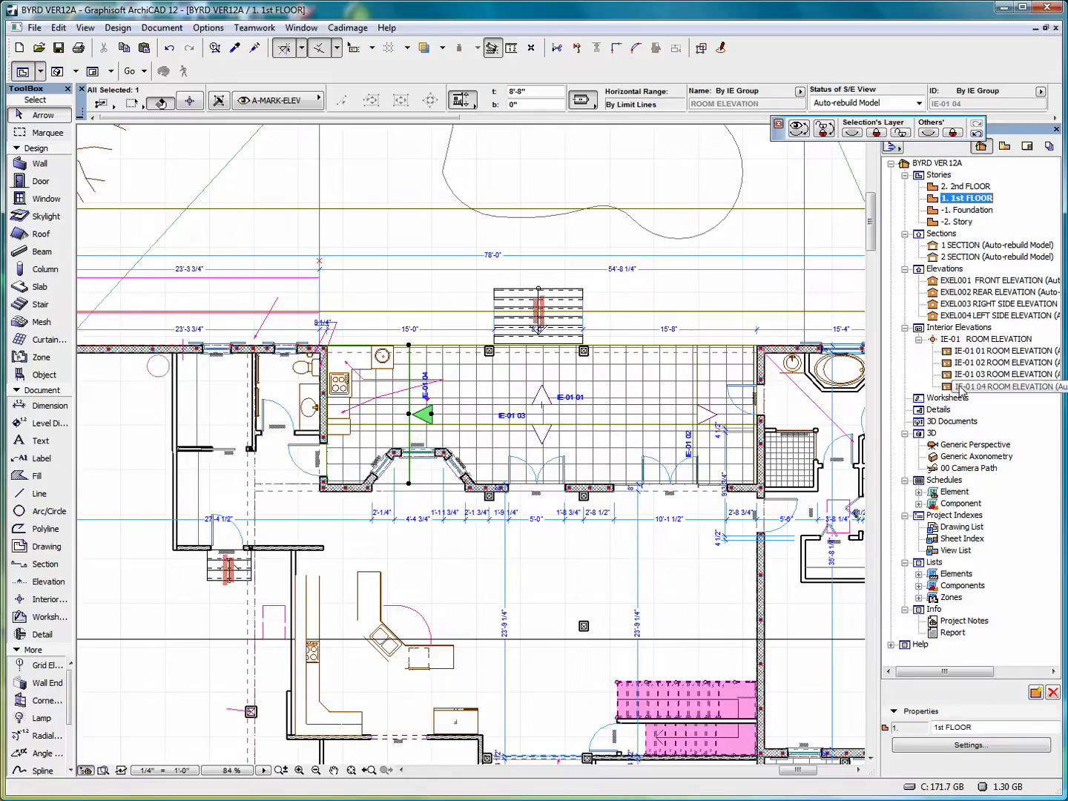
Open the A-1.1 INTERIOR ELEVATIONS layout and show the entire sheet
click(1028, 147)
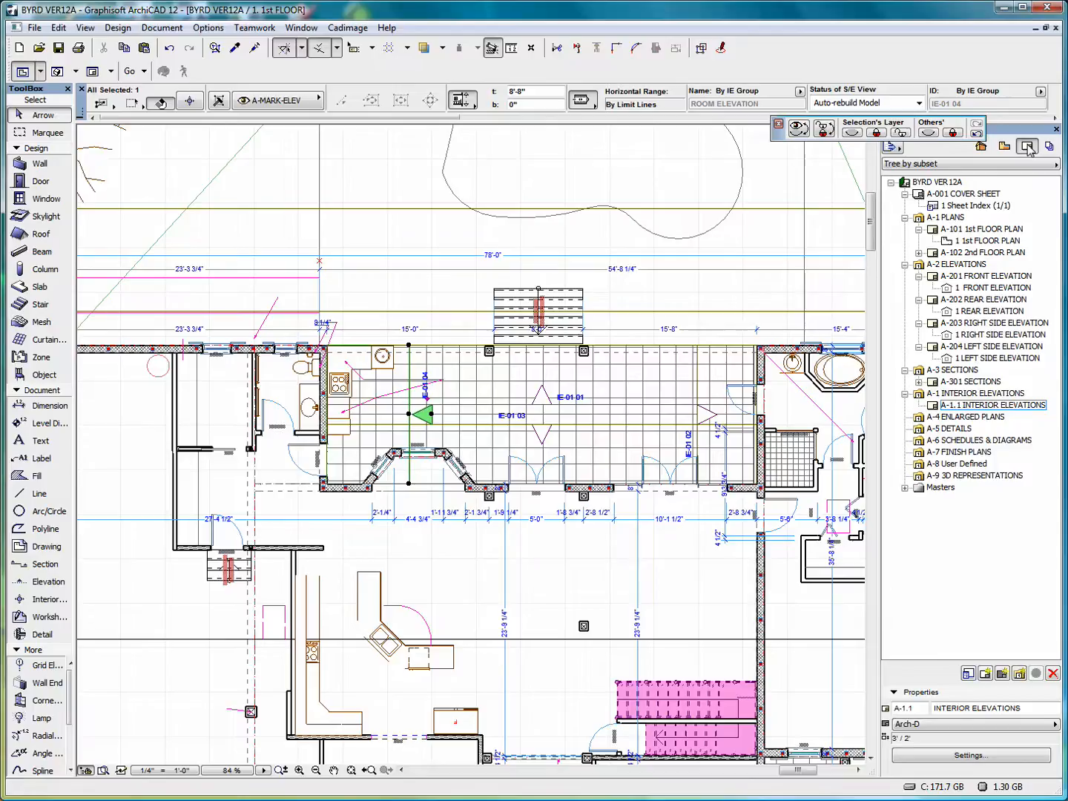
double_click(980, 410)
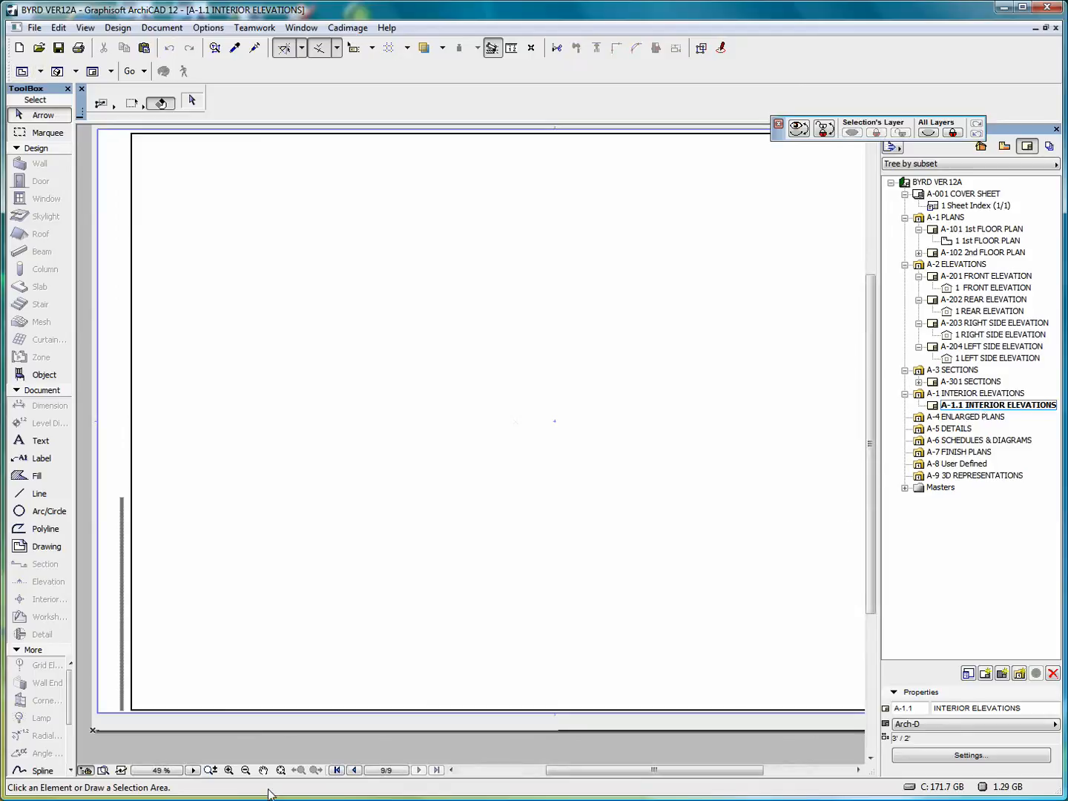
click(281, 771)
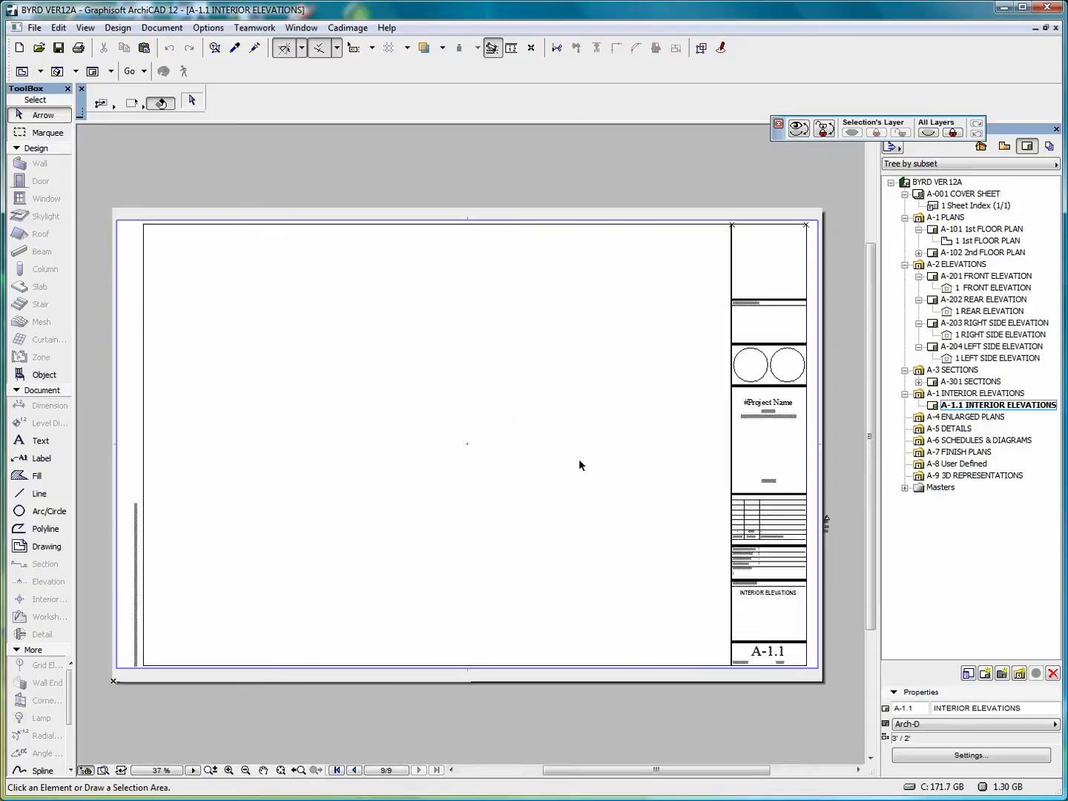
Place the whole IE-01 ROOM ELEVATION view group on the A-1.1 layout
click(1005, 147)
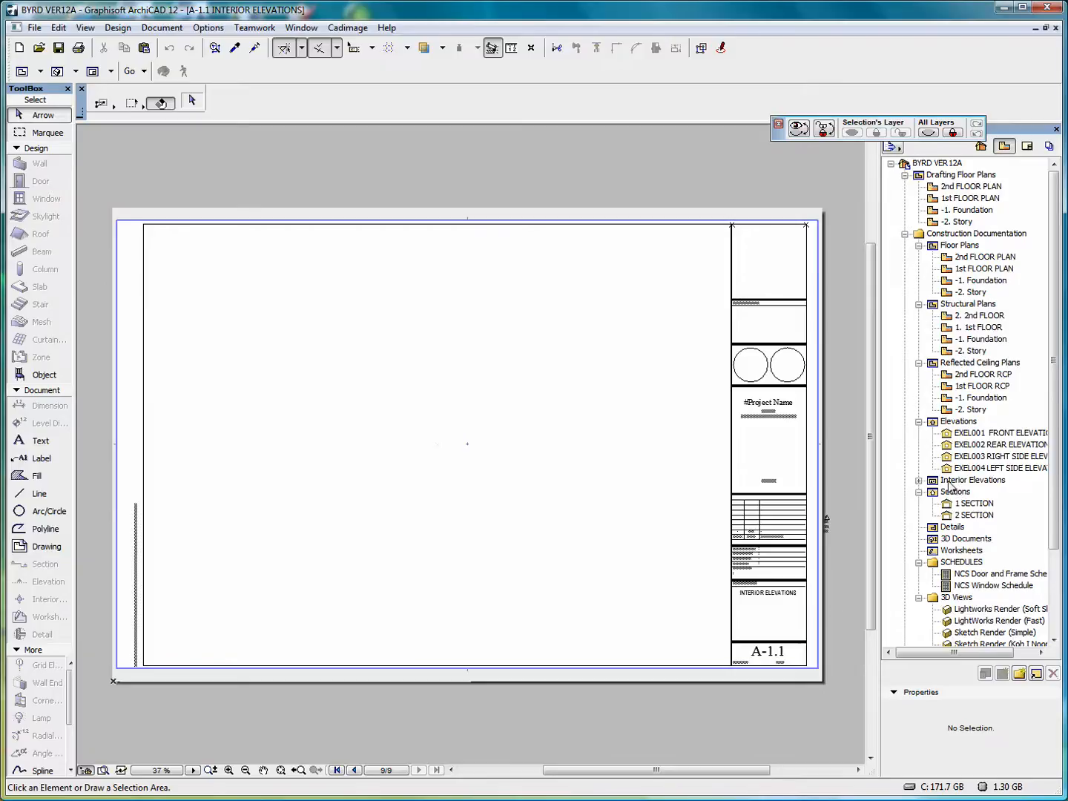
click(919, 481)
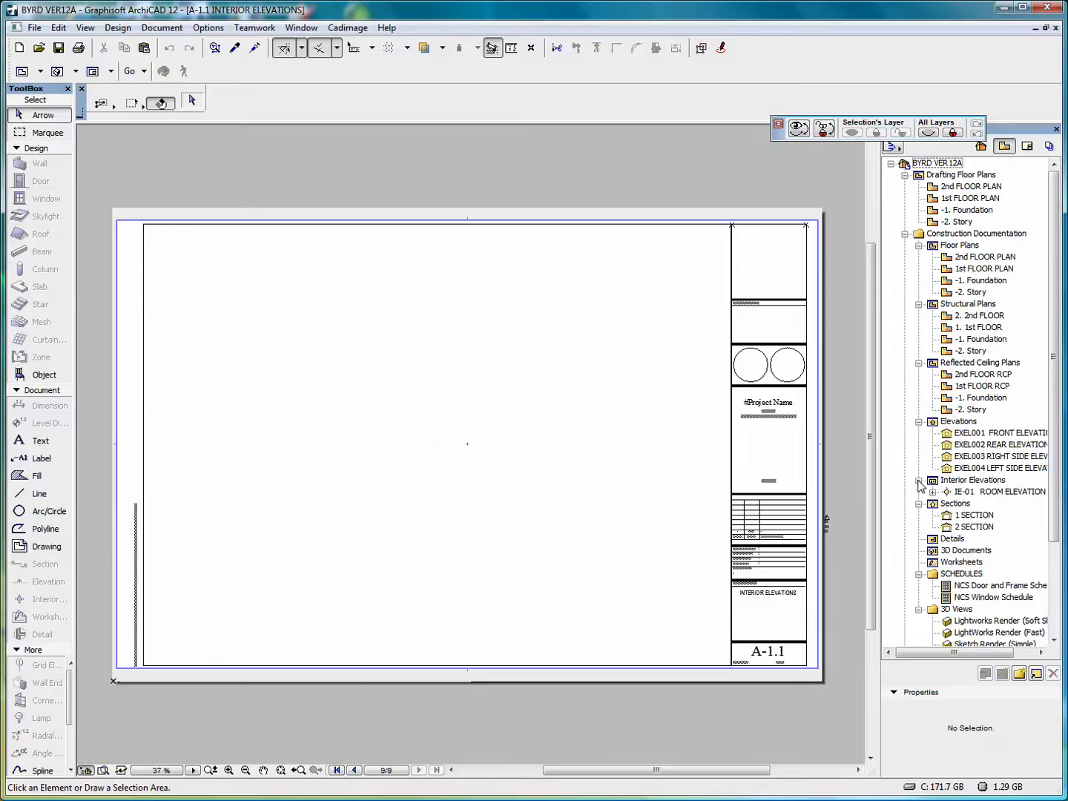
click(979, 492)
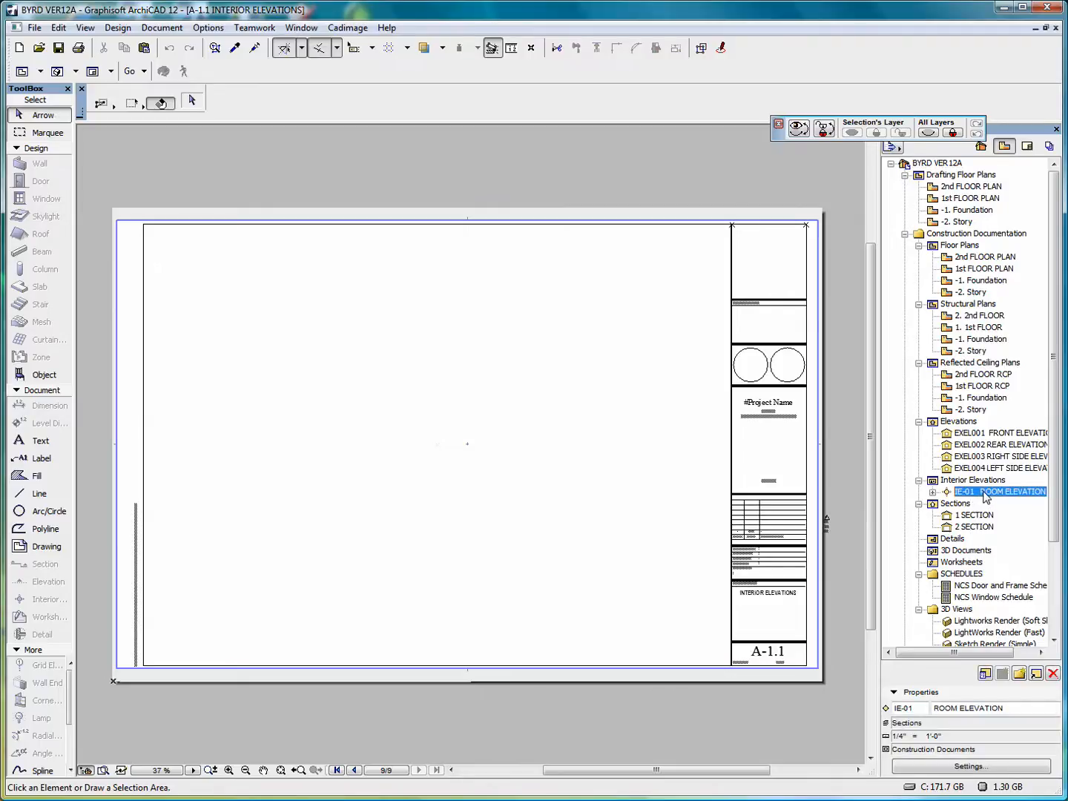
drag(984, 496, 340, 407)
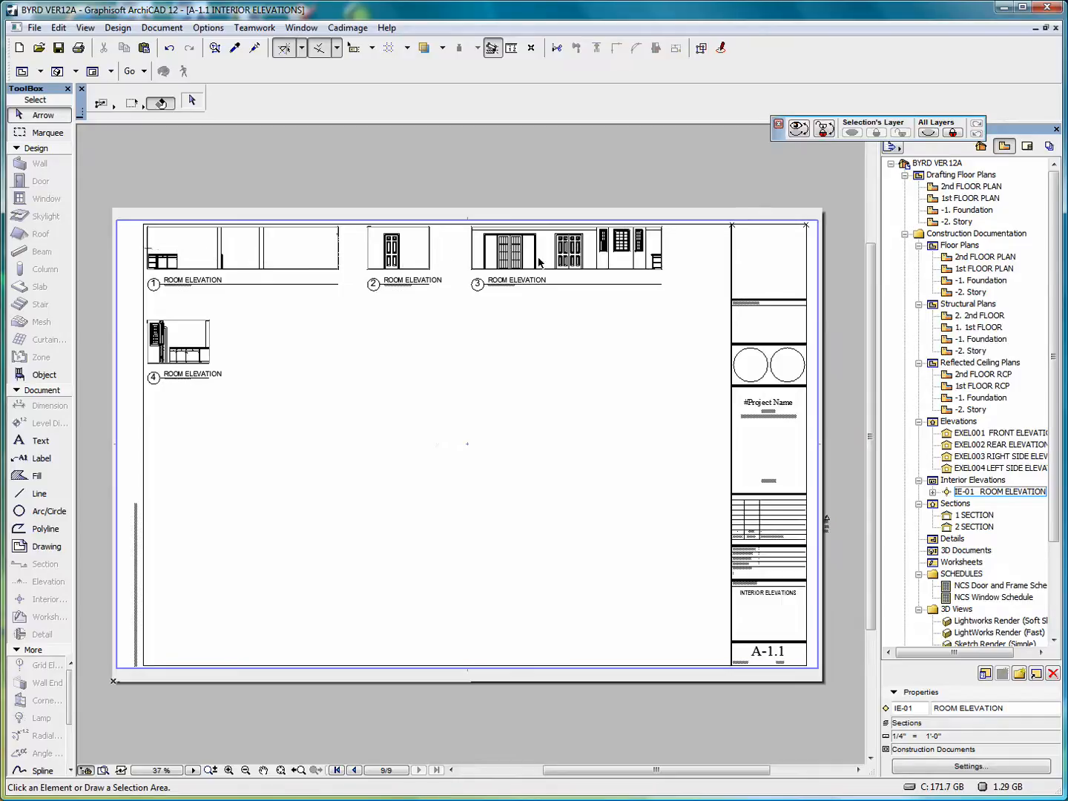
Set the drawing scale of all four room elevations on the layout to 1/2" = 1'-0"
mouse_move(183, 347)
click(664, 462)
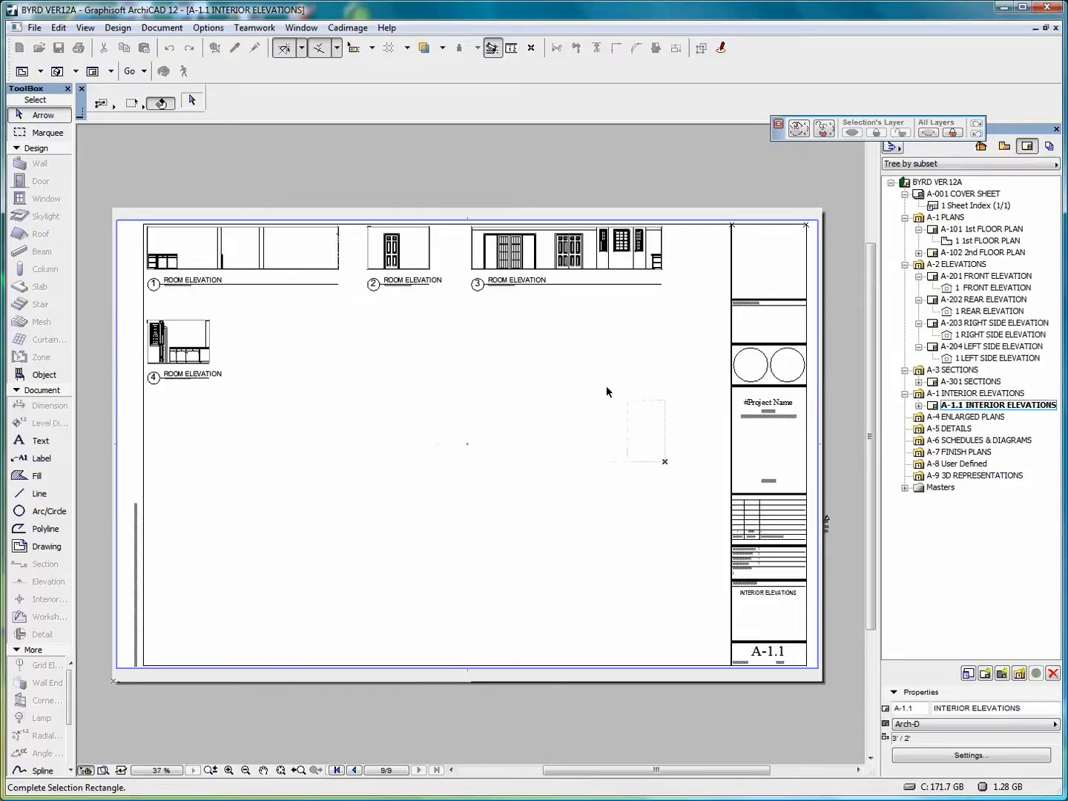
click(178, 252)
right_click(398, 473)
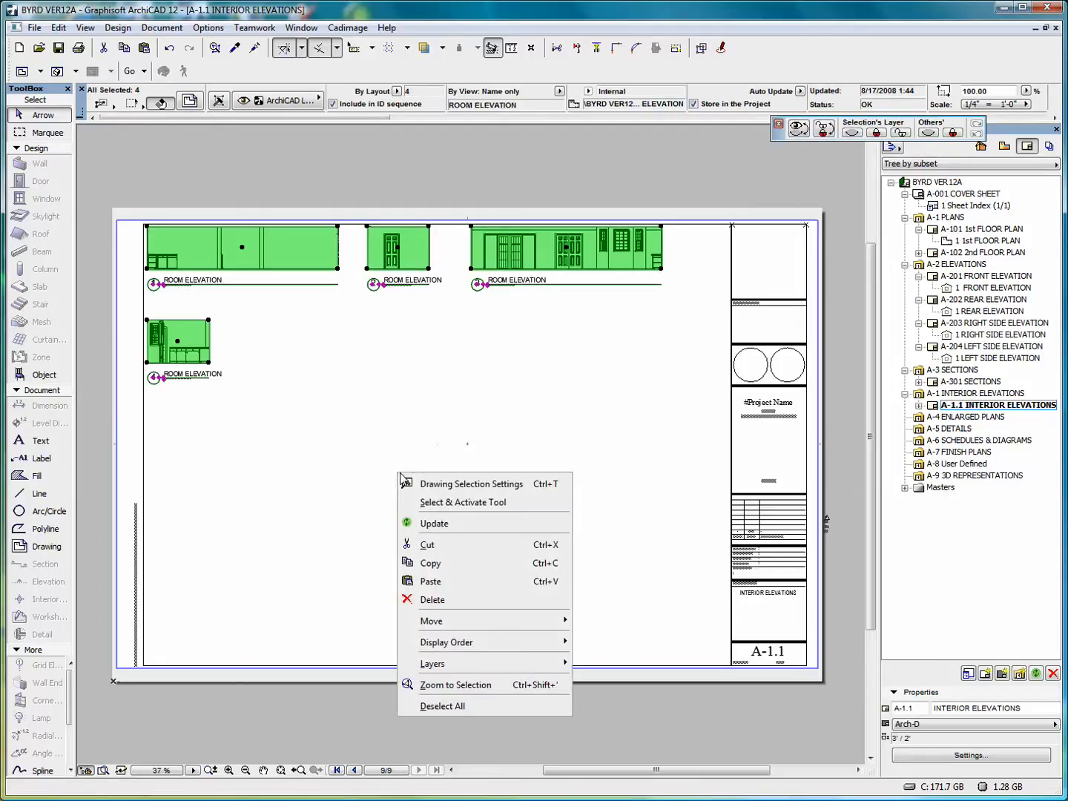
click(480, 486)
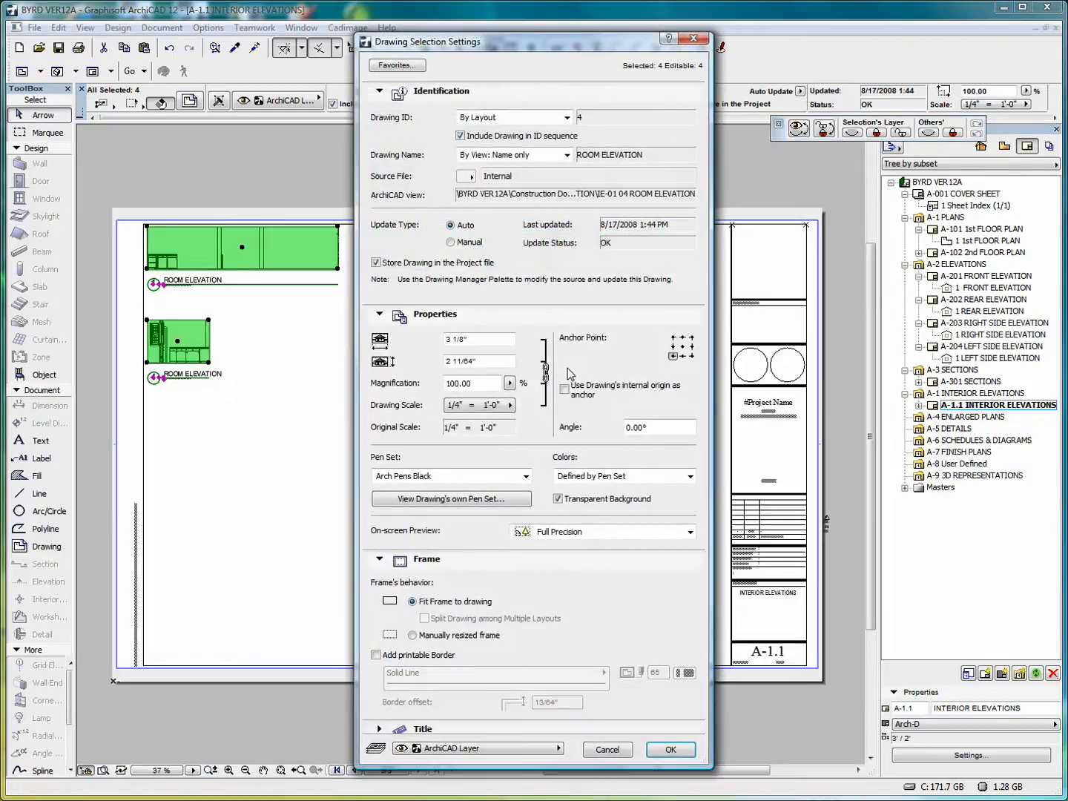
click(511, 404)
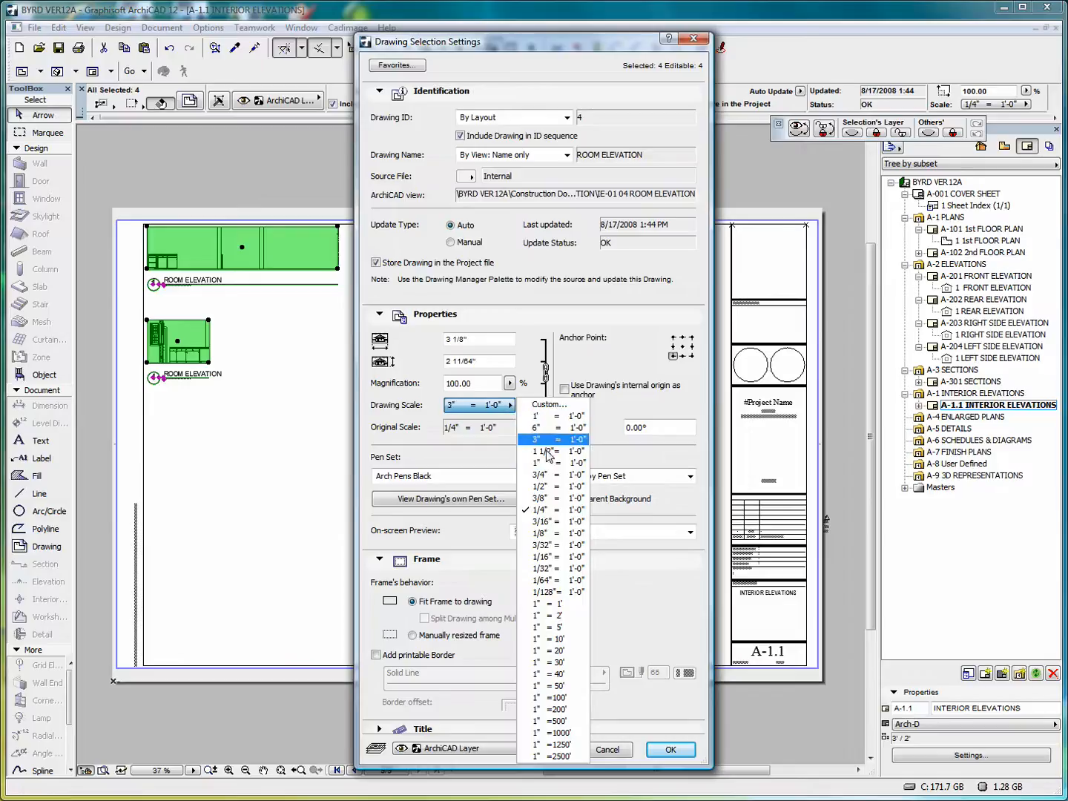
click(553, 488)
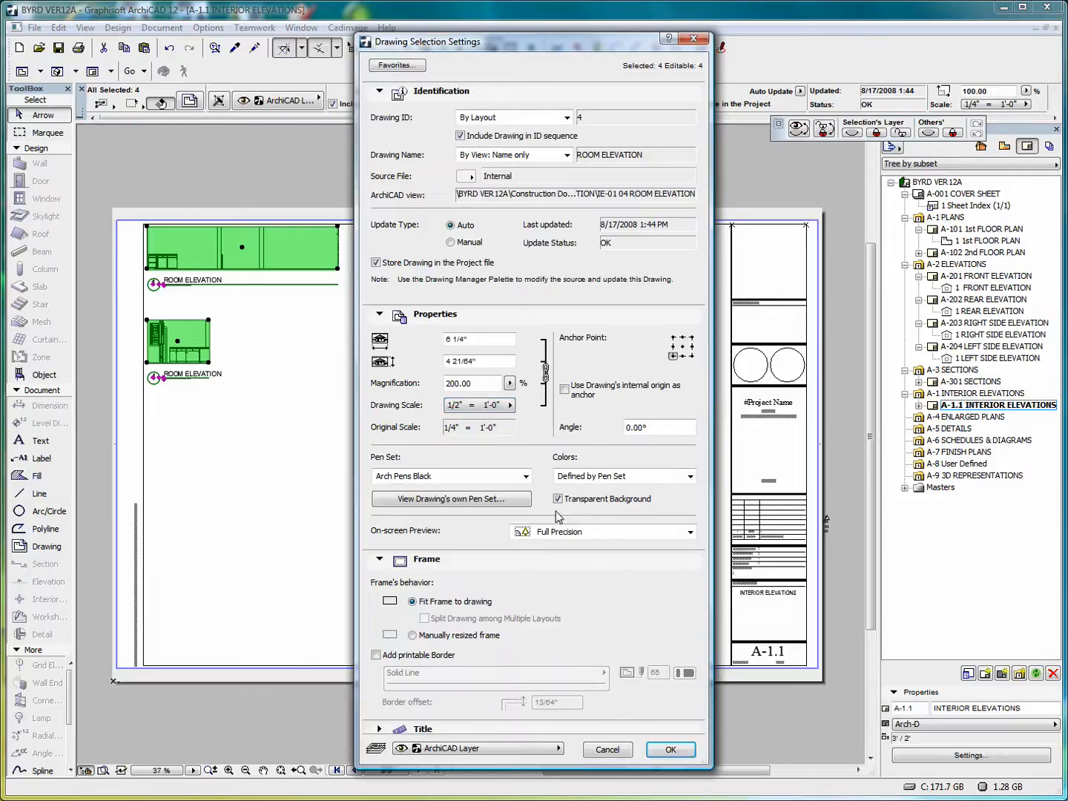
click(672, 751)
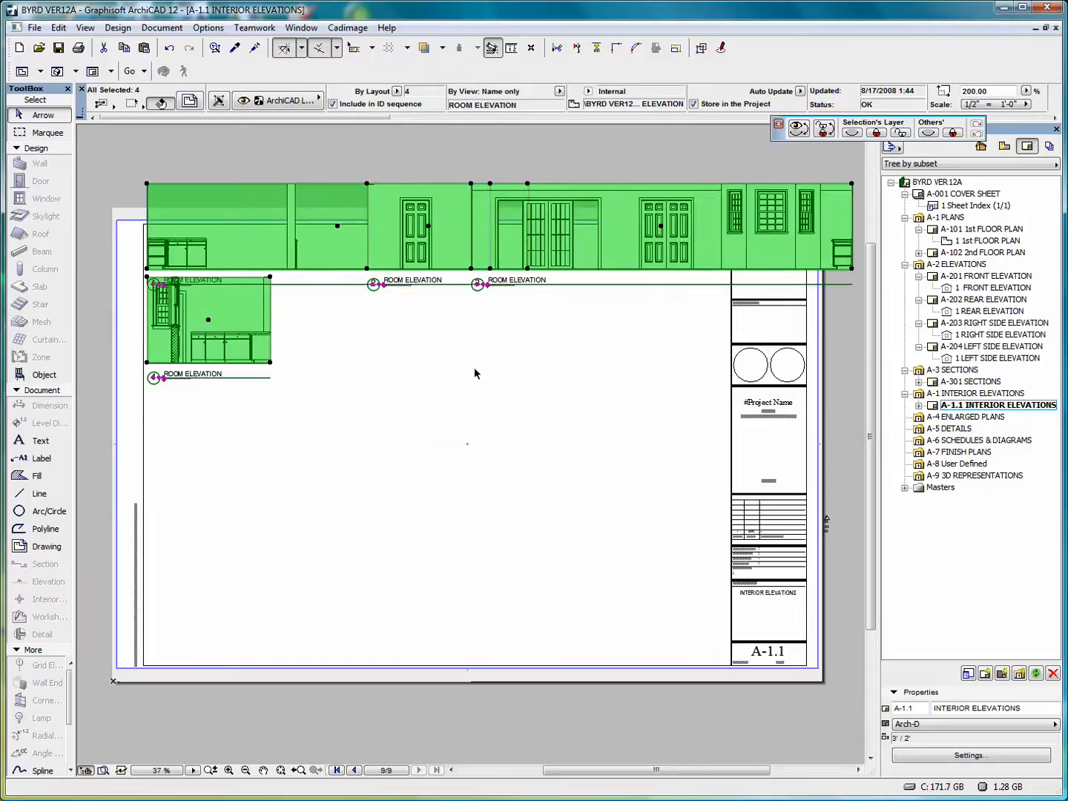
click(469, 357)
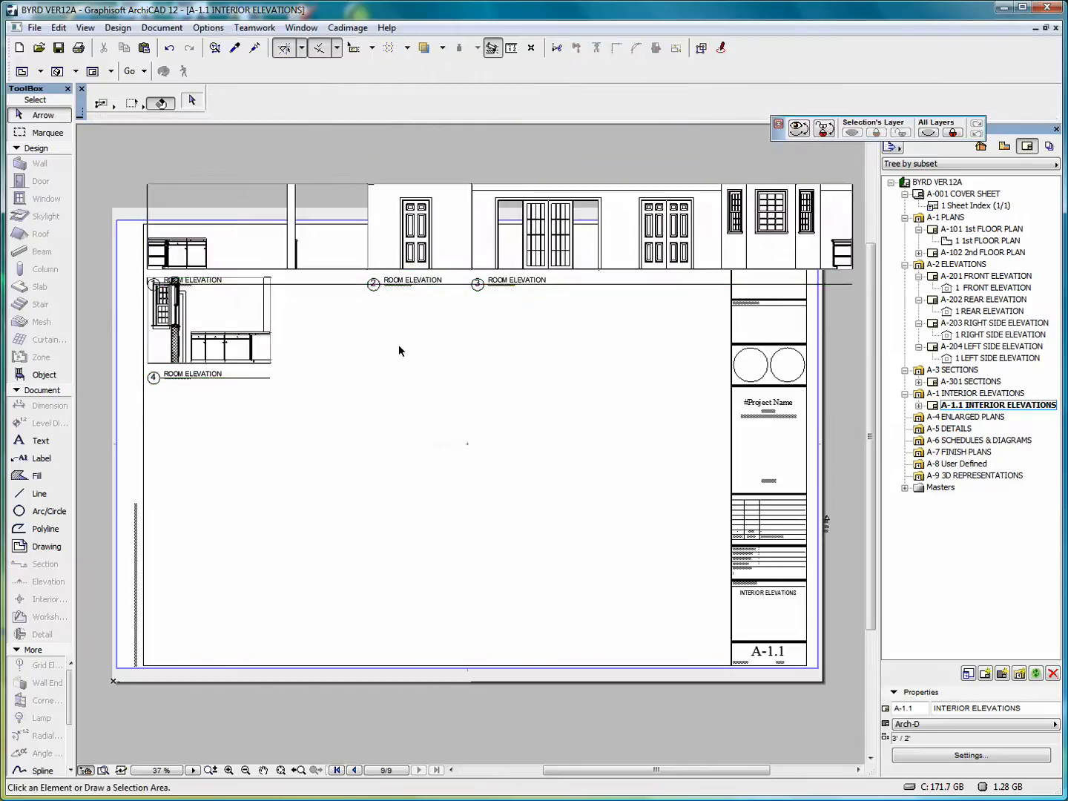
Move room elevation drawing 4 to the lower left corner of the sheet
click(272, 364)
click(209, 322)
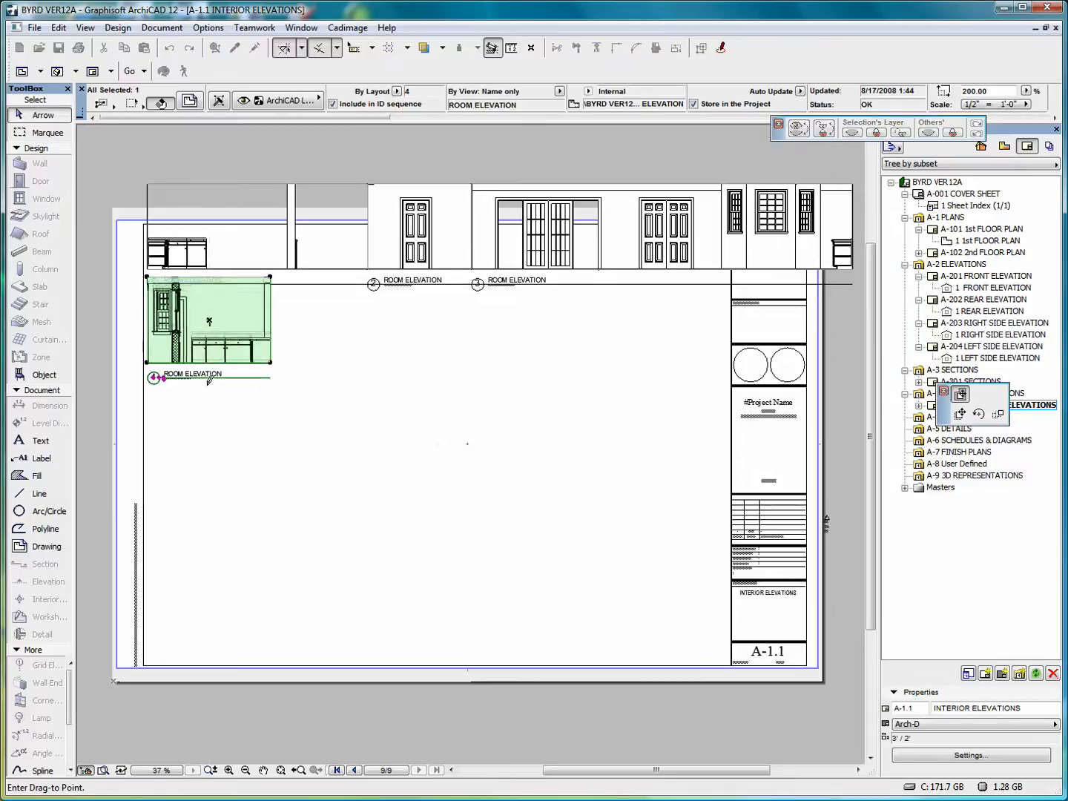
right_click(210, 319)
click(289, 412)
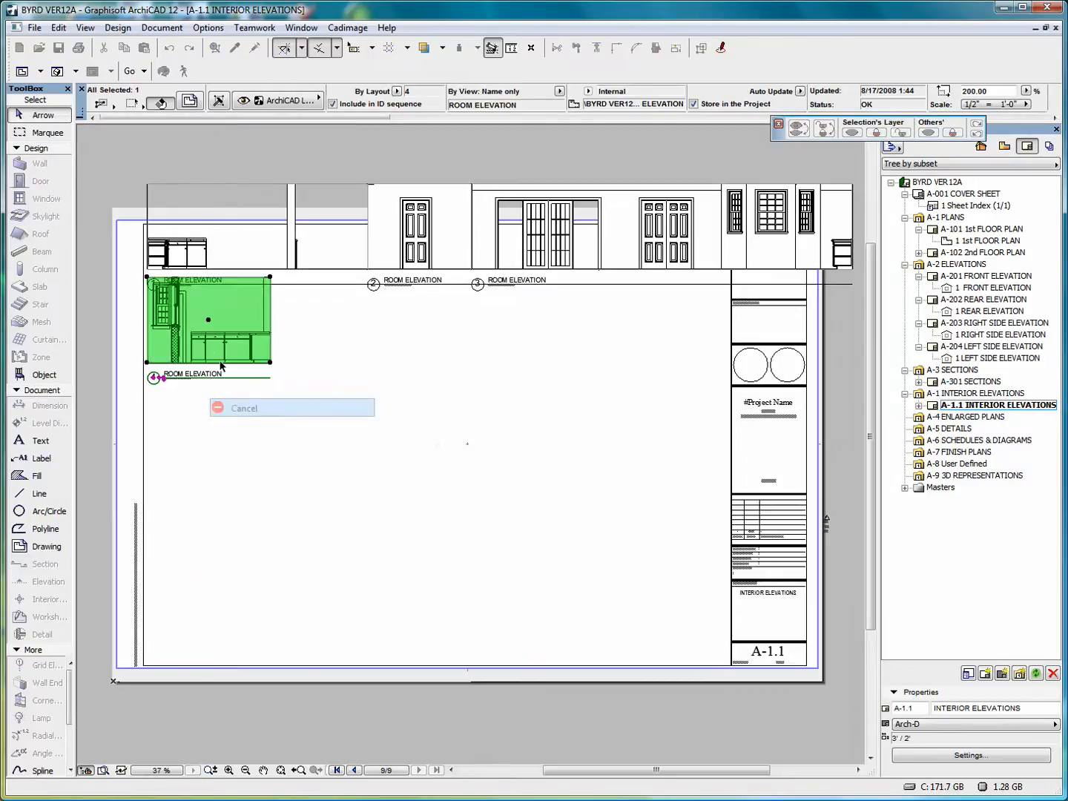
click(210, 321)
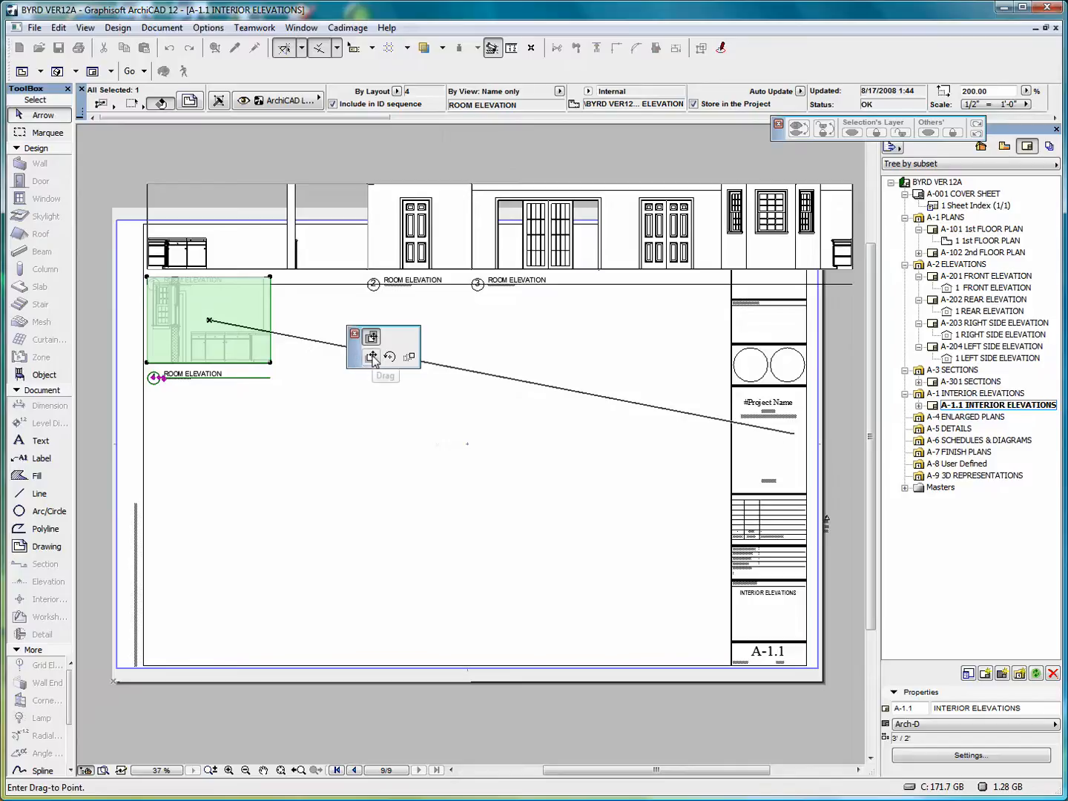
click(372, 357)
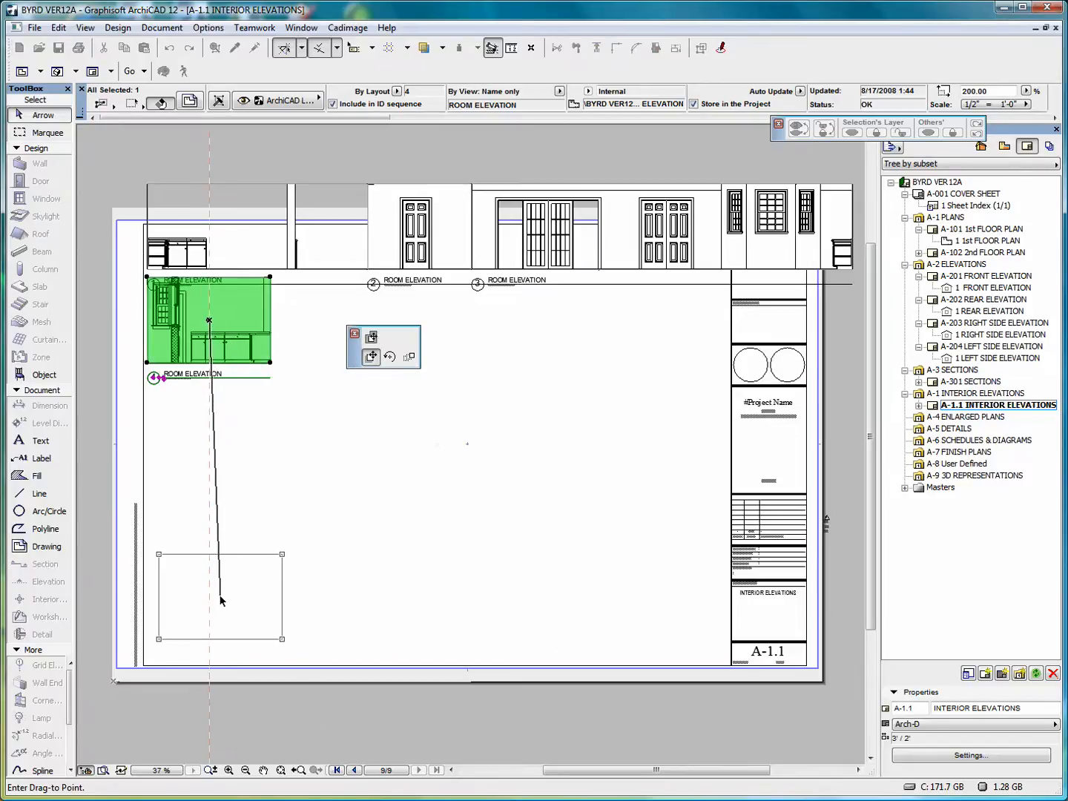
click(222, 597)
Move drawing 1 down inside the upper left of the sheet border and drawing 2 to the space beside it
click(155, 191)
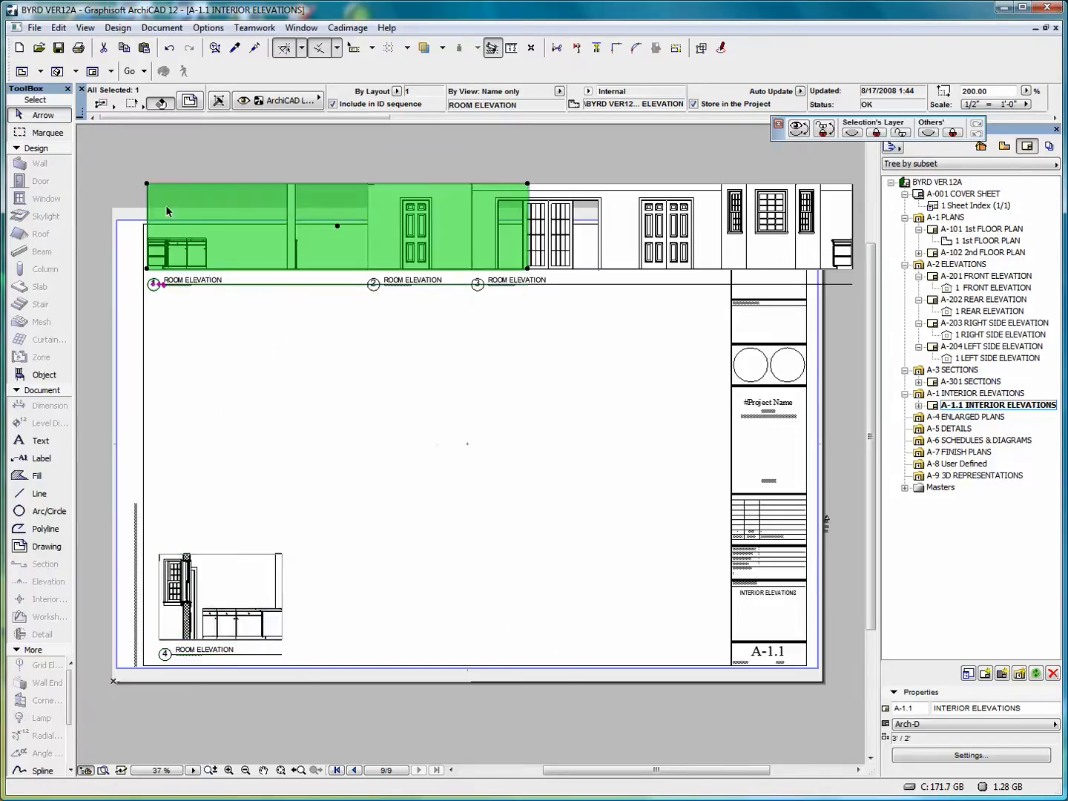
click(337, 226)
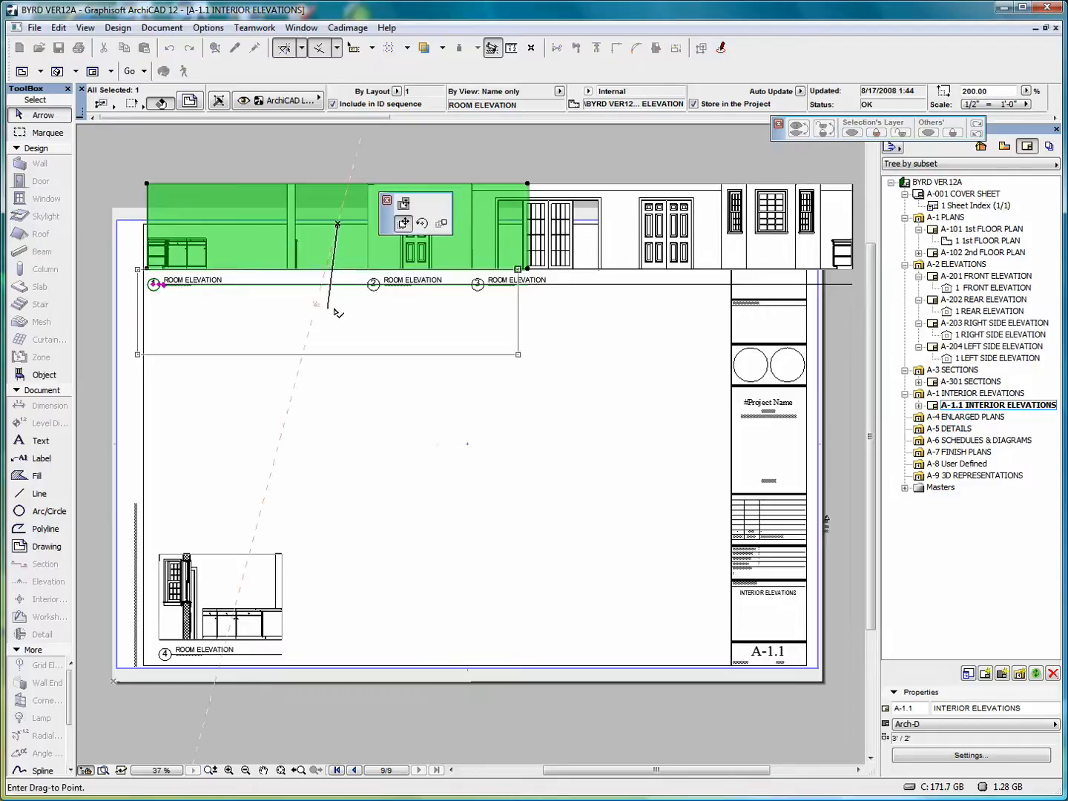
click(344, 292)
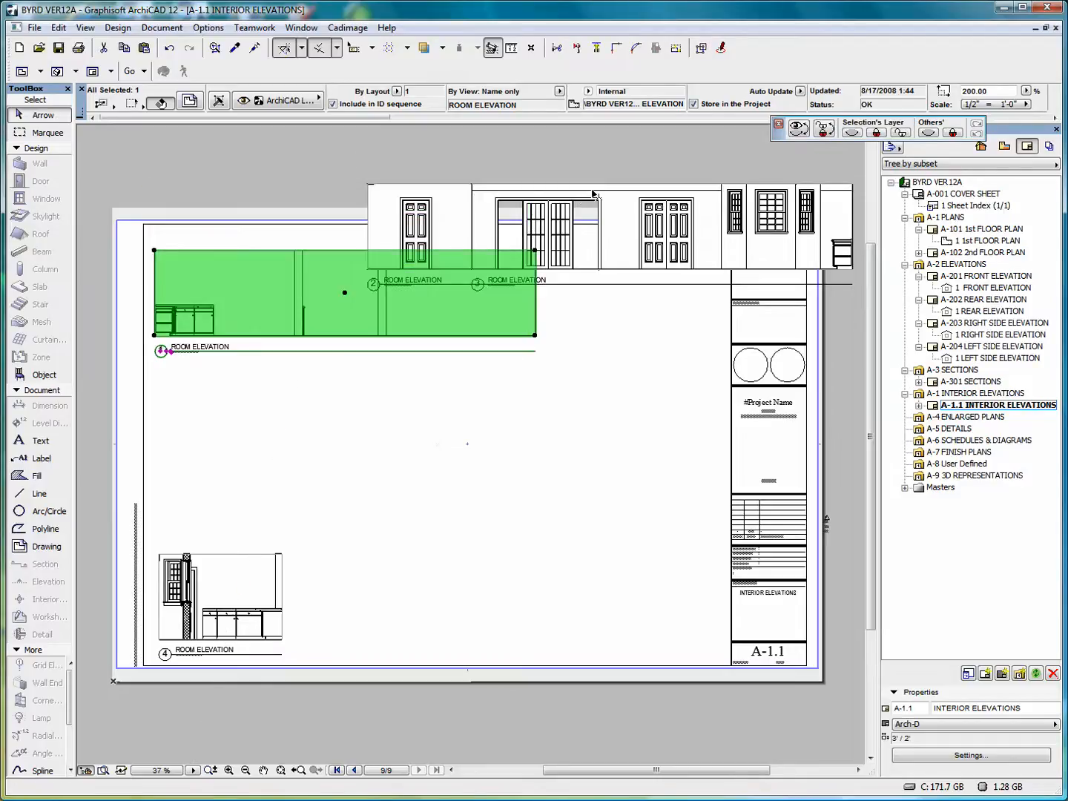
click(567, 205)
click(414, 193)
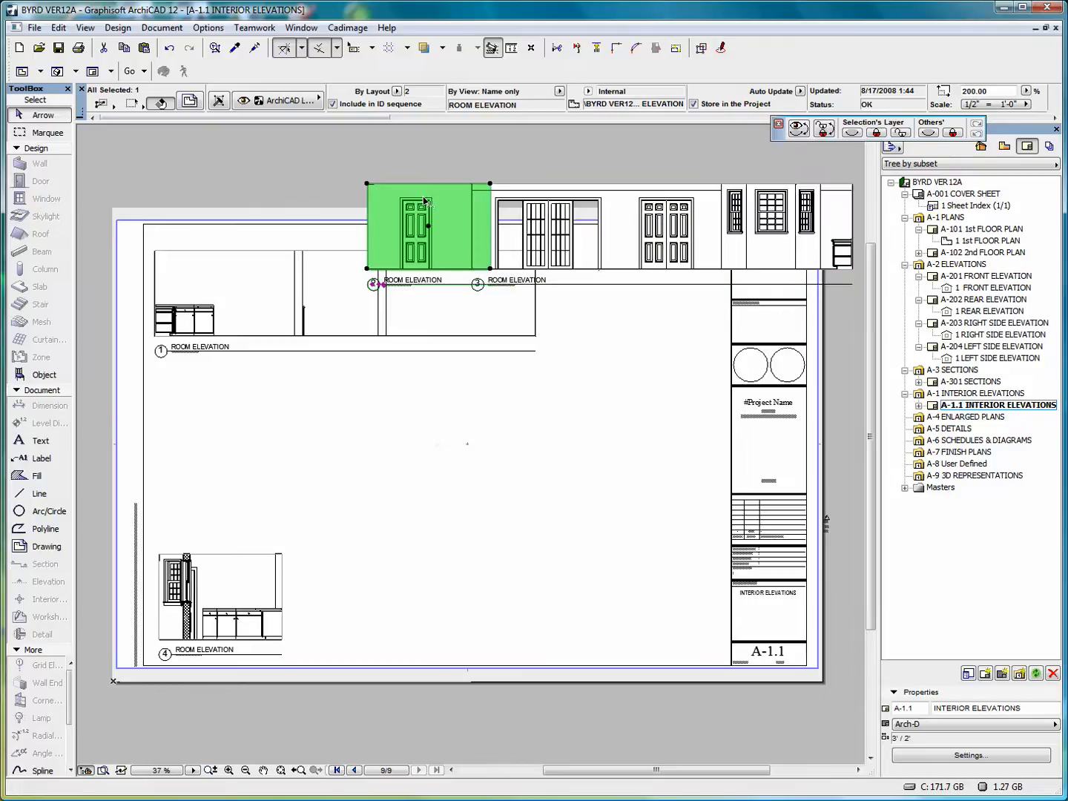
click(430, 230)
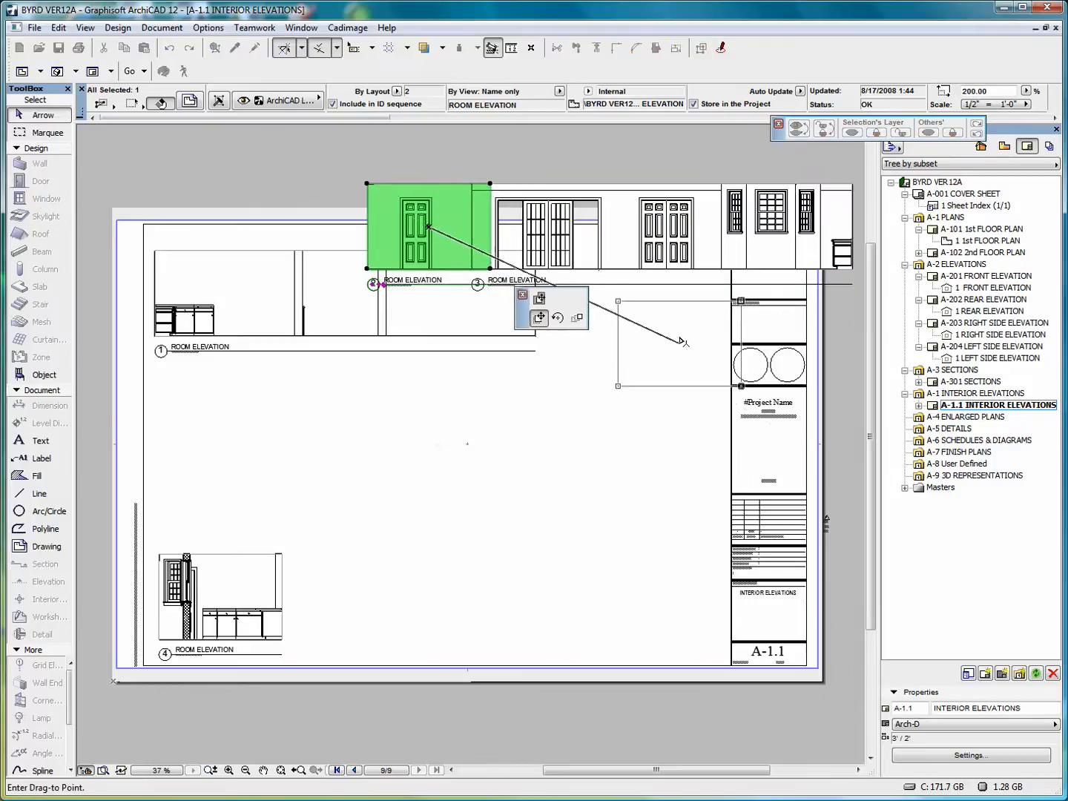
click(636, 304)
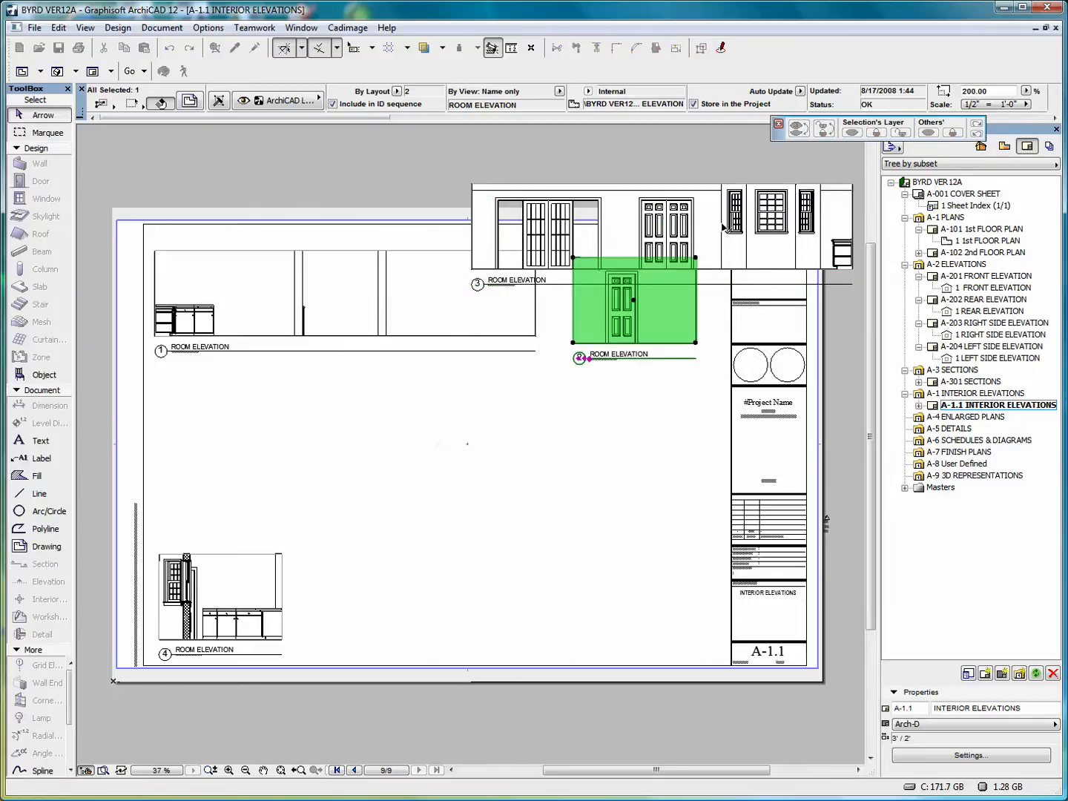
Move room elevation drawing 3 down onto the sheet, between drawings 1 and 4
click(644, 217)
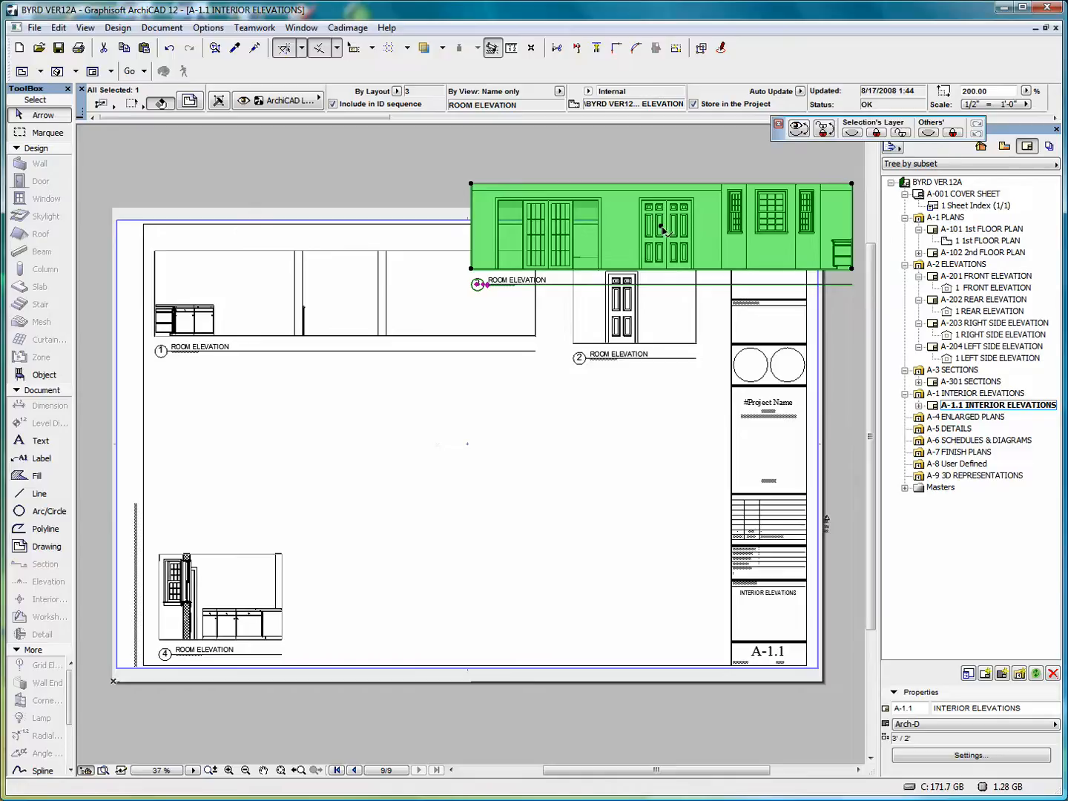
click(663, 228)
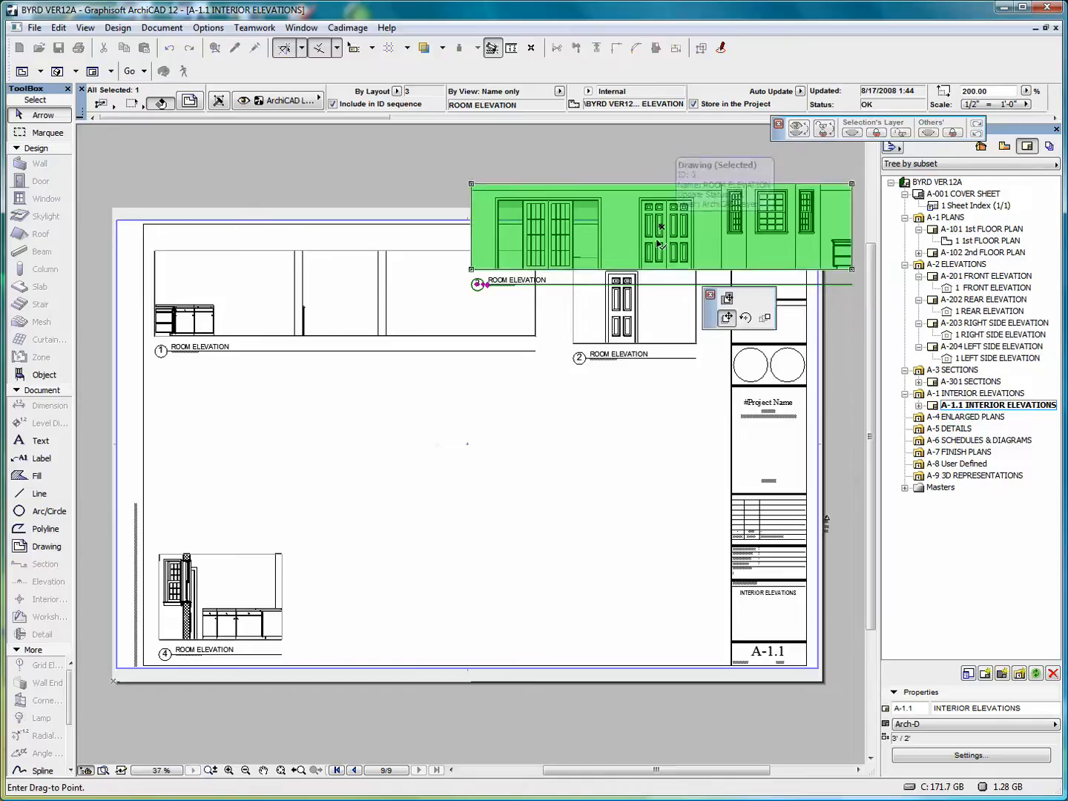
click(363, 457)
click(634, 488)
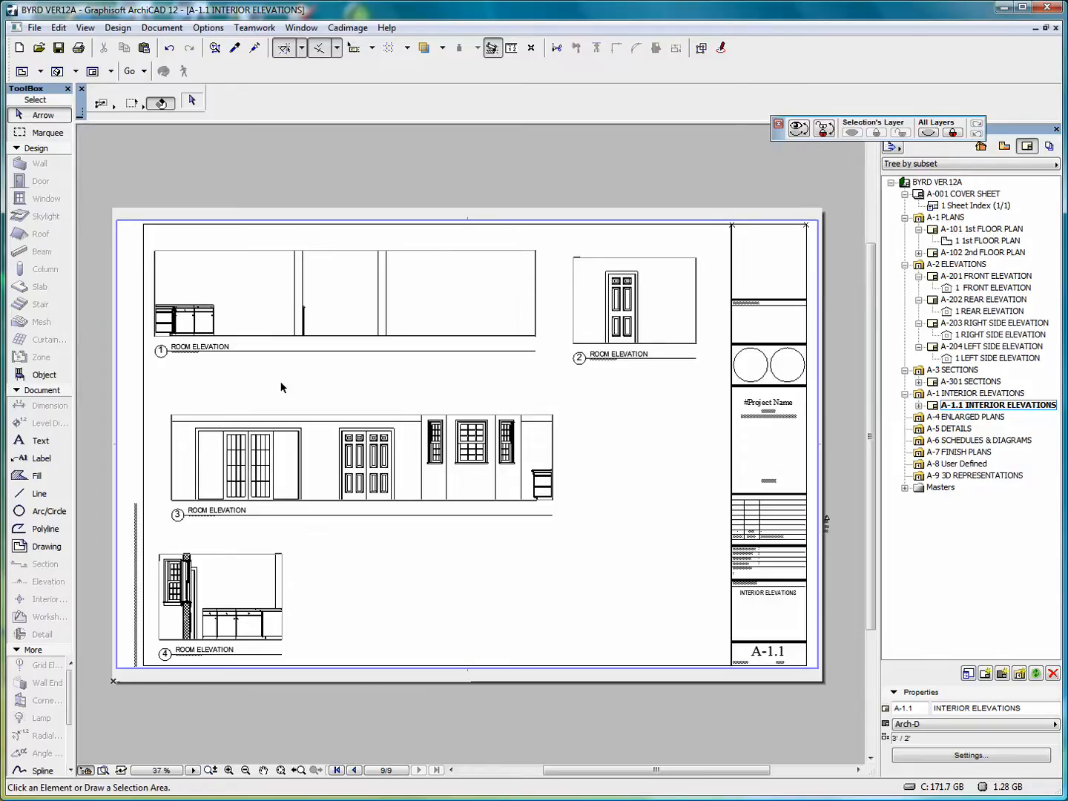
Open the source view of room elevation drawing 3 from the layout
click(553, 417)
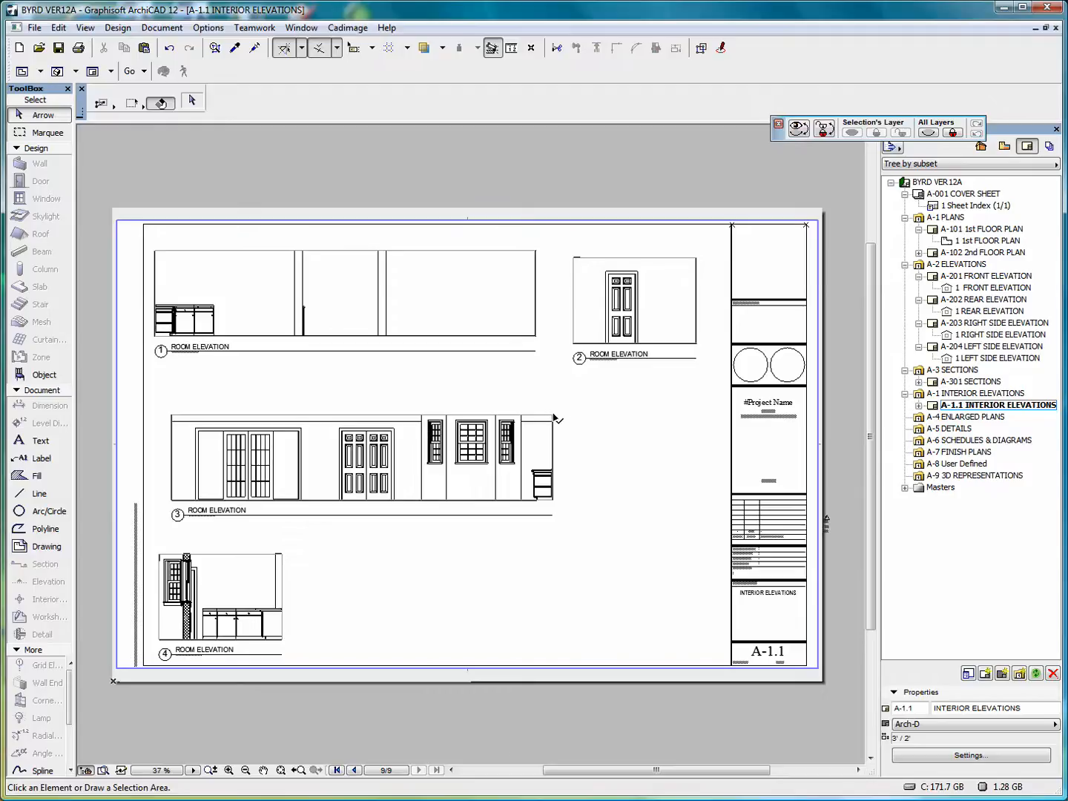
right_click(628, 427)
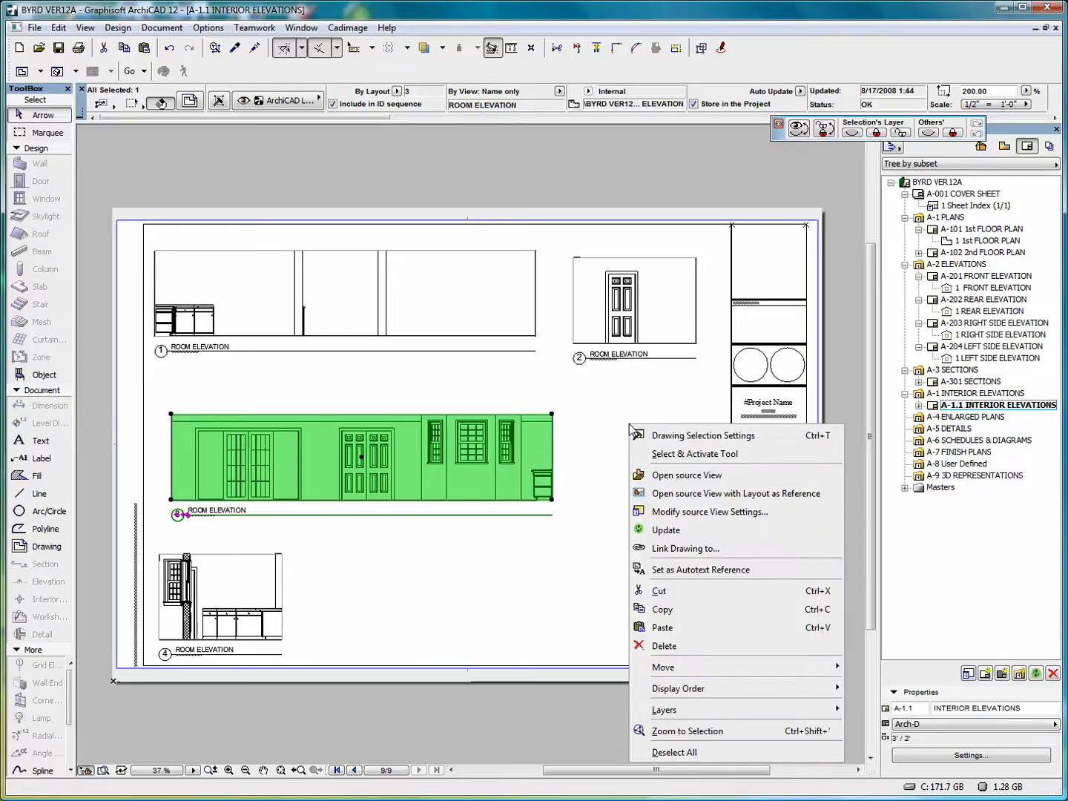
click(687, 476)
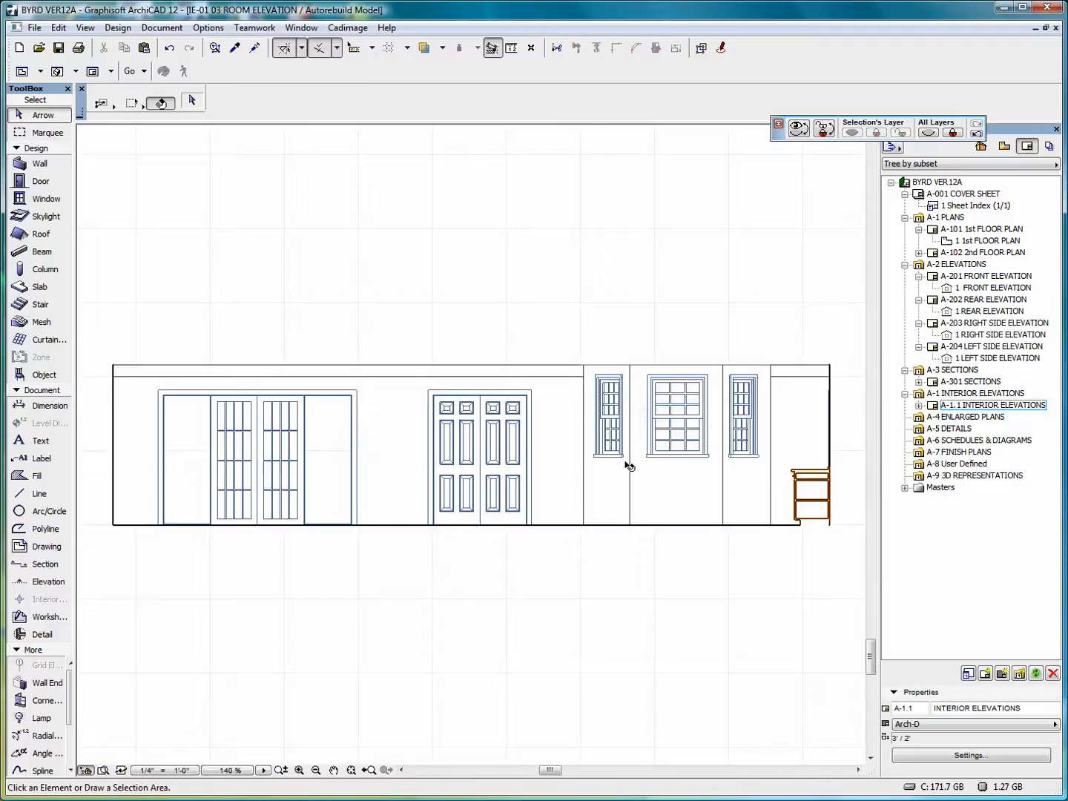
Move the three bay windows down together so their heads align with the top of the double door's trim
click(759, 459)
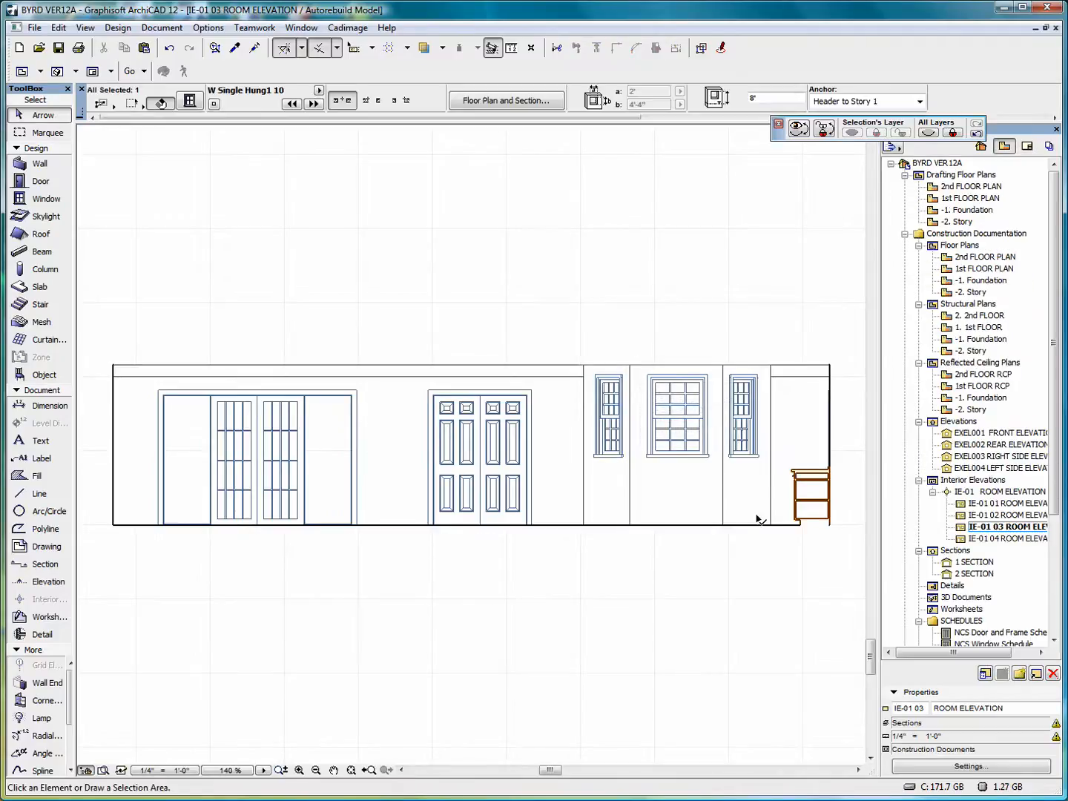
shift+click(706, 457)
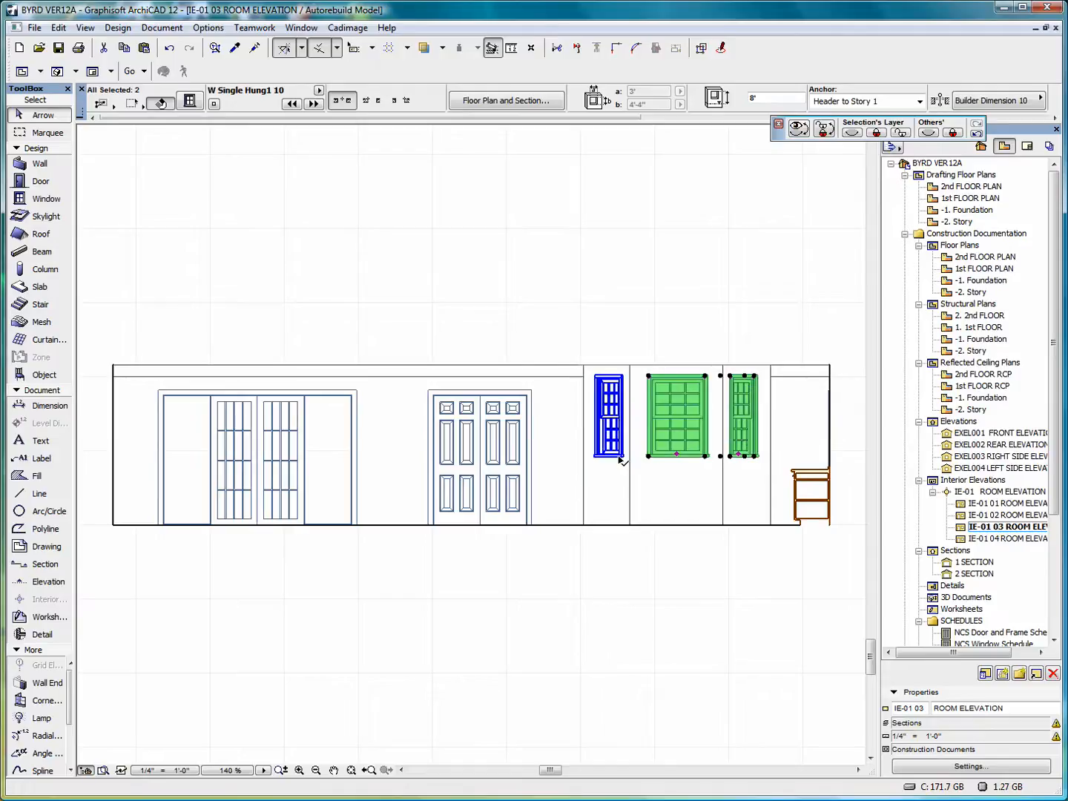
shift+click(630, 374)
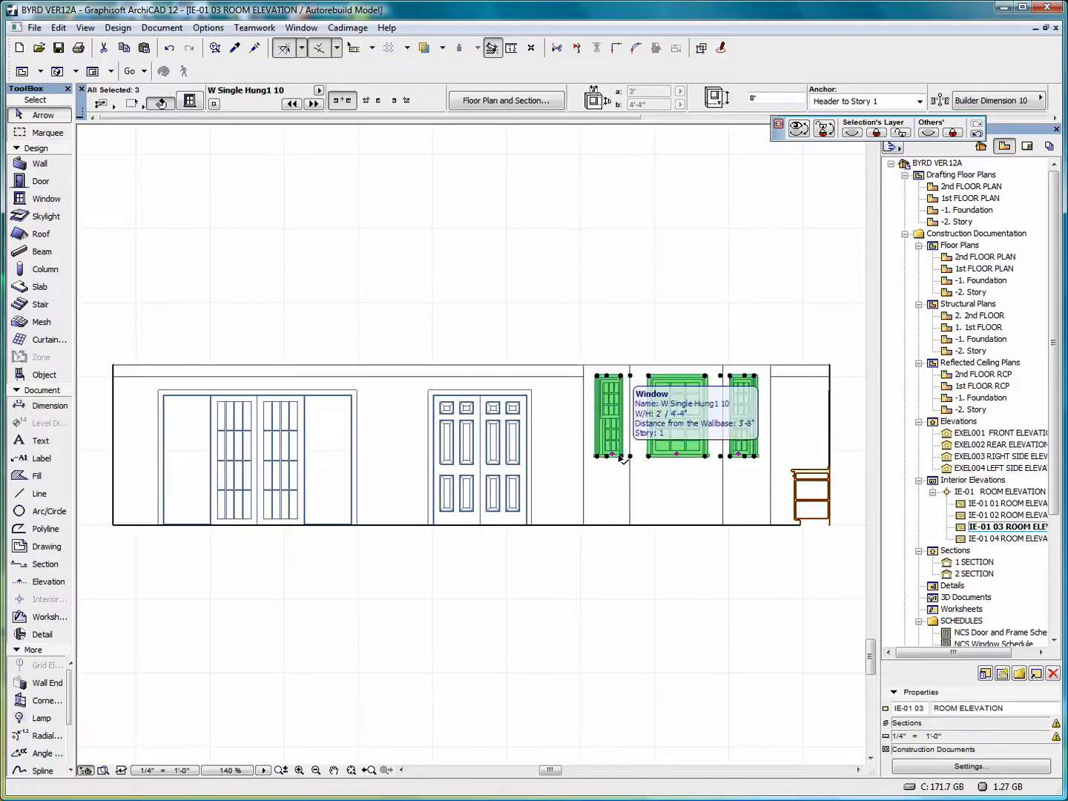
key(ctrl+d)
click(608, 377)
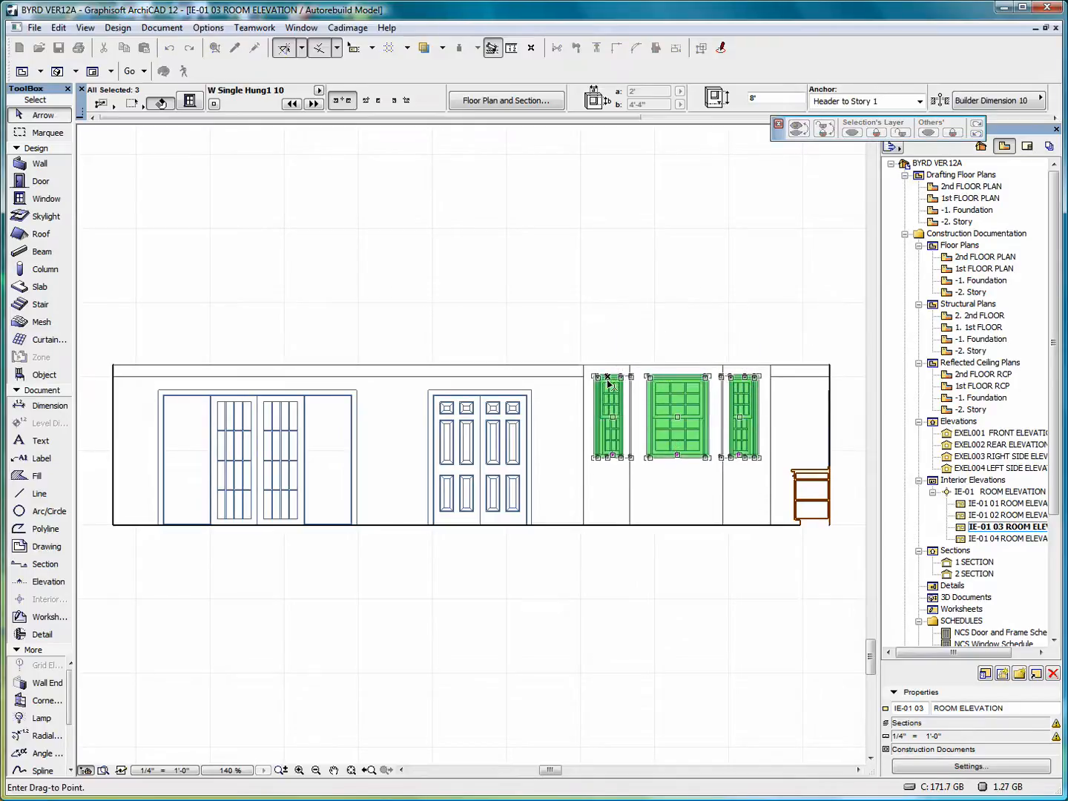
click(530, 390)
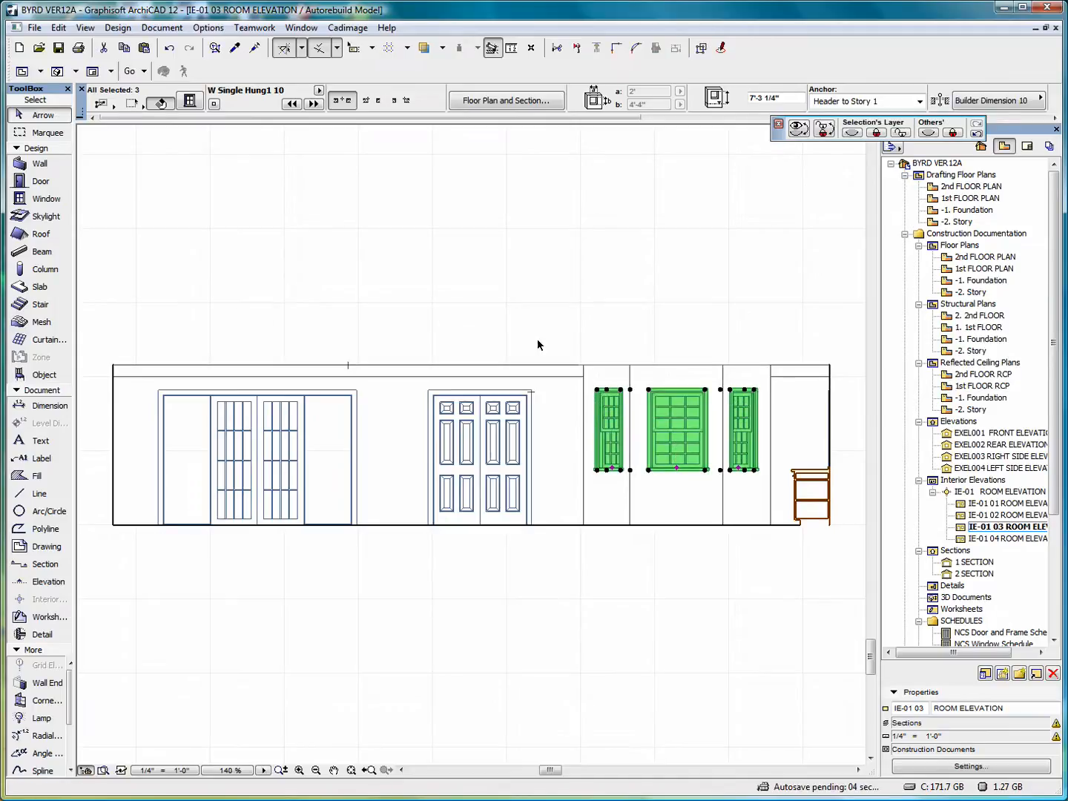
key(Escape)
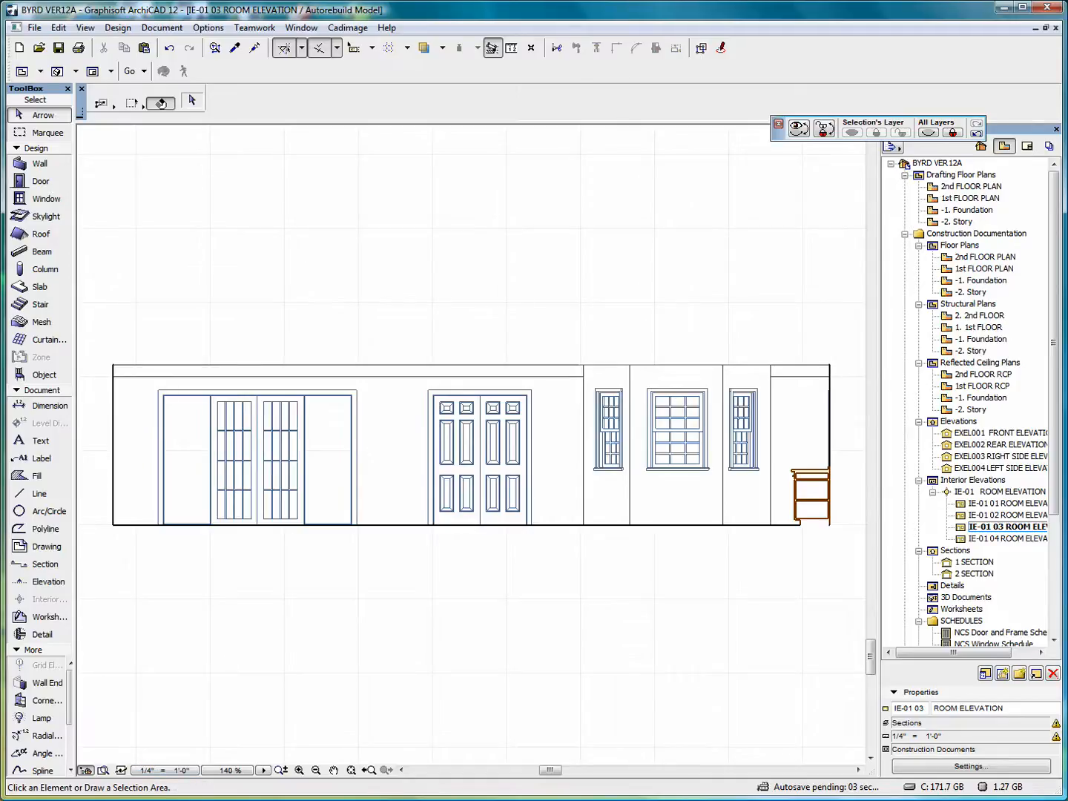
Open the 1st floor plan and bring up the general settings of the selected IE-01 interior elevation
double_click(964, 200)
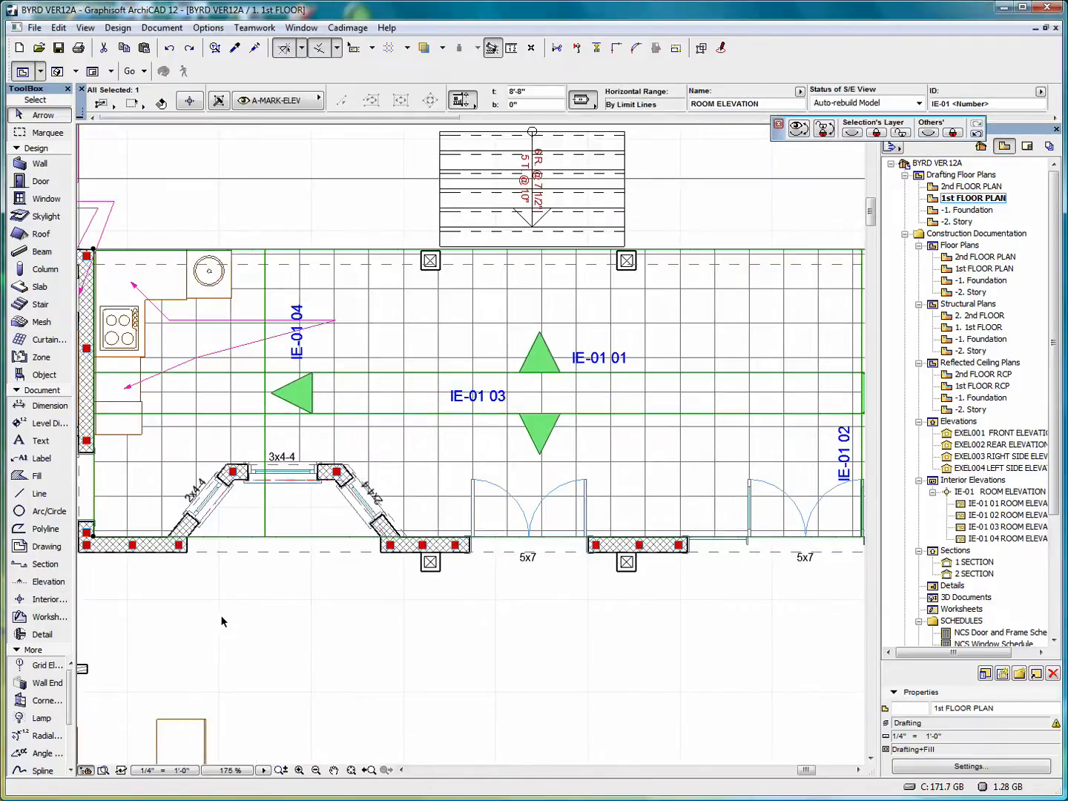
click(43, 600)
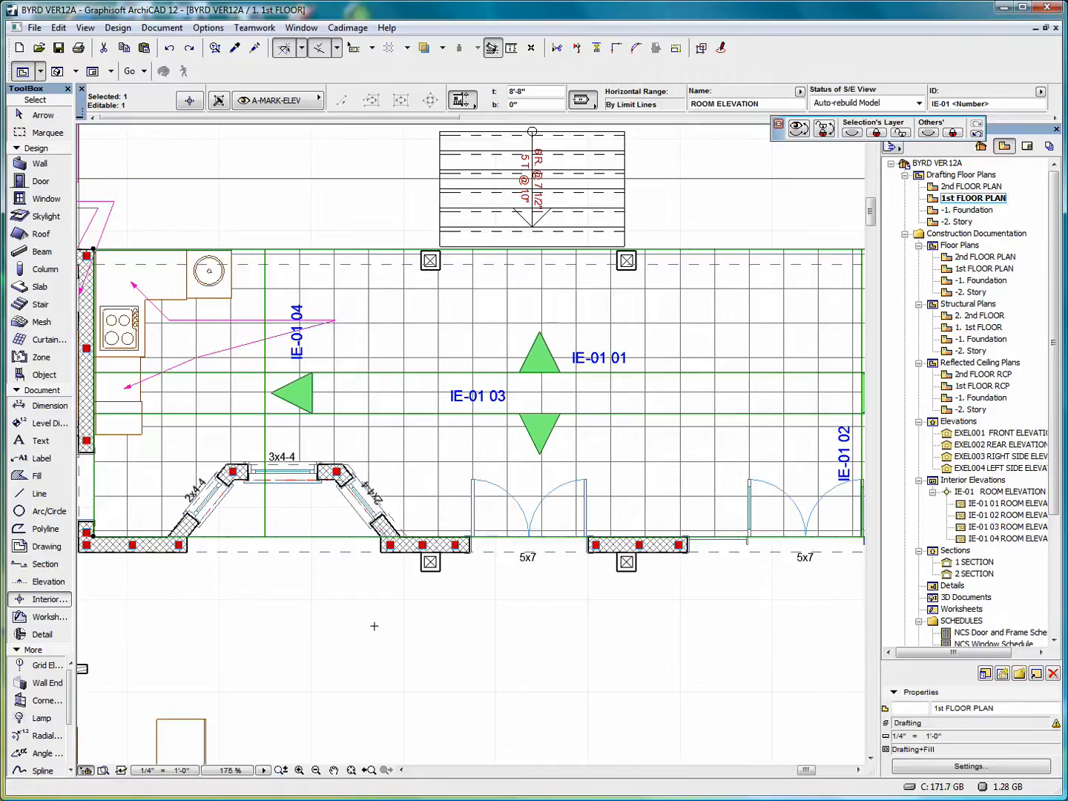
scroll(374, 626, down, 3)
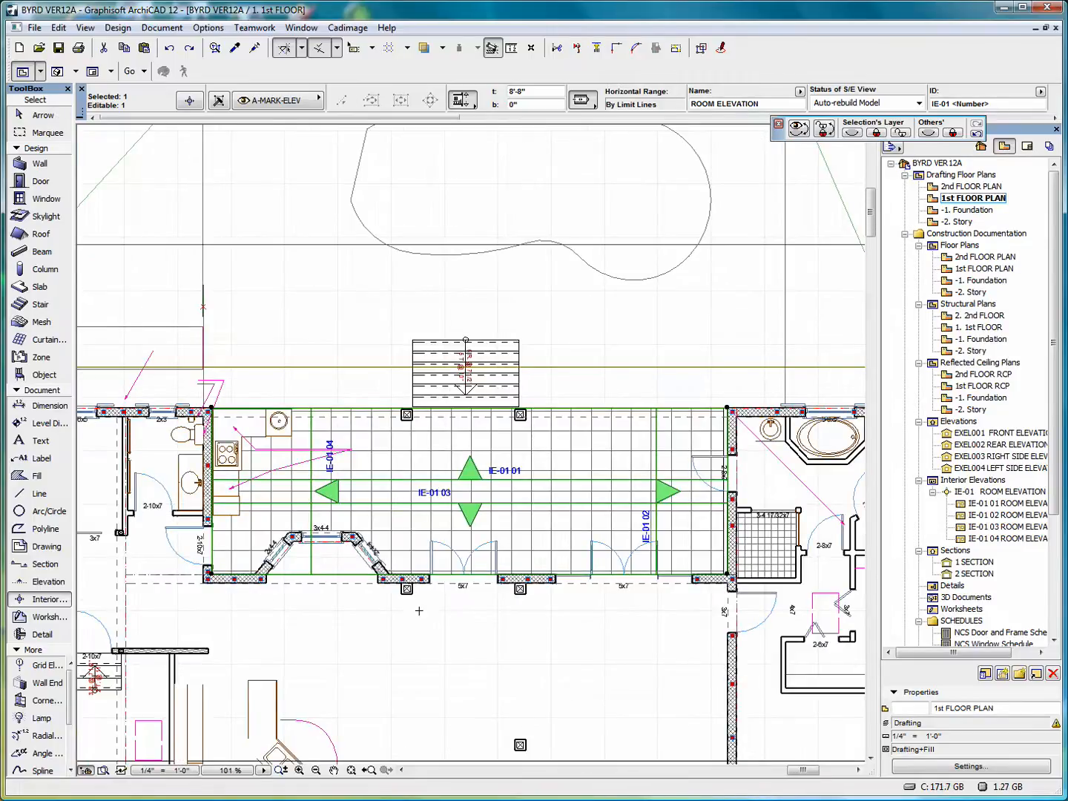
right_click(571, 320)
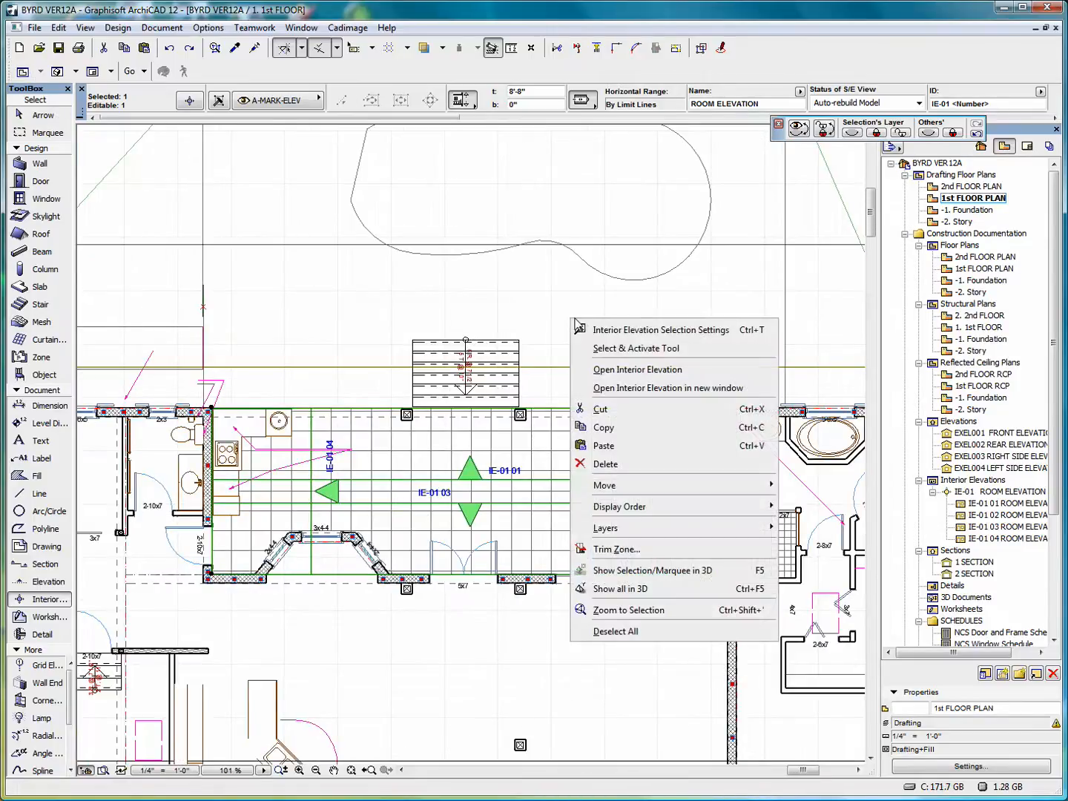
click(661, 331)
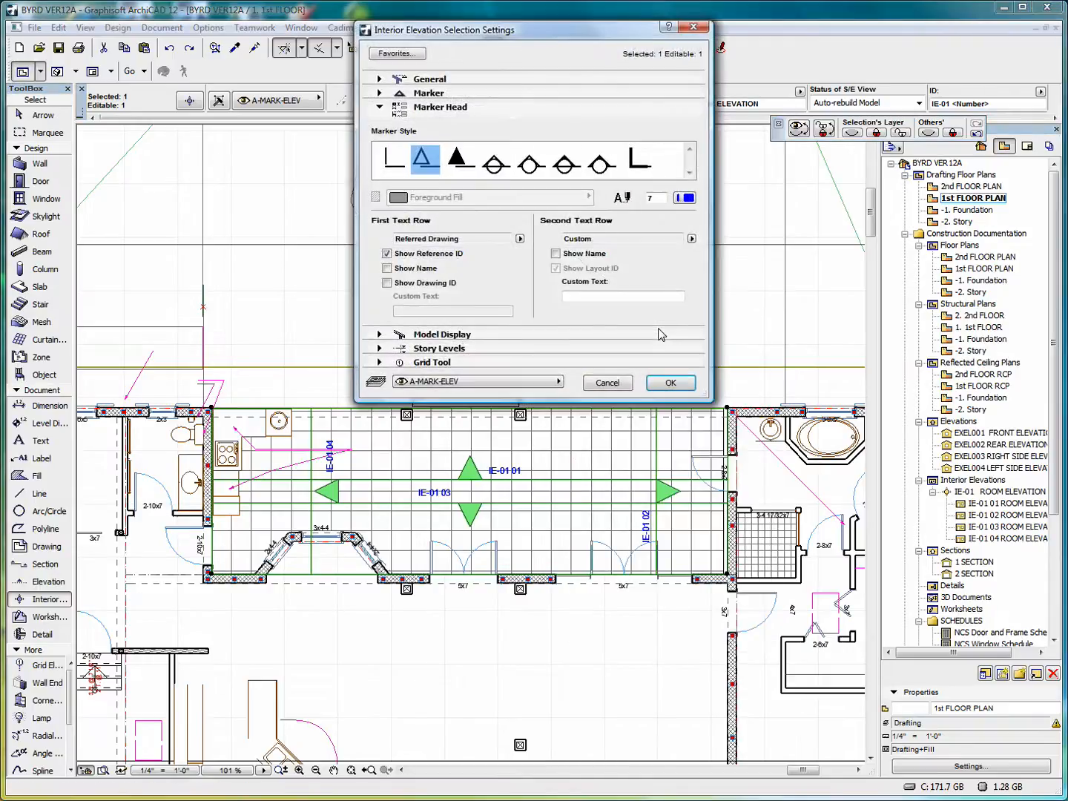
click(379, 78)
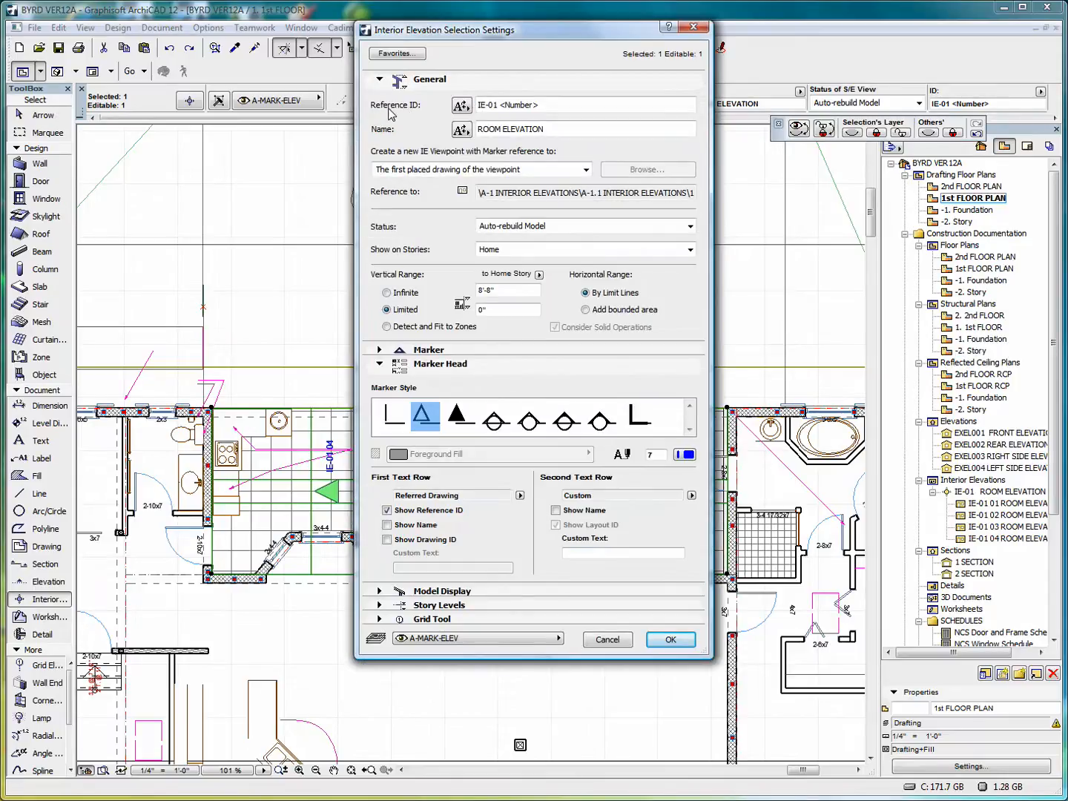
Try adding the zone name autotext to the interior elevation's Reference ID, and remove it again
click(462, 106)
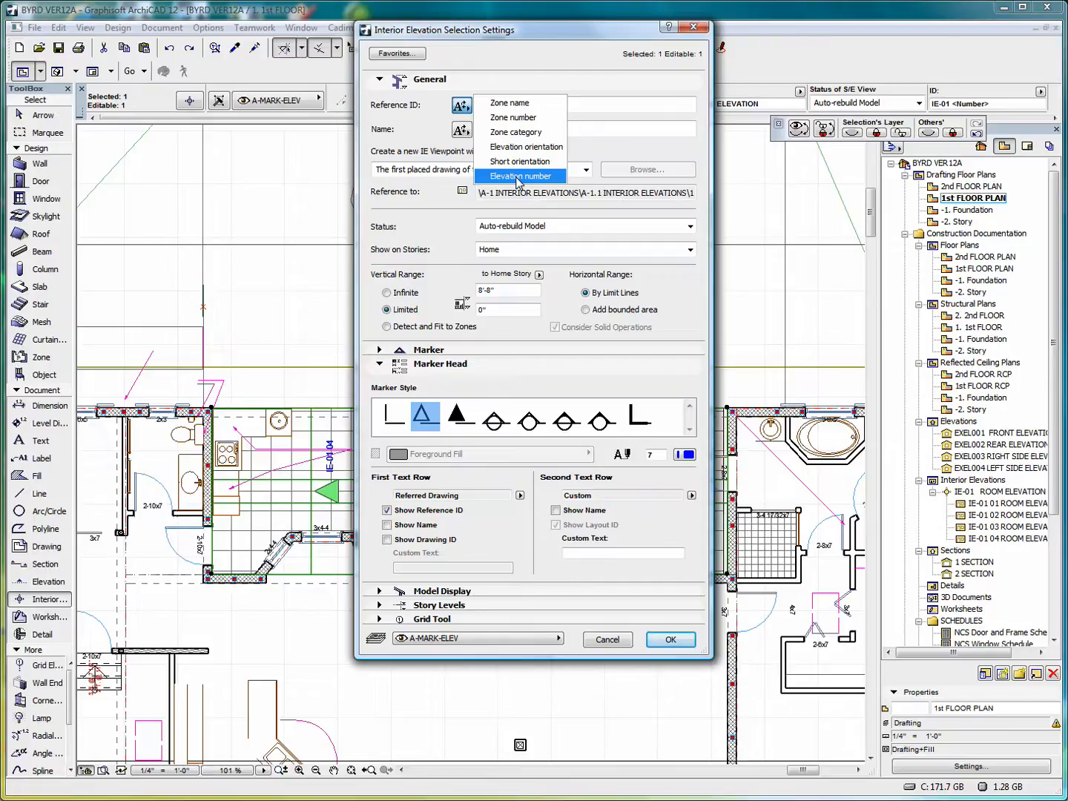
click(514, 106)
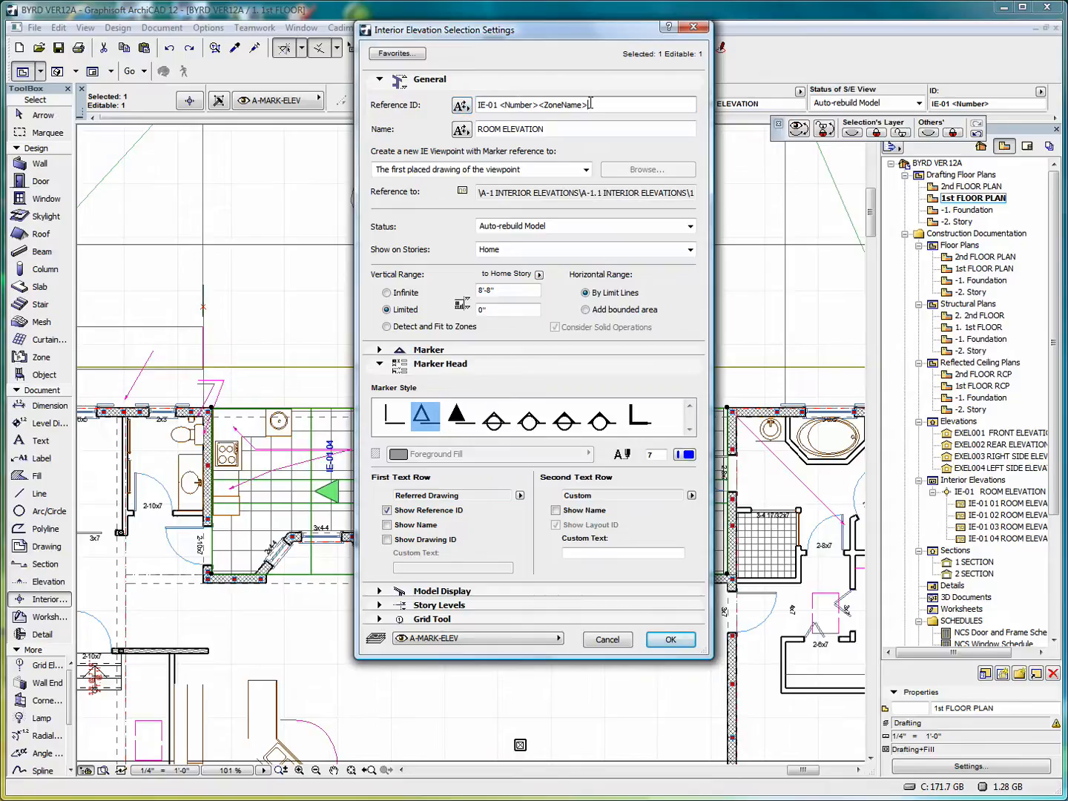
click(462, 105)
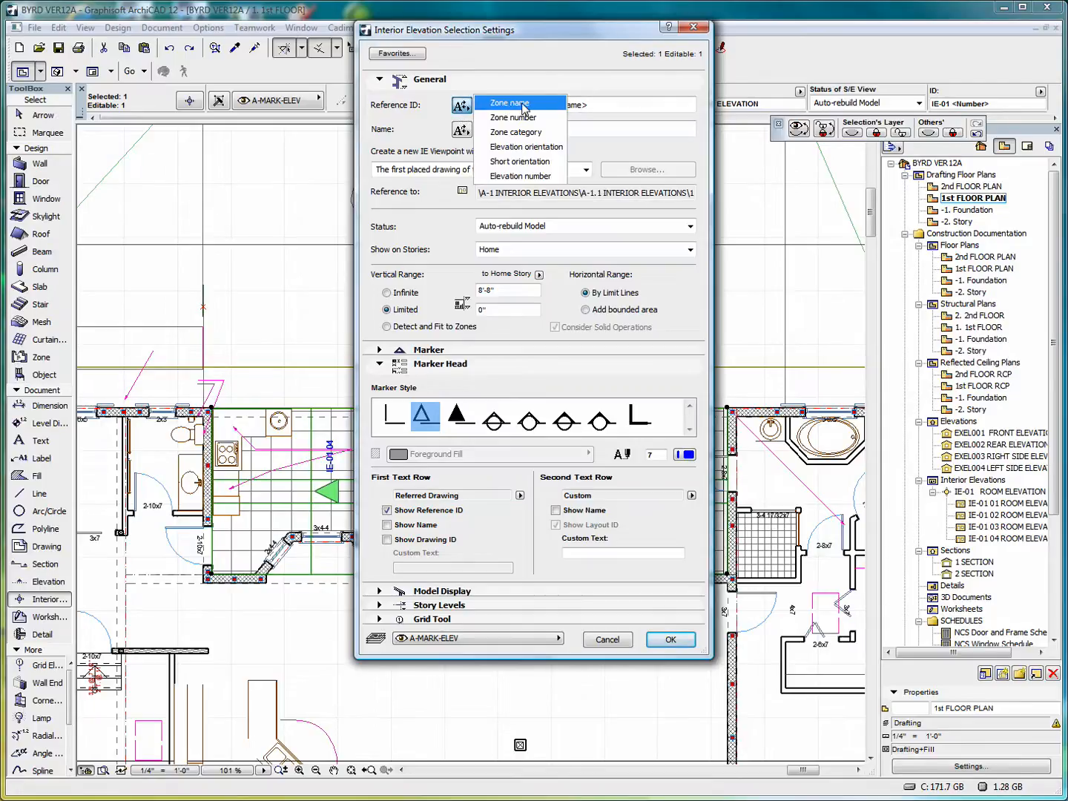
click(602, 105)
drag(594, 103, 538, 104)
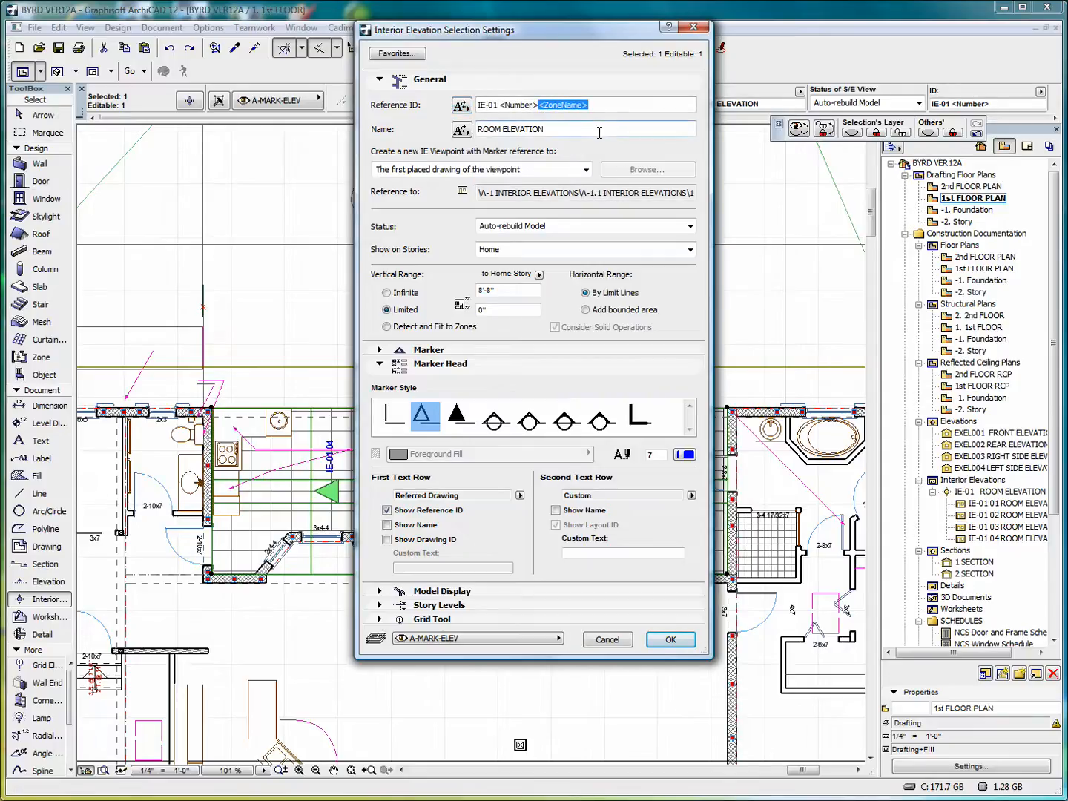
key(BackSpace)
key(BackSpace)
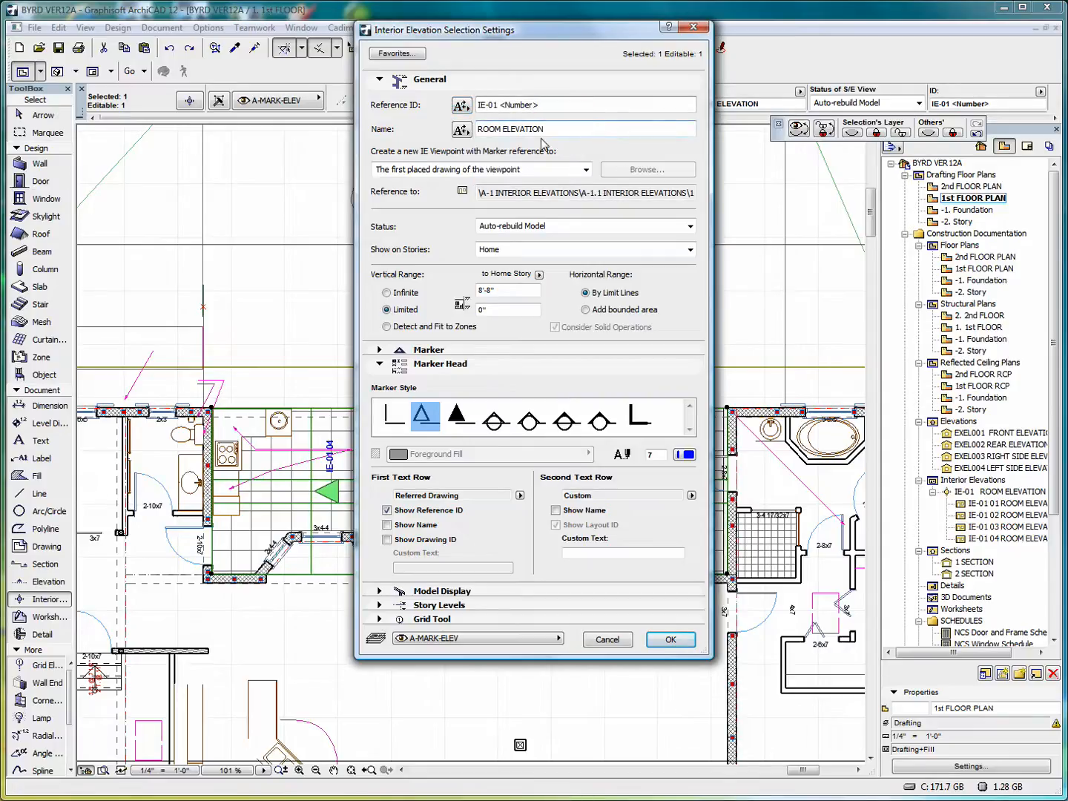
Check the autotext choices for the elevation name, and try the Detect and Fit to Zones vertical range before restoring Limited
click(461, 130)
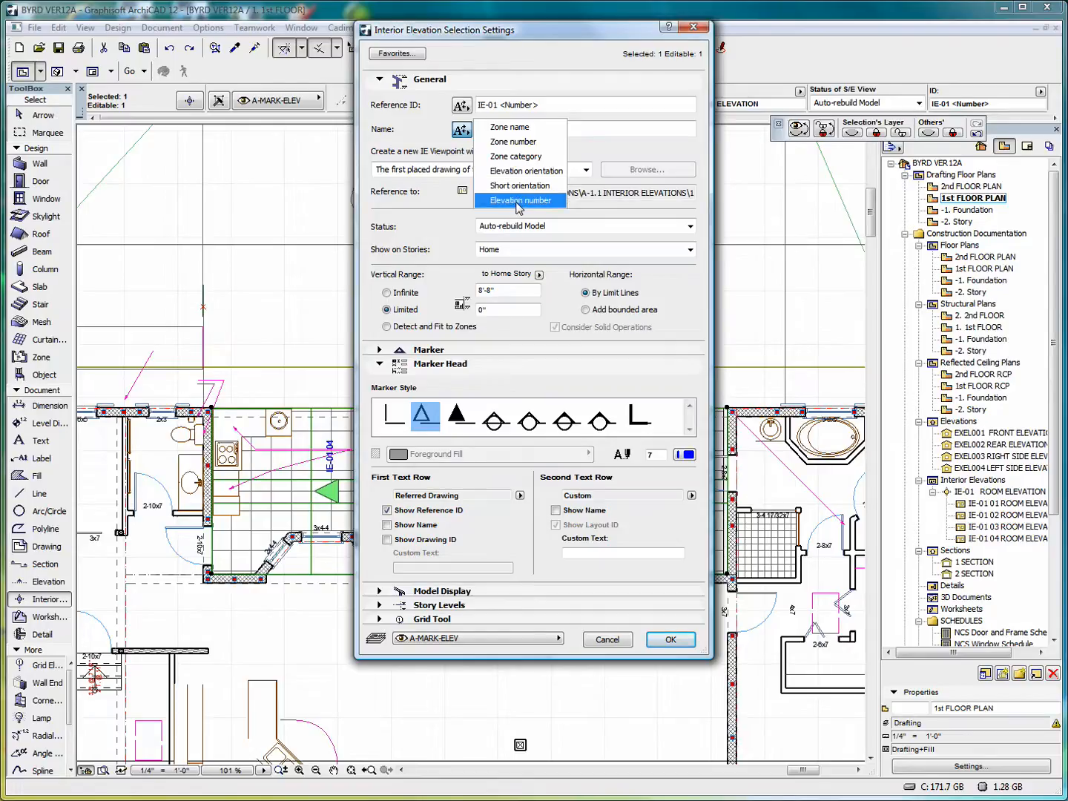
click(460, 130)
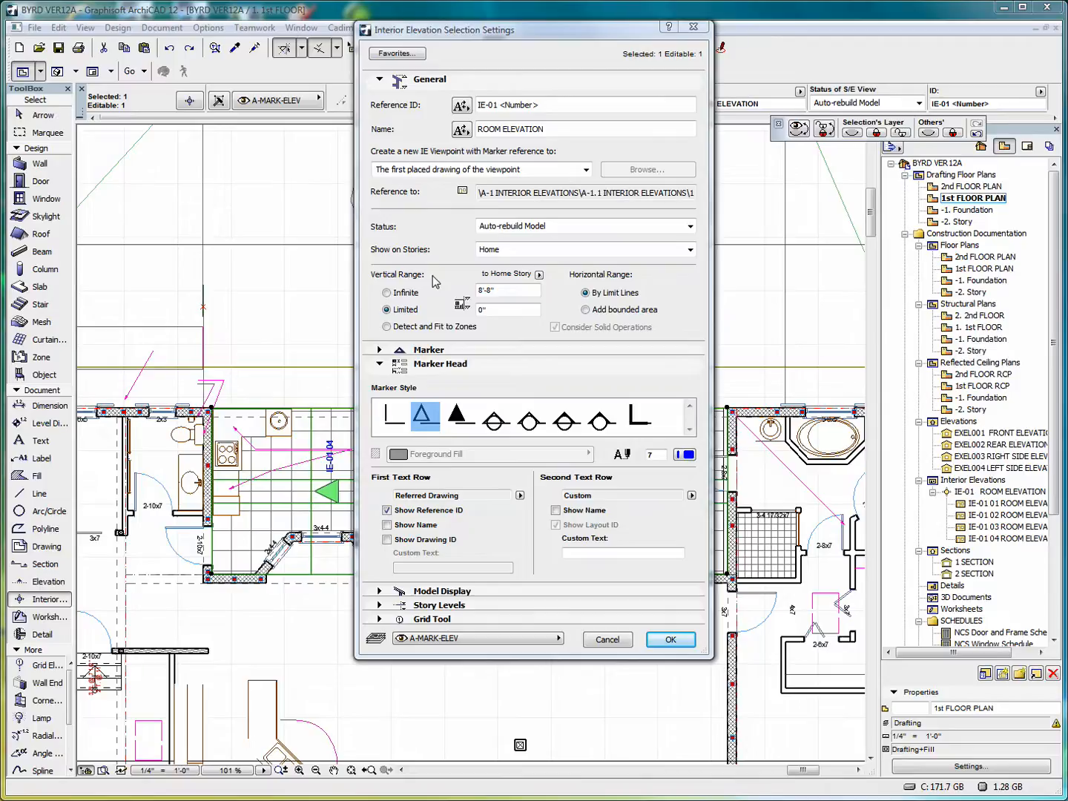
click(386, 327)
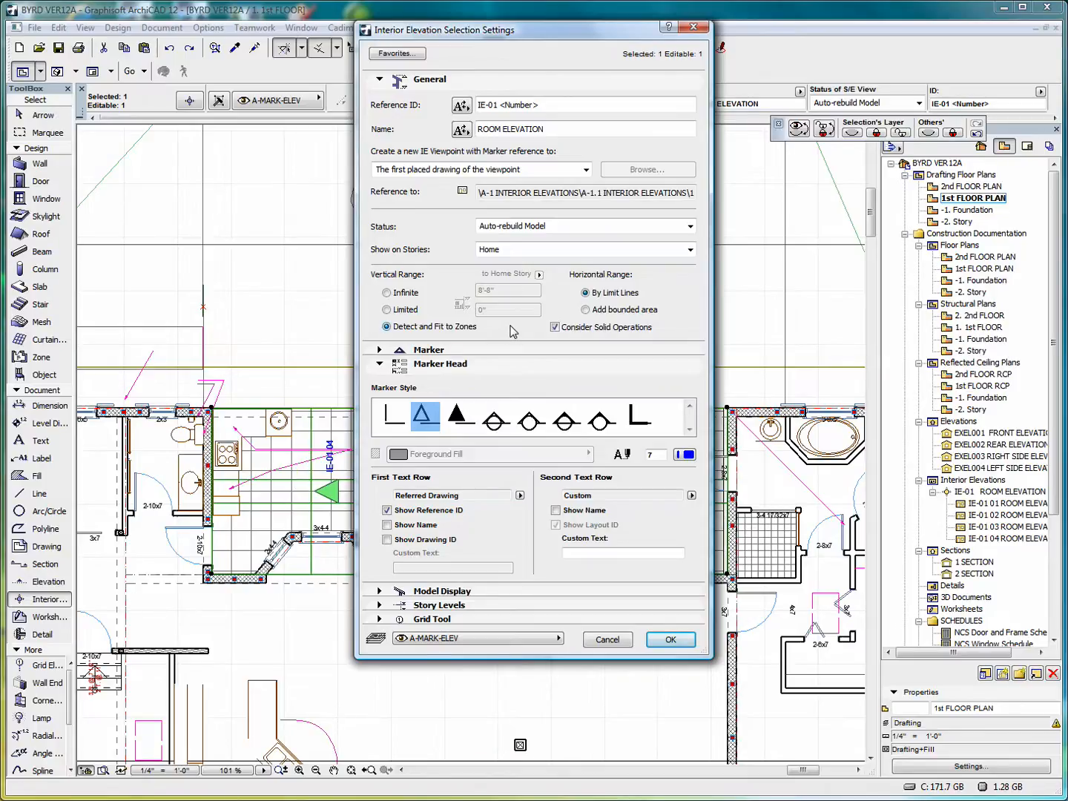
click(386, 309)
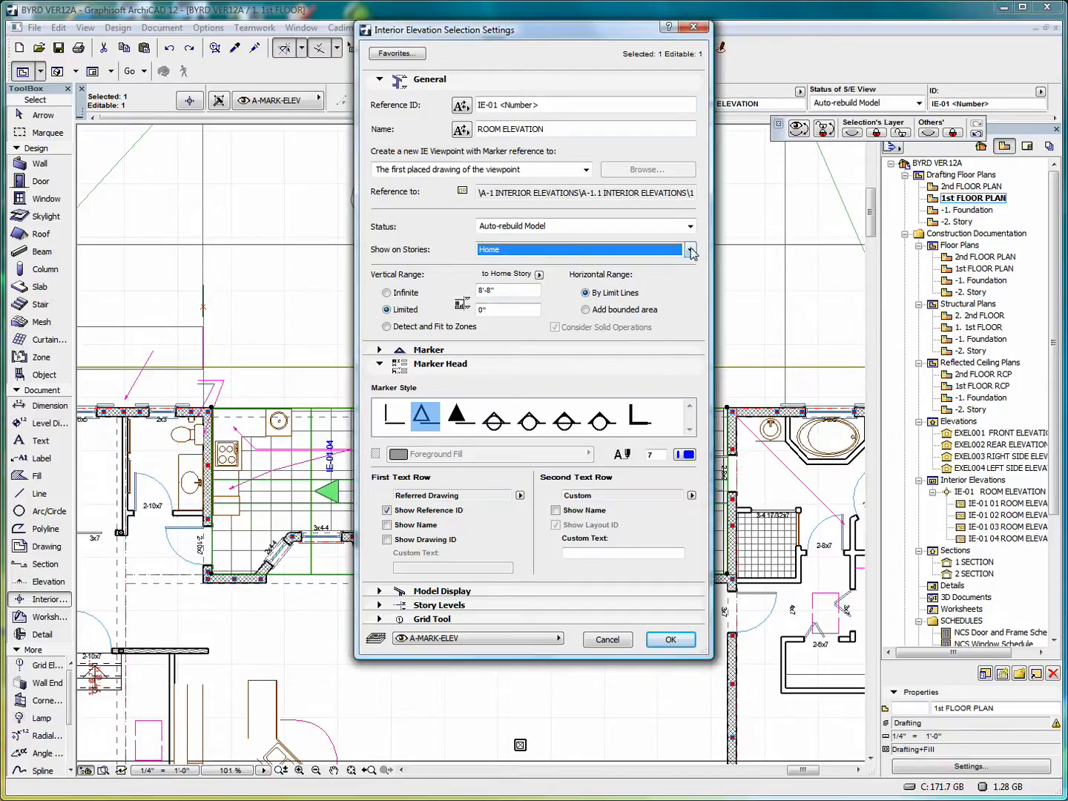
Examine the Show on Stories options for the interior elevation
click(690, 251)
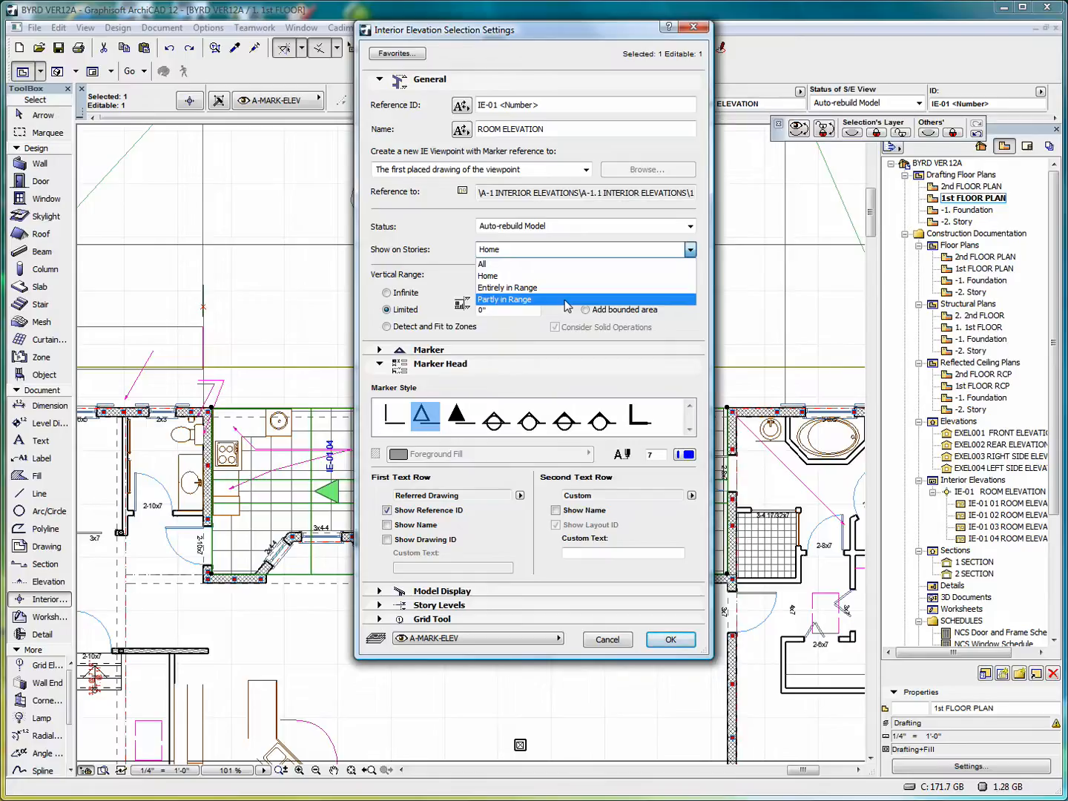
click(568, 300)
click(604, 254)
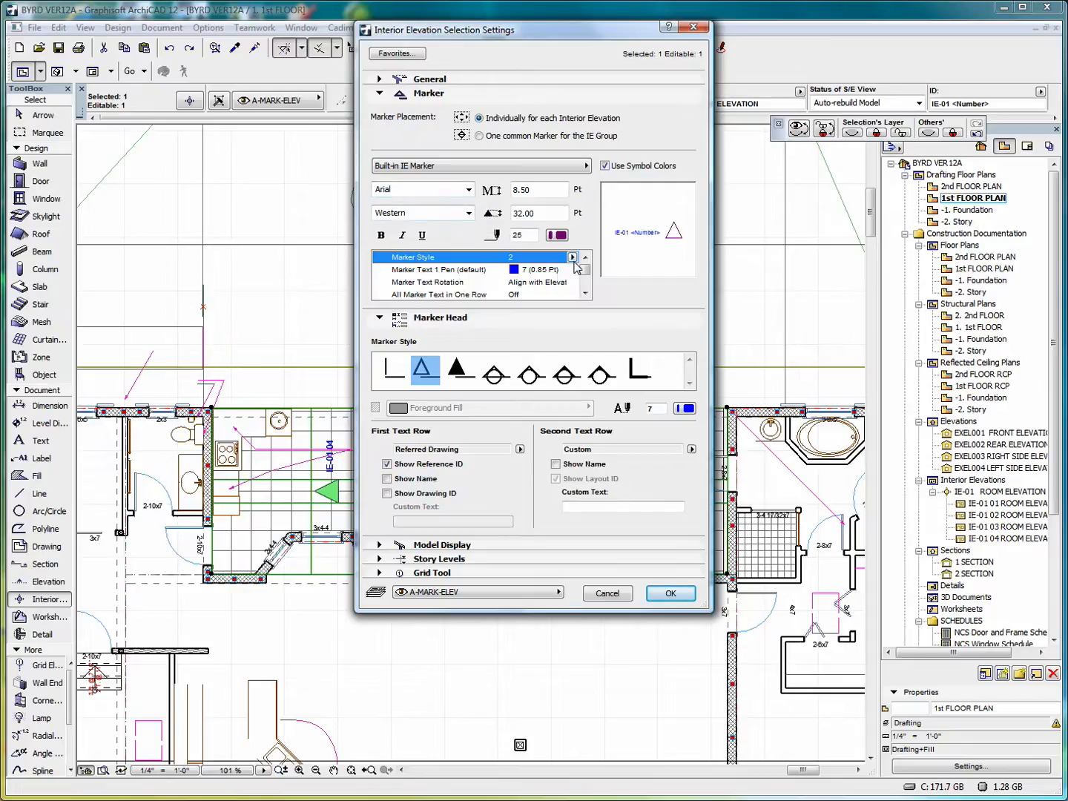
Compare the available marker styles for the interior elevation and set its marker style to 4
click(572, 259)
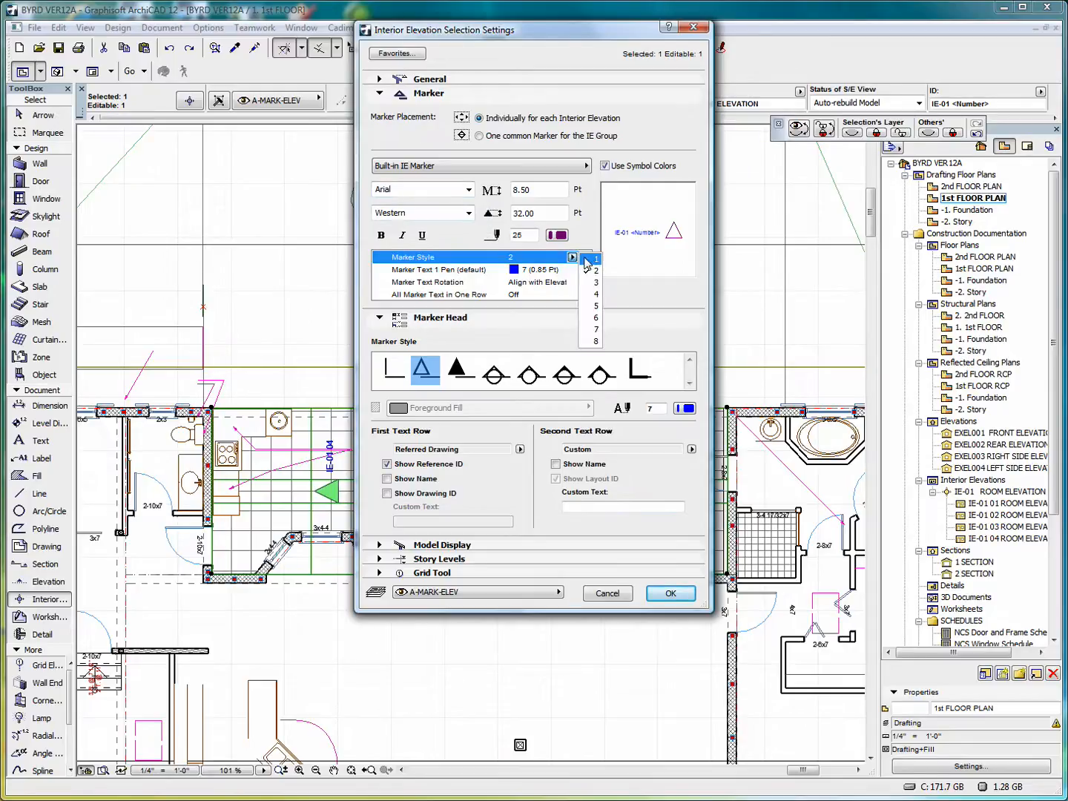
click(390, 375)
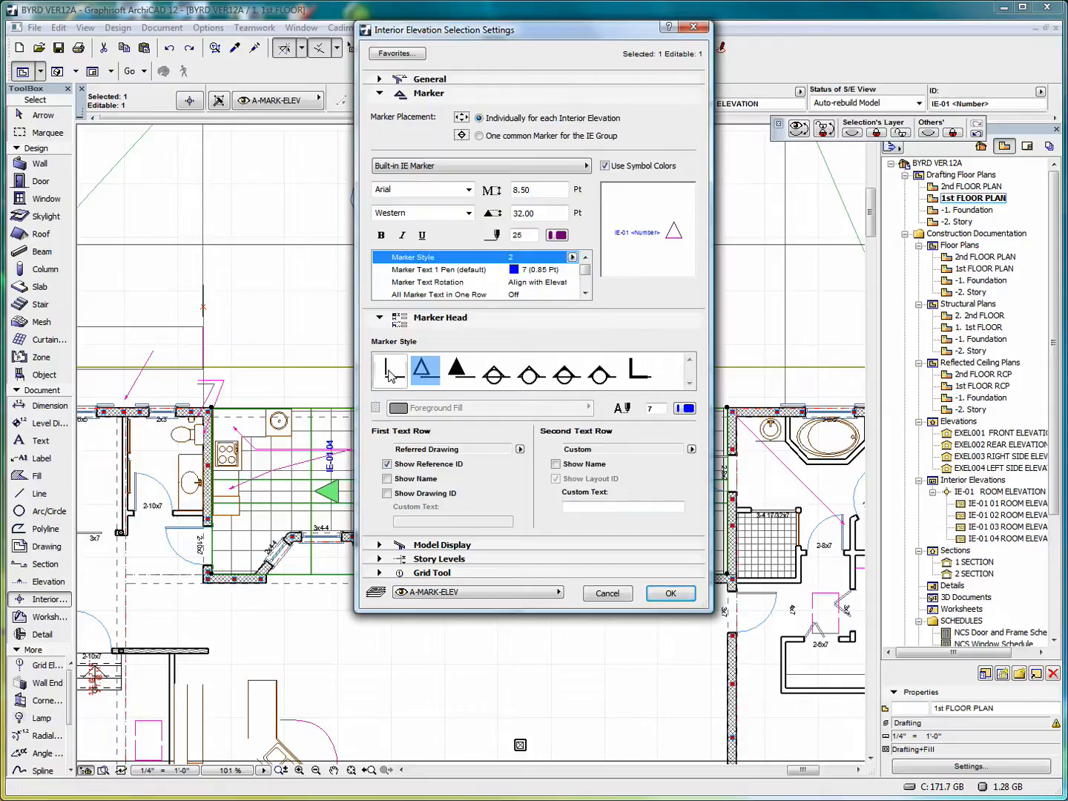
click(457, 371)
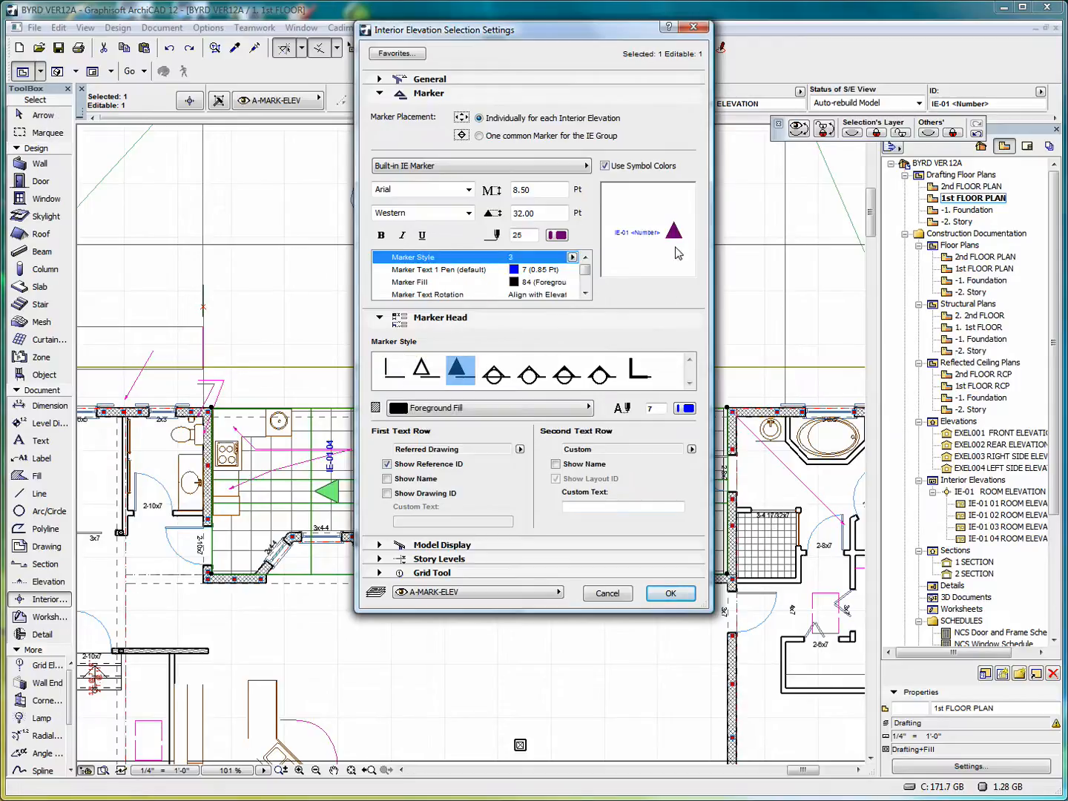
click(497, 375)
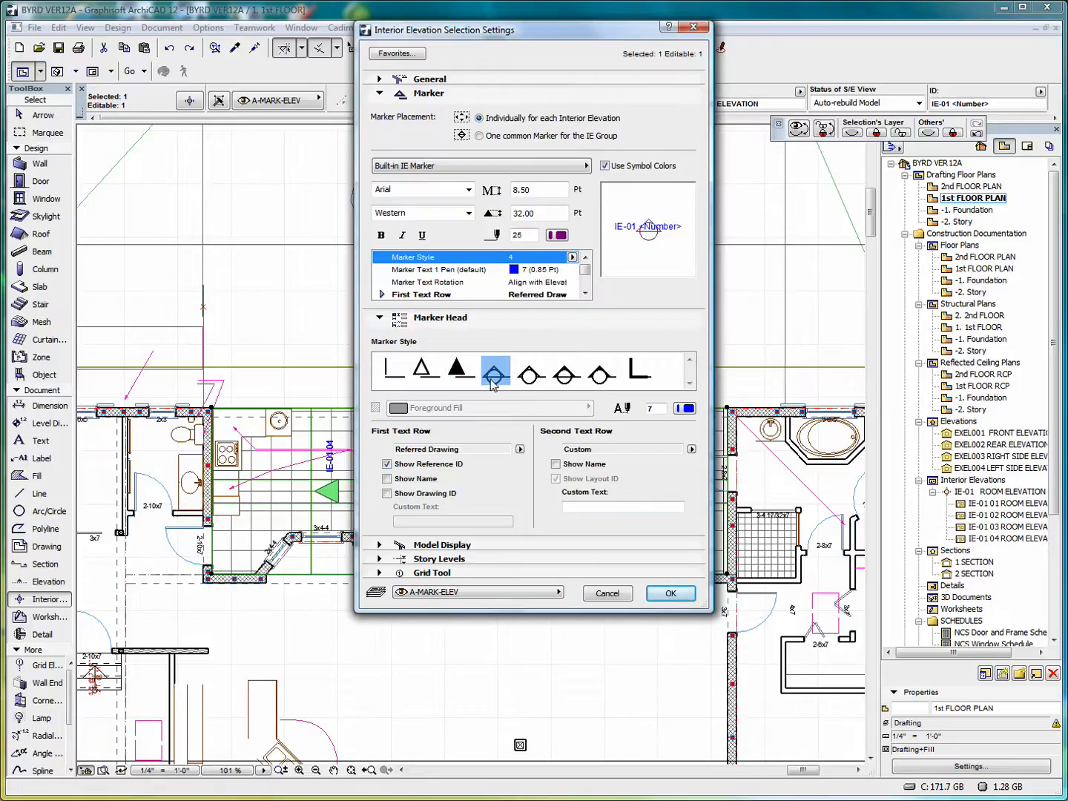
click(529, 377)
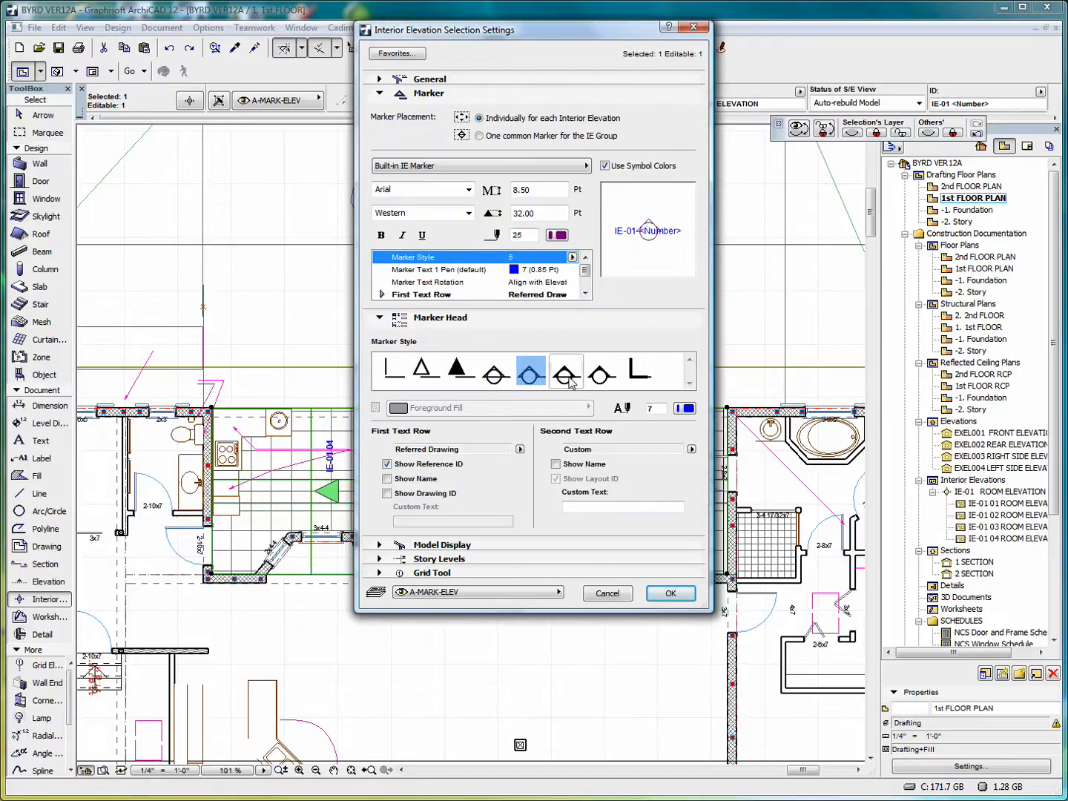
click(565, 375)
click(599, 377)
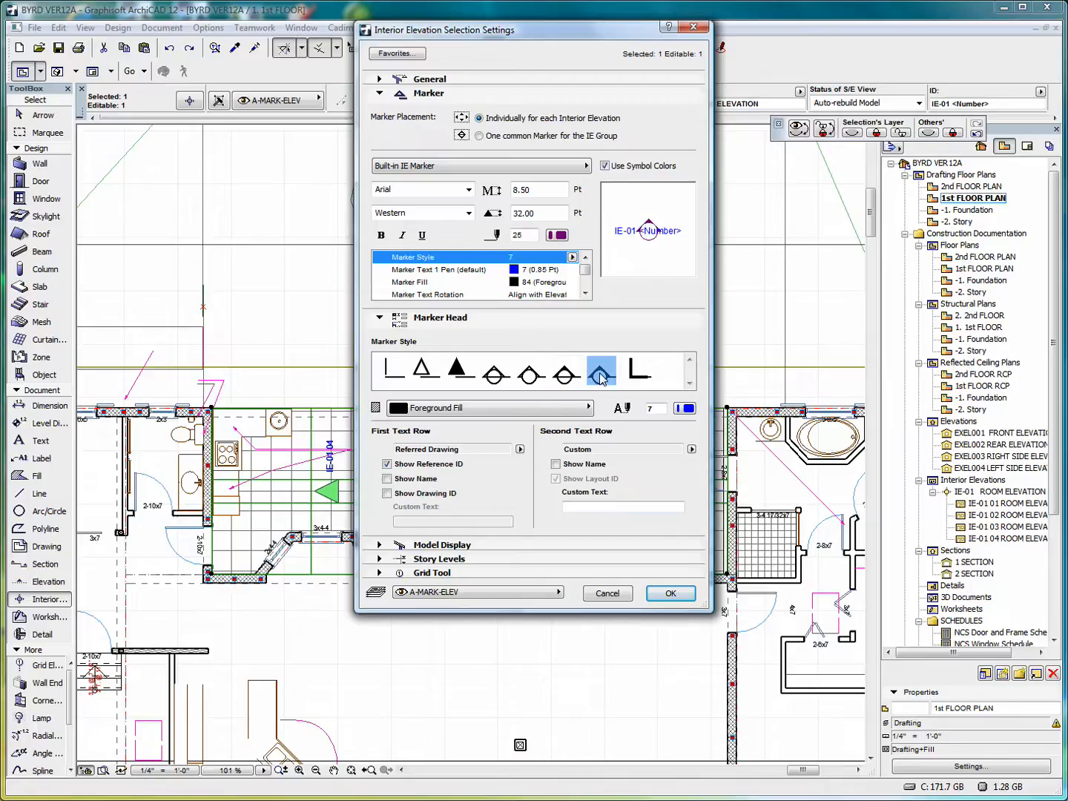
click(637, 370)
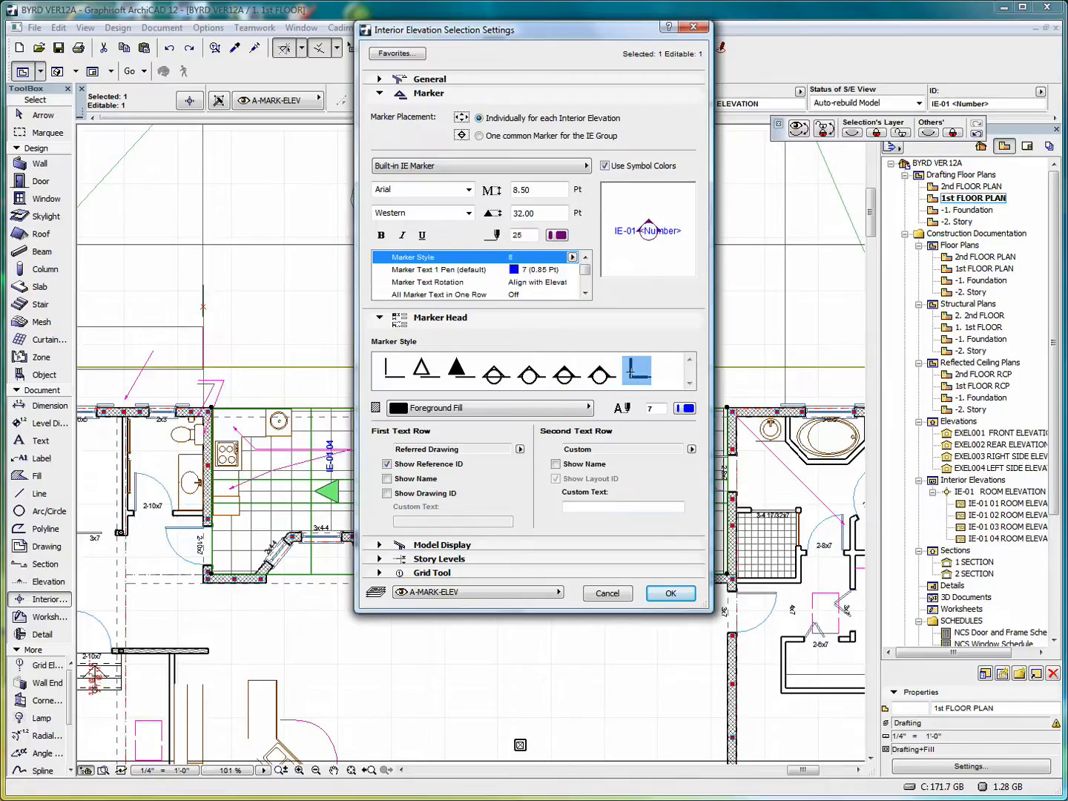
click(498, 375)
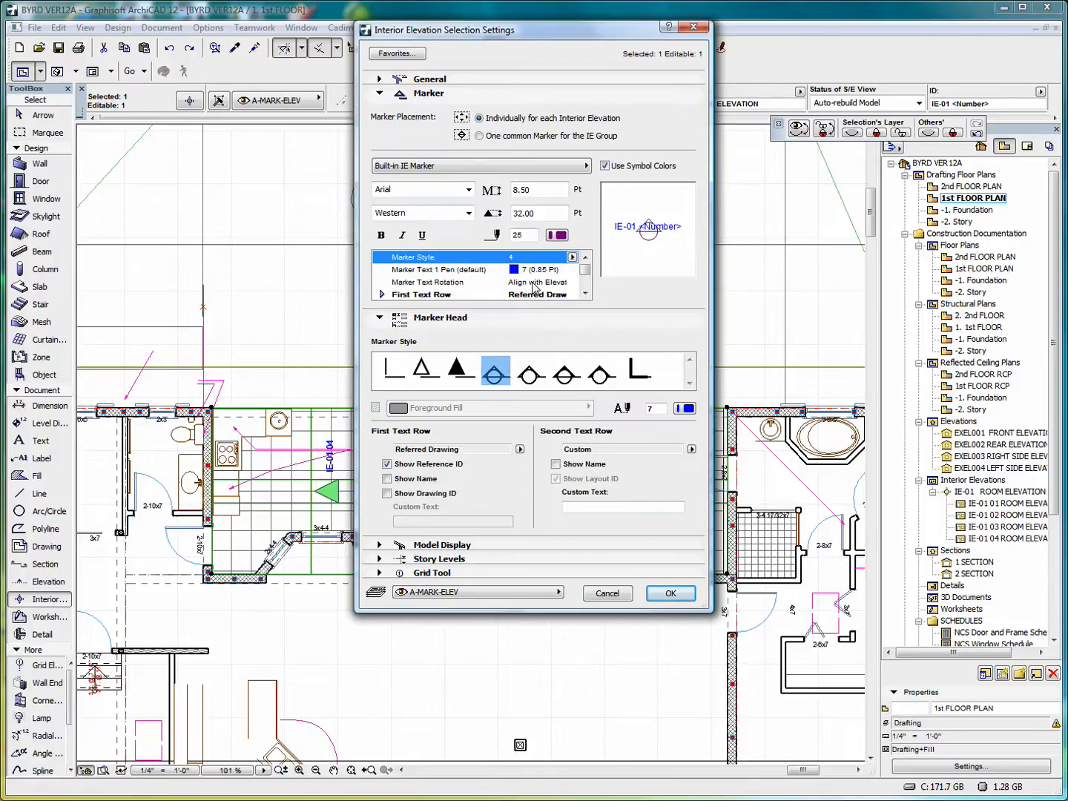
Expand the marker's First Text Row parameters and set the row's content to Custom
click(585, 294)
click(584, 294)
click(585, 294)
click(383, 258)
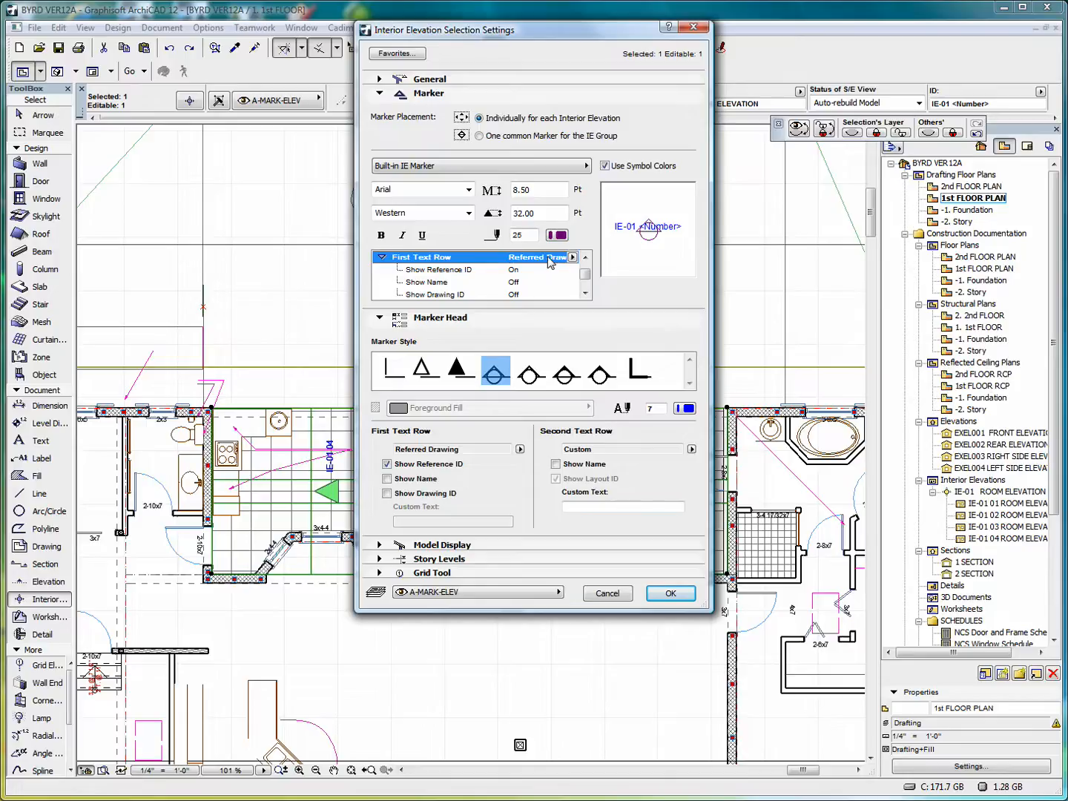
click(572, 257)
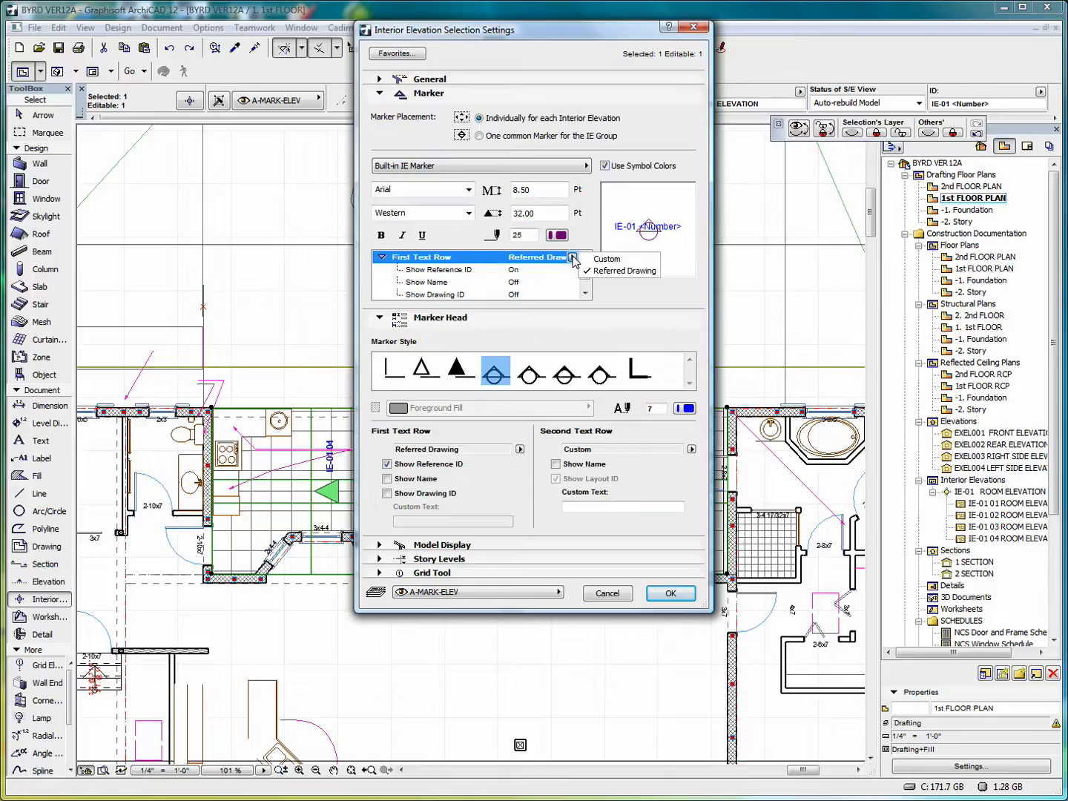
click(611, 259)
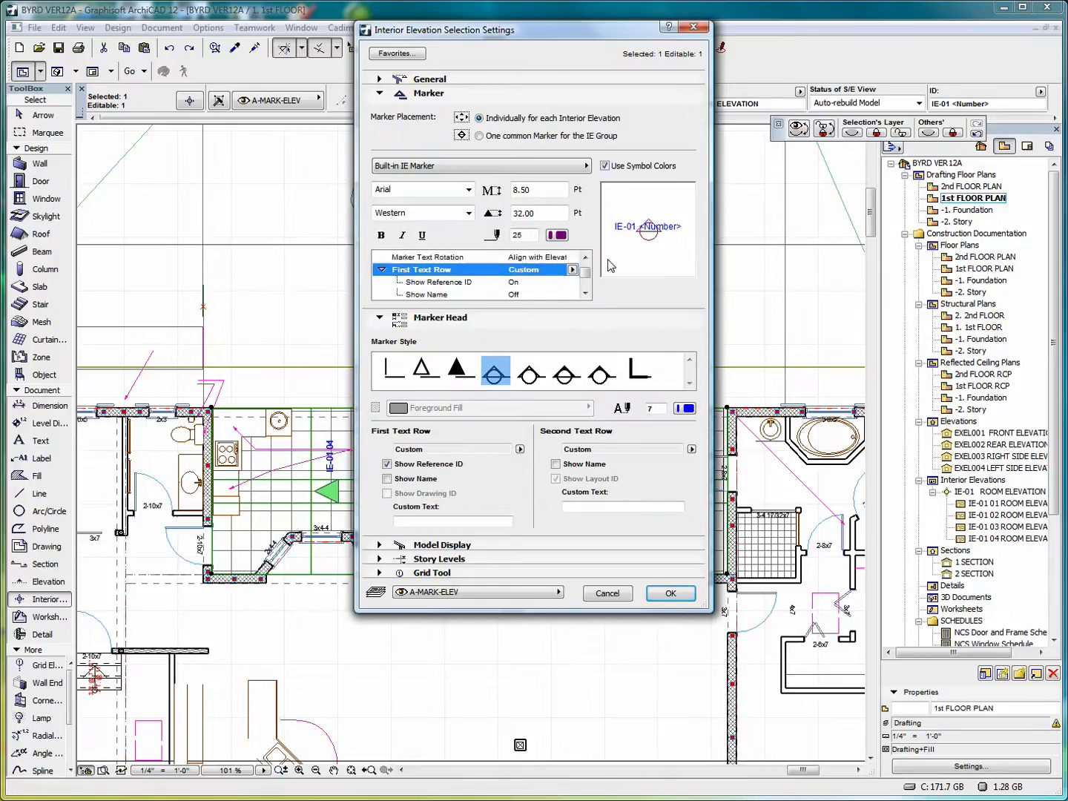
Try hiding the Reference ID in the first text row, restore it, and turn on Show Name for that row
click(586, 294)
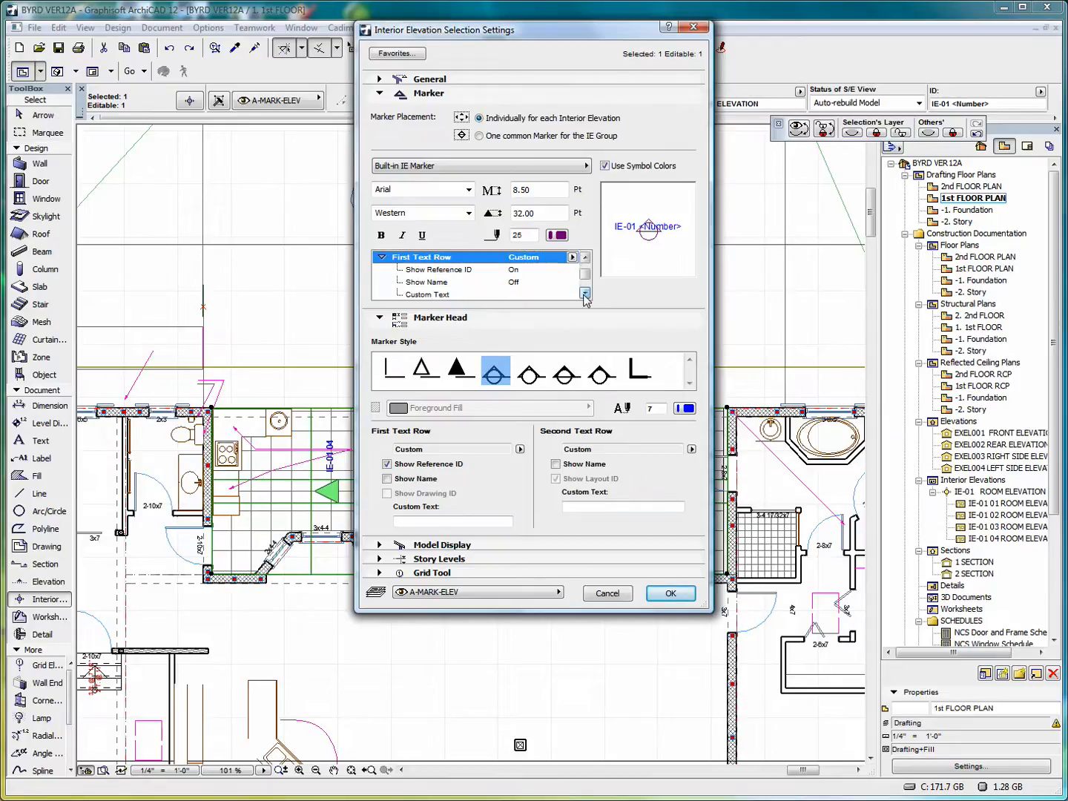
click(585, 293)
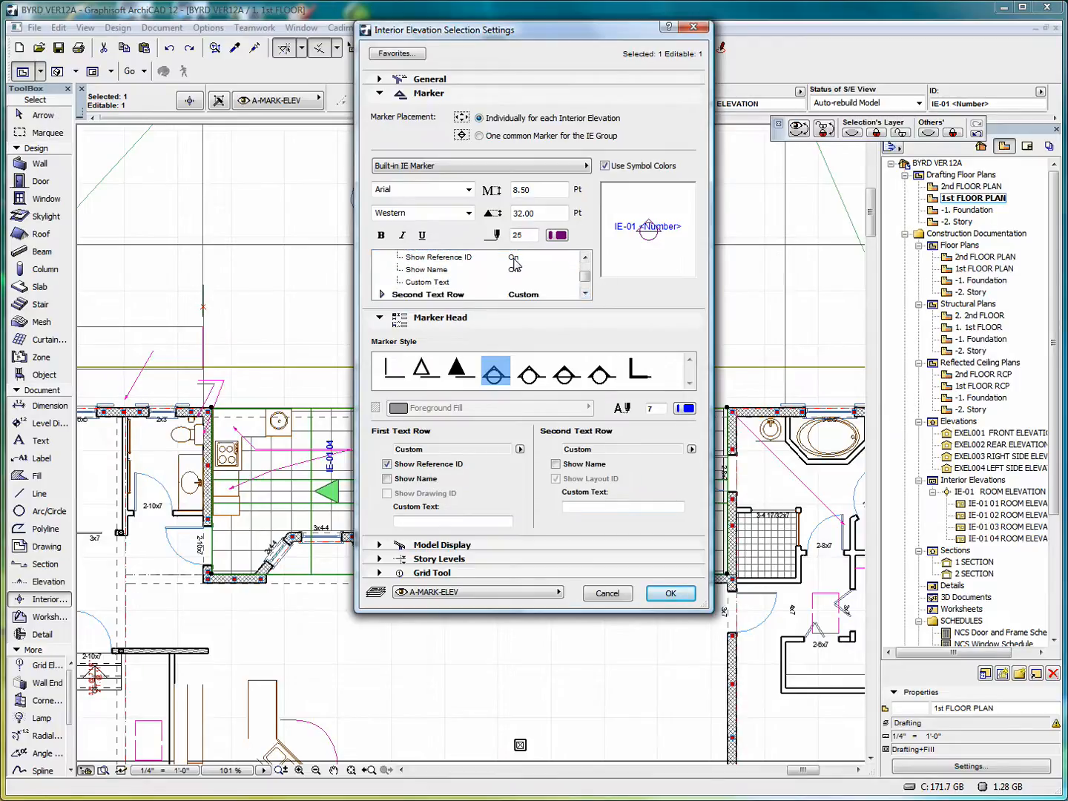
click(513, 262)
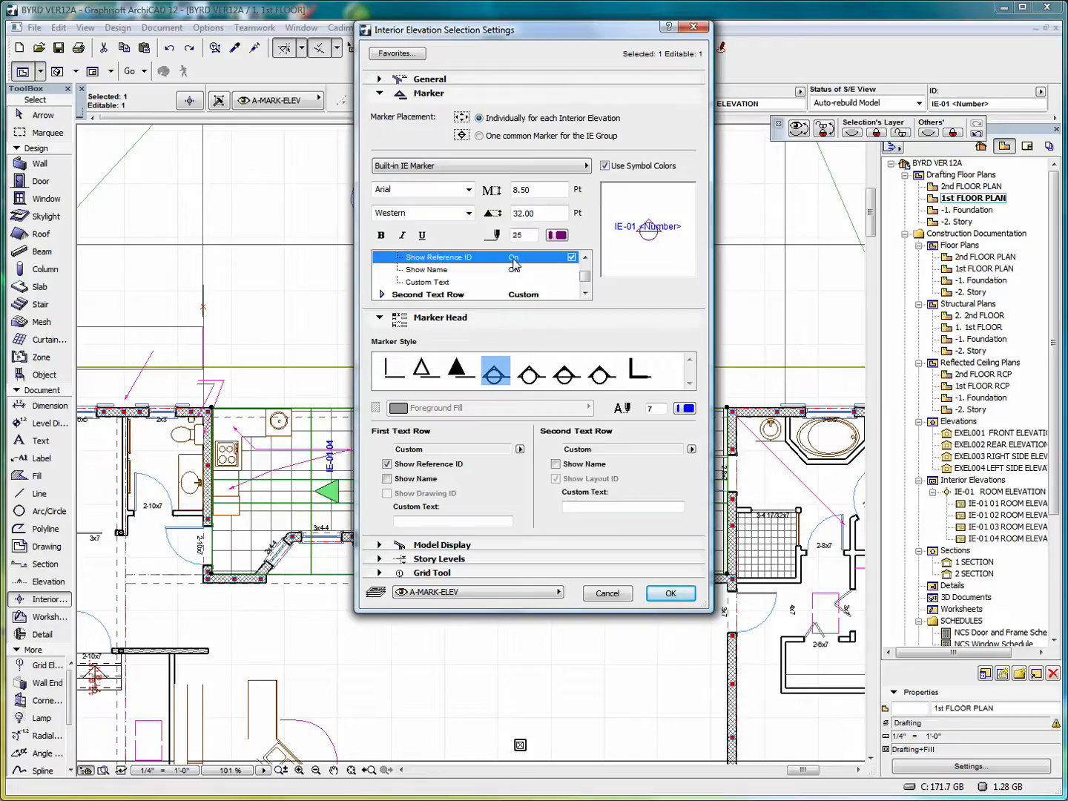
click(572, 259)
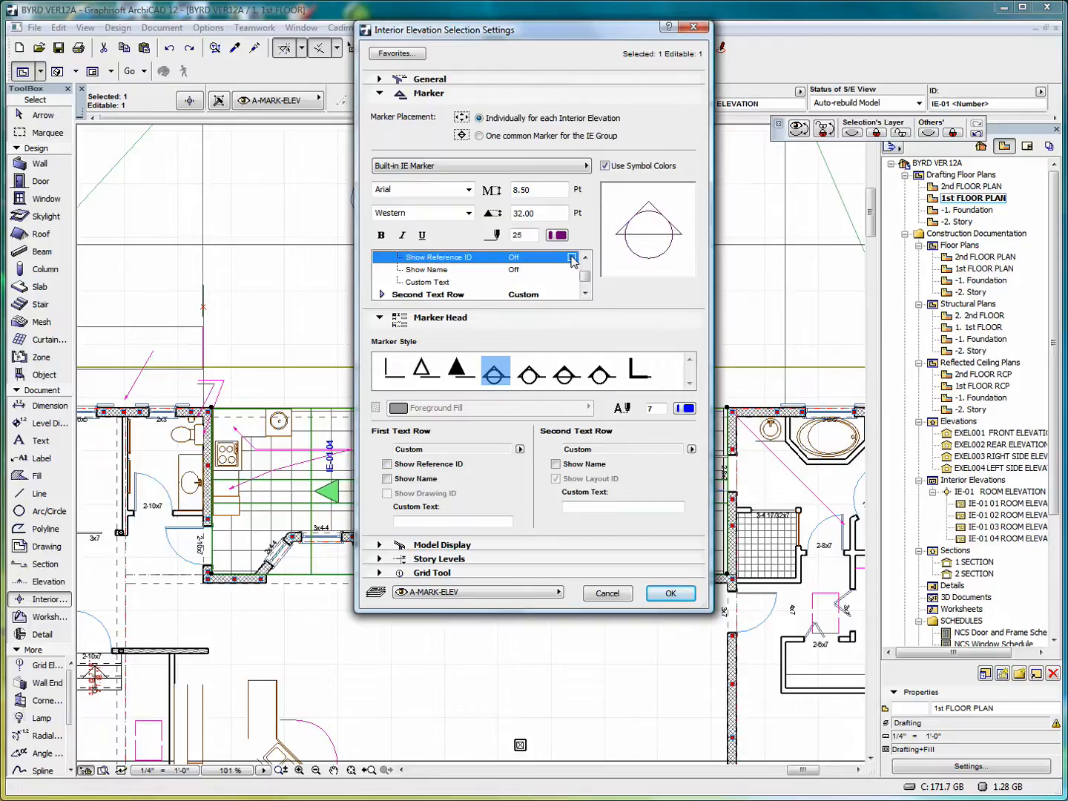
click(572, 258)
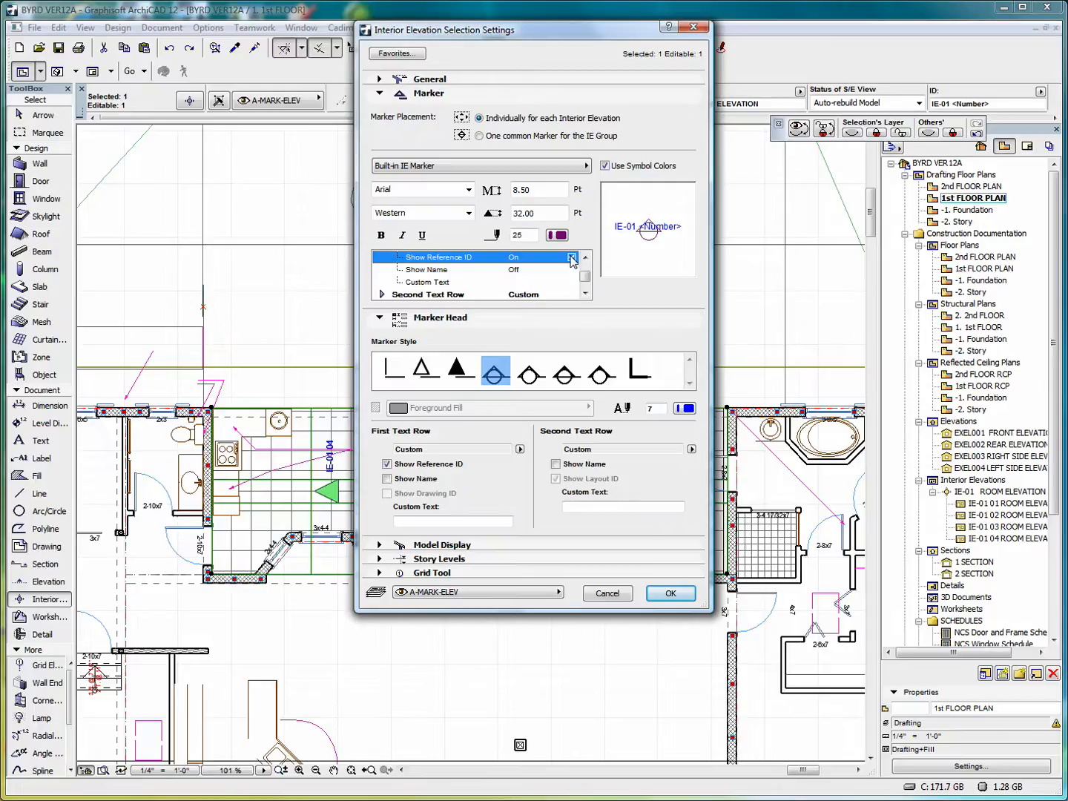
click(572, 272)
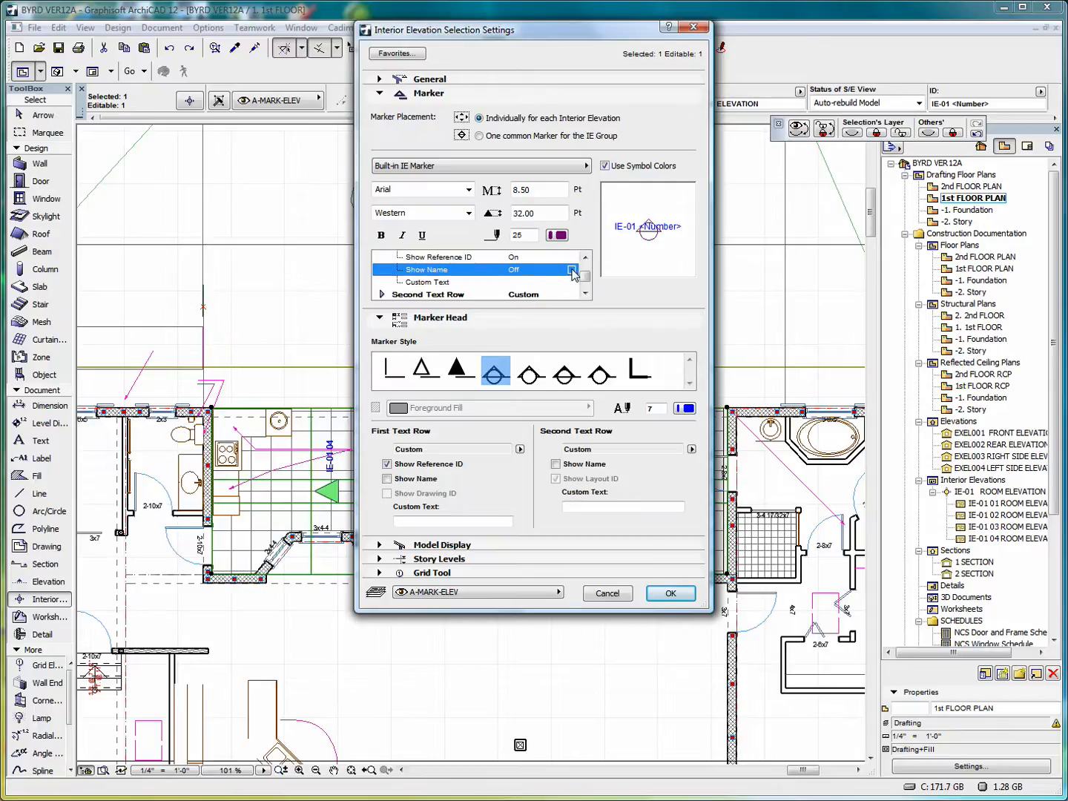
click(572, 270)
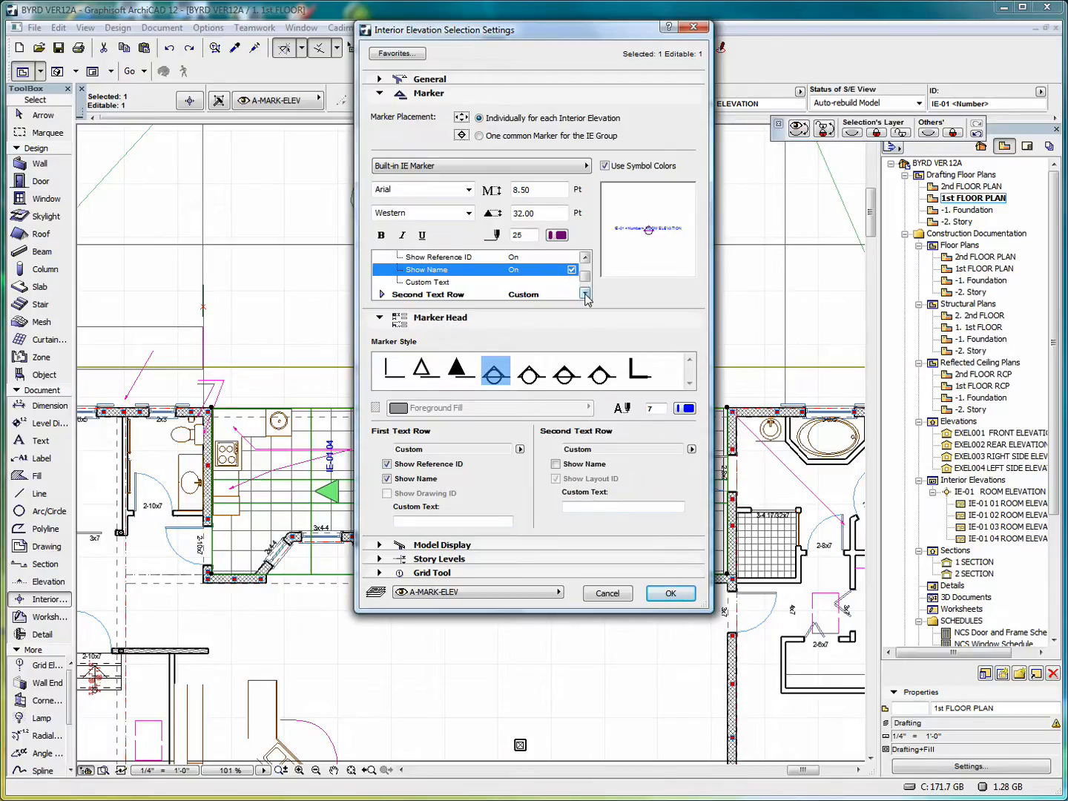
Check the first row's Custom Text parameter and set the marker's Second Text Row to Referred Drawing
click(586, 295)
click(587, 294)
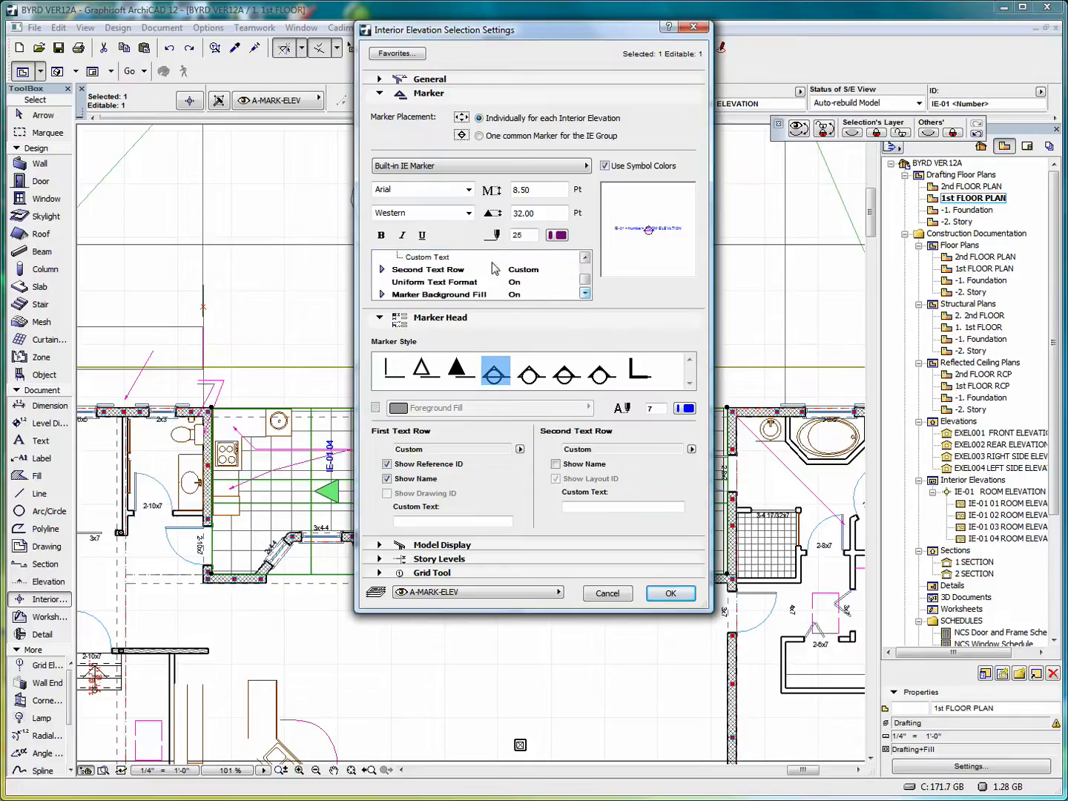
click(441, 260)
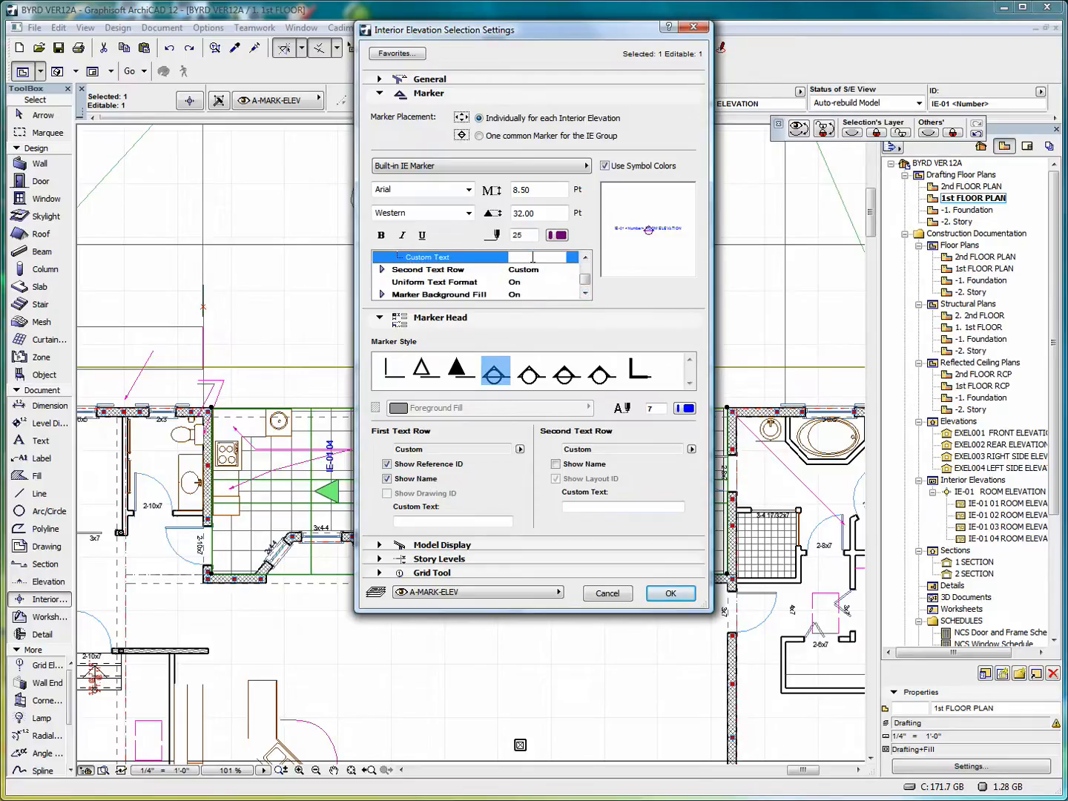
click(438, 271)
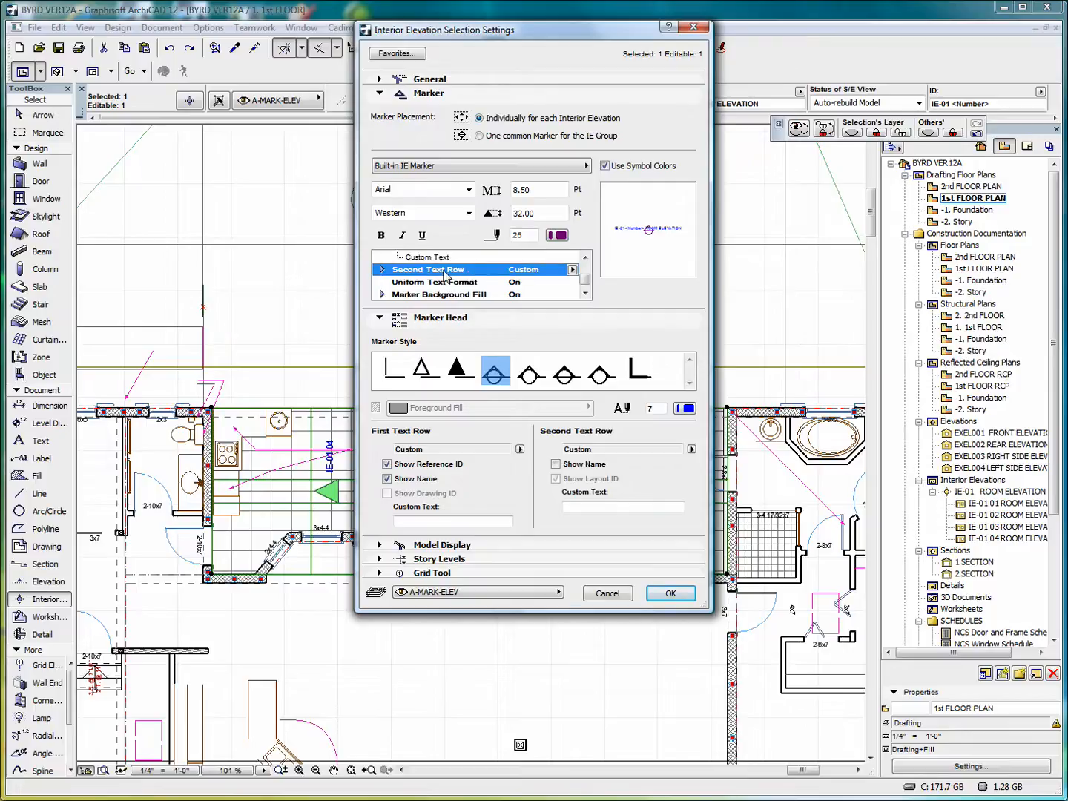
click(573, 271)
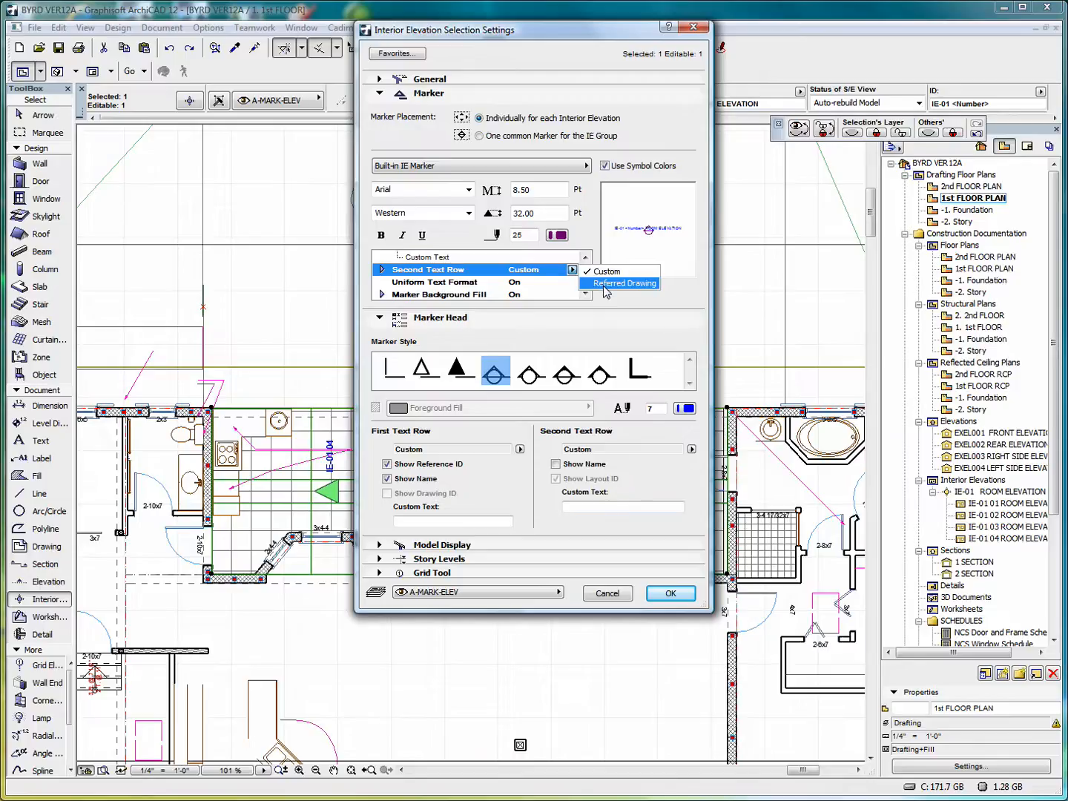
click(607, 284)
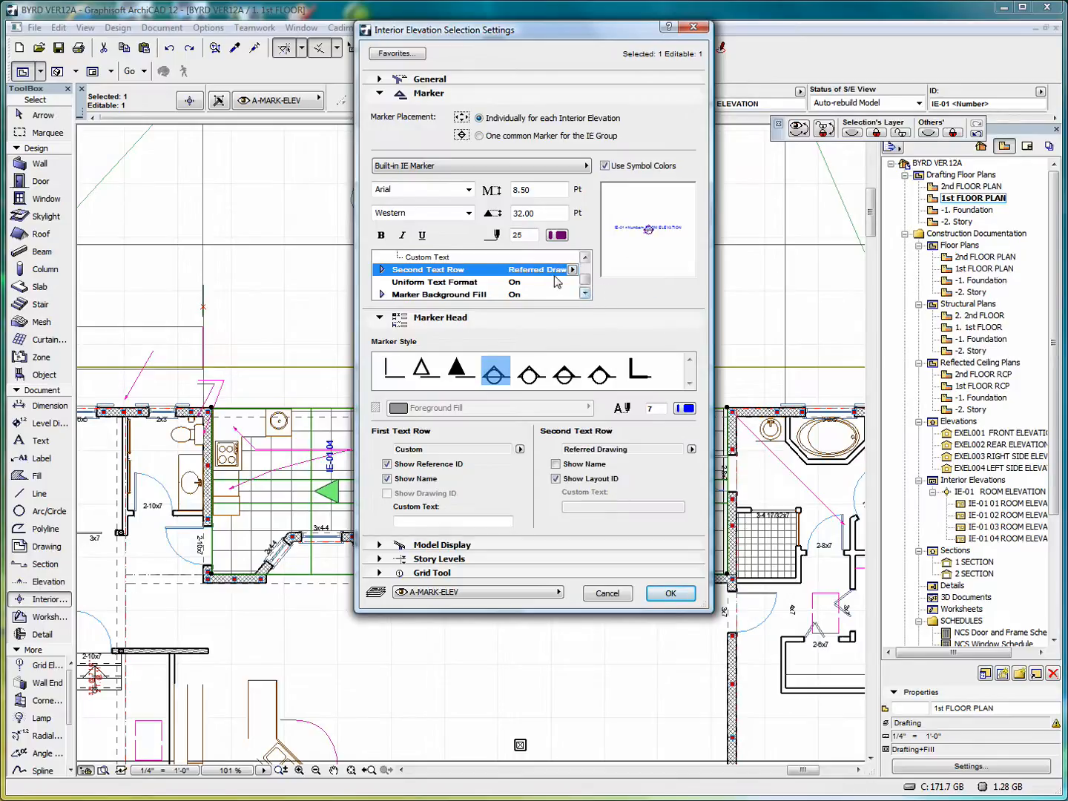
click(585, 294)
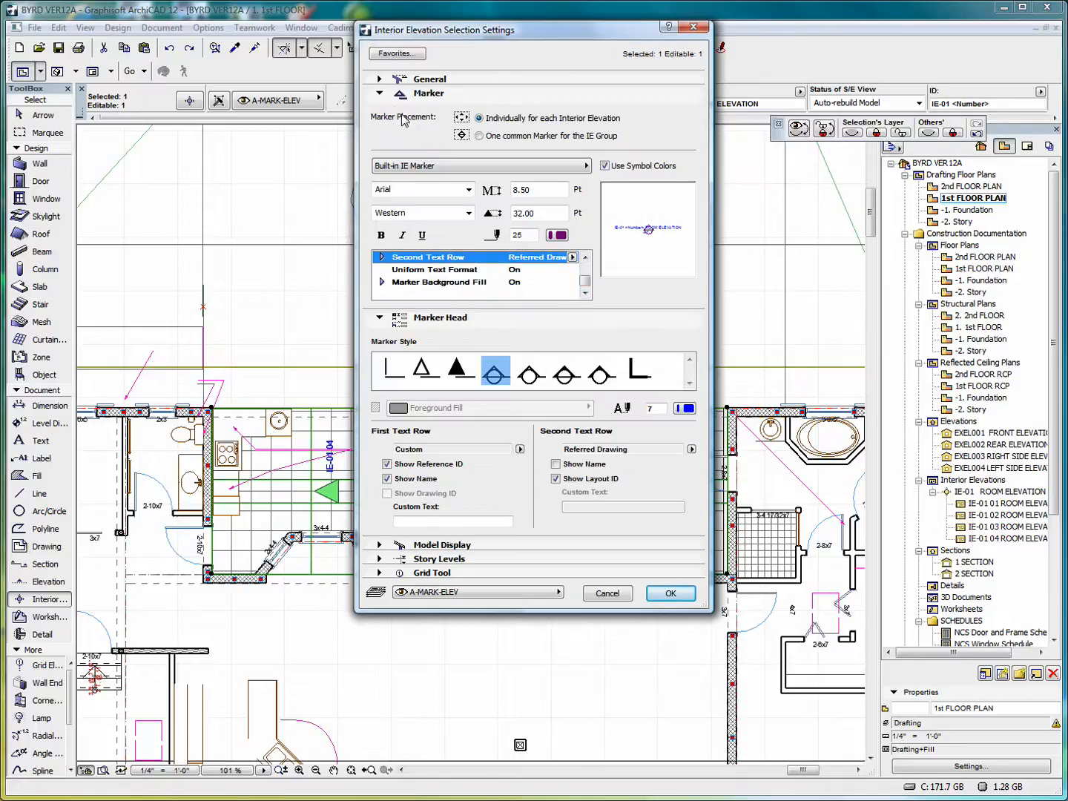
Show the full list of Model Display settings, and try Uniform Pen for Cut Elements before switching it off again
click(379, 94)
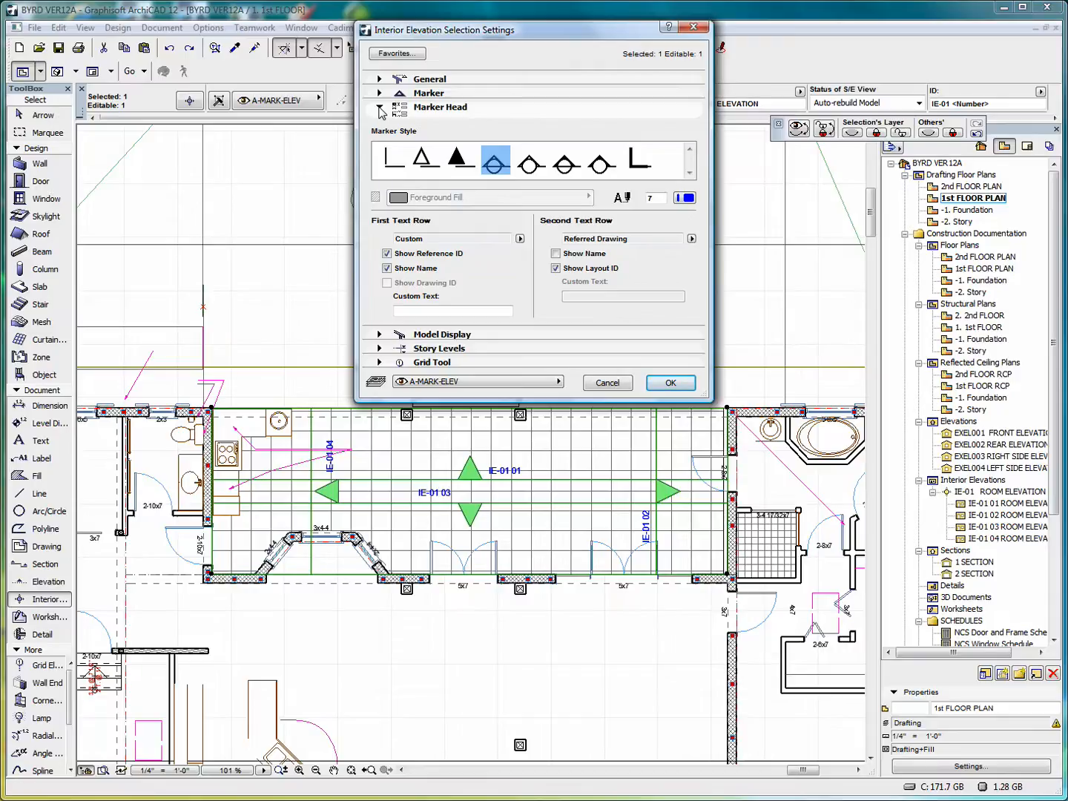
click(380, 109)
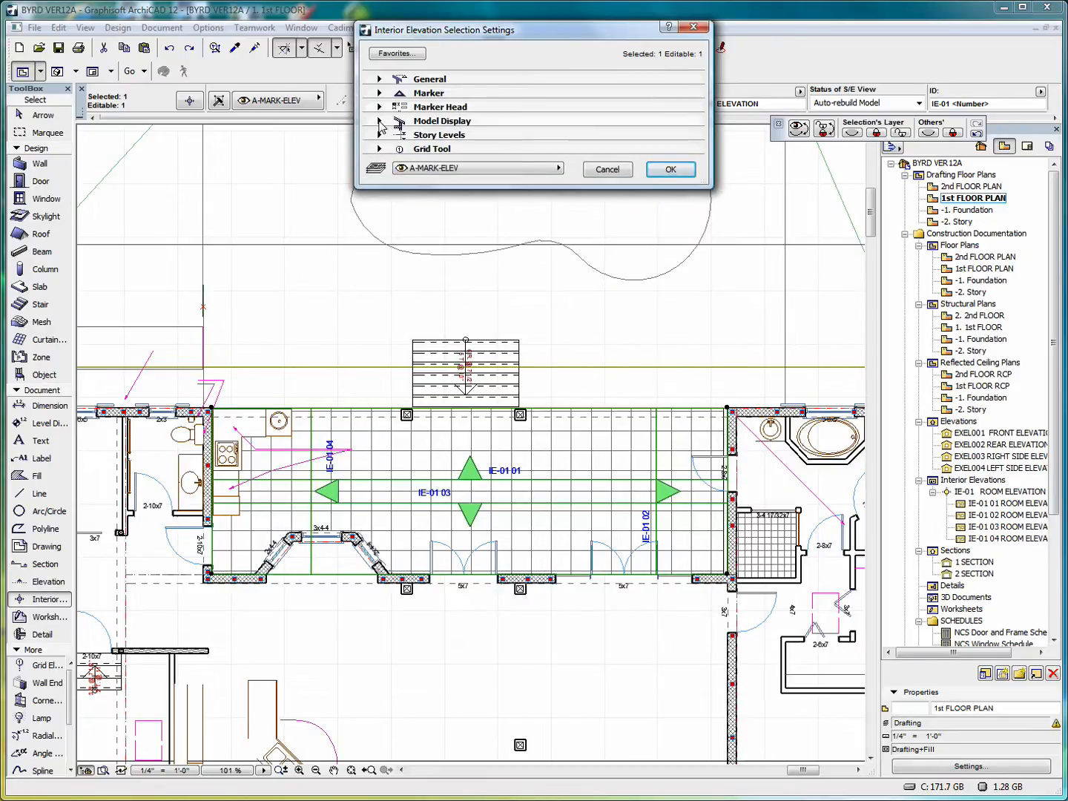
click(380, 121)
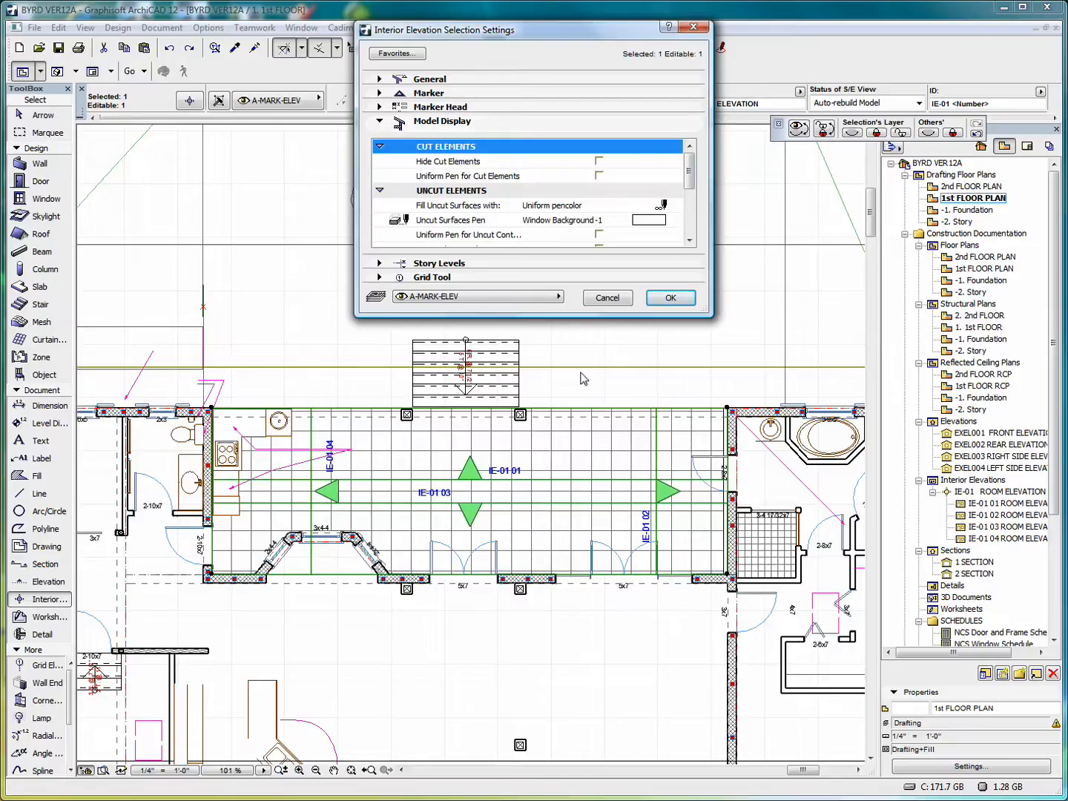
drag(565, 317, 583, 437)
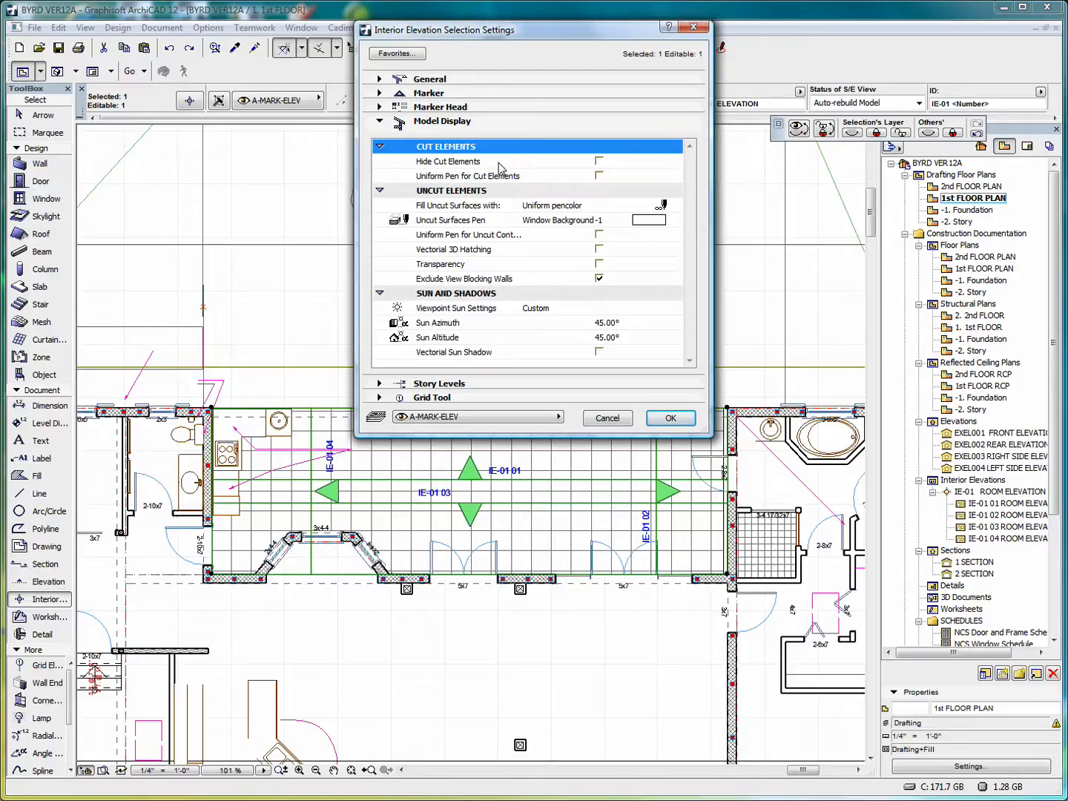
click(600, 177)
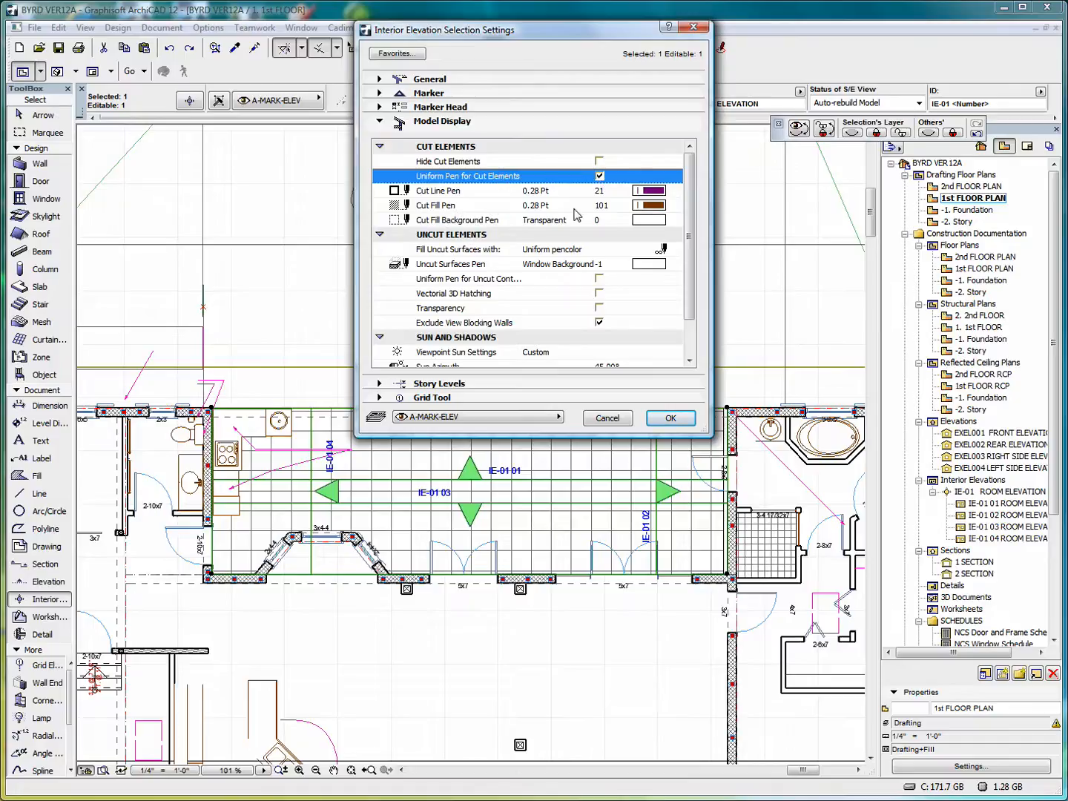
click(599, 176)
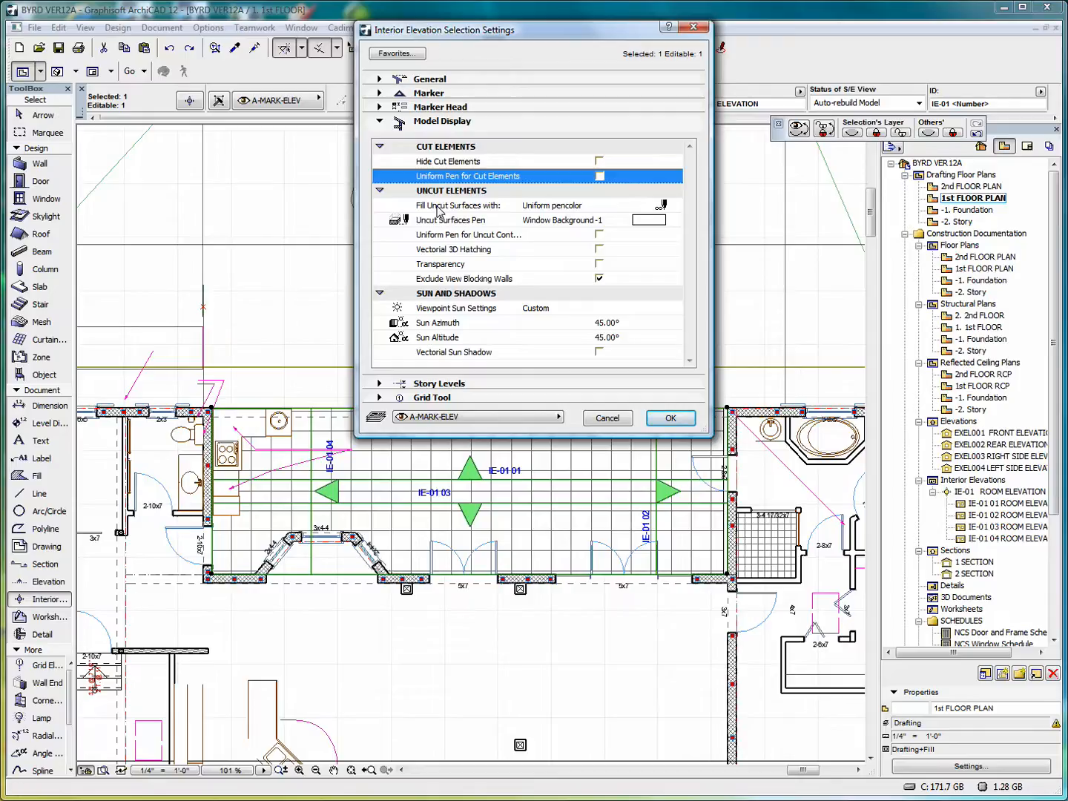
Fill the interior elevation's uncut surfaces with Own Material Colors (Non-Shaded)
click(574, 211)
click(676, 204)
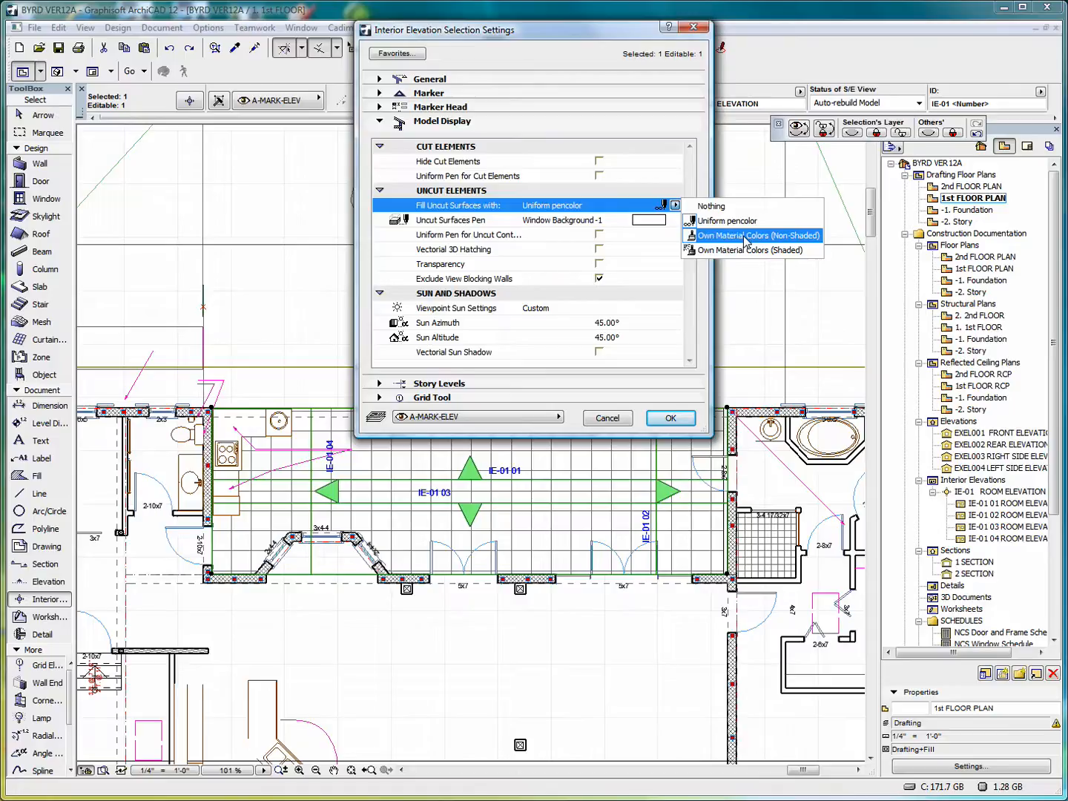
click(745, 236)
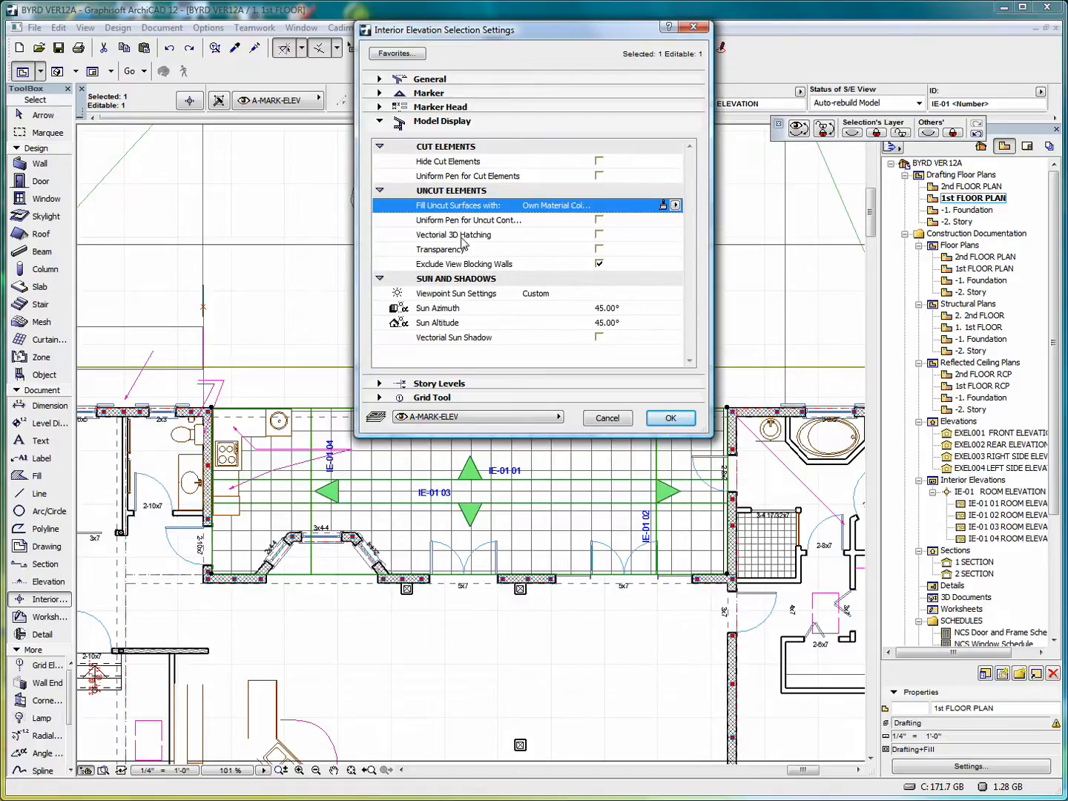
Turn on Vectorial 3D Hatching for uncut elements and explore the Transparency and Vectorial Sun Shadow options
click(599, 234)
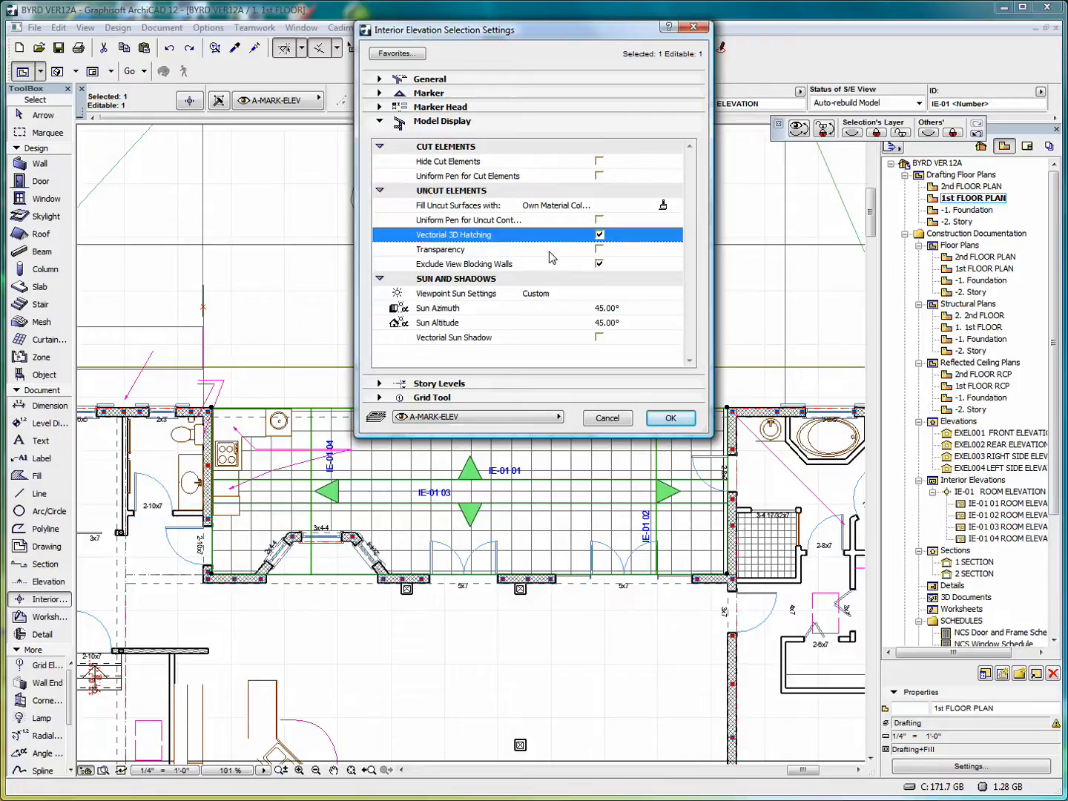
click(600, 250)
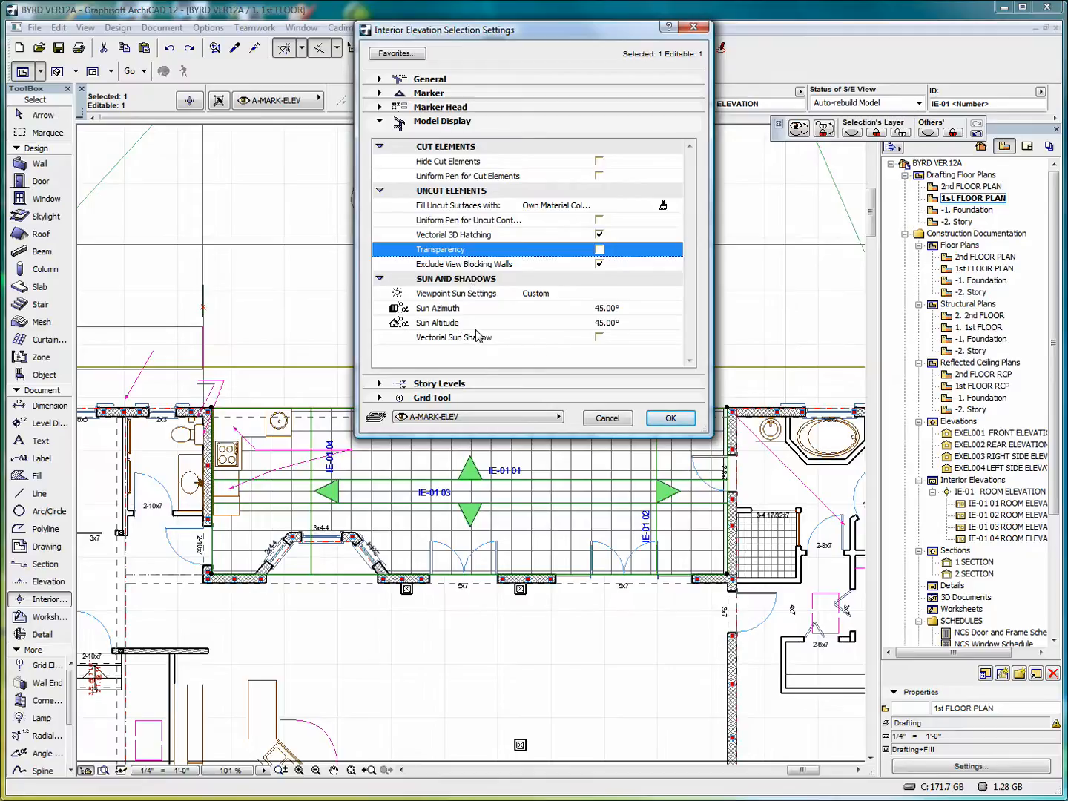
click(599, 337)
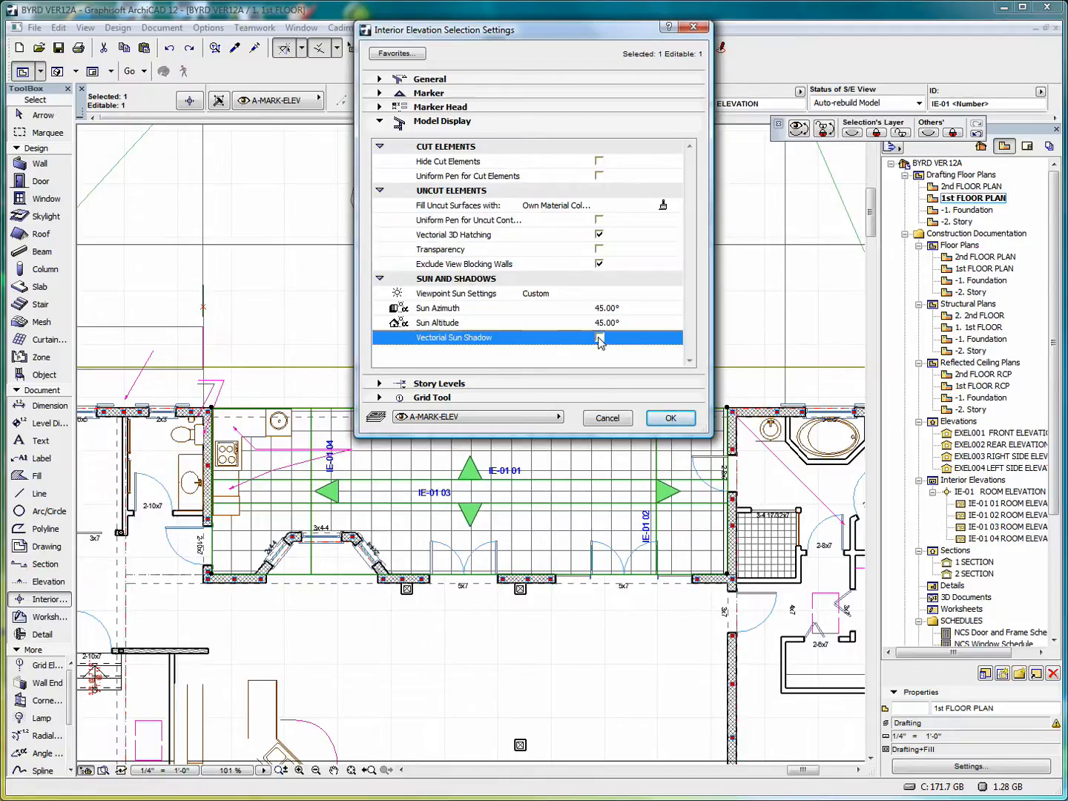
Apply the interior elevation settings with Vectorial Sun Shadow on, and open layout A-1.1 INTERIOR ELEVATIONS to examine the drawings
double_click(690, 362)
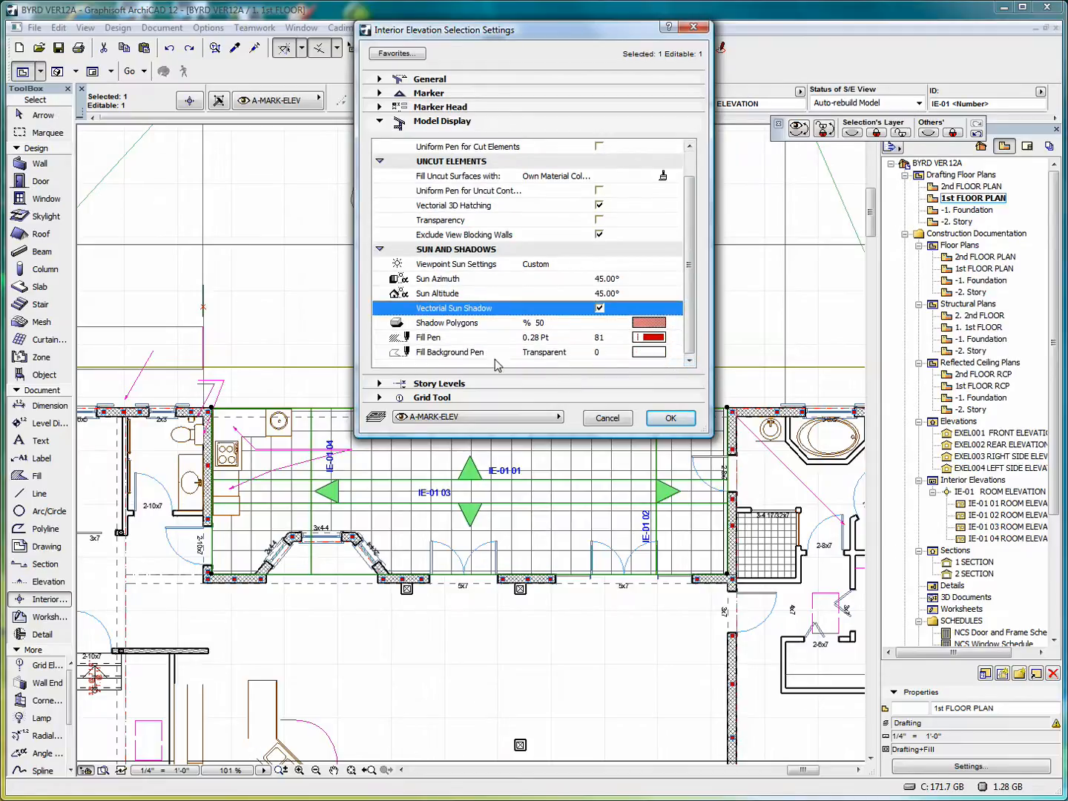
click(674, 418)
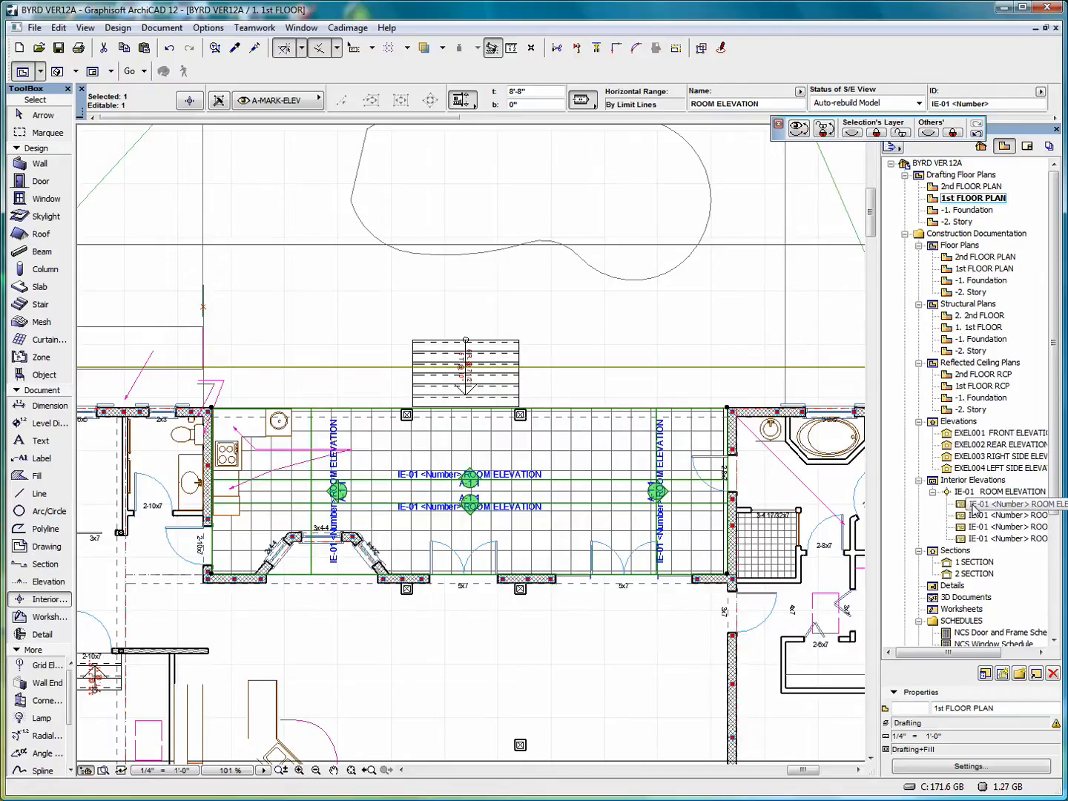
click(1028, 146)
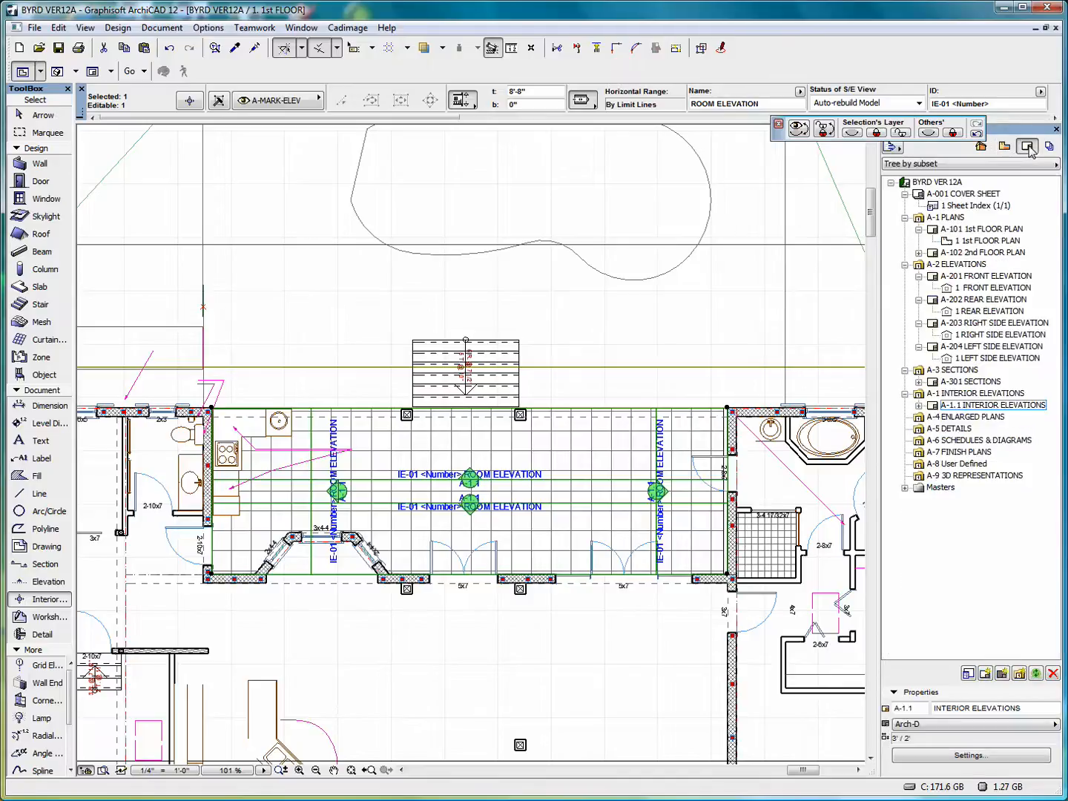
double_click(966, 408)
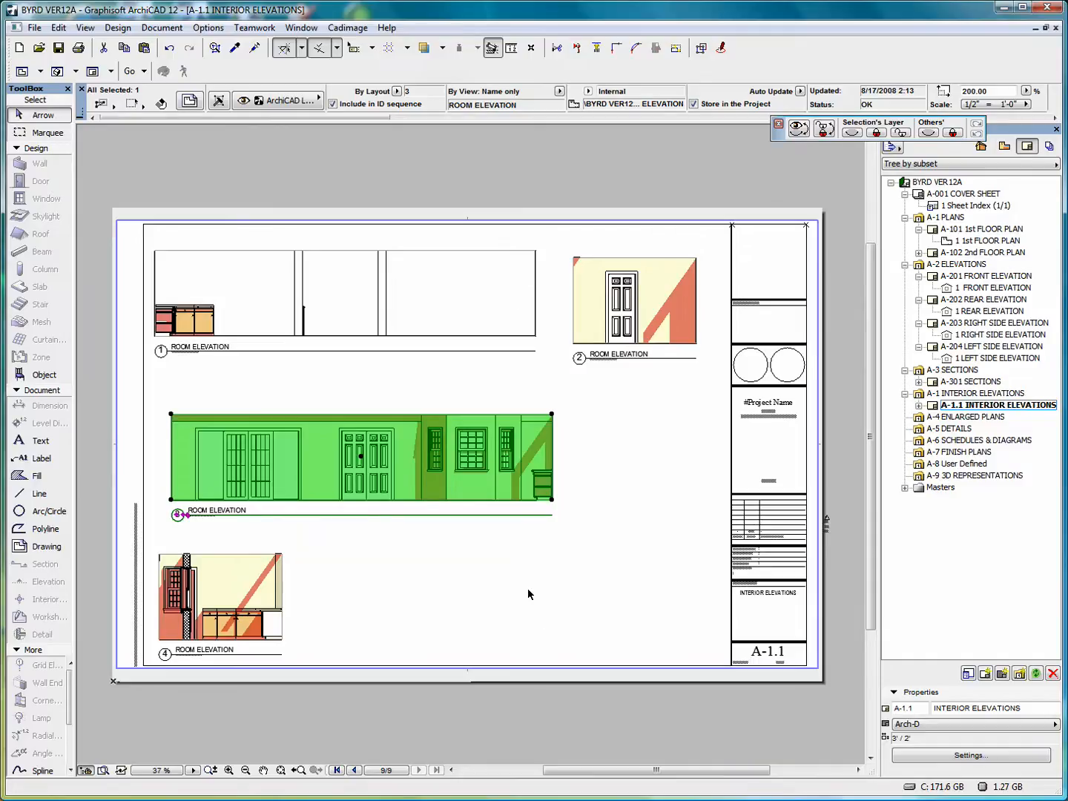
click(651, 429)
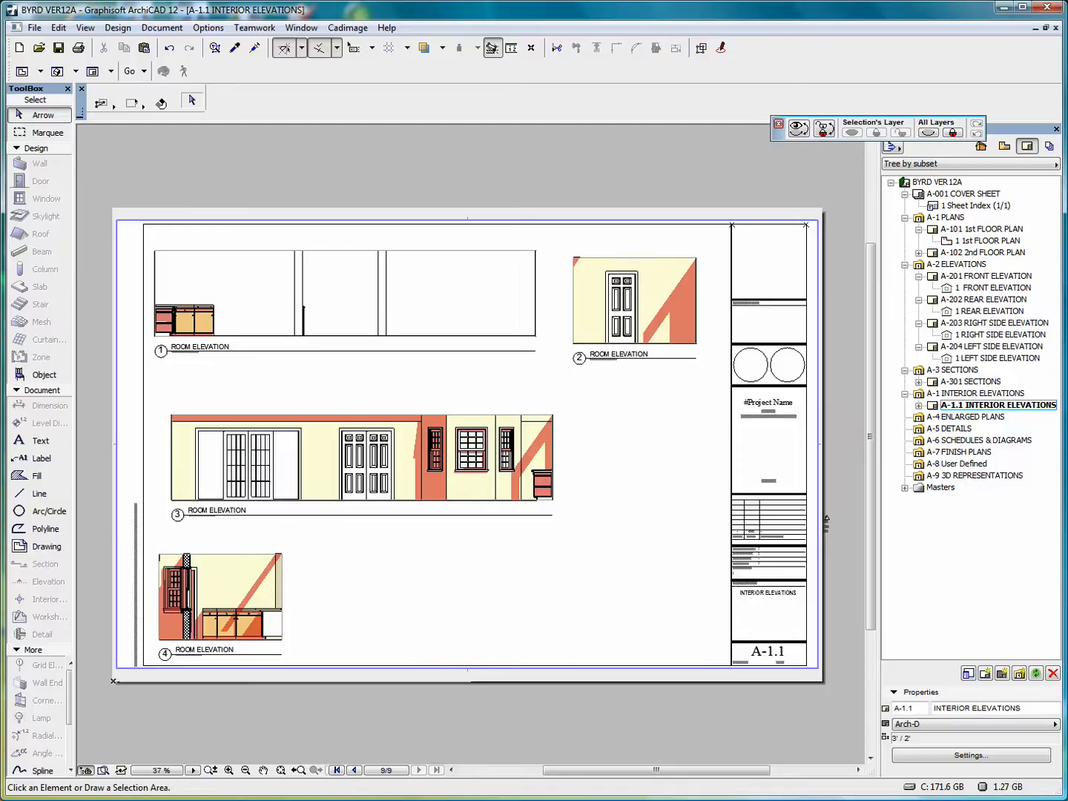
scroll(511, 512, up, 5)
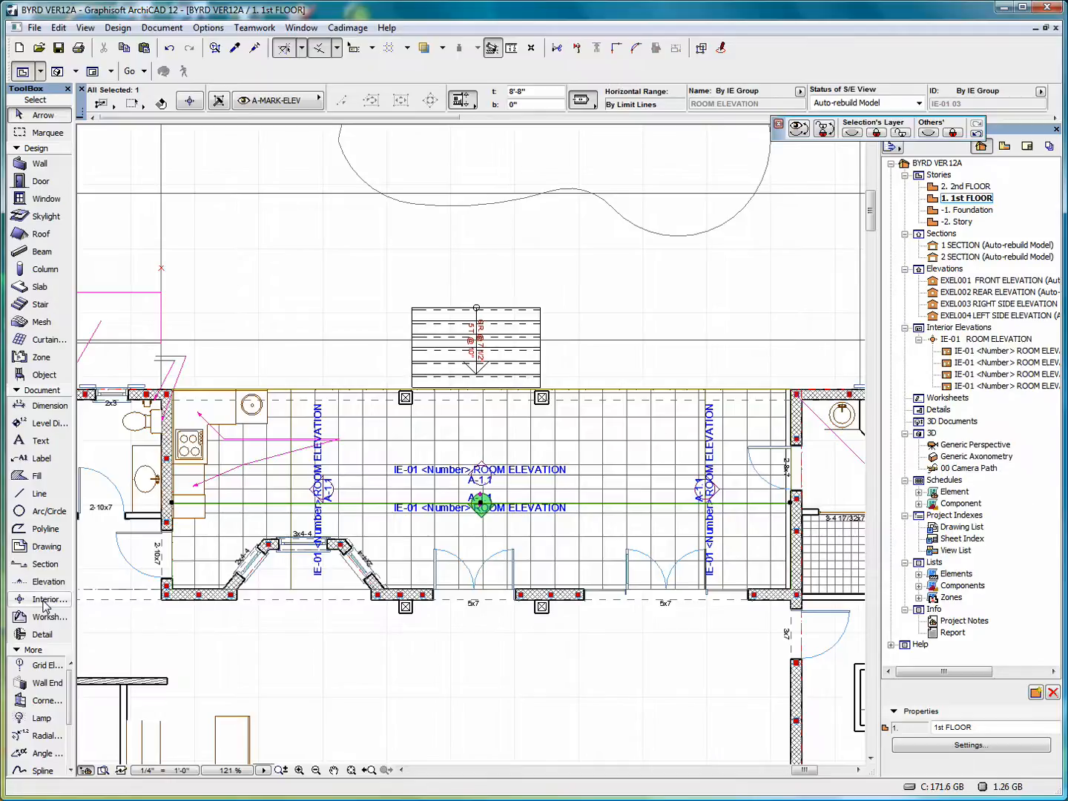
Turn on Hide Cut Elements for all interior elevations on the 1st floor plan, and reopen layout A-1.1 INTERIOR ELEVATIONS
click(44, 605)
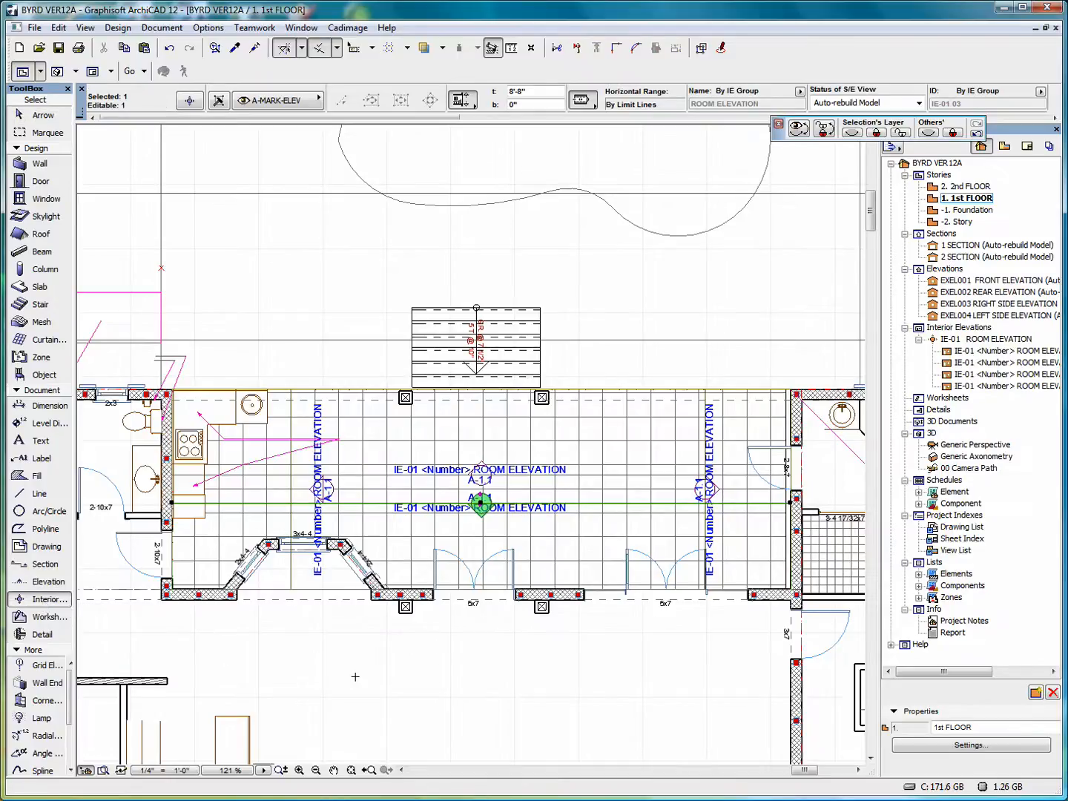
key(ctrl+a)
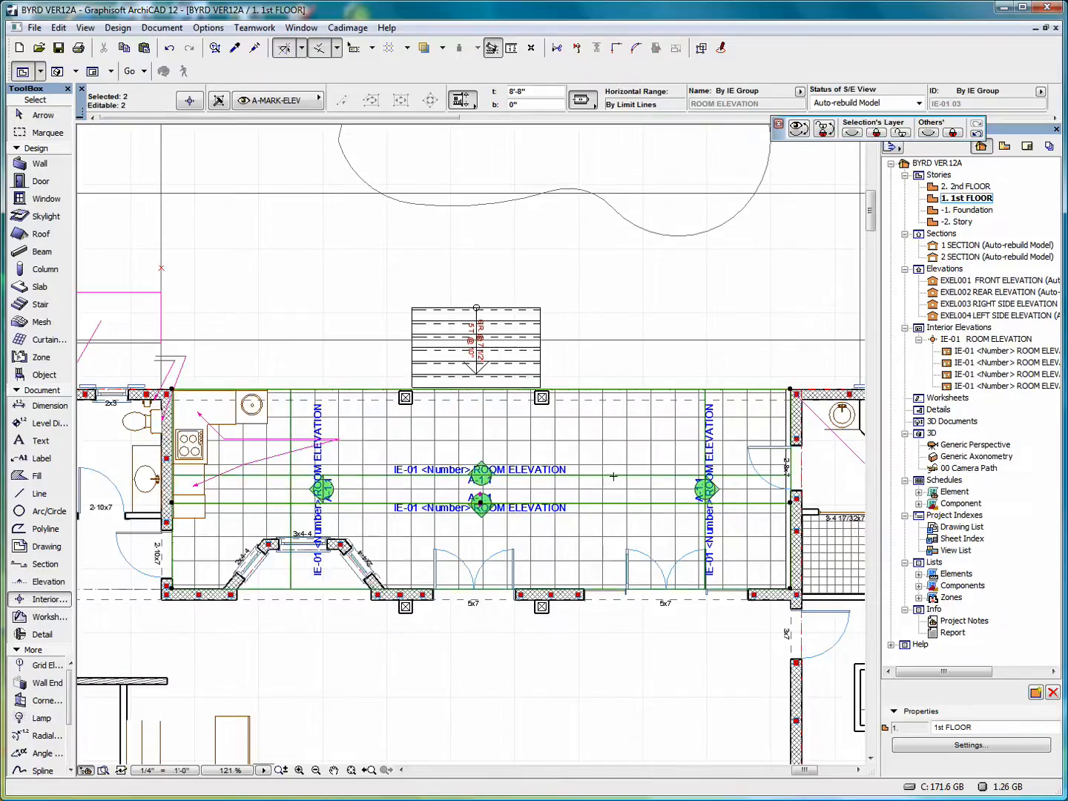
right_click(644, 286)
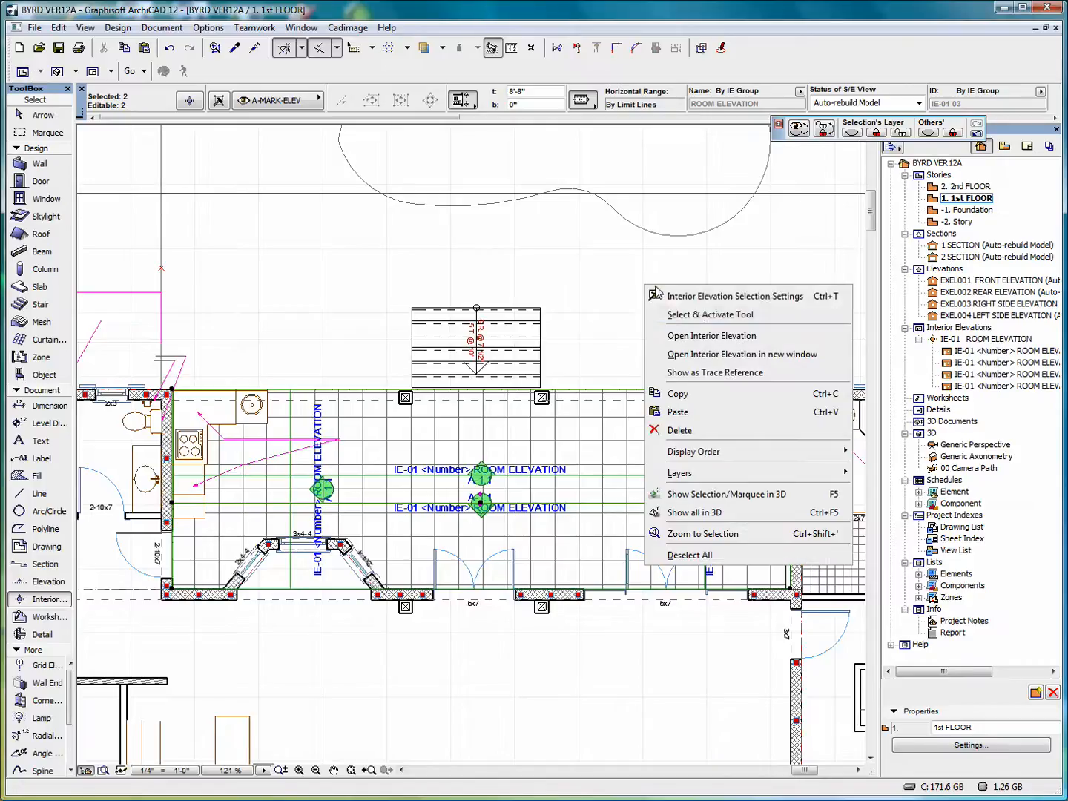
click(727, 296)
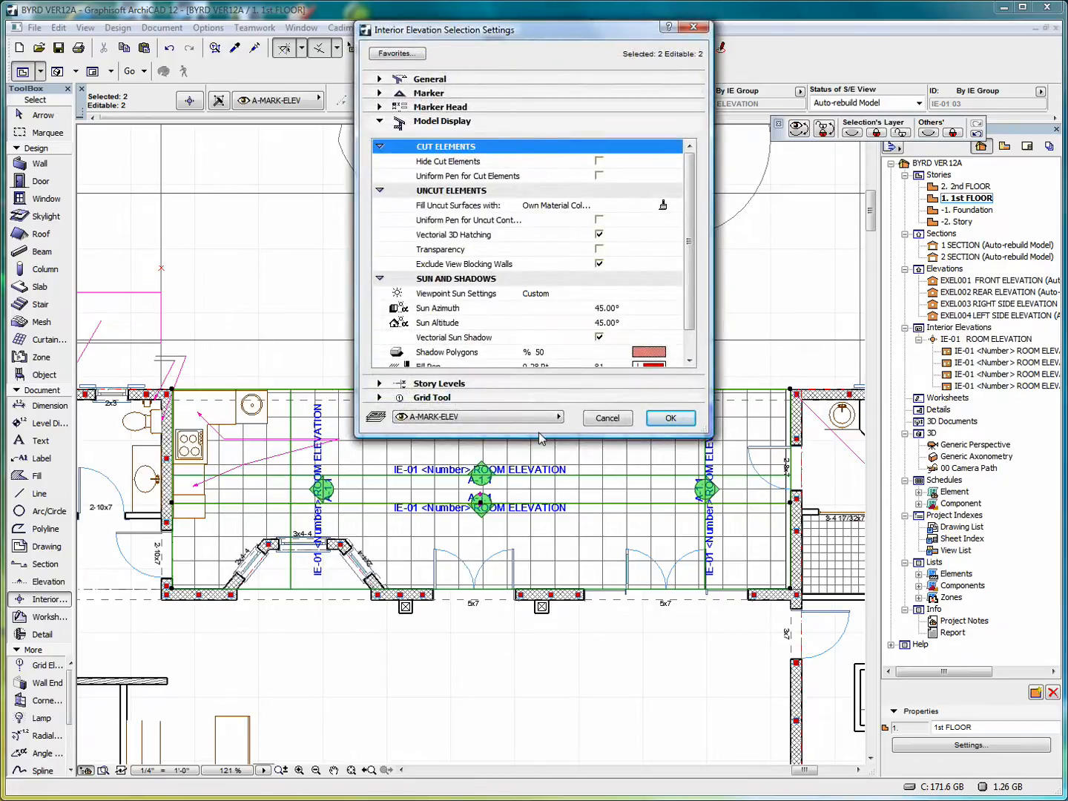
drag(537, 438, 534, 612)
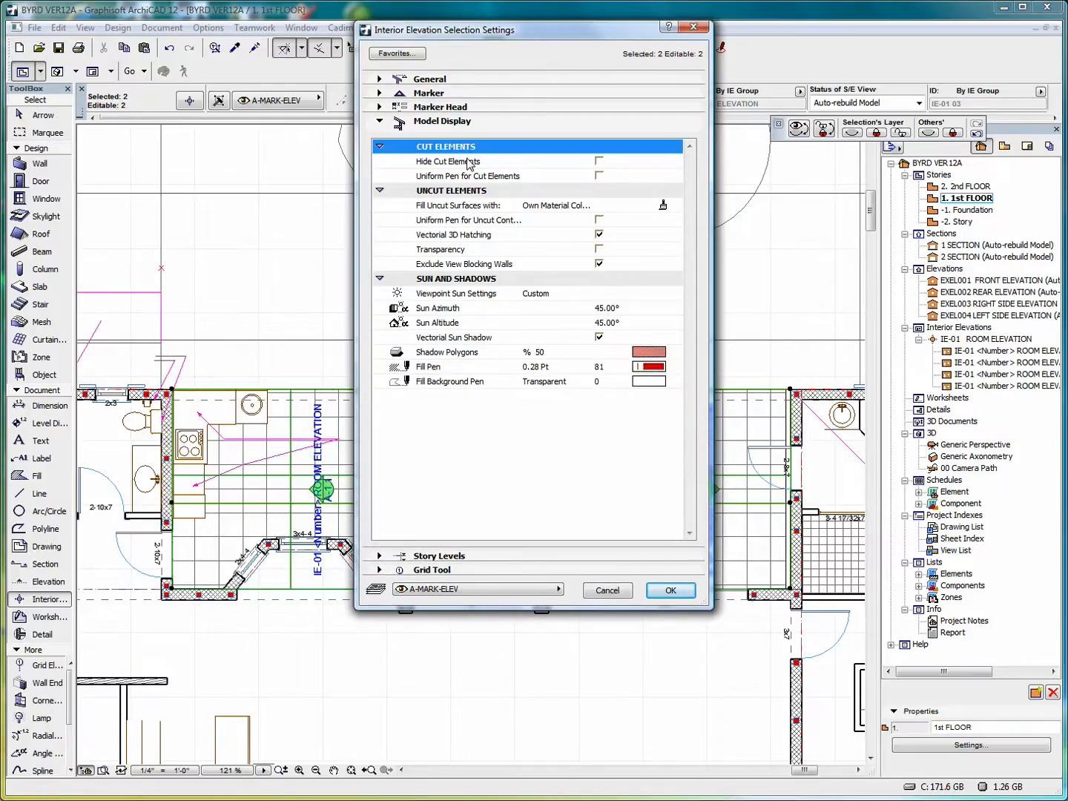
click(599, 162)
click(671, 590)
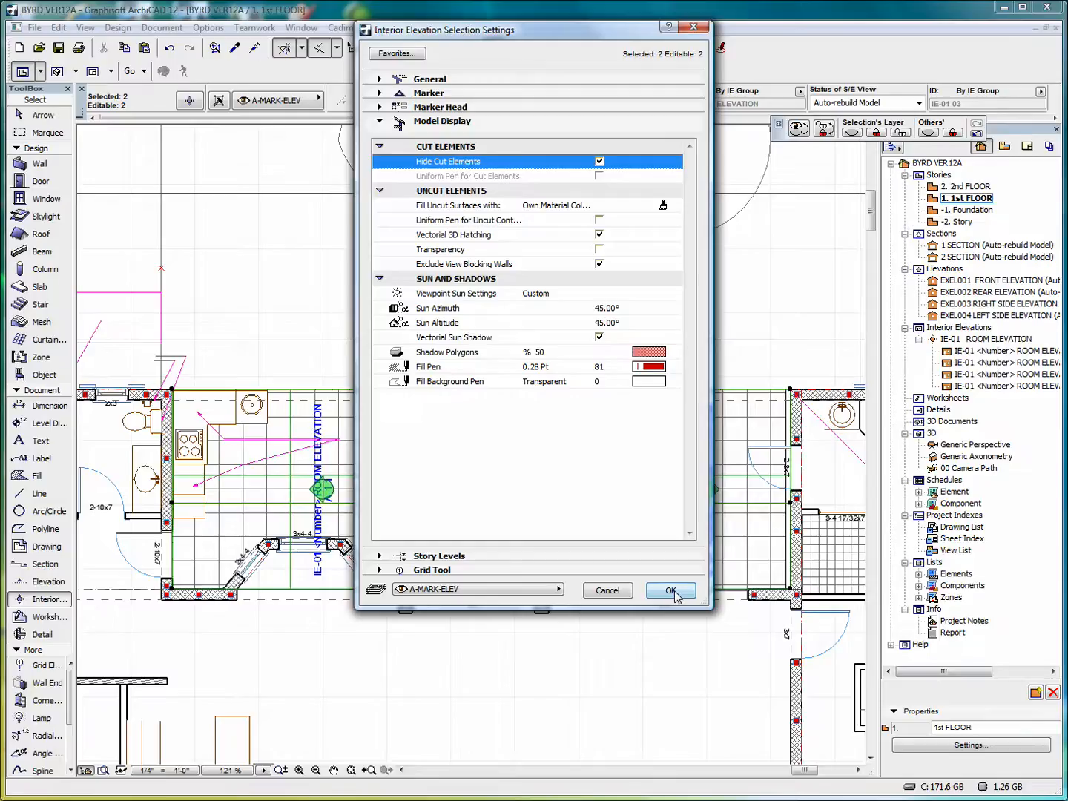
key(Escape)
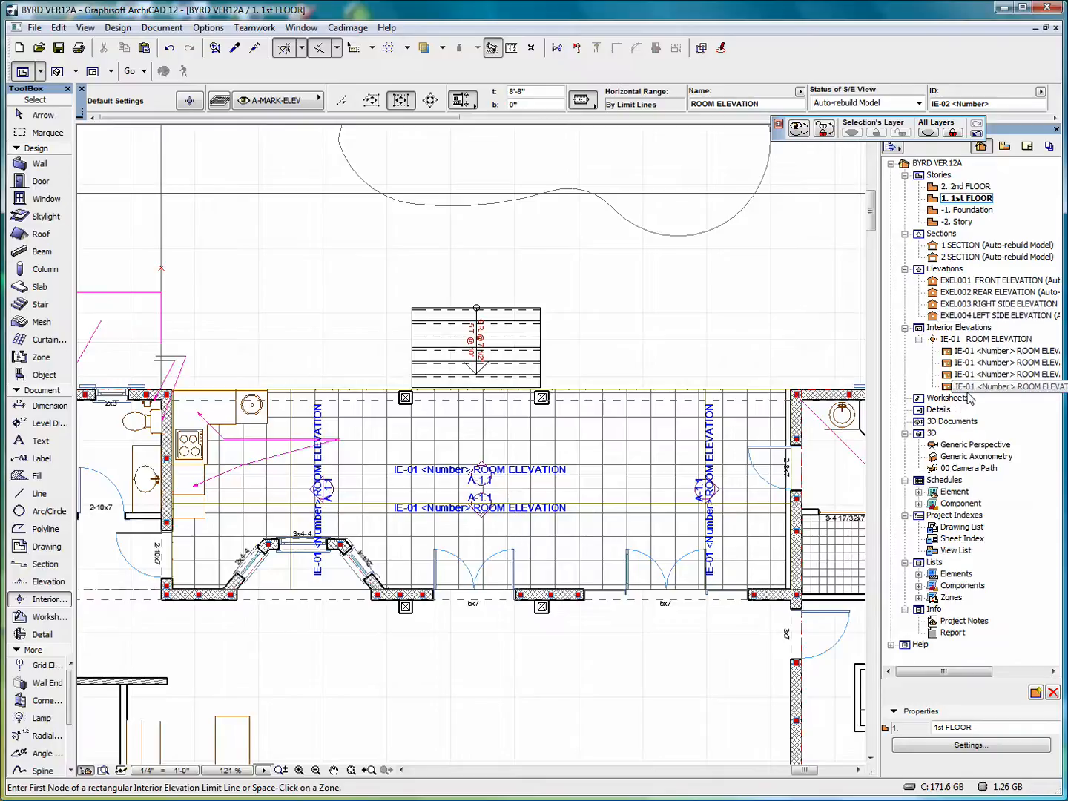
click(1027, 146)
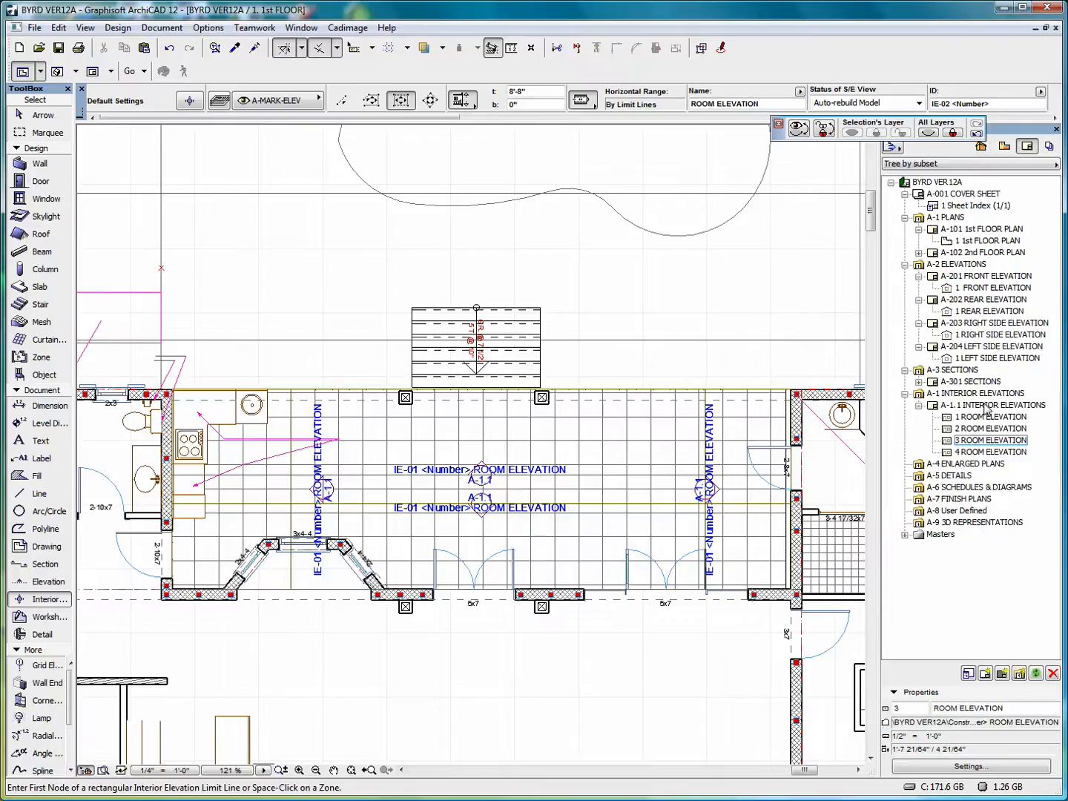
double_click(985, 406)
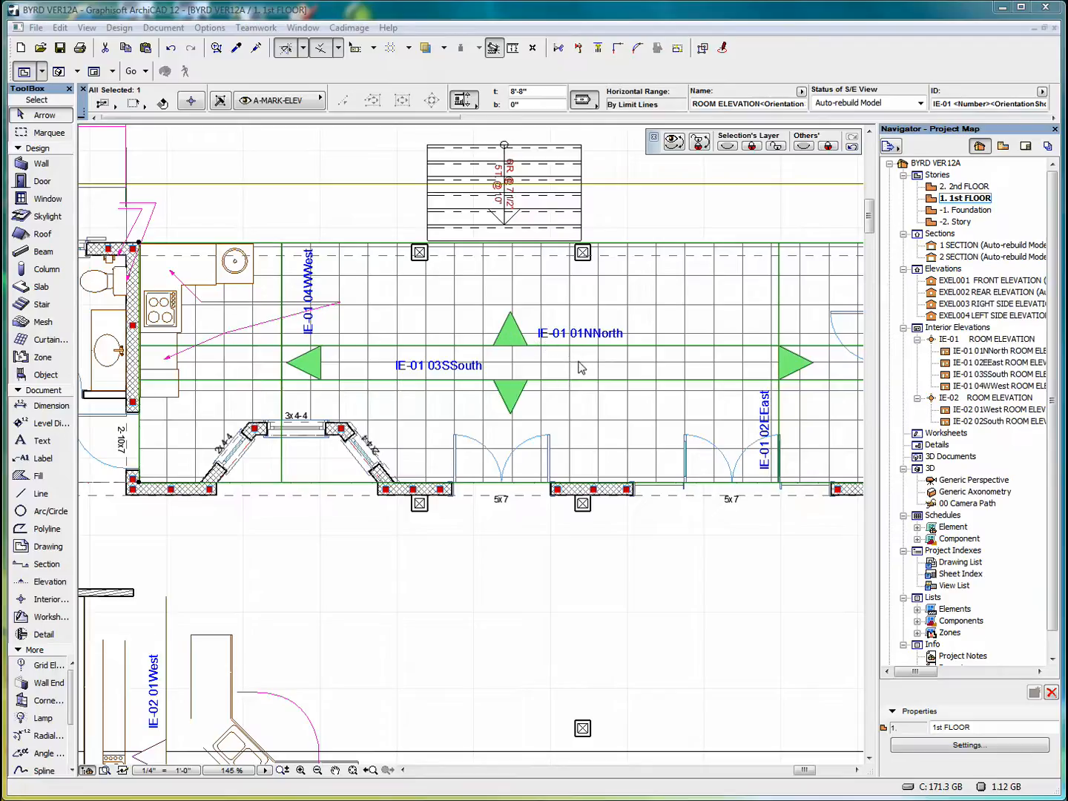
Set the selected IE-01 interior elevations' marker placement to One common Marker for the IE Group and show their General settings
right_click(515, 570)
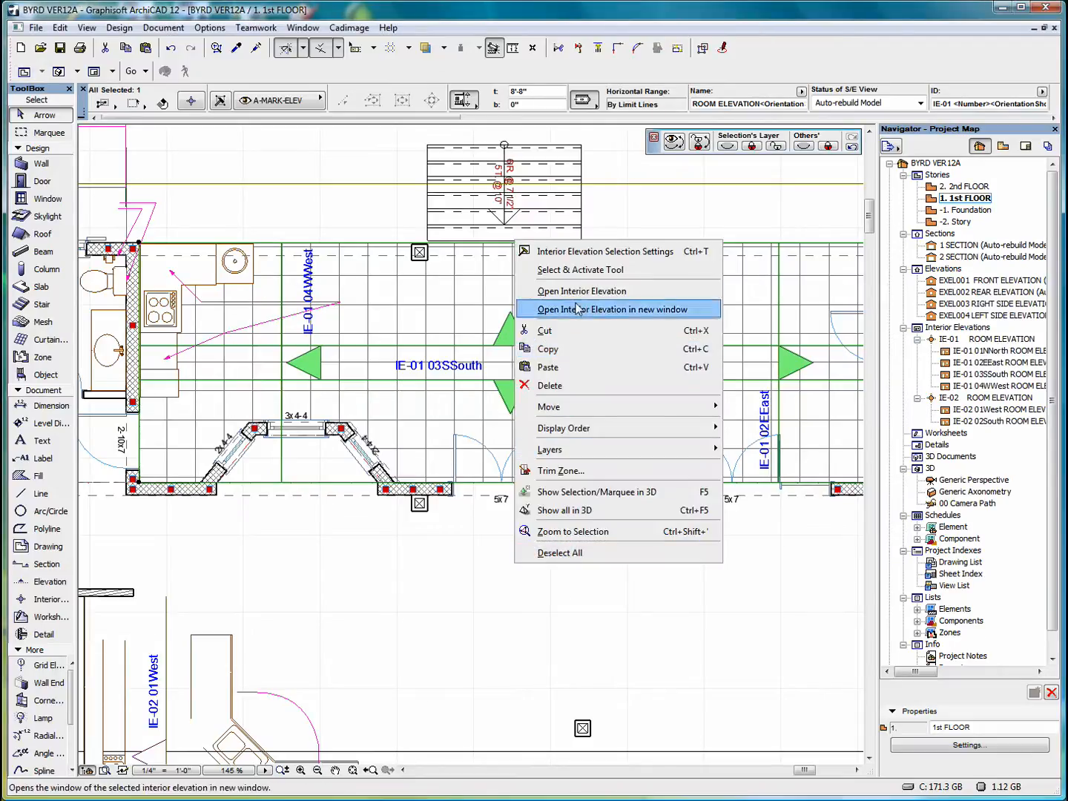
click(600, 253)
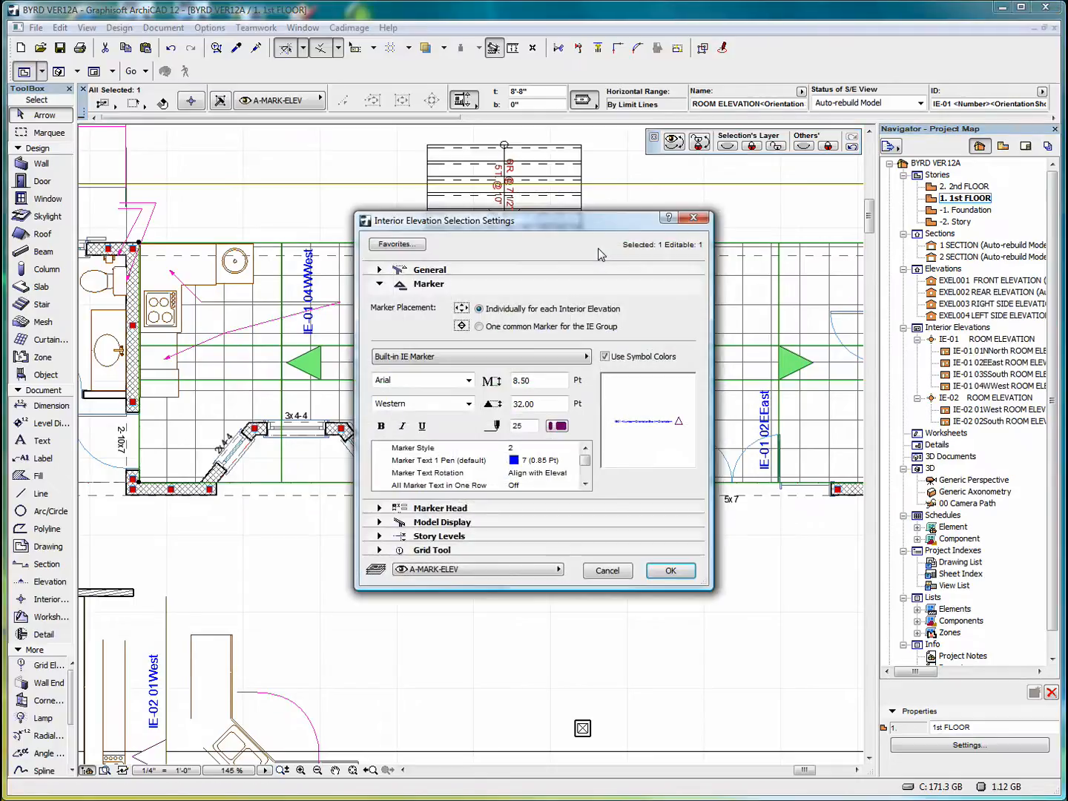
click(479, 328)
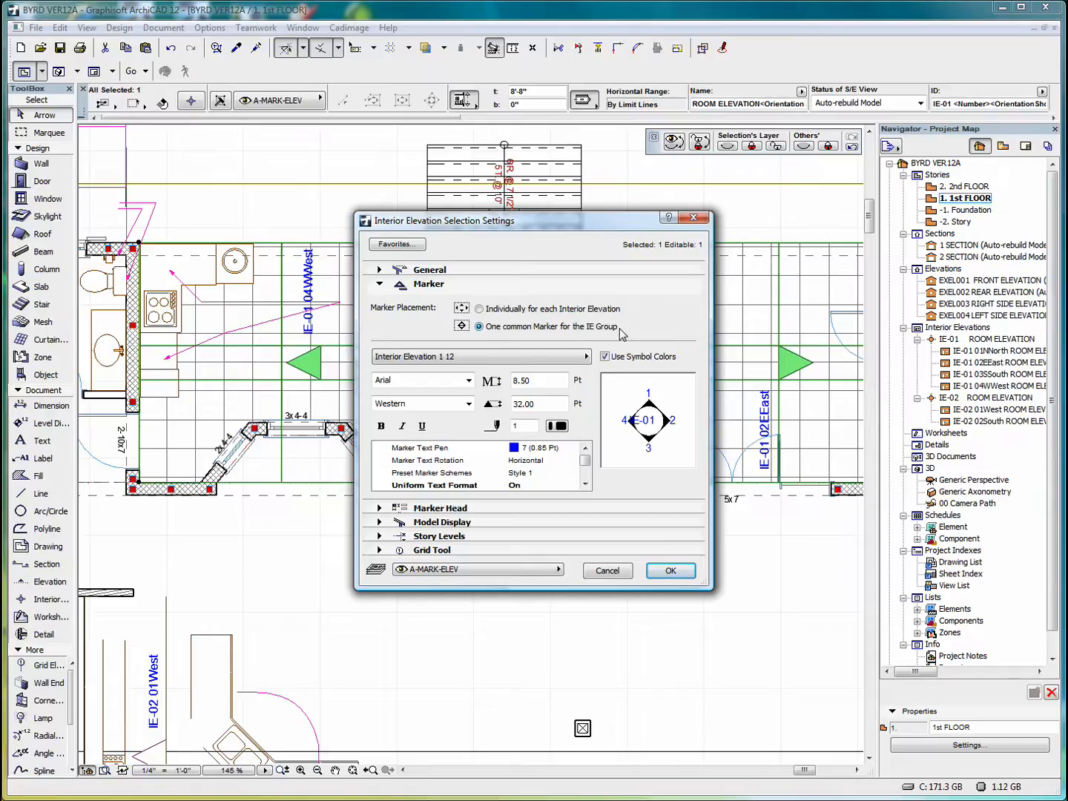
click(380, 271)
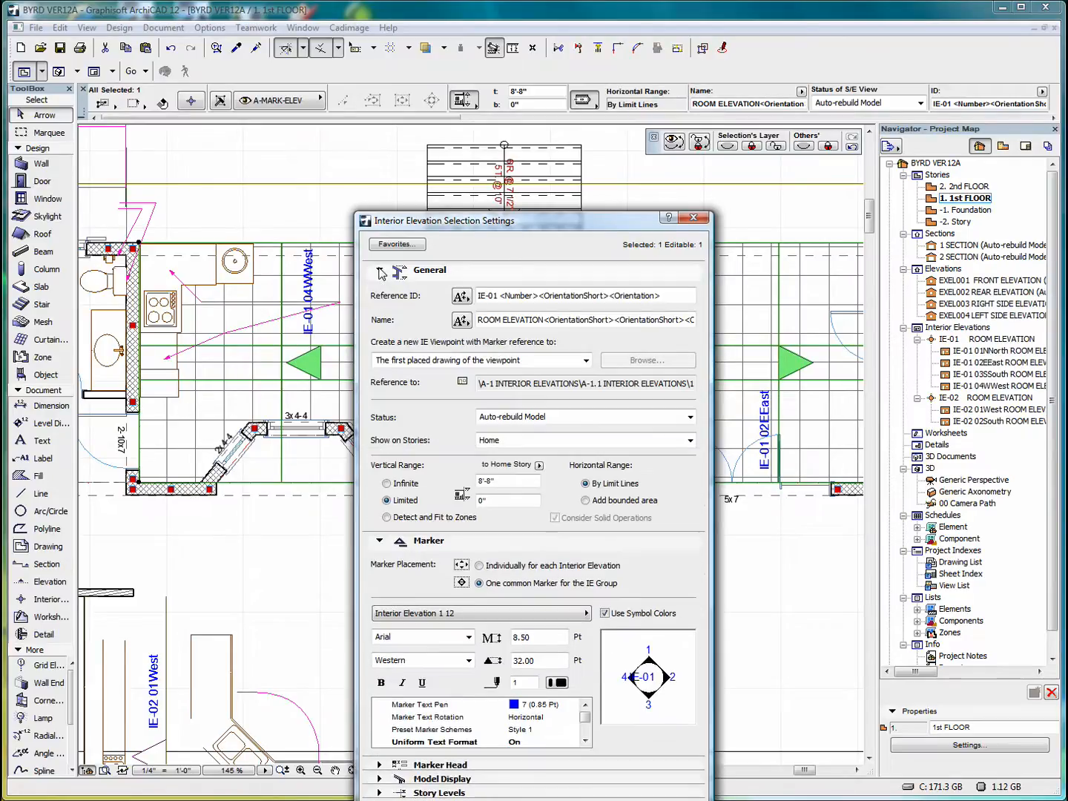